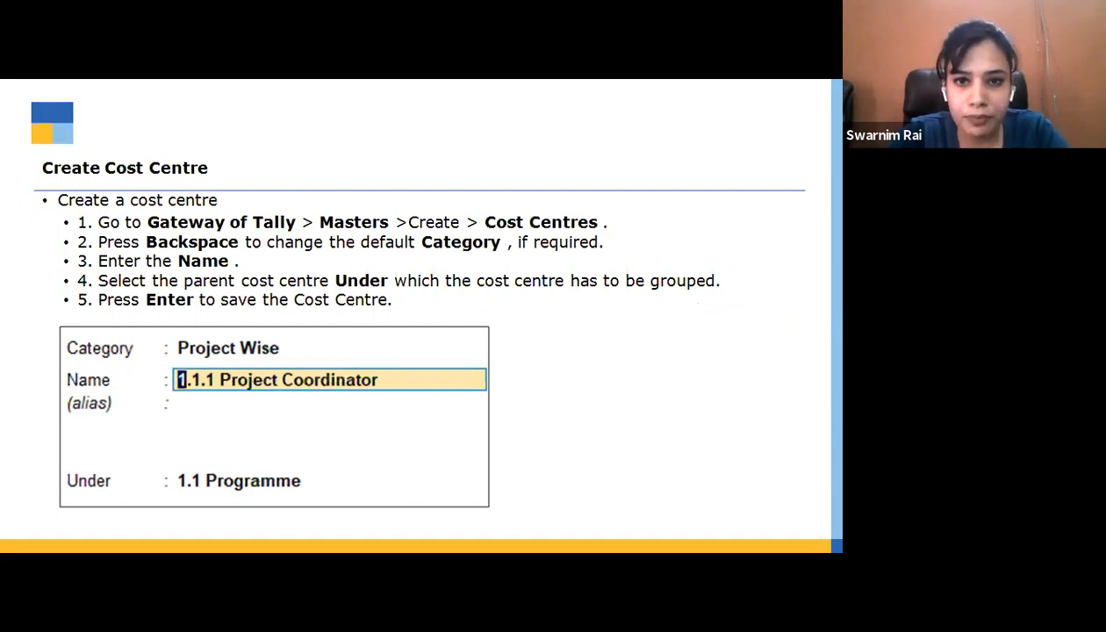
pyautogui.press('Right')
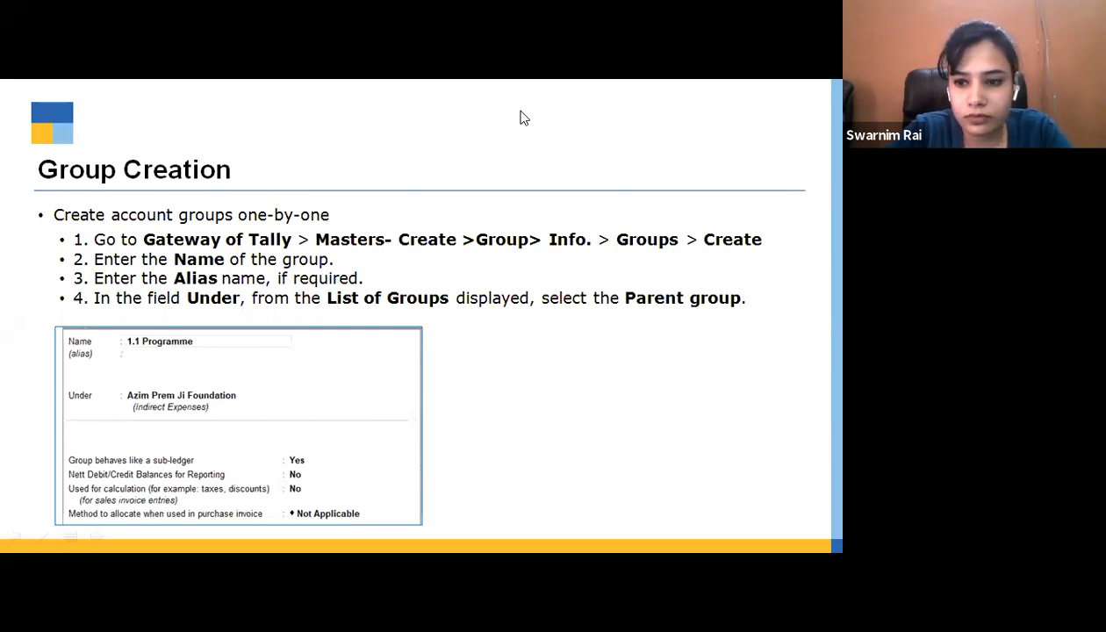
# - Switch to TallyPrime and open the list of cost categories from the Chart of Accounts
pyautogui.hotkey('alt', 'Tab')
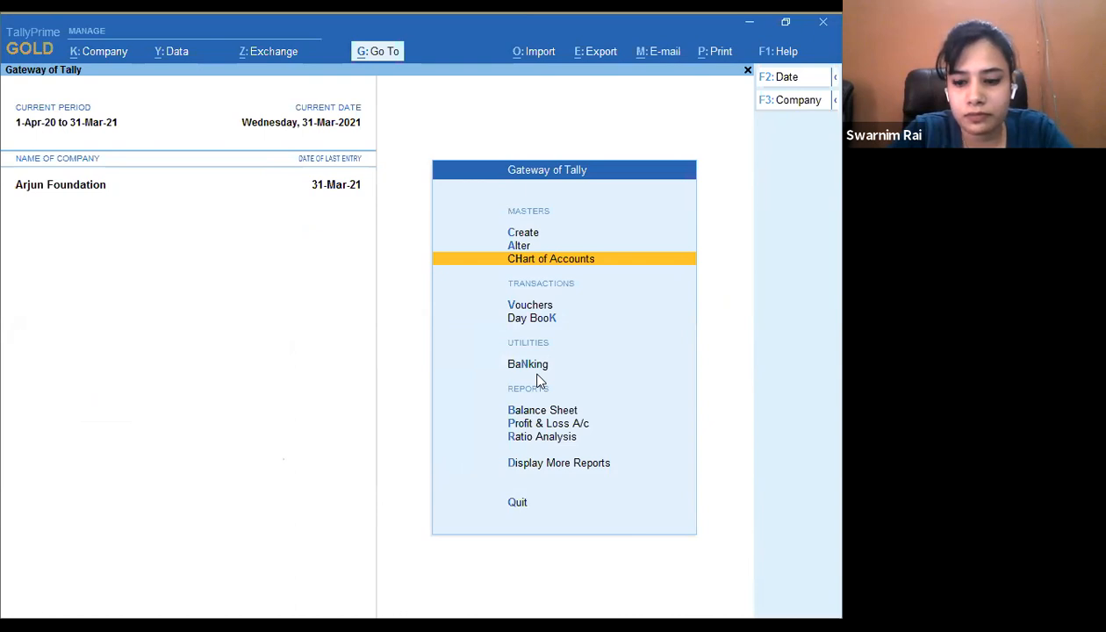
pyautogui.press('Return')
pyautogui.press('Down')
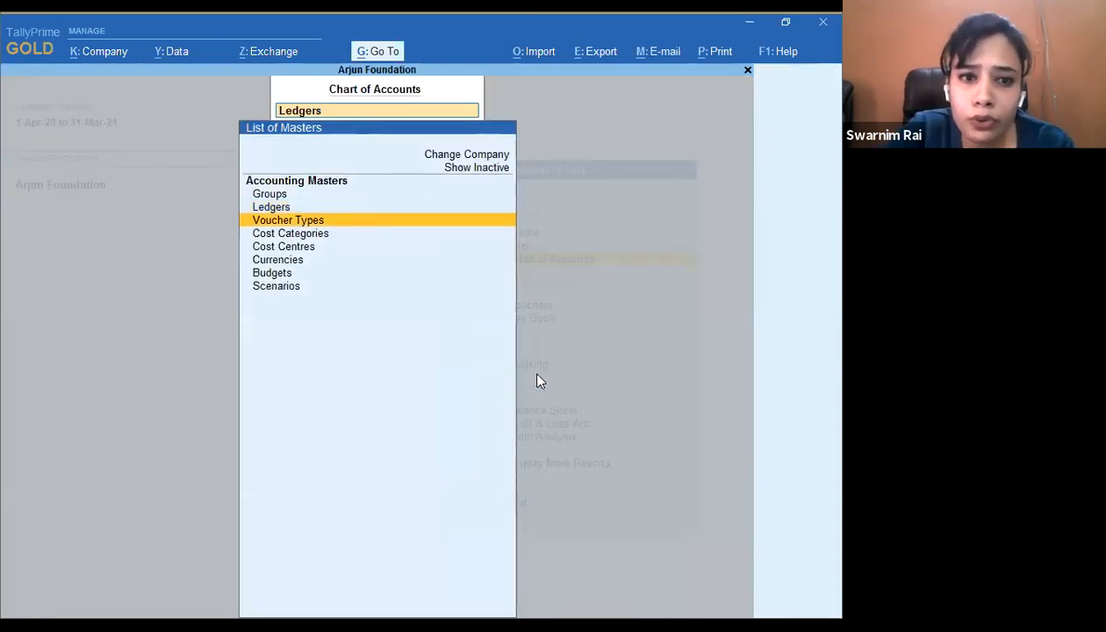
pyautogui.press('Down')
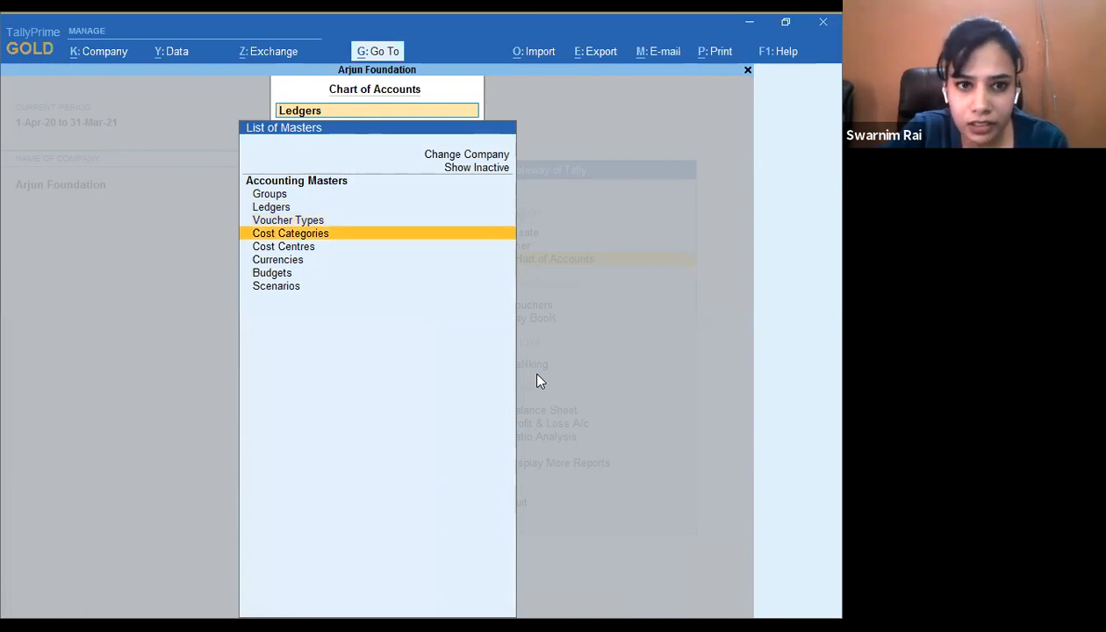
pyautogui.press('Return')
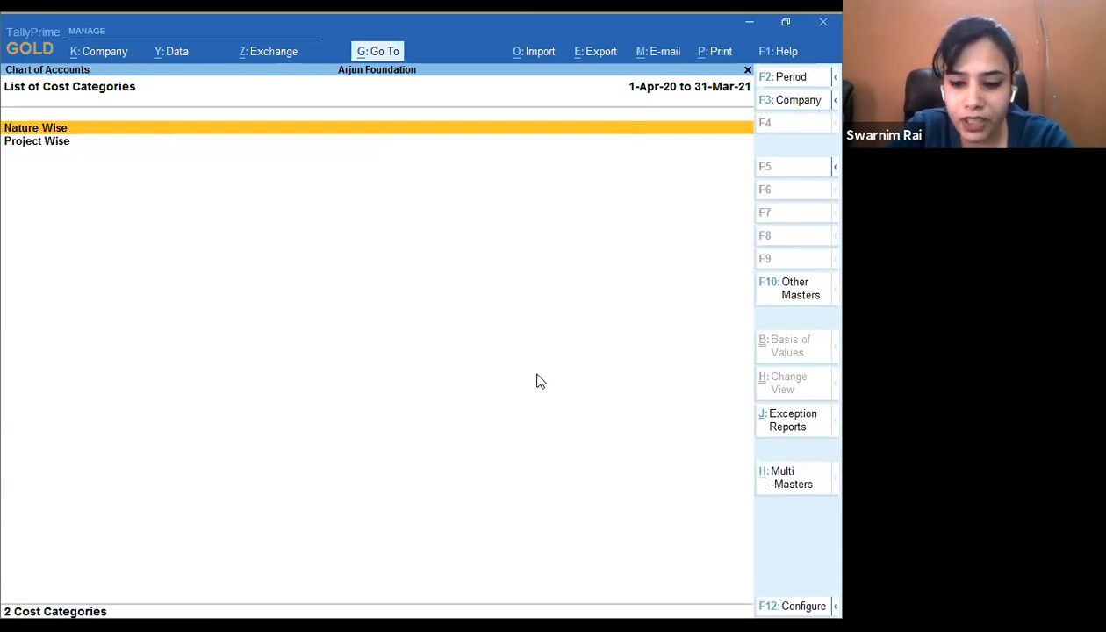
# - Open the Nature Wise cost category to check its revenue and non-revenue allocation settings, and leave it without saving
pyautogui.press('Return')
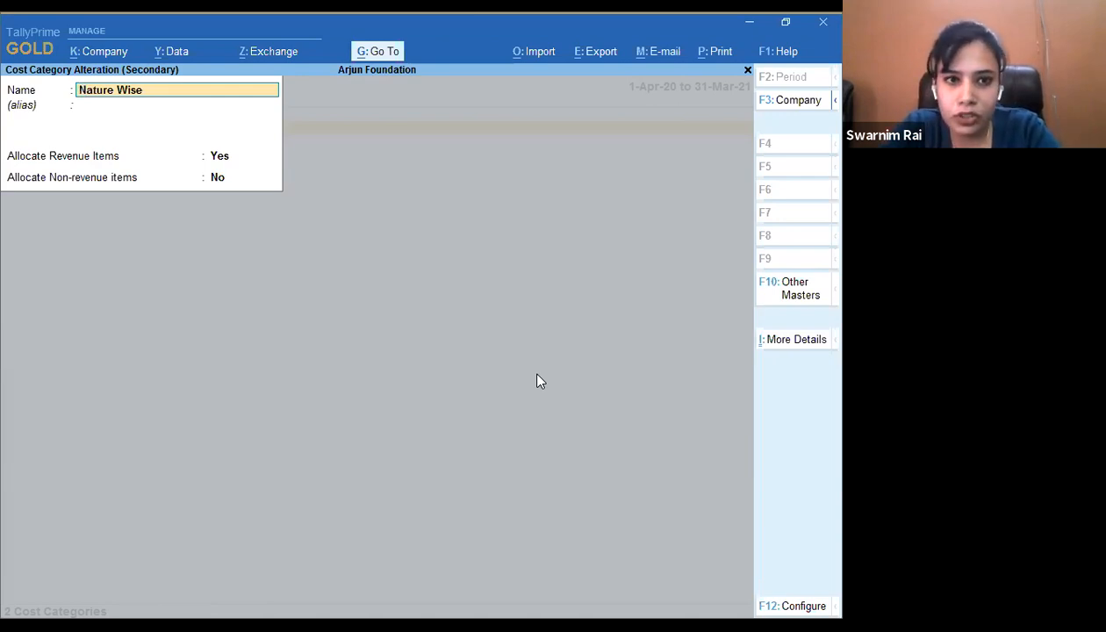
pyautogui.press('Escape')
pyautogui.press('Escape')
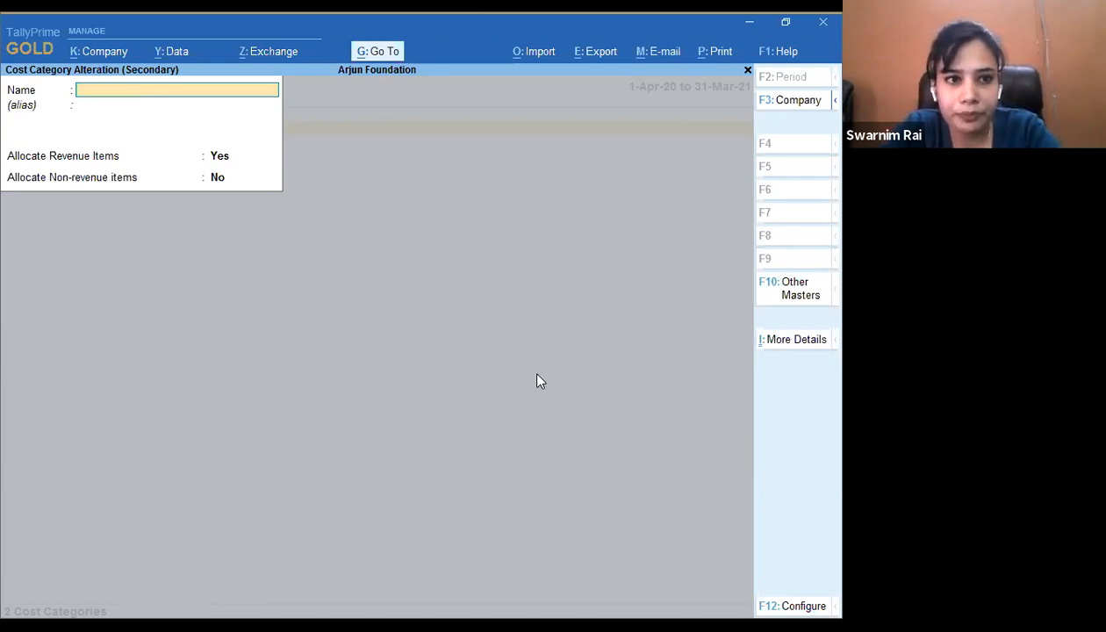
pyautogui.press('Return')
# - Open the Project Wise cost category to check its allocation settings, and leave it without saving
pyautogui.press('Down')
pyautogui.press('Return')
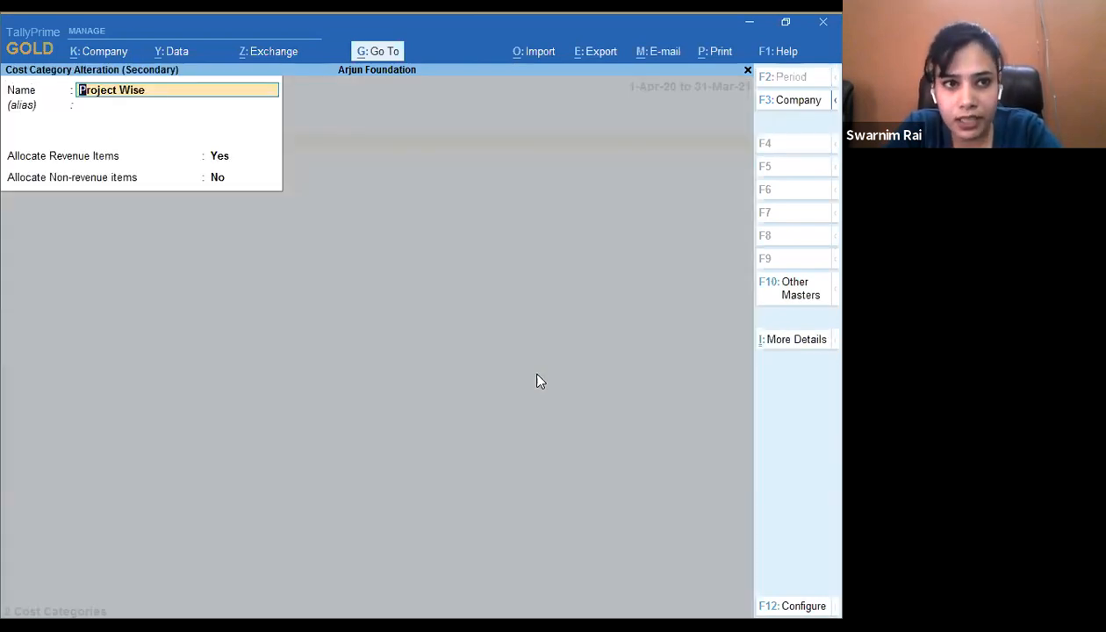
pyautogui.press('Escape')
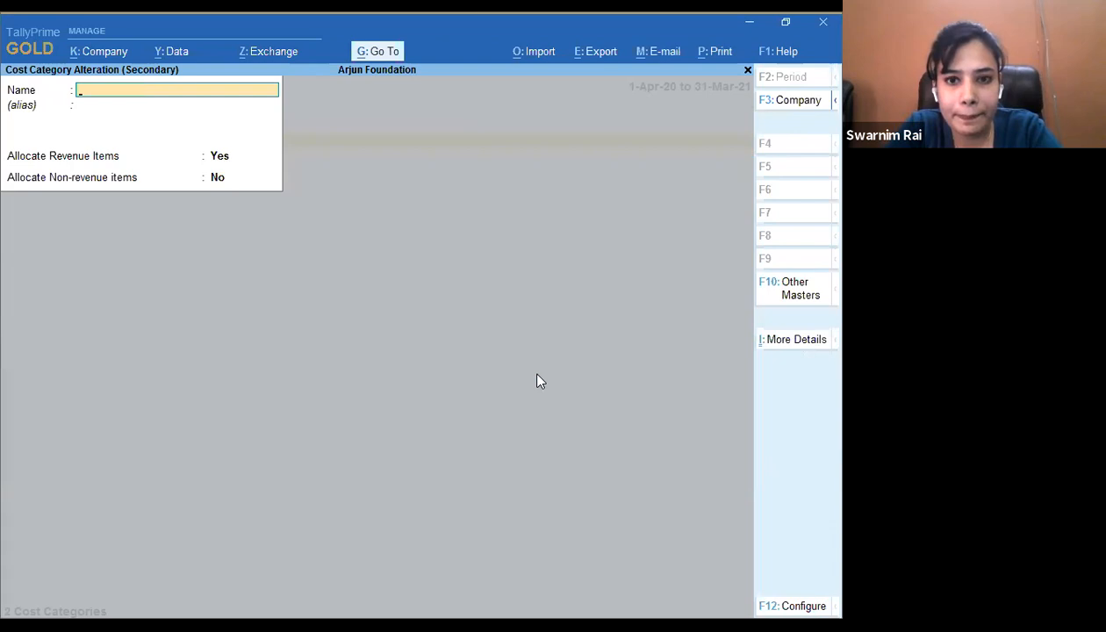
pyautogui.press('Escape')
# - Open the list of cost centres from the Chart of Accounts
pyautogui.hotkey('alt', 'g')
pyautogui.press('Down')
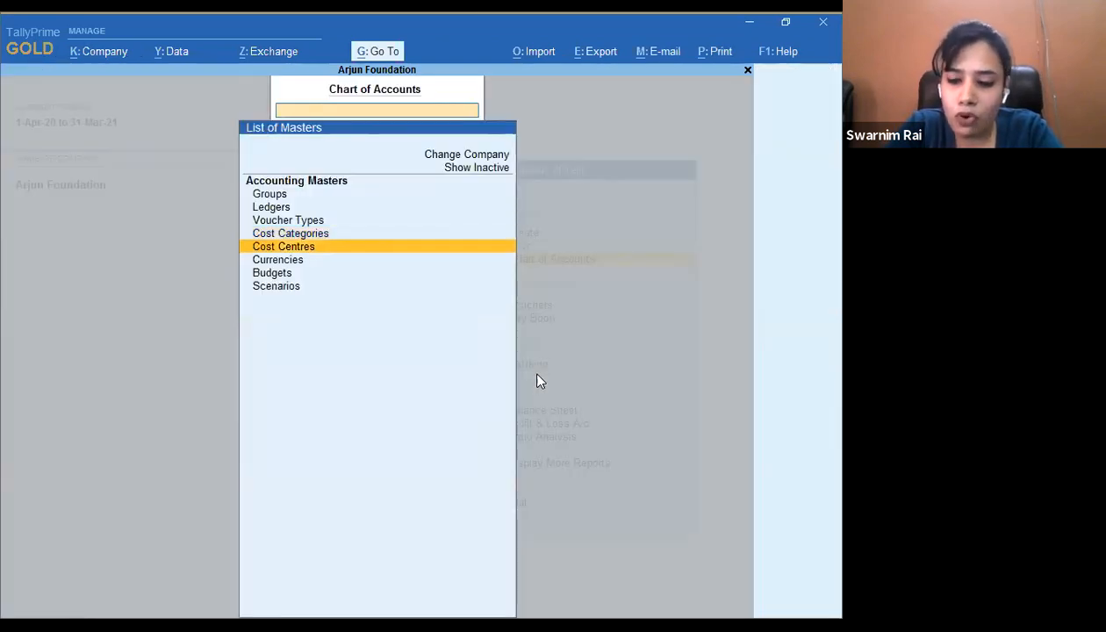
pyautogui.press('Return')
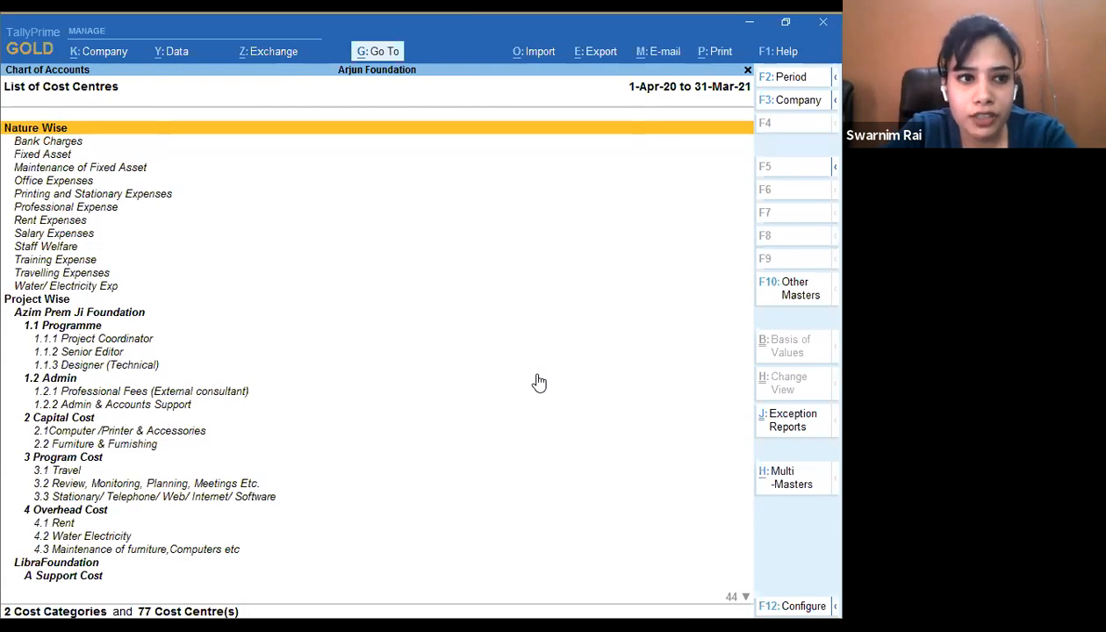
# - Review the cost centres grouped under the Nature Wise category, from Bank Charges to Water/ Electricity Exp, ending on the Project Wise category
pyautogui.press('Down')
pyautogui.press('Down')
pyautogui.press('Down')
pyautogui.press('Down')
pyautogui.press('Down')
pyautogui.press('Down')
pyautogui.press('Down')
pyautogui.press('Down')
pyautogui.press('Down')
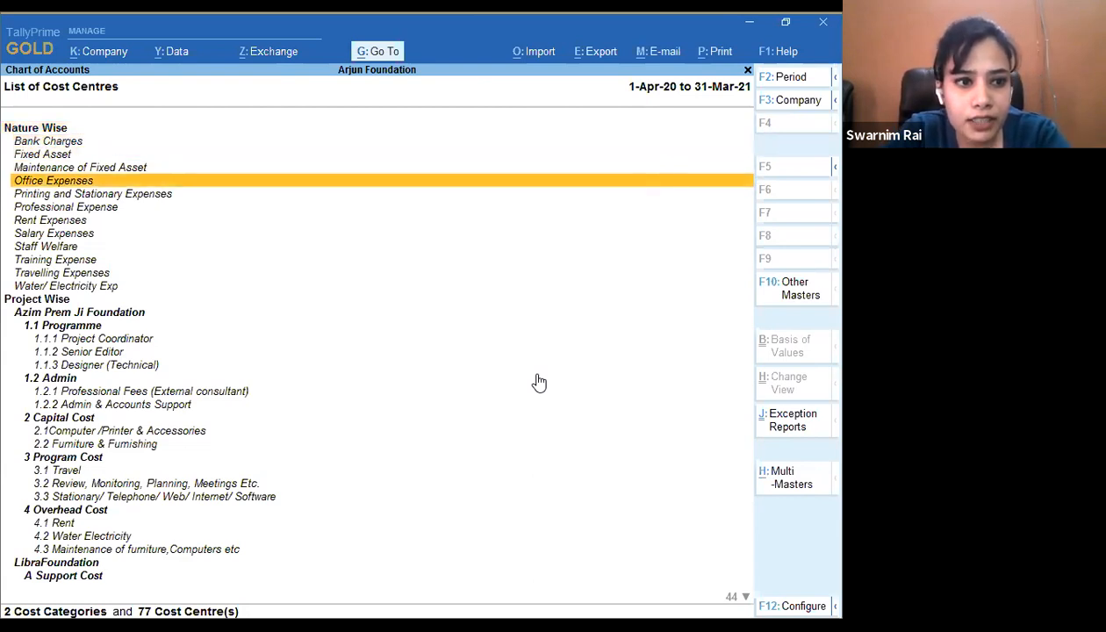
pyautogui.press('Down')
pyautogui.press('Down')
pyautogui.press('Down')
pyautogui.press('Down')
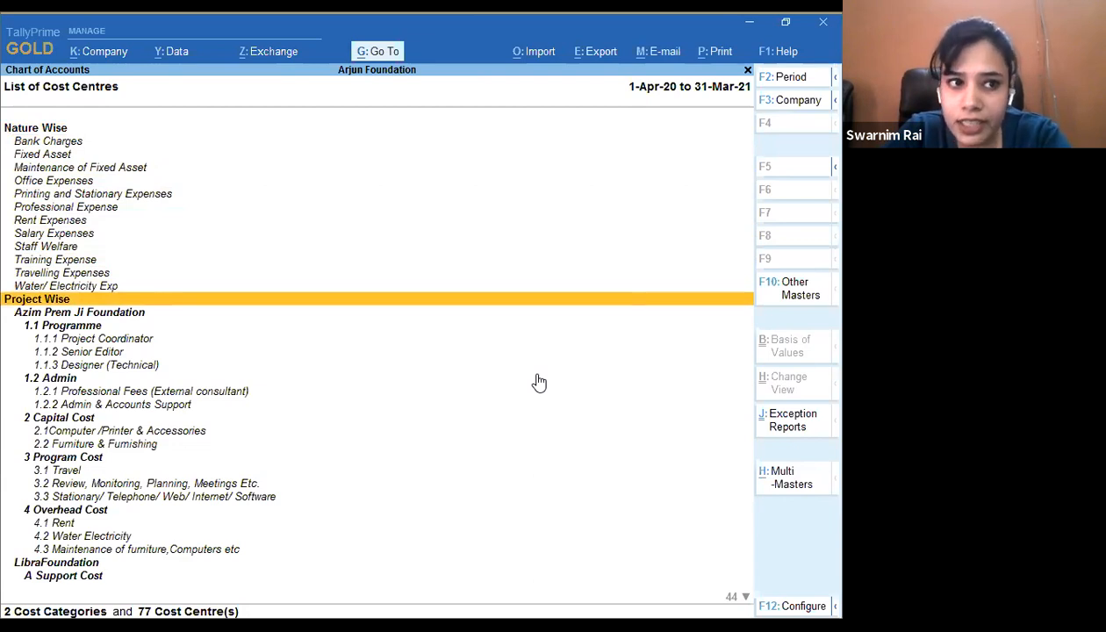
pyautogui.press('Up')
pyautogui.press('Up')
pyautogui.press('Up')
pyautogui.press('Up')
pyautogui.press('Up')
pyautogui.press('Up')
pyautogui.press('Up')
pyautogui.press('Up')
pyautogui.press('Up')
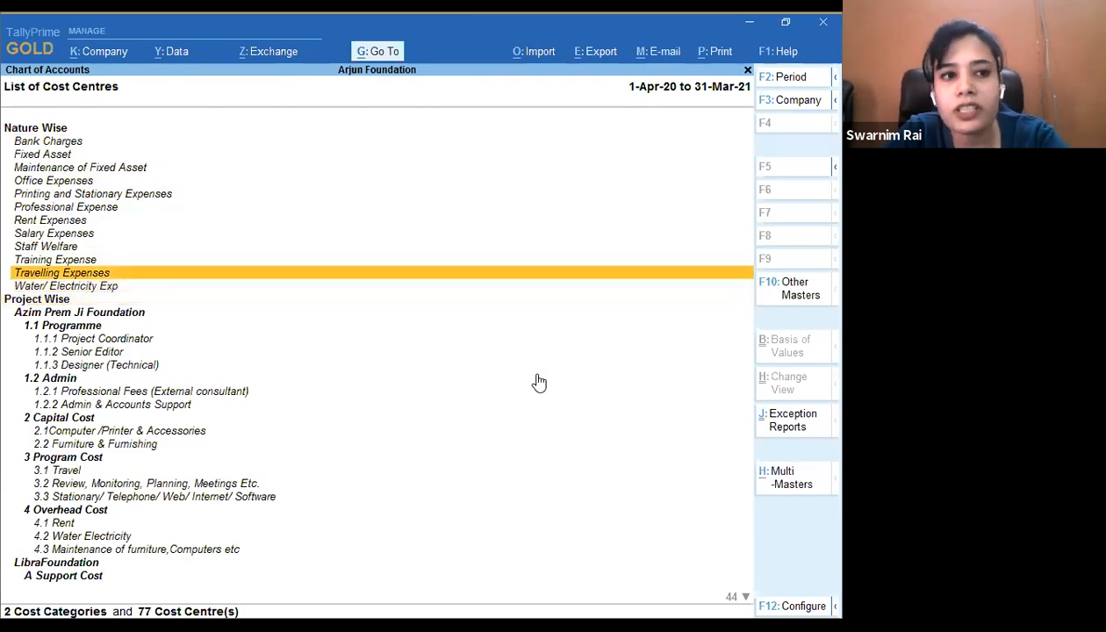
pyautogui.press('Up')
pyautogui.press('Up')
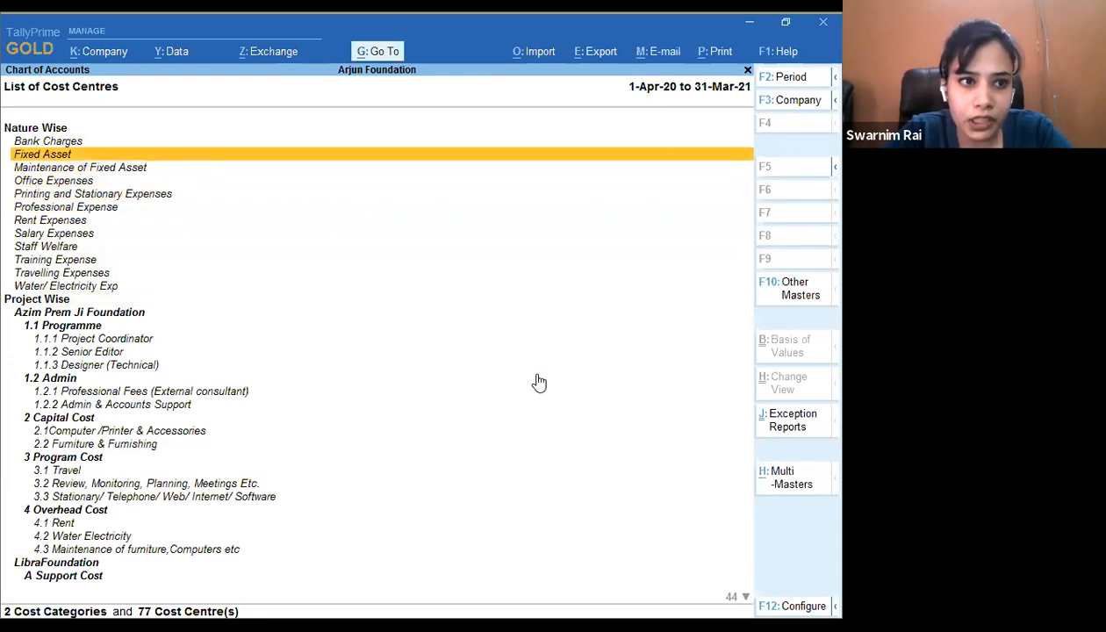
pyautogui.press('Up')
pyautogui.press('Up')
pyautogui.press('Down')
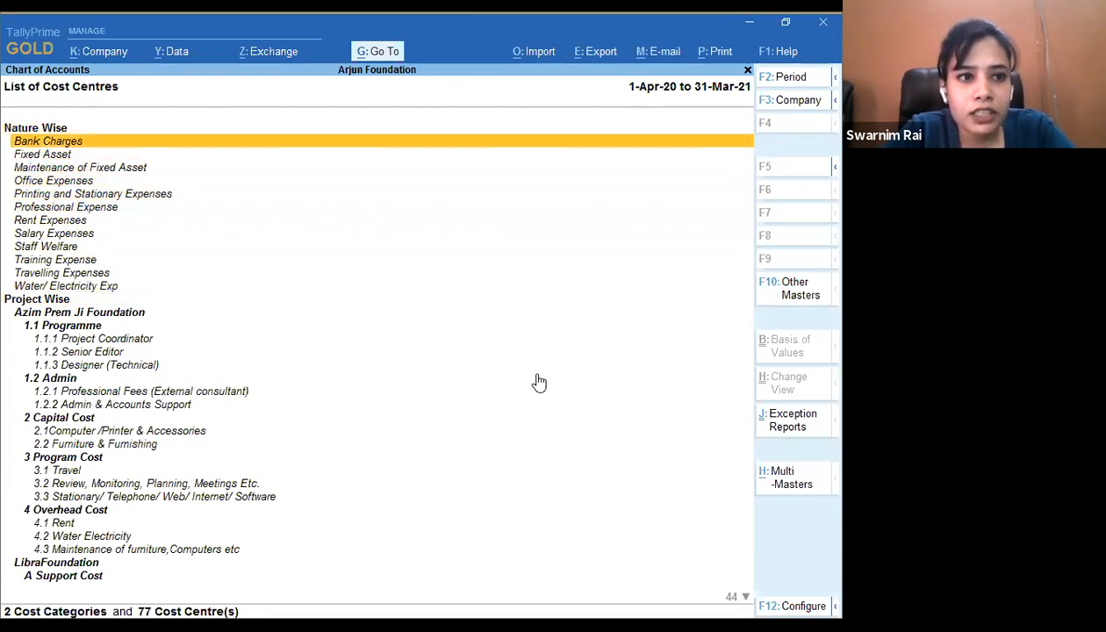
pyautogui.press('Down')
pyautogui.press('Down')
pyautogui.press('Down')
pyautogui.press('Down')
pyautogui.press('Down')
pyautogui.press('Down')
pyautogui.press('Down')
pyautogui.press('Down')
pyautogui.press('Down')
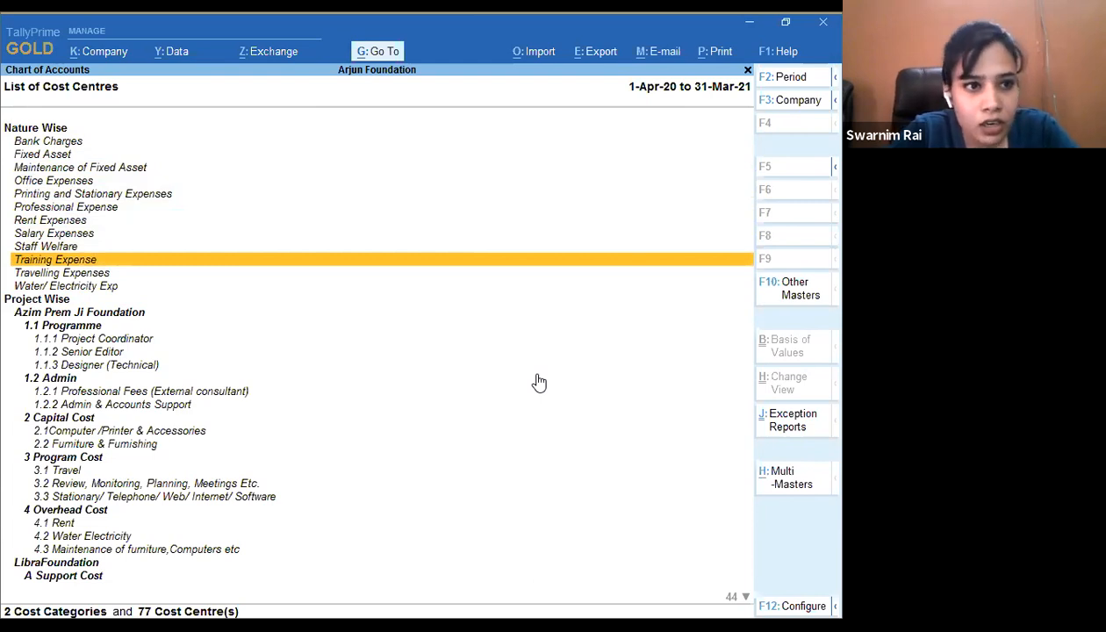
pyautogui.press('Up')
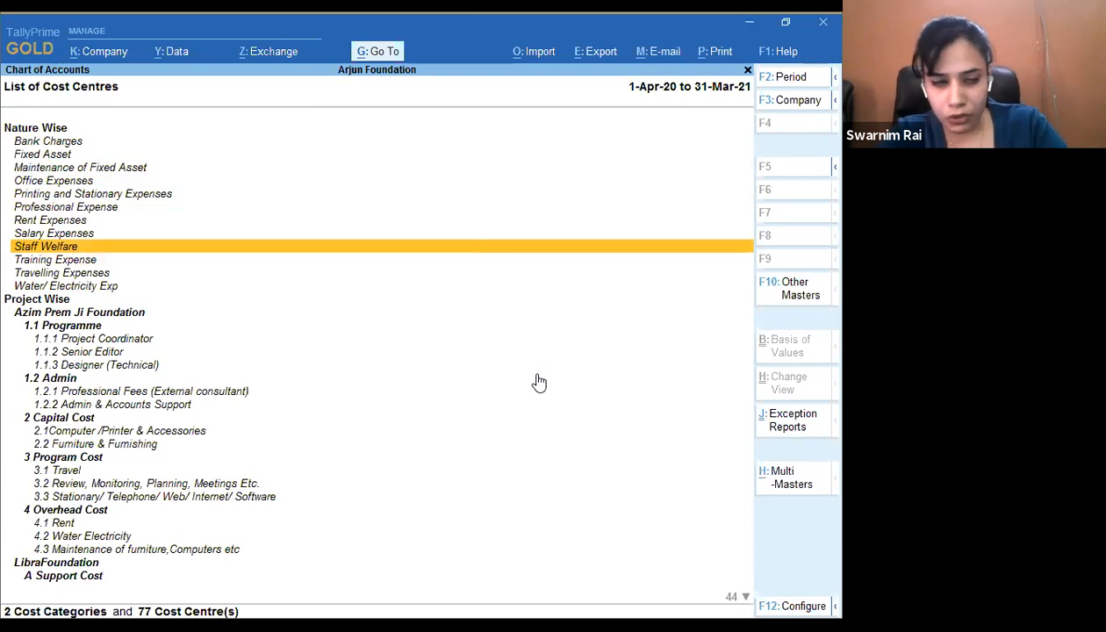
pyautogui.press('Up')
pyautogui.press('Up')
pyautogui.press('Up')
pyautogui.press('Up')
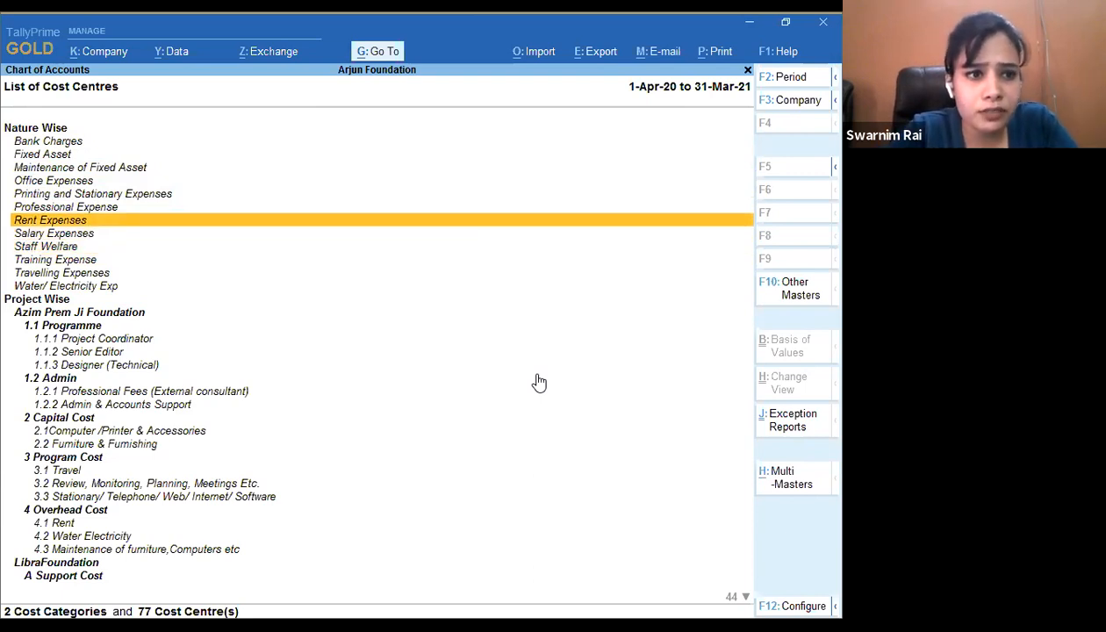
pyautogui.press('Up')
pyautogui.press('Up')
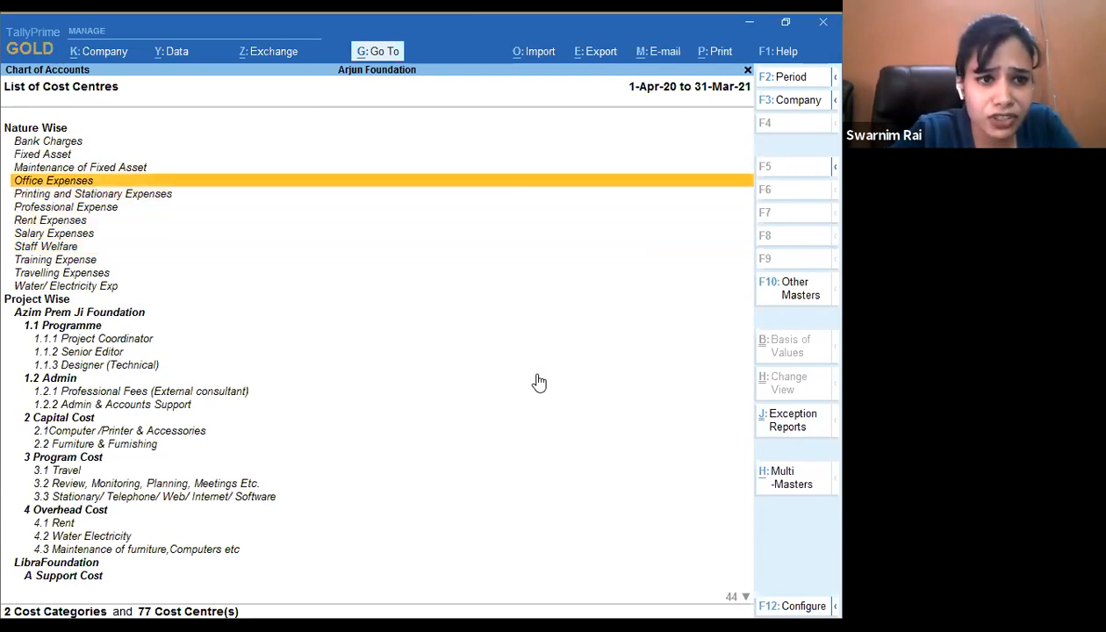
pyautogui.press('Down')
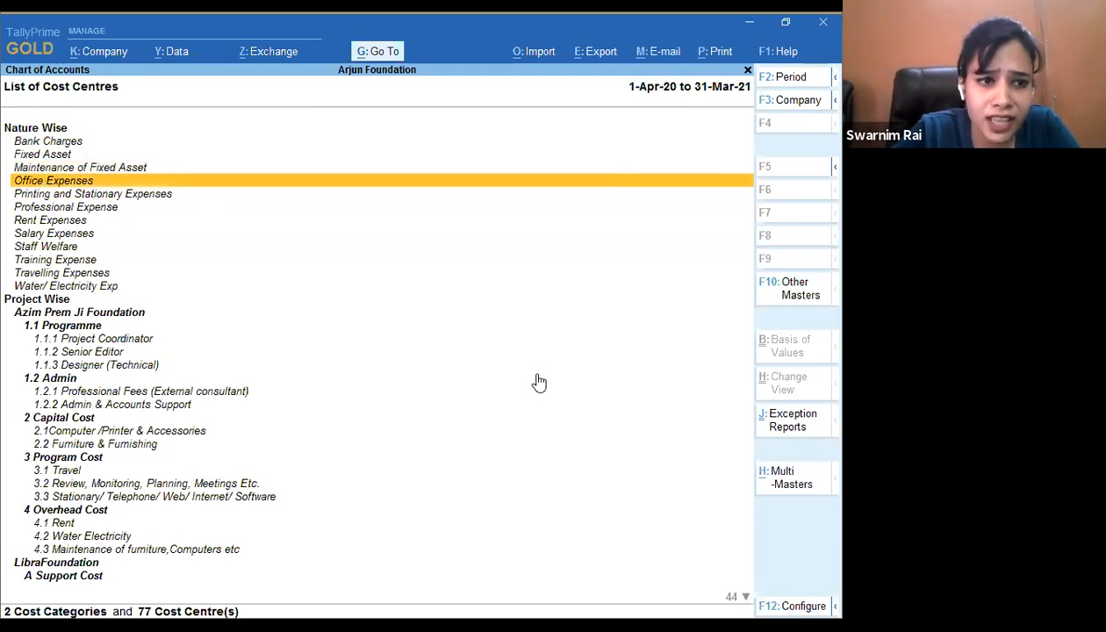
pyautogui.press('Down')
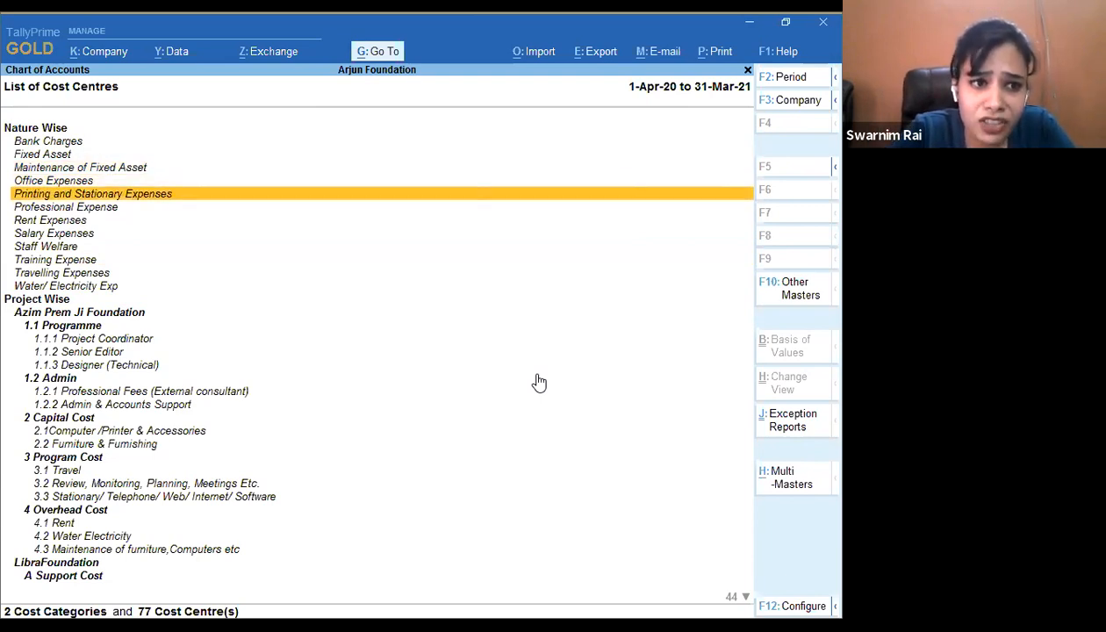
pyautogui.press('Down')
pyautogui.press('Down')
pyautogui.press('Down')
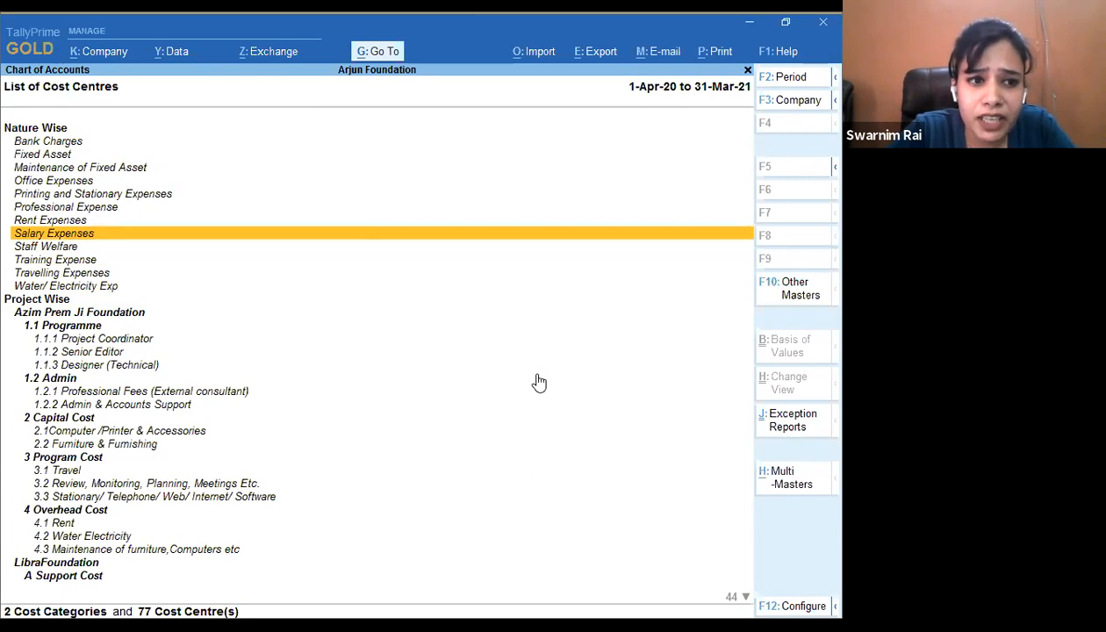
pyautogui.press('Down')
pyautogui.press('Down')
pyautogui.press('Down')
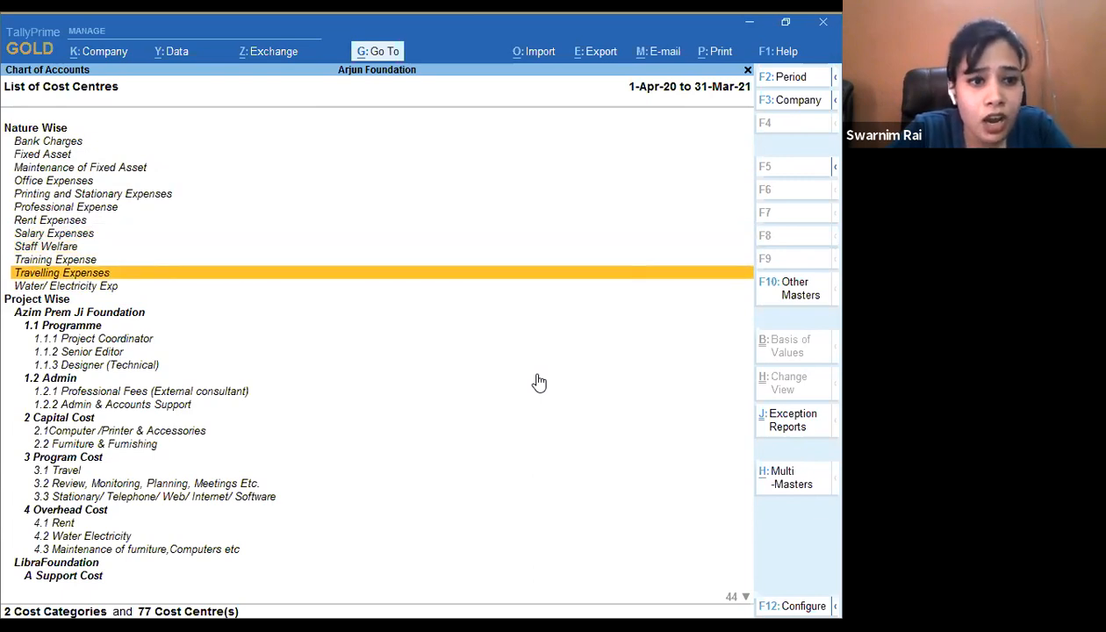
pyautogui.press('Down')
pyautogui.press('Down')
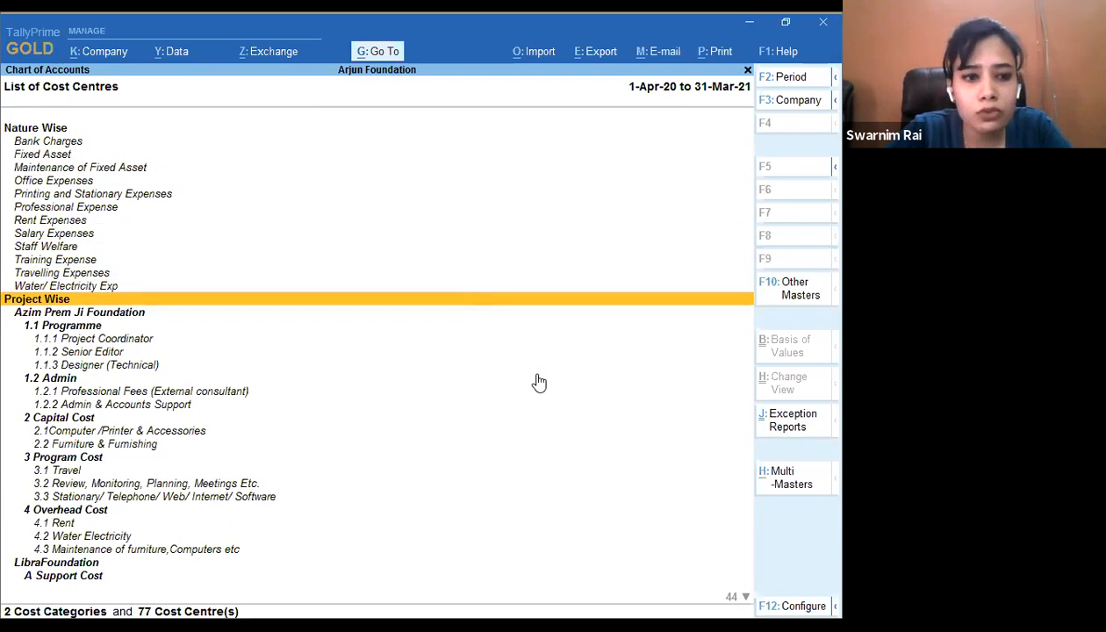
# - Review the 1.1 Programme and 1.2 Admin cost centres under Azim Prem Ji Foundation, ending on the foundation's own entry
pyautogui.press('Down')
pyautogui.press('Down')
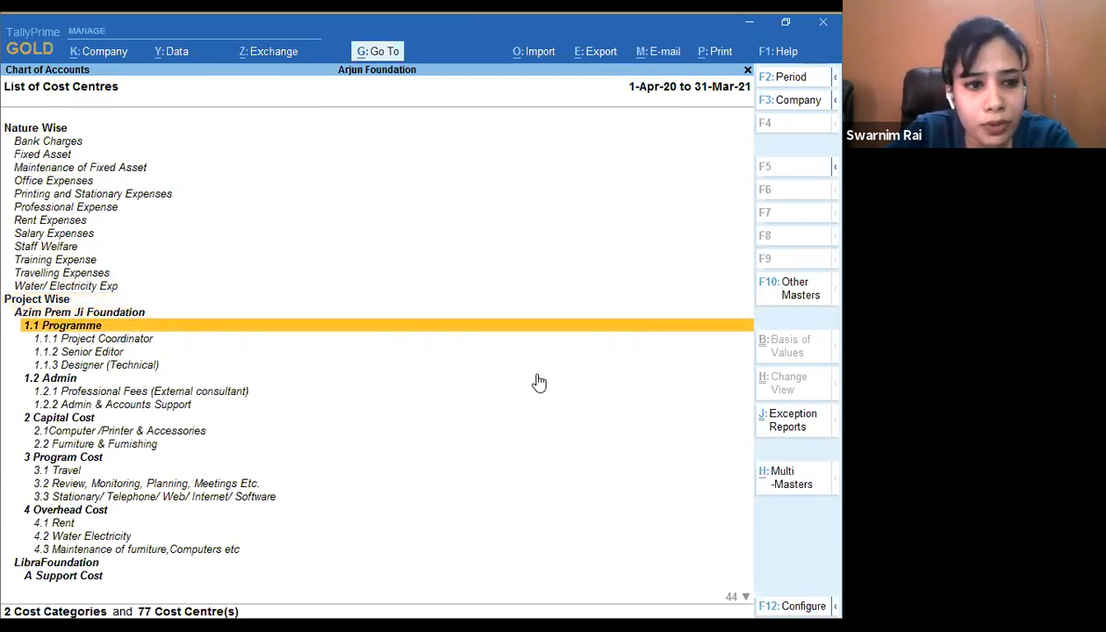
pyautogui.press('Down')
pyautogui.press('Down')
pyautogui.press('Down')
pyautogui.press('Down')
pyautogui.press('Down')
pyautogui.press('Down')
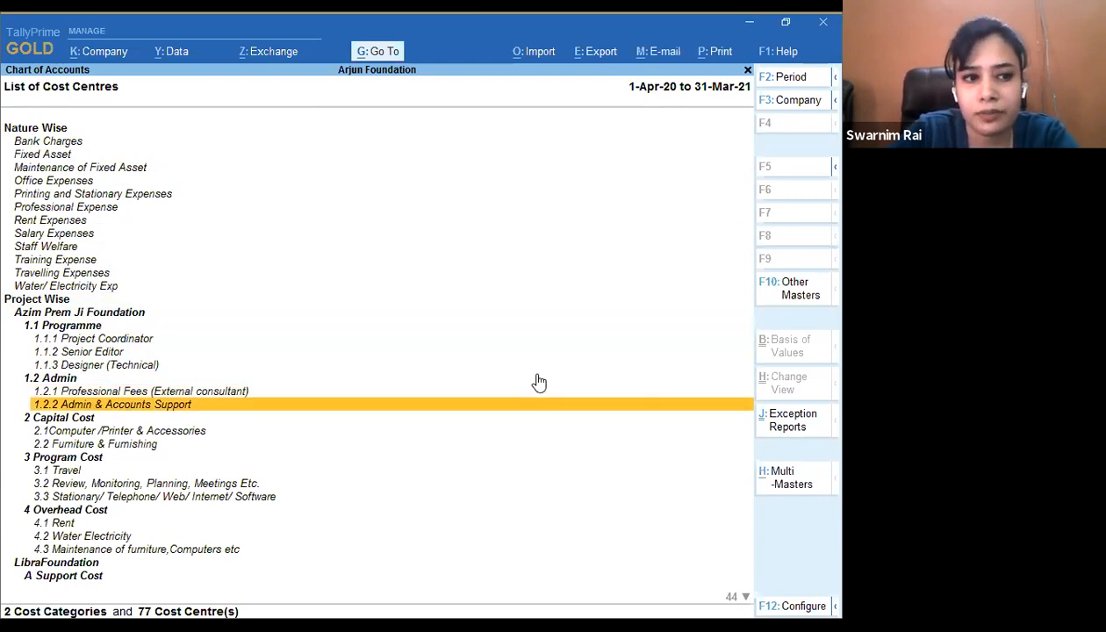
pyautogui.press('Up')
pyautogui.press('Up')
pyautogui.press('Up')
pyautogui.press('Up')
pyautogui.press('Up')
pyautogui.press('Up')
pyautogui.press('Up')
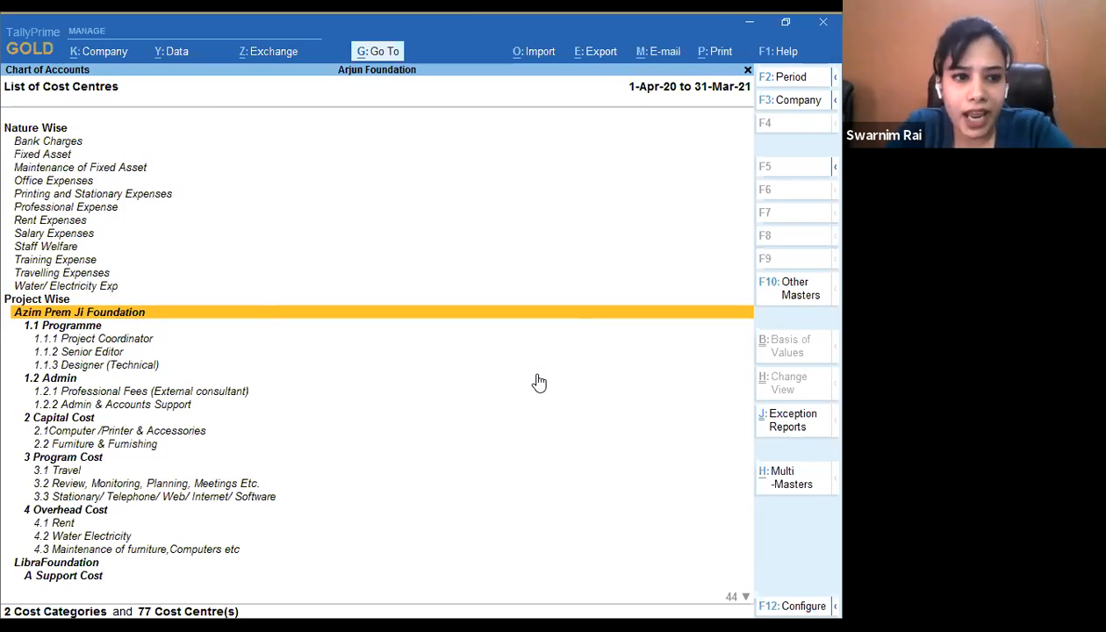
# - Examine the Azim Prem Ji Foundation cost centre hierarchy from 1.1 Programme through 2 Capital Cost to 3.1 Travel
pyautogui.press('Down')
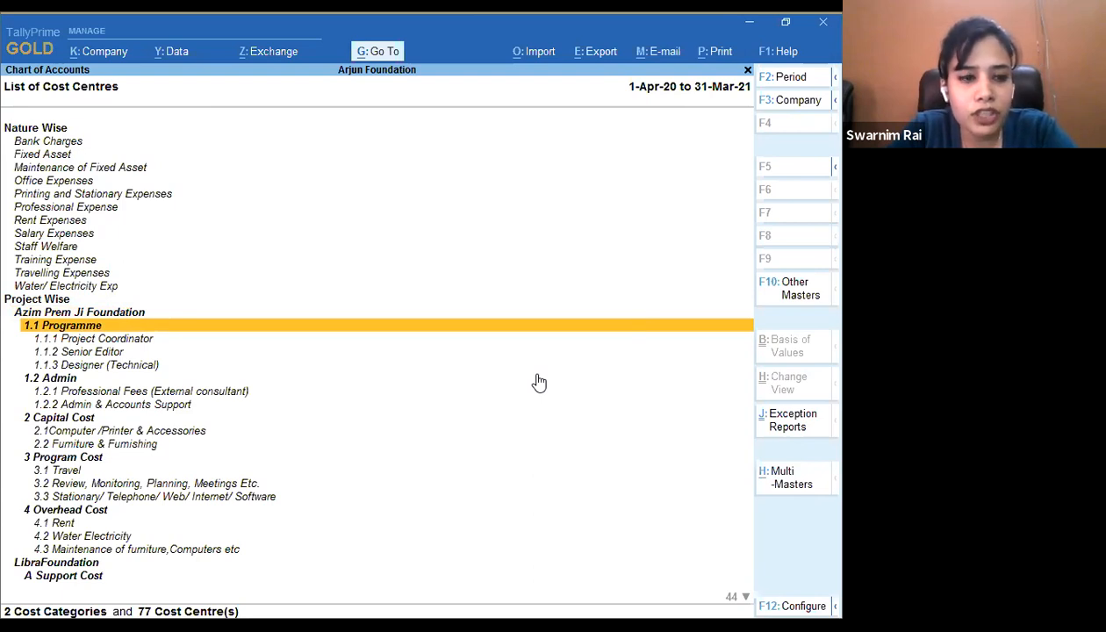
pyautogui.press('Down')
pyautogui.press('Down')
pyautogui.press('Down')
pyautogui.press('Down')
pyautogui.press('Down')
pyautogui.press('Down')
pyautogui.press('Down')
pyautogui.press('Down')
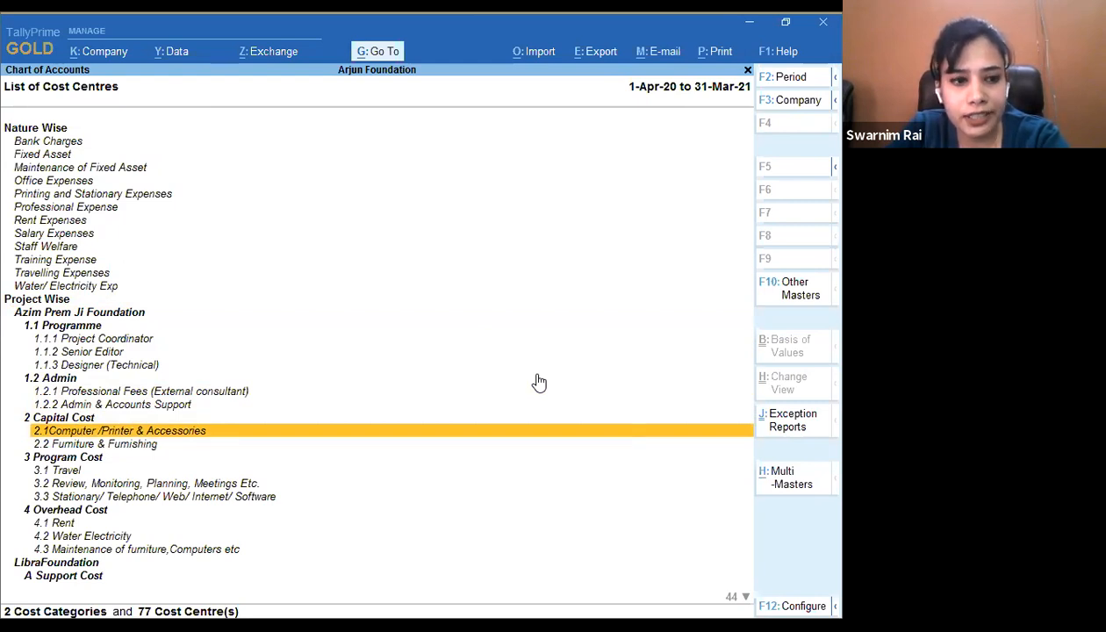
pyautogui.press('Down')
pyautogui.press('Down')
pyautogui.press('Down')
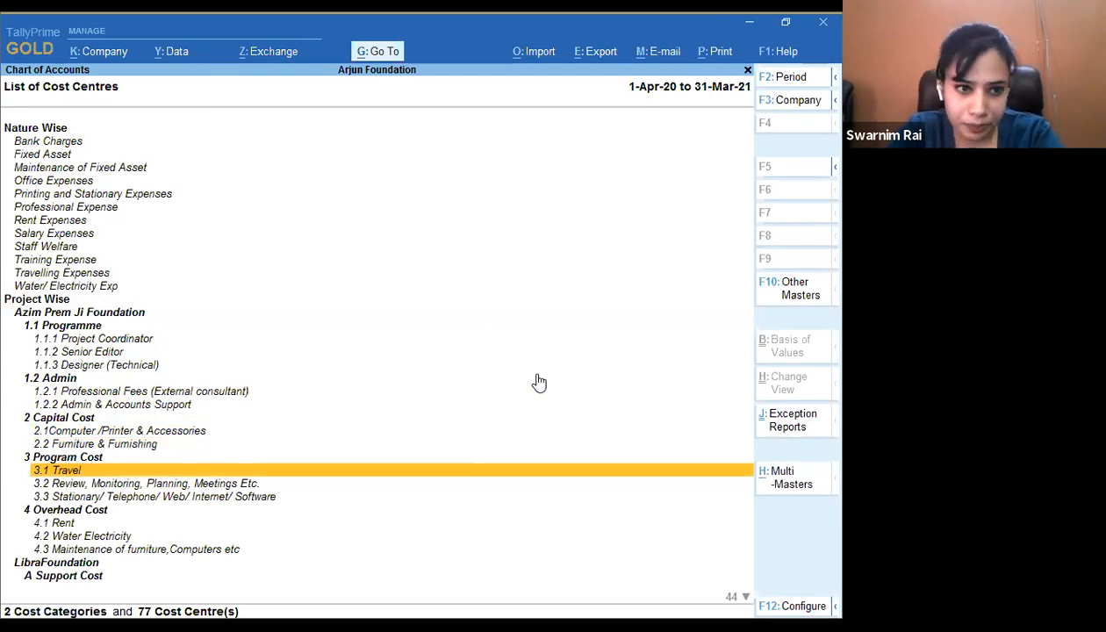
# - Go back to 1.1 Programme and examine its sub cost centres, ending on 1.1.1 Project Coordinator
pyautogui.press('Up')
pyautogui.press('Up')
pyautogui.press('Up')
pyautogui.press('Up')
pyautogui.press('Up')
pyautogui.press('Up')
pyautogui.press('Up')
pyautogui.press('Up')
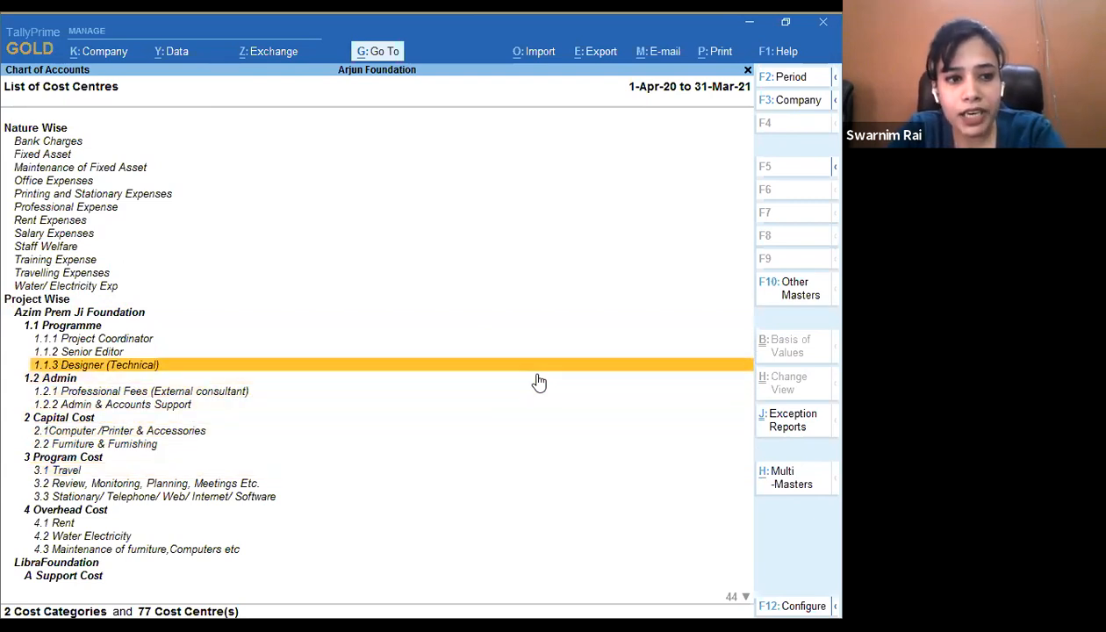
pyautogui.press('Up')
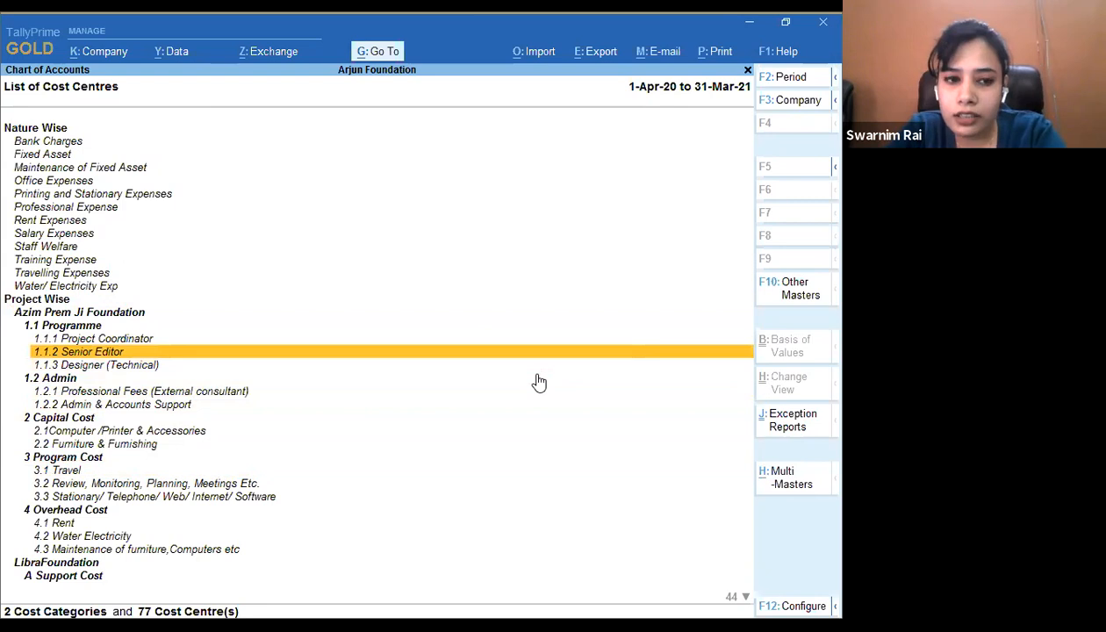
pyautogui.press('Up')
pyautogui.press('Up')
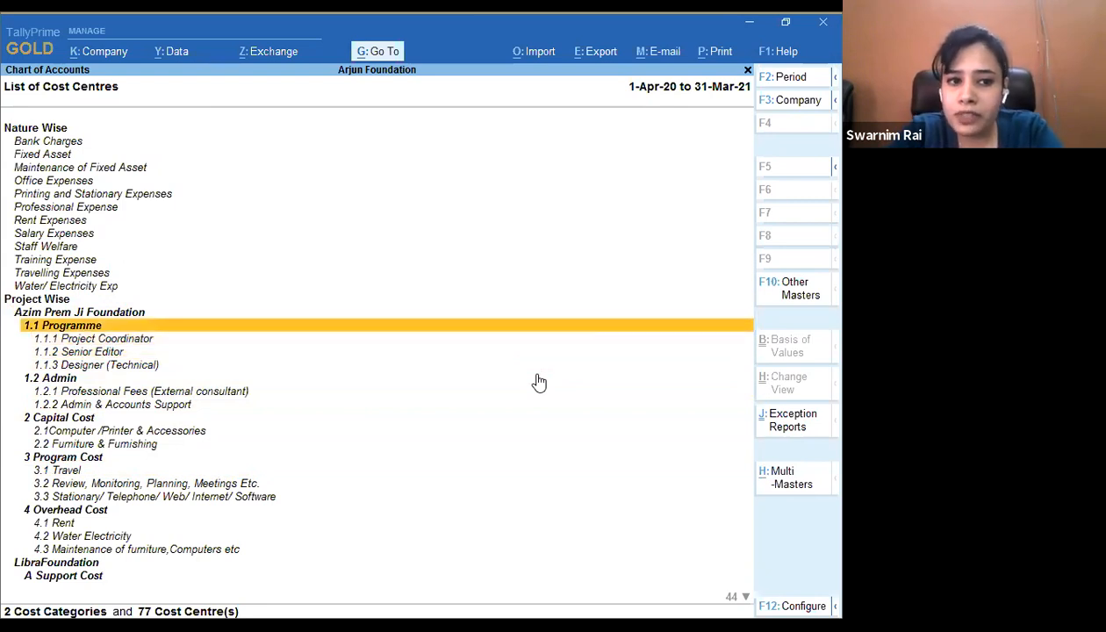
pyautogui.press('Down')
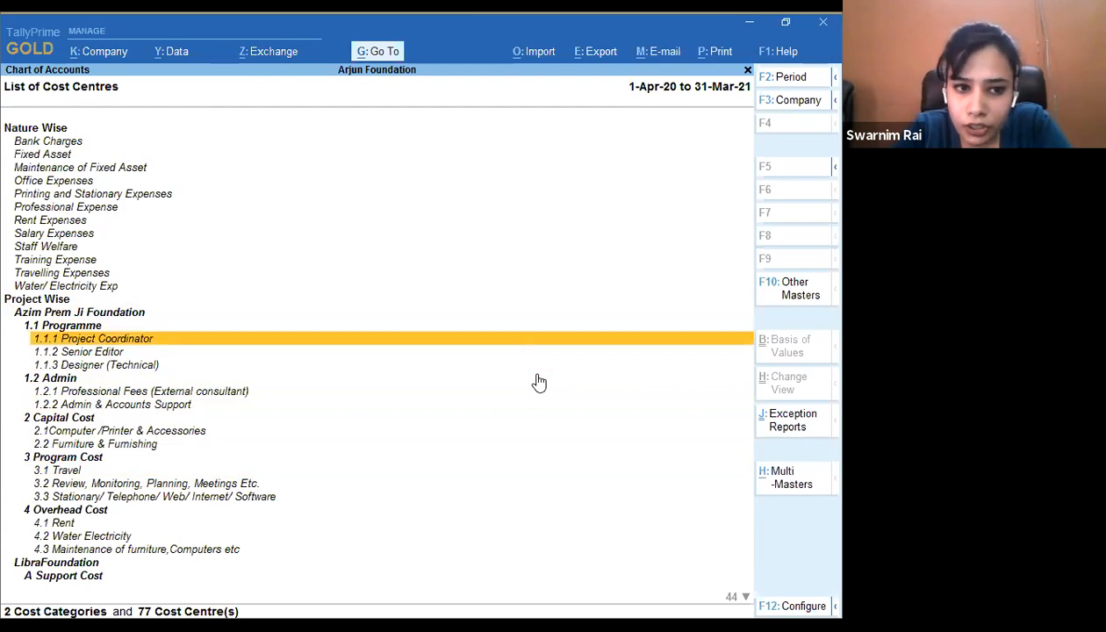
# - Examine the Azim Prem Ji Foundation cost centres from 1.1.2 Senior Editor through 1.2 Admin and 2 Capital Cost to 3 Program Cost
pyautogui.press('Down')
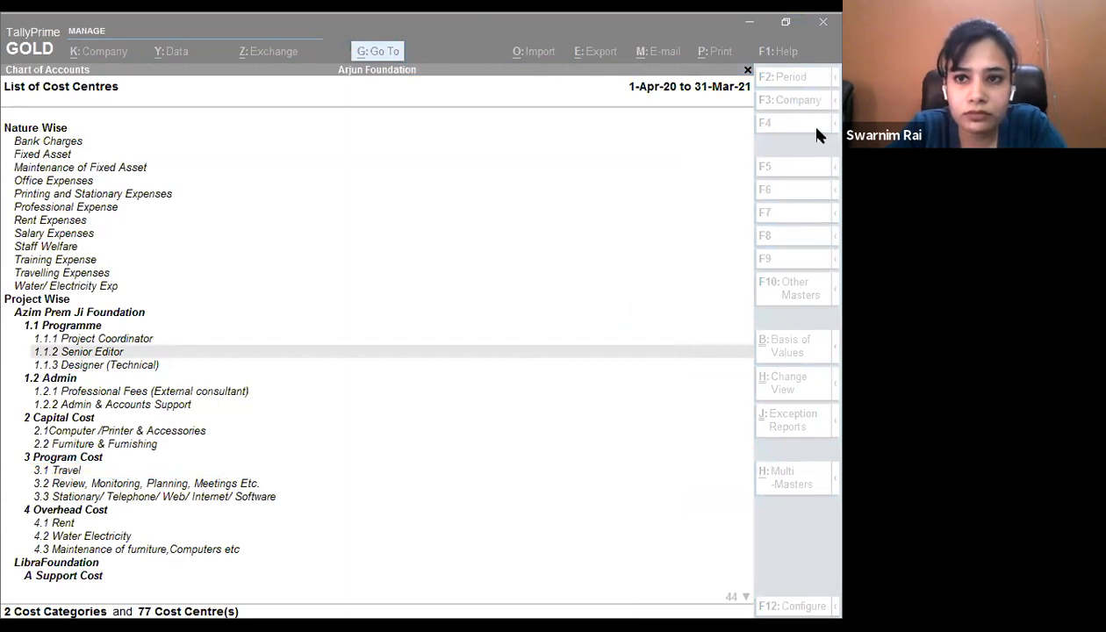
pyautogui.click(816, 133)
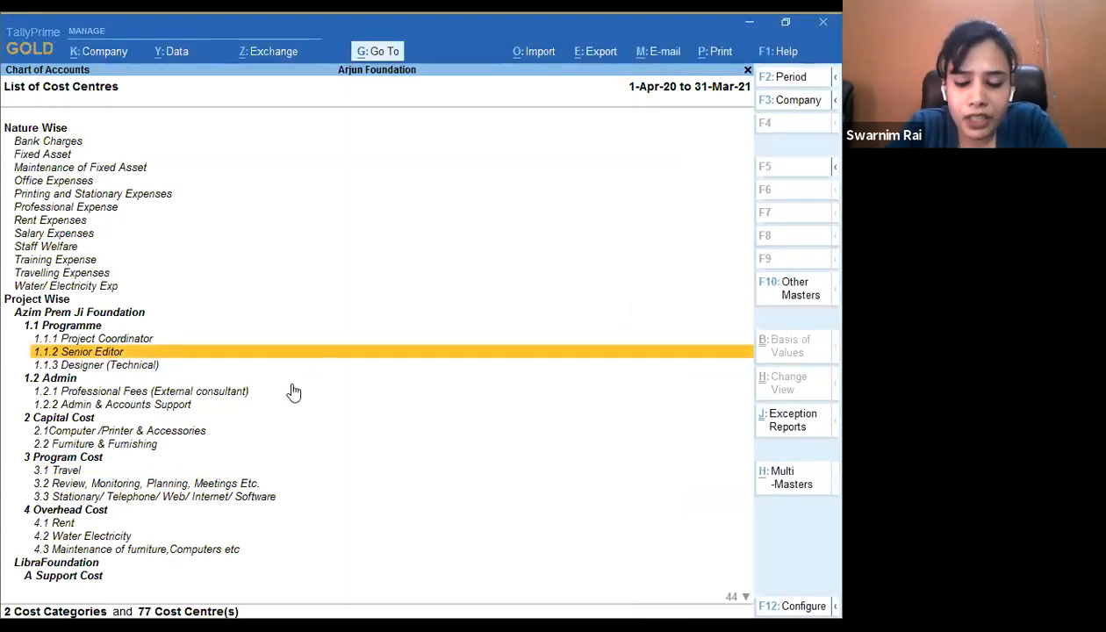
pyautogui.press('Down')
pyautogui.press('Down')
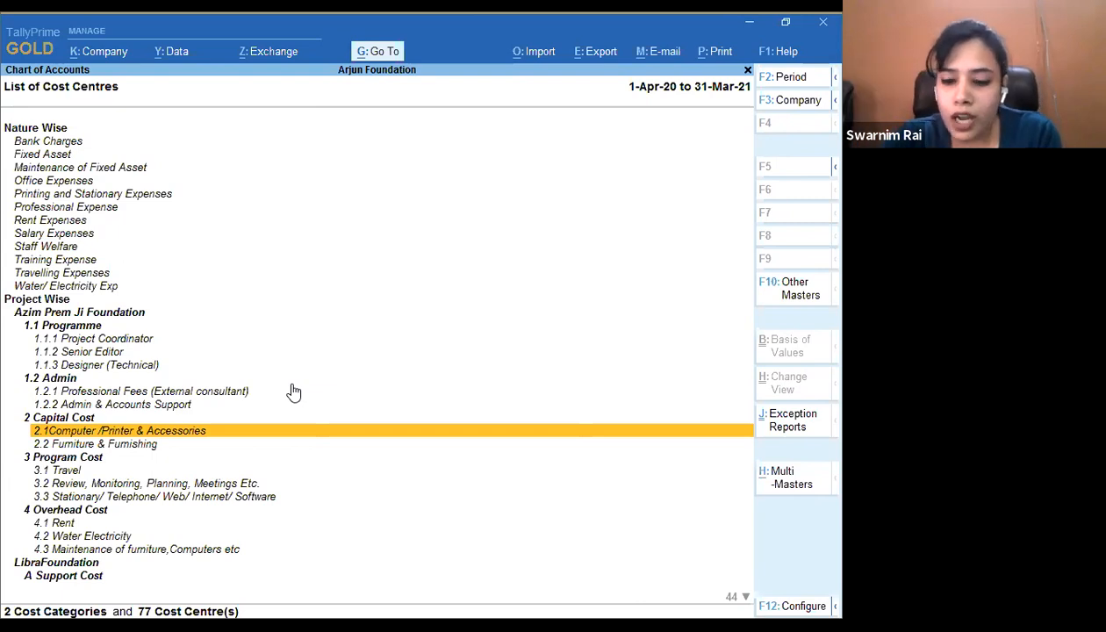
pyautogui.click(294, 392)
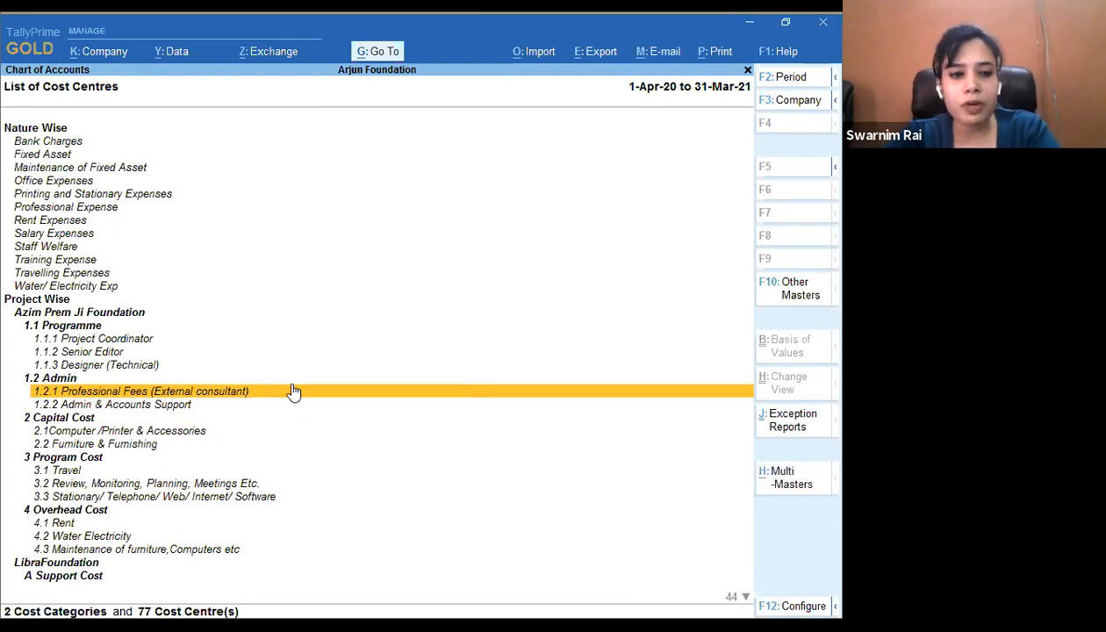
pyautogui.press('Down')
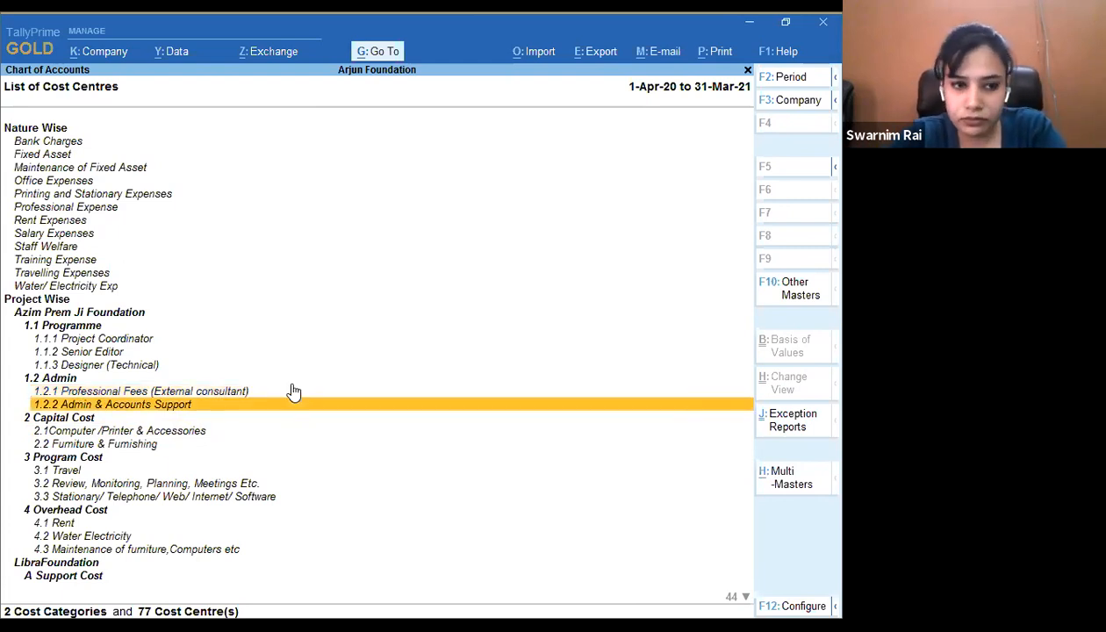
pyautogui.press('Down')
pyautogui.press('Down')
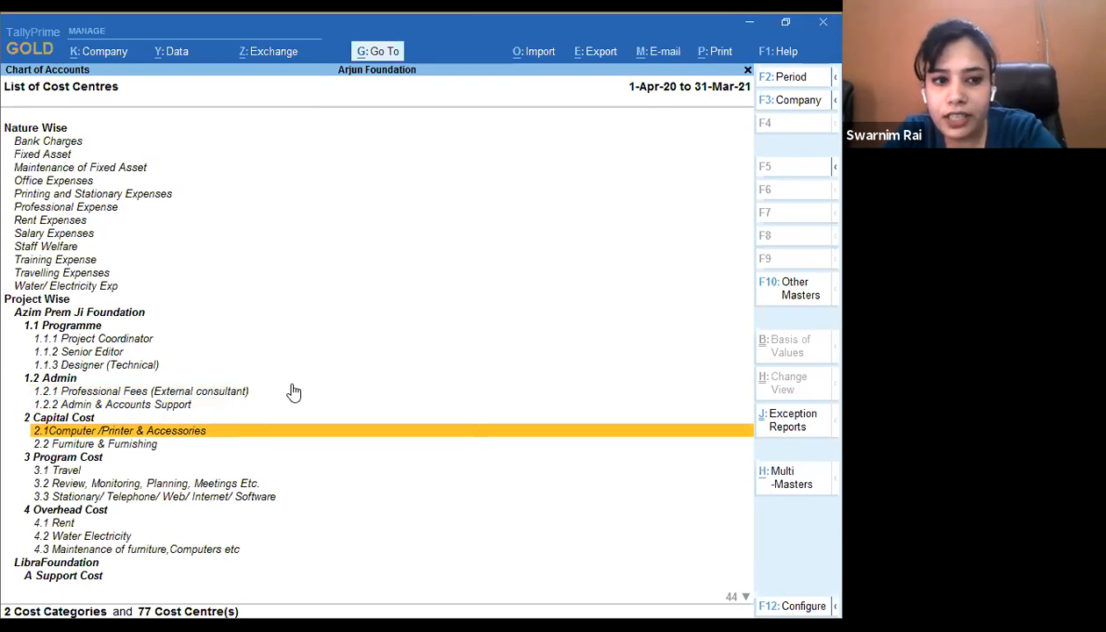
pyautogui.press('Down')
pyautogui.press('Down')
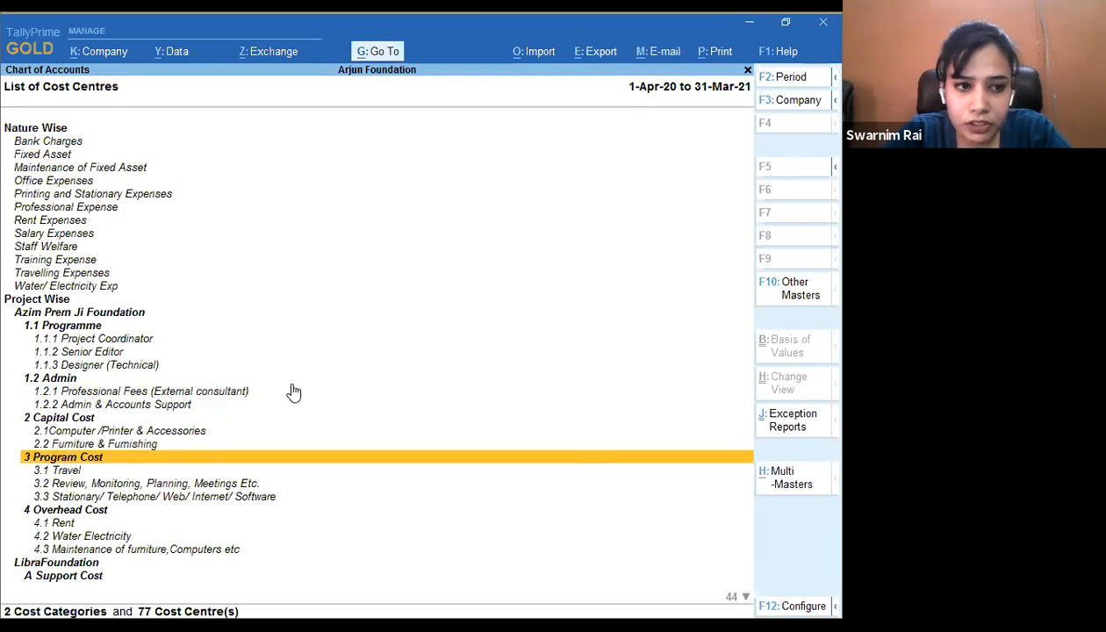
# - Go back to the Project Wise cost category, view its alteration details and quit without saving
pyautogui.press('Up')
pyautogui.press('Up')
pyautogui.press('Up')
pyautogui.press('Up')
pyautogui.press('Up')
pyautogui.press('Up')
pyautogui.press('Up')
pyautogui.press('Up')
pyautogui.press('Up')
pyautogui.press('Up')
pyautogui.press('Up')
pyautogui.press('Up')
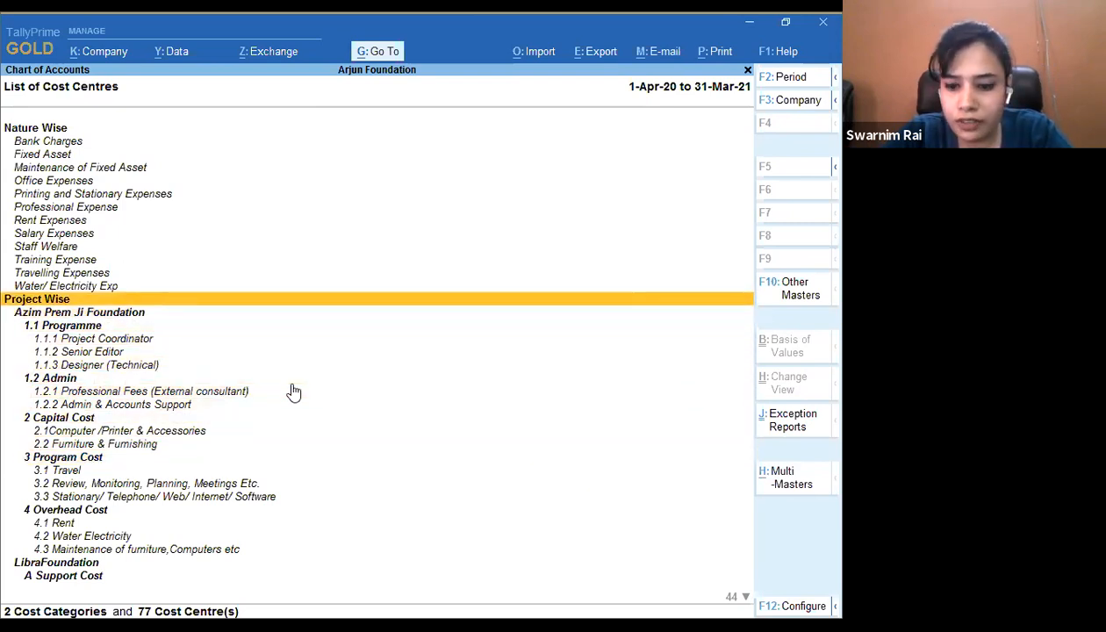
pyautogui.press('Return')
pyautogui.press('Escape')
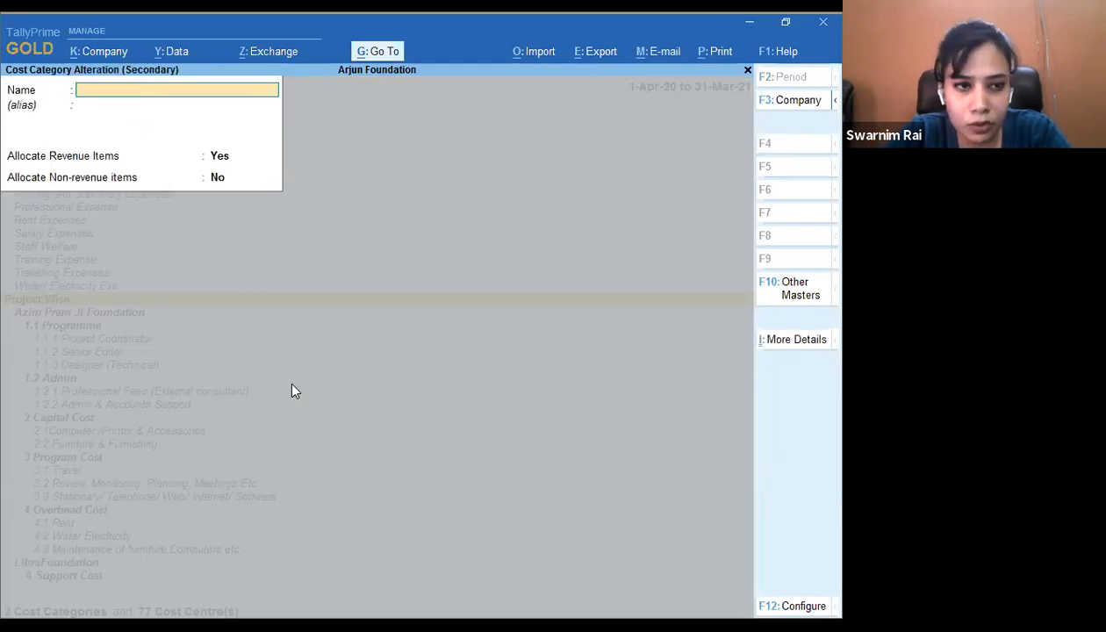
pyautogui.press('Escape')
pyautogui.press('Return')
# - View the alteration details of the Azim Prem Ji Foundation cost centre to check its parent, and quit without saving
pyautogui.press('Down')
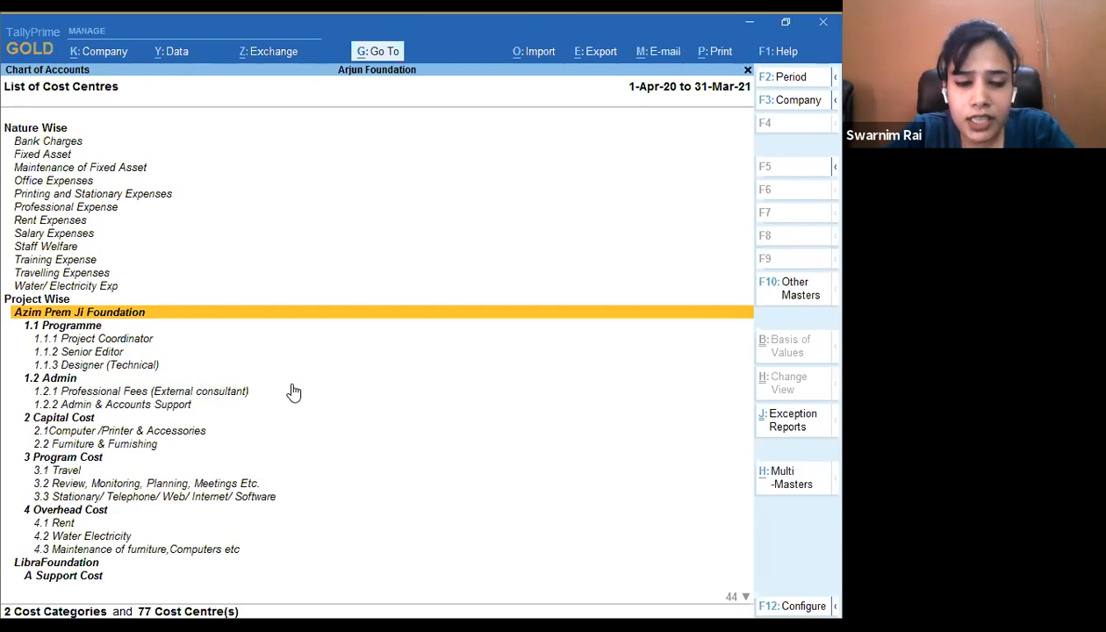
pyautogui.press('Return')
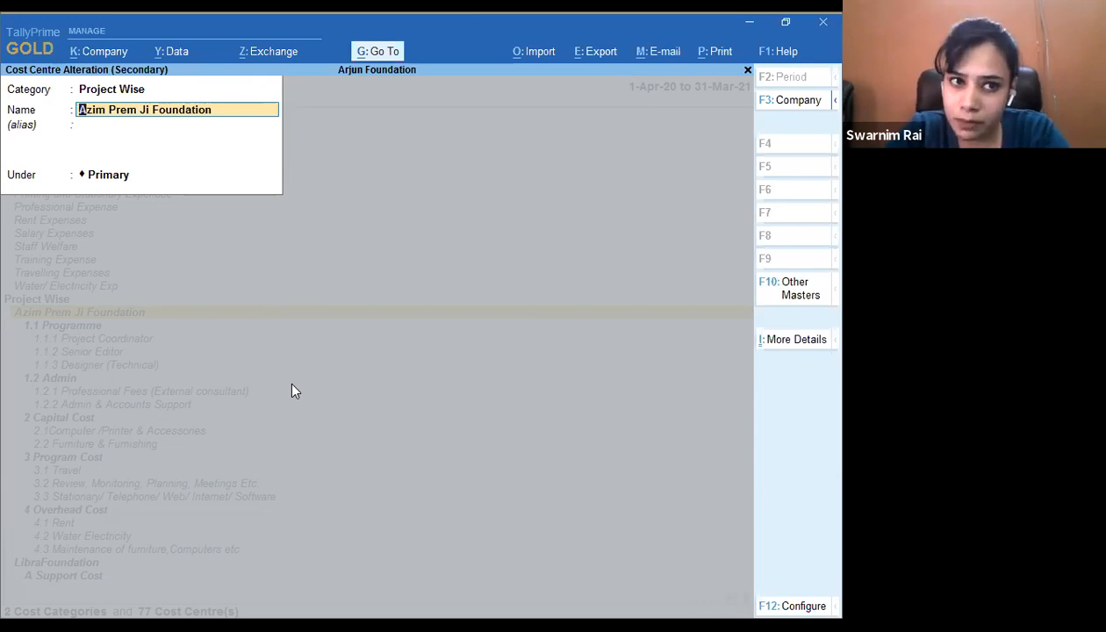
pyautogui.press('BackSpace')
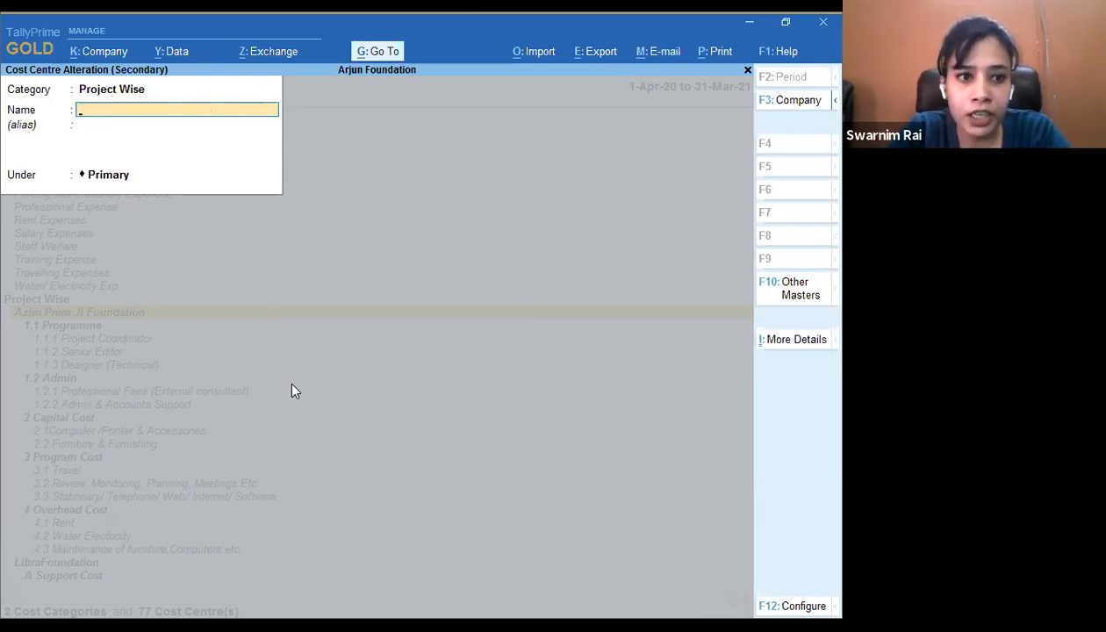
pyautogui.press('Escape')
pyautogui.press('y')
# - Check which parent the 1.1 Programme cost centre sits under in its alteration details, and quit without saving
pyautogui.press('Down')
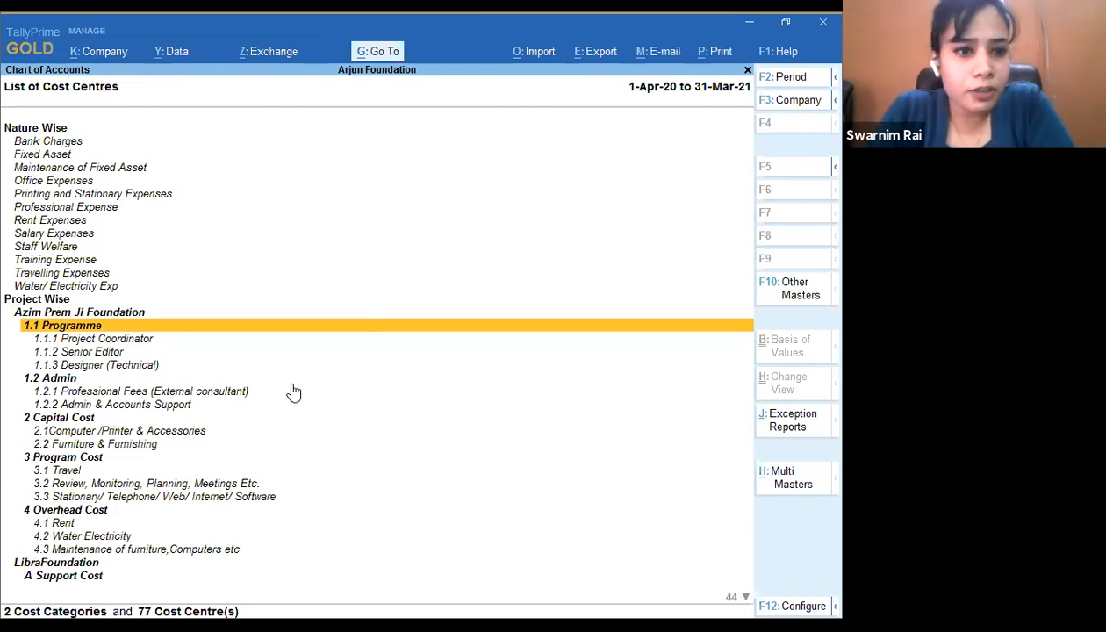
pyautogui.press('Return')
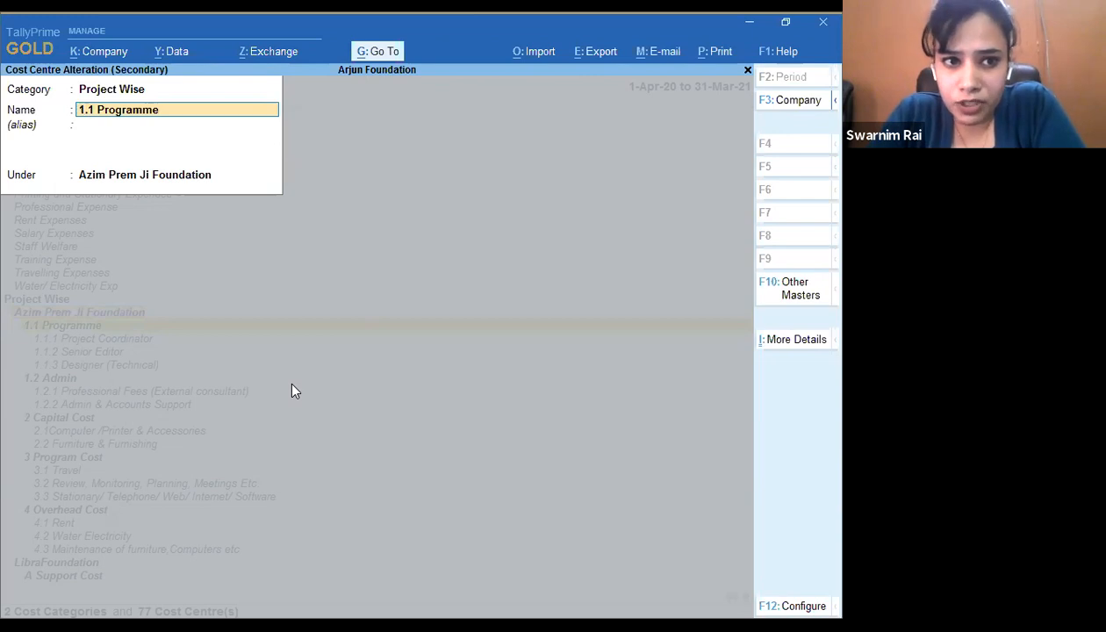
pyautogui.press('BackSpace')
pyautogui.press('Escape')
pyautogui.press('y')
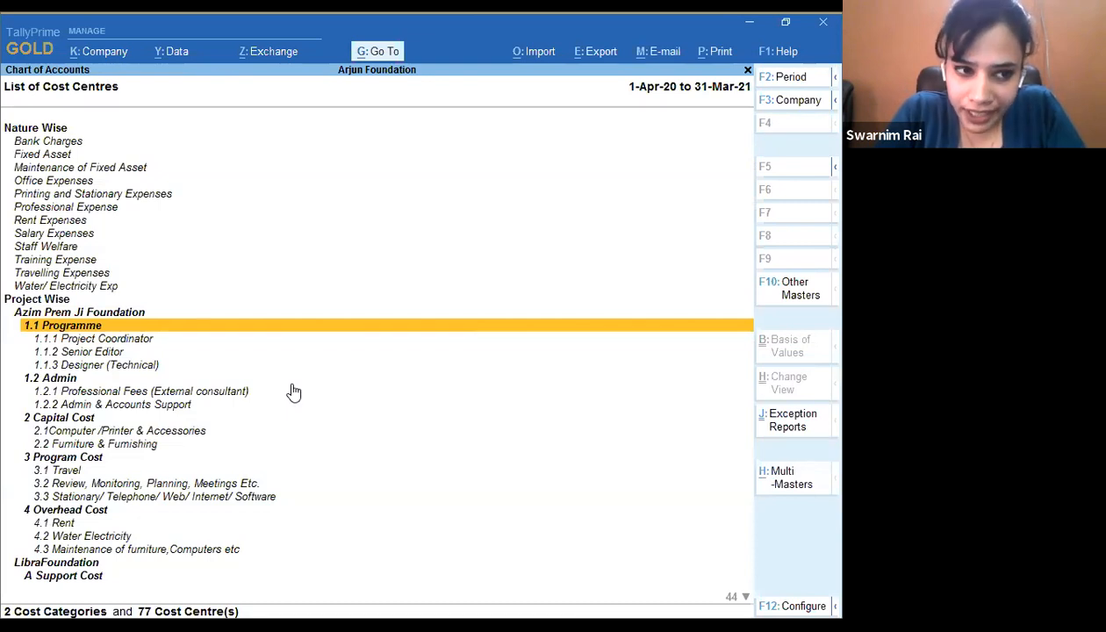
# - Check the category and parent of the 1.1.1 Project Coordinator cost centre, leaving its details unsaved
pyautogui.press('Down')
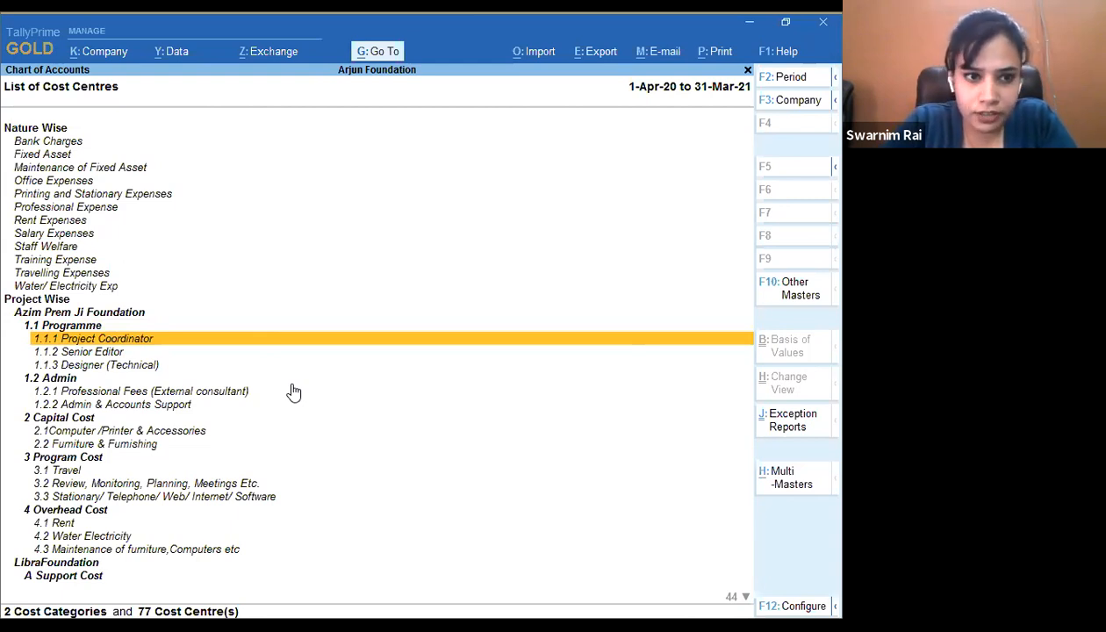
pyautogui.press('Return')
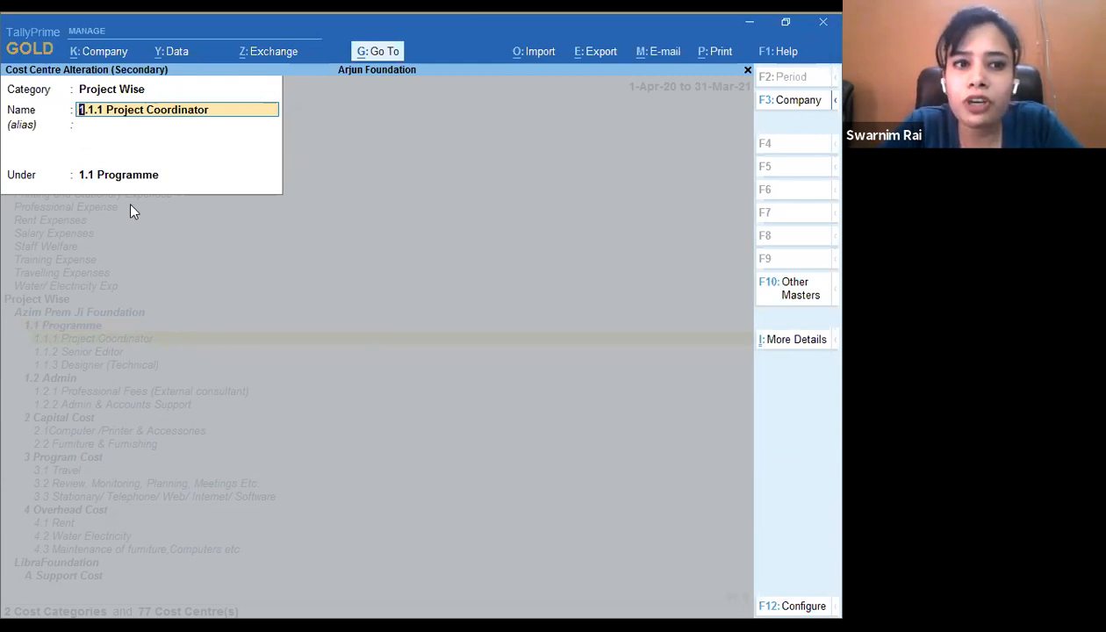
pyautogui.press('Escape')
pyautogui.press('Escape')
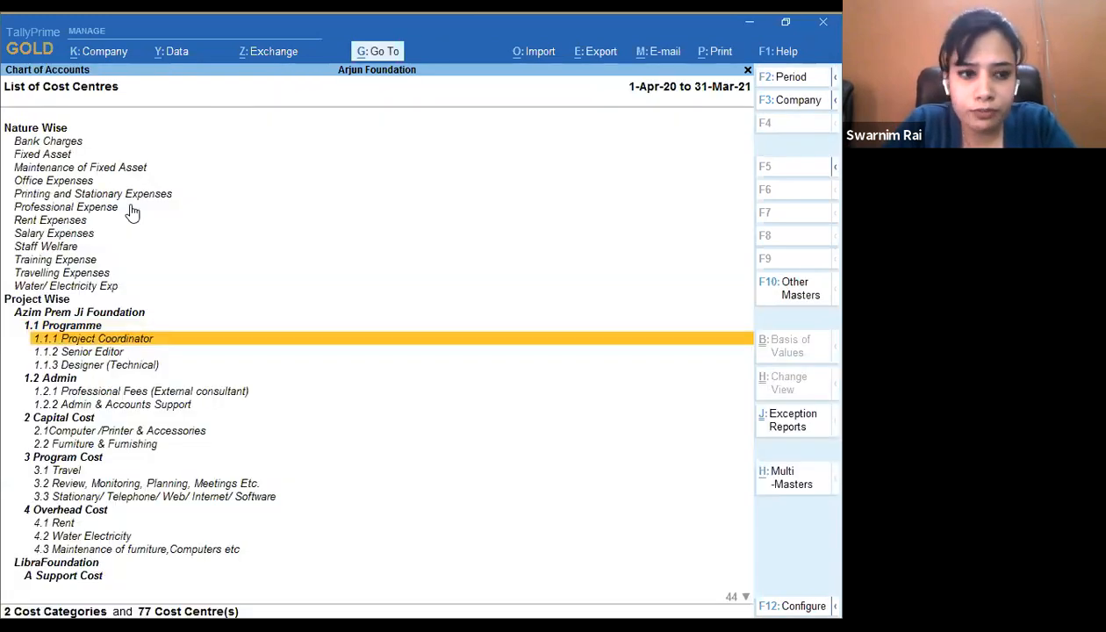
# - Inspect the parent set for the 1.1.2 Senior Editor cost centre and quit its alteration details without saving
pyautogui.press('Down')
pyautogui.press('Return')
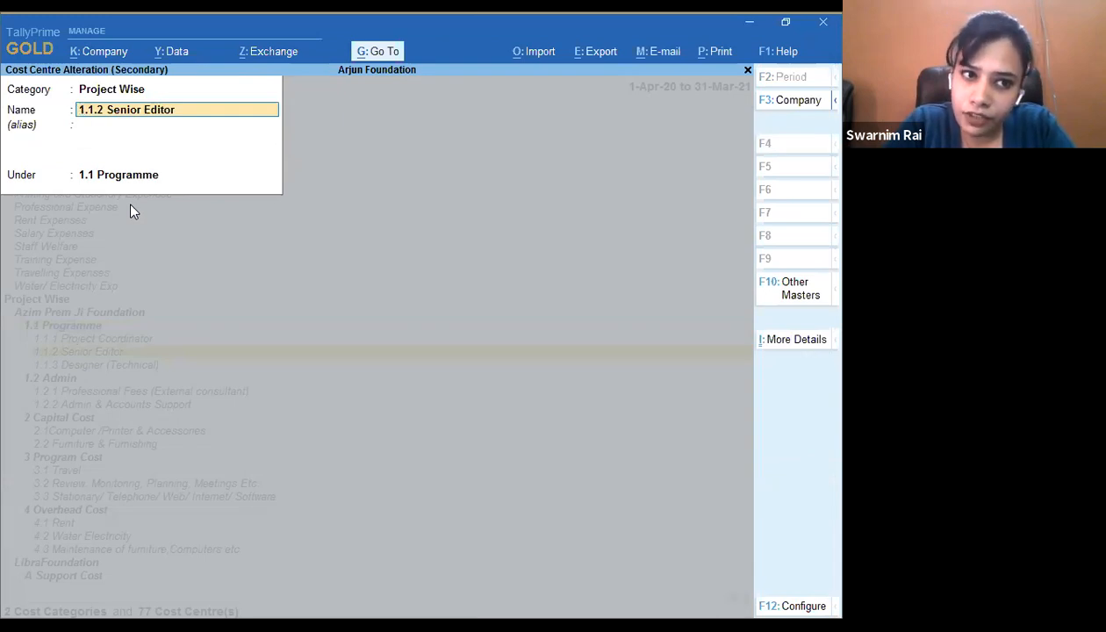
pyautogui.press('BackSpace')
pyautogui.press('Escape')
pyautogui.press('y')
# - Inspect the parent set for the 2 Capital Cost cost centre and quit its alteration details without saving
pyautogui.press('Down')
pyautogui.press('Down')
pyautogui.press('Down')
pyautogui.press('Down')
pyautogui.press('Down')
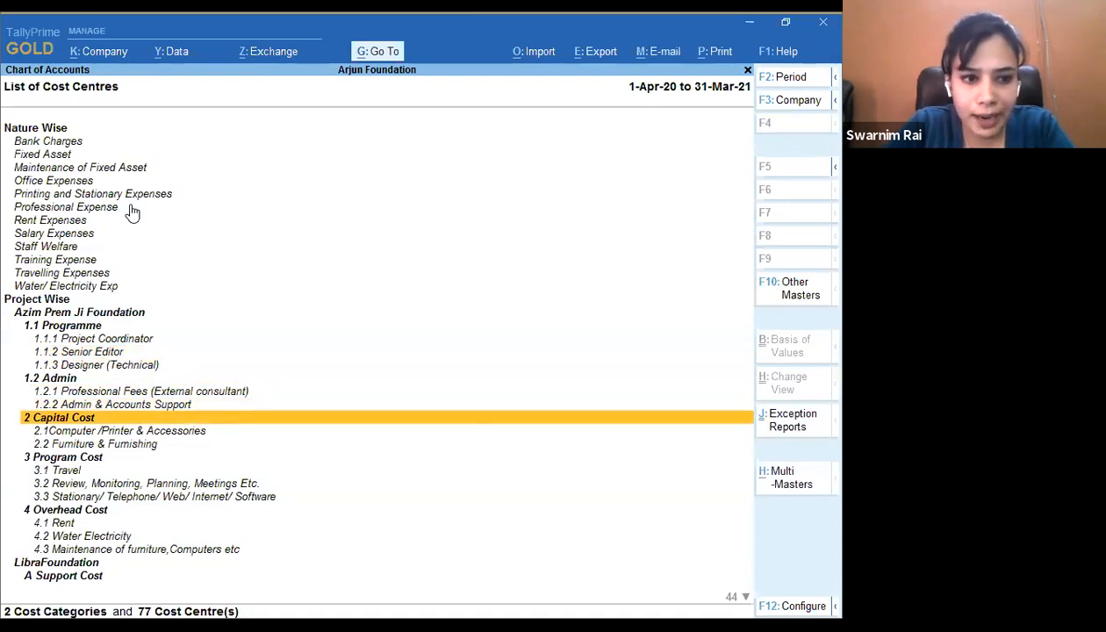
pyautogui.press('Return')
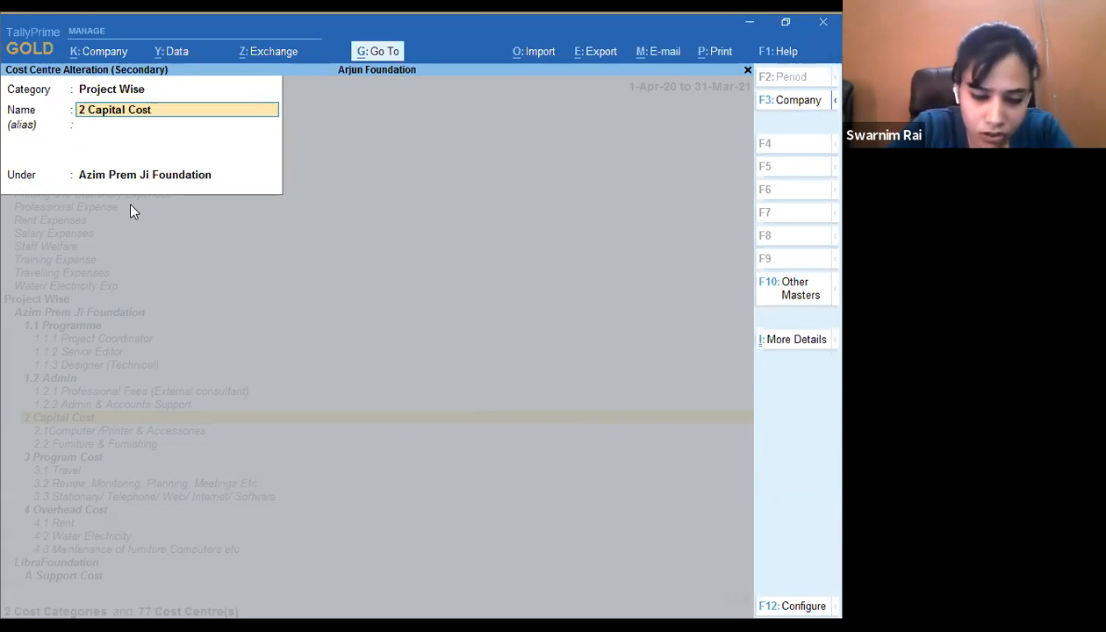
pyautogui.press('BackSpace')
pyautogui.press('Escape')
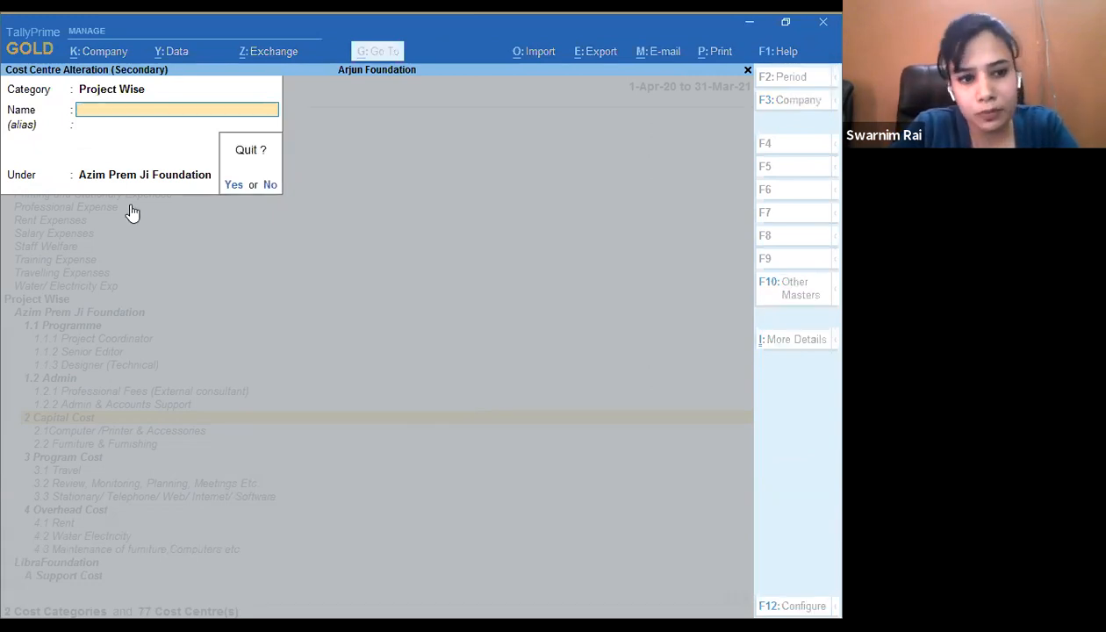
pyautogui.press('Return')
# - Review the remaining Azim Prem Ji Foundation cost centres under Capital, Program and Overhead Cost, ending on A Support Cost under LibraFoundation
pyautogui.press('Down')
pyautogui.press('Down')
pyautogui.press('Down')
pyautogui.press('Down')
pyautogui.press('Down')
pyautogui.press('Down')
pyautogui.press('Down')
pyautogui.press('Down')
pyautogui.press('Down')
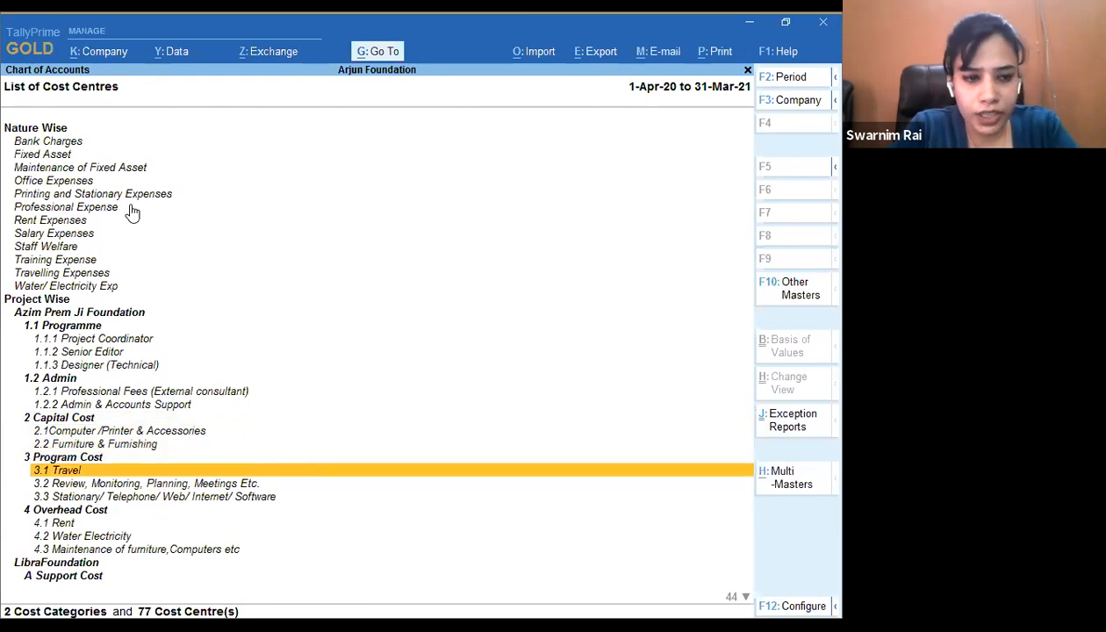
pyautogui.press('Down')
pyautogui.press('Down')
pyautogui.press('Down')
pyautogui.press('Down')
pyautogui.press('Down')
pyautogui.press('Down')
pyautogui.press('Down')
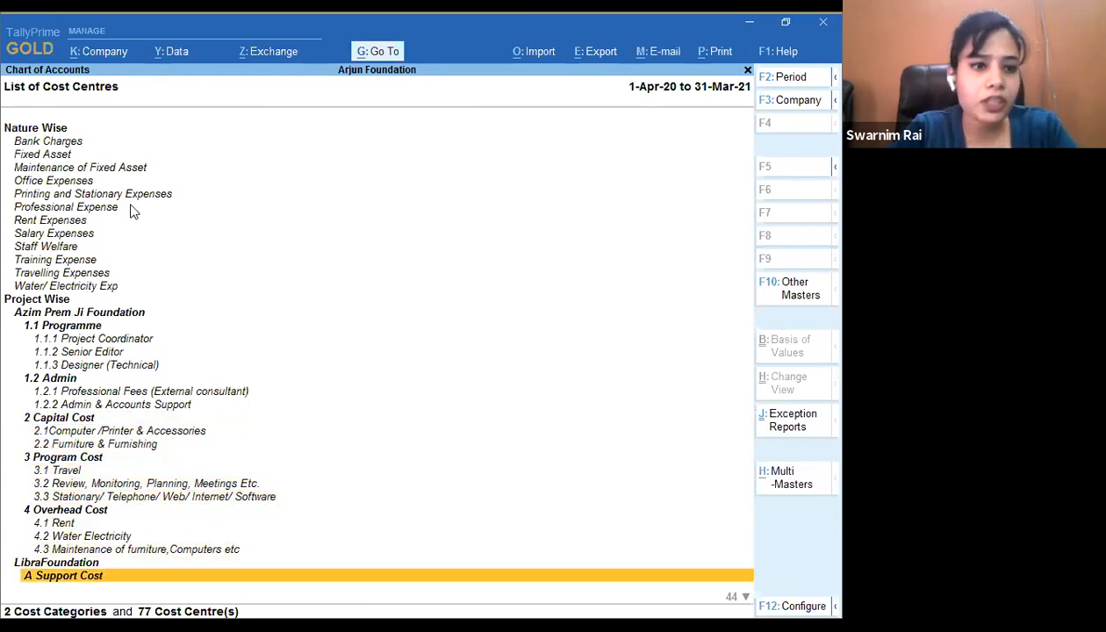
# - Review the LibraFoundation cost centres from A.1 Salary & Benefits to B.6 Outcome-6: Capacity Building
pyautogui.press('Down')
pyautogui.press('Down')
pyautogui.press('Down')
pyautogui.press('Down')
pyautogui.press('Down')
pyautogui.press('Down')
pyautogui.press('Down')
pyautogui.press('Down')
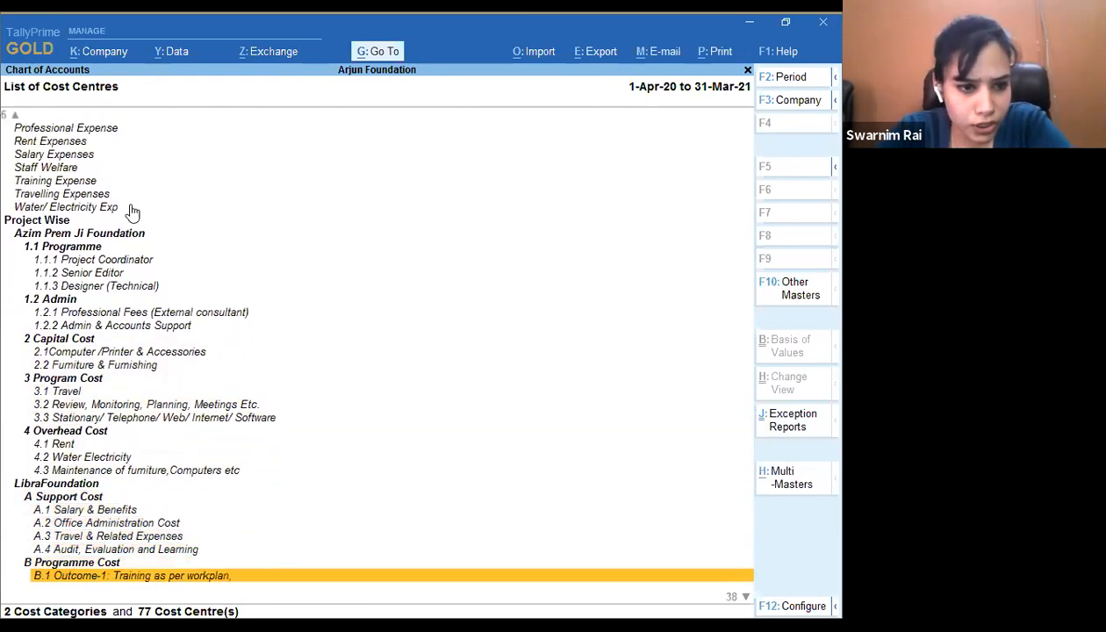
pyautogui.press('Down')
pyautogui.press('Up')
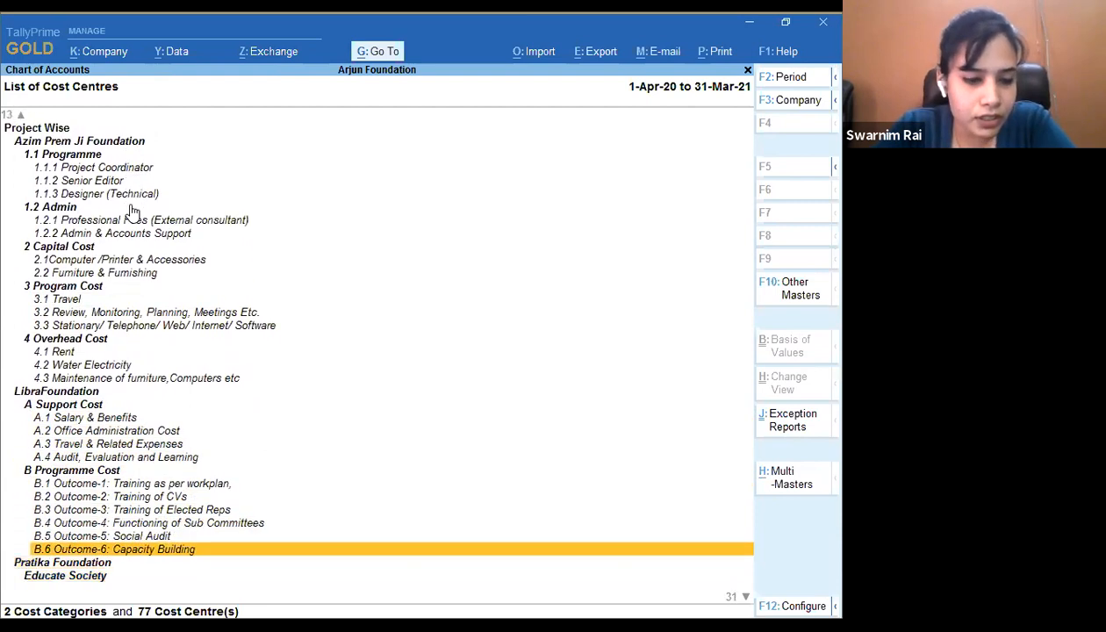
# - Go back up through LibraFoundation's B Programme Cost outcomes and A Support Cost items to A.1 Salary & Benefits
pyautogui.press('Up')
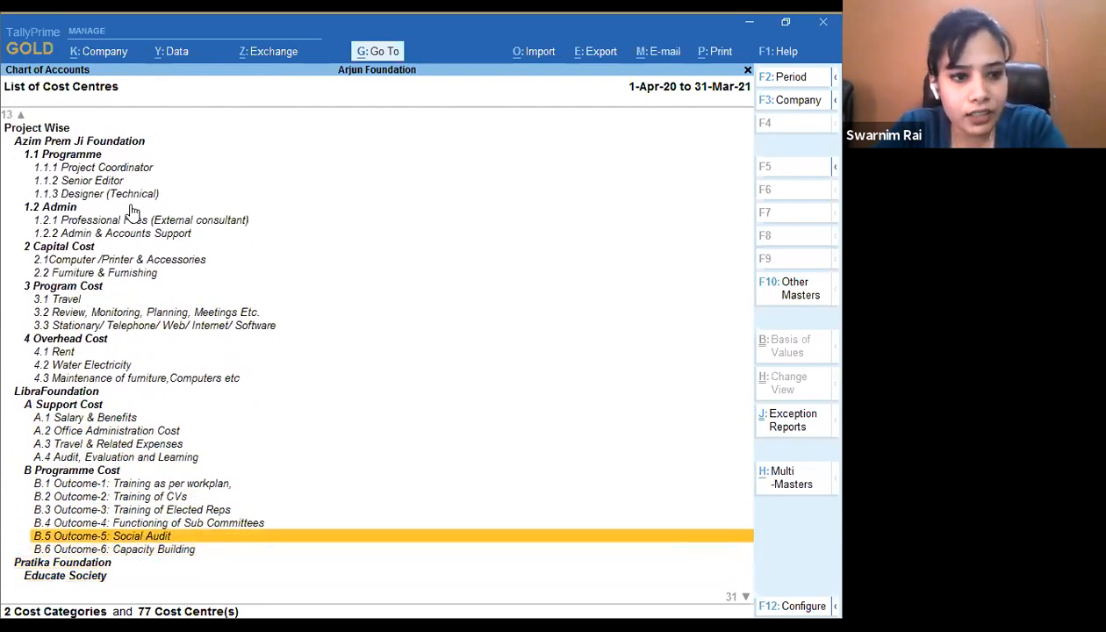
pyautogui.press('Up')
pyautogui.press('Up')
pyautogui.press('Up')
pyautogui.press('Up')
pyautogui.press('Up')
pyautogui.press('Up')
pyautogui.press('Up')
pyautogui.press('Up')
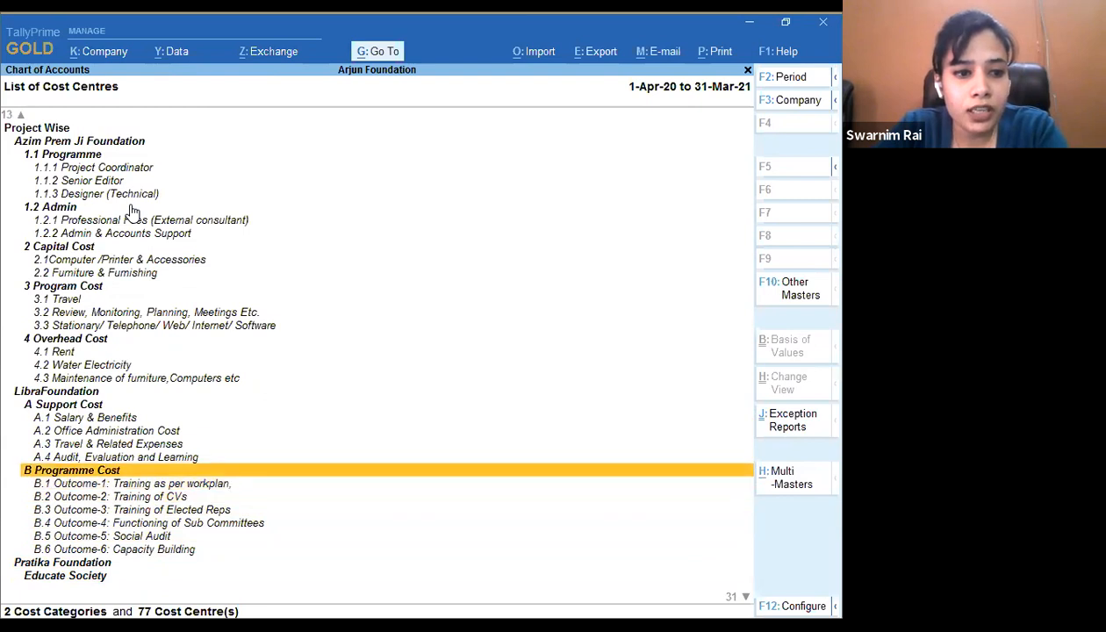
pyautogui.press('Up')
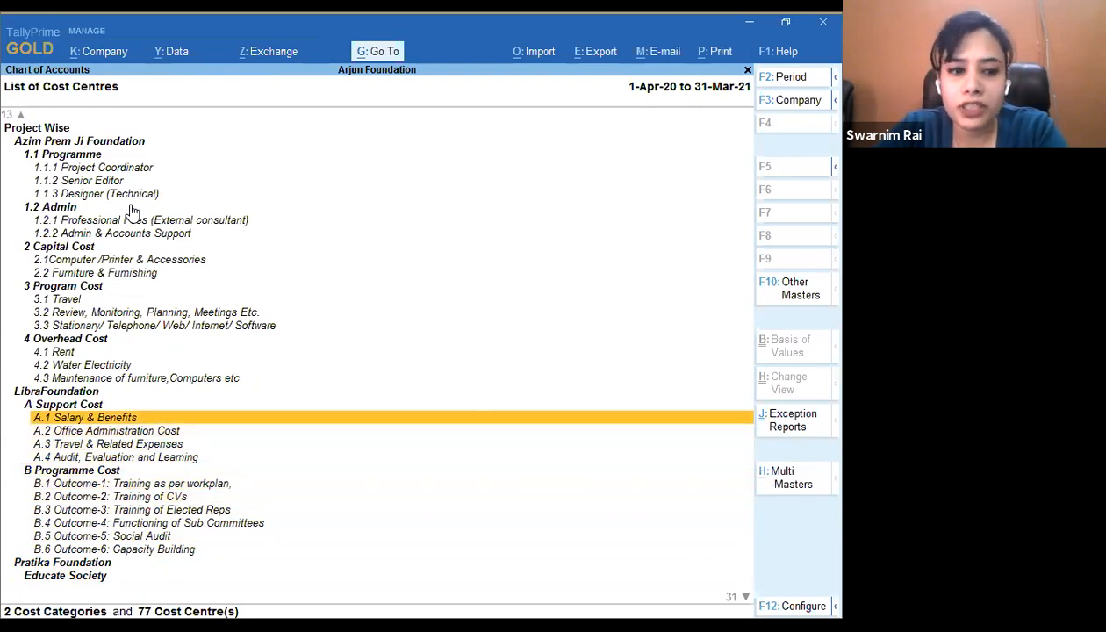
pyautogui.press('Down')
pyautogui.press('Up')
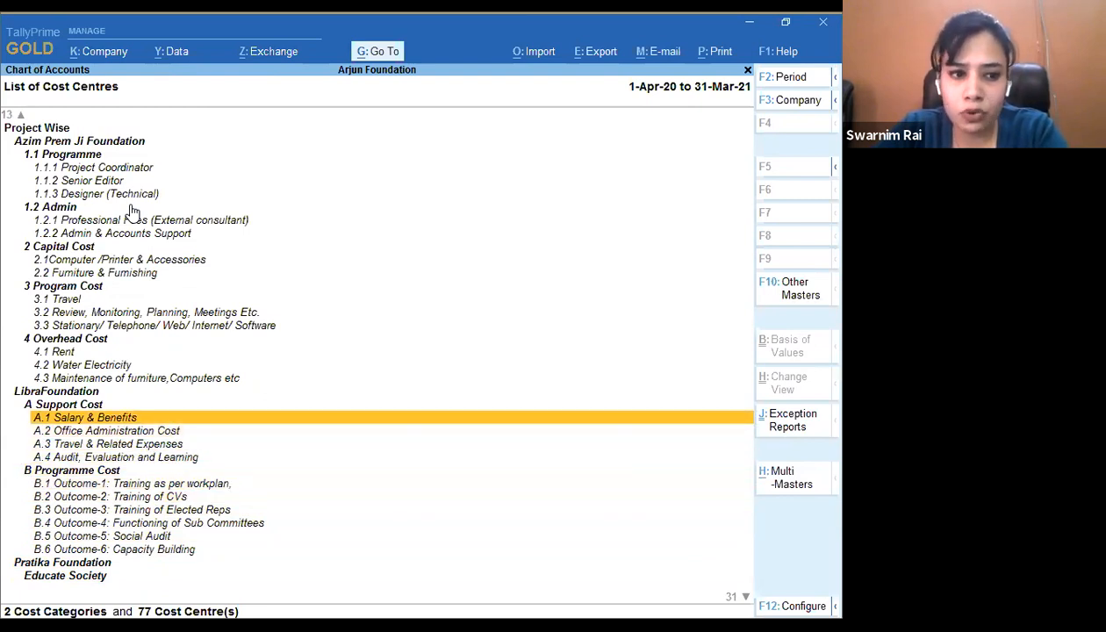
# - Examine LibraFoundation's A Support Cost items down to B Programme Cost, returning to A.1 Salary & Benefits
pyautogui.press('Down')
pyautogui.press('Down')
pyautogui.press('Down')
pyautogui.press('Down')
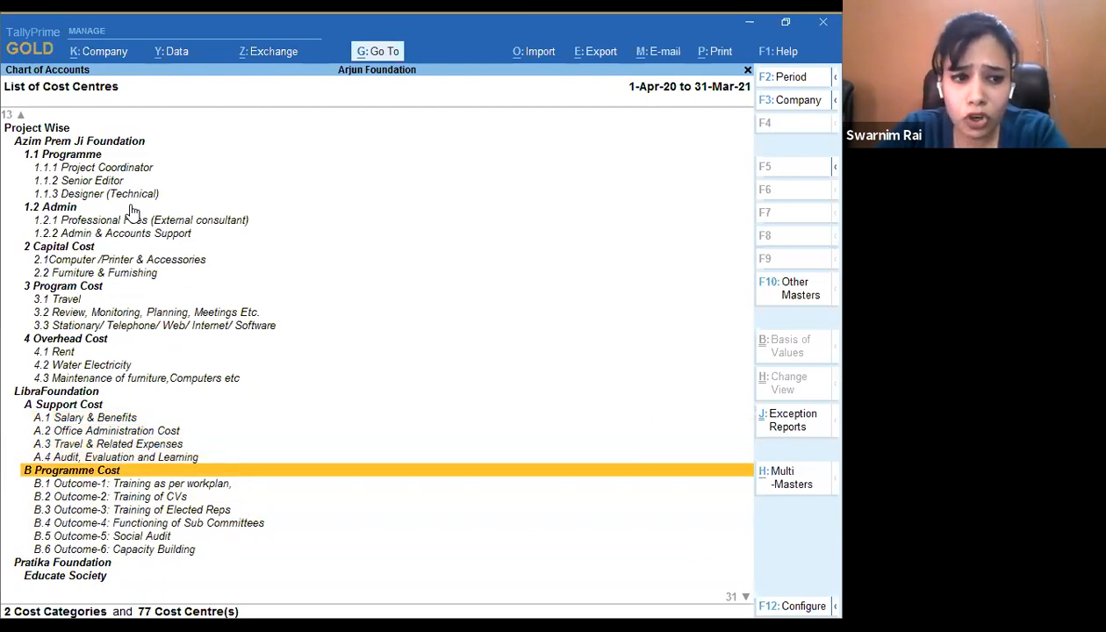
pyautogui.press('Up')
pyautogui.press('Up')
pyautogui.press('Up')
pyautogui.press('Up')
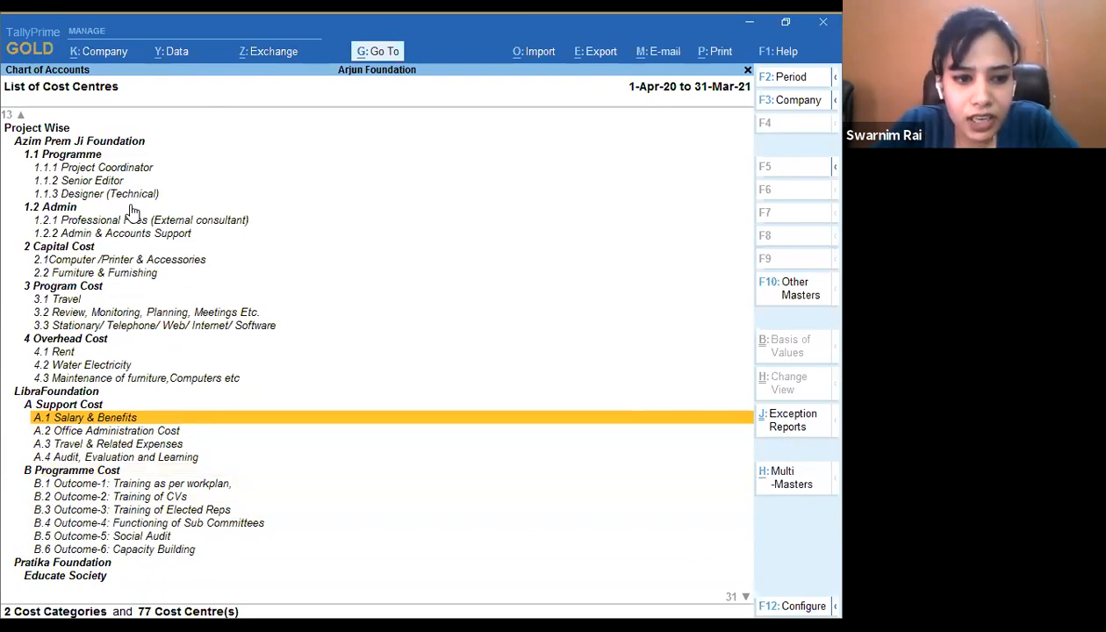
# - Examine LibraFoundation's A Support Cost items down to A.4 Audit, Evaluation and Learning, ending on the foundation's own entry
pyautogui.press('Down')
pyautogui.press('Down')
pyautogui.press('Down')
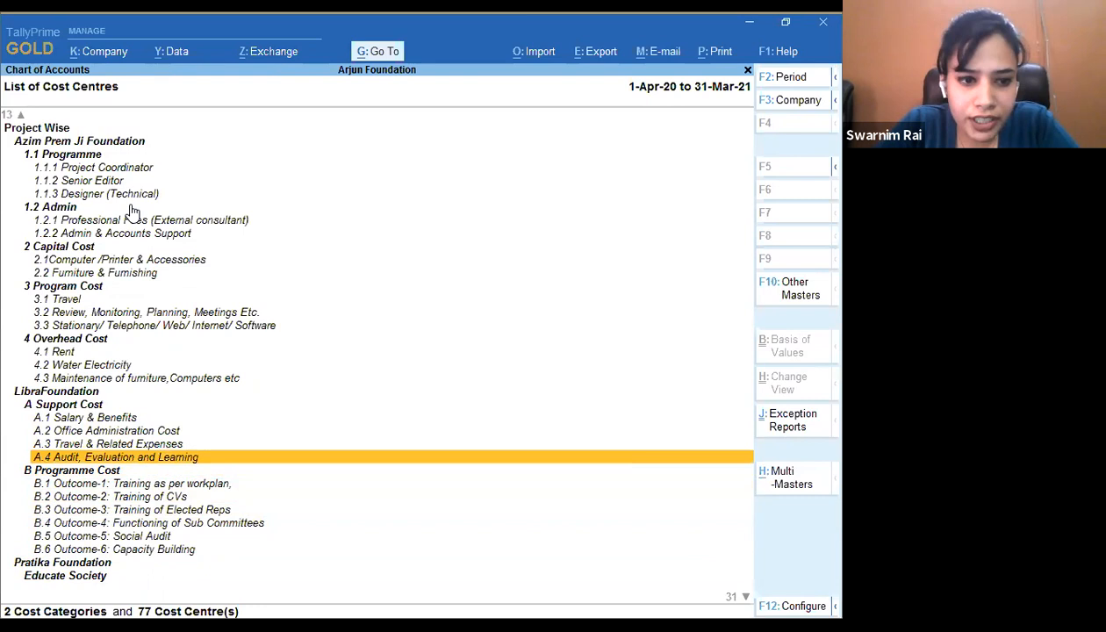
pyautogui.press('Up')
pyautogui.press('Up')
pyautogui.press('Up')
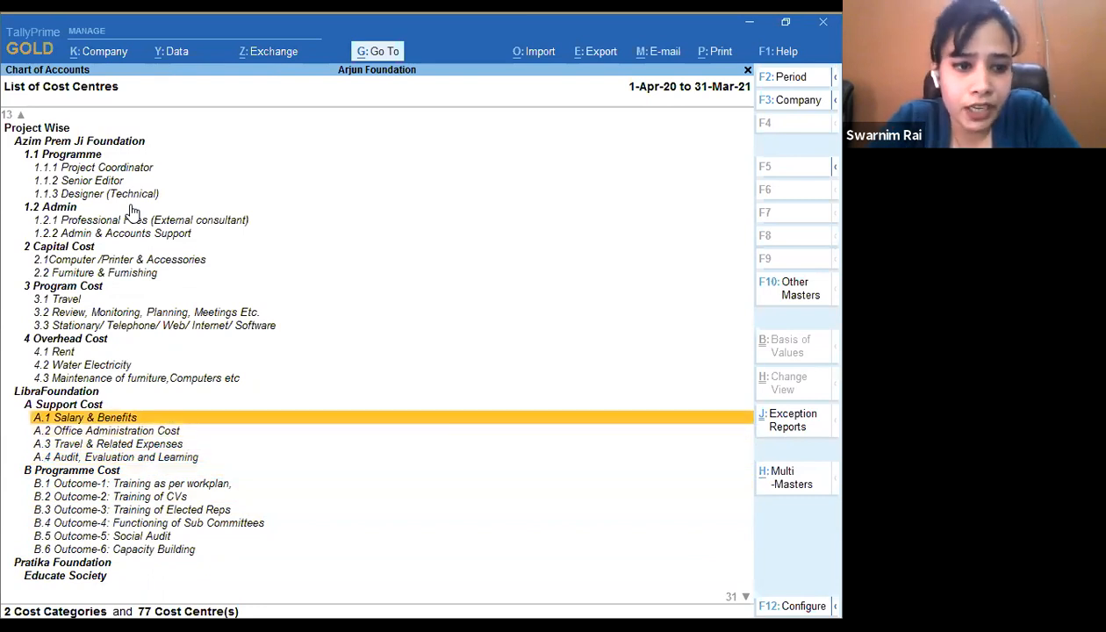
pyautogui.press('Up')
pyautogui.press('Up')
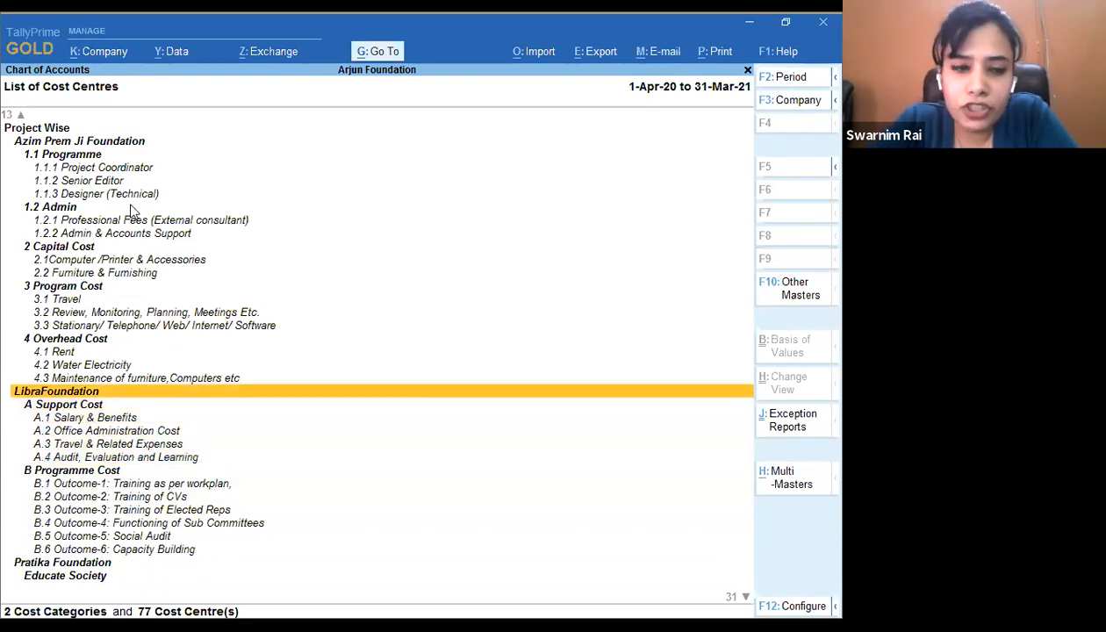
# - Open the LibraFoundation cost centre to check its category and parent, and close it without changes
pyautogui.press('Return')
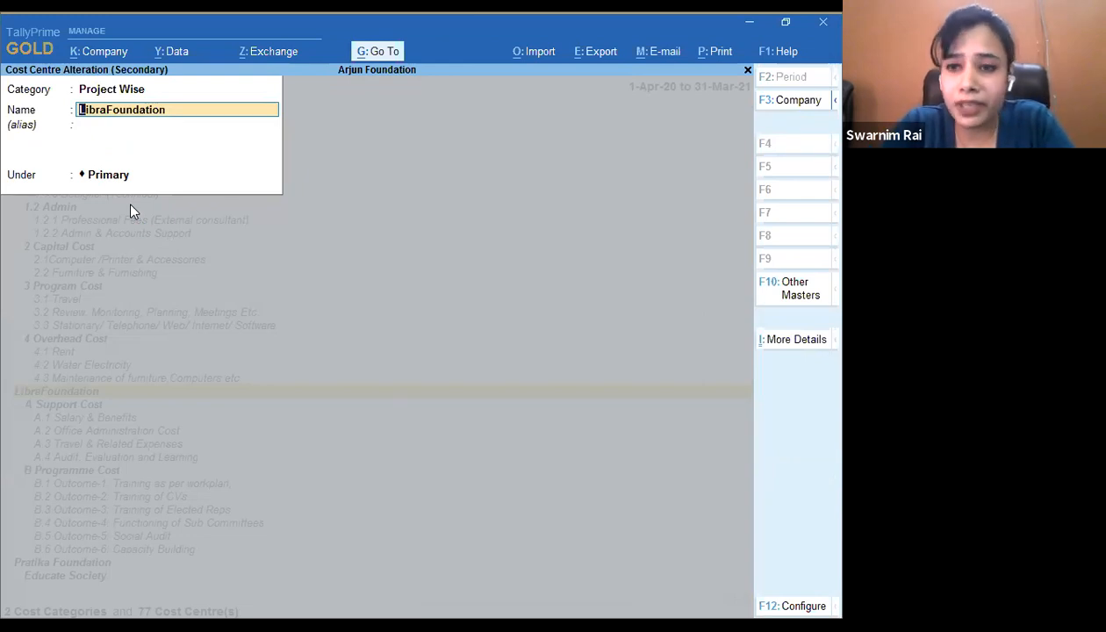
pyautogui.press('Escape')
pyautogui.press('Escape')
# - Open LibraFoundation's A Support Cost to check which cost centre it sits under, and quit without saving
pyautogui.press('Down')
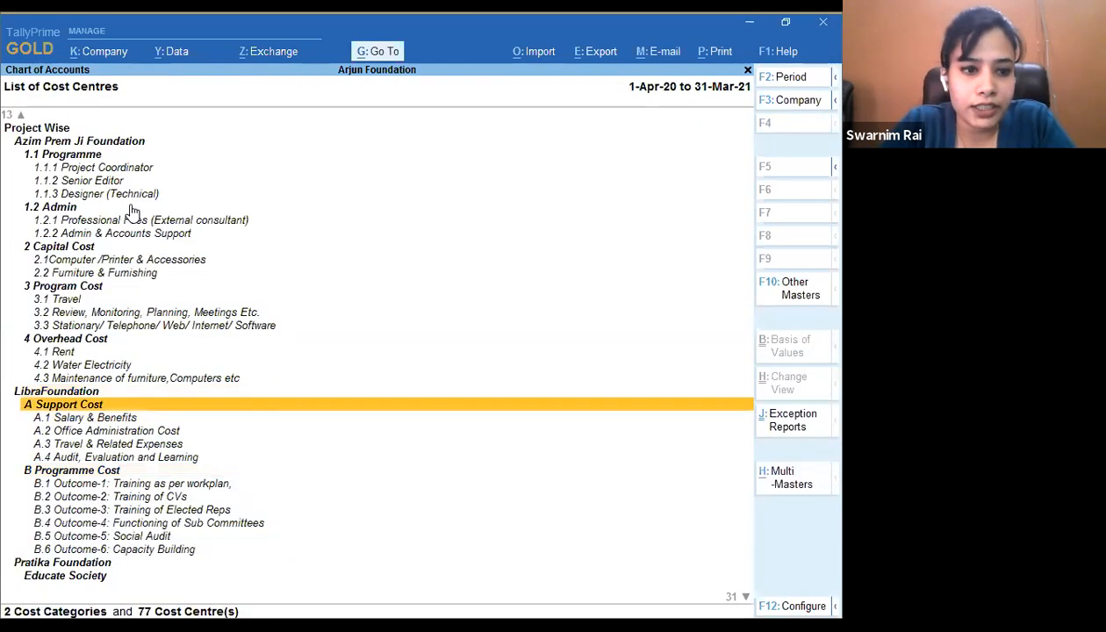
pyautogui.press('Return')
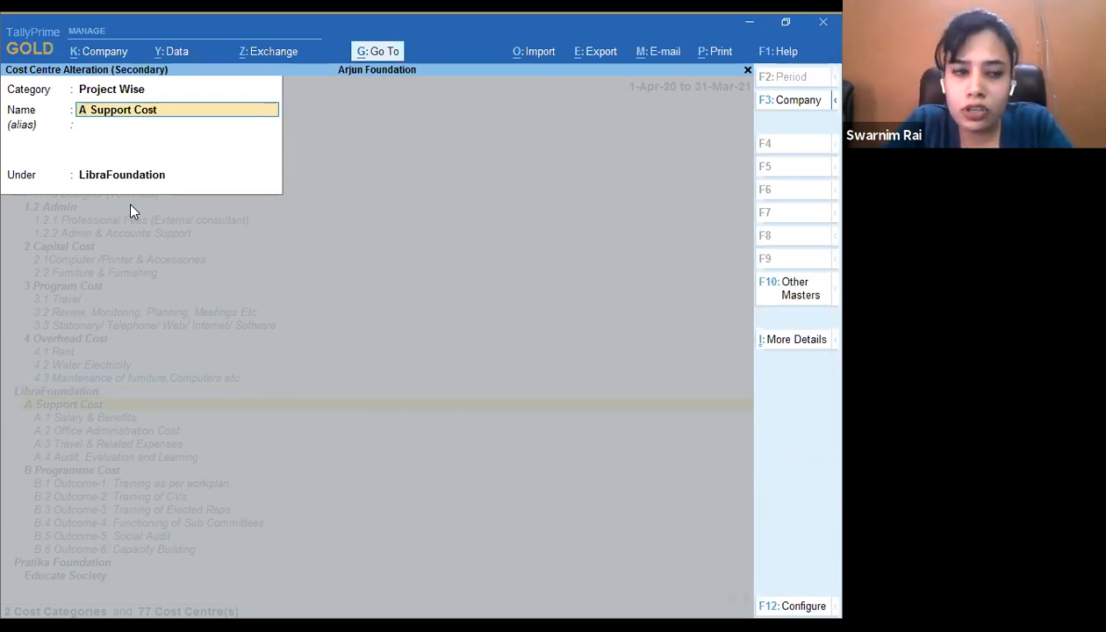
pyautogui.press('BackSpace')
pyautogui.press('Escape')
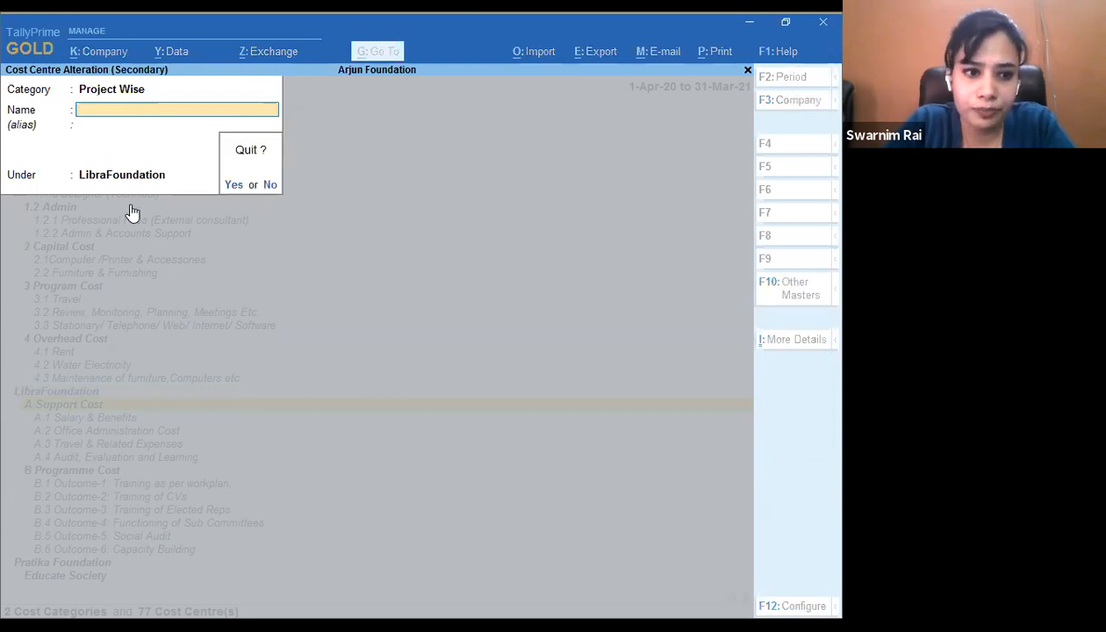
pyautogui.press('y')
# - Open A.1 Salary & Benefits under A Support Cost to check its parent, and close it without changes
pyautogui.press('Down')
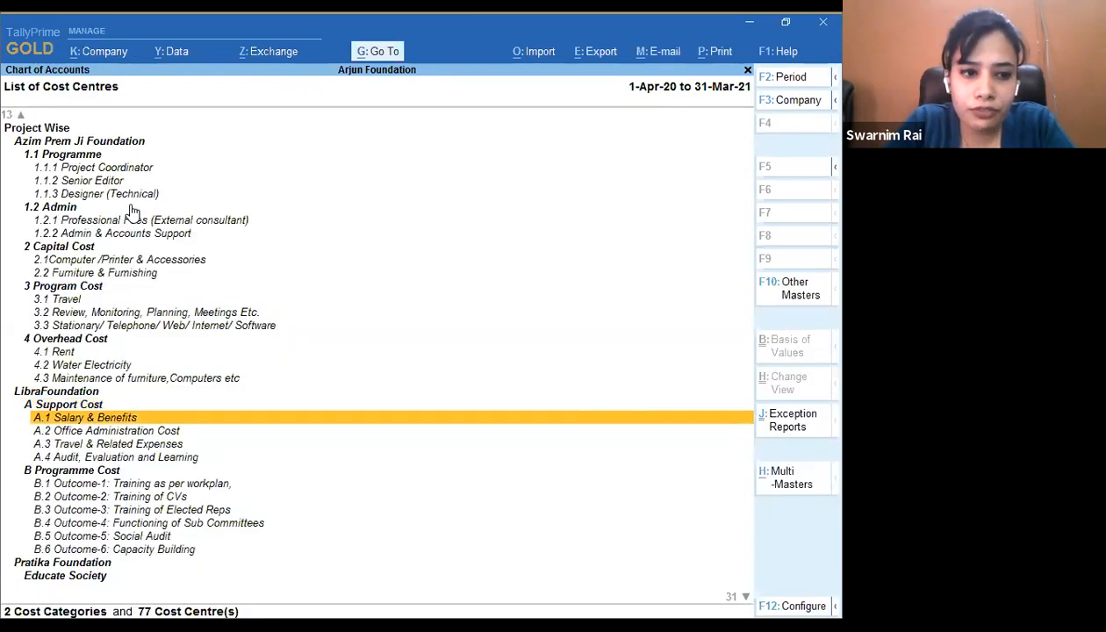
pyautogui.press('Return')
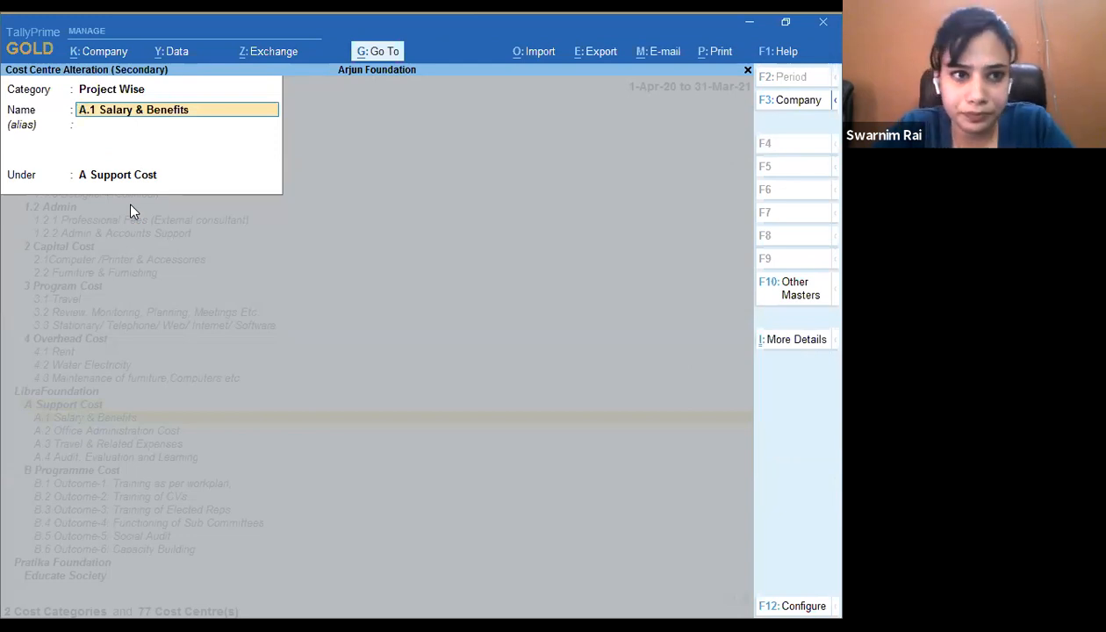
pyautogui.press('Escape')
pyautogui.press('Escape')
# - Review LibraFoundation's remaining support and programme cost centres down to B.6 Outcome-6: Capacity Building
pyautogui.press('Down')
pyautogui.press('Down')
pyautogui.press('Down')
pyautogui.press('Down')
pyautogui.press('Down')
pyautogui.press('Down')
pyautogui.press('Down')
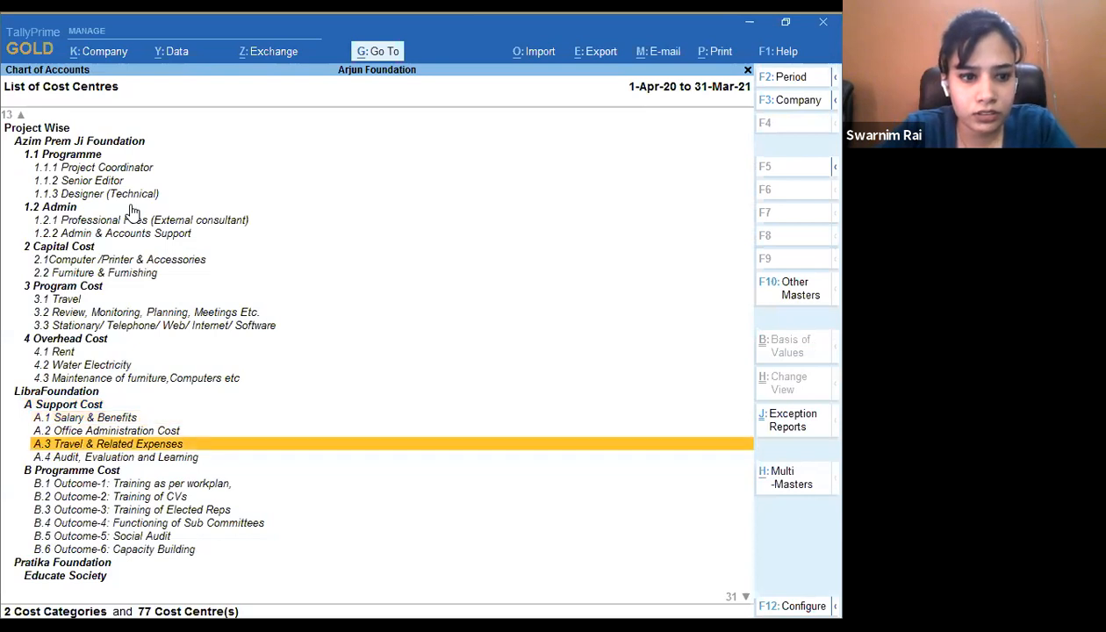
pyautogui.press('Down')
pyautogui.press('Down')
pyautogui.press('Down')
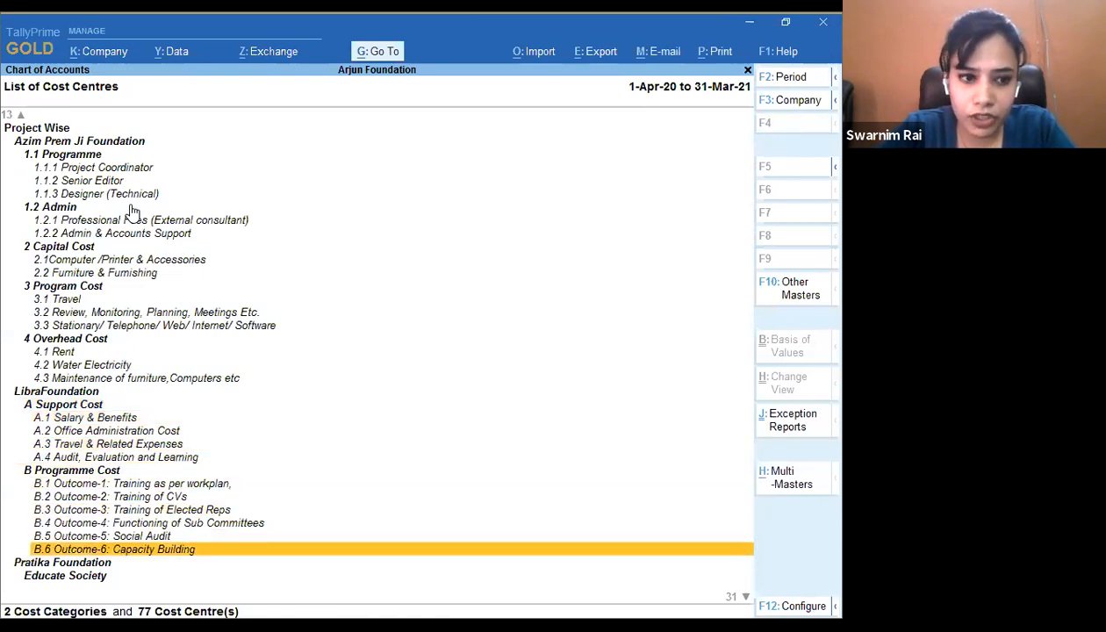
# - Examine Pratika Foundation's Educate Society cost centres from ES 1 Person Power down to ES 4.4 Rent
pyautogui.press('Down')
pyautogui.press('Down')
pyautogui.press('Down')
pyautogui.press('Down')
pyautogui.press('Down')
pyautogui.press('Down')
pyautogui.press('Down')
pyautogui.press('Down')
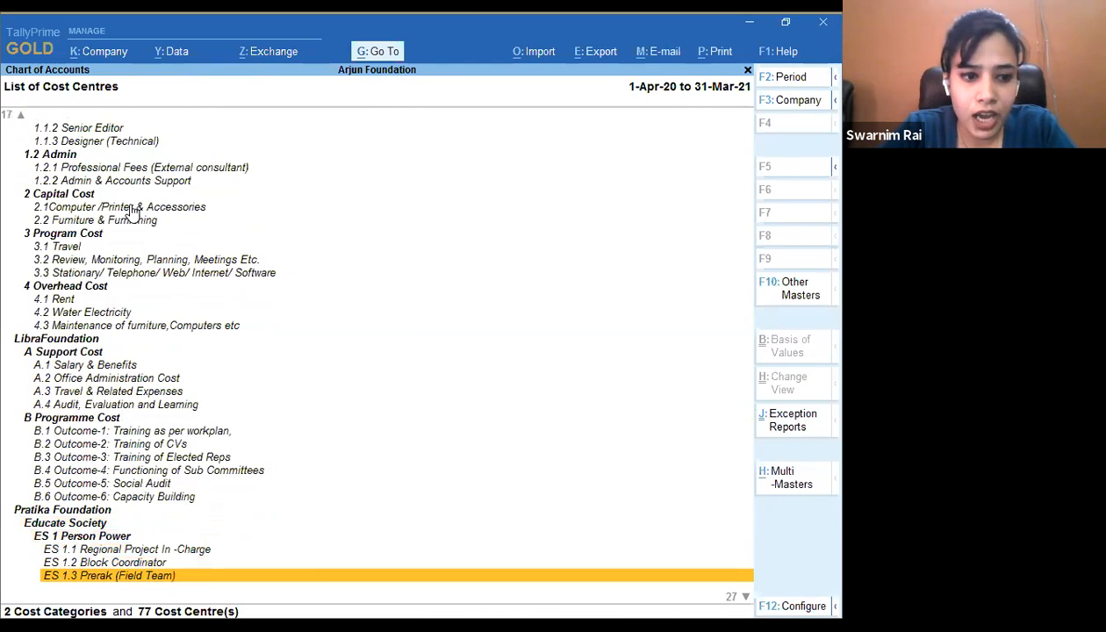
pyautogui.press('Down')
pyautogui.press('Down')
pyautogui.press('Down')
pyautogui.press('Down')
pyautogui.press('Down')
pyautogui.press('Down')
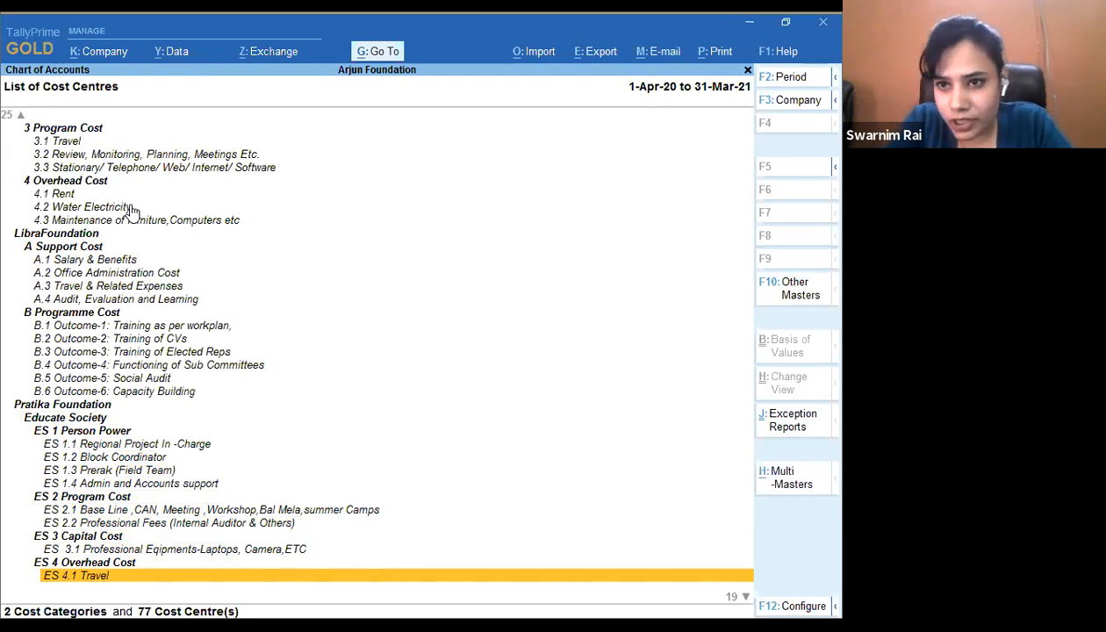
pyautogui.press('Down')
pyautogui.press('Down')
pyautogui.press('Down')
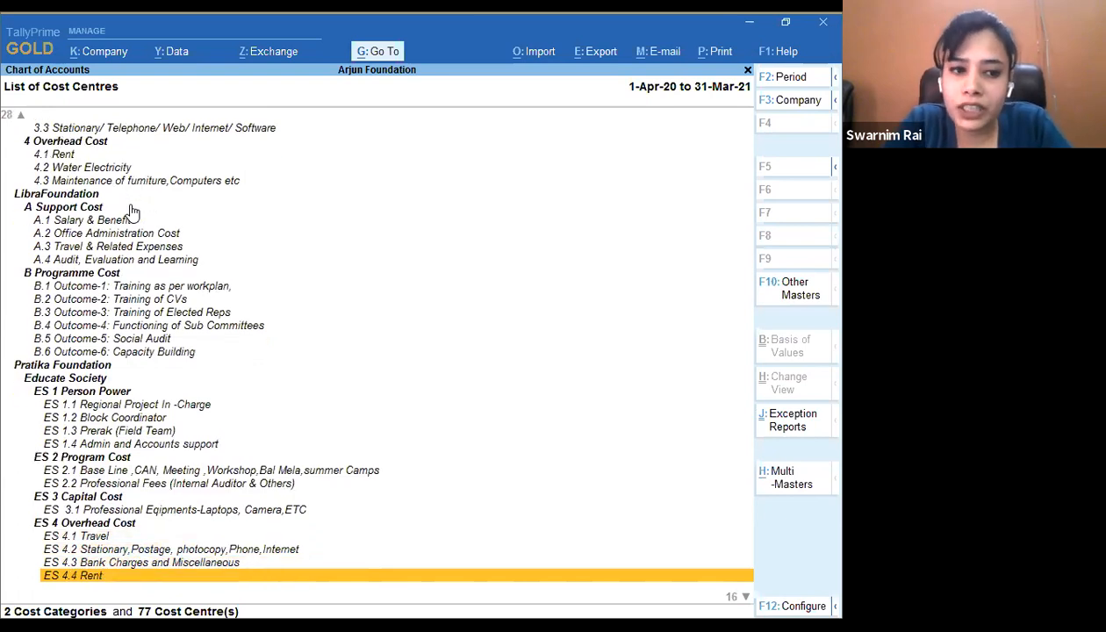
# - Go back up through the Educate Society cost centres from ES 4.4 Rent to Pratika Foundation
pyautogui.press('Up')
pyautogui.press('Up')
pyautogui.press('Up')
pyautogui.press('Up')
pyautogui.press('Up')
pyautogui.press('Up')
pyautogui.press('Up')
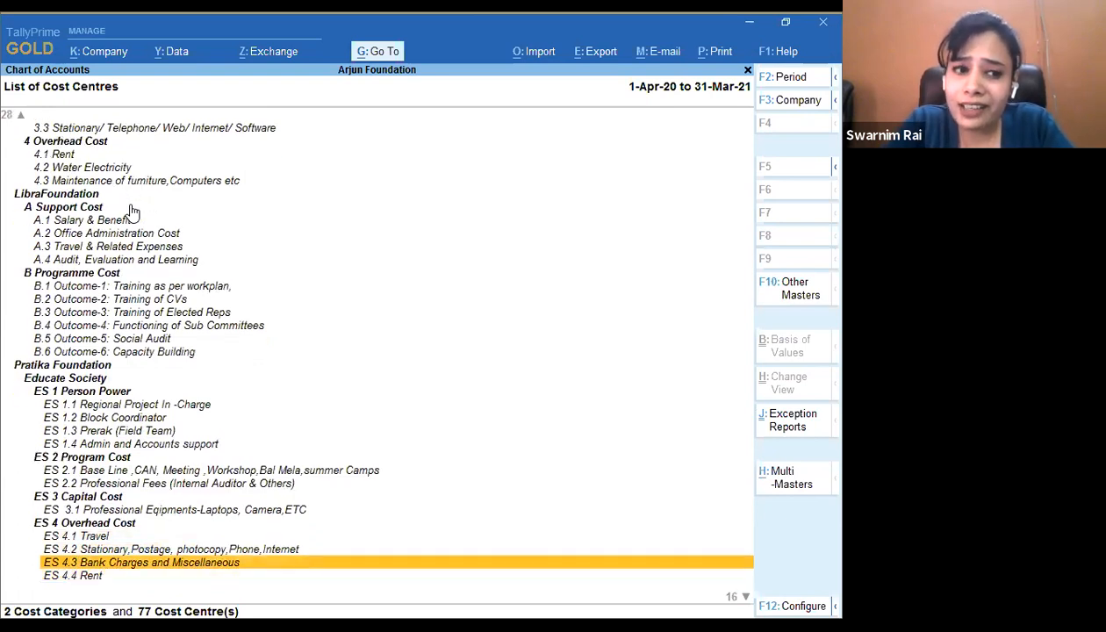
pyautogui.press('Up')
pyautogui.press('Up')
pyautogui.press('Up')
pyautogui.press('Up')
pyautogui.press('Up')
pyautogui.press('Up')
pyautogui.press('Up')
pyautogui.press('Up')
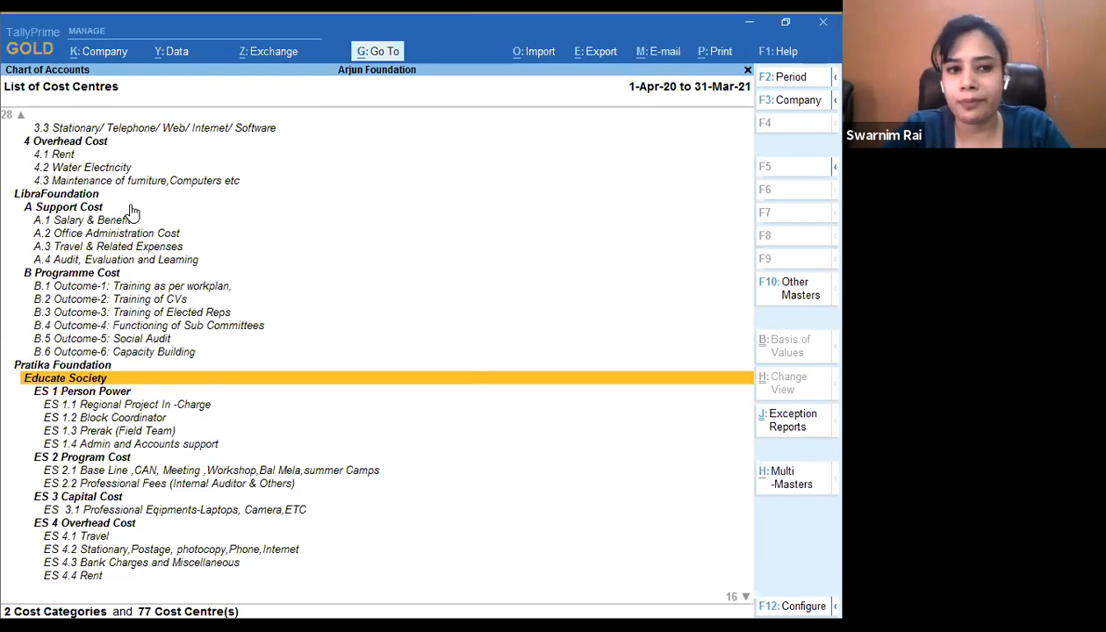
pyautogui.press('Up')
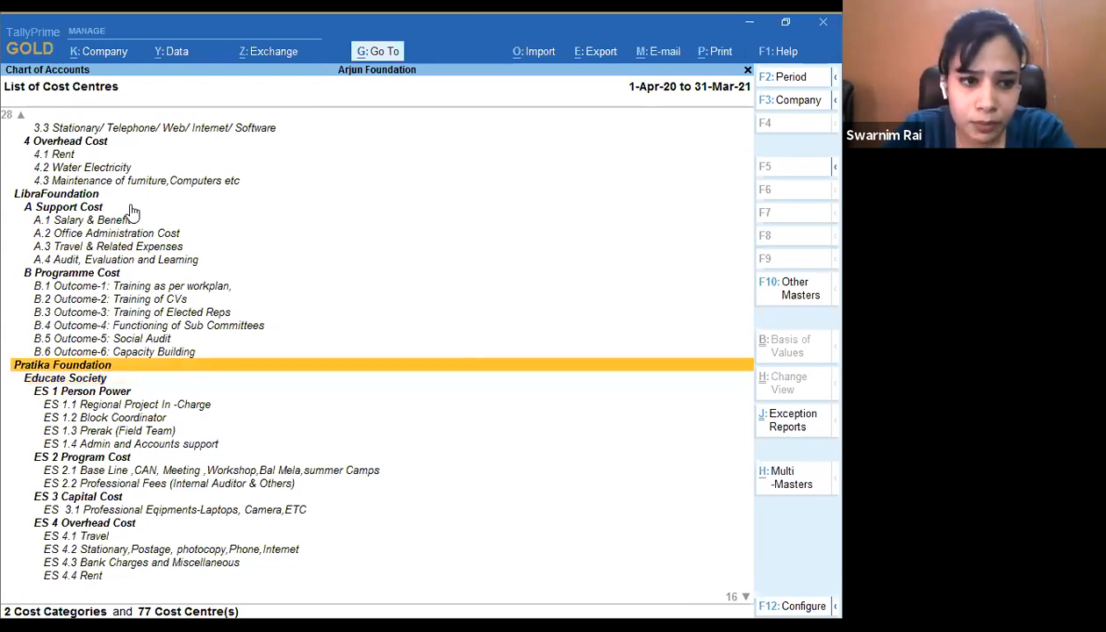
# - Examine Pratika Foundation's cost centres from Educate Society down to 1.3 Prerak (Field Team) under Livelihood Project
pyautogui.press('Down')
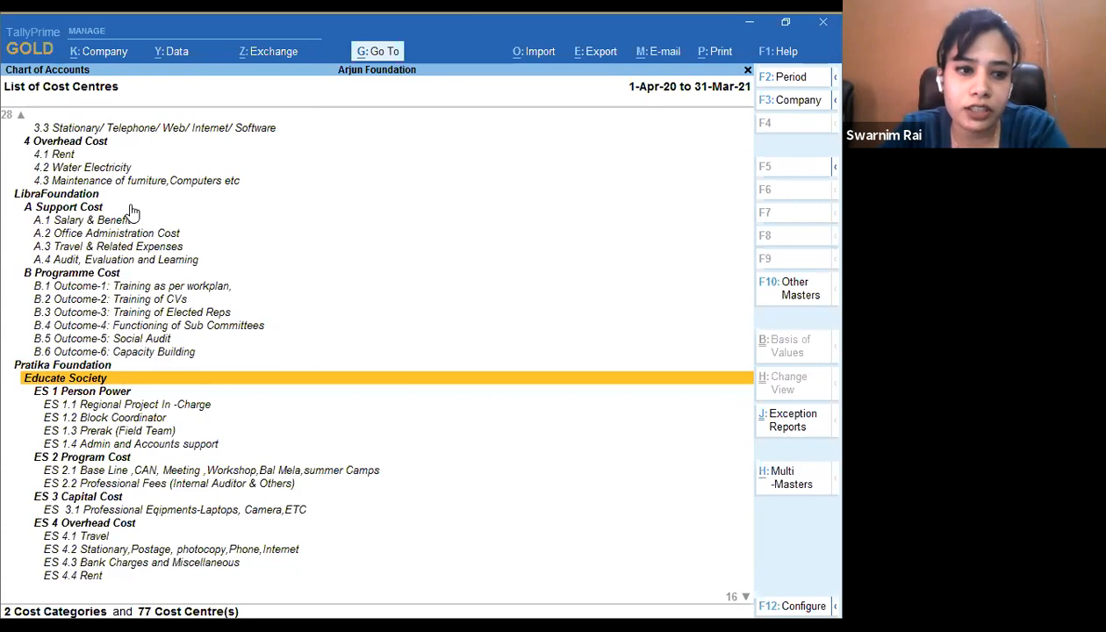
pyautogui.press('Down')
pyautogui.press('Down')
pyautogui.press('Down')
pyautogui.press('Down')
pyautogui.press('Down')
pyautogui.press('Down')
pyautogui.press('Down')
pyautogui.press('Down')
pyautogui.press('Down')
pyautogui.press('Down')
pyautogui.press('Down')
pyautogui.press('Down')
pyautogui.press('Down')
pyautogui.press('Down')
pyautogui.press('Down')
pyautogui.press('Down')
pyautogui.press('Down')
pyautogui.press('Down')
pyautogui.press('Down')
pyautogui.press('Down')
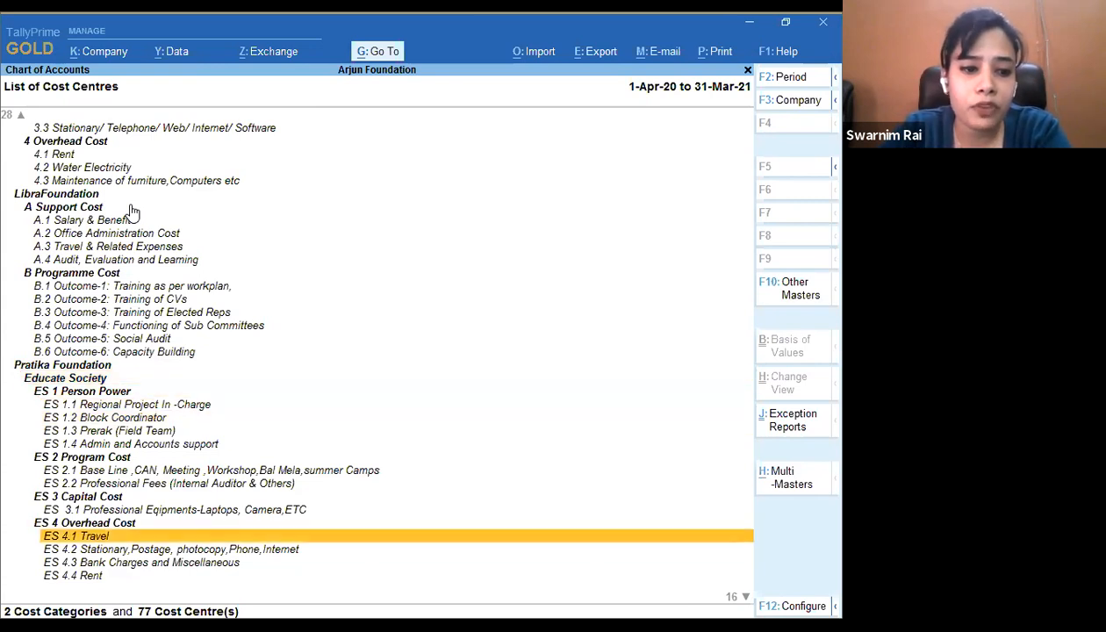
# - Go back up from Livelihood Project through the Educate Society cost heads to the Pratika Foundation entry
pyautogui.press('Up')
pyautogui.press('Up')
pyautogui.press('Up')
pyautogui.press('Up')
pyautogui.press('Up')
pyautogui.press('Up')
pyautogui.press('Up')
pyautogui.press('Up')
pyautogui.press('Up')
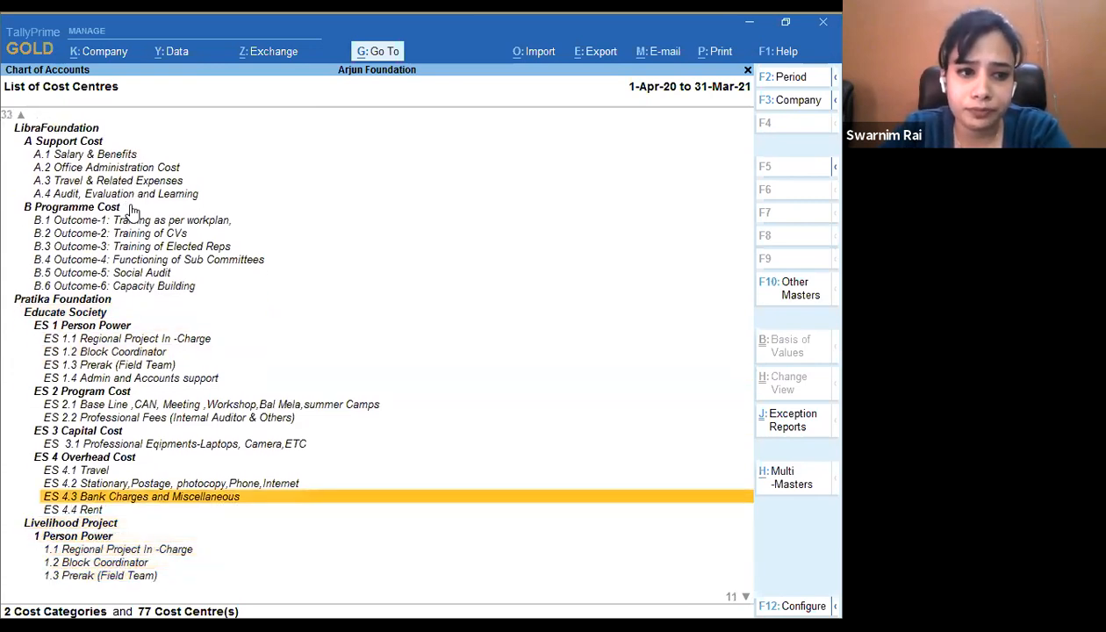
pyautogui.press('Up')
pyautogui.press('Up')
pyautogui.press('Up')
pyautogui.press('Up')
pyautogui.press('Up')
pyautogui.press('Up')
pyautogui.press('Up')
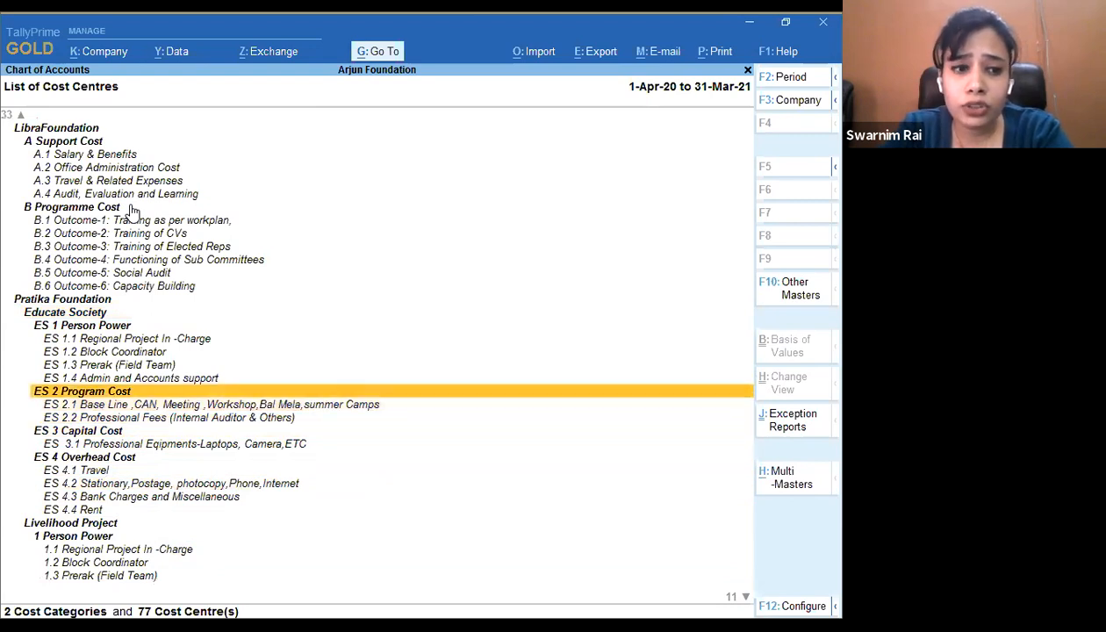
pyautogui.press('Up')
pyautogui.press('Up')
pyautogui.press('Up')
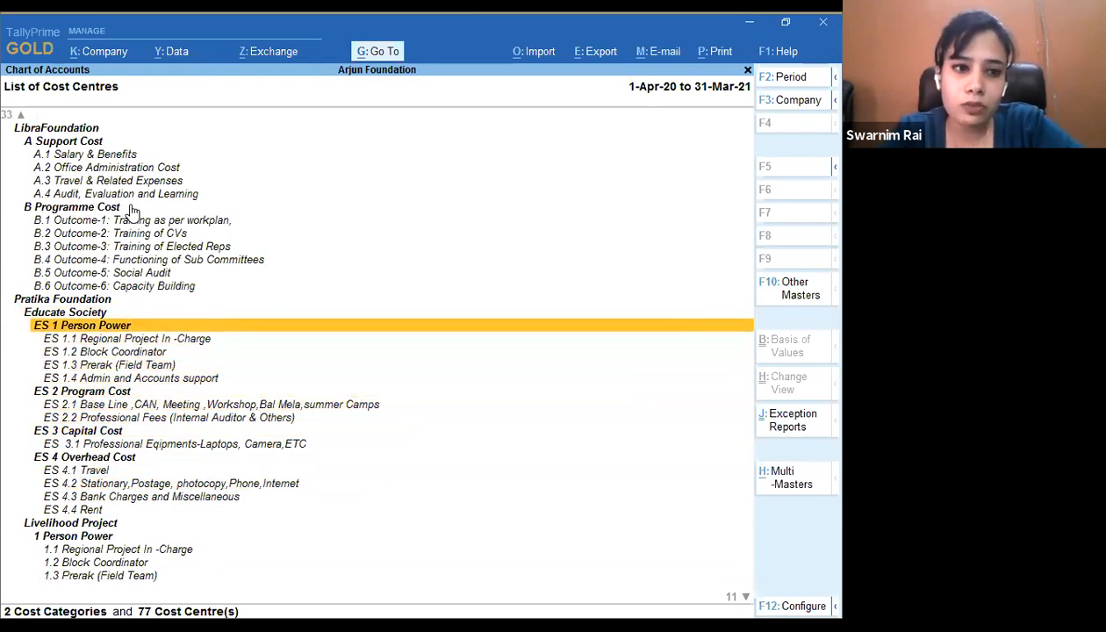
pyautogui.press('Up')
pyautogui.press('Up')
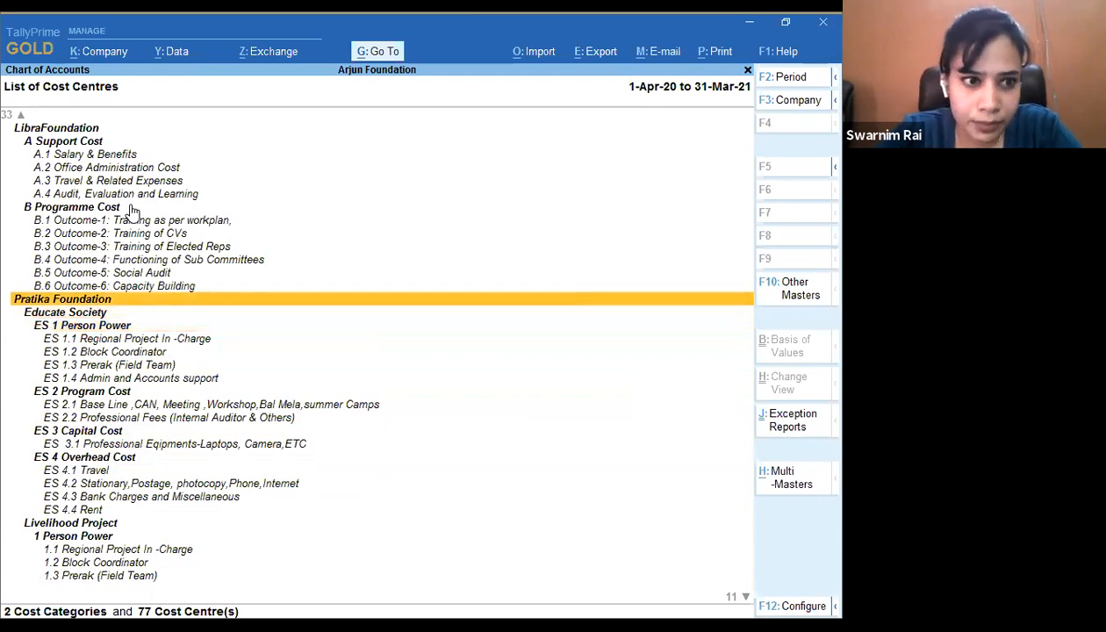
# - Open the Pratika Foundation cost centre to check its category and parent, and quit without saving
pyautogui.press('Return')
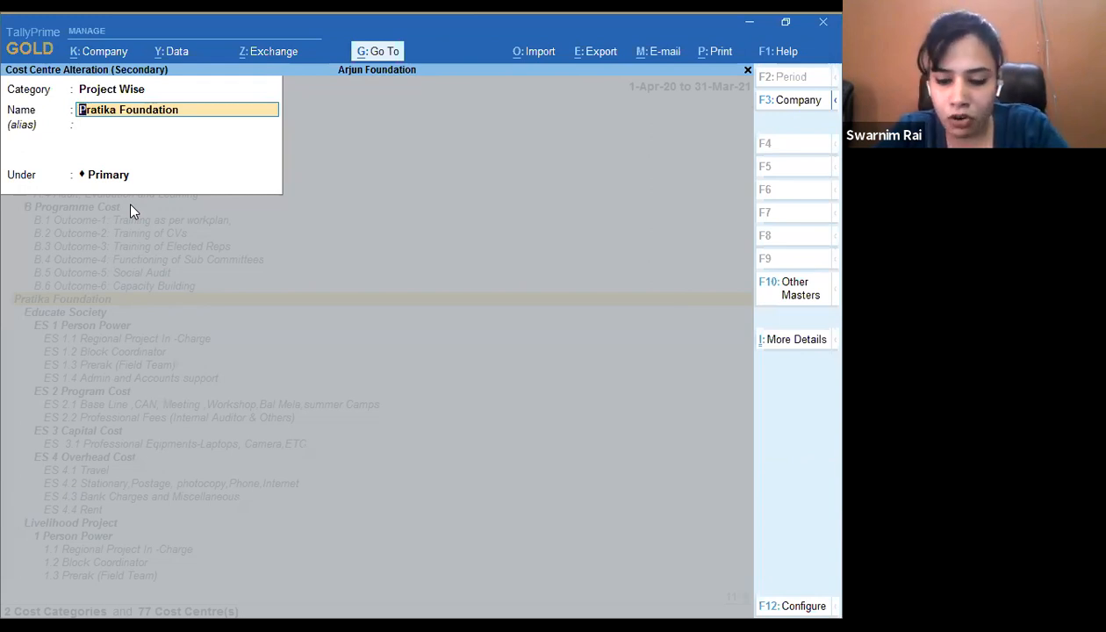
pyautogui.press('Escape')
pyautogui.press('y')
# - Open Educate Society to check its parent cost centre, and quit the alteration without saving
pyautogui.press('Down')
pyautogui.press('Return')
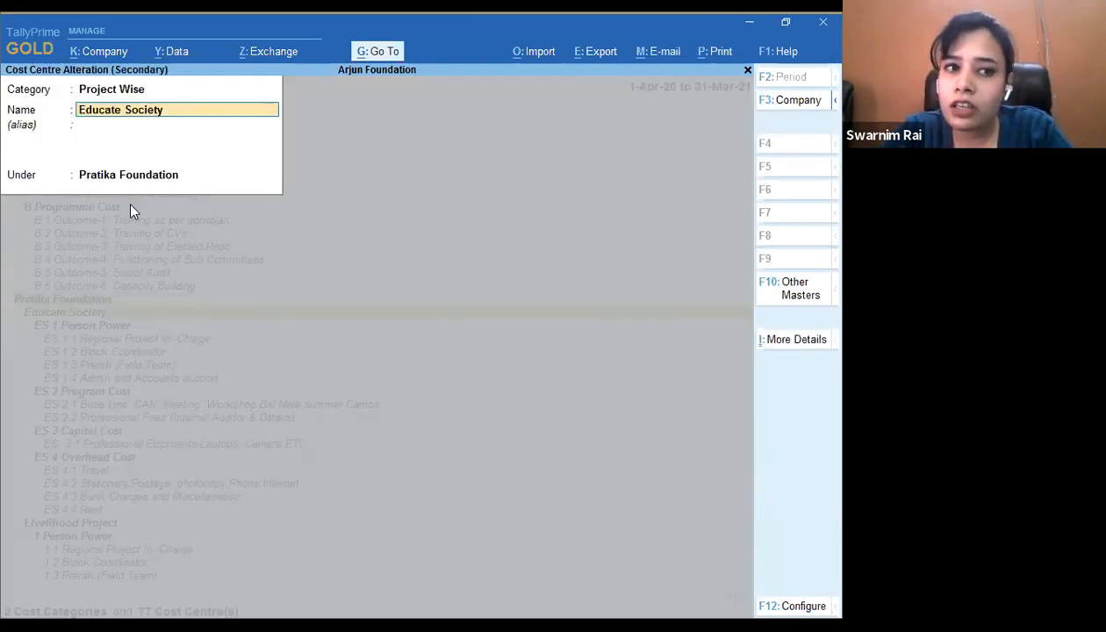
pyautogui.press('Escape')
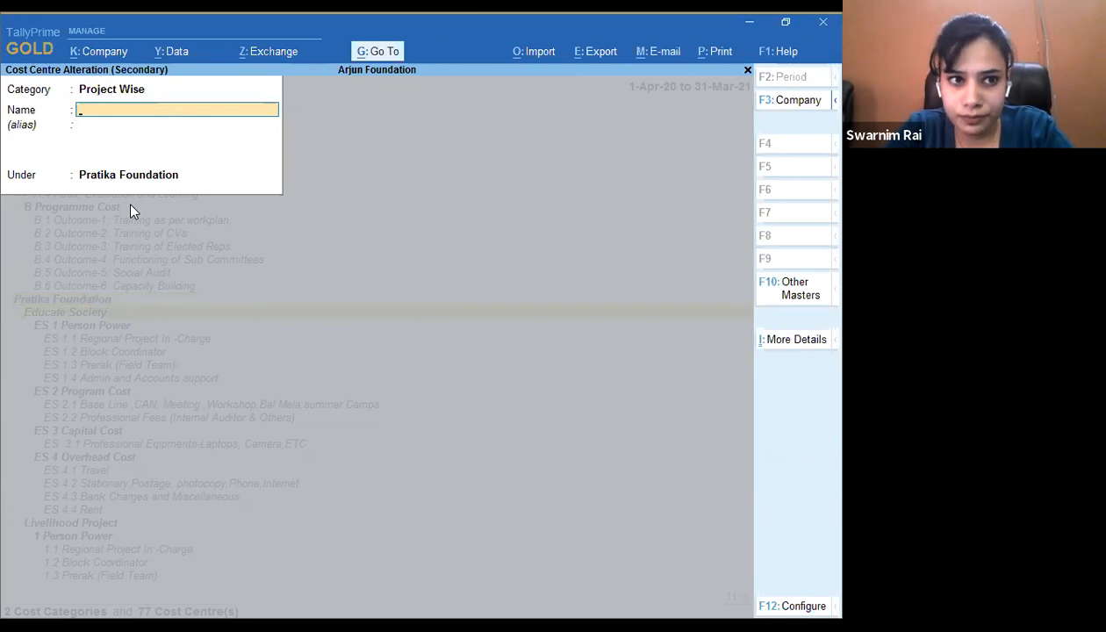
pyautogui.press('Escape')
pyautogui.press('Return')
# - Review the Educate Society cost centres again, continuing down to the Livelihood Project entry
pyautogui.press('Down')
pyautogui.press('Down')
pyautogui.press('Down')
pyautogui.press('Down')
pyautogui.press('Down')
pyautogui.press('Down')
pyautogui.press('Down')
pyautogui.press('Down')
pyautogui.press('Down')
pyautogui.press('Down')
pyautogui.press('Down')
pyautogui.press('Down')
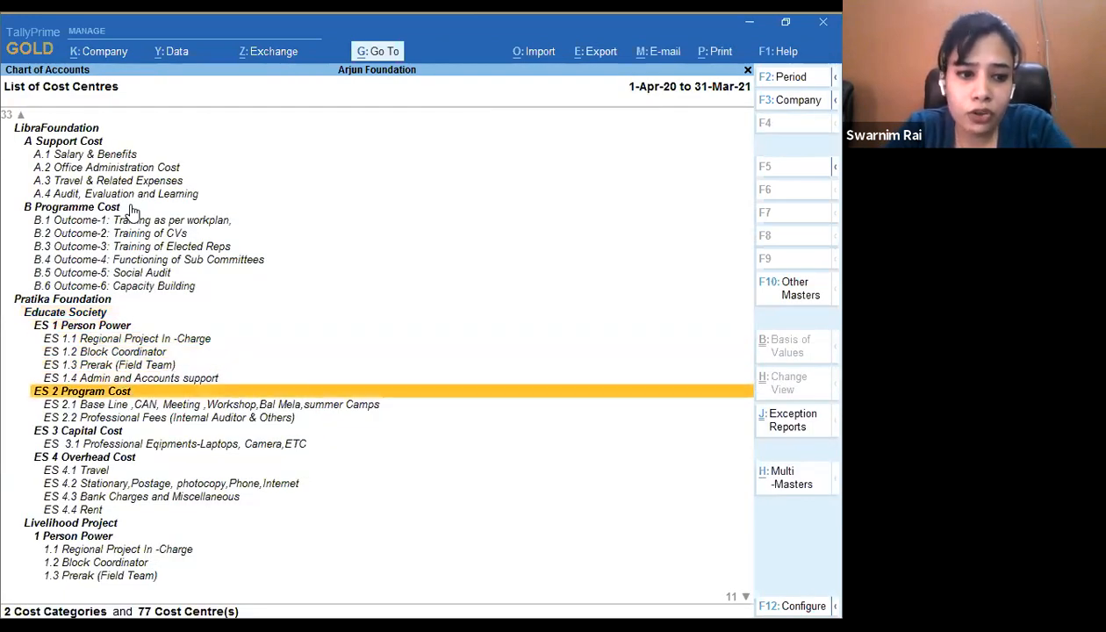
pyautogui.press('Down')
pyautogui.press('Down')
pyautogui.press('Down')
pyautogui.press('Down')
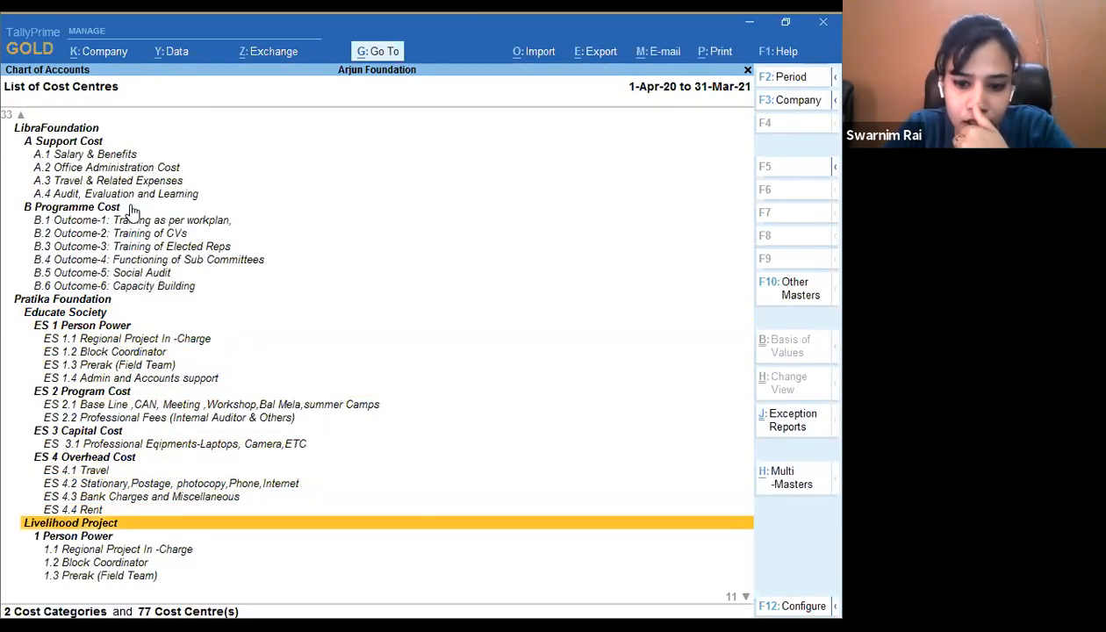
# - Open Livelihood Project to check its parent cost centre, and quit the alteration without saving
pyautogui.press('Return')
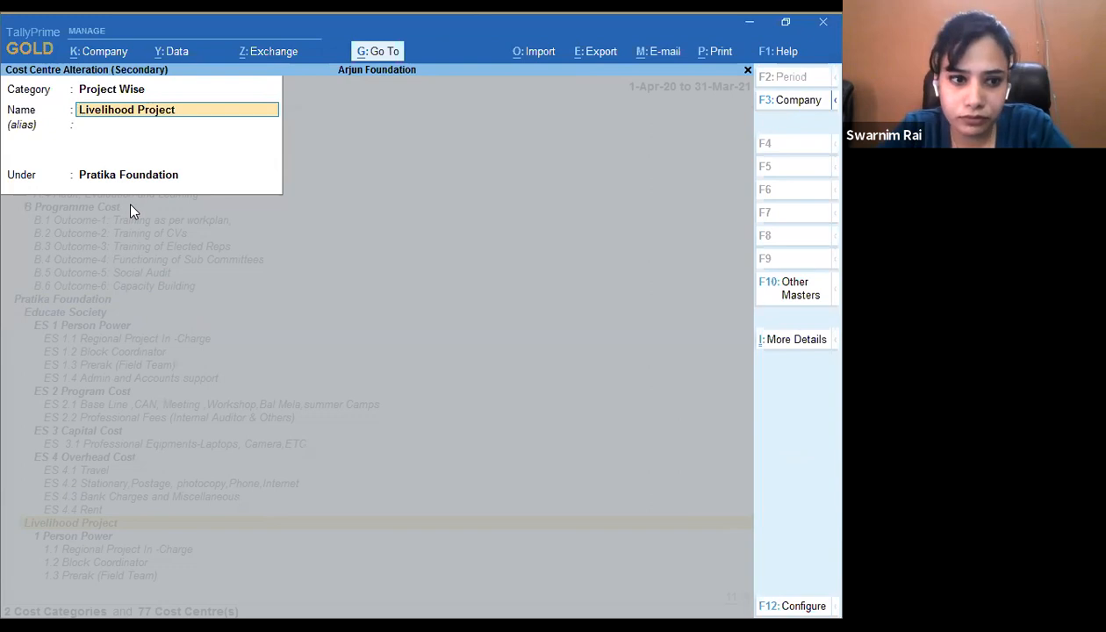
pyautogui.press('BackSpace')
pyautogui.press('Escape')
pyautogui.press('y')
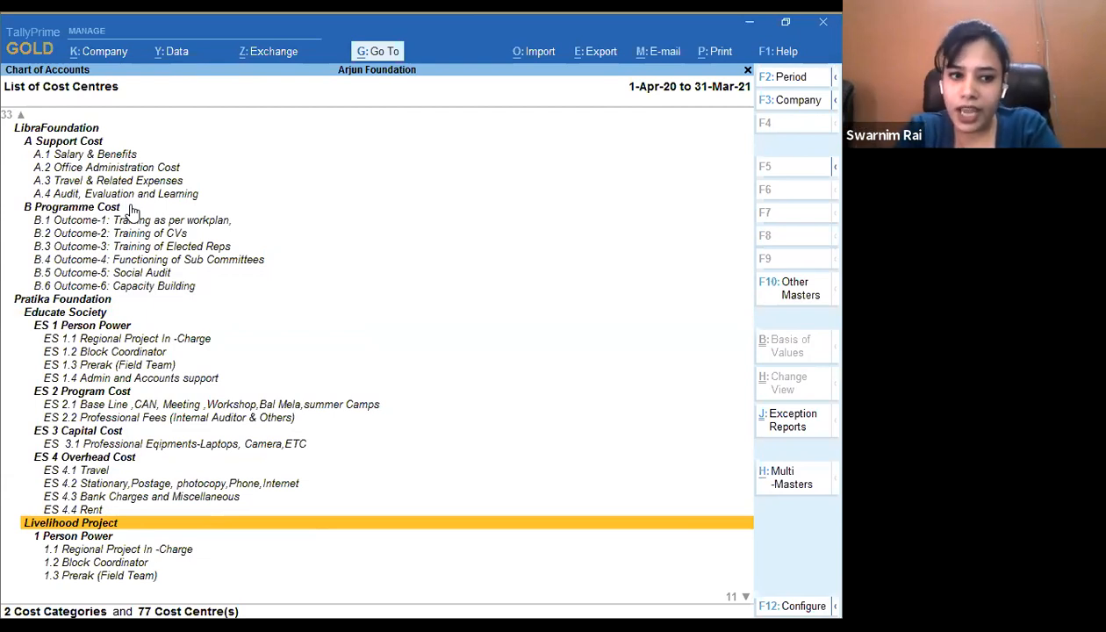
# - Go back up from Livelihood Project to the Educate Society entry, reviewing its cost heads
pyautogui.press('Up')
pyautogui.press('Up')
pyautogui.press('Up')
pyautogui.press('Up')
pyautogui.press('Up')
pyautogui.press('Up')
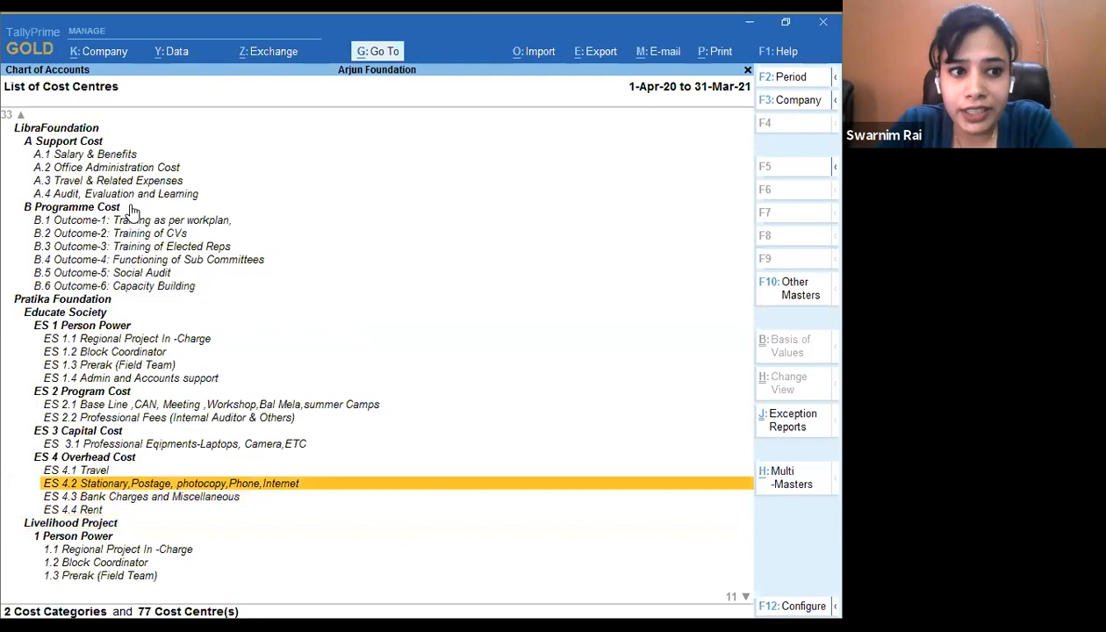
pyautogui.press('Up')
pyautogui.press('Up')
pyautogui.press('Up')
pyautogui.press('Up')
pyautogui.press('Up')
pyautogui.press('Up')
pyautogui.press('Up')
pyautogui.press('Up')
pyautogui.press('Up')
pyautogui.press('Up')
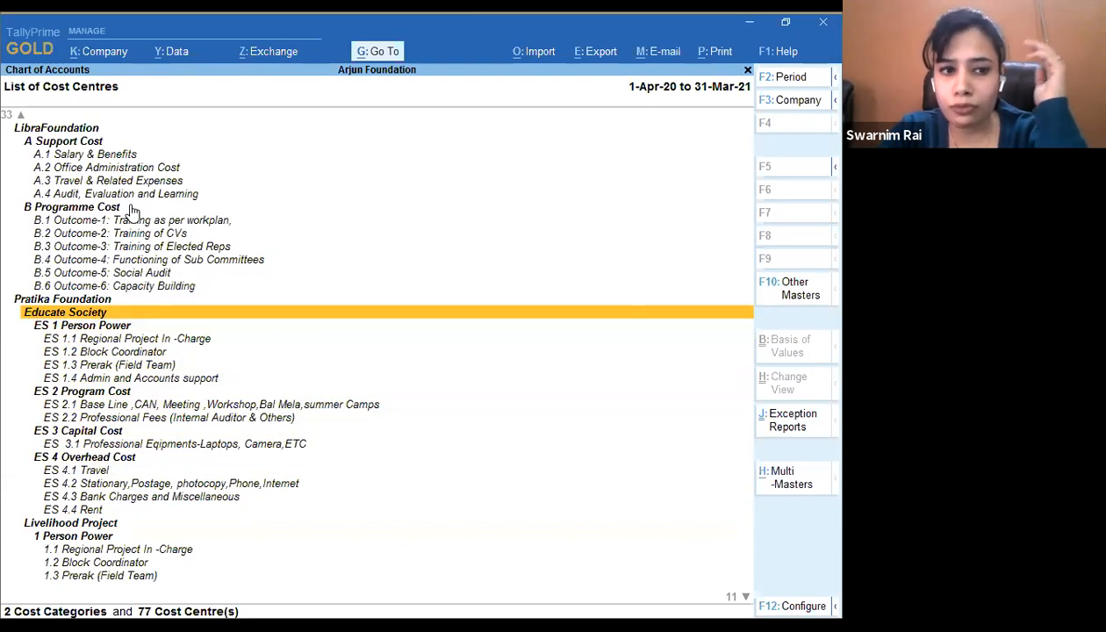
# - Open ES 1 Person Power under Educate Society to check its parent, and quit without saving
pyautogui.press('Down')
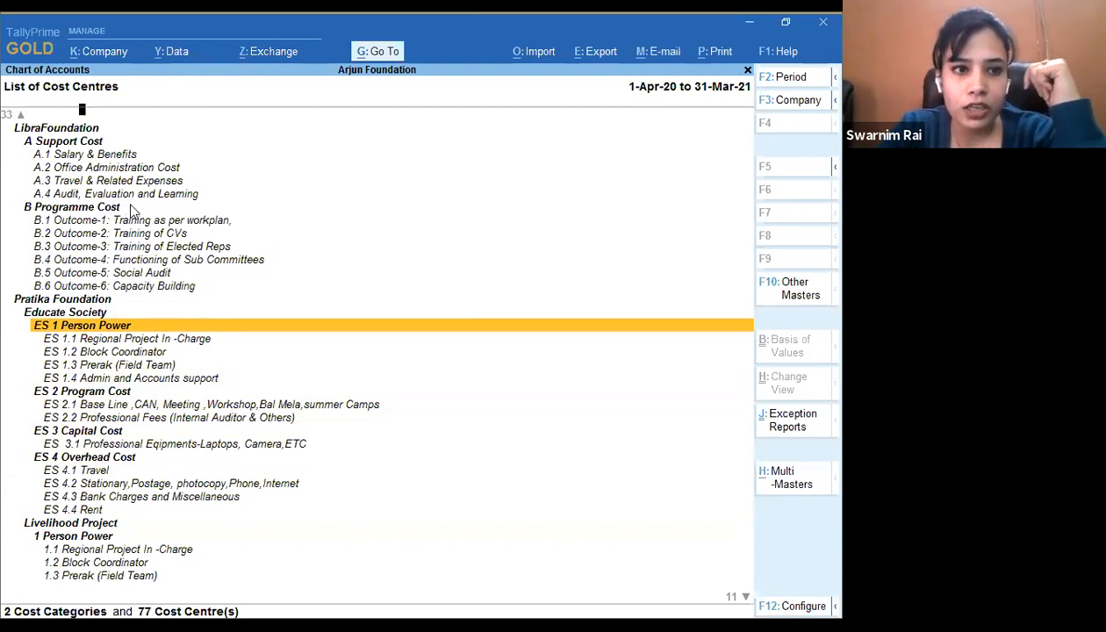
pyautogui.press('Return')
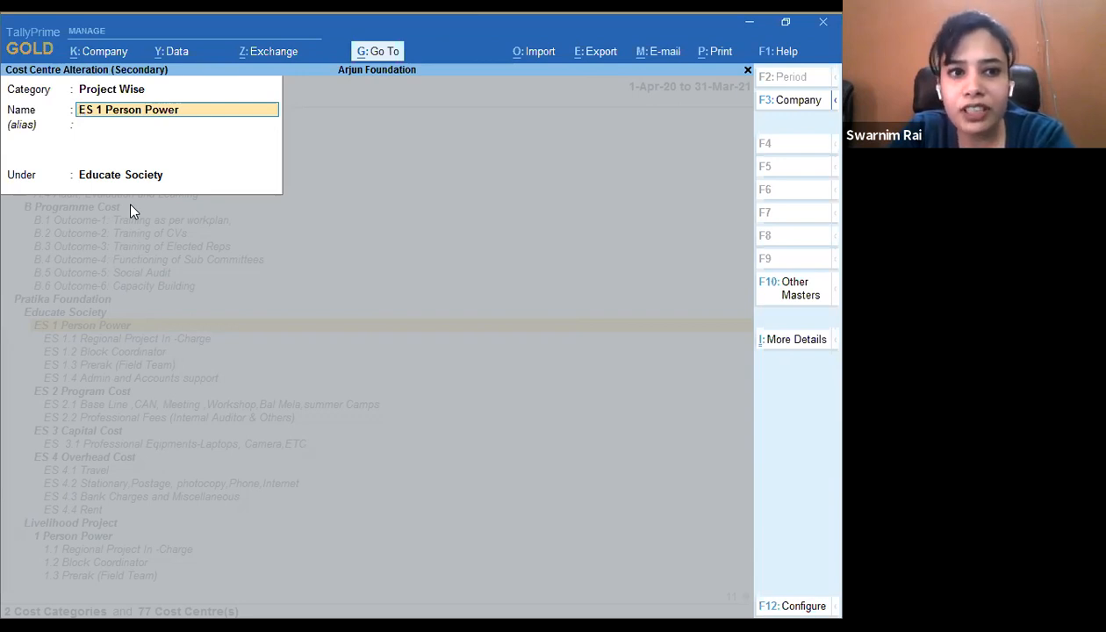
pyautogui.press('Escape')
pyautogui.press('Escape')
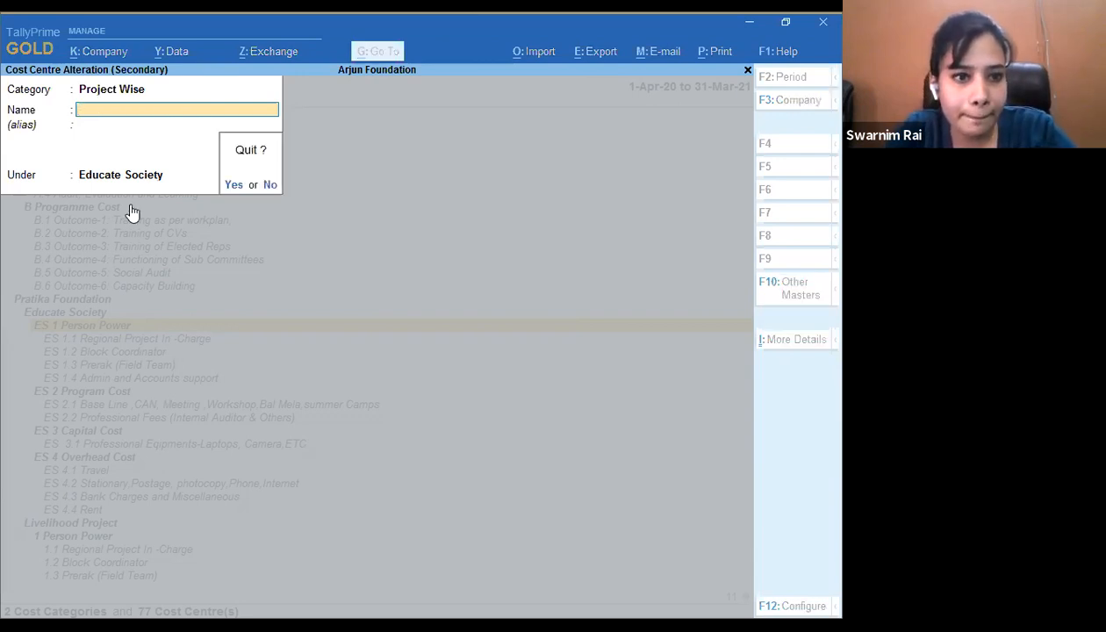
pyautogui.press('y')
# - Review the ES 1 Person Power items from ES 1.1 Regional Project In-Charge to ES 1.4 Admin and Accounts support
pyautogui.press('Down')
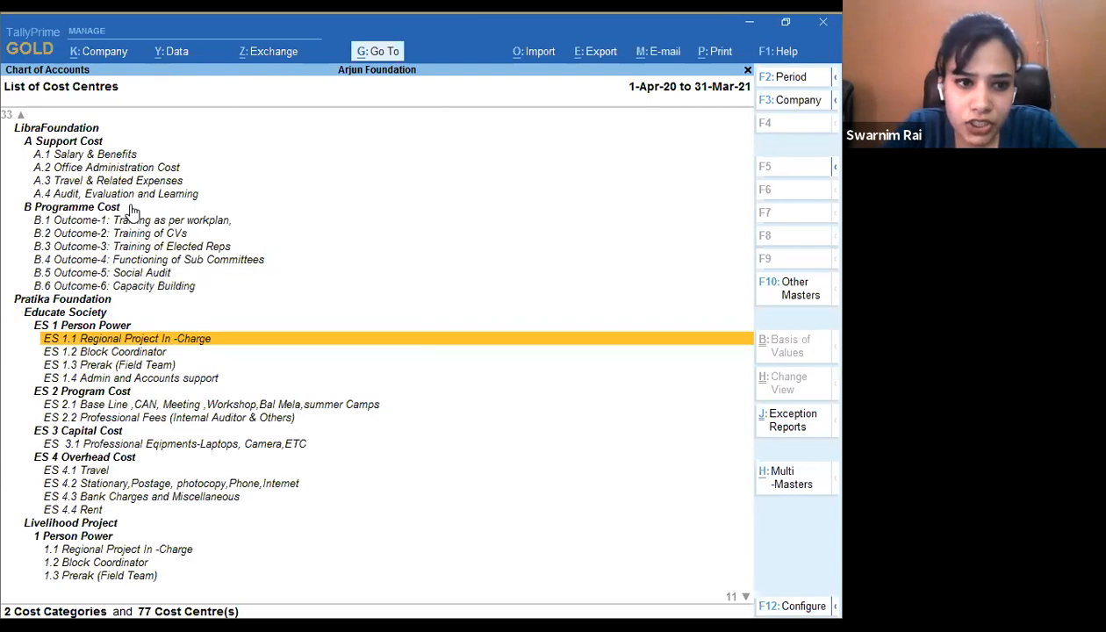
pyautogui.press('Down')
pyautogui.press('Down')
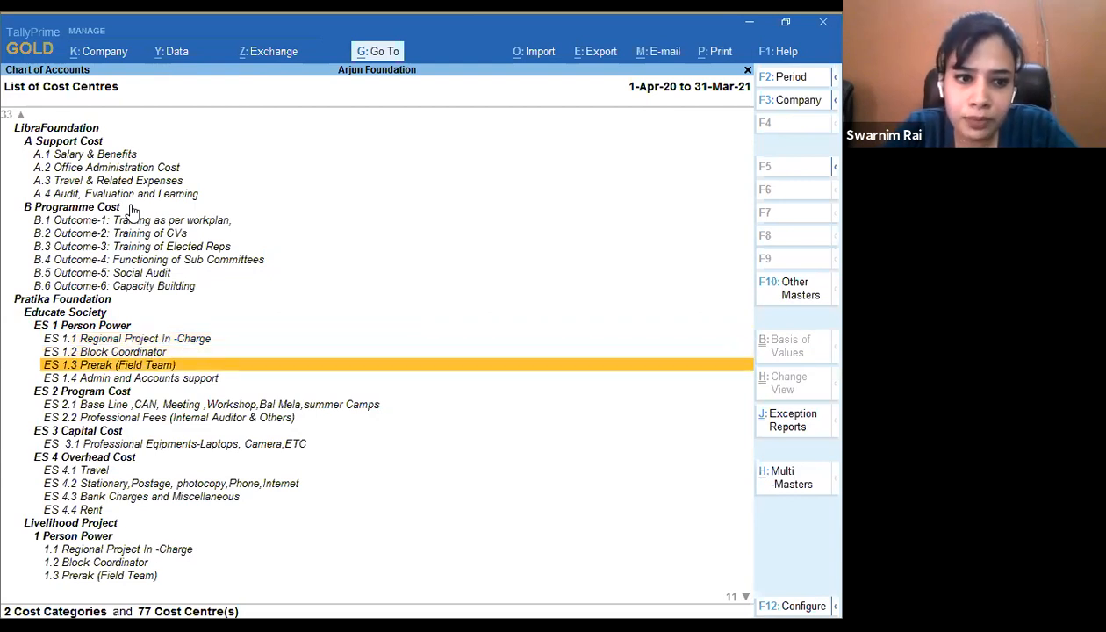
pyautogui.press('Down')
pyautogui.press('Up')
pyautogui.press('Up')
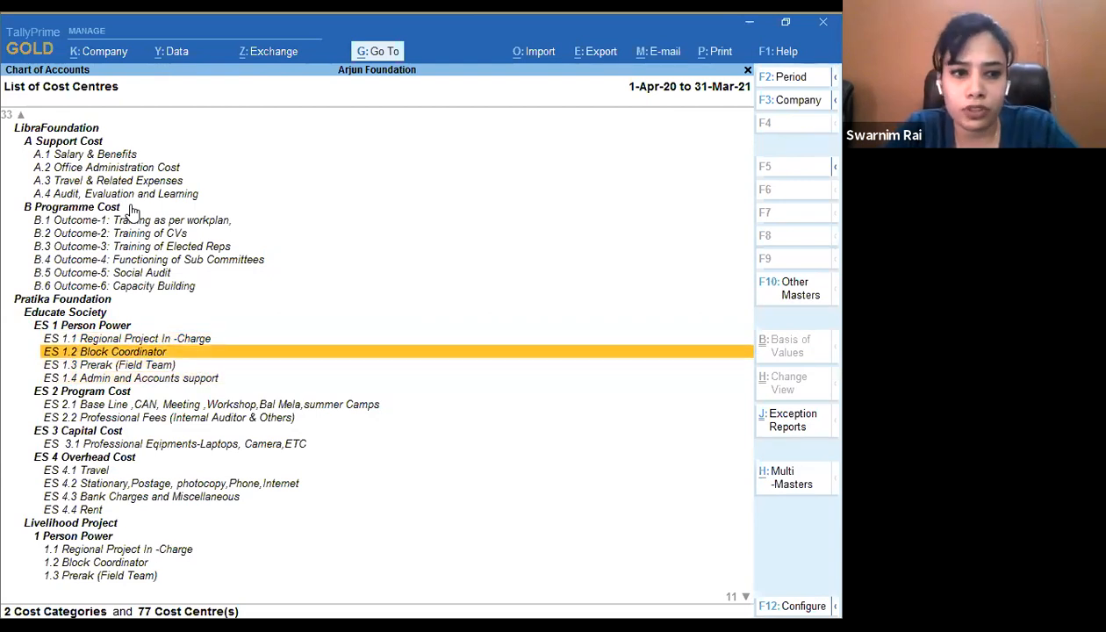
# - Open ES 1.1 Regional Project In-Charge to check its parent cost centre, and quit without saving
pyautogui.press('Up')
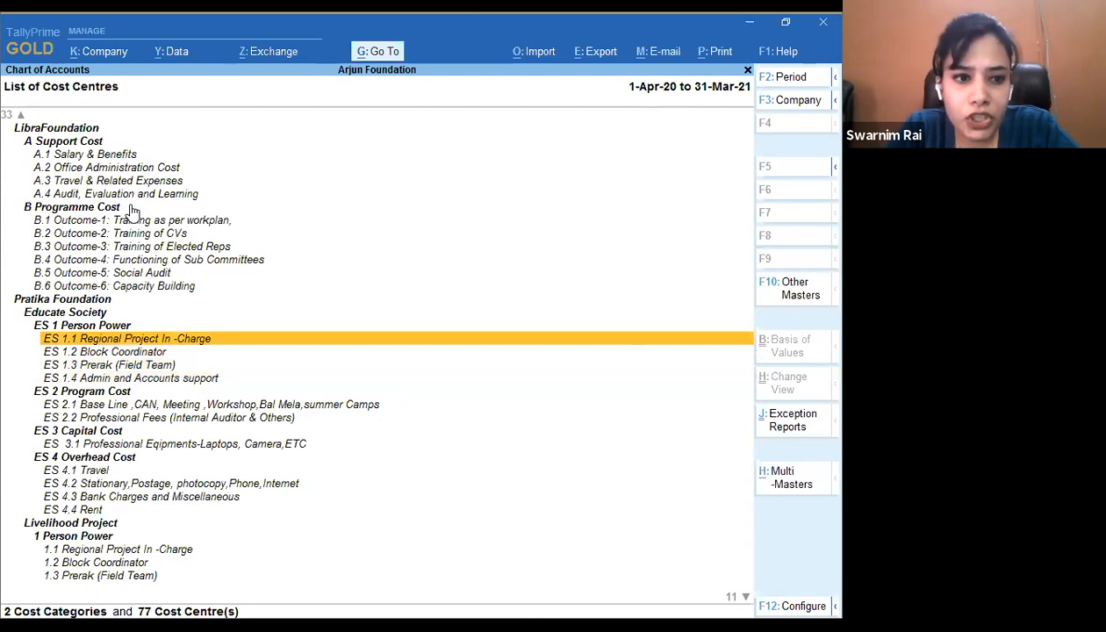
pyautogui.press('Return')
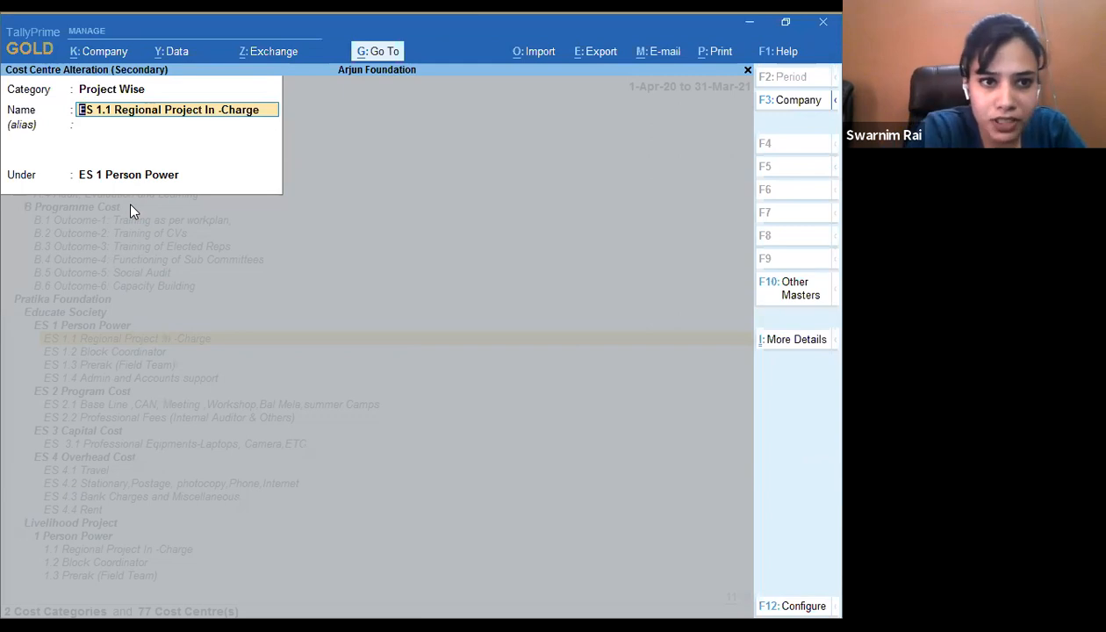
pyautogui.press('Escape')
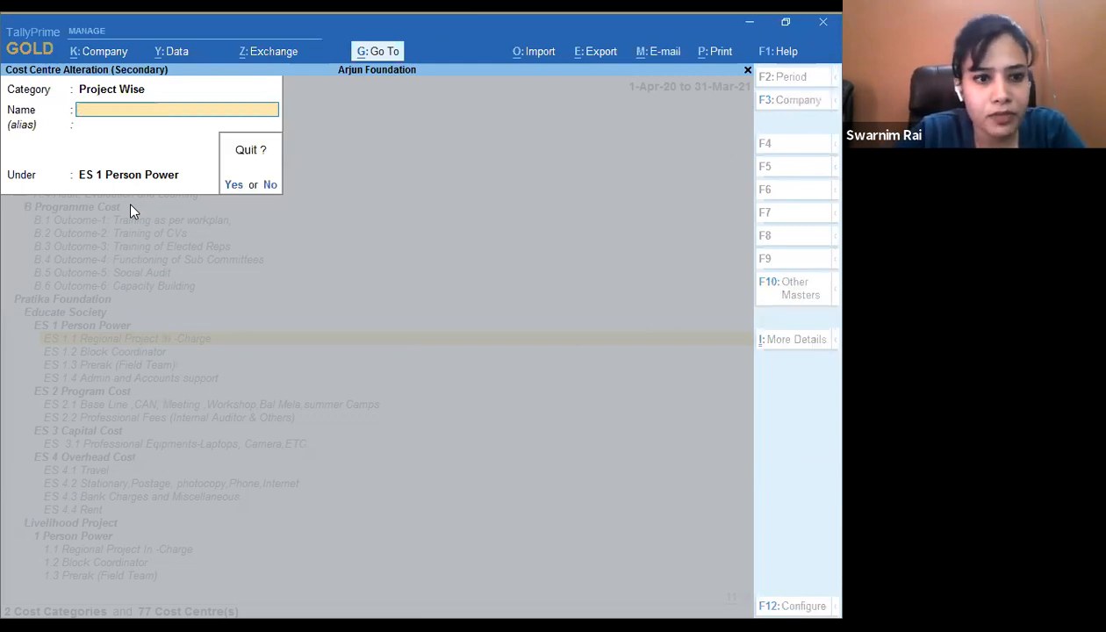
pyautogui.press('Return')
# - Review the remaining Educate Society cost heads and the Livelihood Project cost centres in the list
pyautogui.press('Down')
pyautogui.press('Down')
pyautogui.press('Down')
pyautogui.press('Down')
pyautogui.press('Down')
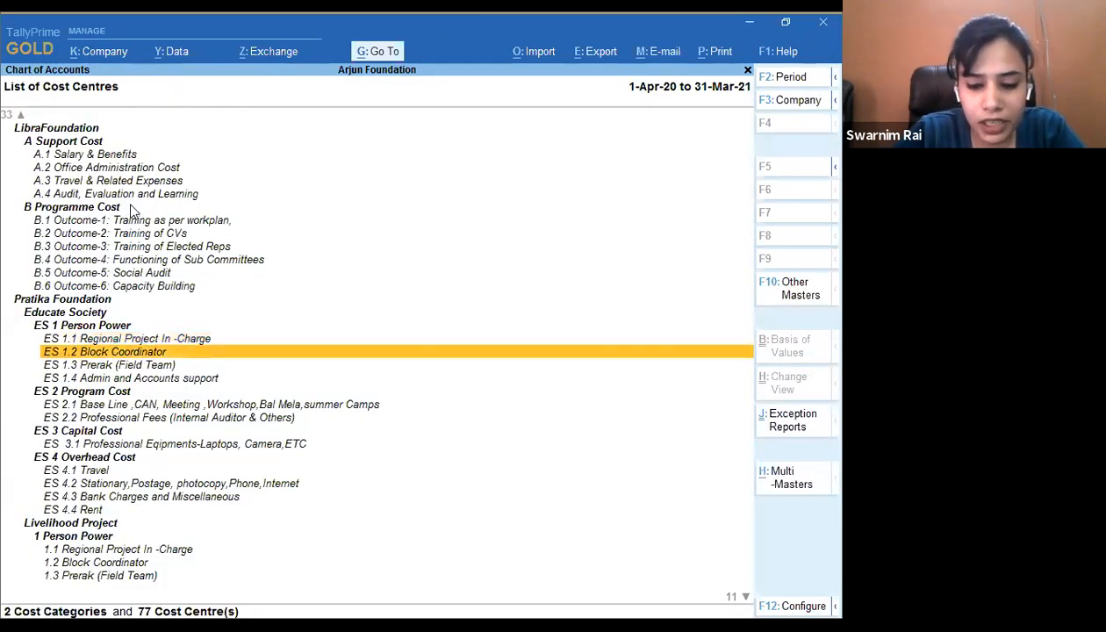
pyautogui.press('Down')
pyautogui.press('Down')
pyautogui.press('Down')
pyautogui.press('Down')
pyautogui.press('Down')
pyautogui.press('Down')
pyautogui.press('Down')
pyautogui.press('Down')
pyautogui.press('Down')
pyautogui.press('Down')
pyautogui.press('Down')
pyautogui.press('Down')
pyautogui.press('Down')
pyautogui.press('Down')
pyautogui.press('Down')
pyautogui.press('Down')
pyautogui.press('Down')
pyautogui.press('Down')
pyautogui.press('Down')
pyautogui.press('Down')
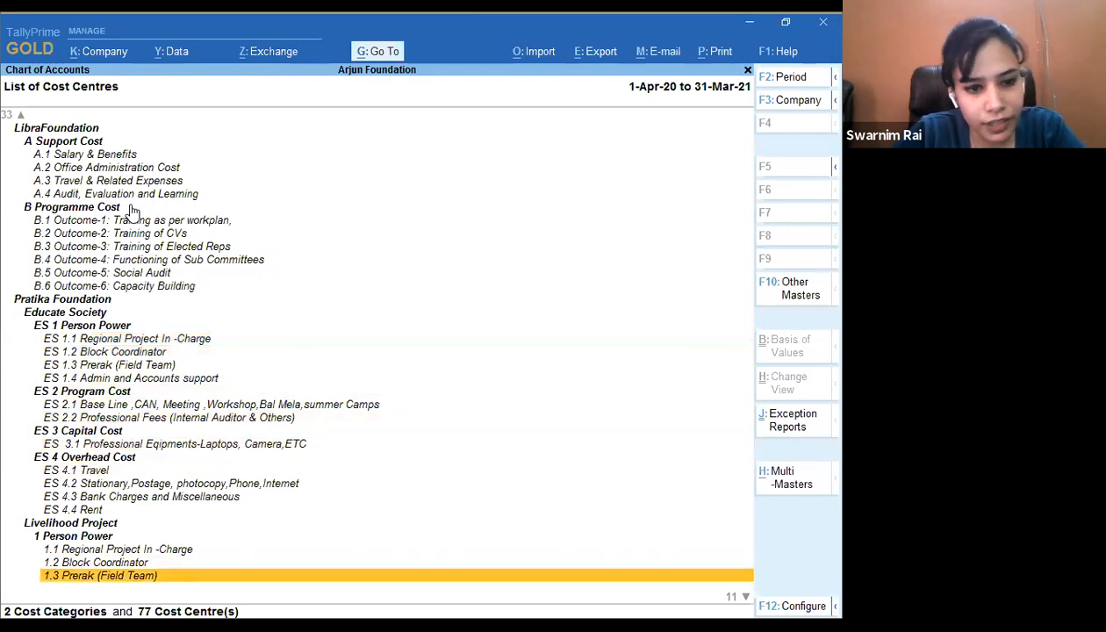
pyautogui.press('Up')
pyautogui.press('Up')
pyautogui.press('Up')
pyautogui.press('Up')
pyautogui.press('Up')
pyautogui.press('Up')
pyautogui.press('Up')
pyautogui.press('Up')
pyautogui.press('Up')
pyautogui.press('Up')
pyautogui.press('Up')
pyautogui.press('Up')
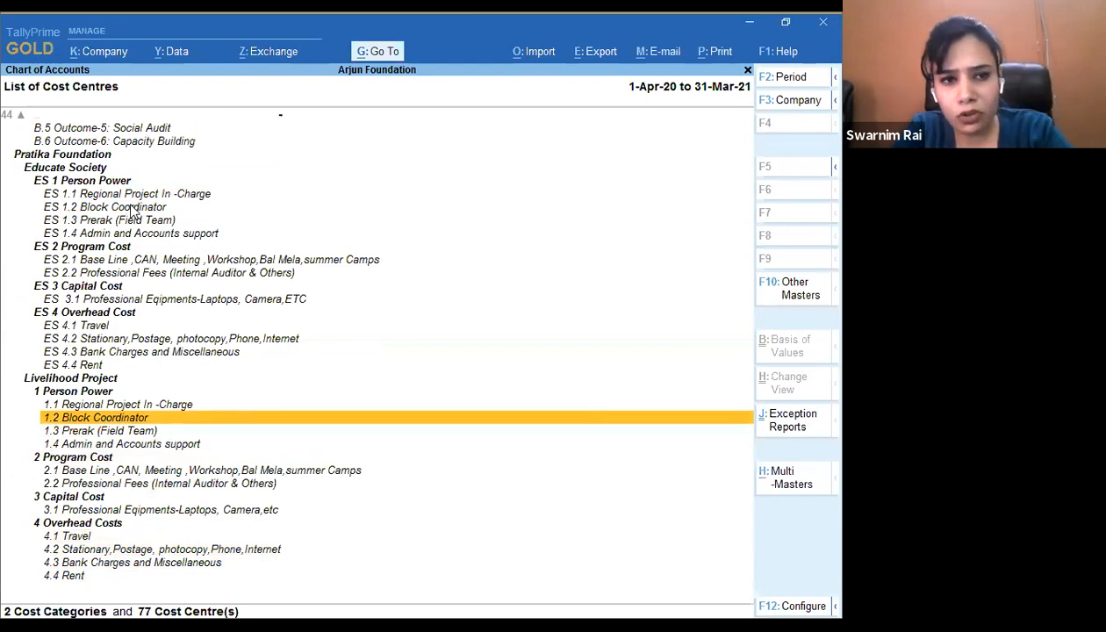
# - Leave the list of cost centres and bring up the additional accounting reports
pyautogui.press('Escape')
pyautogui.press('Escape')
pyautogui.press('Down')
pyautogui.press('Down')
pyautogui.press('Down')
pyautogui.press('Down')
pyautogui.press('Down')
pyautogui.press('Down')
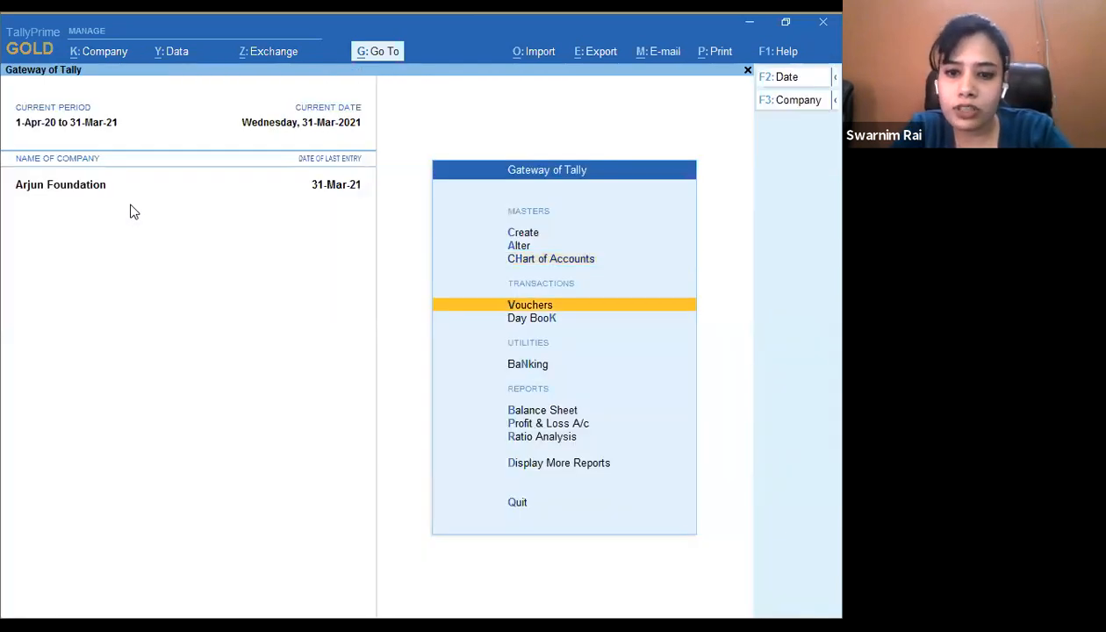
pyautogui.press('Down')
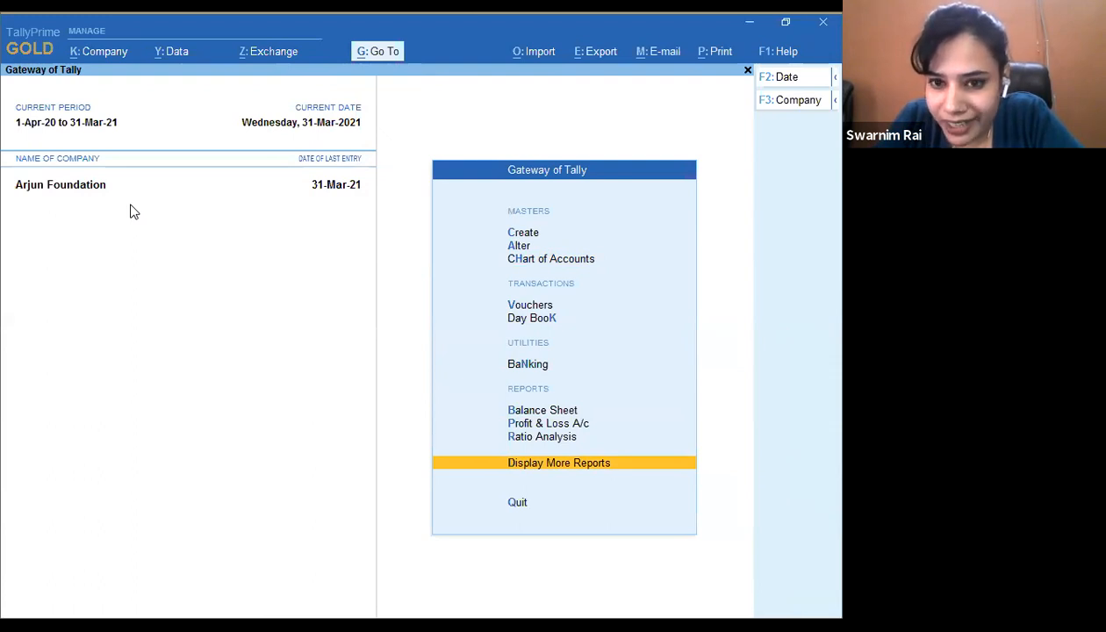
pyautogui.press('Return')
# - Display the Category Summary report for cost centres from the statements of accounts
pyautogui.press('Down')
pyautogui.press('Down')
pyautogui.press('Down')
pyautogui.press('Down')
pyautogui.press('Down')
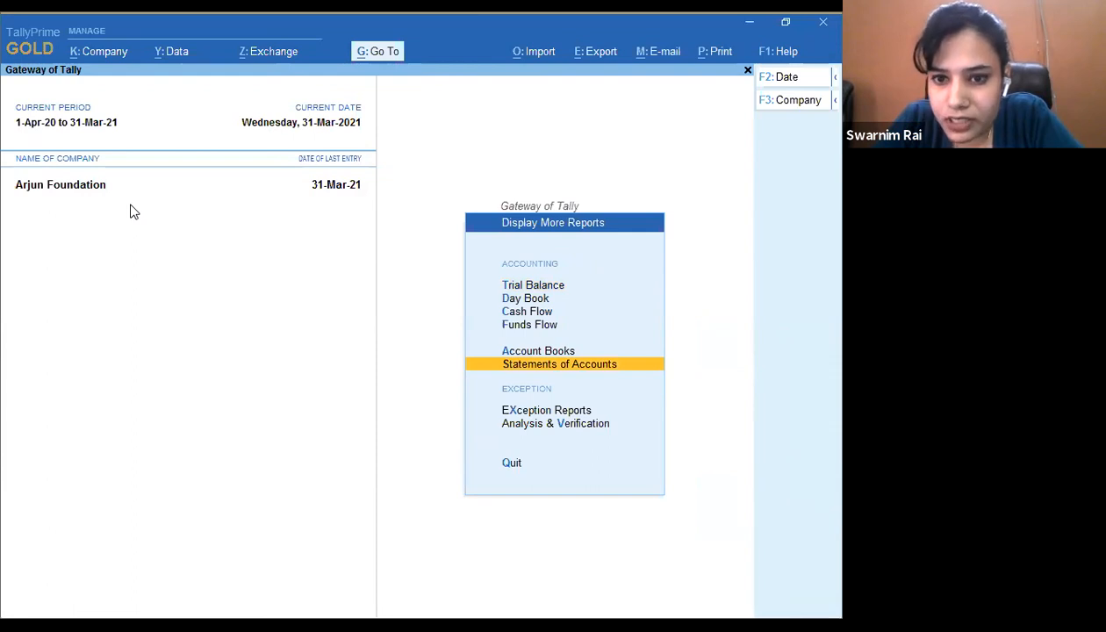
pyautogui.press('Return')
pyautogui.press('Down')
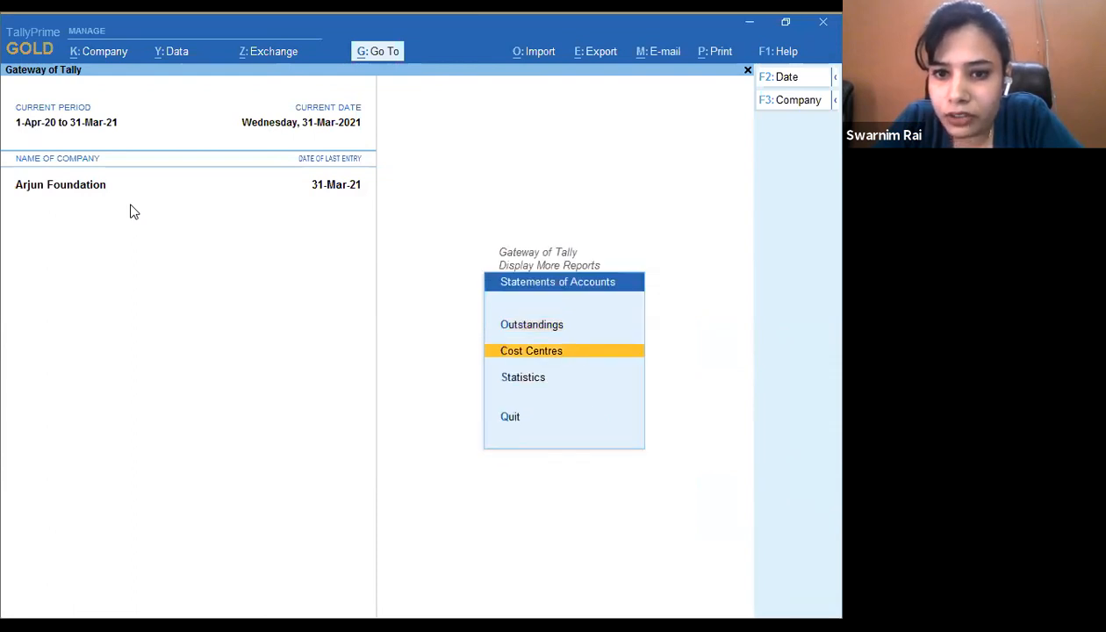
pyautogui.press('Return')
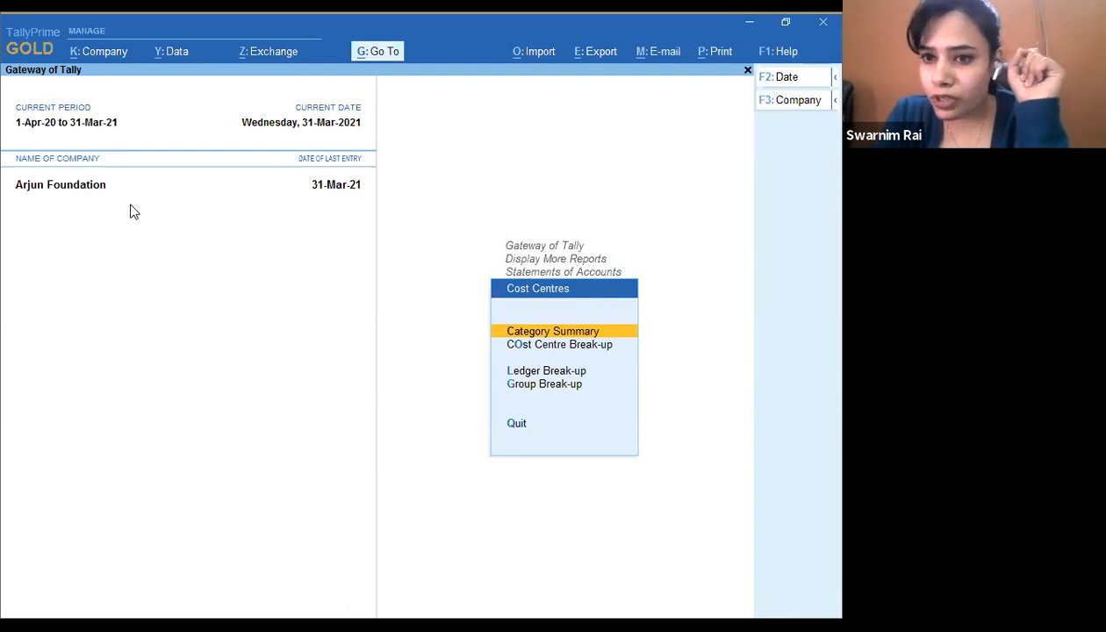
pyautogui.press('Down')
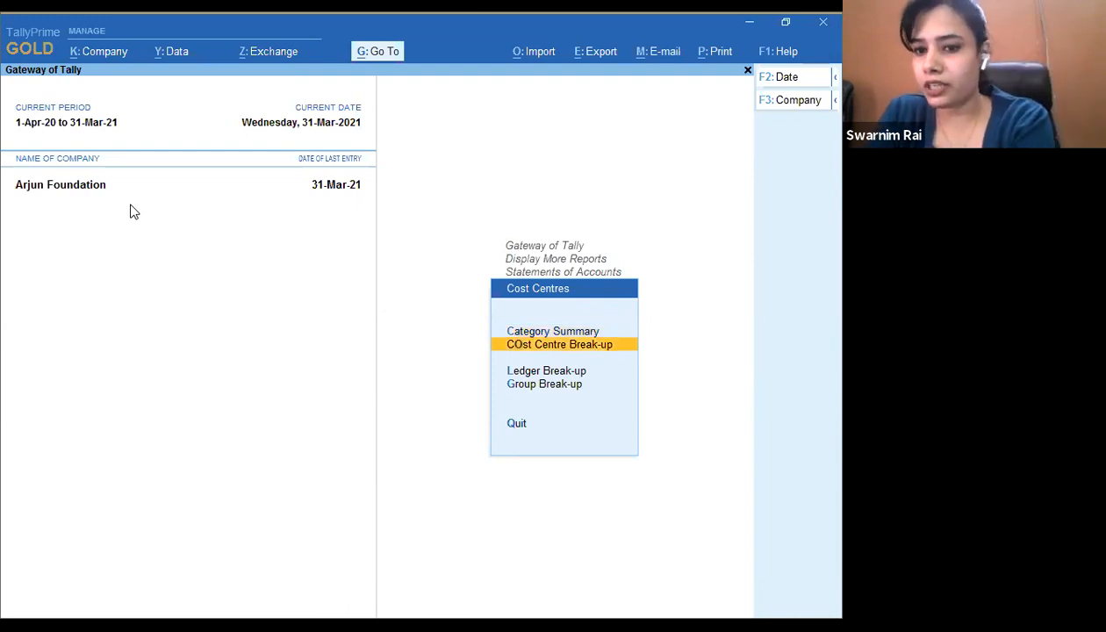
pyautogui.press('Up')
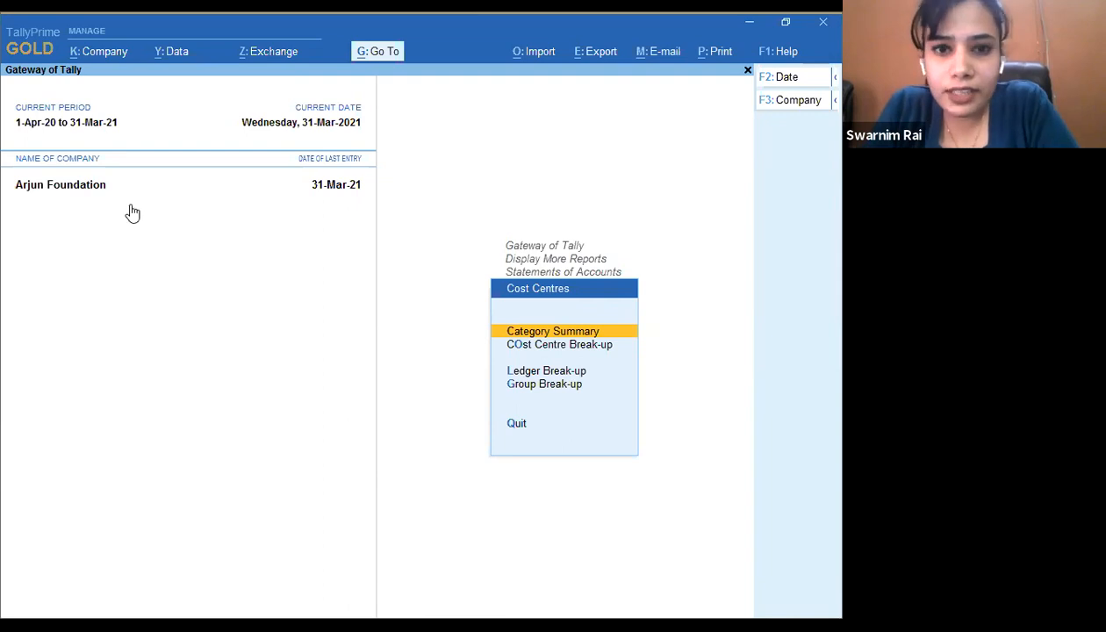
pyautogui.press('Return')
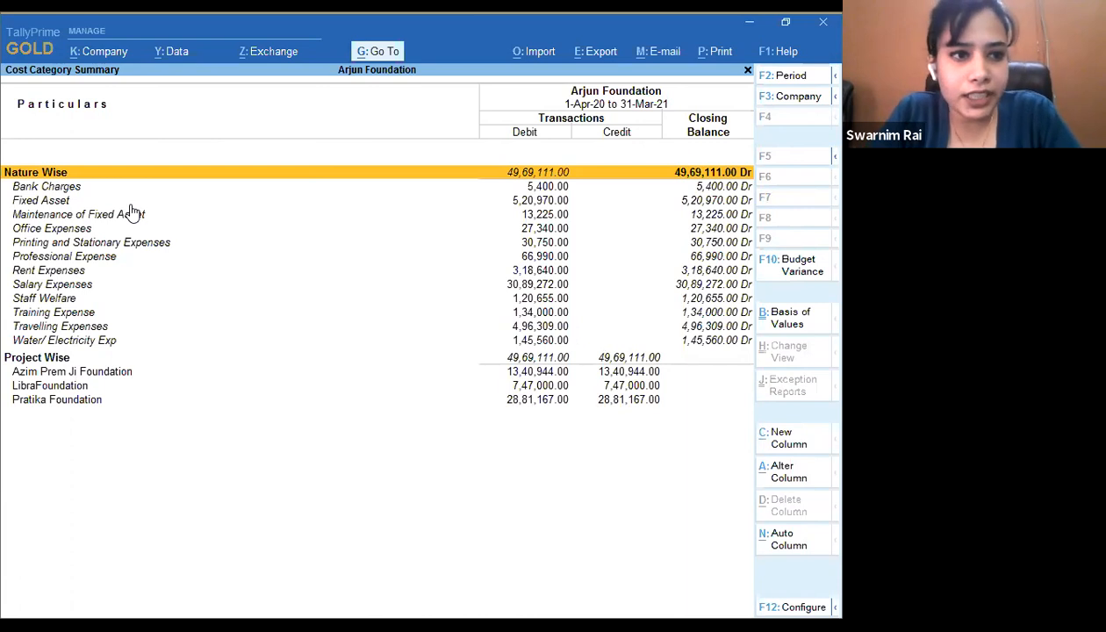
# - Review the Nature Wise expense heads from Bank Charges down to the Project Wise category
pyautogui.press('Down')
pyautogui.press('Down')
pyautogui.press('Down')
pyautogui.press('Down')
pyautogui.press('Down')
pyautogui.press('Down')
pyautogui.press('Down')
pyautogui.press('Down')
pyautogui.press('Down')
pyautogui.press('Down')
pyautogui.press('Down')
pyautogui.press('Down')
pyautogui.press('Down')
pyautogui.press('Down')
pyautogui.press('Up')
pyautogui.press('Return')
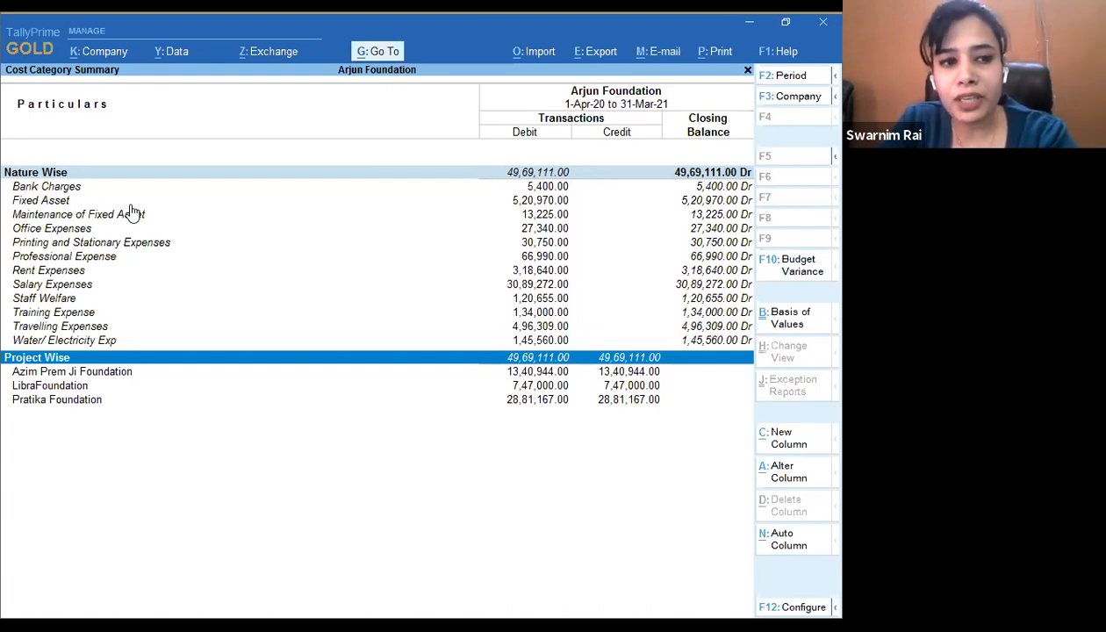
# - Go back over the Nature Wise amounts from Water/ Electricity Exp up to Professional Expense
pyautogui.press('Up')
pyautogui.press('Up')
pyautogui.press('Up')
pyautogui.press('Up')
pyautogui.press('Up')
pyautogui.press('Up')
pyautogui.press('Up')
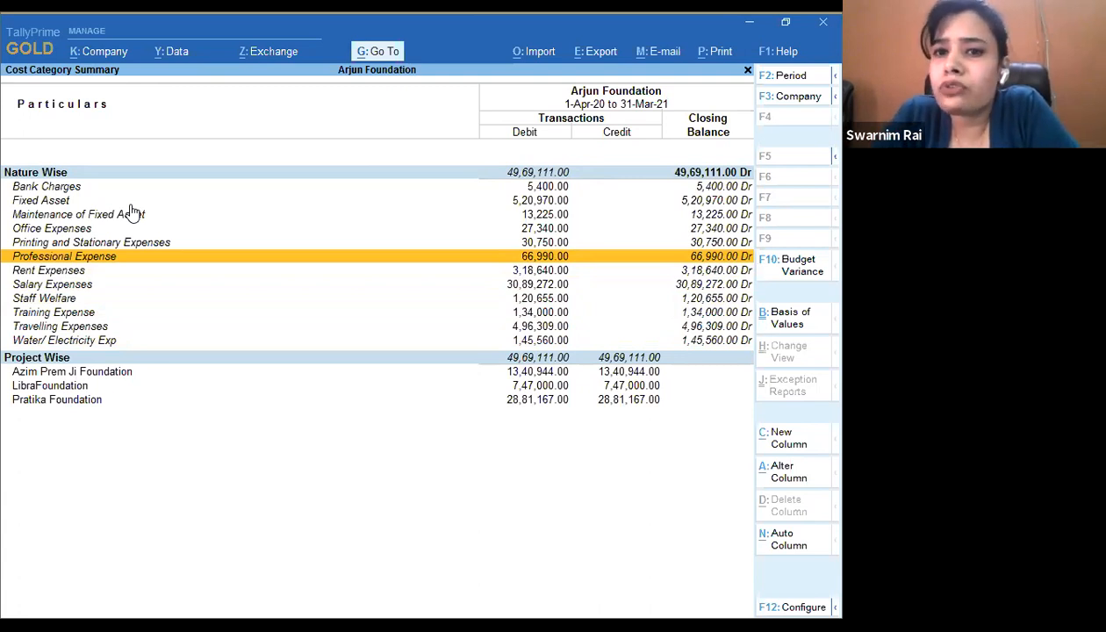
# - Expand Azim Prem Ji Foundation under Project Wise to show its cost heads
pyautogui.press('Down')
pyautogui.press('Down')
pyautogui.press('Down')
pyautogui.press('Down')
pyautogui.press('Down')
pyautogui.press('Down')
pyautogui.press('Down')
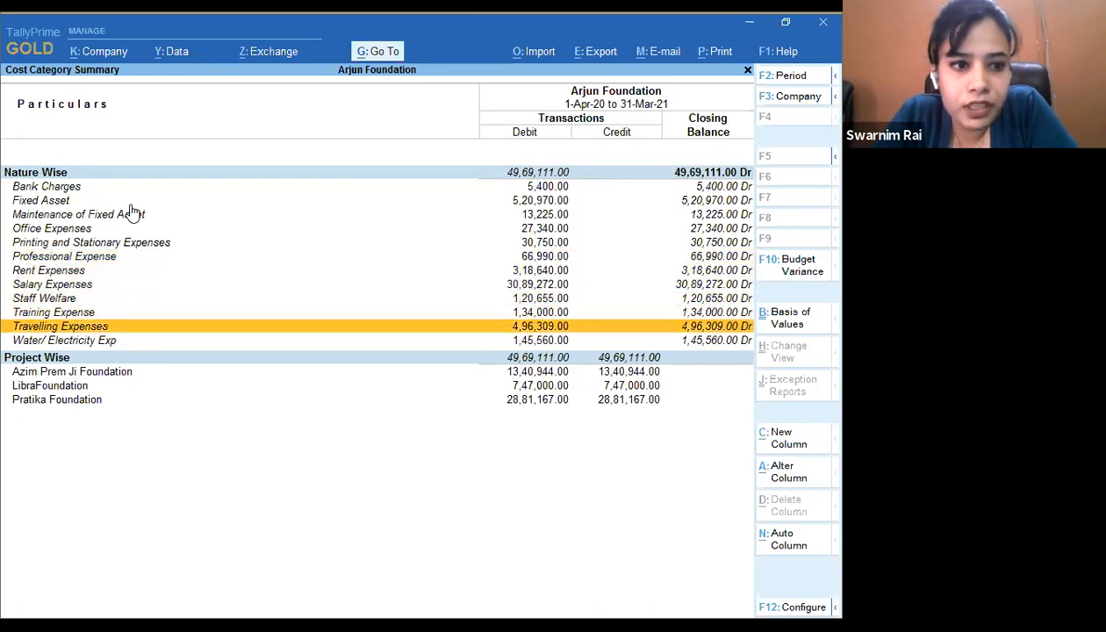
pyautogui.press('Down')
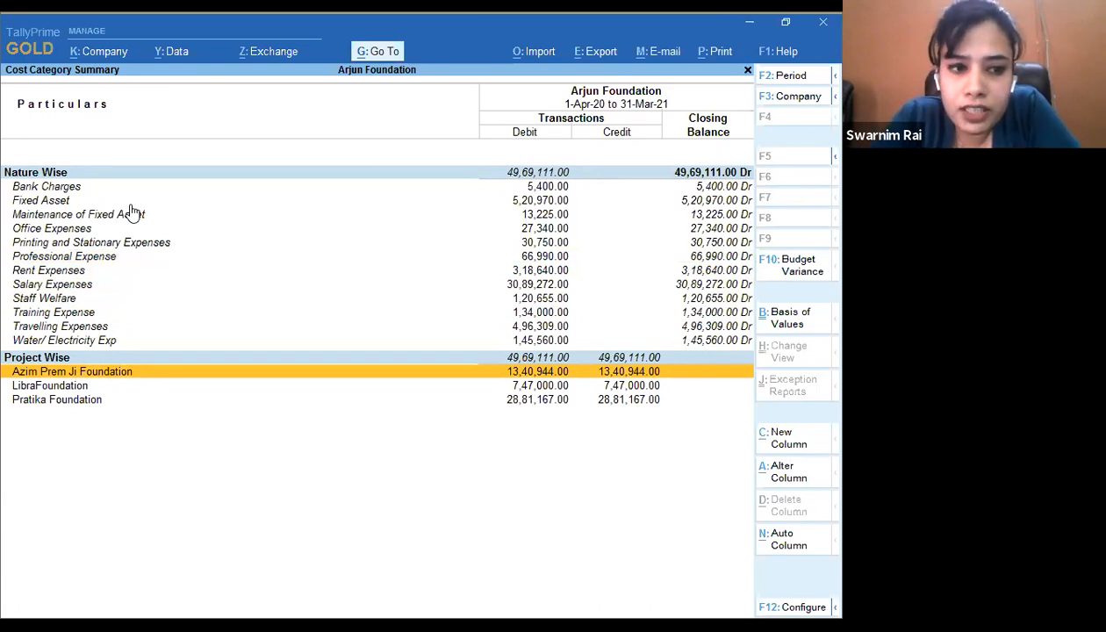
pyautogui.press('Return')
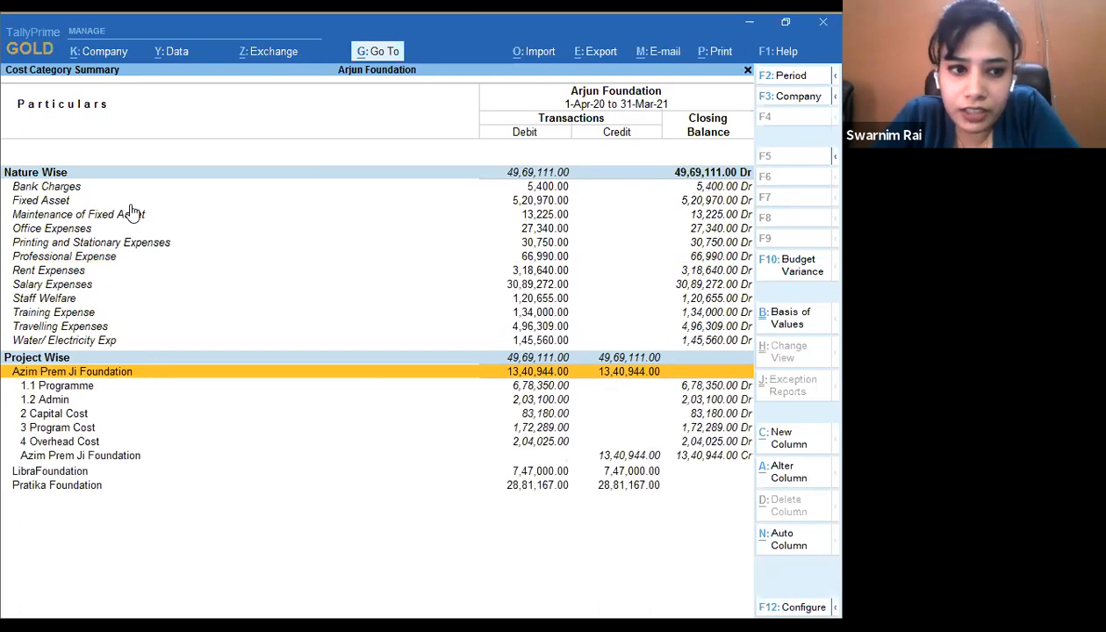
# - Examine the Azim Prem Ji Foundation cost heads from 1.1 Programme to 2 Capital Cost
pyautogui.press('Down')
pyautogui.press('Down')
pyautogui.press('Up')
pyautogui.press('Up')
pyautogui.press('Down')
pyautogui.press('Down')
pyautogui.press('Down')
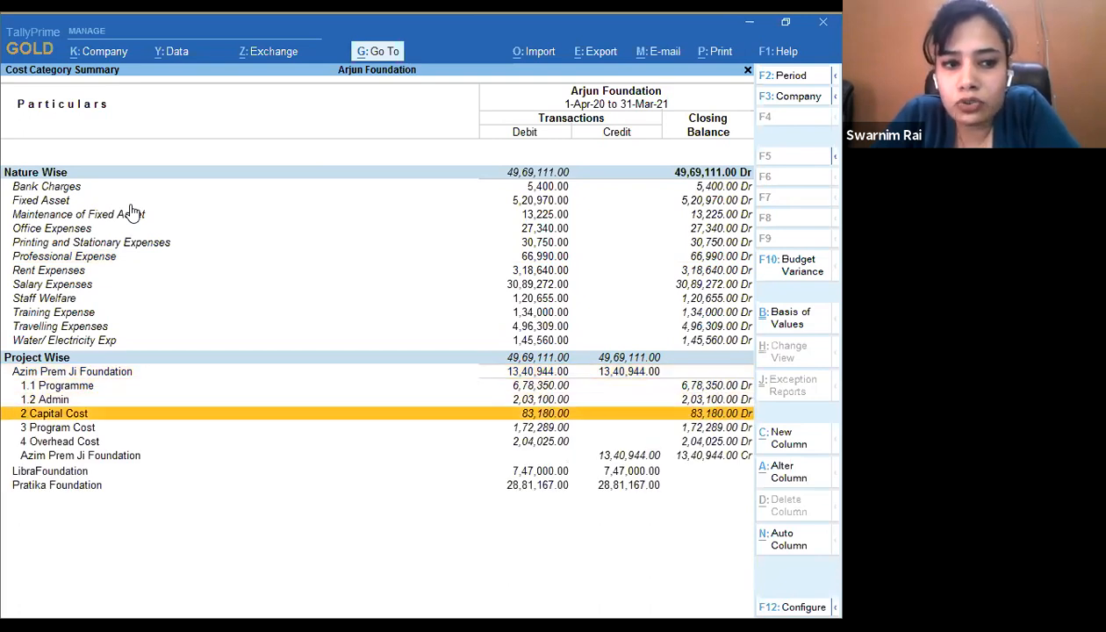
pyautogui.press('Up')
pyautogui.press('Up')
pyautogui.press('Up')
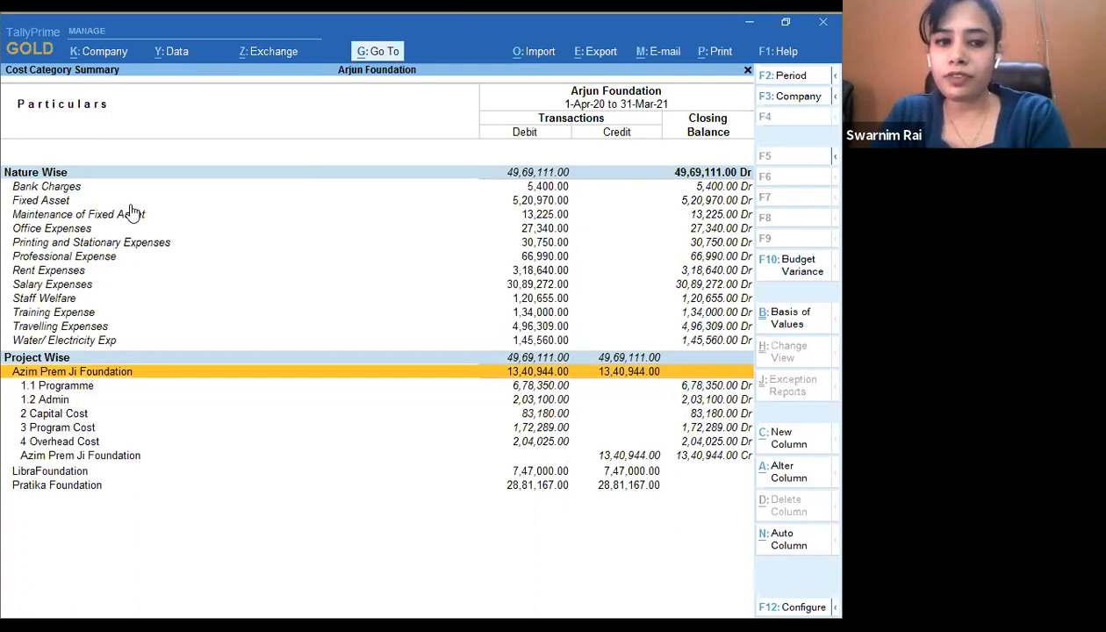
# - Expand 1.1 Programme and review its Project Coordinator and Senior Editor cost centres
pyautogui.press('Down')
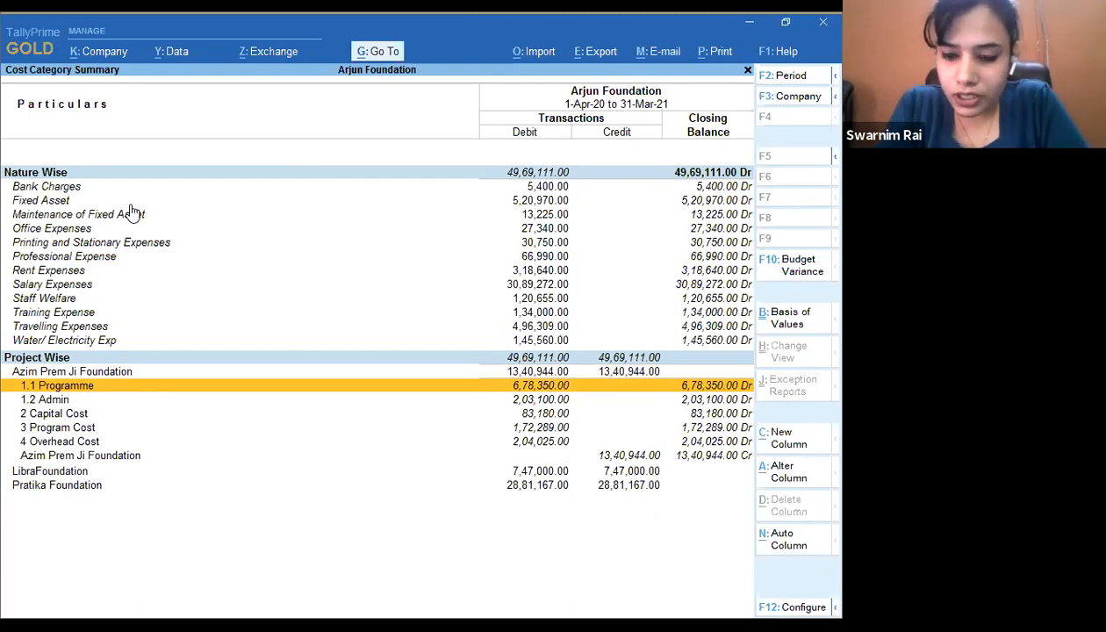
pyautogui.hotkey('shift', 'Return')
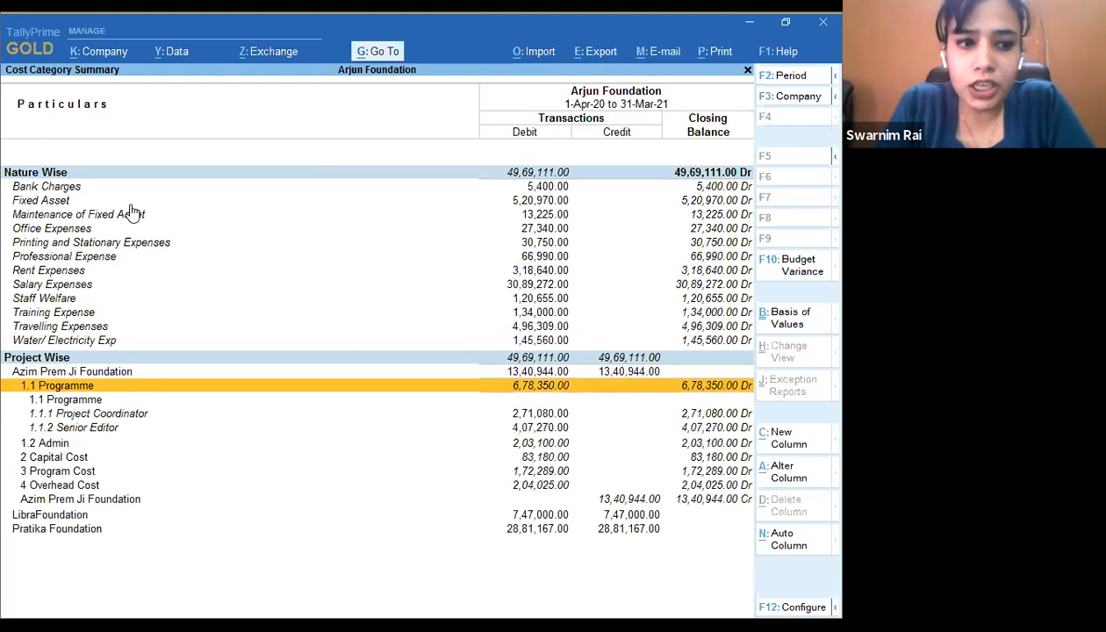
pyautogui.press('Down')
pyautogui.press('Down')
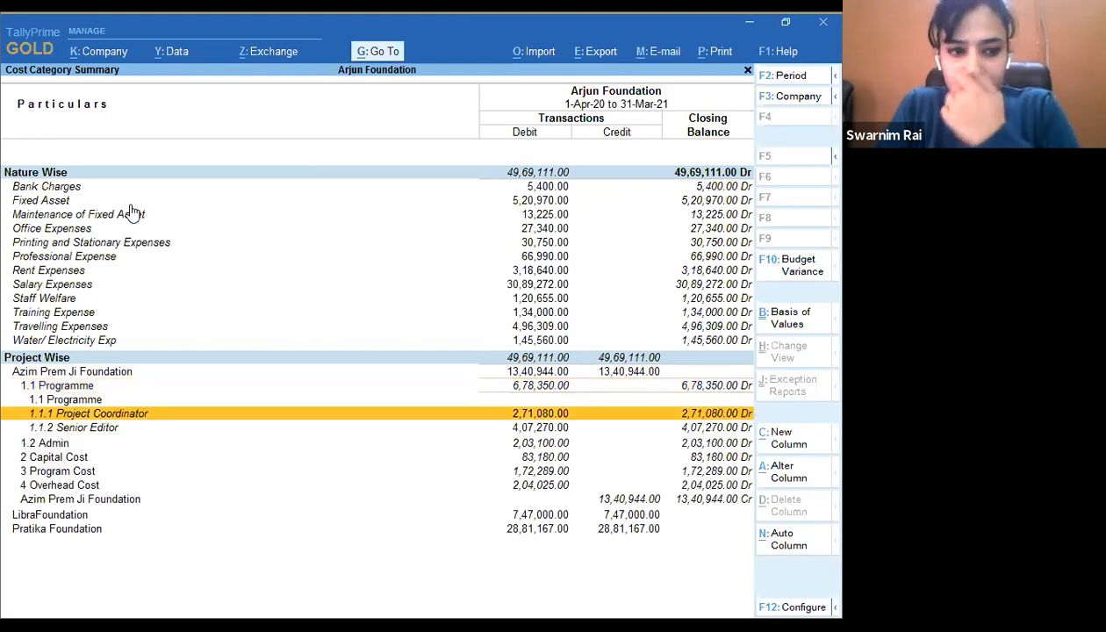
pyautogui.press('Down')
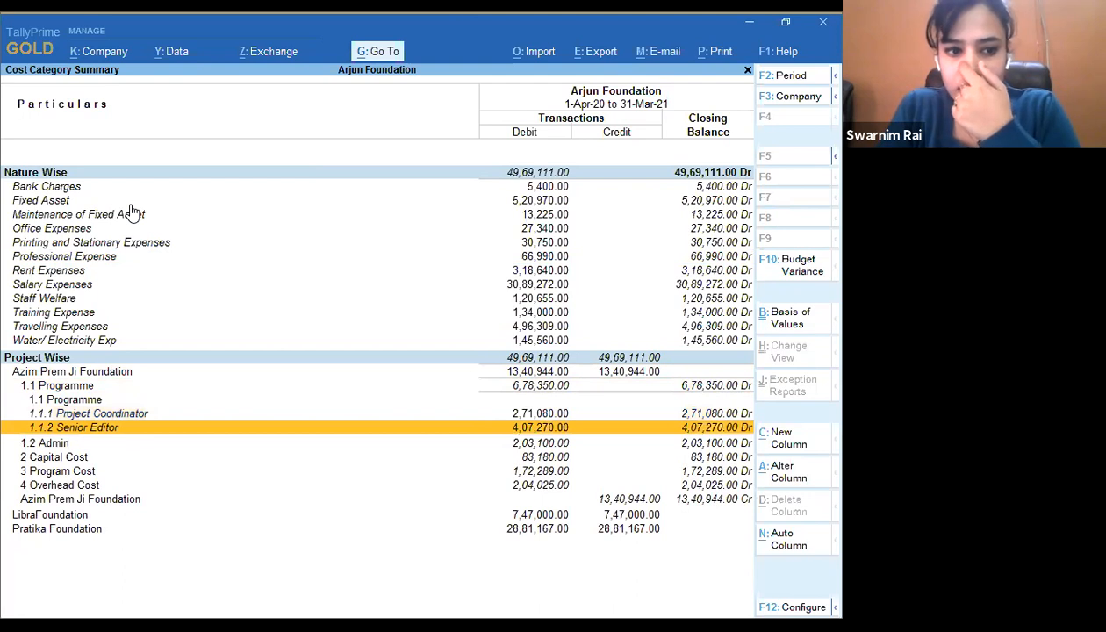
# - Expand 1.2 Admin and review its Professional Fees and Admin & Accounts Support cost centres
pyautogui.press('Down')
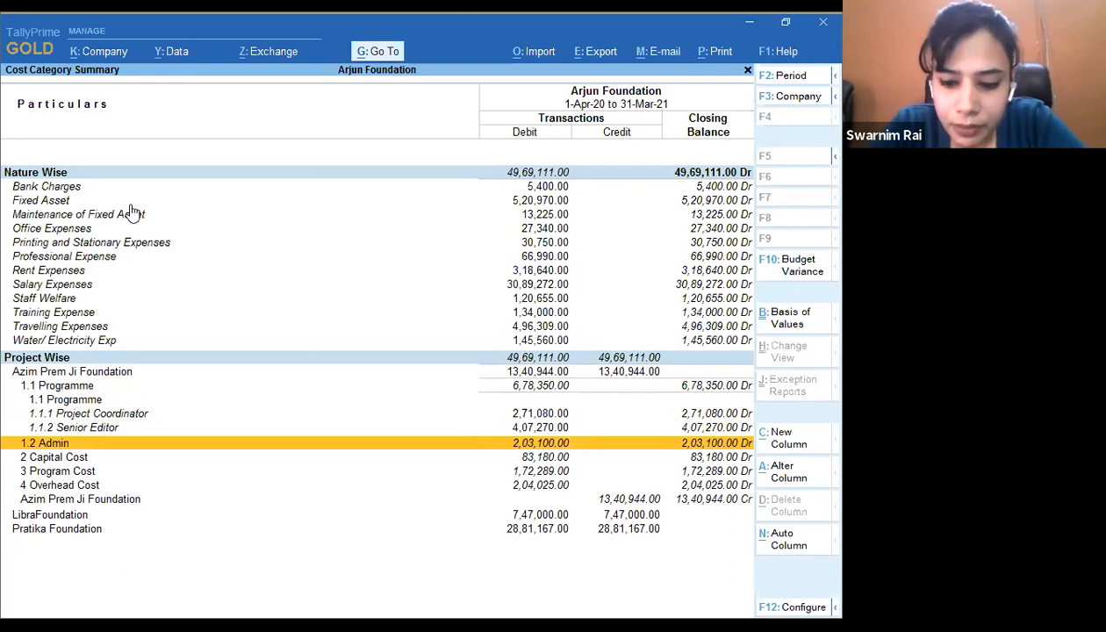
pyautogui.press('Return')
pyautogui.press('Down')
pyautogui.press('Down')
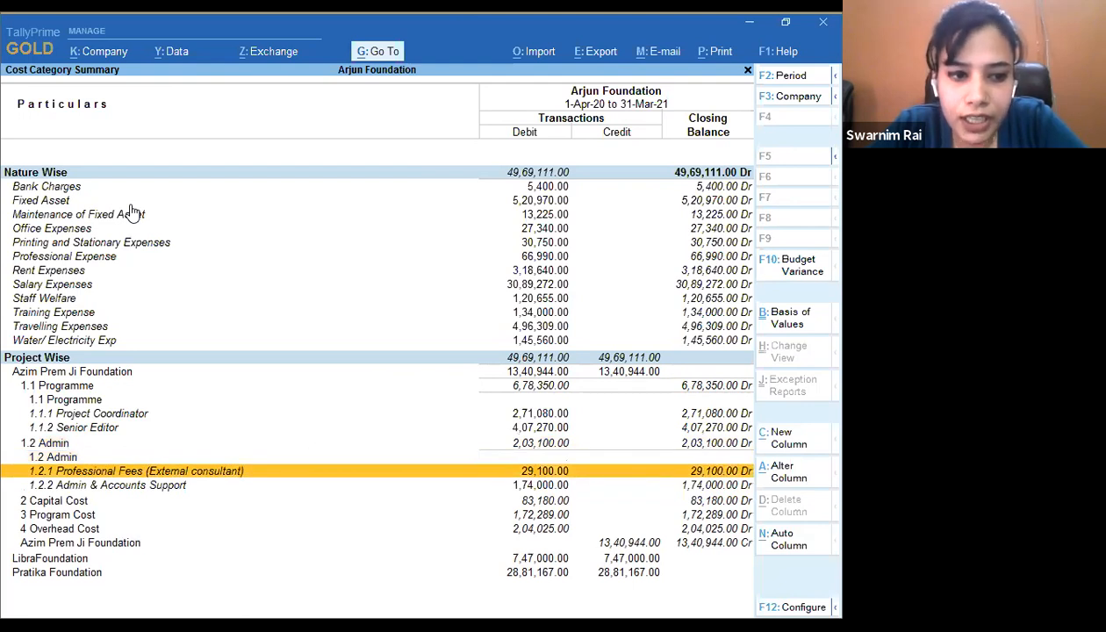
pyautogui.press('Down')
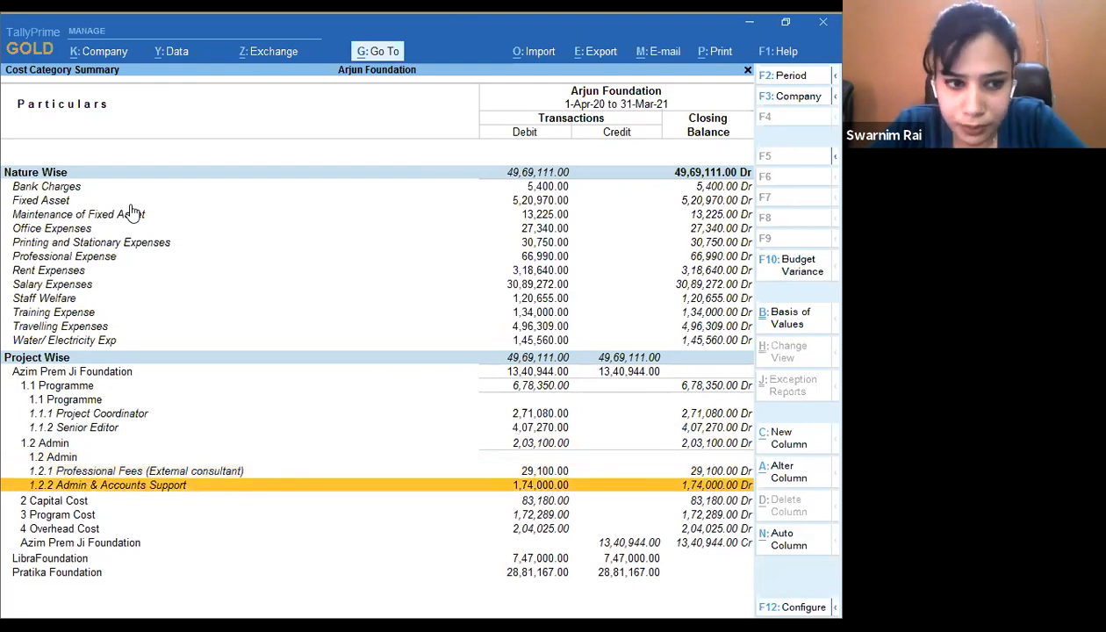
# - Expand 2 Capital Cost and review its Computer/Printer & Accessories and Furniture & Furnishing cost centres
pyautogui.press('Down')
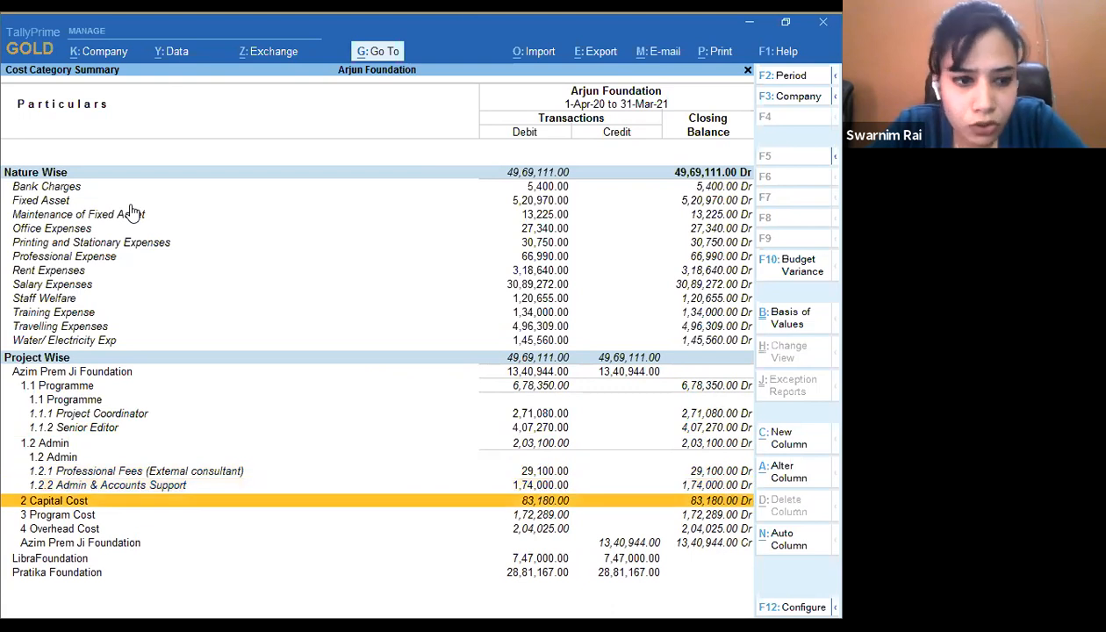
pyautogui.hotkey('shift', 'Return')
pyautogui.press('Down')
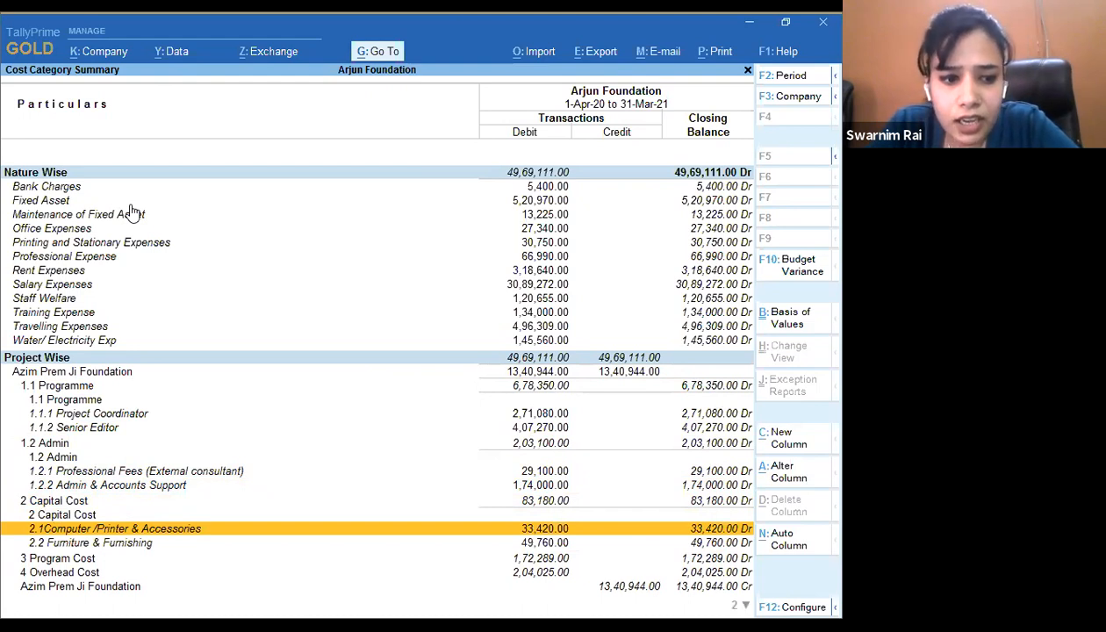
pyautogui.press('Down')
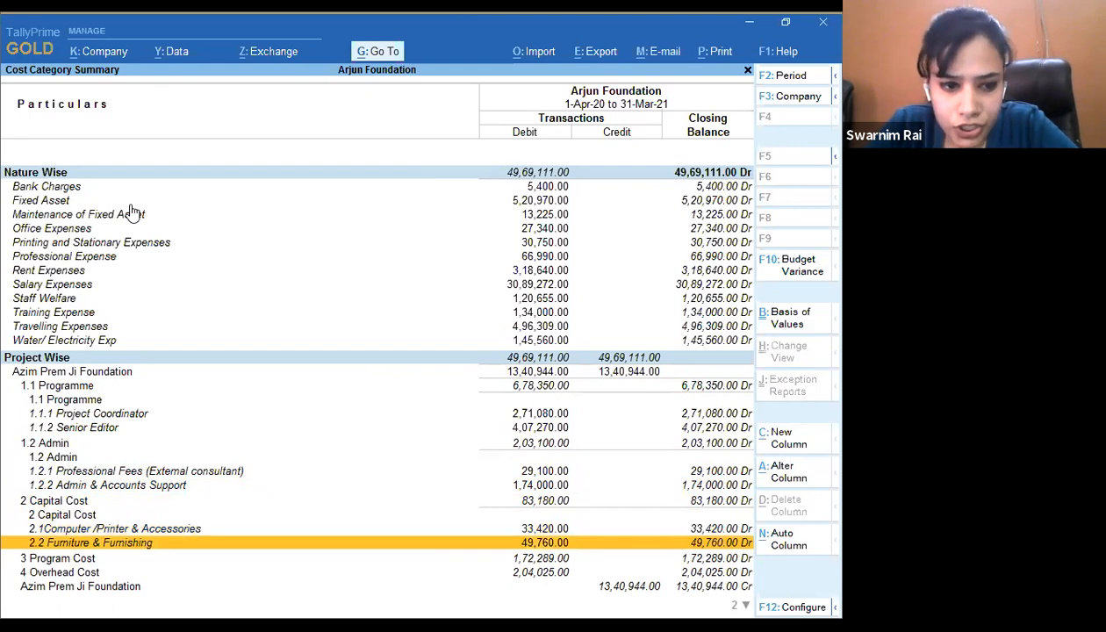
# - Expand 3 Program Cost and review its items, including 3.1 Travel and 3.2 Review, Monitoring, Planning, Meetings Etc
pyautogui.press('Down')
pyautogui.press('Down')
pyautogui.press('Down')
pyautogui.press('Up')
pyautogui.press('Up')
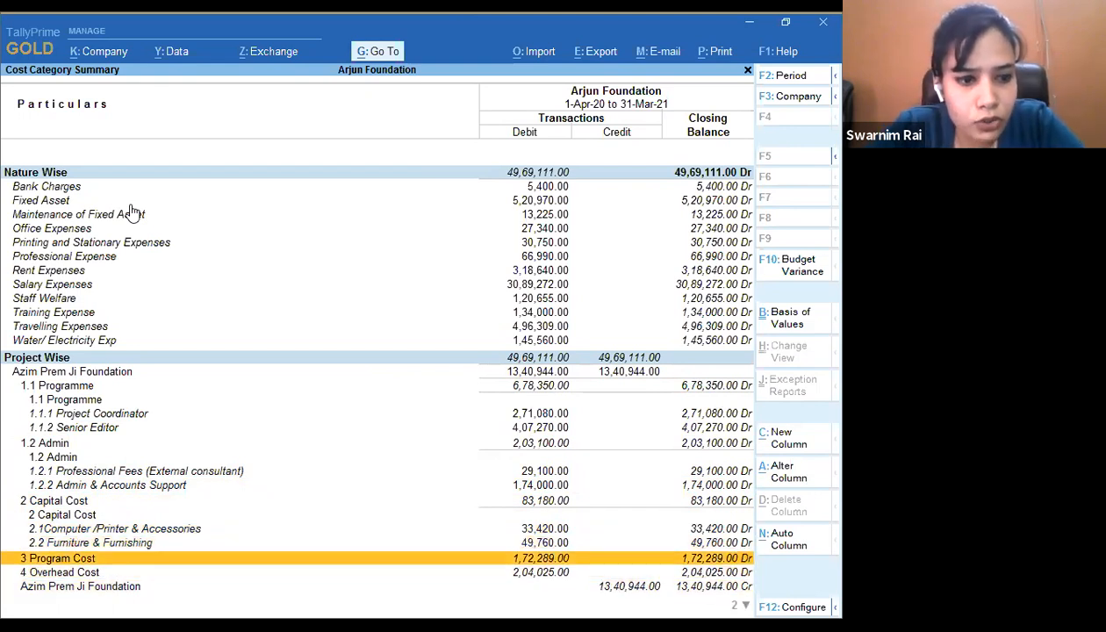
pyautogui.hotkey('shift', 'Return')
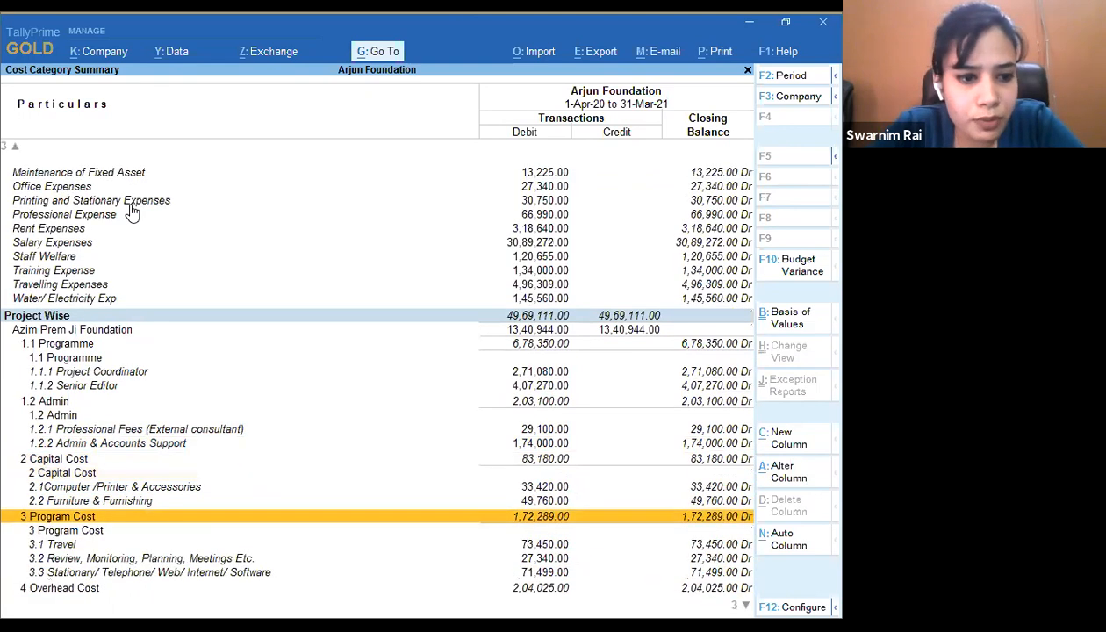
pyautogui.press('Down')
pyautogui.press('Down')
pyautogui.press('Down')
pyautogui.press('Down')
pyautogui.press('Down')
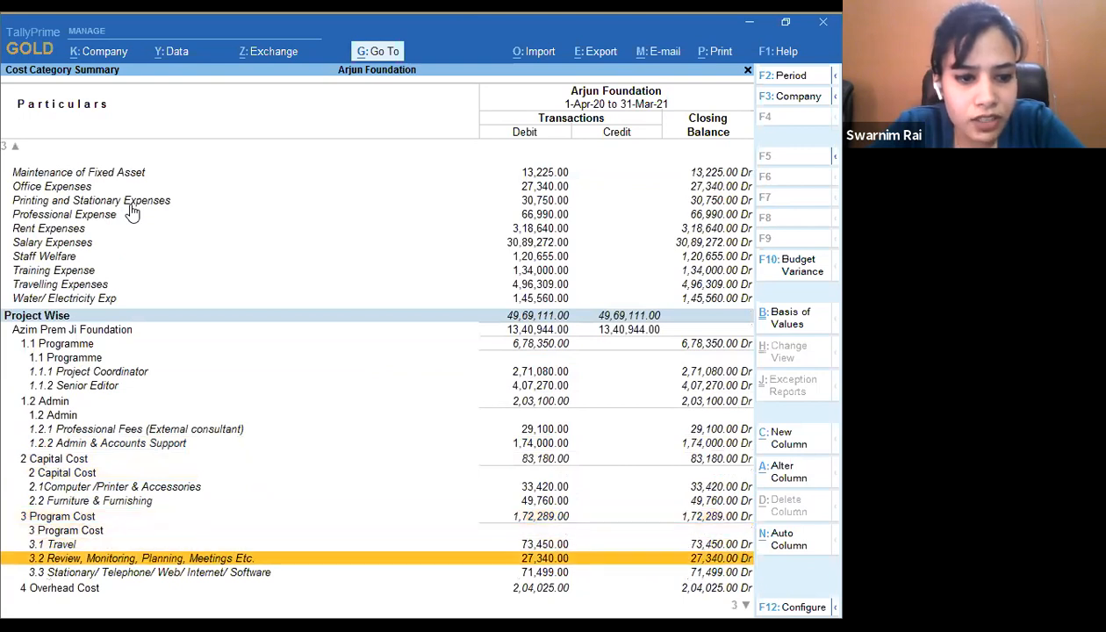
# - Expand 4 Overhead Cost under Azim Prem Ji Foundation to show its detailed cost centres
pyautogui.press('Up')
pyautogui.press('Up')
pyautogui.press('Down')
pyautogui.hotkey('shift', 'Return')
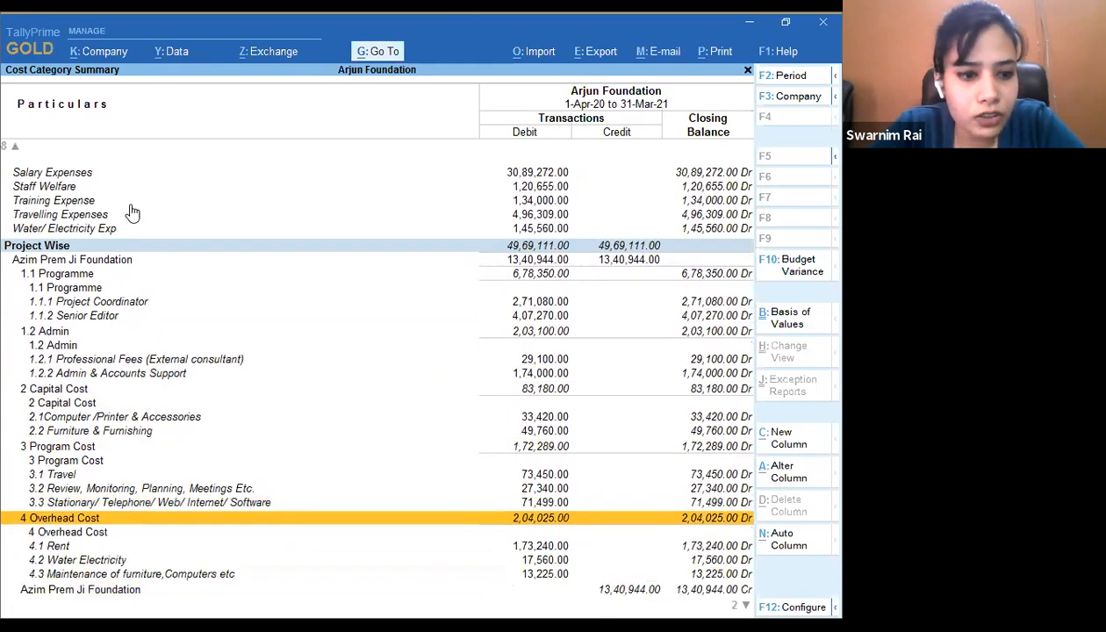
# - Review the Rent, Water Electricity and Maintenance of furniture, Computers etc cost centres under 4 Overhead Cost
pyautogui.press('Down')
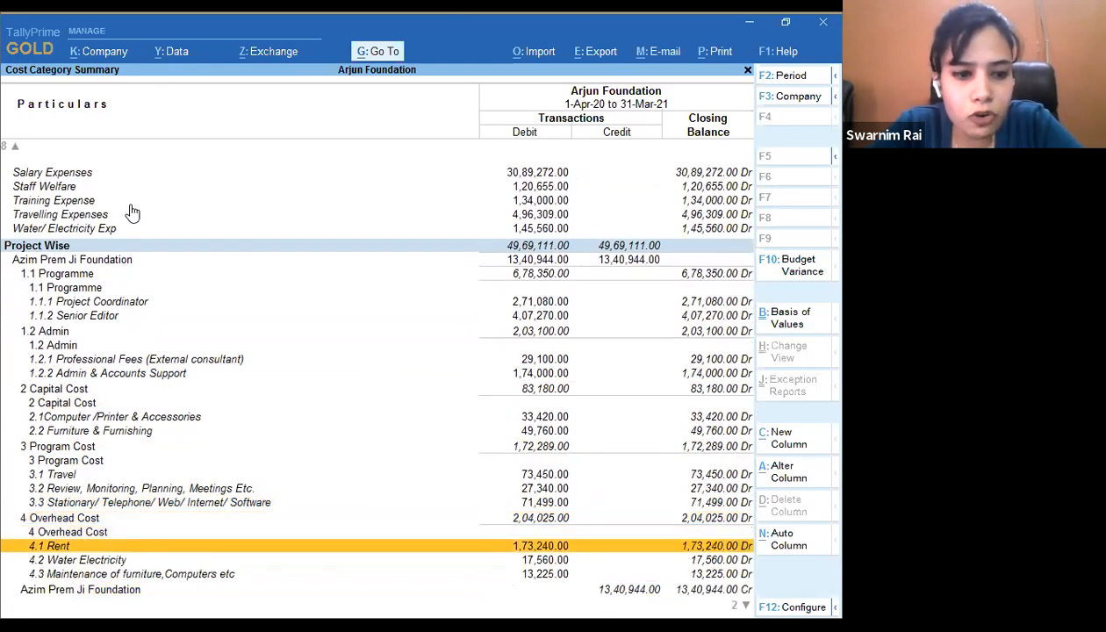
pyautogui.press('Down')
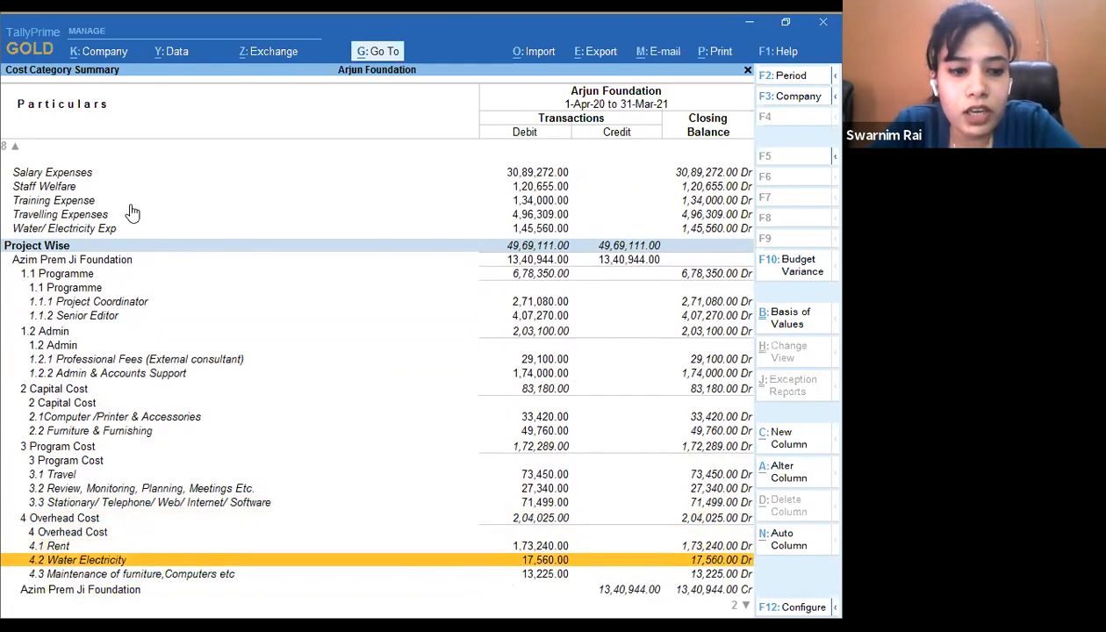
pyautogui.press('Down')
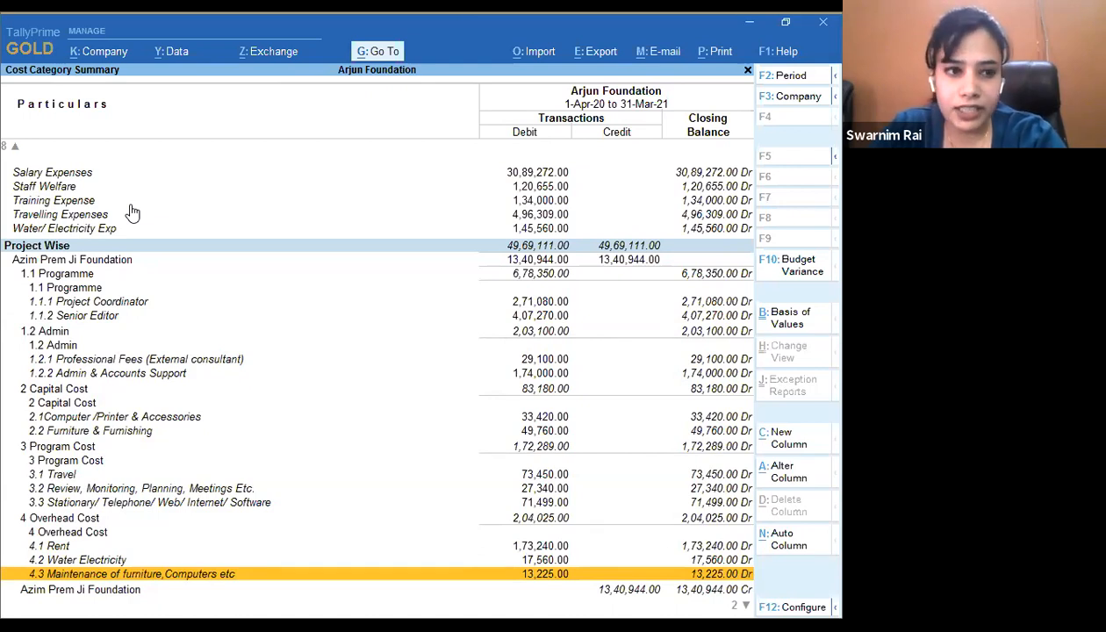
# - Expand LibraFoundation to show its A Support Cost and B Programme Cost groups
pyautogui.press('Down')
pyautogui.press('Down')
pyautogui.press('Down')
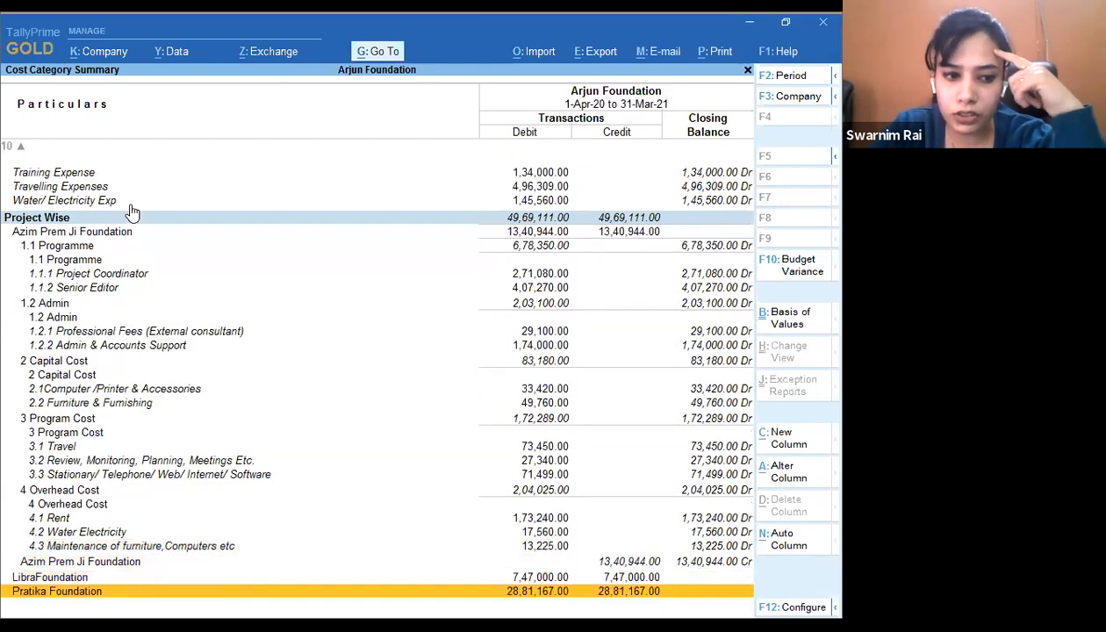
pyautogui.press('Up')
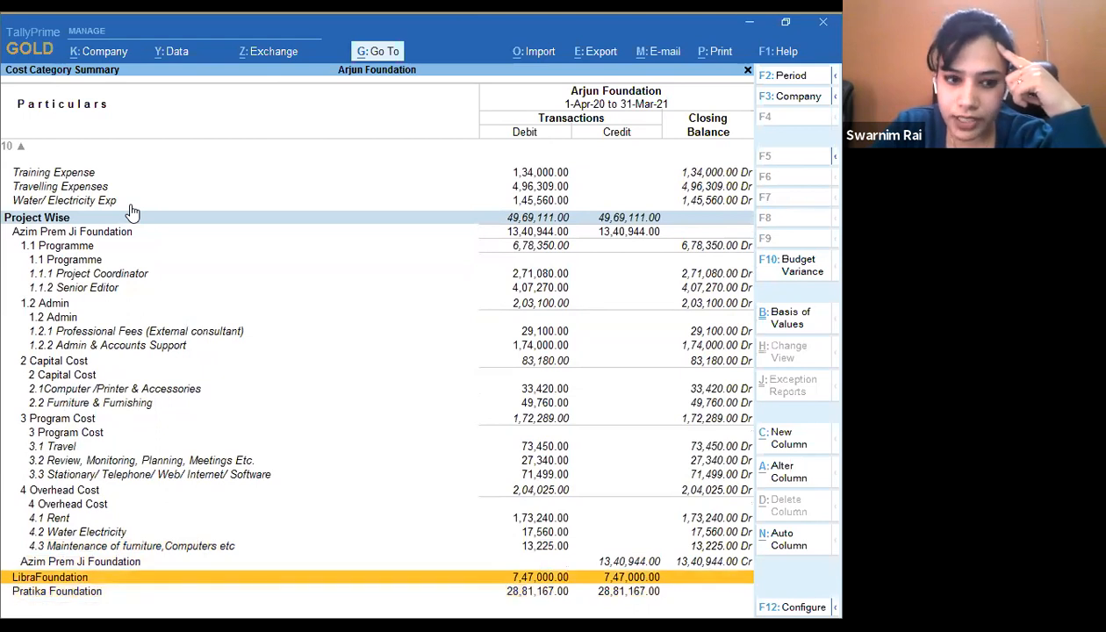
pyautogui.press('Return')
pyautogui.press('Down')
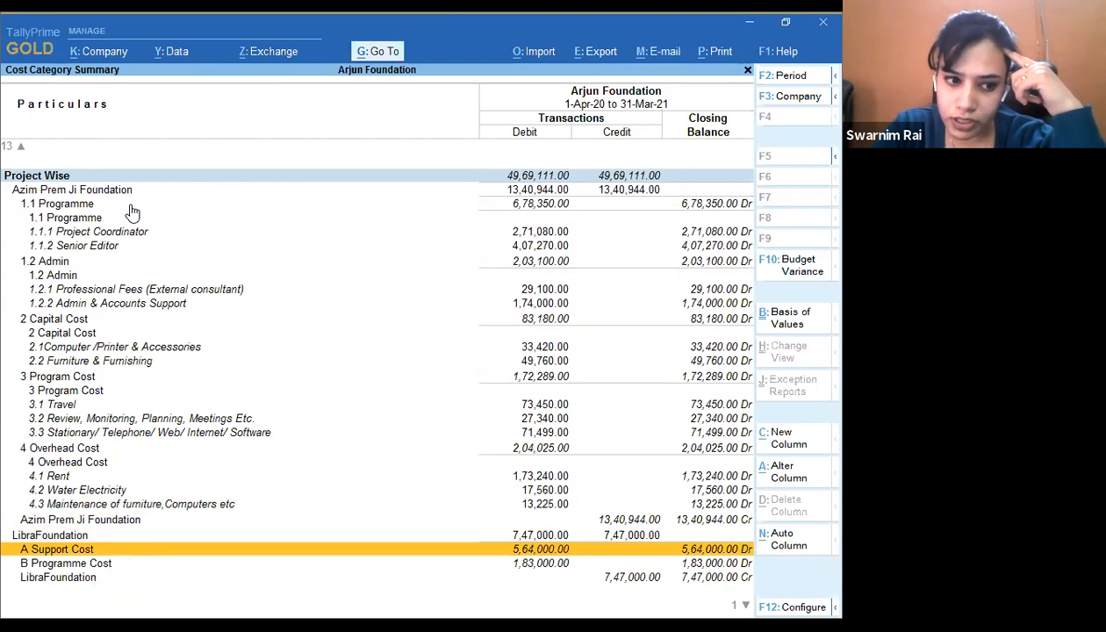
pyautogui.press('Down')
pyautogui.press('Up')
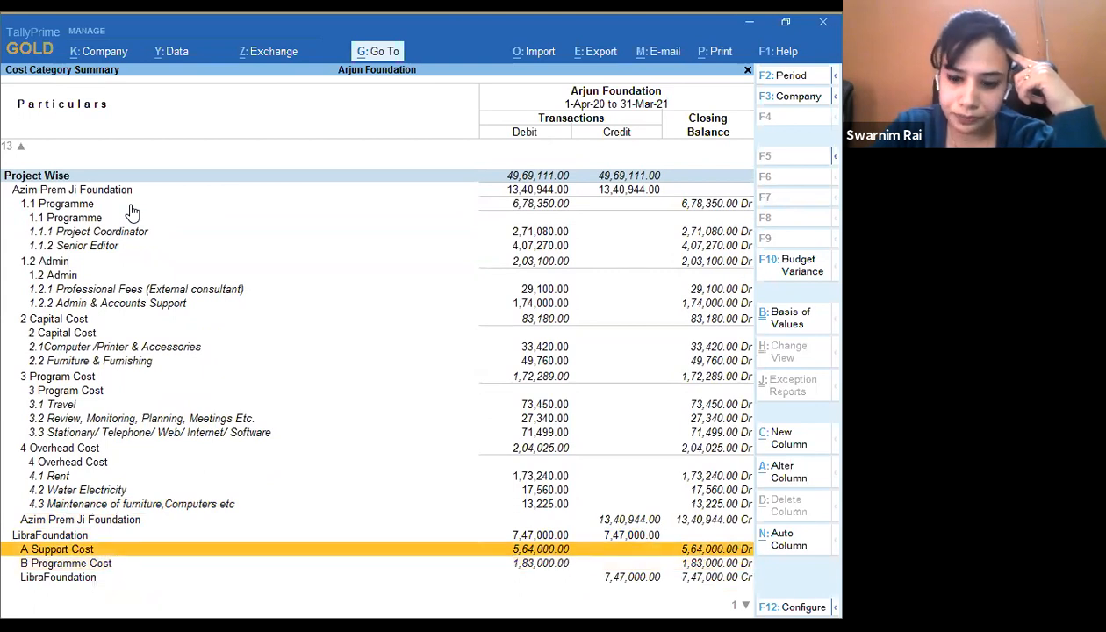
# - Expand A Support Cost and review its cost centres from A.1 Salary & Benefits to A.4 Audit, Evaluation and Learning
pyautogui.hotkey('shift', 'Return')
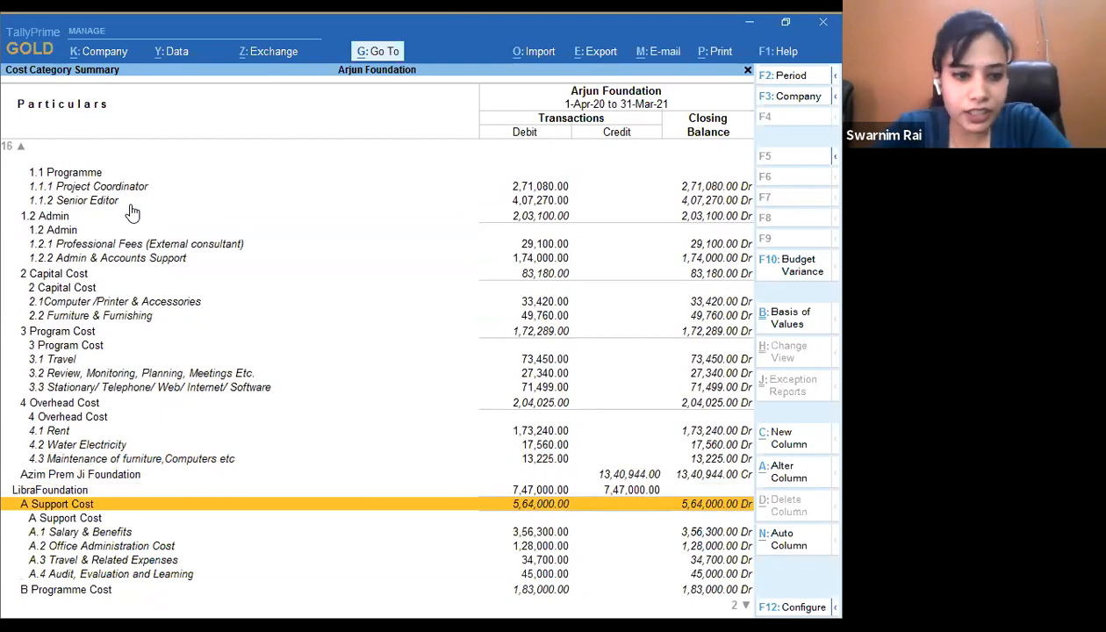
pyautogui.press('Down')
pyautogui.press('Down')
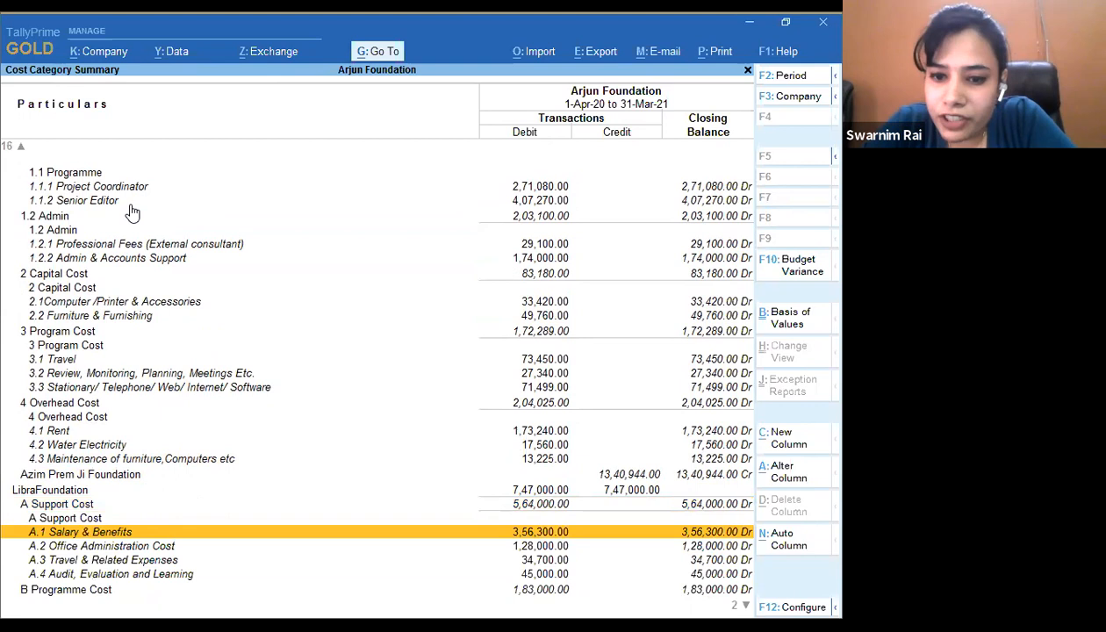
pyautogui.press('Down')
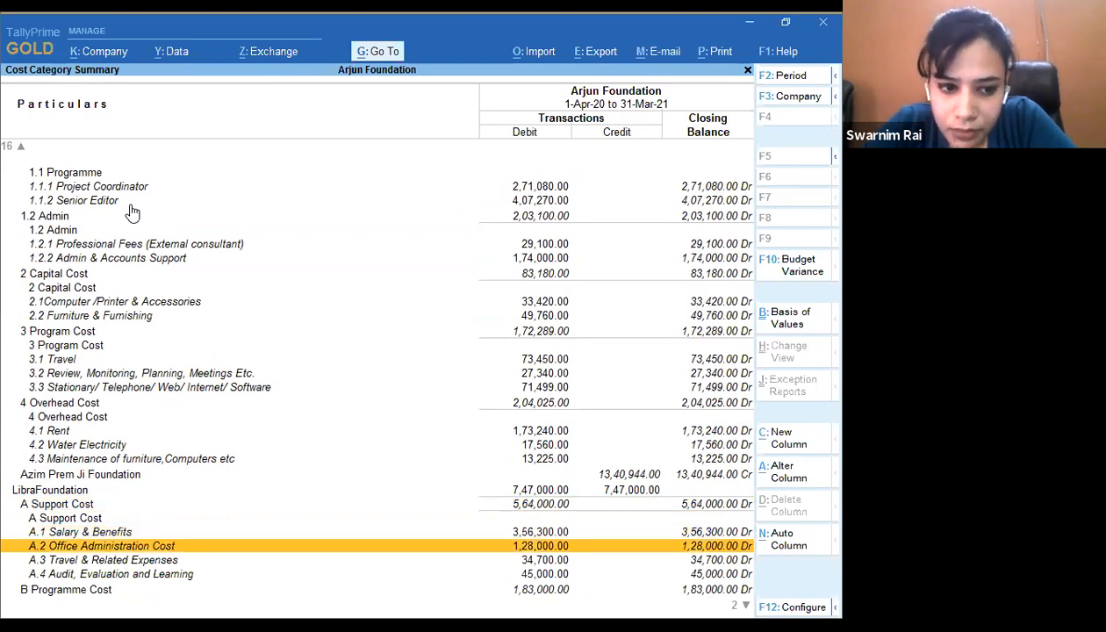
pyautogui.press('Down')
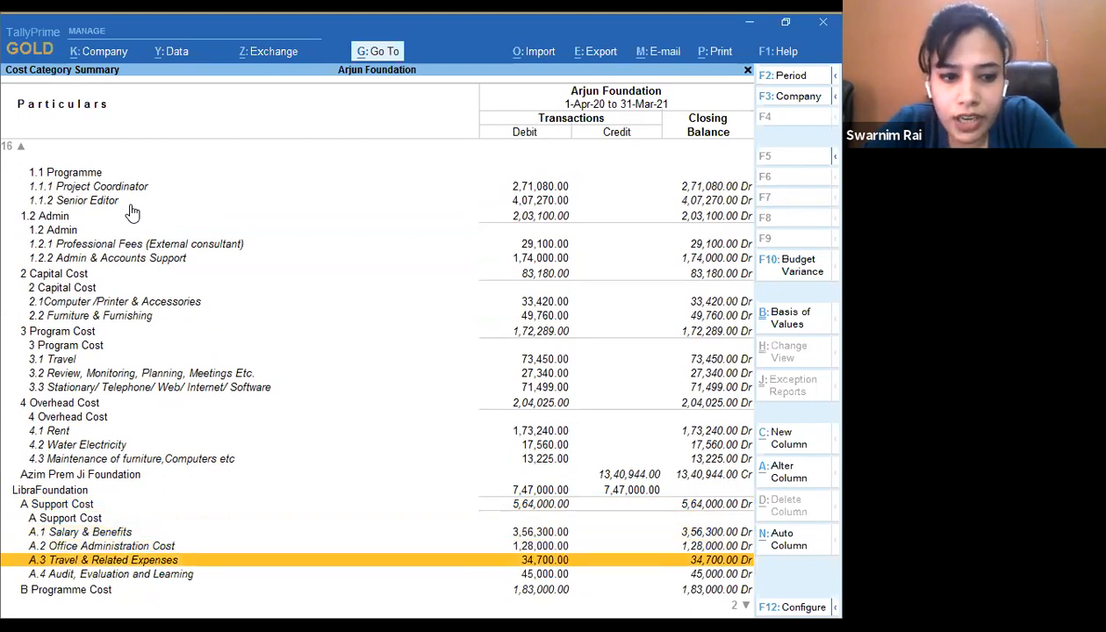
pyautogui.press('Down')
pyautogui.press('Down')
pyautogui.press('Down')
pyautogui.press('Down')
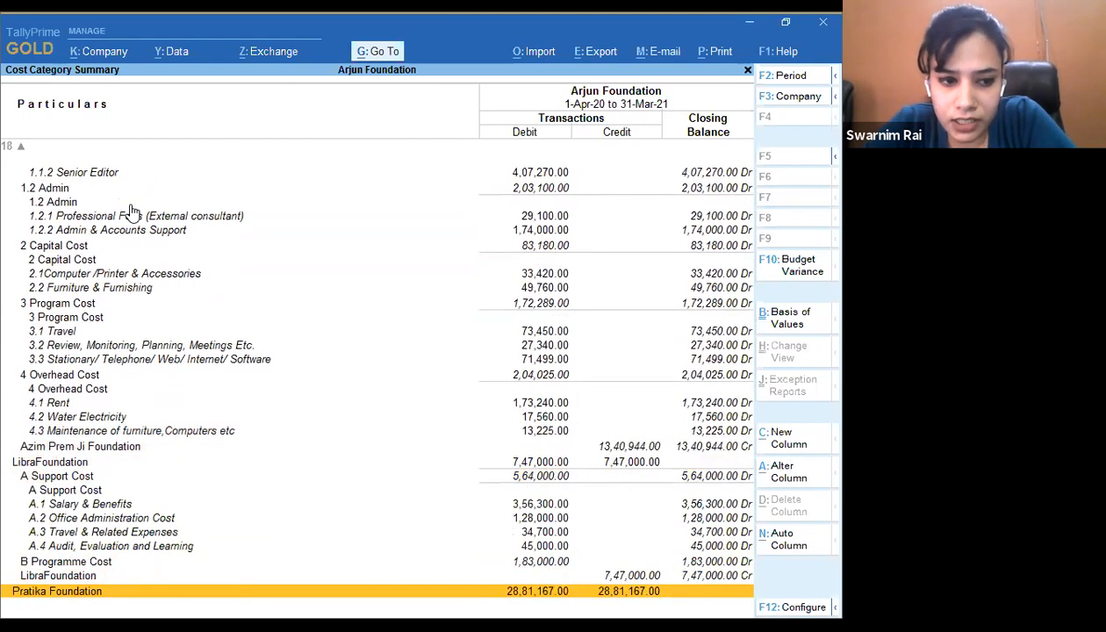
pyautogui.press('Up')
pyautogui.press('Up')
pyautogui.press('Up')
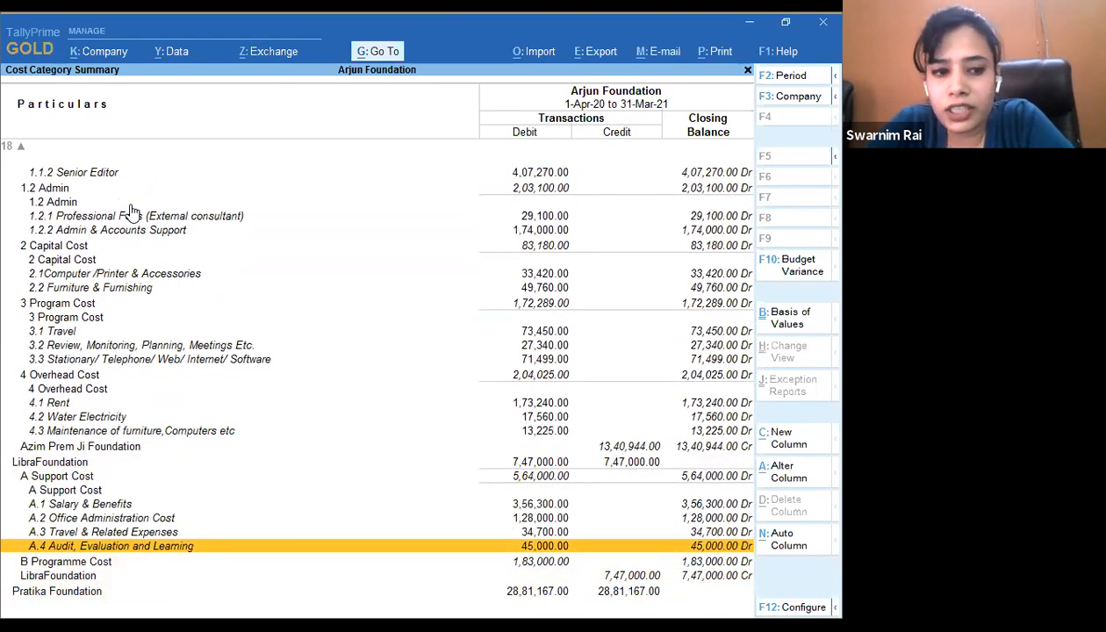
# - Expand B Programme Cost under LibraFoundation and review its outcome-wise training and capacity building cost centres
pyautogui.press('Down')
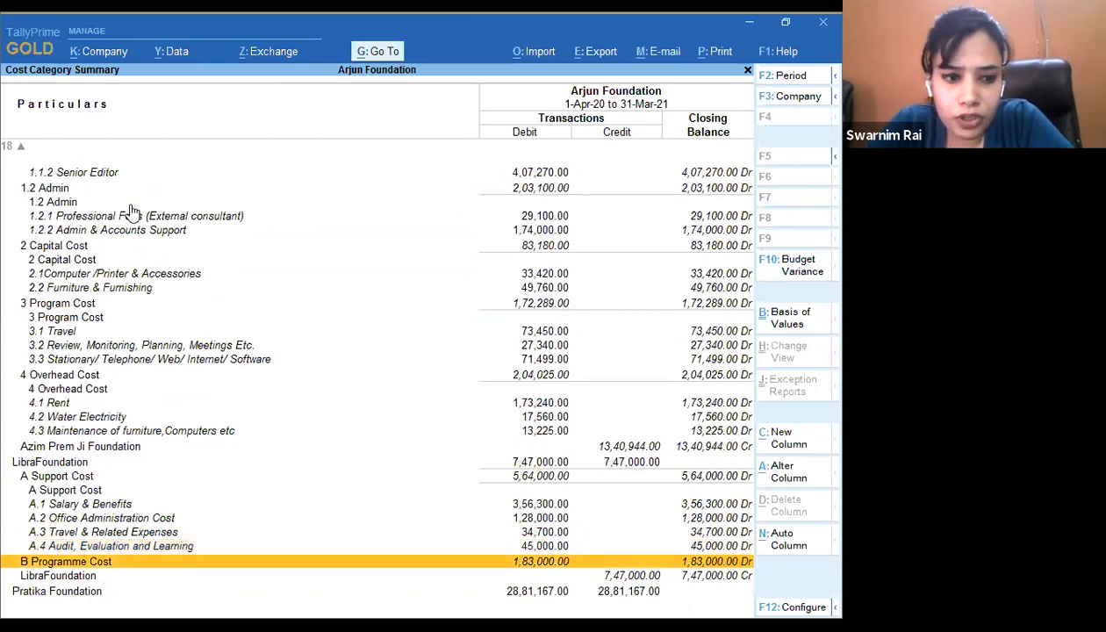
pyautogui.hotkey('shift', 'Return')
pyautogui.press('Down')
pyautogui.press('Down')
pyautogui.press('Down')
pyautogui.press('Down')
pyautogui.press('Down')
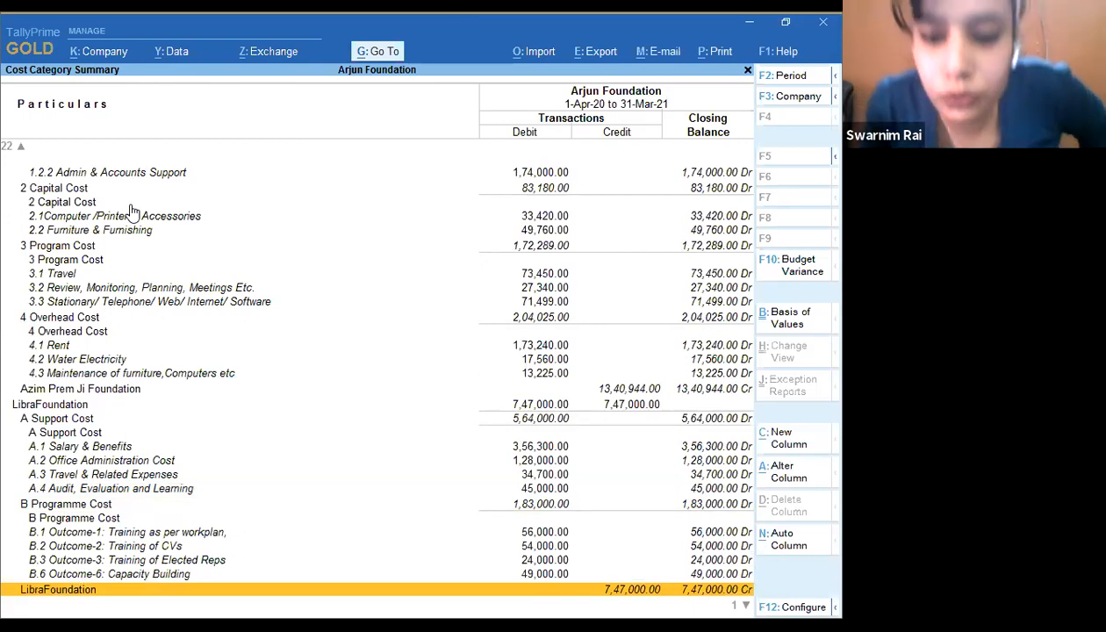
# - Expand Pratika Foundation and review its two projects, Educate Society and Livelihood Project
pyautogui.press('Down')
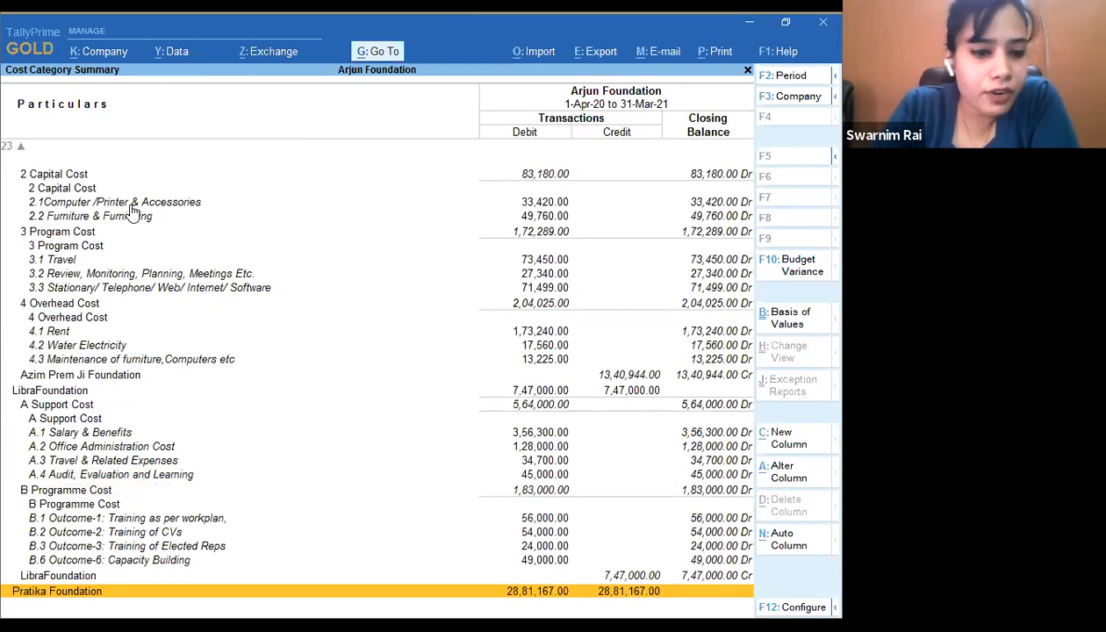
pyautogui.press('Down')
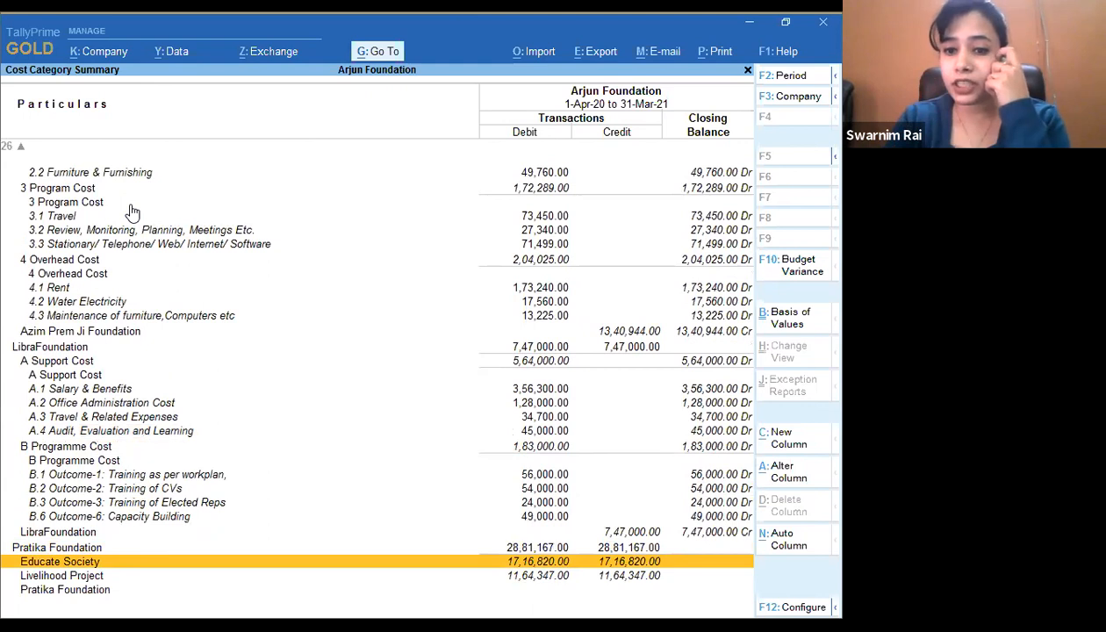
pyautogui.press('Up')
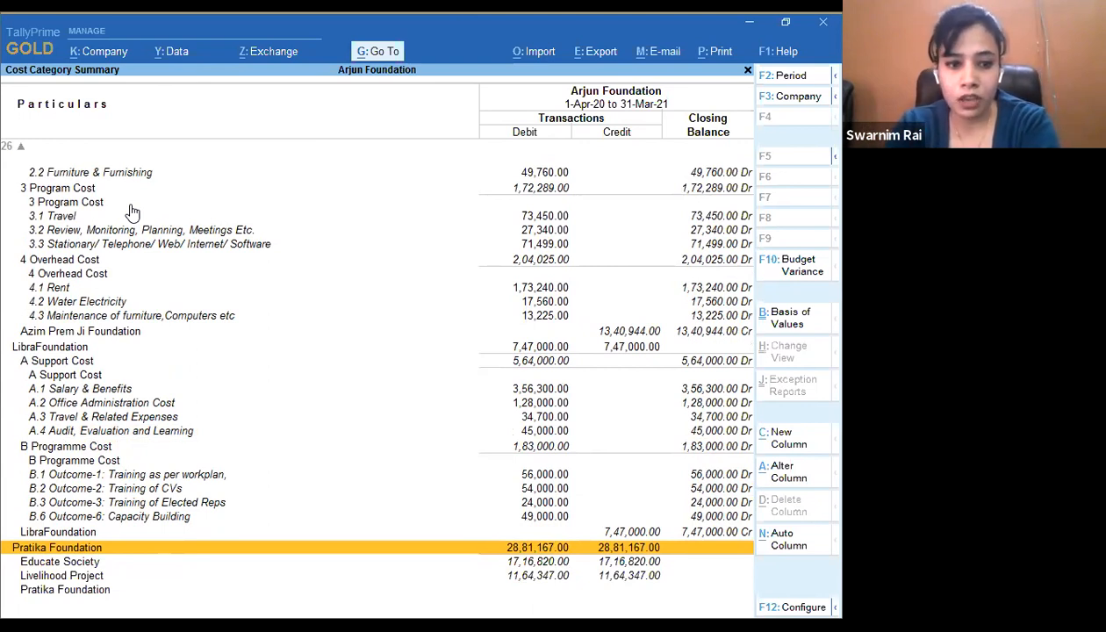
pyautogui.press('Down')
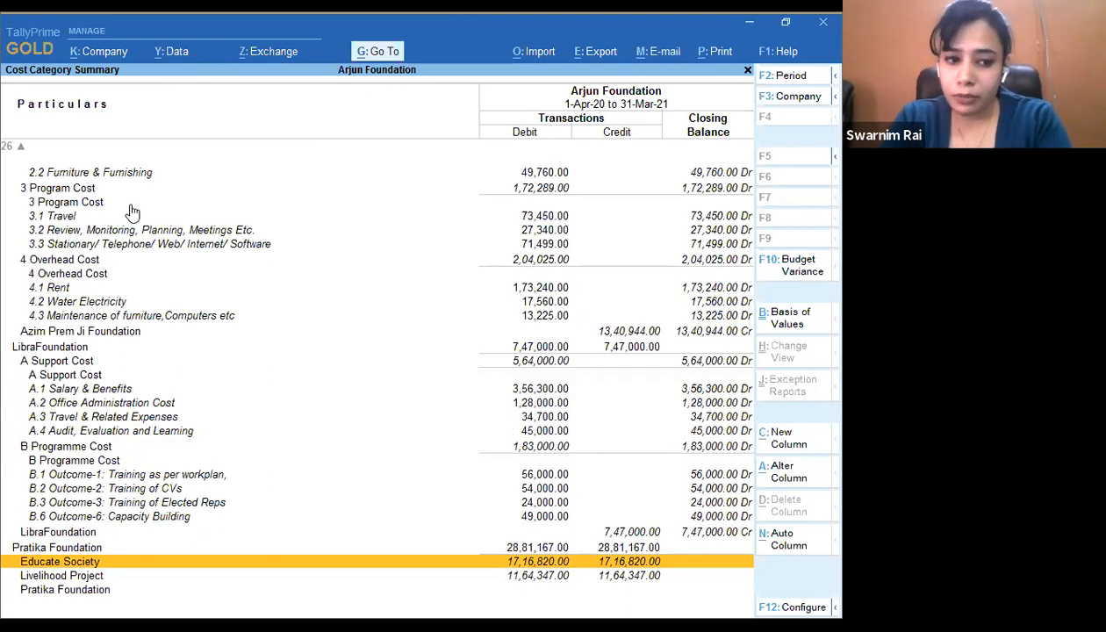
pyautogui.press('Down')
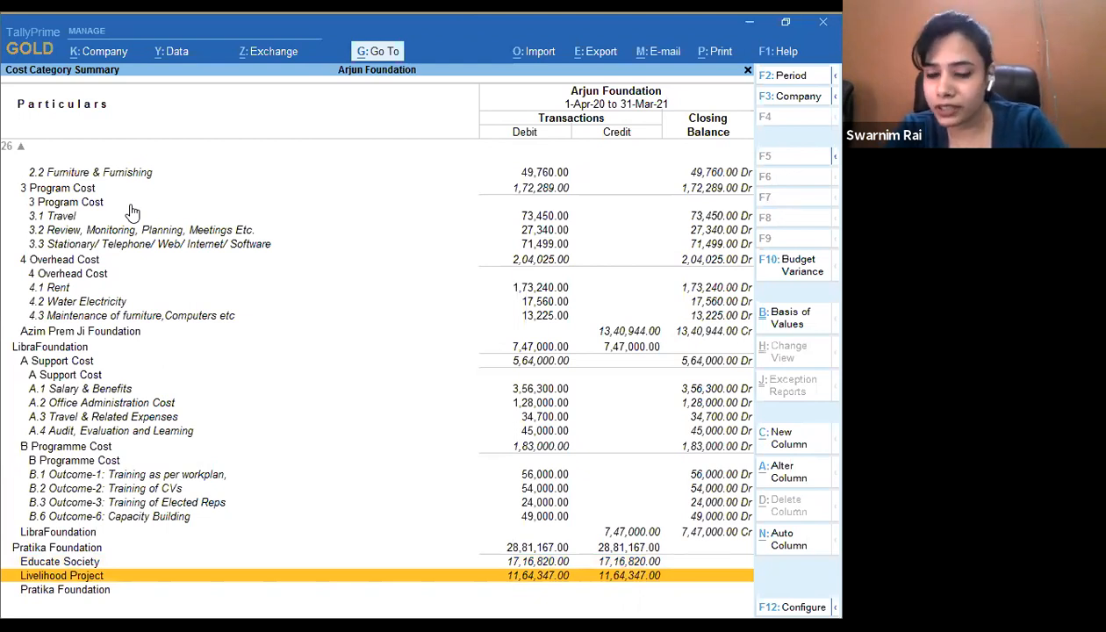
pyautogui.press('Up')
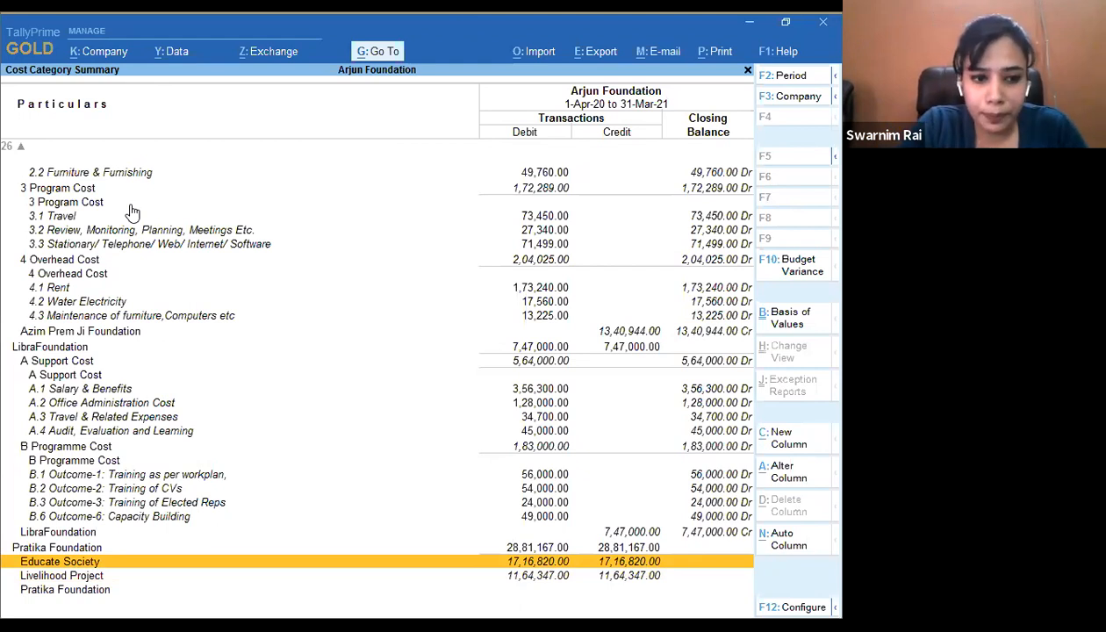
# - Expand Educate Society and review its cost heads from ES 1 Person Power to ES 4 Overhead Cost
pyautogui.hotkey('shift', 'Return')
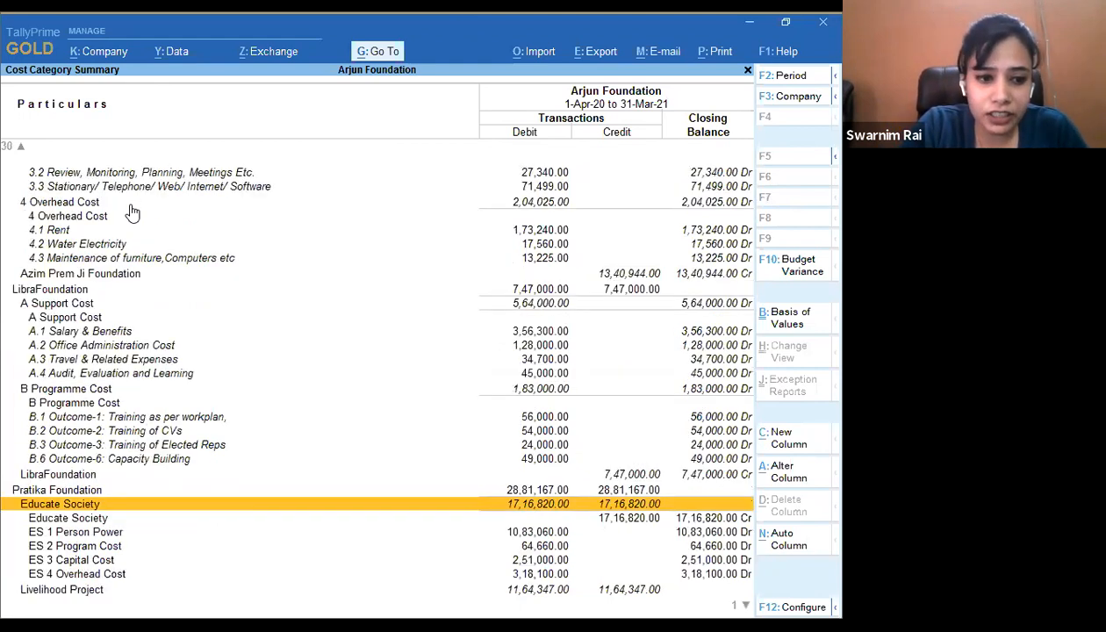
pyautogui.press('Down')
pyautogui.press('Down')
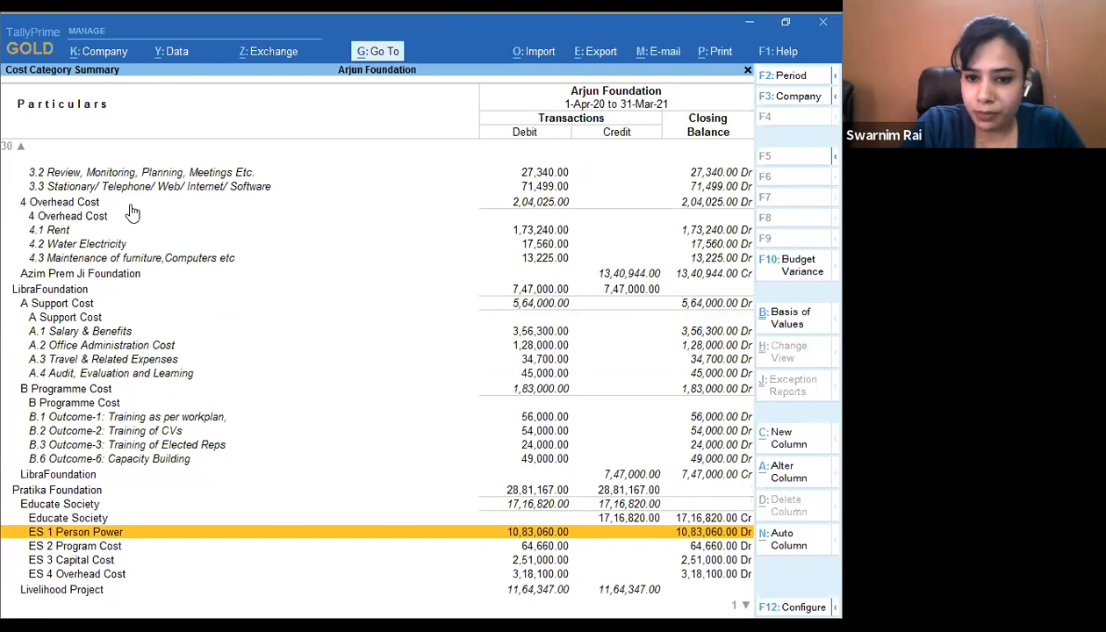
pyautogui.press('Down')
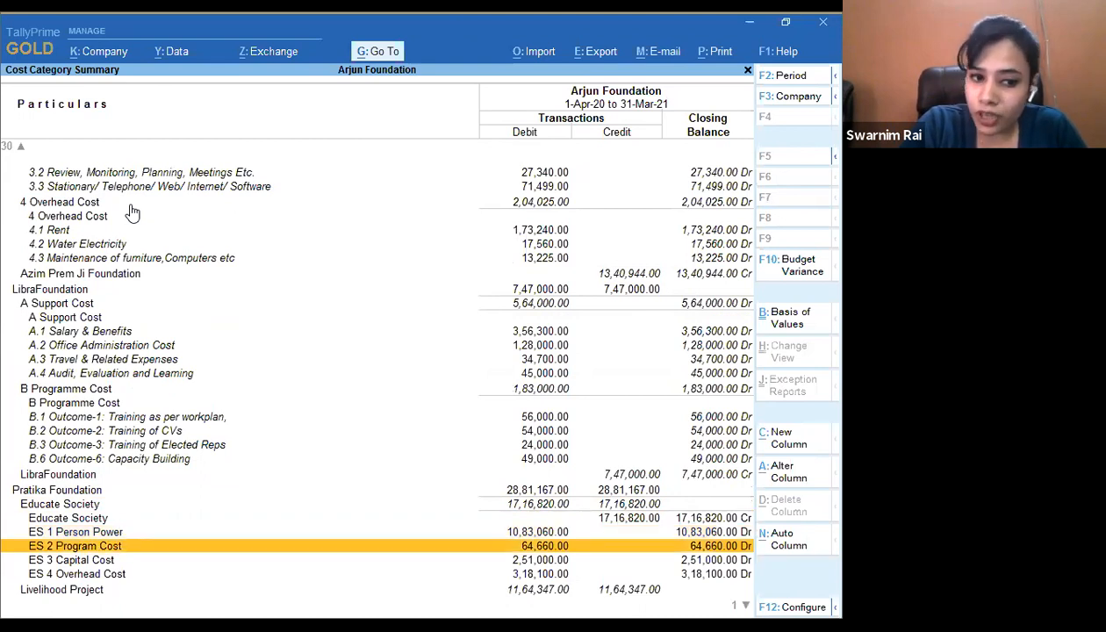
pyautogui.press('Down')
pyautogui.press('Down')
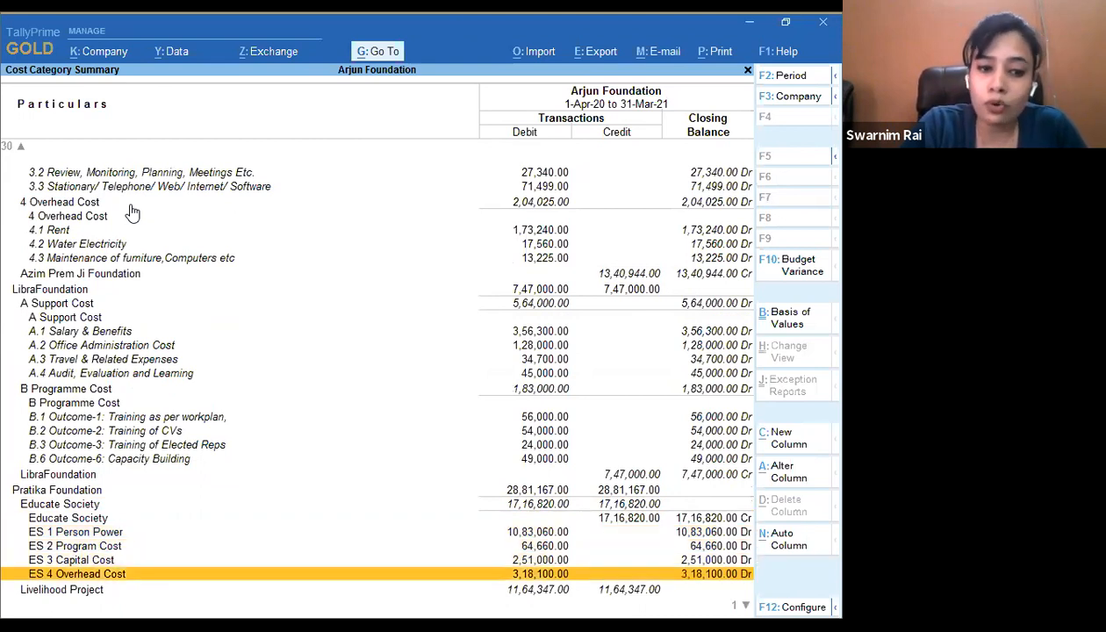
# - Expand ES 1 Person Power, review its cost centres ES 1.1 to ES 1.4, and look through the remaining Pratika Foundation rows
pyautogui.press('Up')
pyautogui.press('Up')
pyautogui.press('Up')
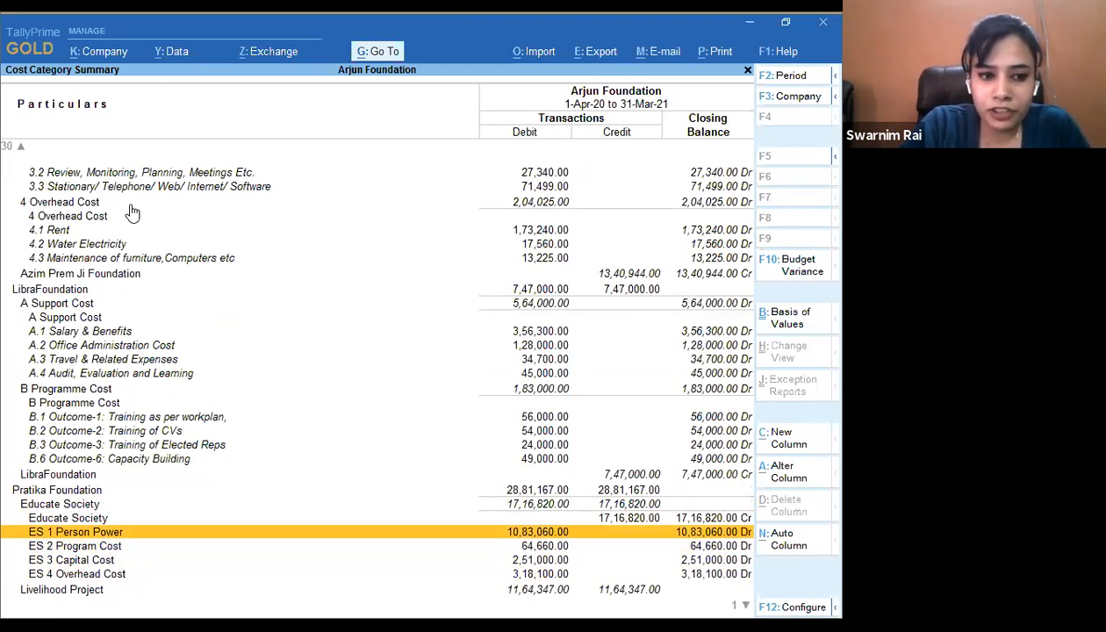
pyautogui.hotkey('shift', 'Return')
pyautogui.press('Down')
pyautogui.press('Down')
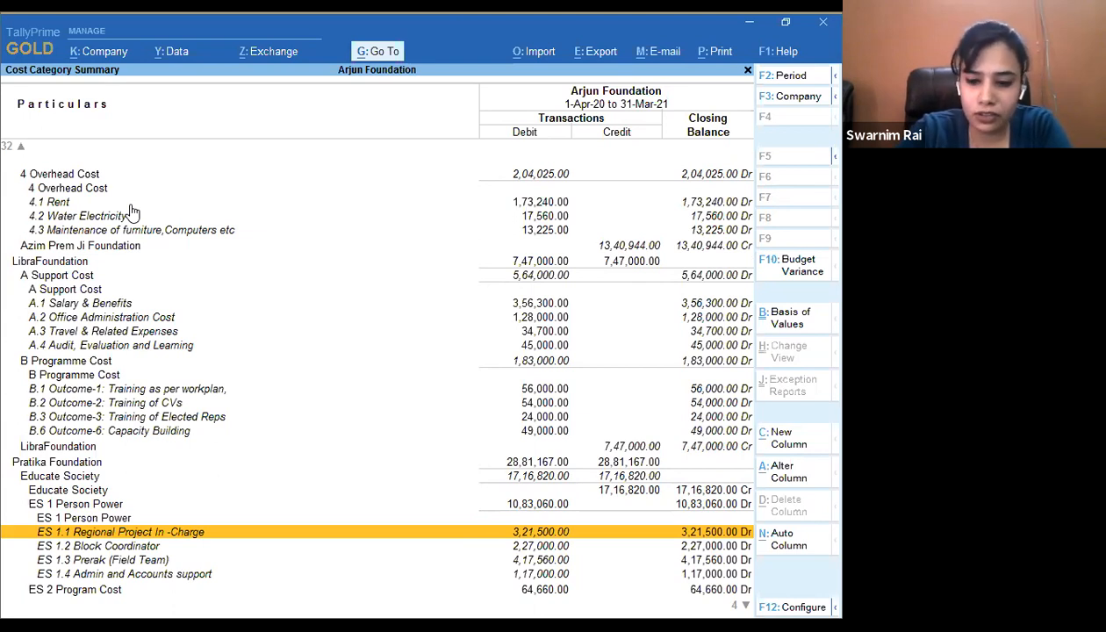
pyautogui.press('Down')
pyautogui.press('Down')
pyautogui.press('Down')
pyautogui.press('Down')
pyautogui.press('Down')
pyautogui.press('Down')
pyautogui.press('Down')
pyautogui.press('Down')
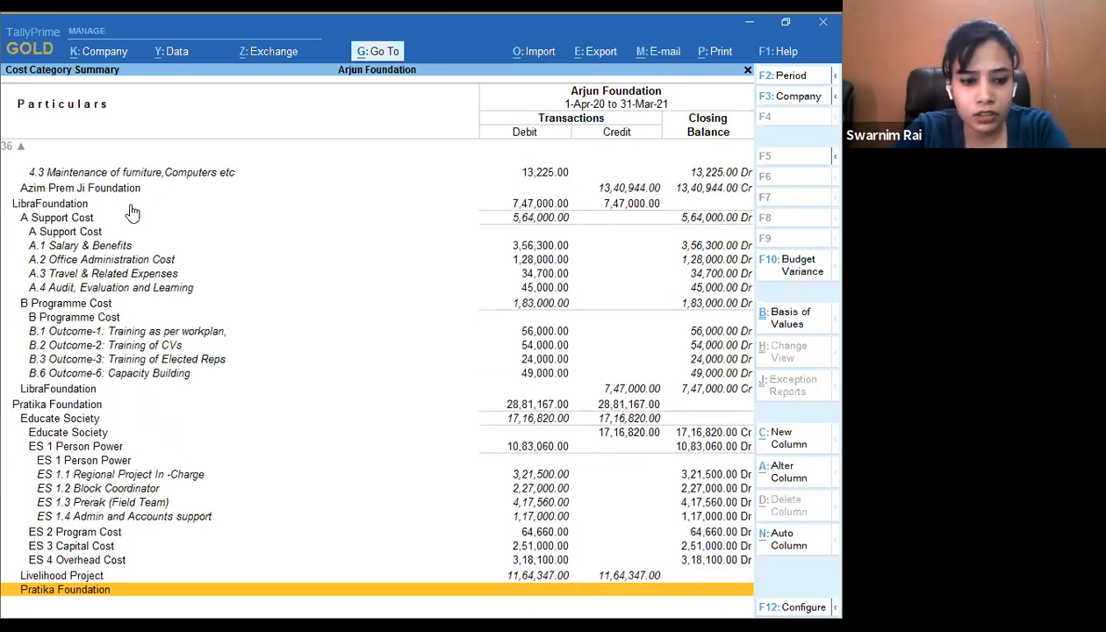
# - Open the Cost Centre Break-up report for Azim Prem Ji Foundation and review its Fixed Assets, Direct Incomes and Indirect Expenses
pyautogui.press('Escape')
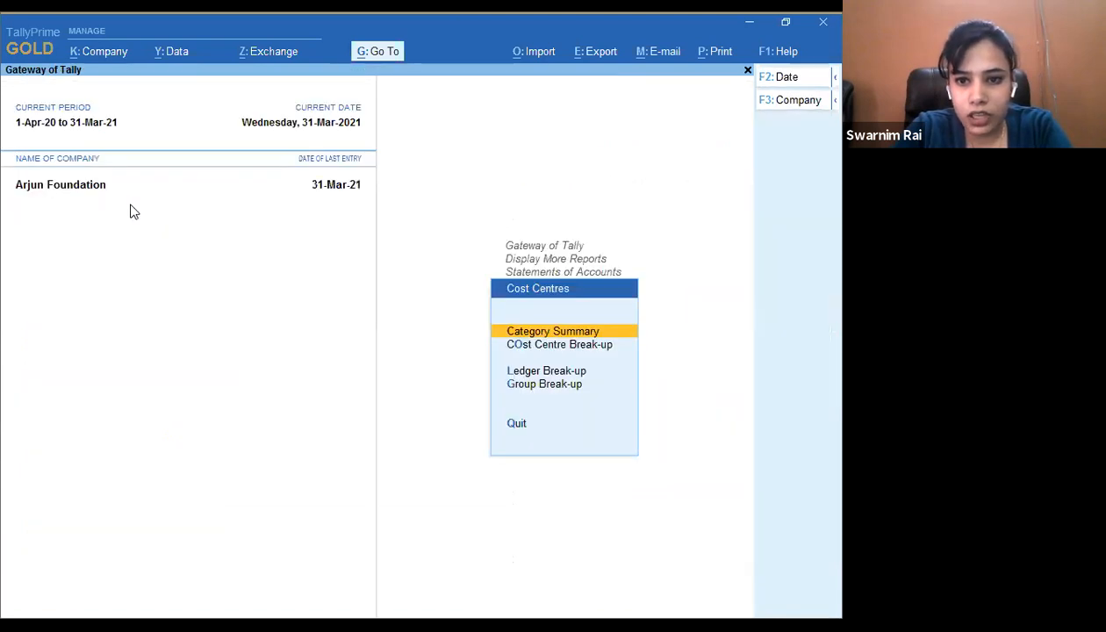
pyautogui.press('Down')
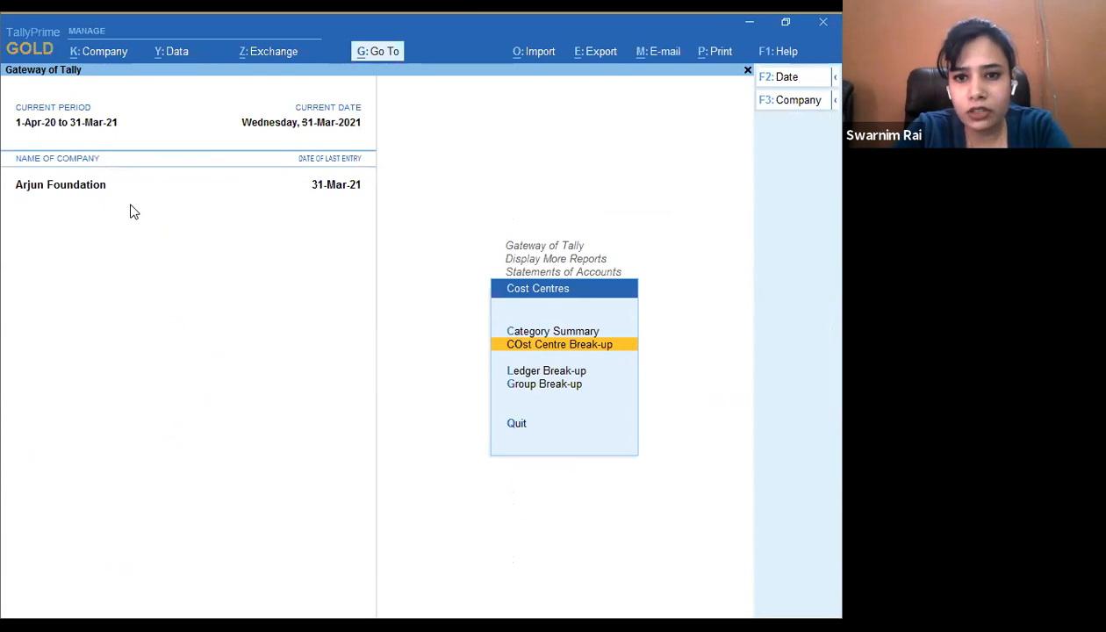
pyautogui.press('Return')
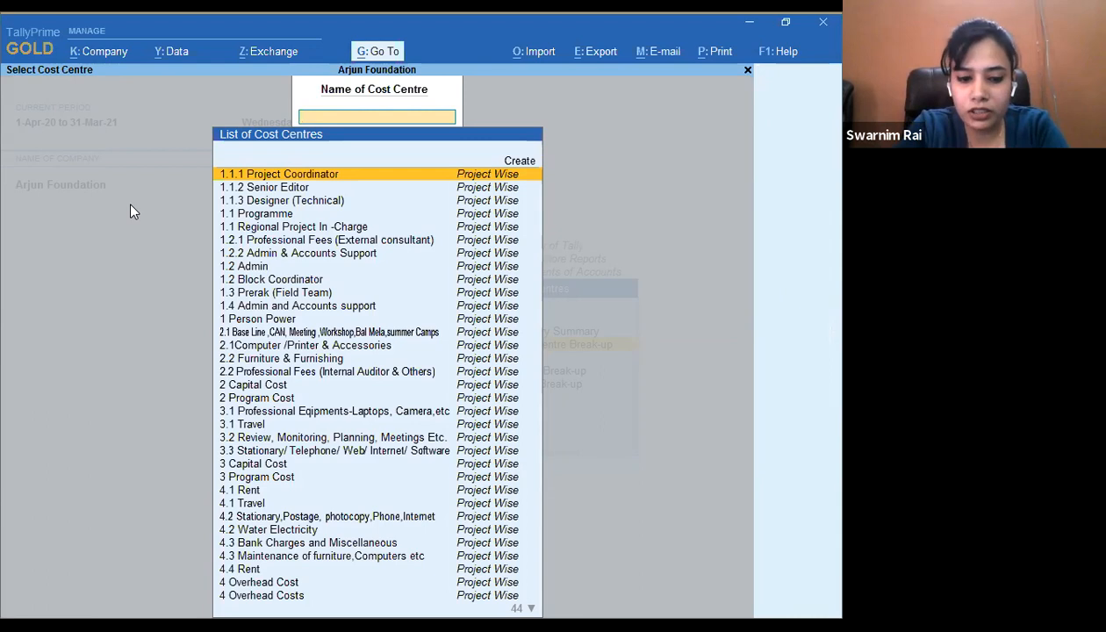
pyautogui.write('Az')
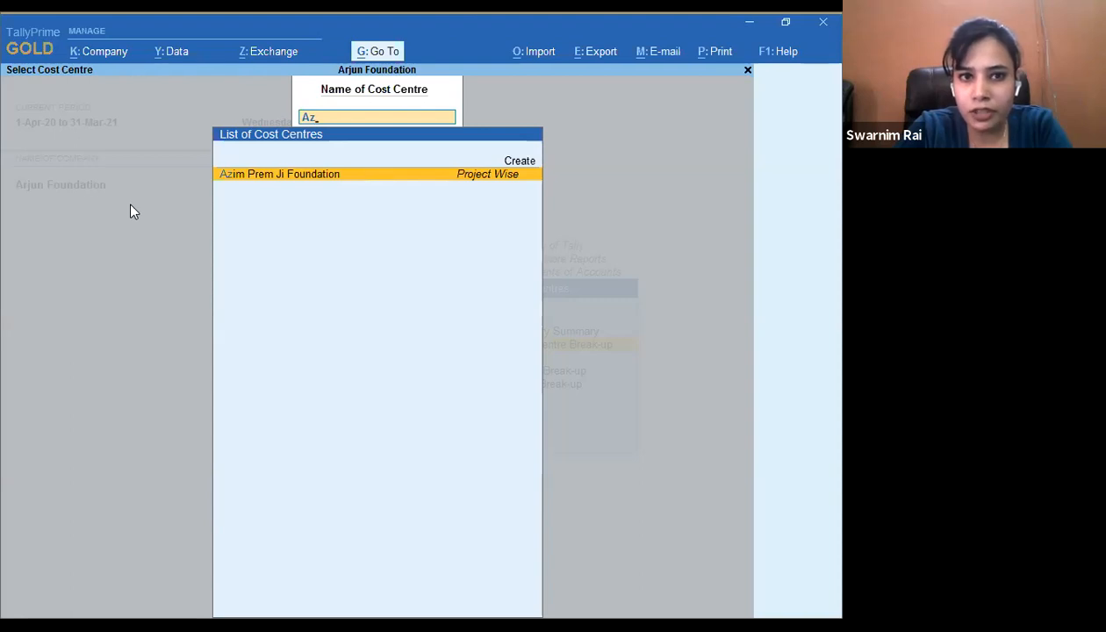
pyautogui.press('Return')
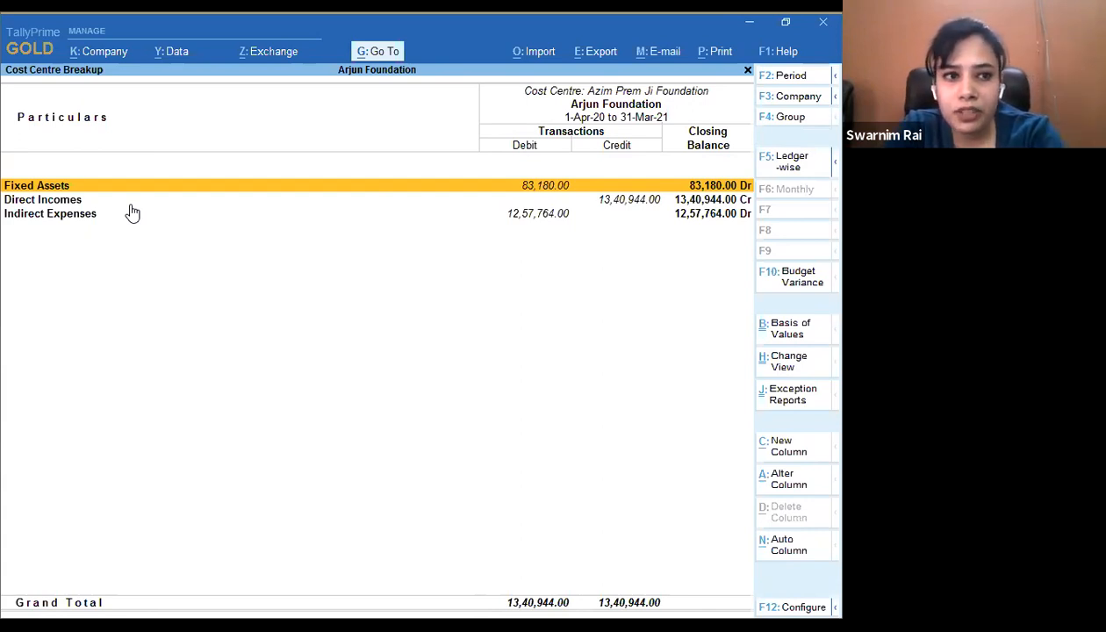
pyautogui.press('Down')
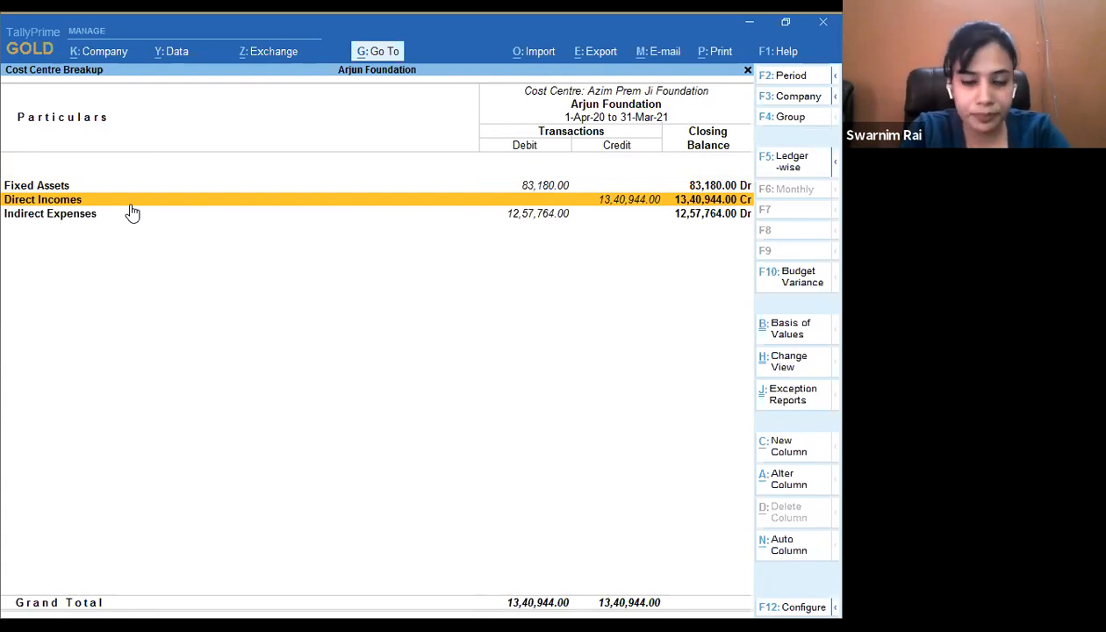
pyautogui.click(132, 213)
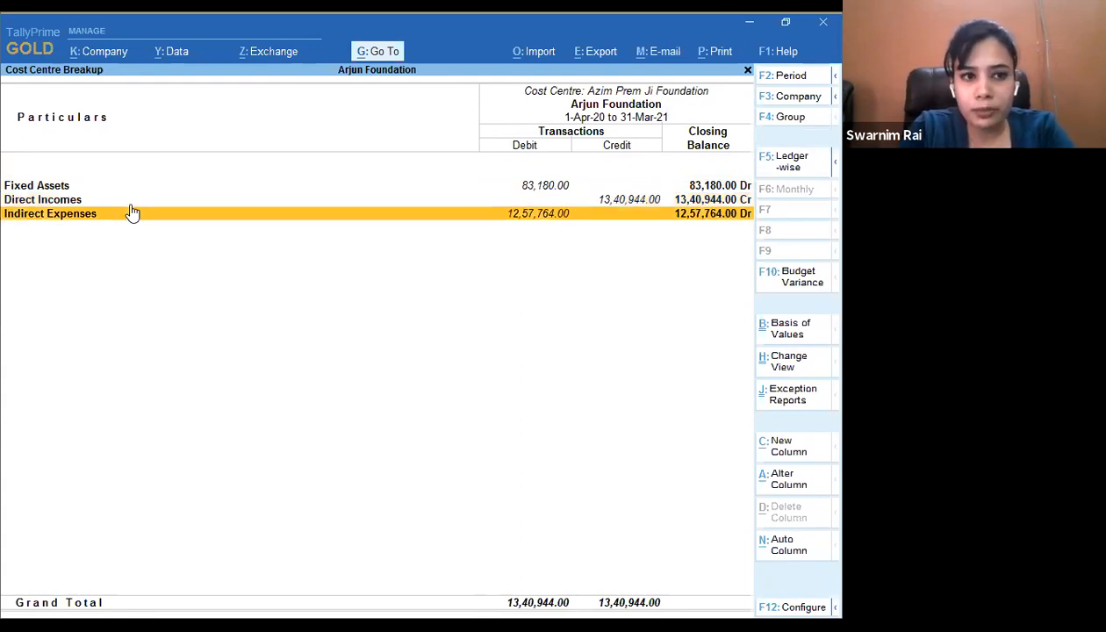
# - Drill down from Indirect Expenses into Azim Prem Ji Foundation and expand the 1.1 Programme cost head
pyautogui.click(132, 214)
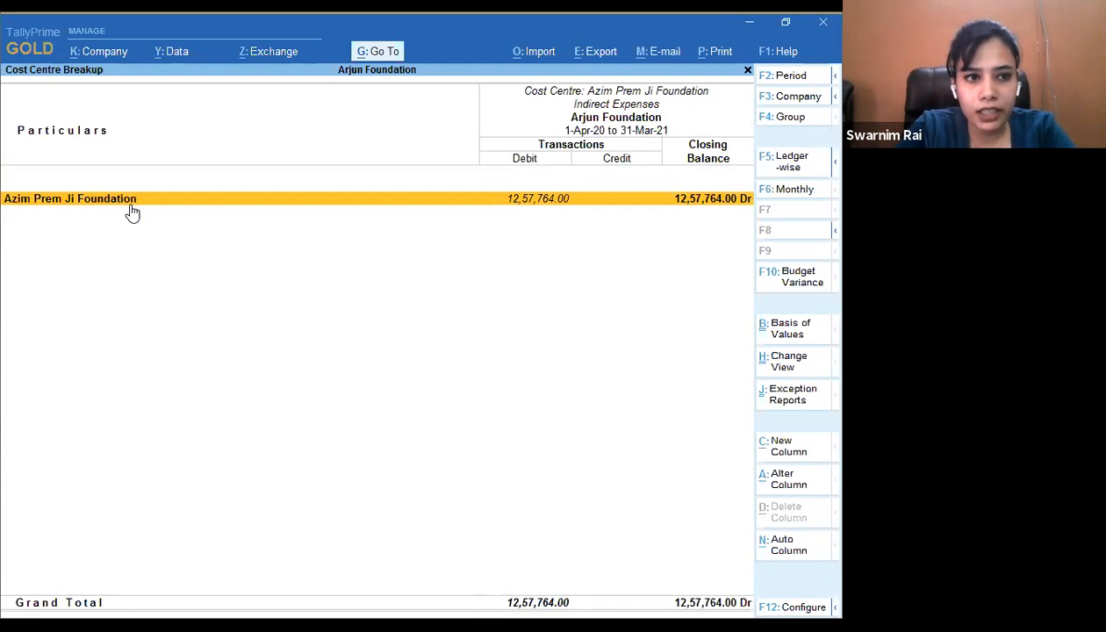
pyautogui.click(132, 213)
pyautogui.press('Down')
pyautogui.press('Up')
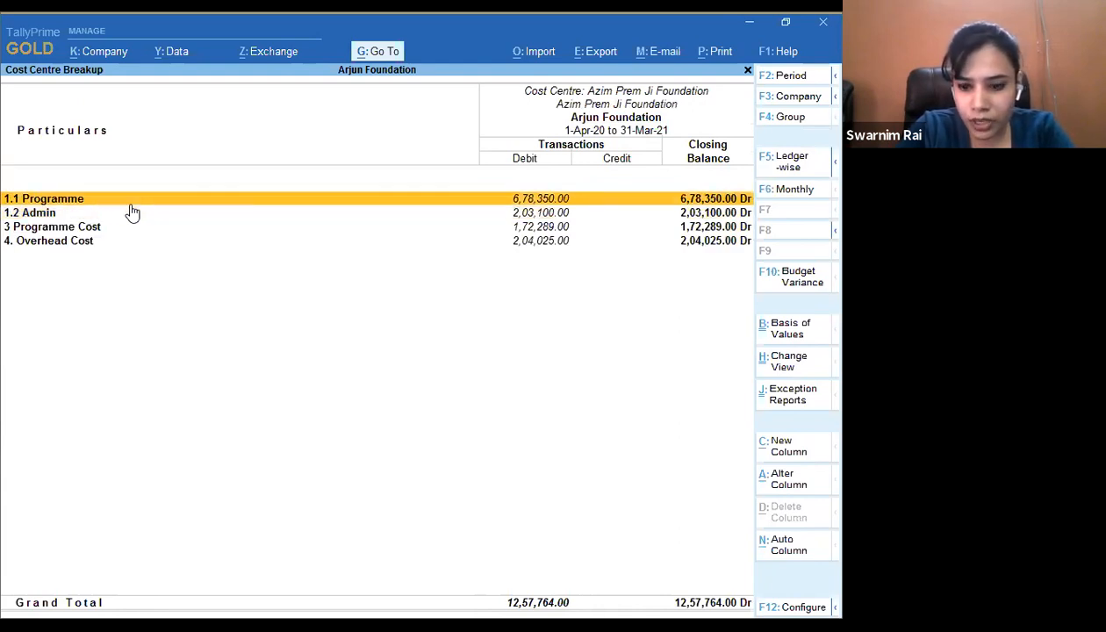
pyautogui.press('Return')
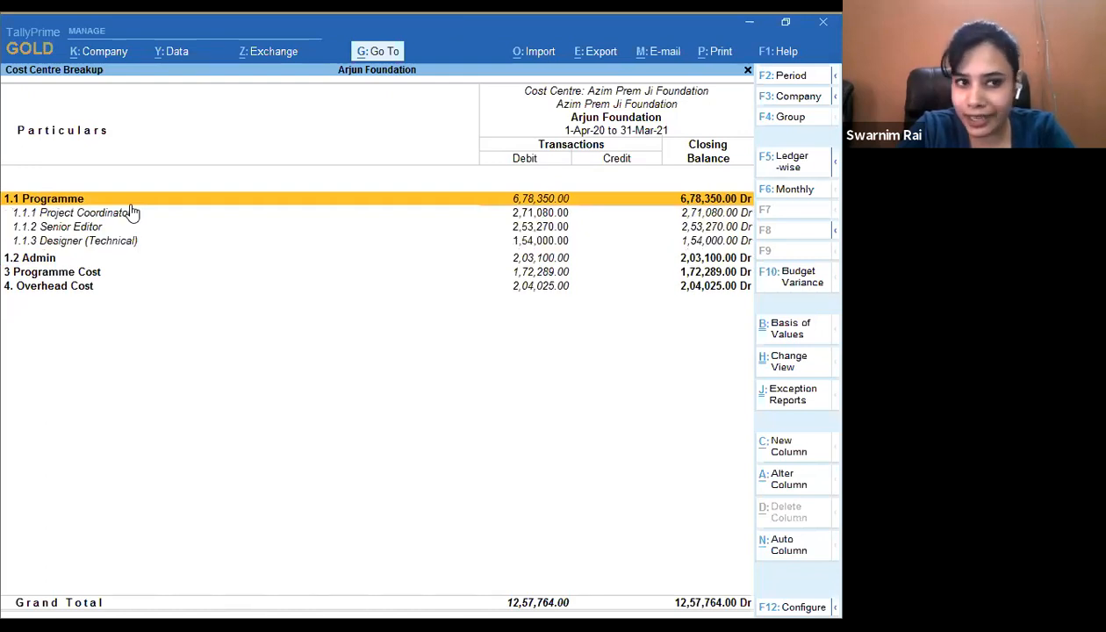
# - Expand 1.2 Admin, 3 Programme Cost and 4. Overhead Cost to review the ledgers under each cost head
pyautogui.press('Down')
pyautogui.press('Down')
pyautogui.press('Down')
pyautogui.press('Down')
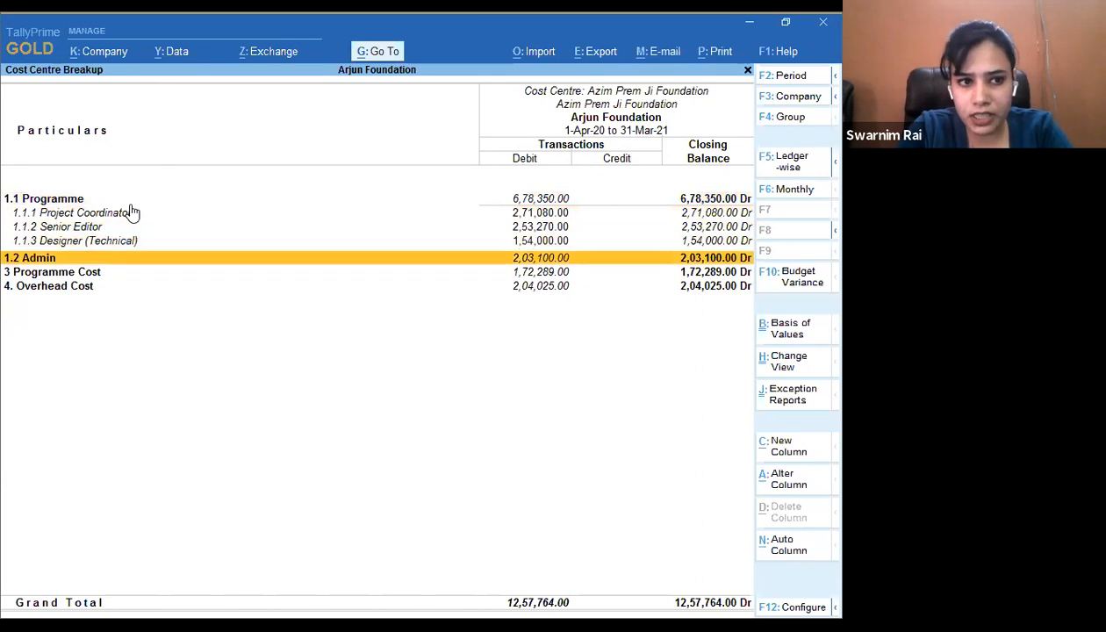
pyautogui.press('Return')
pyautogui.press('Down')
pyautogui.press('Down')
pyautogui.press('Down')
pyautogui.press('Return')
pyautogui.press('Down')
pyautogui.press('Down')
pyautogui.press('Down')
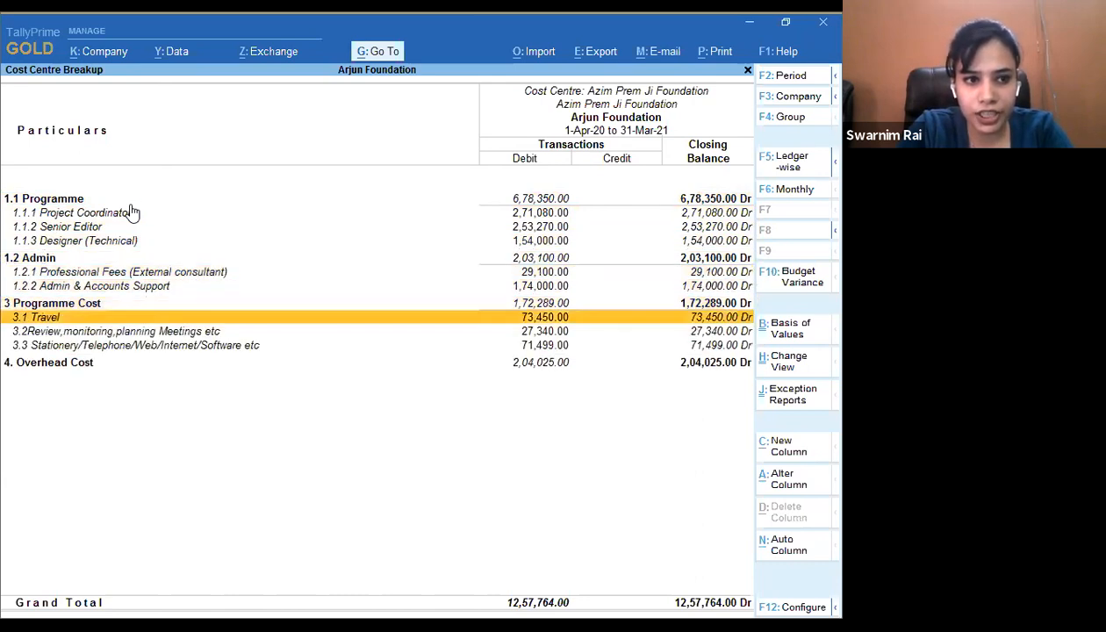
pyautogui.press('Down')
pyautogui.press('Return')
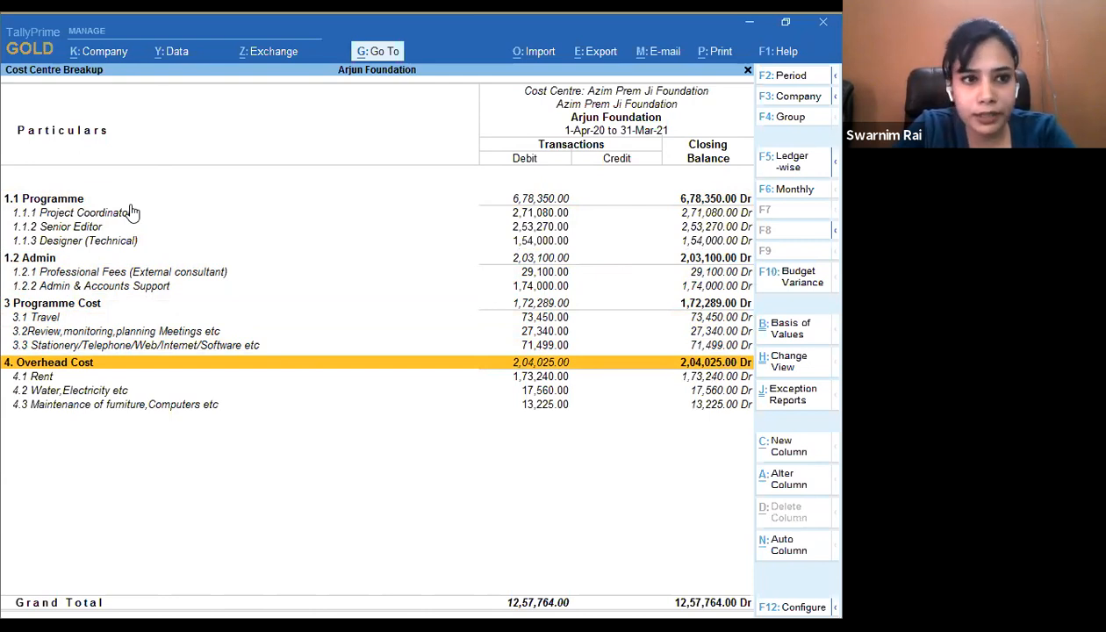
# - Close the cost centre reports back to the Gateway of Tally and switch to the Group Creation slide
pyautogui.press('Escape')
pyautogui.press('Escape')
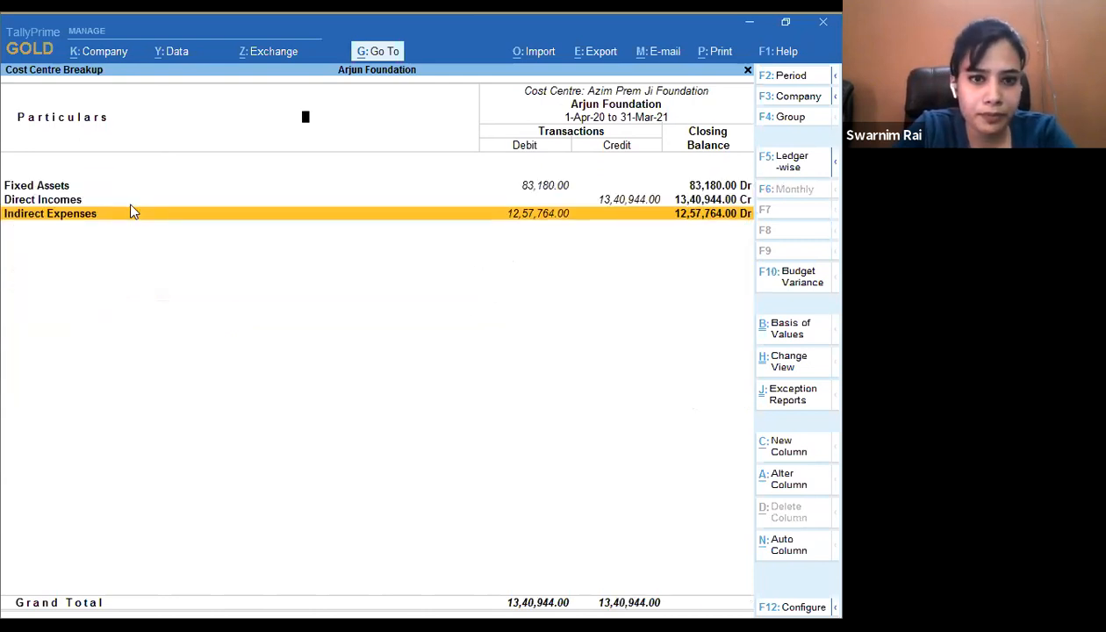
pyautogui.press('Escape')
pyautogui.press('Escape')
pyautogui.press('Escape')
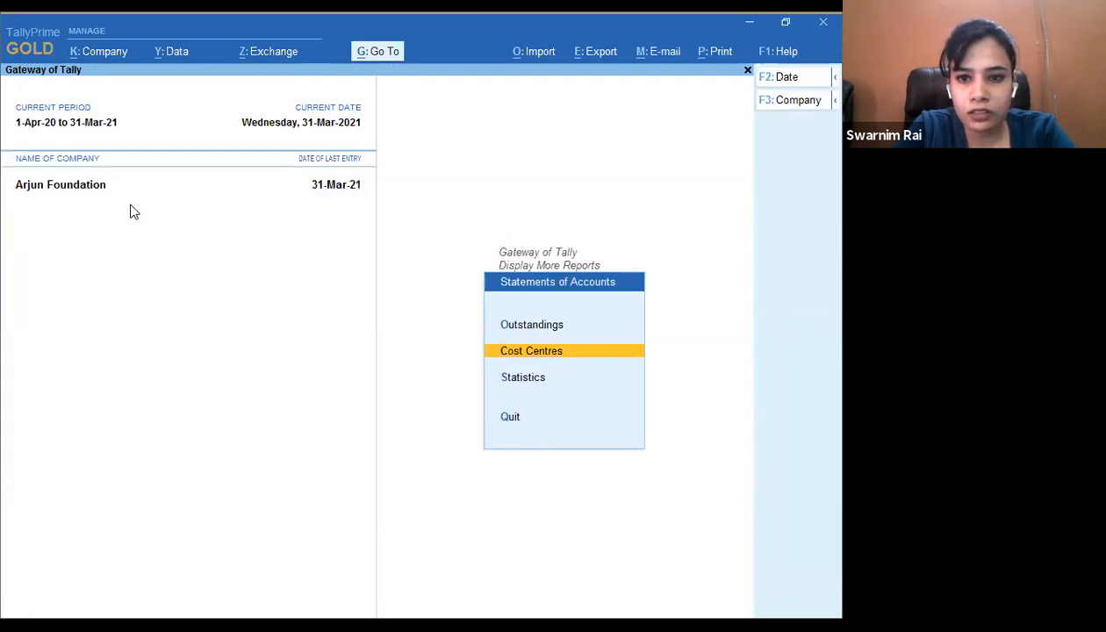
pyautogui.press('Escape')
pyautogui.press('Escape')
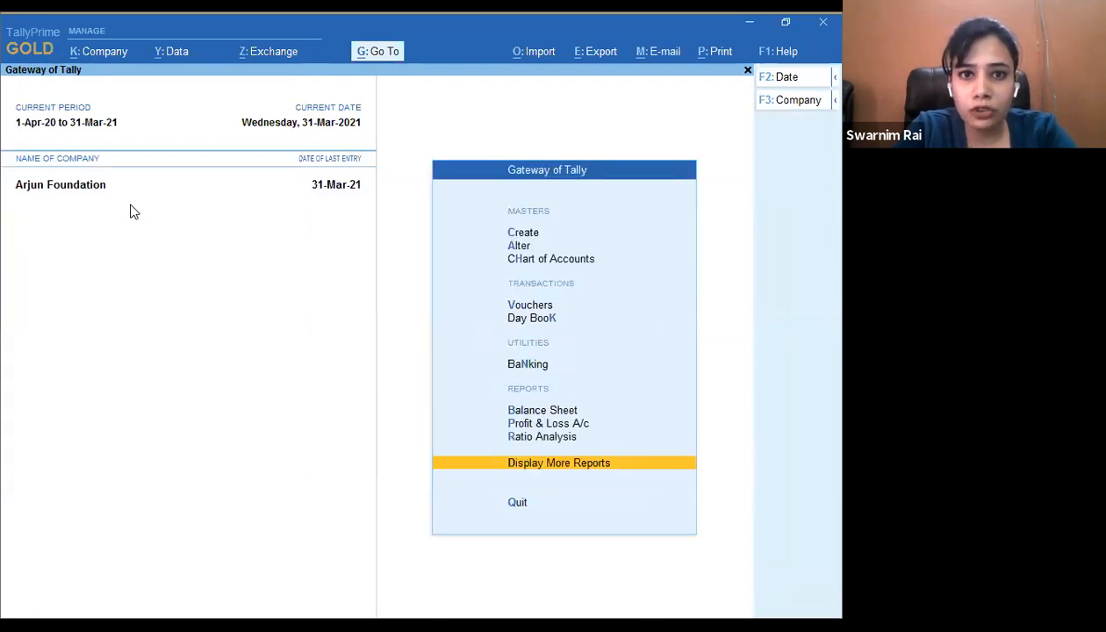
pyautogui.press('Escape')
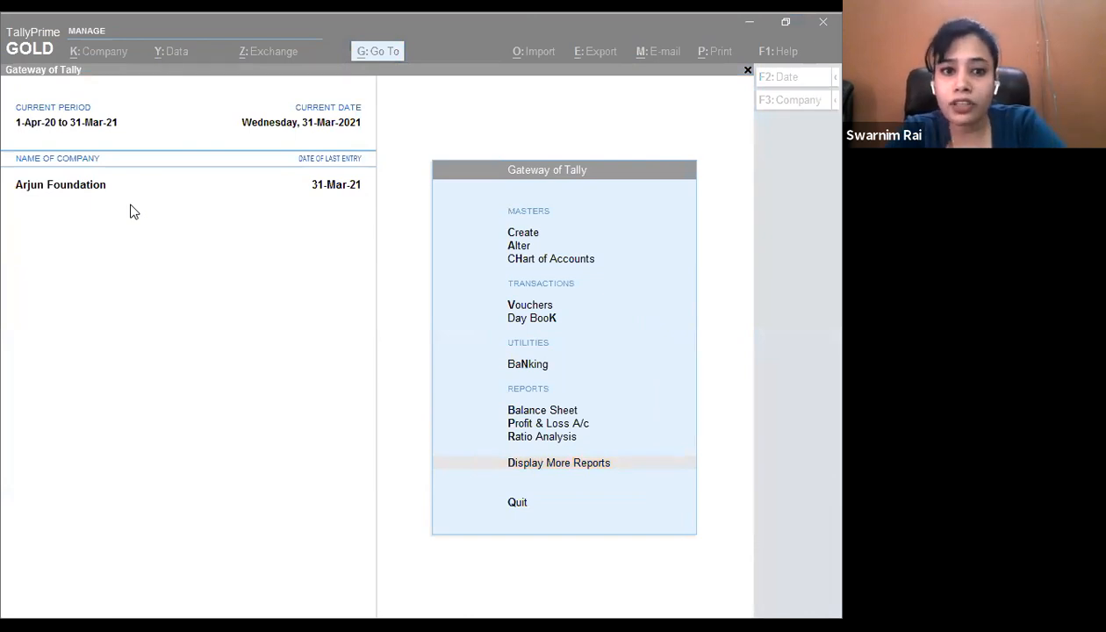
pyautogui.hotkey('alt', 'Tab')
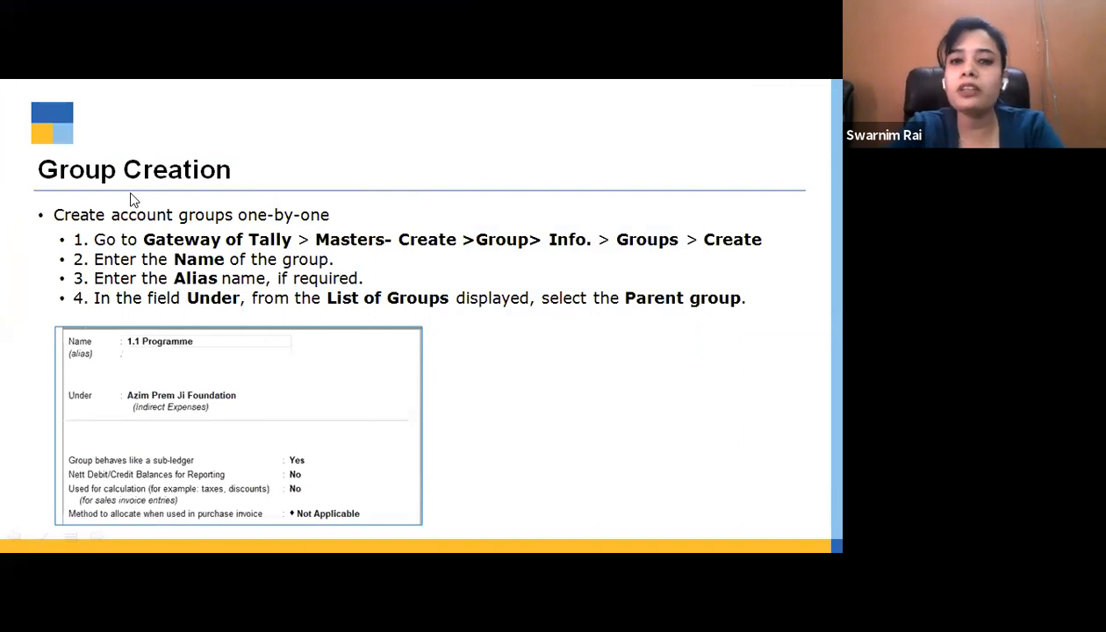
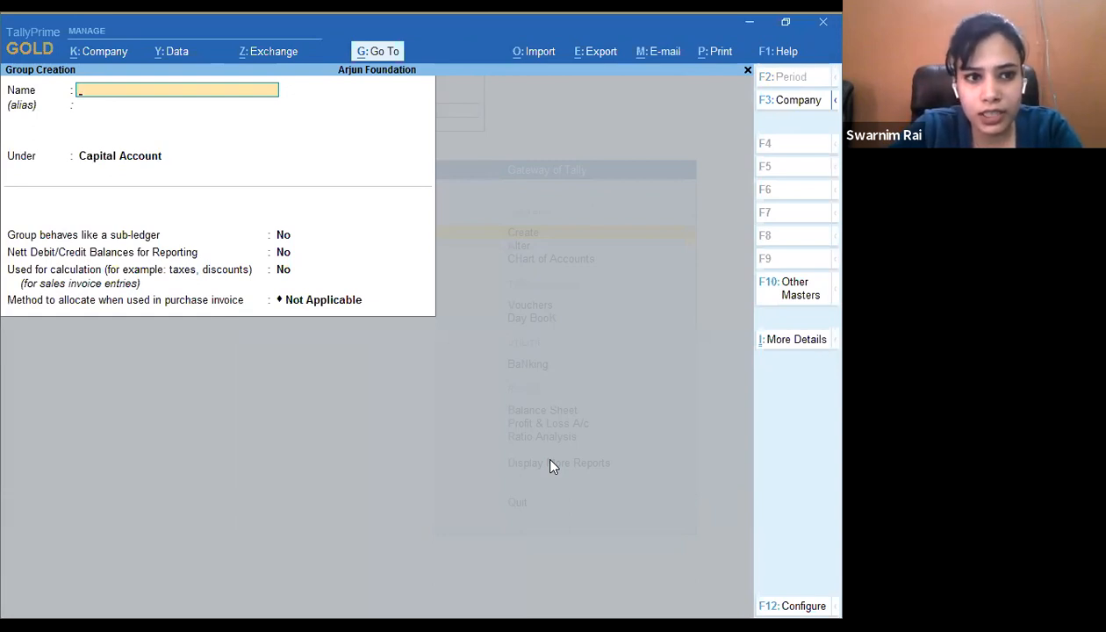
# - Leave the blank group creation form and open the list of groups in the Chart of Accounts
pyautogui.press('Escape')
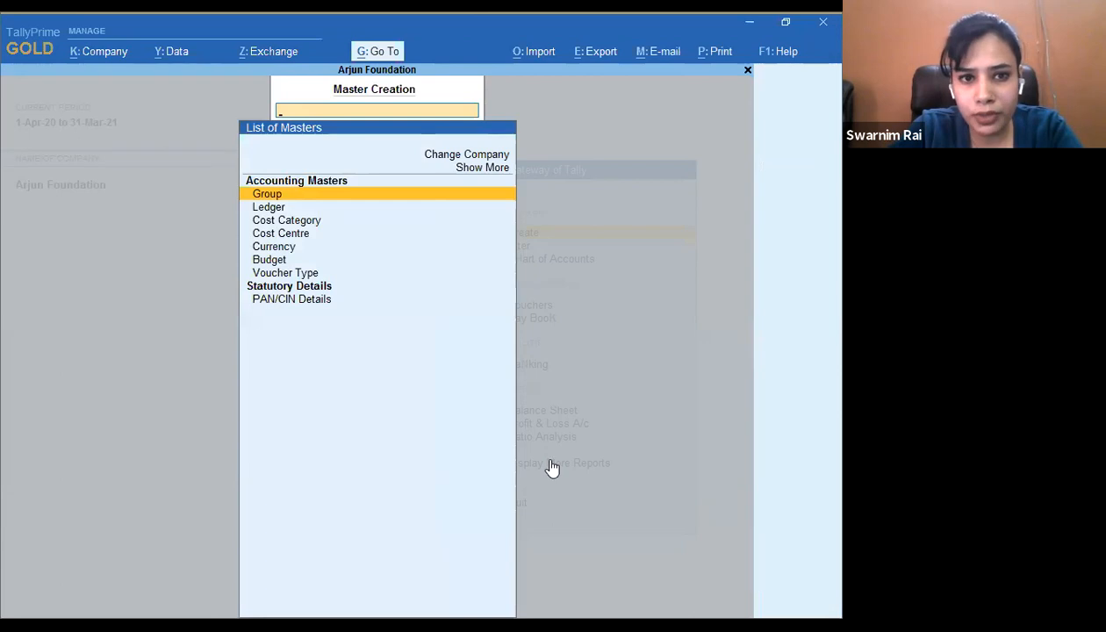
pyautogui.press('Escape')
pyautogui.press('Down')
pyautogui.press('Down')
pyautogui.press('Up')
pyautogui.press('Down')
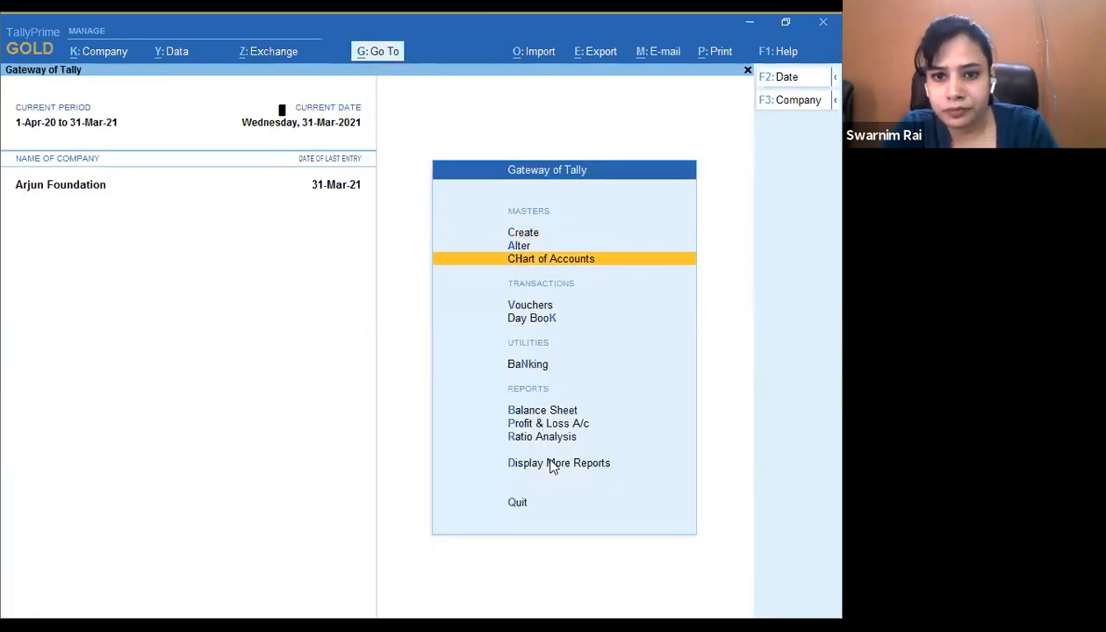
pyautogui.press('Return')
pyautogui.press('Up')
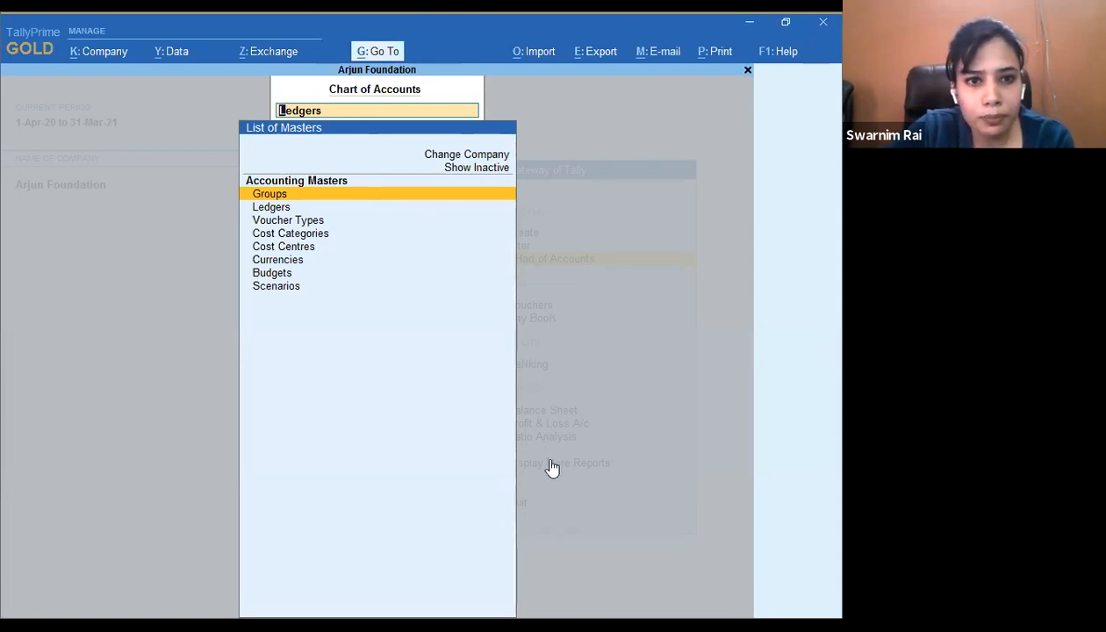
pyautogui.press('Return')
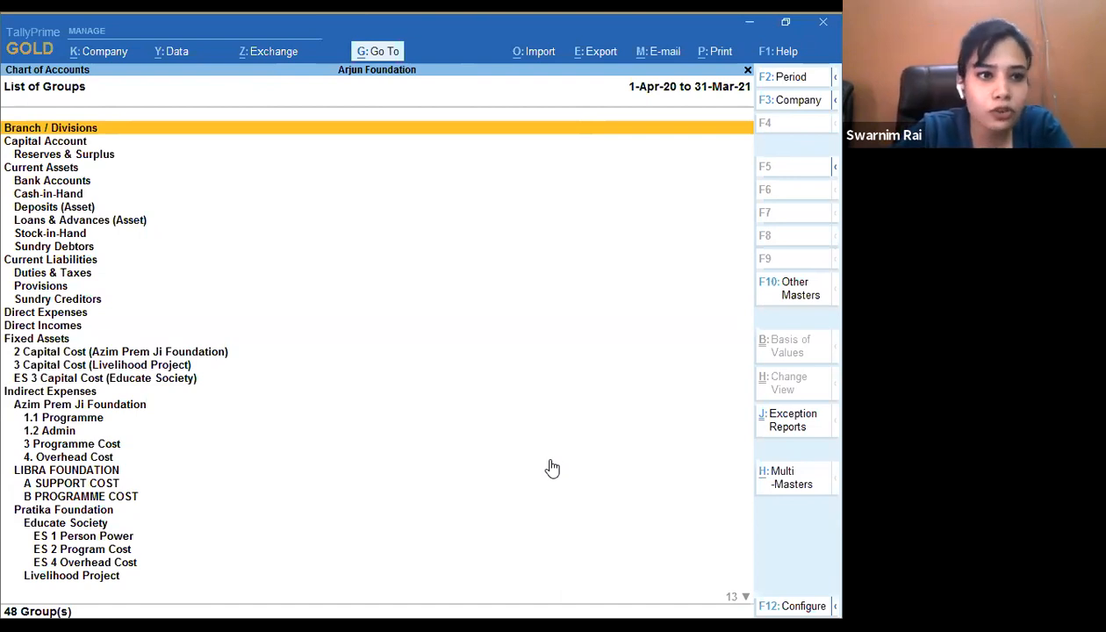
# - Look through the list of groups from Capital Account down to Indirect Expenses
pyautogui.press('Down')
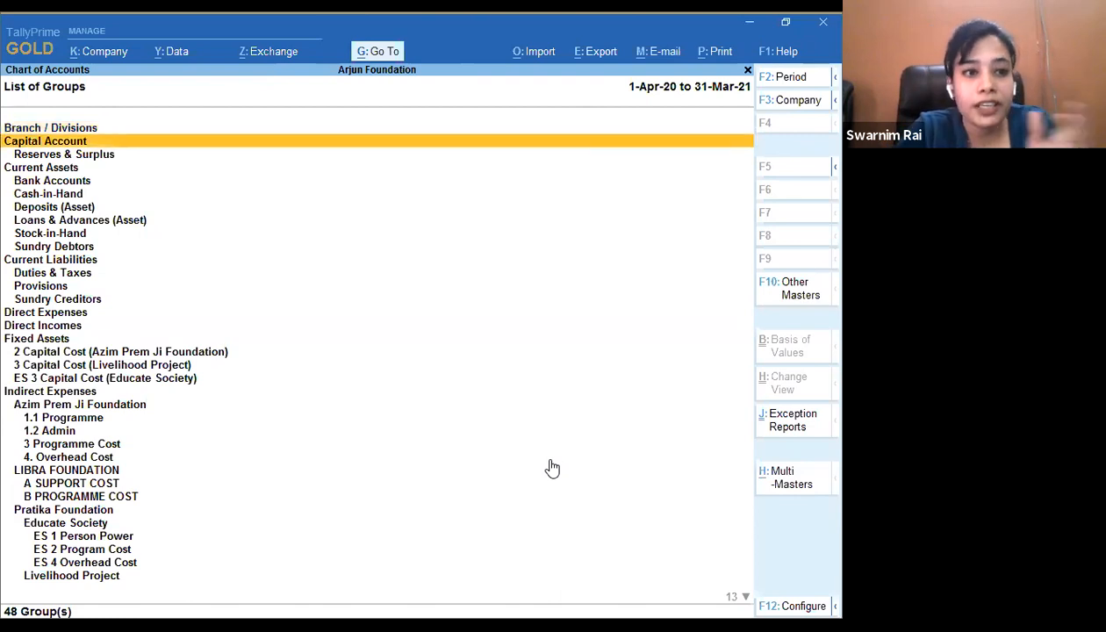
pyautogui.press('Down')
pyautogui.press('Down')
pyautogui.press('Down')
pyautogui.press('Down')
pyautogui.press('Down')
pyautogui.press('Down')
pyautogui.press('Down')
pyautogui.press('Down')
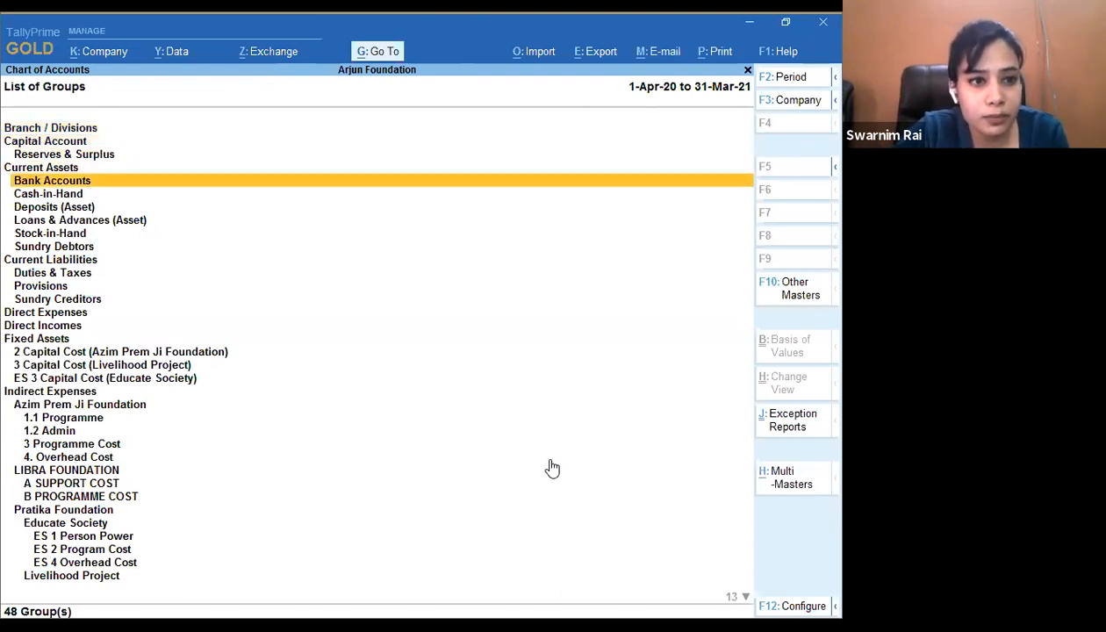
pyautogui.press('Down')
pyautogui.press('Down')
pyautogui.press('Down')
pyautogui.press('Down')
pyautogui.press('Down')
pyautogui.press('Down')
pyautogui.press('Down')
pyautogui.press('Down')
pyautogui.press('Down')
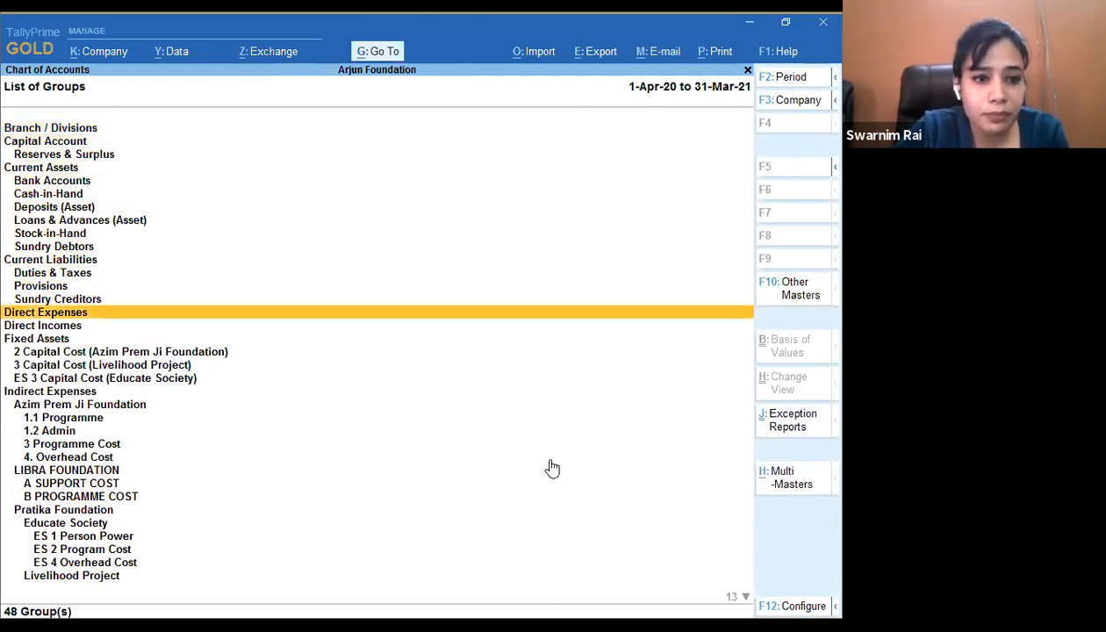
pyautogui.press('Down')
pyautogui.press('Down')
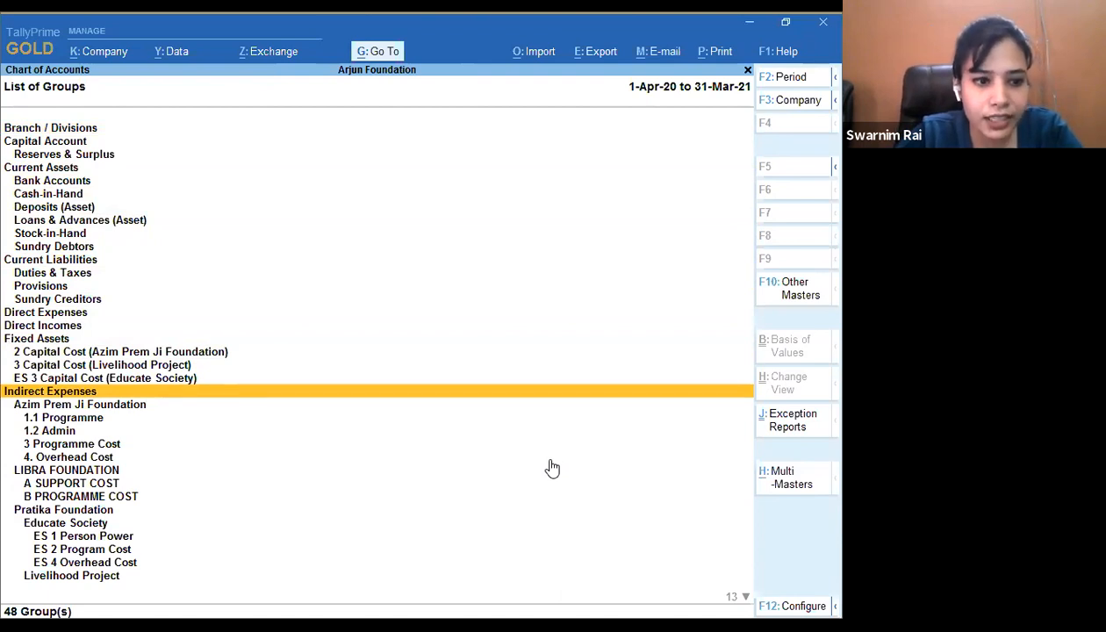
# - Examine Azim Prem Ji Foundation under Indirect Expenses and its subgroups from 1.1 Programme to 4. Overhead Cost
pyautogui.press('Down')
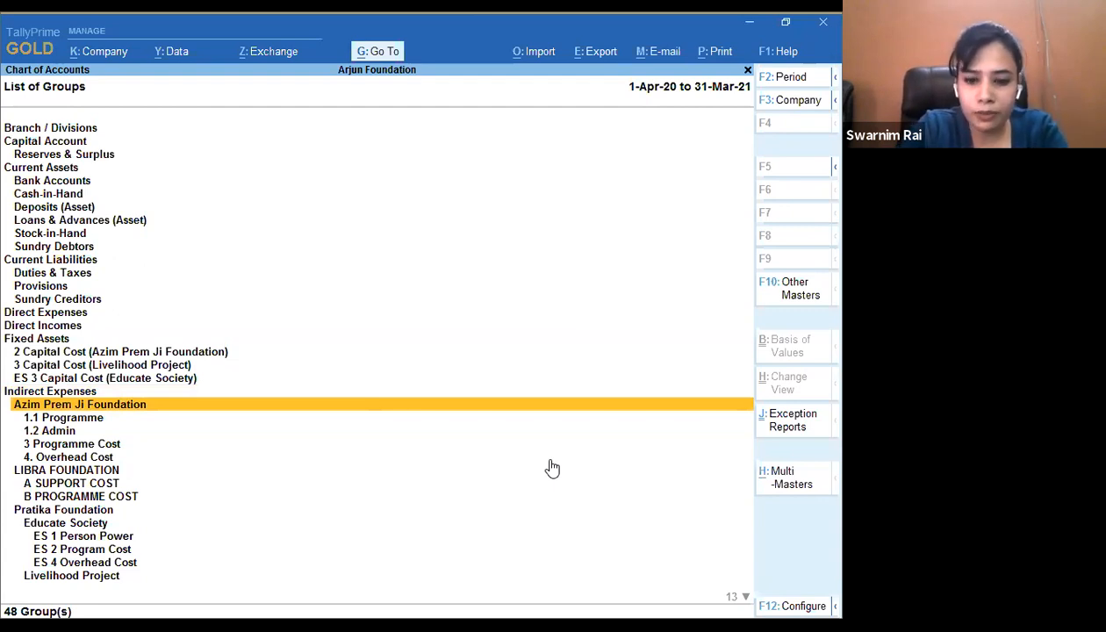
pyautogui.press('Down')
pyautogui.press('Down')
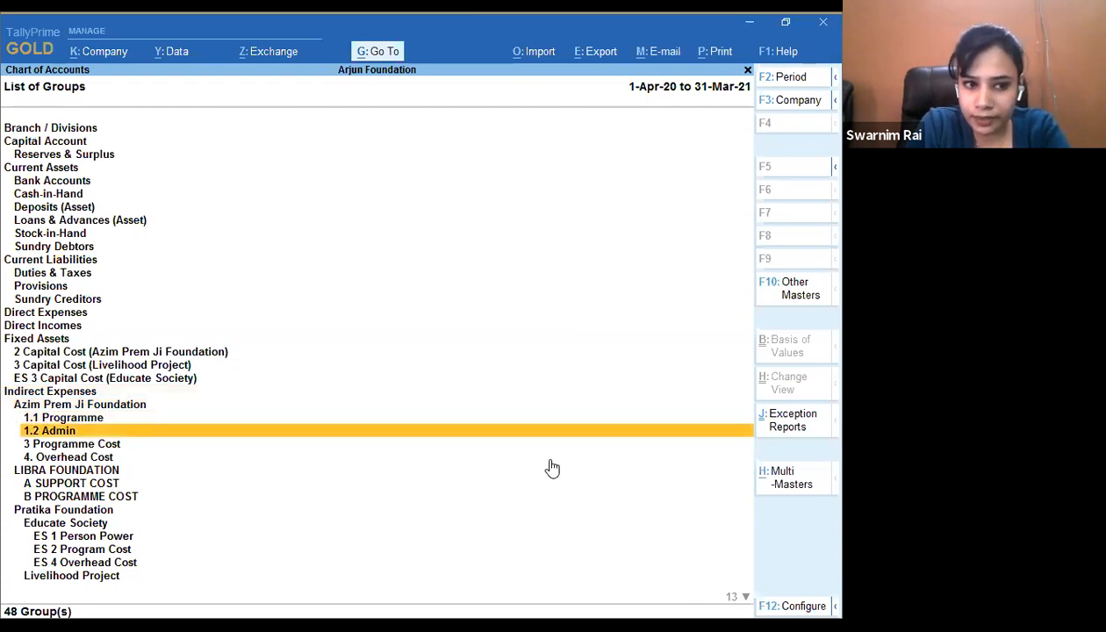
pyautogui.press('Down')
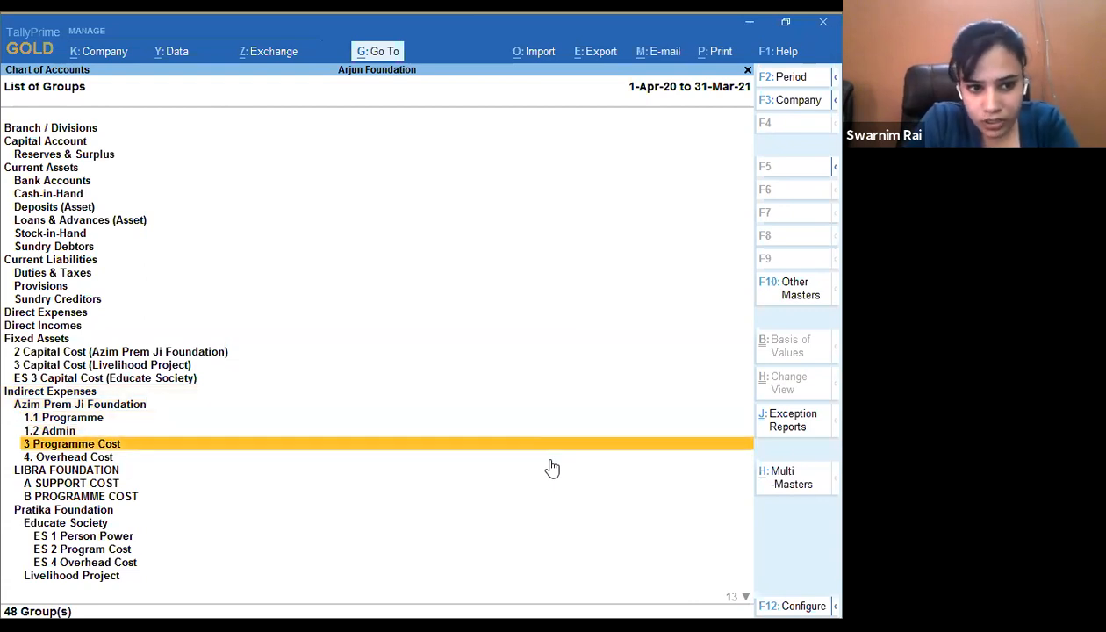
pyautogui.press('Down')
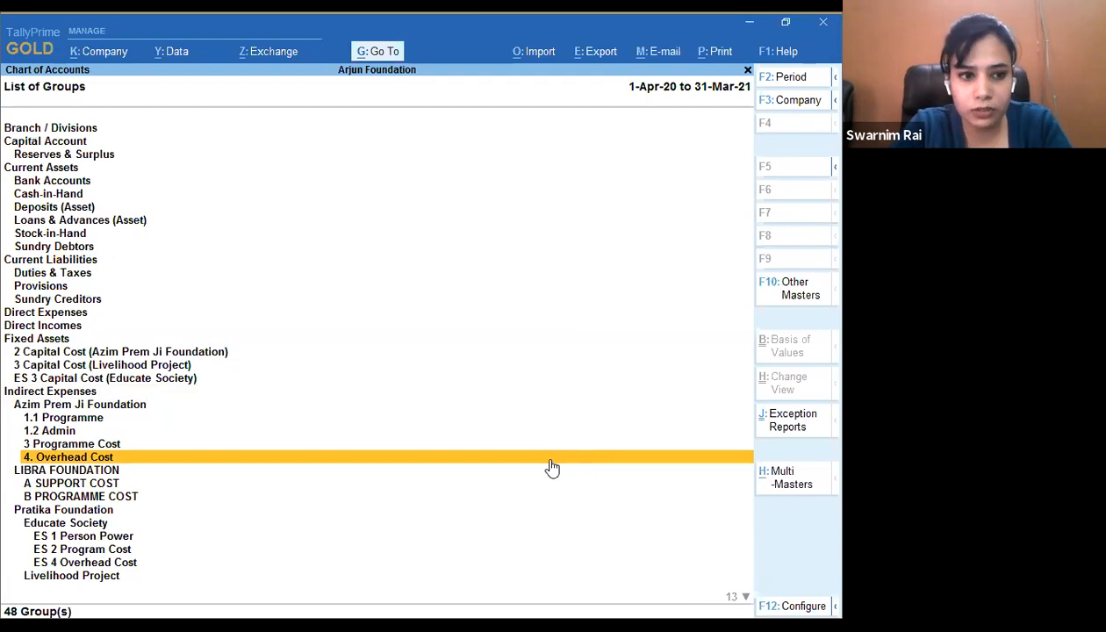
pyautogui.press('Up')
pyautogui.press('Up')
pyautogui.press('Up')
pyautogui.press('Up')
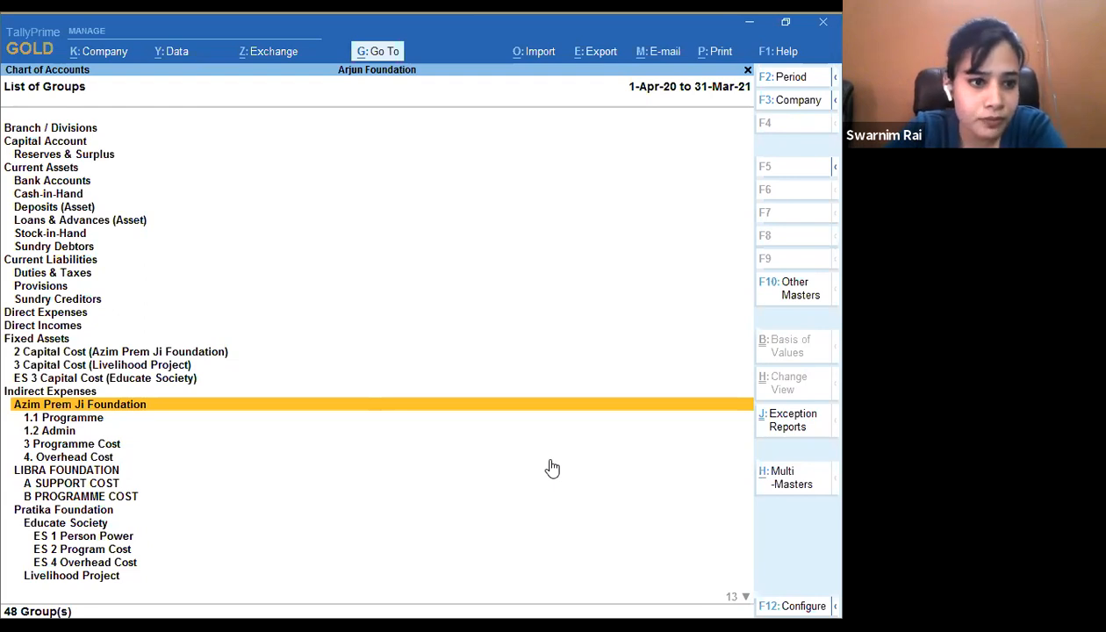
# - Open the Azim Prem Ji Foundation group for alteration, review its parent group and settings, and quit without saving
pyautogui.press('Return')
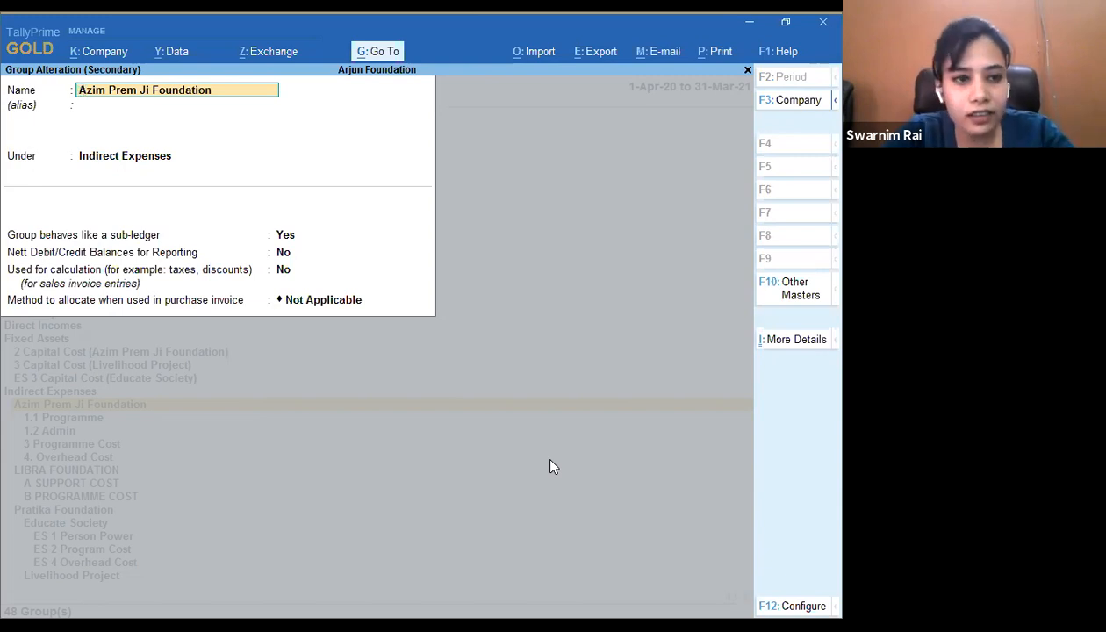
pyautogui.press('BackSpace')
pyautogui.press('Escape')
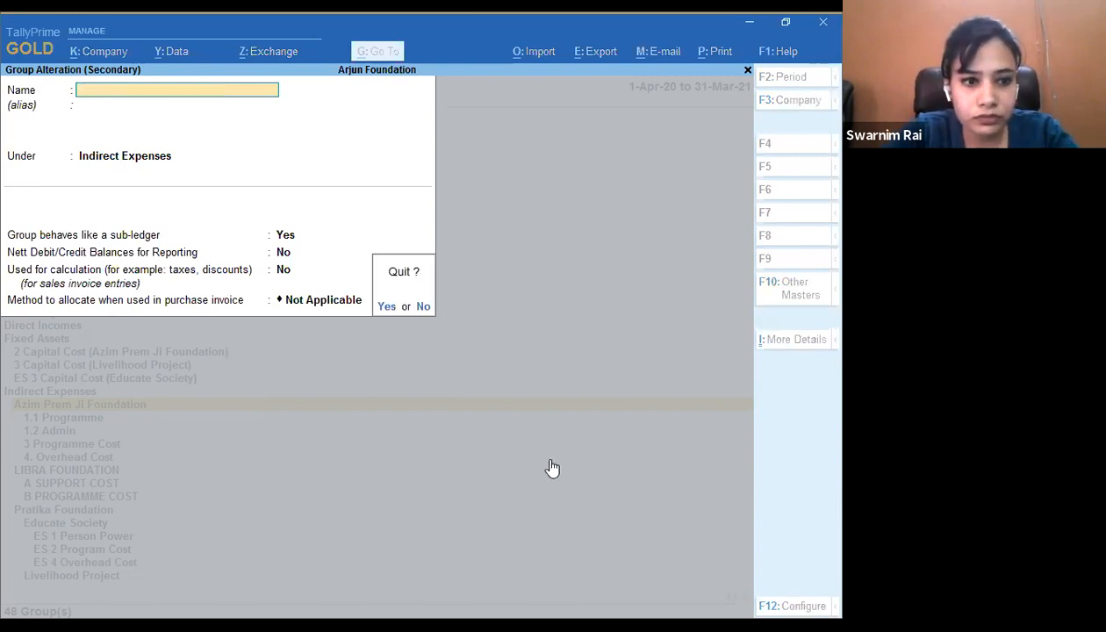
pyautogui.press('Return')
# - Open the 1.1 Programme group, review which parent group it belongs to, and quit without changes
pyautogui.press('Down')
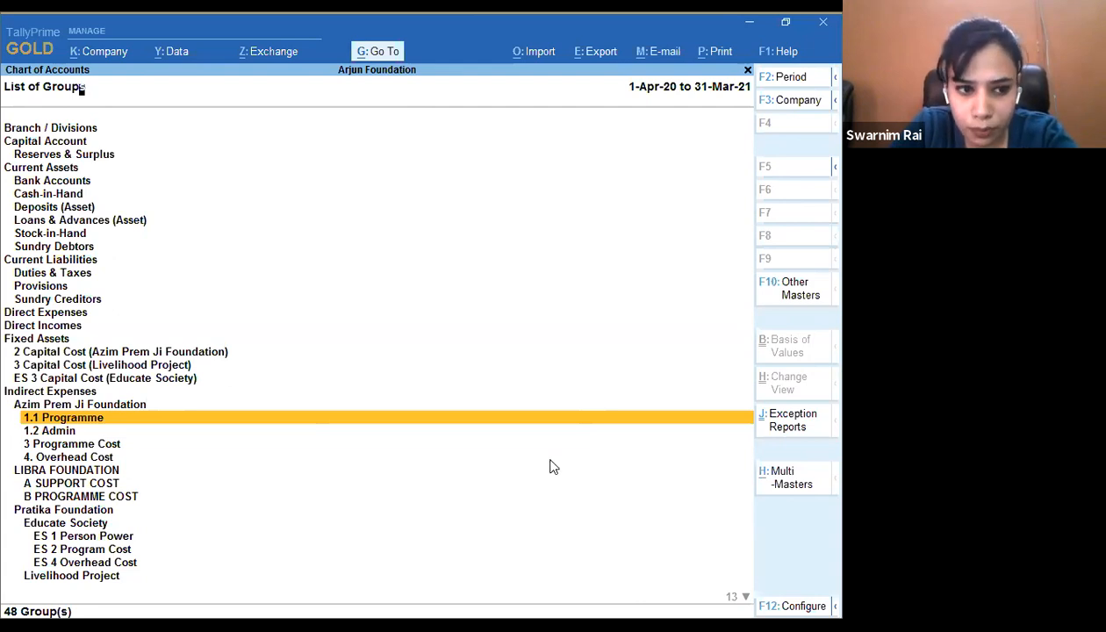
pyautogui.press('Return')
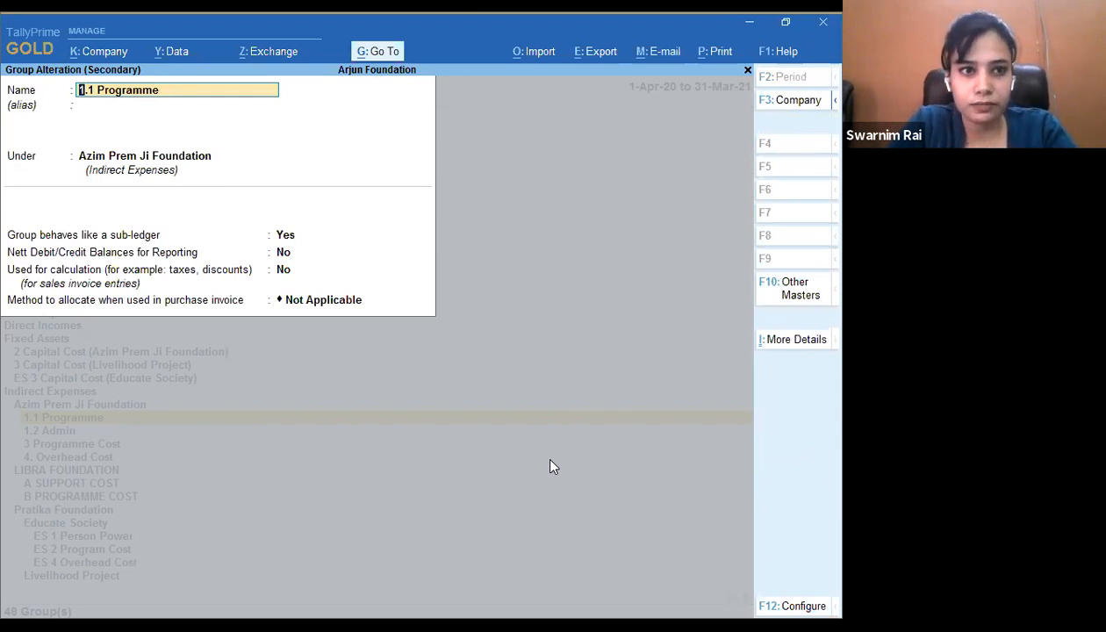
pyautogui.press('Escape')
pyautogui.press('Escape')
pyautogui.press('Return')
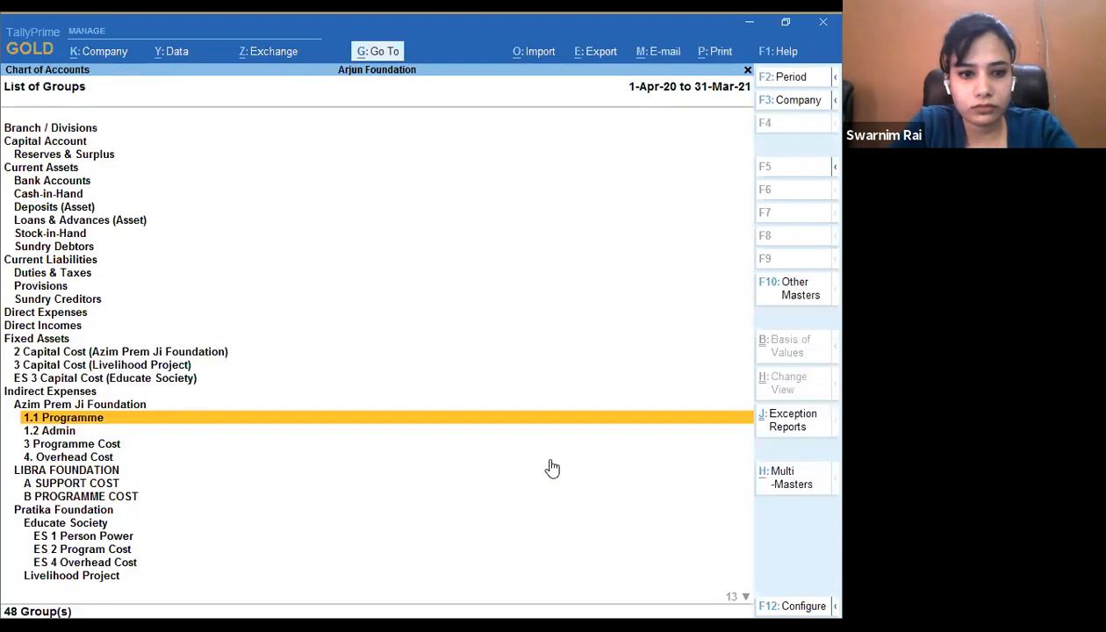
# - Open the 1.2 Admin group, check its parent group and sub-ledger setting, and close it unchanged
pyautogui.press('Down')
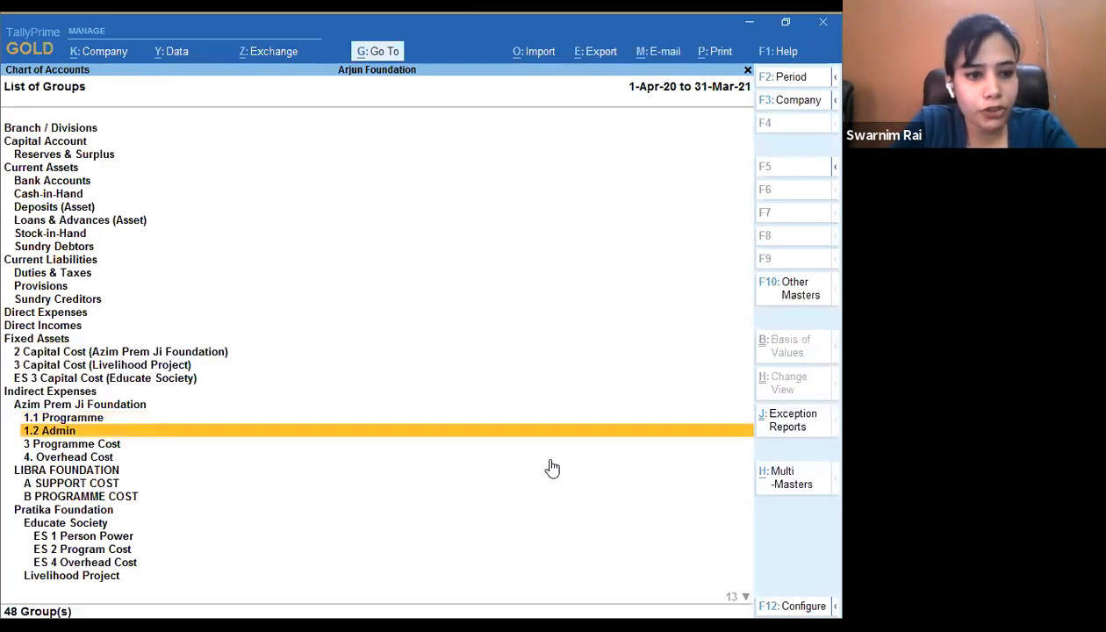
pyautogui.press('Return')
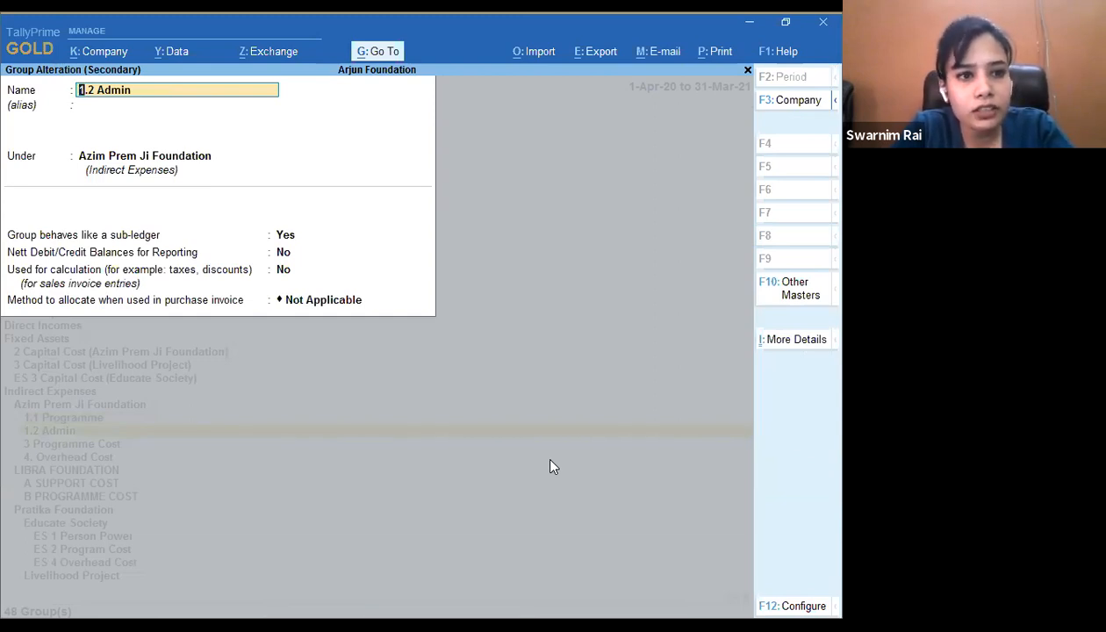
pyautogui.press('Escape')
pyautogui.press('Escape')
pyautogui.press('Return')
# - Open the LIBRA FOUNDATION group under Indirect Expenses, review its details, and return to the list of groups without changes
pyautogui.press('Down')
pyautogui.press('Down')
pyautogui.press('Down')
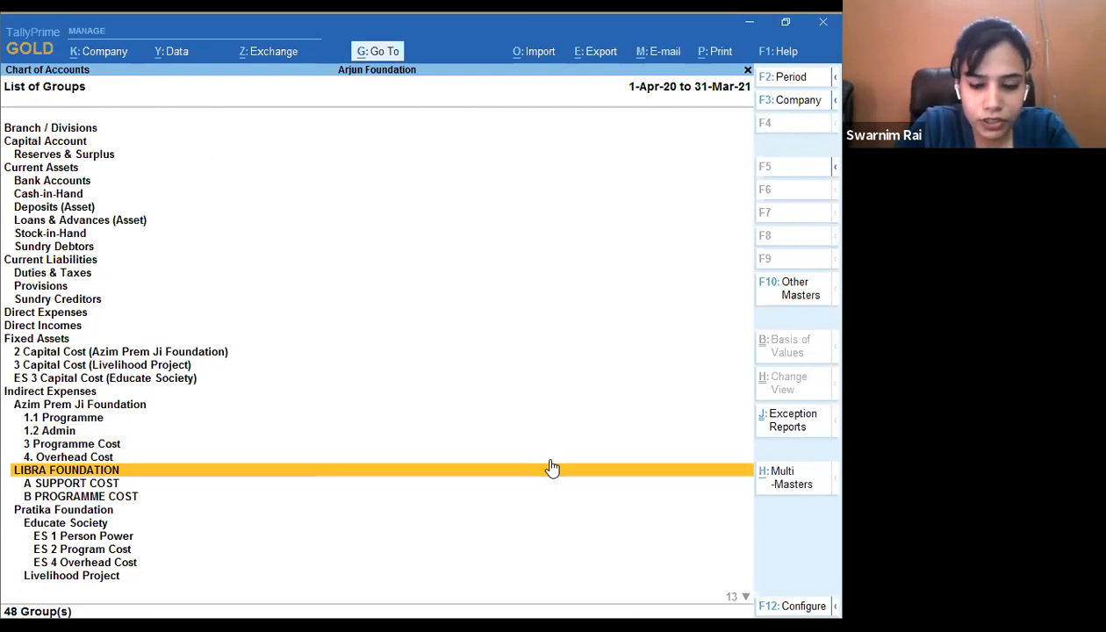
pyautogui.click(551, 466)
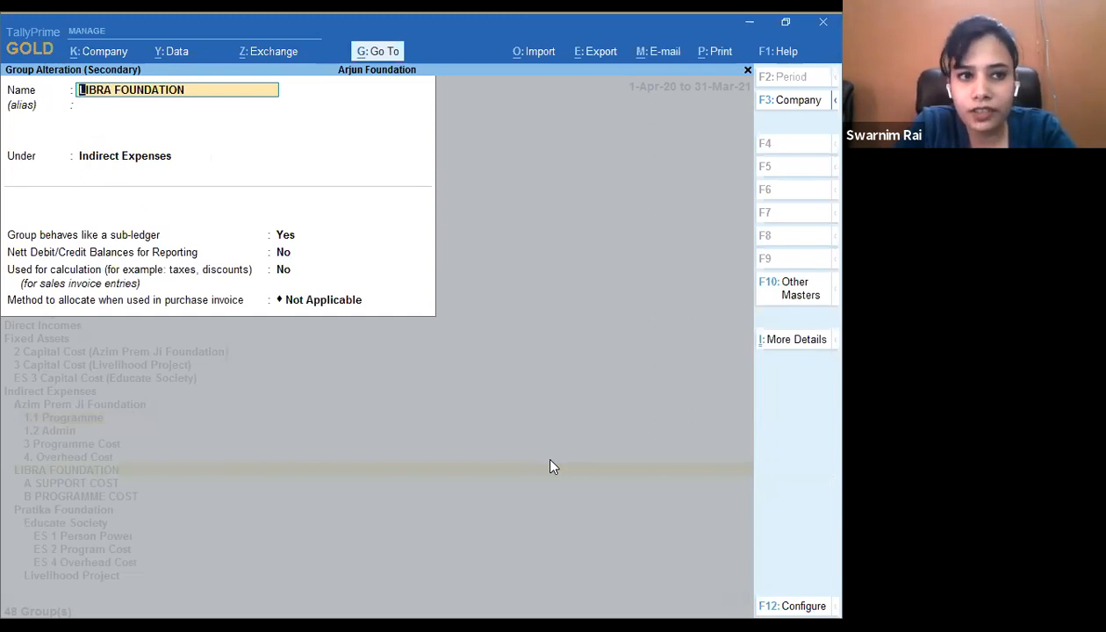
pyautogui.press('Escape')
pyautogui.press('Escape')
pyautogui.press('y')
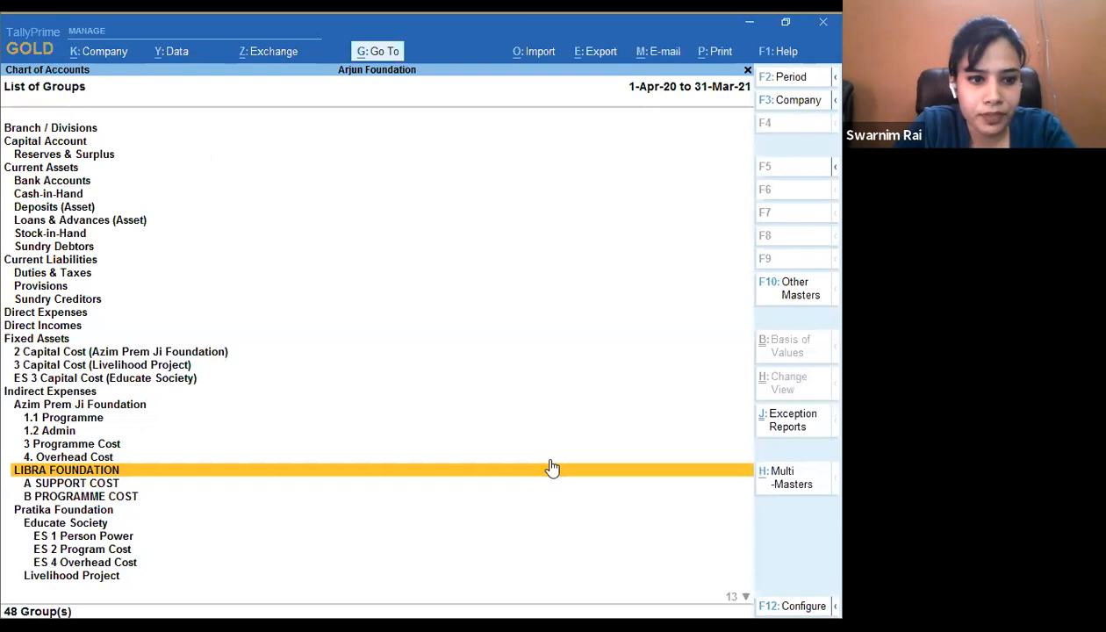
# - Open the A SUPPORT COST group under LIBRA FOUNDATION, check its details, and quit without saving
pyautogui.press('Down')
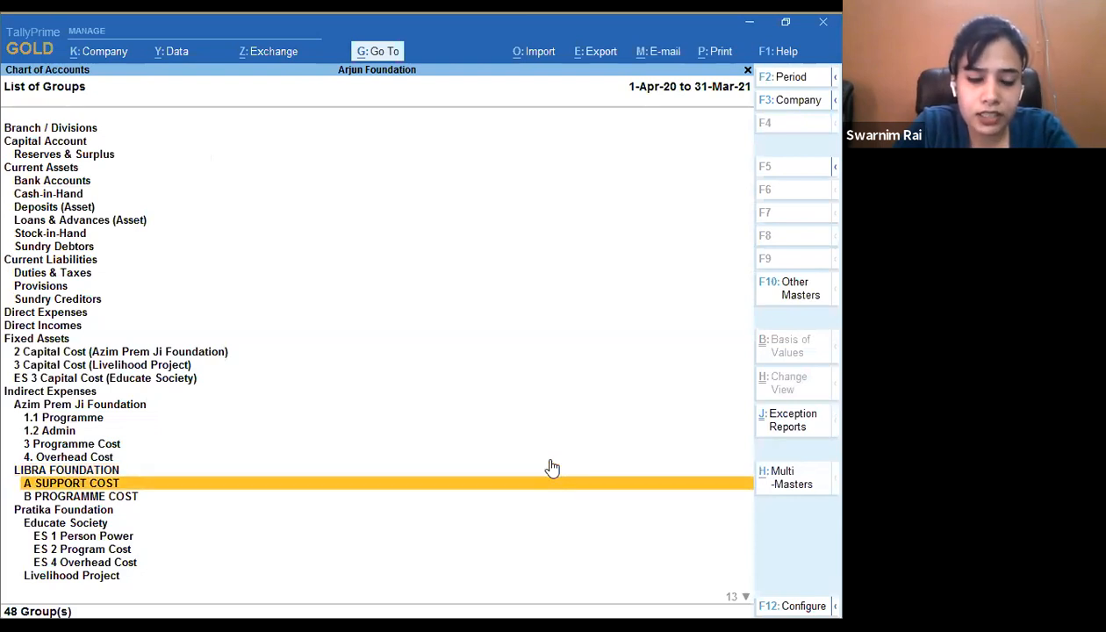
pyautogui.press('Return')
pyautogui.press('BackSpace')
pyautogui.press('Escape')
pyautogui.press('Down')
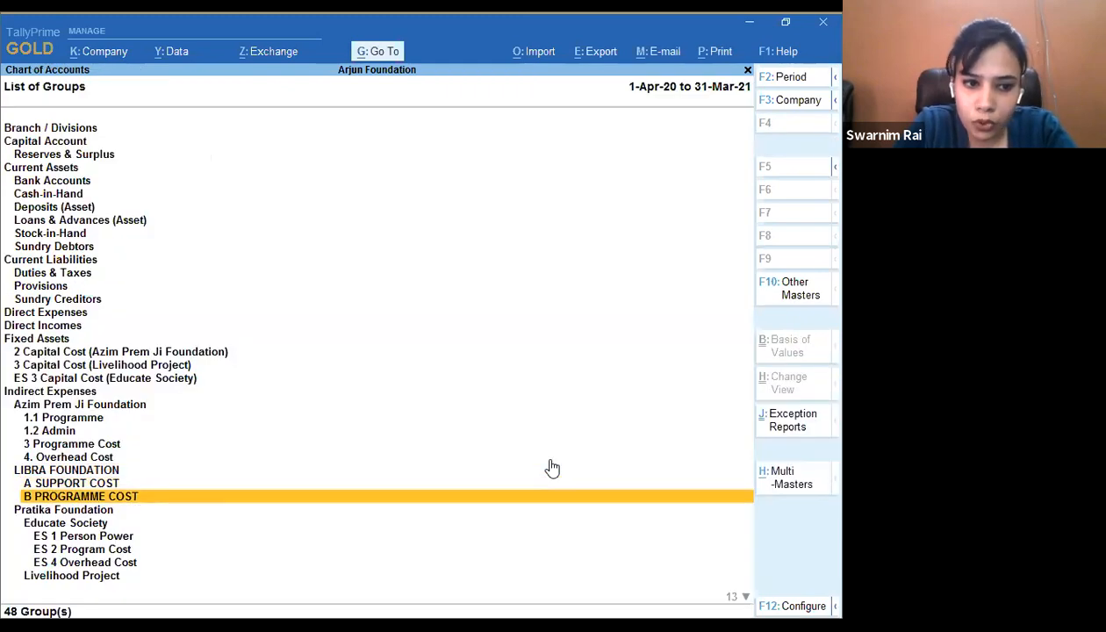
# - Look through the cost-head groups of Educate Society and Livelihood Project under Pratika Foundation
pyautogui.press('Down')
pyautogui.press('Down')
pyautogui.press('Down')
pyautogui.press('Down')
pyautogui.press('Down')
pyautogui.press('Down')
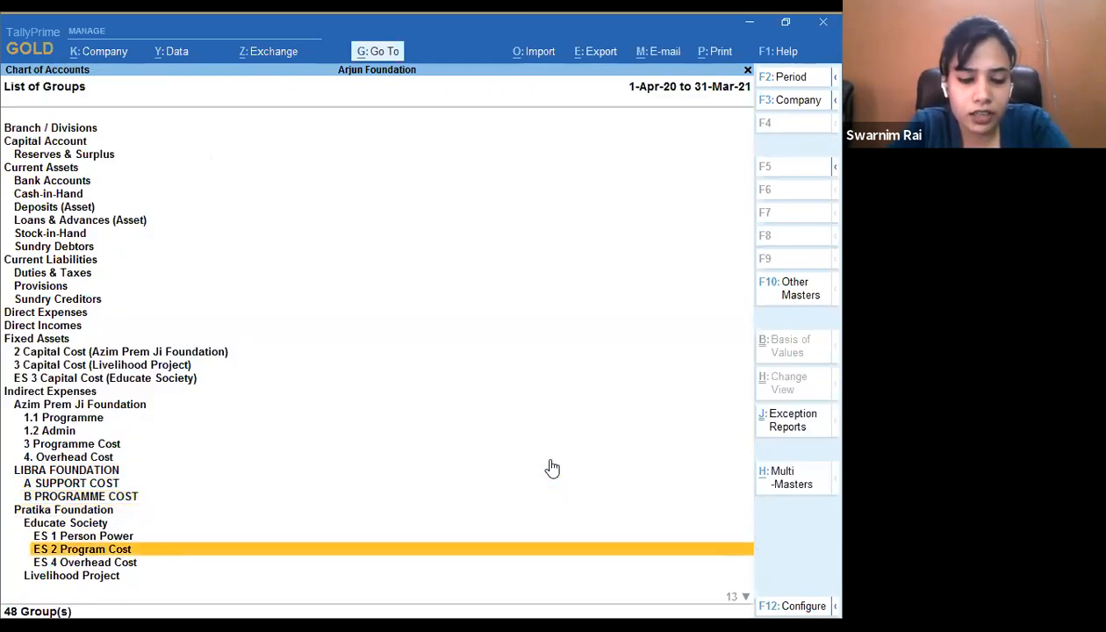
pyautogui.press('Down')
pyautogui.press('Down')
pyautogui.press('Down')
pyautogui.press('Down')
pyautogui.press('Up')
pyautogui.press('Up')
pyautogui.press('Up')
pyautogui.press('Up')
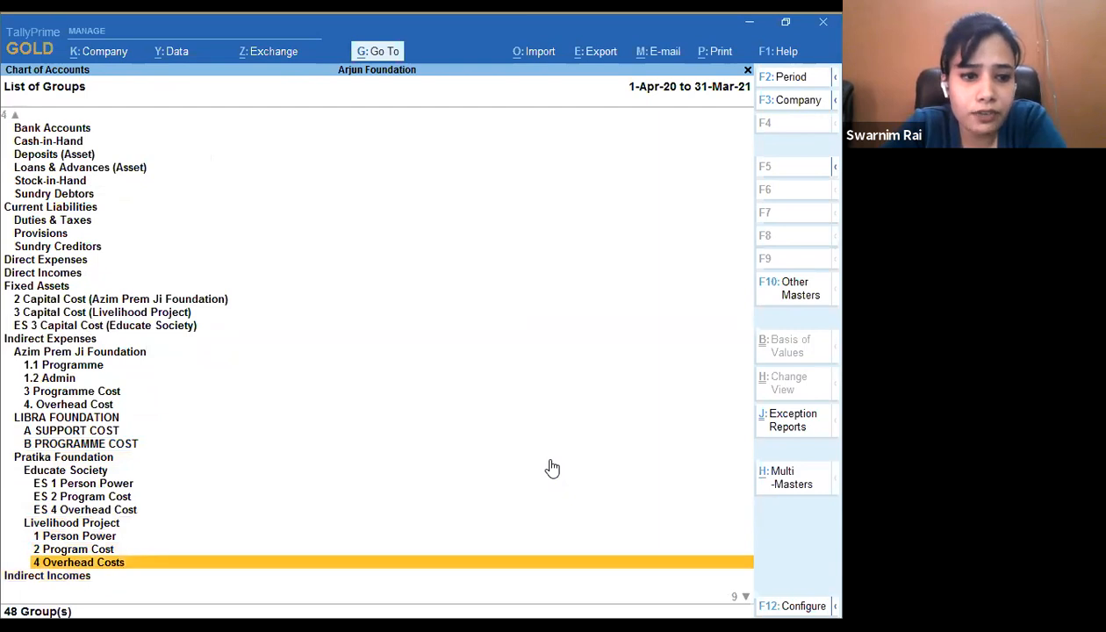
# - Open the Pratika Foundation group for alteration, review its parent group and settings, and quit without saving
pyautogui.press('Up')
pyautogui.press('Up')
pyautogui.press('Up')
pyautogui.press('Up')
pyautogui.press('Up')
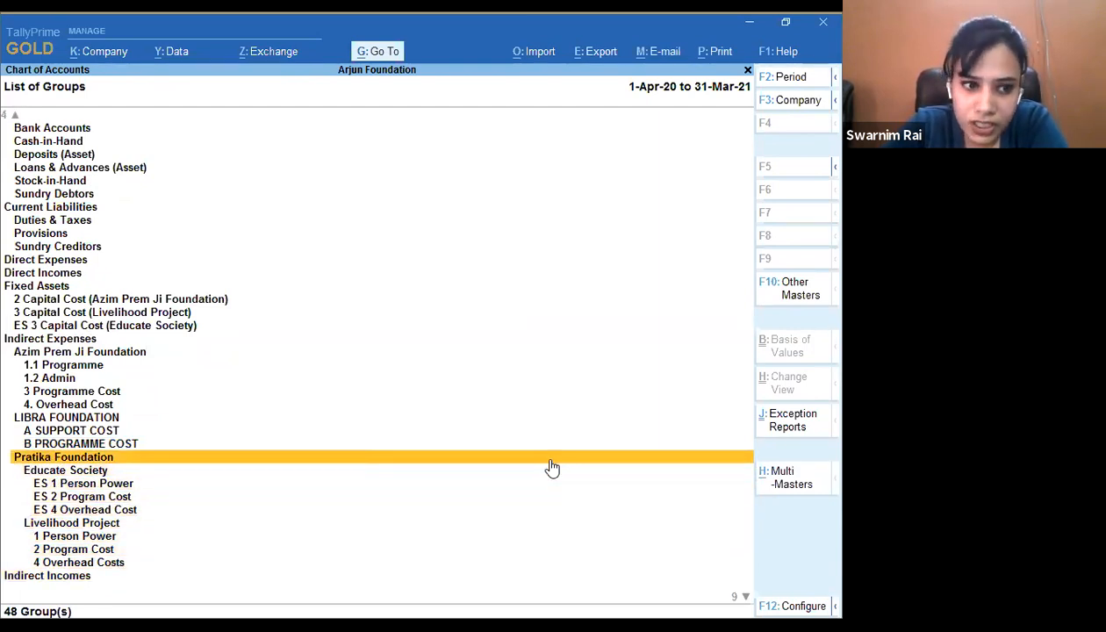
pyautogui.press('Return')
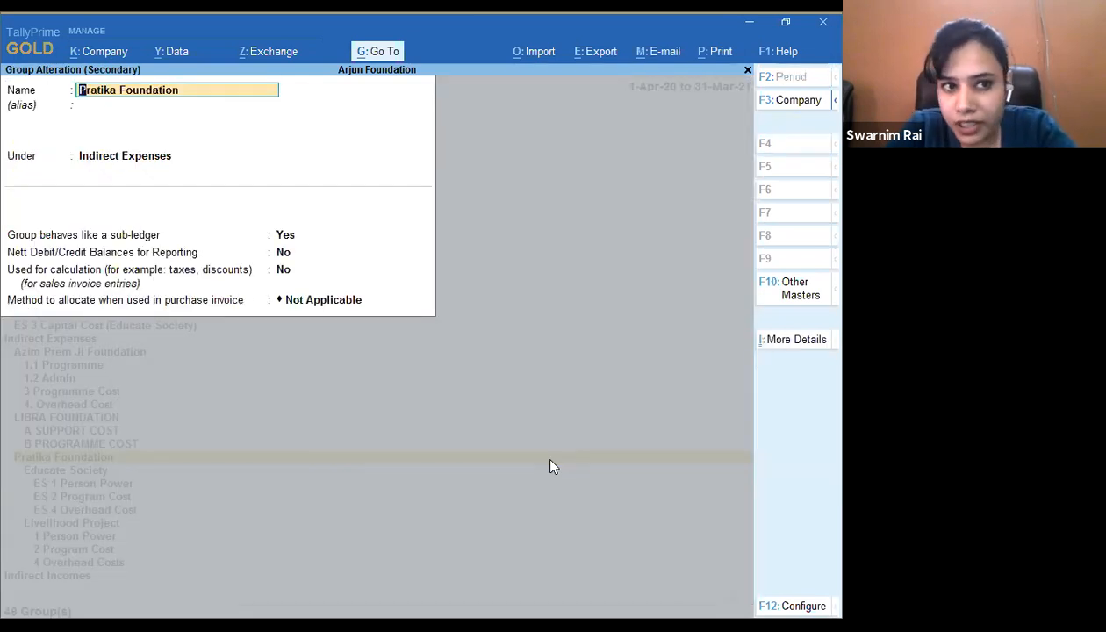
pyautogui.press('Escape')
pyautogui.press('Escape')
pyautogui.press('Return')
# - Open the Educate Society project group, check which parent group it belongs to, and quit without changes
pyautogui.press('Down')
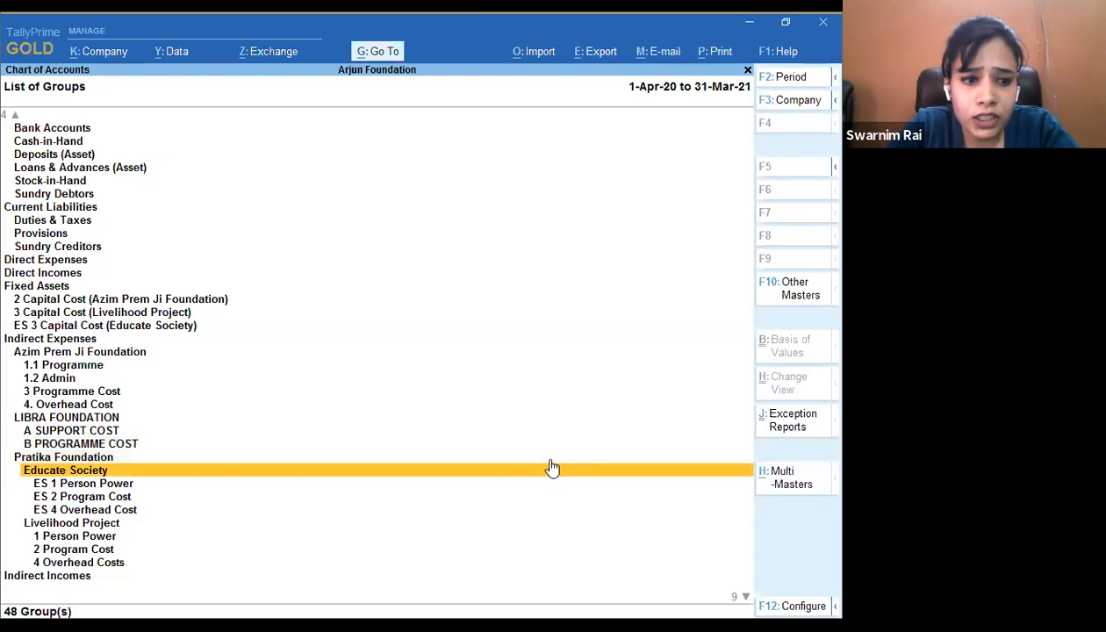
pyautogui.press('Return')
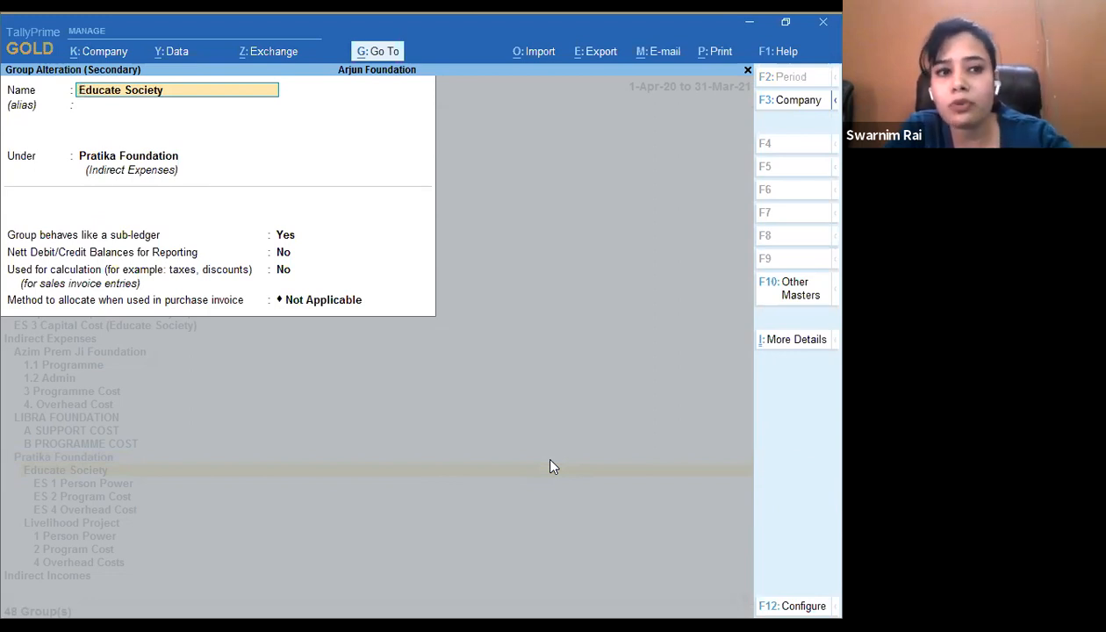
pyautogui.press('Escape')
pyautogui.press('Escape')
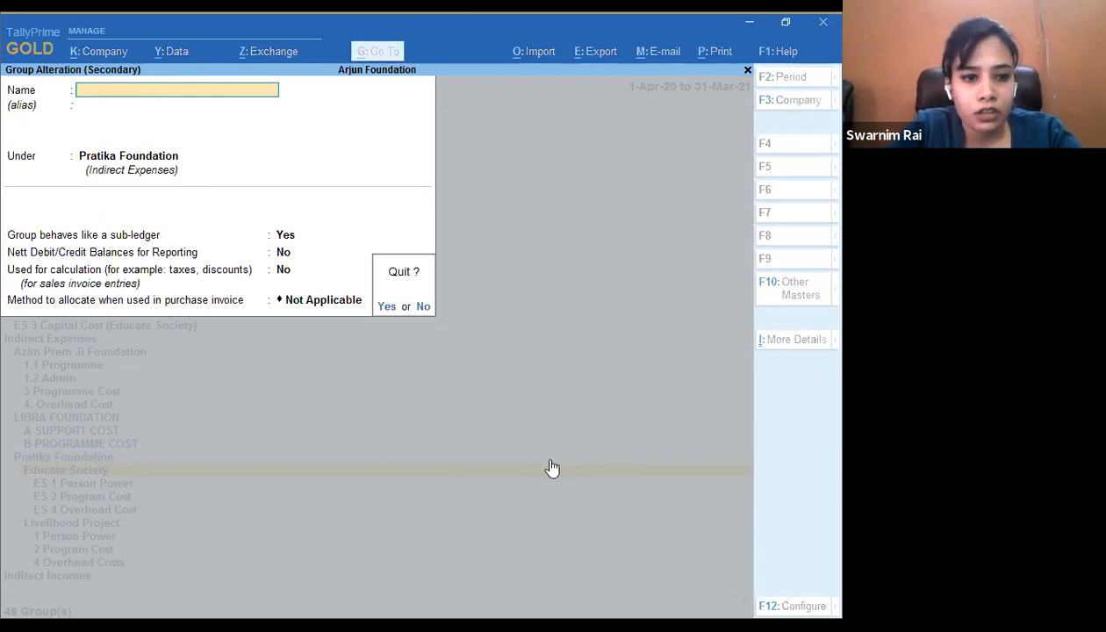
pyautogui.press('y')
# - Open the ES 1 Person Power group under Educate Society, review its parent group, and close it unchanged
pyautogui.press('Down')
pyautogui.press('Down')
pyautogui.press('Down')
pyautogui.press('Down')
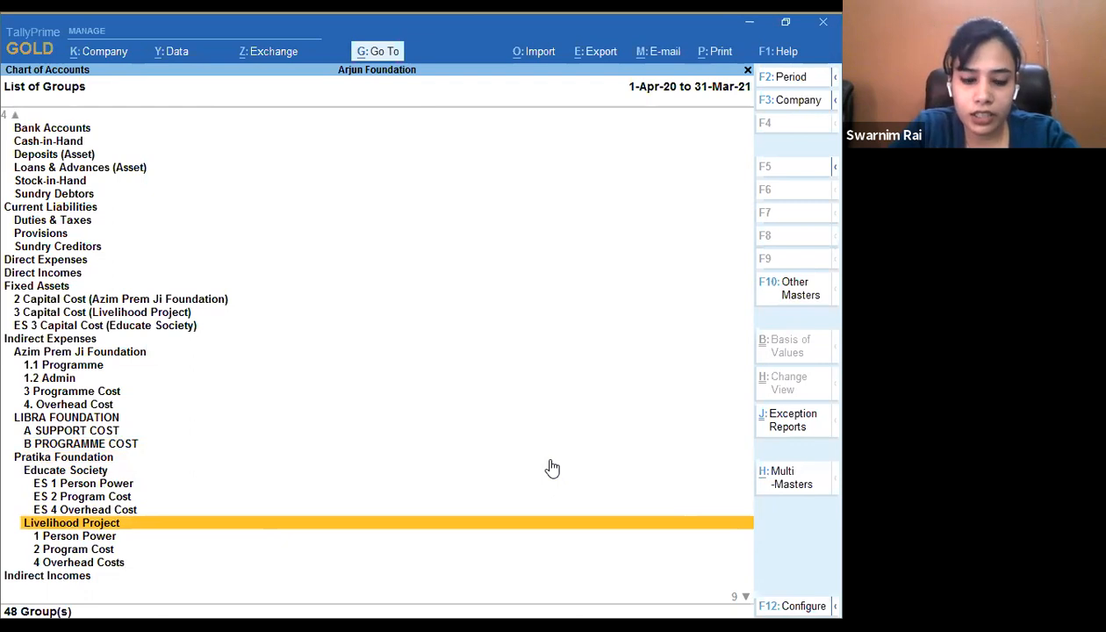
pyautogui.press('Up')
pyautogui.press('Up')
pyautogui.press('Up')
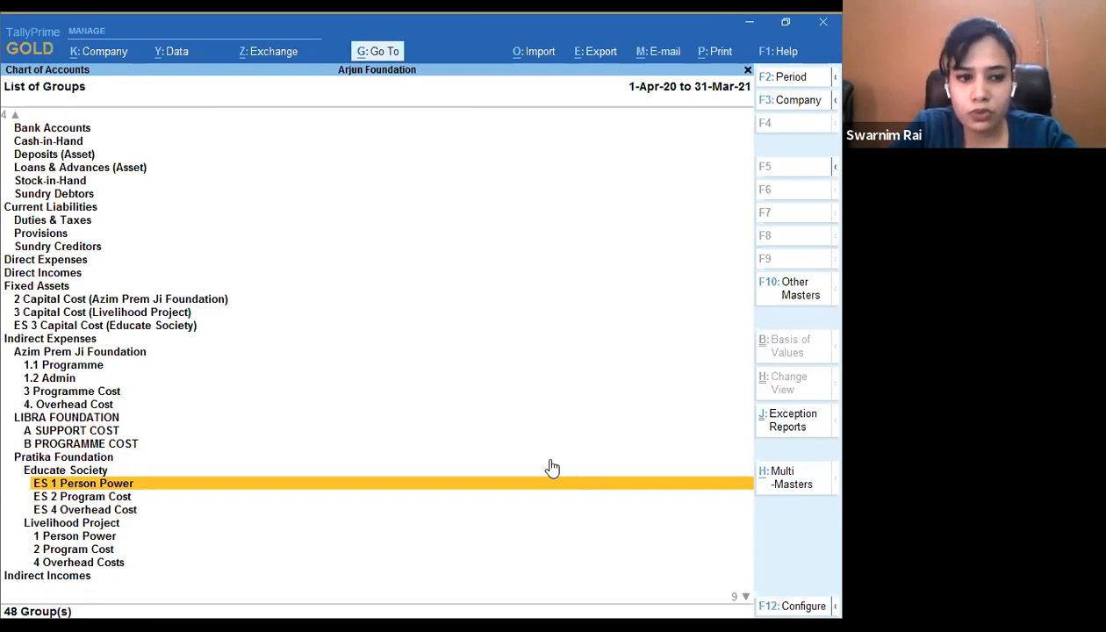
pyautogui.press('Return')
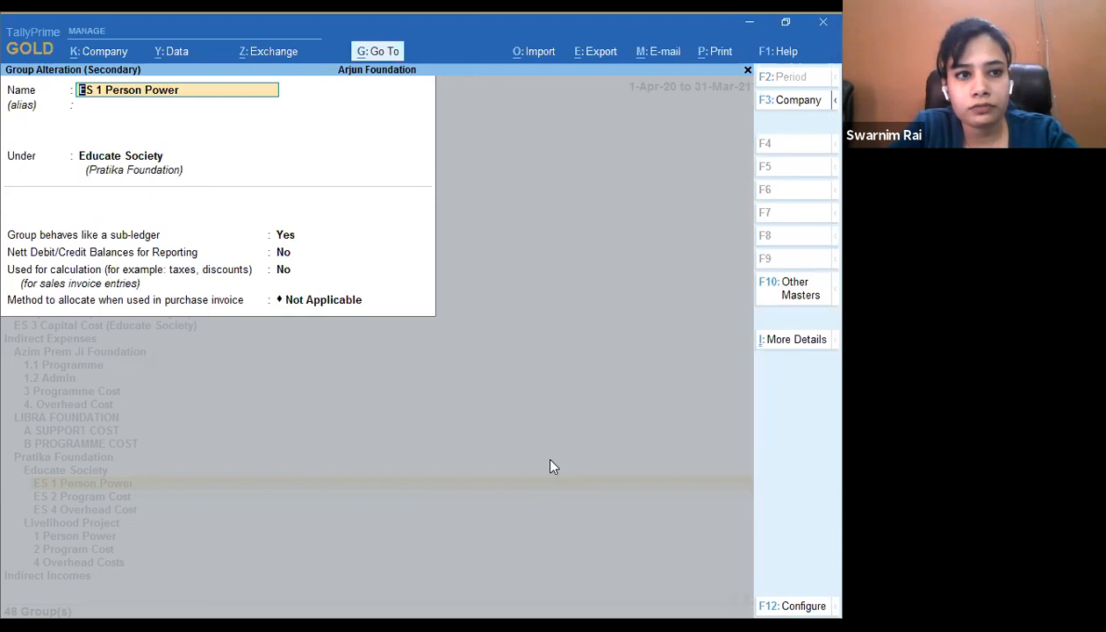
pyautogui.press('BackSpace')
pyautogui.press('Escape')
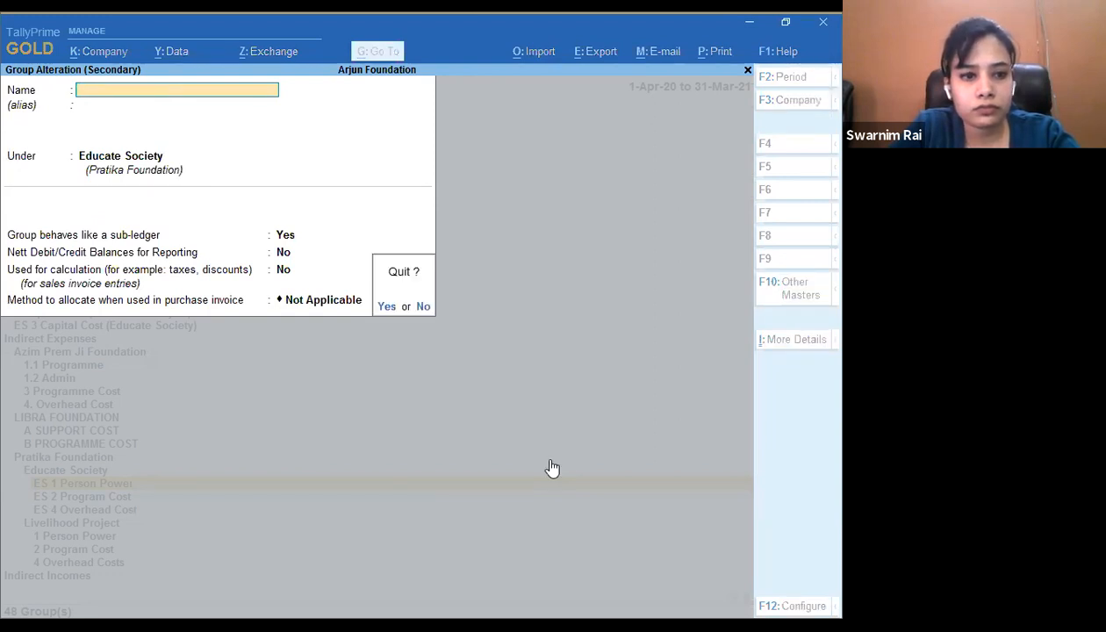
pyautogui.press('Return')
# - Examine the Livelihood Project's cost-head groups and the primary groups listed after them
pyautogui.press('Down')
pyautogui.press('Down')
pyautogui.press('Down')
pyautogui.press('Down')
pyautogui.press('Down')
pyautogui.press('Down')
pyautogui.press('Down')
pyautogui.press('Down')
pyautogui.press('Down')
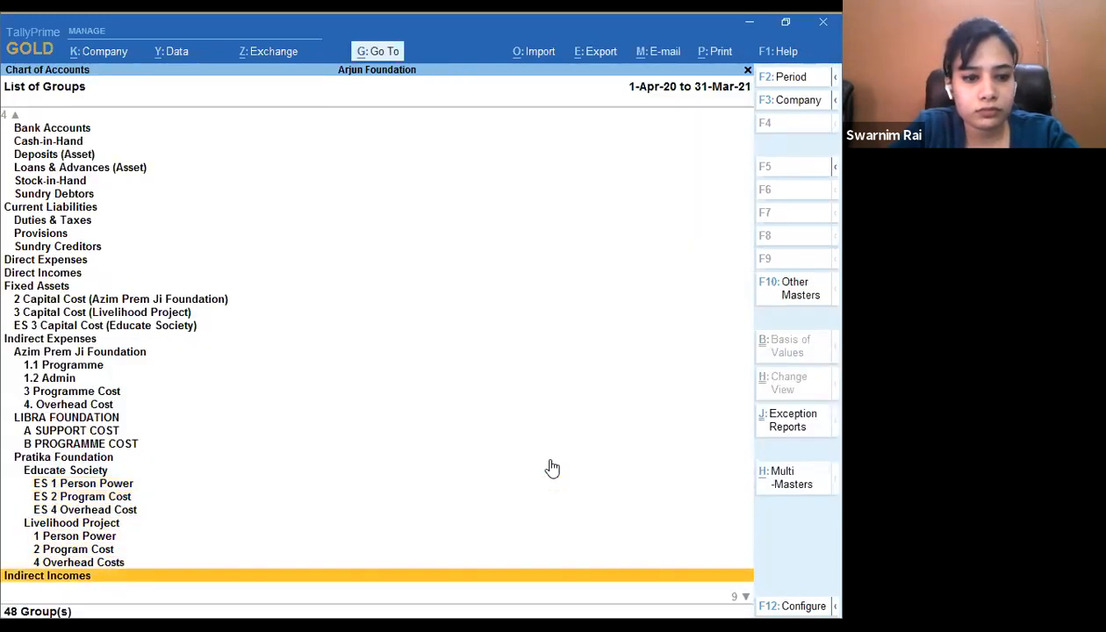
pyautogui.press('Down')
pyautogui.press('Up')
pyautogui.press('Up')
pyautogui.press('Up')
pyautogui.press('Up')
pyautogui.press('Up')
pyautogui.press('Up')
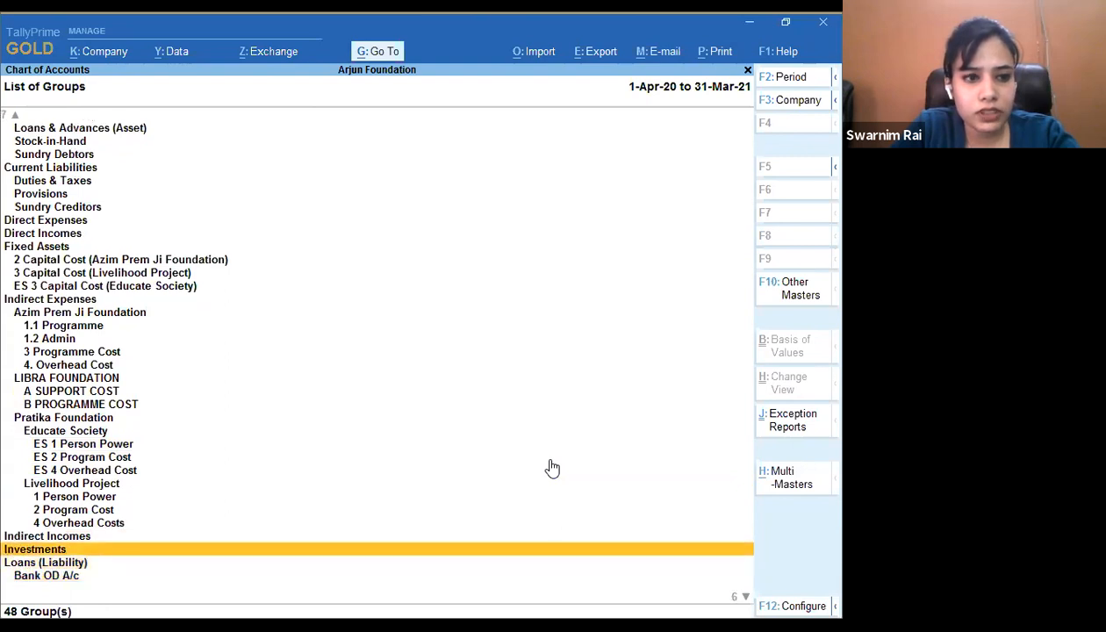
# - Go back up through the Pratika, Libra and Azim Prem Ji Foundation cost-head groups to 1.2 Admin
pyautogui.press('Up')
pyautogui.press('Up')
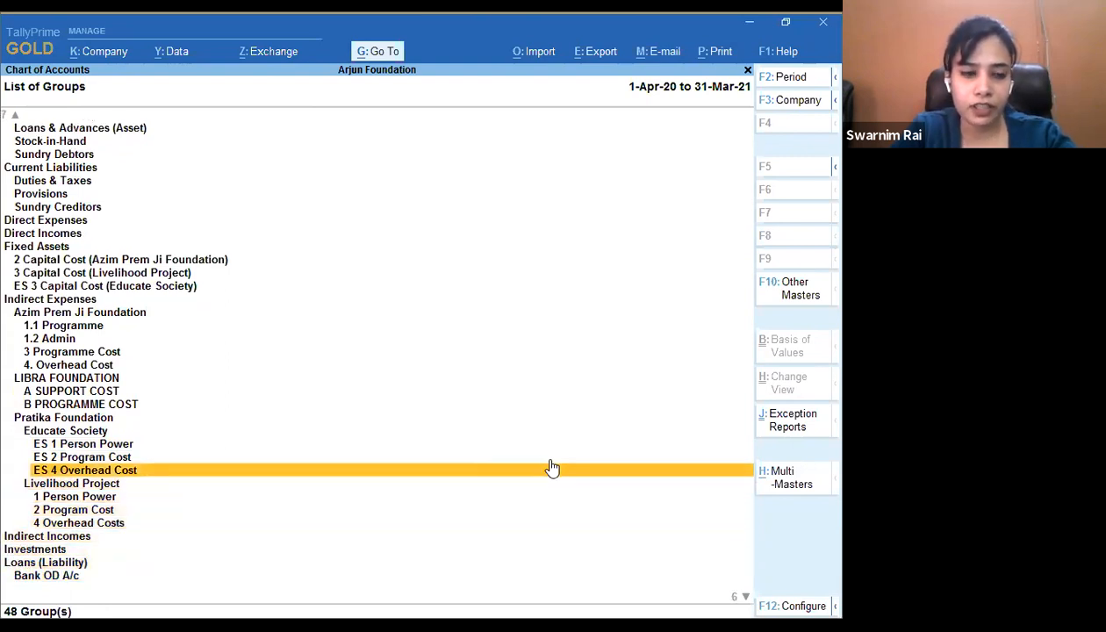
pyautogui.press('Up')
pyautogui.press('Up')
pyautogui.press('Up')
pyautogui.press('Up')
pyautogui.press('Up')
pyautogui.press('Up')
pyautogui.press('Up')
pyautogui.press('Up')
pyautogui.press('Up')
pyautogui.press('Up')
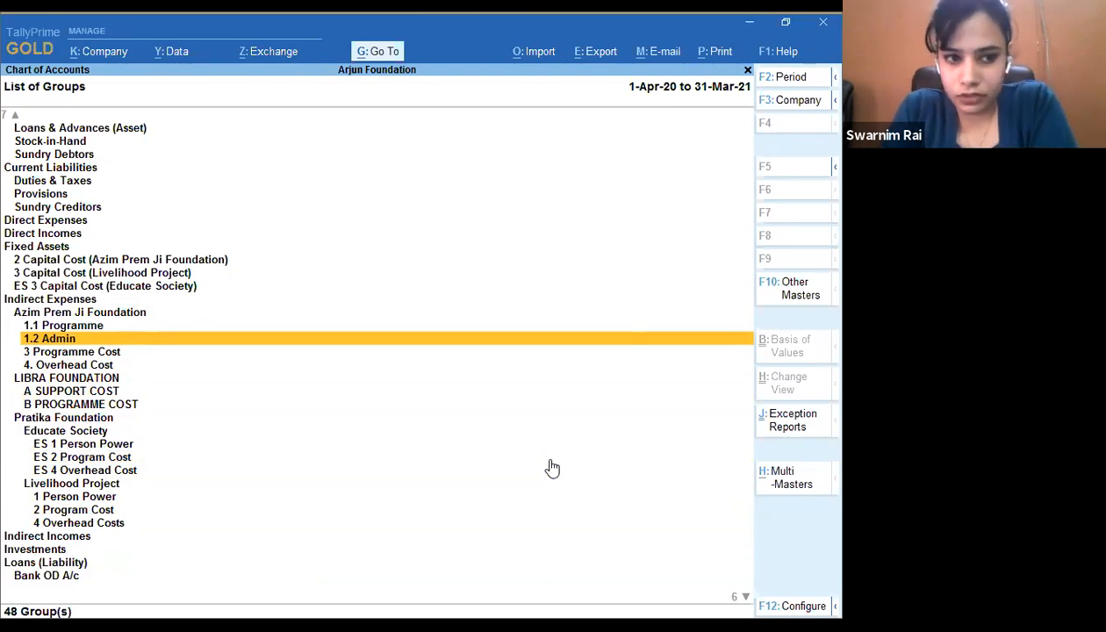
# - Examine the three project-specific Capital Cost groups placed under Fixed Assets
pyautogui.press('Up')
pyautogui.press('Up')
pyautogui.press('Up')
pyautogui.press('Up')
pyautogui.press('Up')
pyautogui.press('Up')
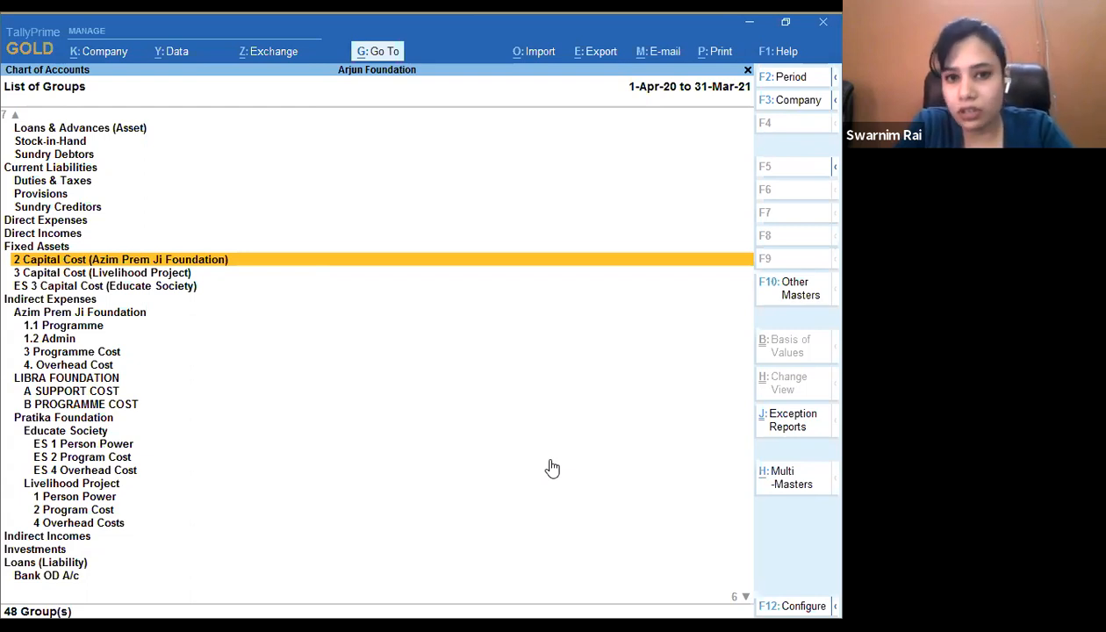
pyautogui.press('Down')
pyautogui.press('Down')
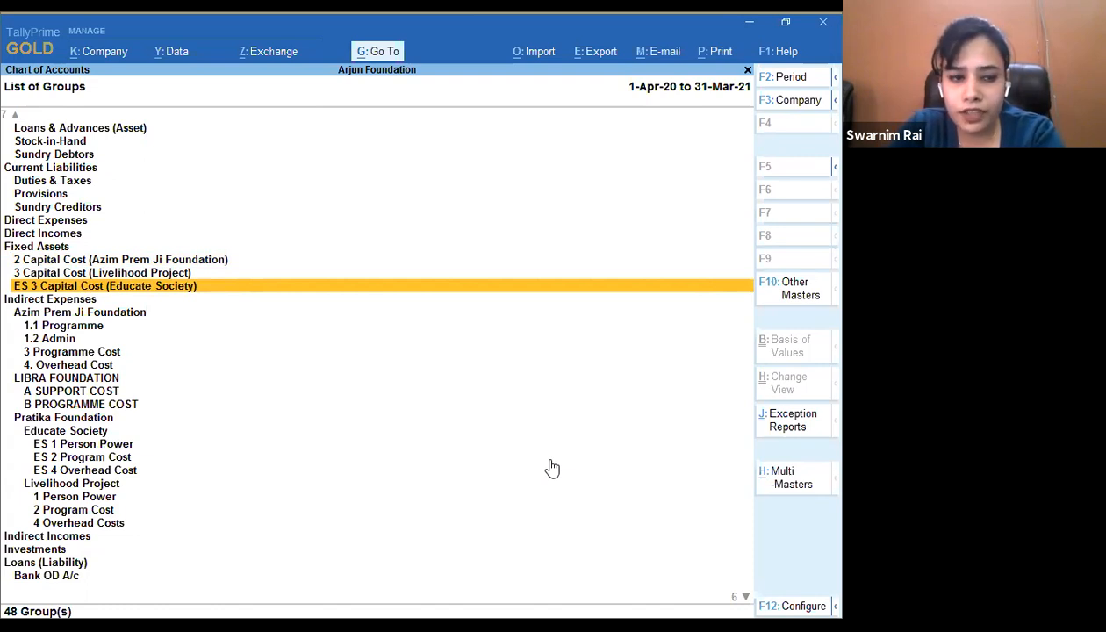
pyautogui.press('Up')
pyautogui.press('Up')
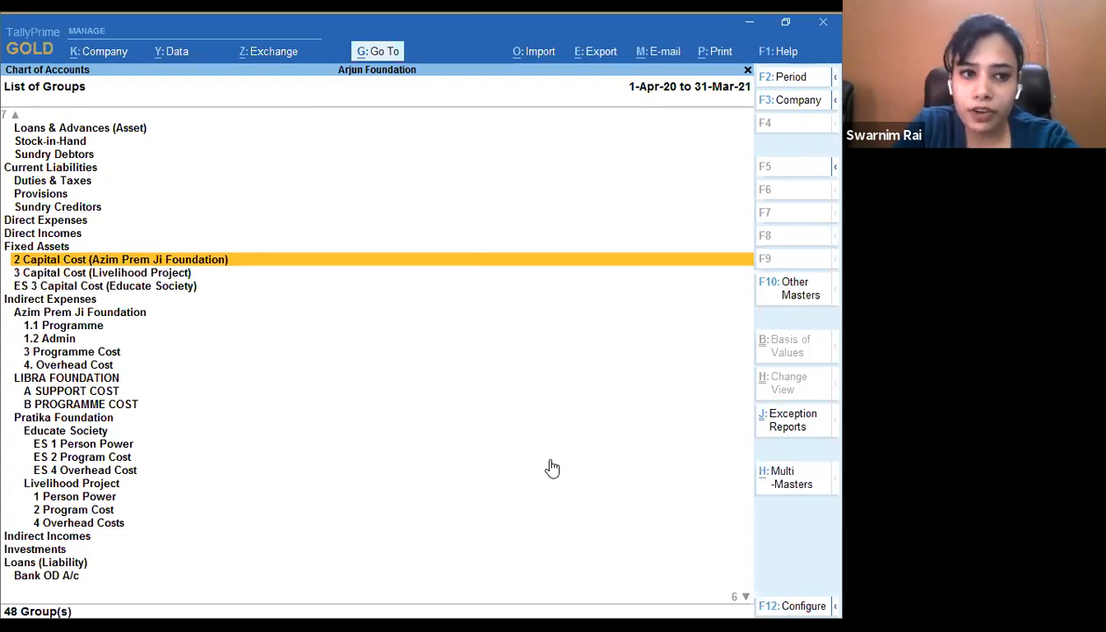
pyautogui.press('Down')
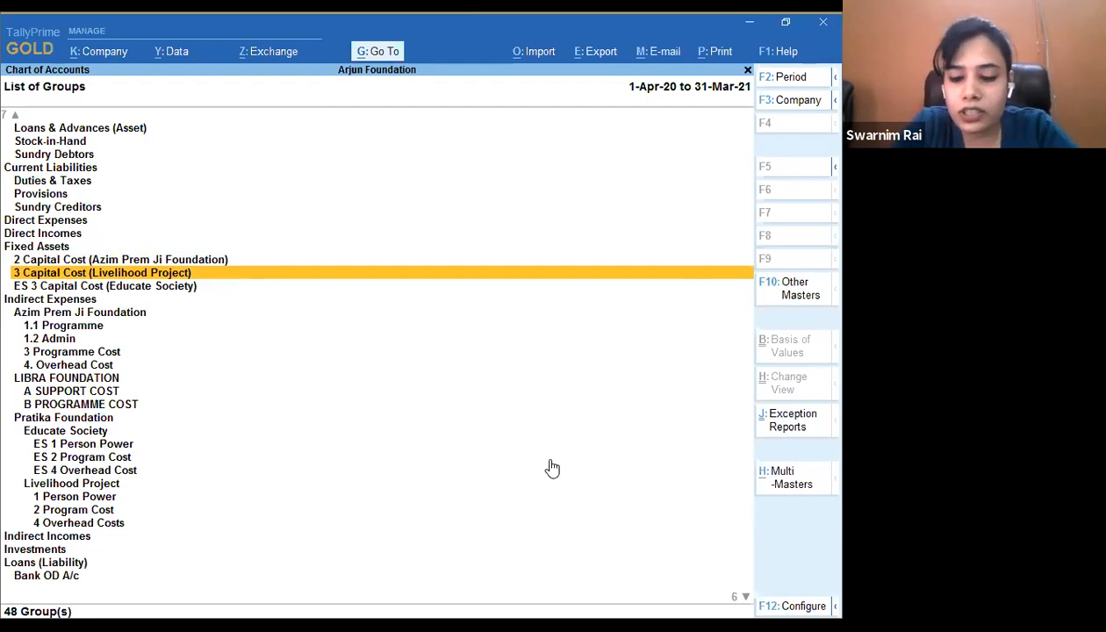
pyautogui.press('Up')
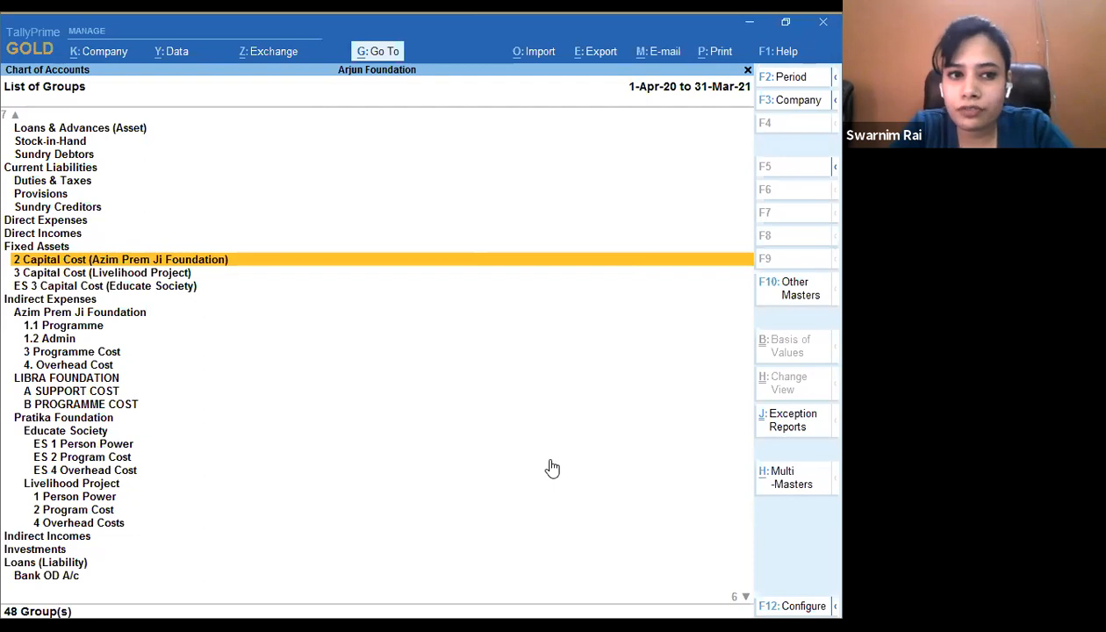
pyautogui.press('Up')
pyautogui.press('Up')
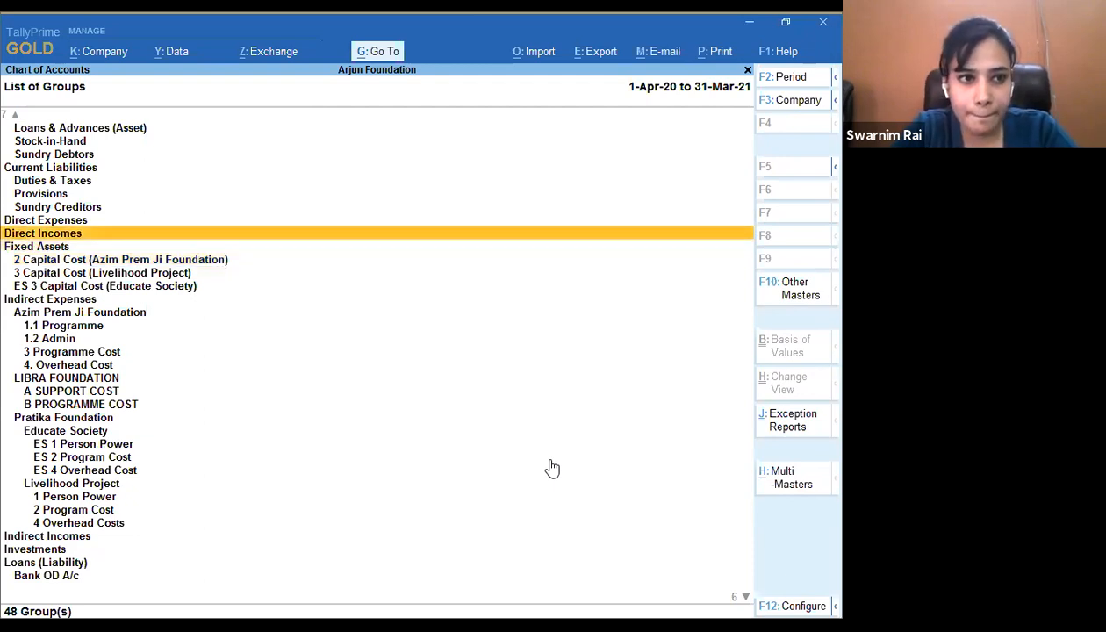
# - Leave the list of groups and open the Ledgers list from the Chart of Accounts
pyautogui.press('Down')
pyautogui.press('Down')
pyautogui.press('Down')
pyautogui.press('Down')
pyautogui.press('Down')
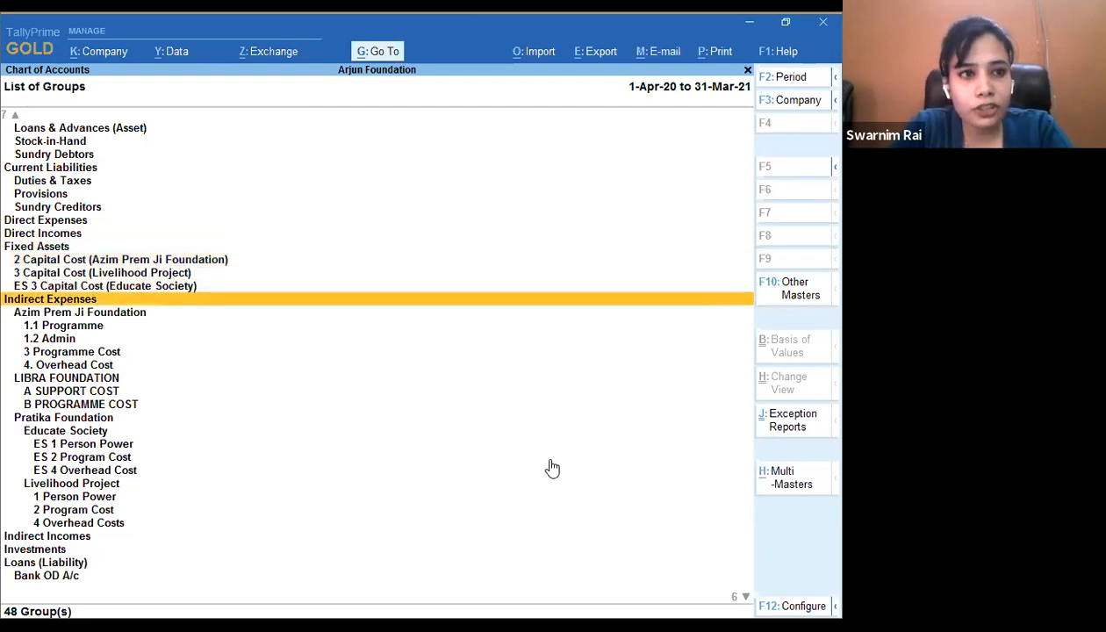
pyautogui.press('Escape')
pyautogui.press('Down')
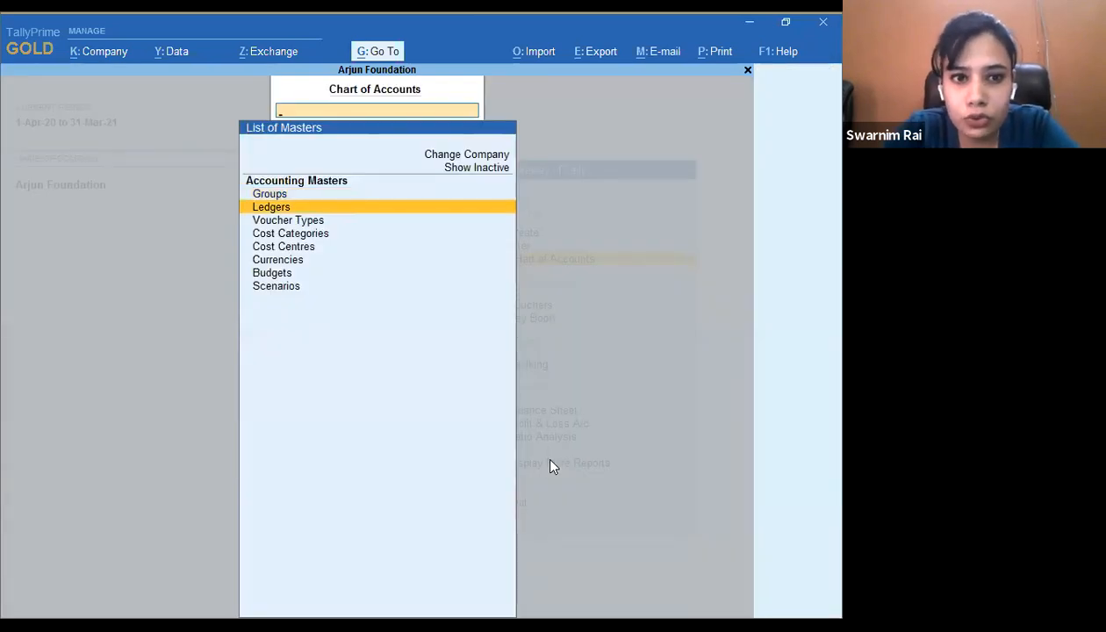
pyautogui.press('Return')
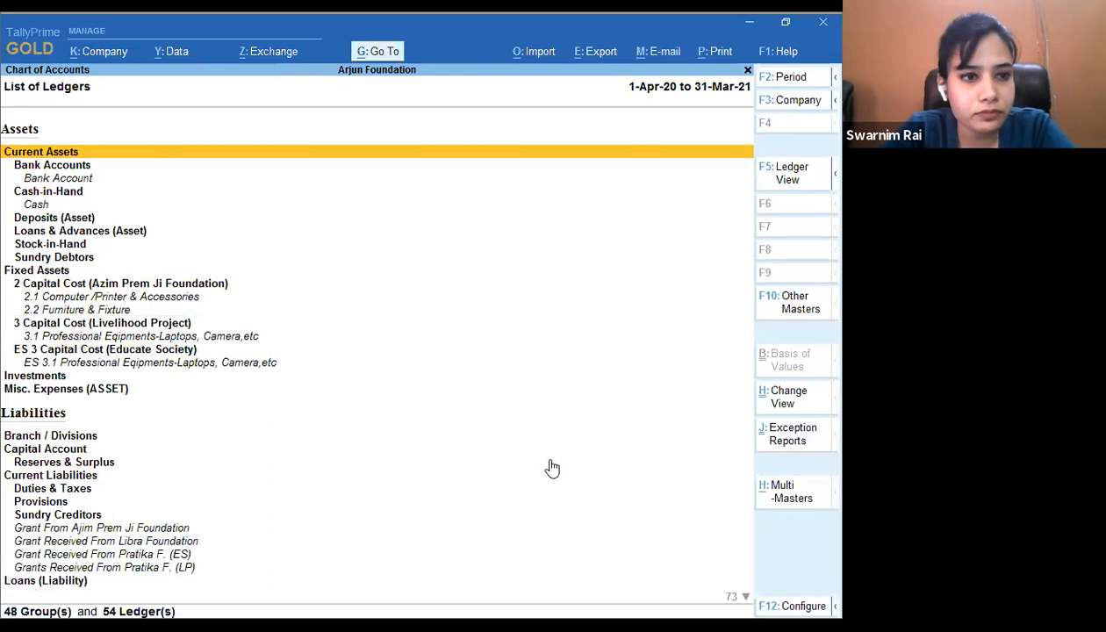
# - Examine the groups and ledgers under Current Assets, including the bank and cash ledgers
pyautogui.press('Down')
pyautogui.press('Down')
pyautogui.press('Down')
pyautogui.press('Down')
pyautogui.press('Down')
pyautogui.press('Down')
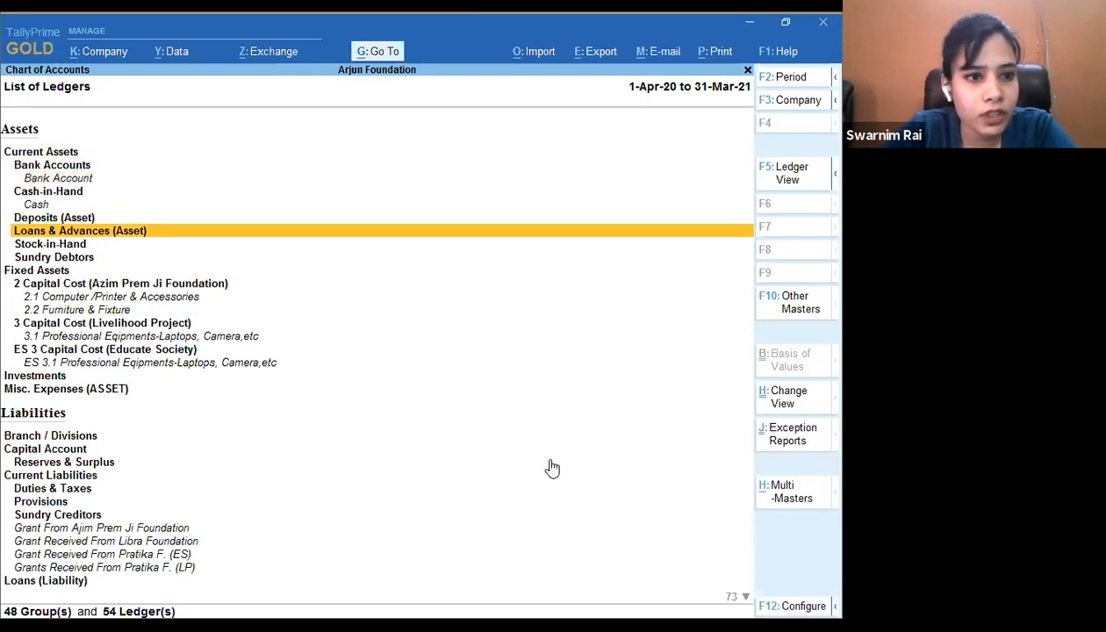
pyautogui.press('Up')
pyautogui.press('Up')
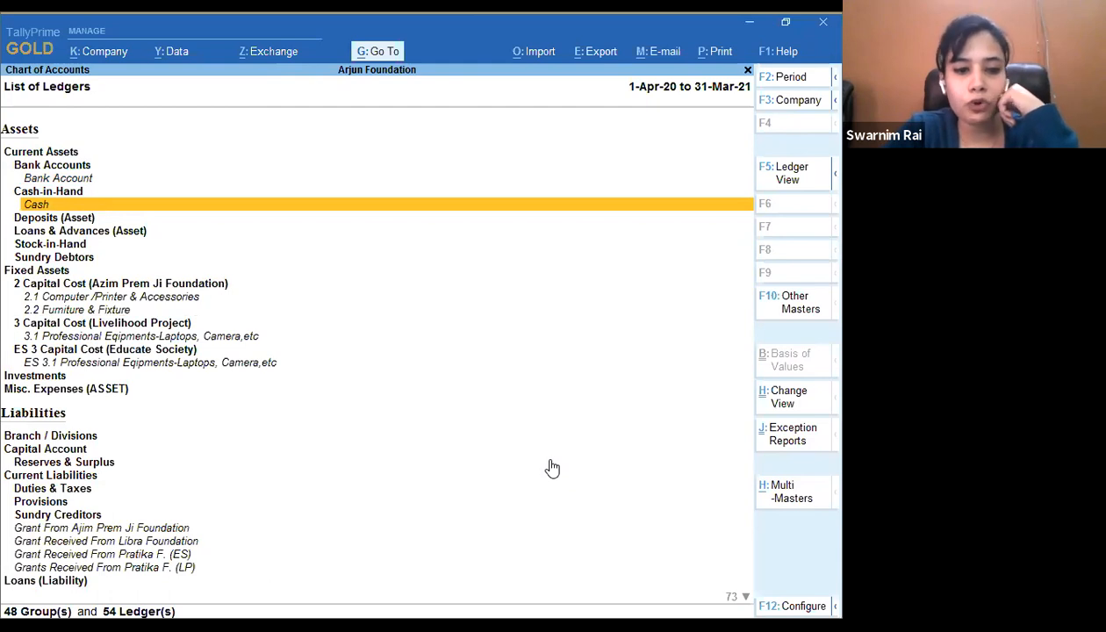
pyautogui.press('Down')
pyautogui.press('Down')
pyautogui.press('Down')
pyautogui.press('Down')
pyautogui.press('Down')
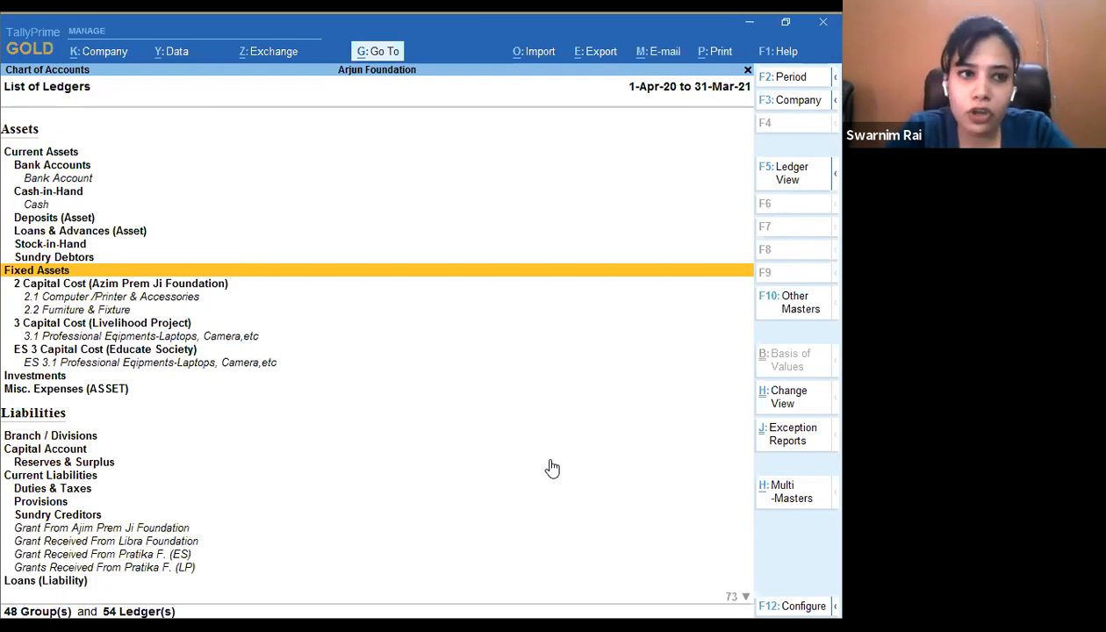
pyautogui.press('Up')
pyautogui.press('Up')
pyautogui.press('Up')
pyautogui.press('Up')
pyautogui.press('Up')
pyautogui.press('Up')
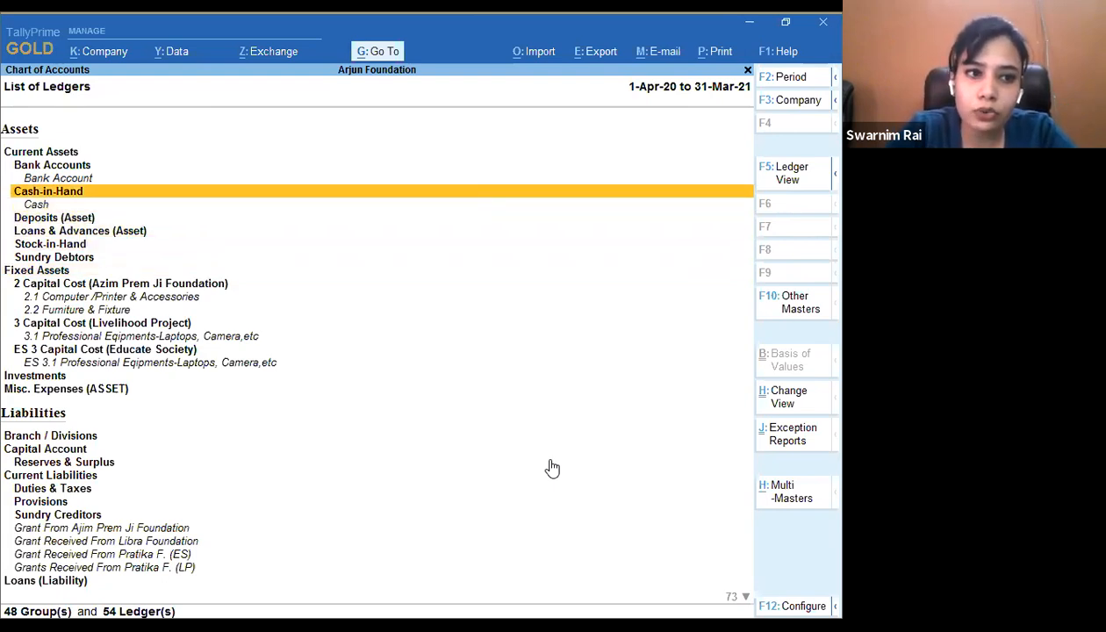
# - Go down the ledger list to the Fixed Assets section and examine the ledgers under each Capital Cost group
pyautogui.press('Down')
pyautogui.press('Down')
pyautogui.press('Down')
pyautogui.press('Down')
pyautogui.press('Down')
pyautogui.press('Down')
pyautogui.press('Down')
pyautogui.press('Down')
pyautogui.press('Down')
pyautogui.press('Down')
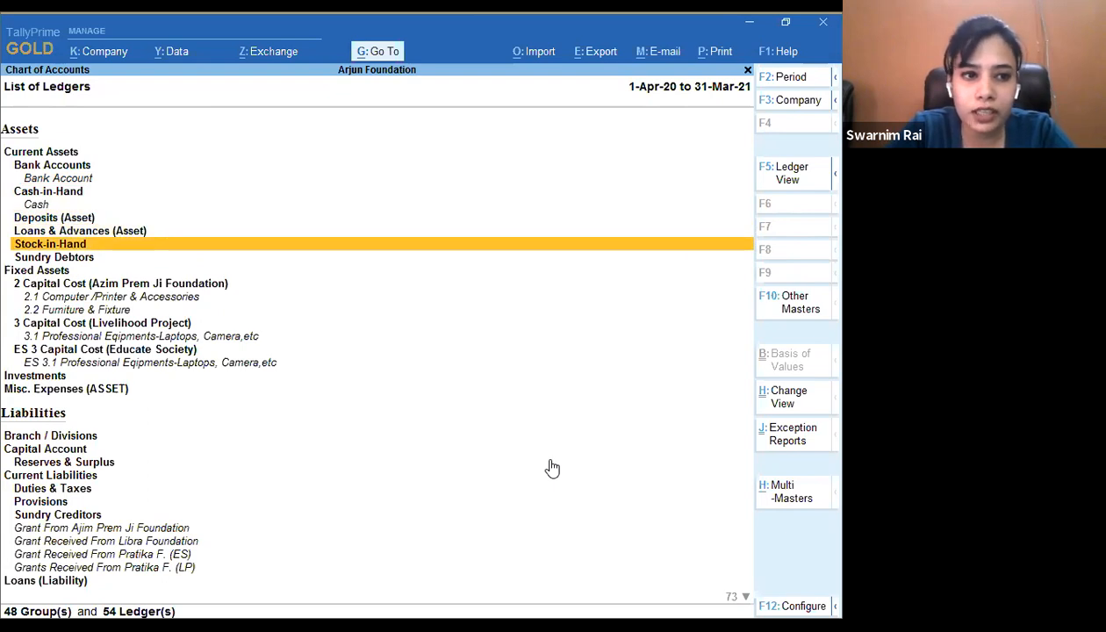
pyautogui.press('Down')
pyautogui.press('Down')
pyautogui.press('Down')
pyautogui.press('Down')
pyautogui.press('Down')
pyautogui.press('Down')
pyautogui.press('Down')
pyautogui.press('Down')
pyautogui.press('Down')
pyautogui.press('Down')
pyautogui.press('Down')
pyautogui.press('Down')
pyautogui.press('Down')
pyautogui.press('Down')
pyautogui.press('Down')
pyautogui.press('Down')
pyautogui.press('Down')
pyautogui.press('Down')
pyautogui.press('Down')
pyautogui.press('Down')
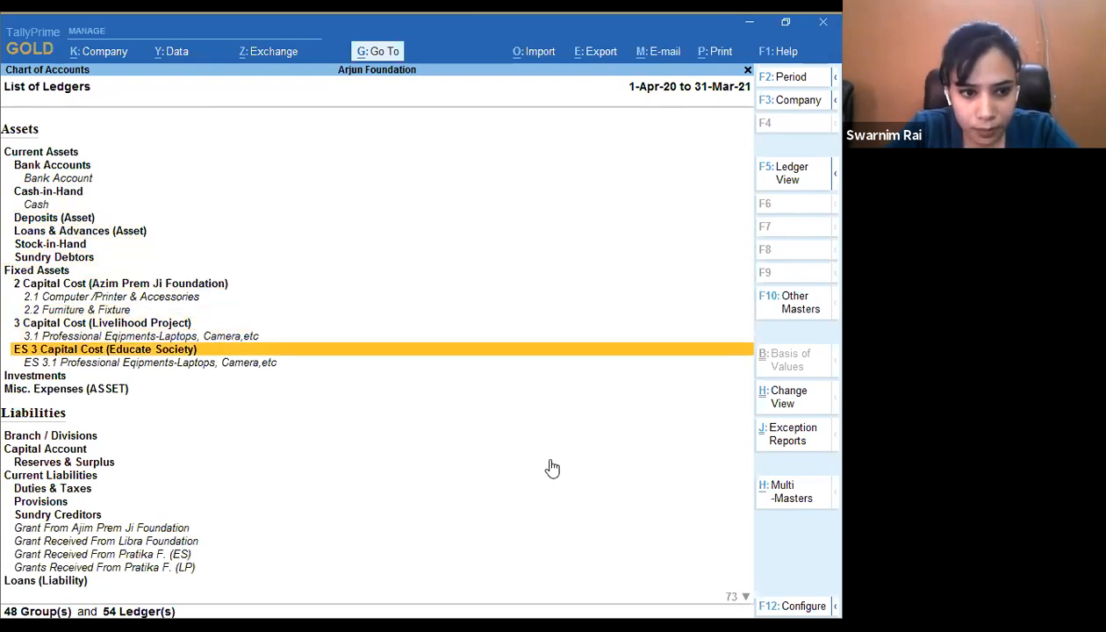
# - Go down the ledger list past Liabilities to the Azim Prem Ji Foundation ledgers under Indirect Expenses
pyautogui.press('Down')
pyautogui.press('Down')
pyautogui.press('Down')
pyautogui.press('Down')
pyautogui.press('Down')
pyautogui.press('Down')
pyautogui.press('Down')
pyautogui.press('Down')
pyautogui.press('Down')
pyautogui.press('Down')
pyautogui.press('Down')
pyautogui.press('Down')
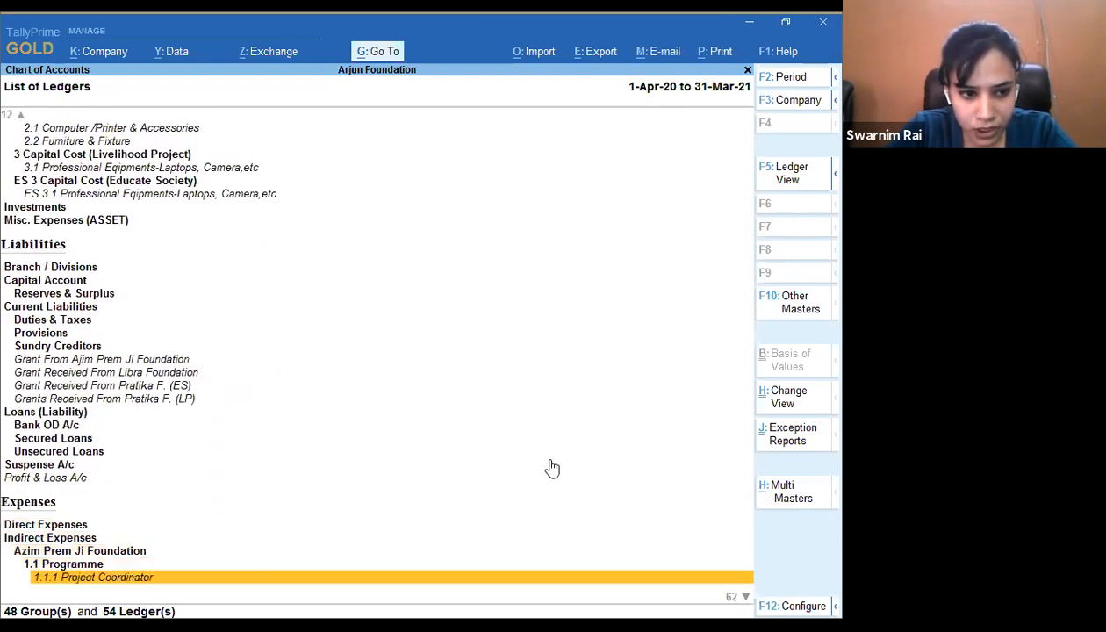
pyautogui.press('Down')
pyautogui.press('Down')
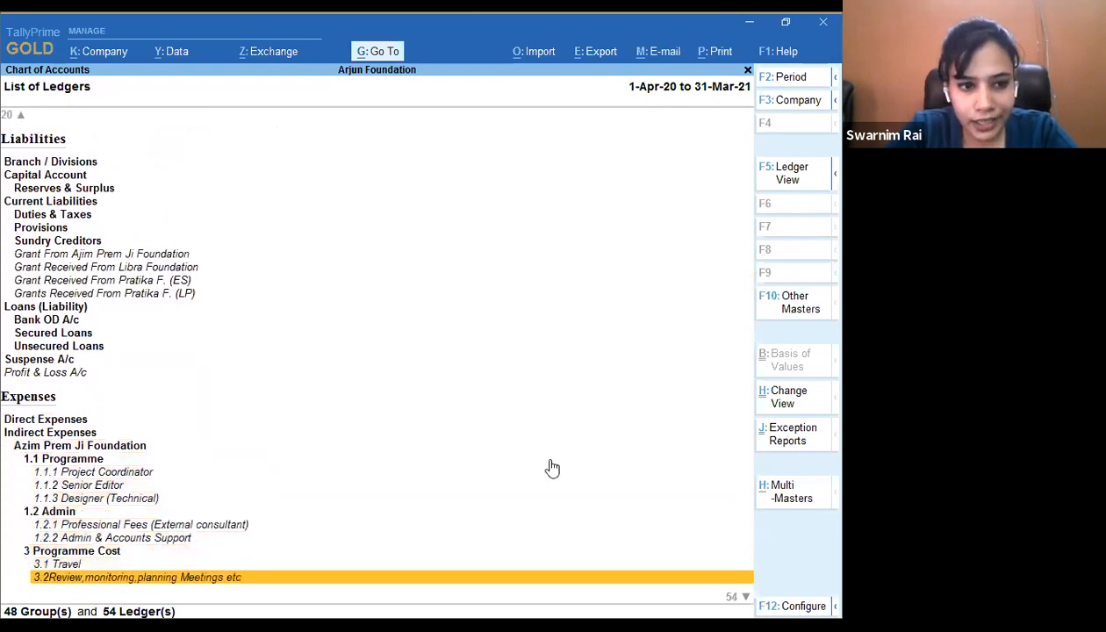
# - Examine the Azim Prem Ji Foundation ledgers under Admin, Programme Cost and Overhead Cost, down to LIBRA FOUNDATION's Support Cost ledgers
pyautogui.press('Up')
pyautogui.press('Up')
pyautogui.press('Up')
pyautogui.press('Up')
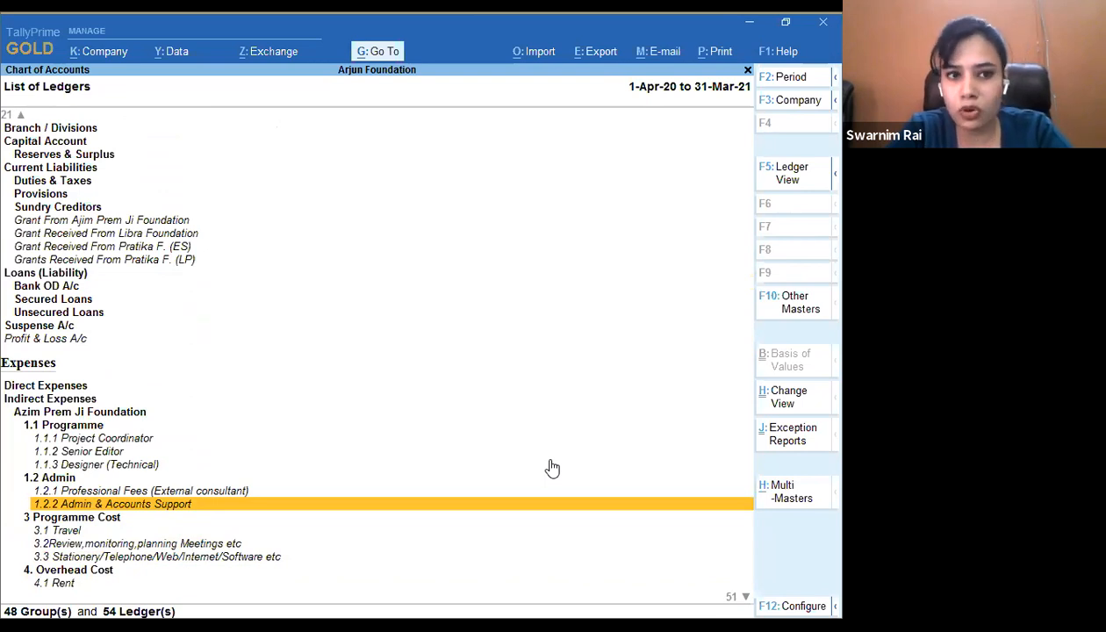
pyautogui.press('Down')
pyautogui.press('Down')
pyautogui.press('Down')
pyautogui.press('Down')
pyautogui.press('Down')
pyautogui.press('Down')
pyautogui.press('Down')
pyautogui.press('Down')
pyautogui.press('Down')
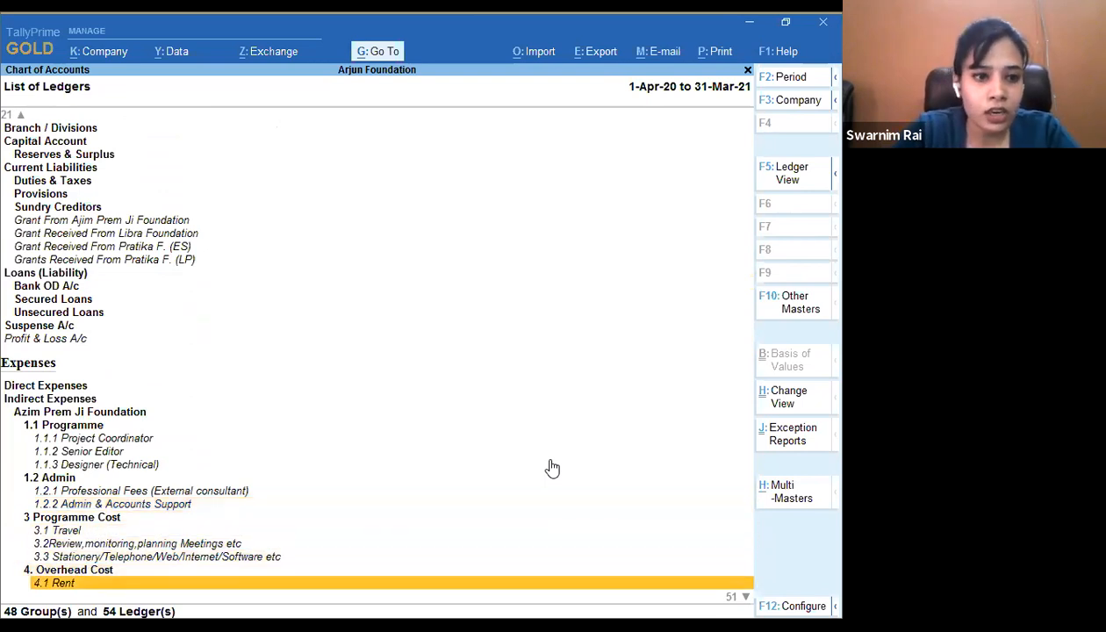
pyautogui.press('Down')
pyautogui.press('Down')
pyautogui.press('Down')
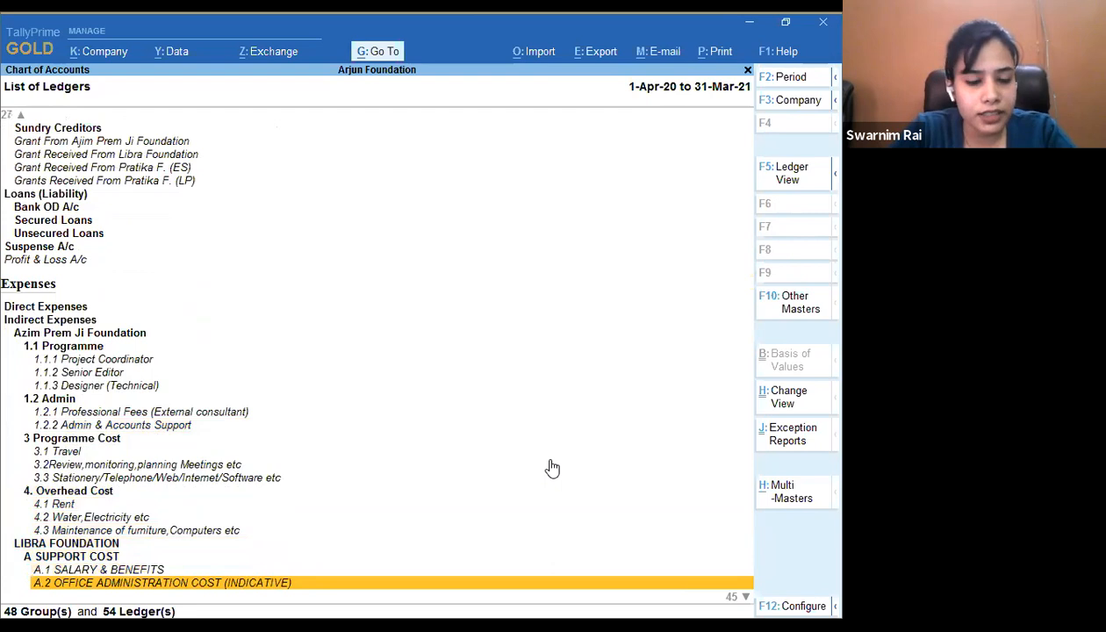
# - Go back up the ledger list to the Azim Prem Ji Foundation group under Indirect Expenses
pyautogui.press('Up')
pyautogui.press('Up')
pyautogui.press('Up')
pyautogui.press('Up')
pyautogui.press('Up')
pyautogui.press('Up')
pyautogui.press('Up')
pyautogui.press('Up')
pyautogui.press('Up')
pyautogui.press('Up')
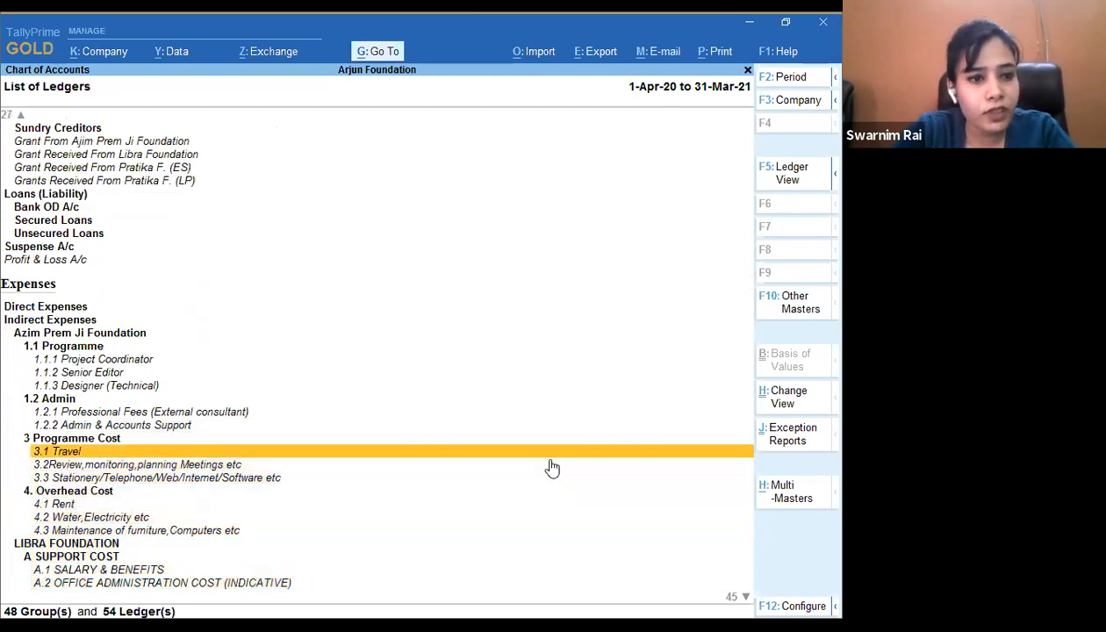
pyautogui.press('Up')
pyautogui.press('Up')
pyautogui.press('Up')
pyautogui.press('Up')
pyautogui.press('Up')
pyautogui.press('Up')
pyautogui.press('Up')
pyautogui.press('Up')
pyautogui.press('Up')
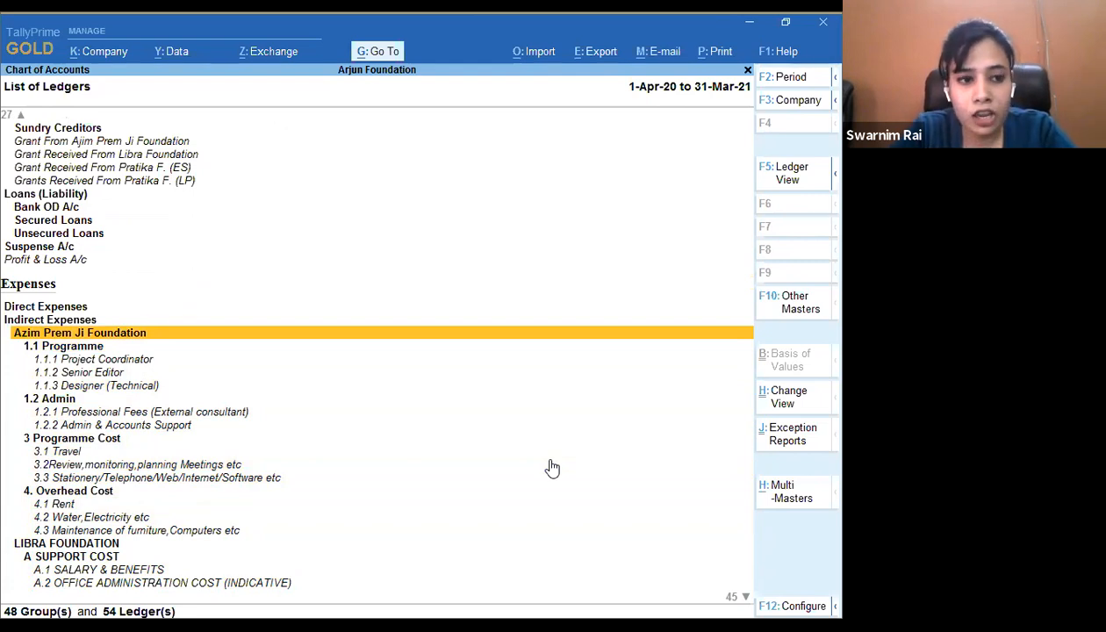
# - Open the 1.1.1 Project Coordinator ledger for alteration and check the group it is placed under
pyautogui.press('Down')
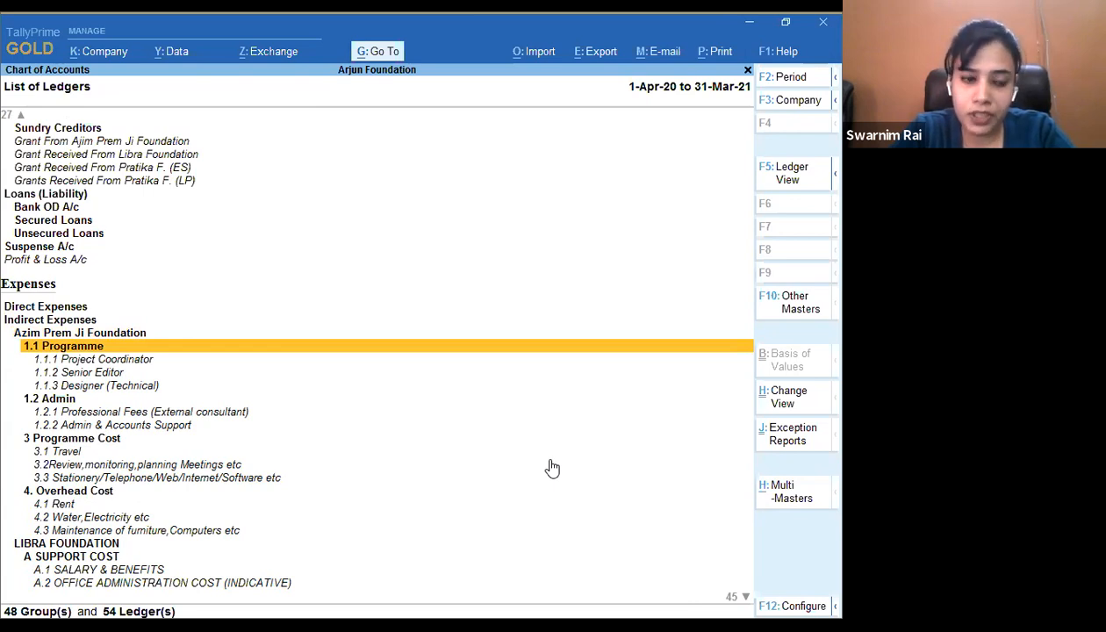
pyautogui.press('Down')
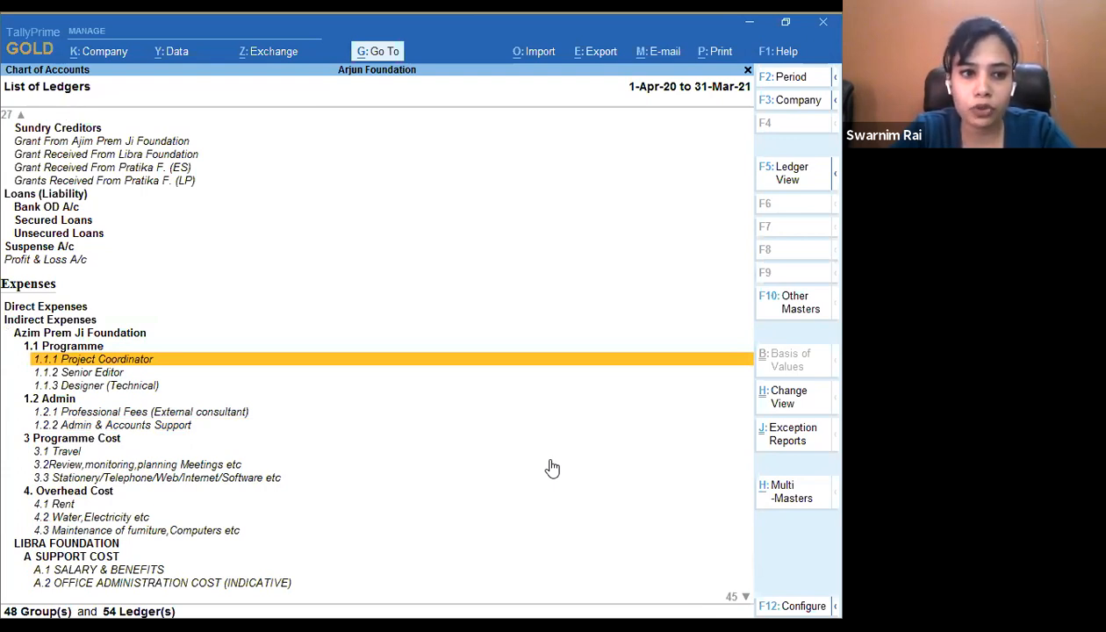
pyautogui.press('Down')
pyautogui.press('Up')
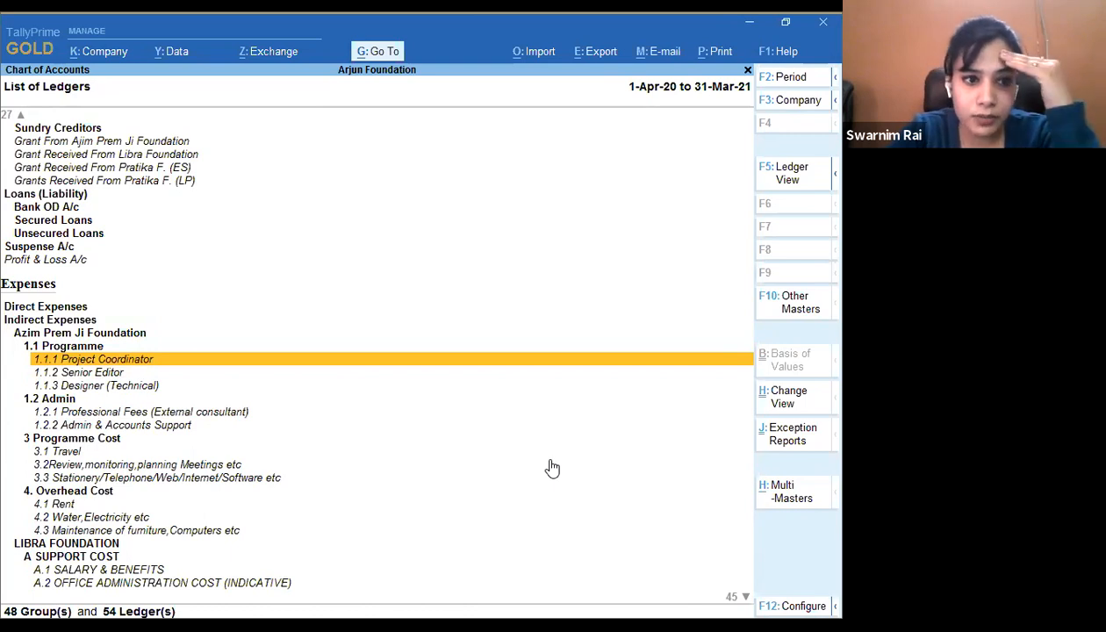
pyautogui.press('Return')
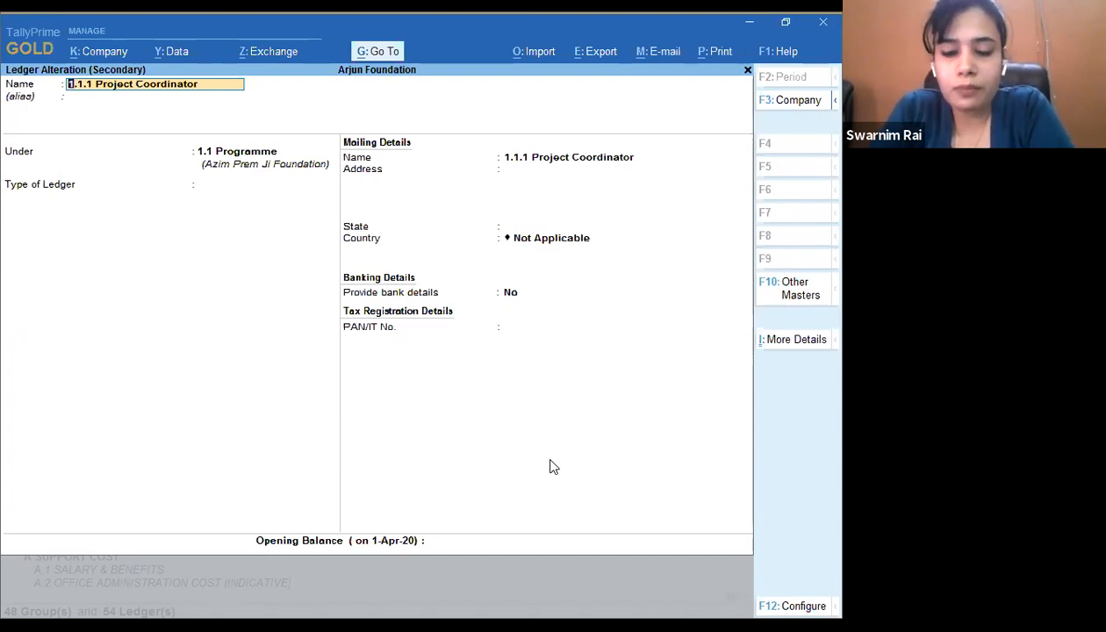
pyautogui.press('Return')
pyautogui.press('Return')
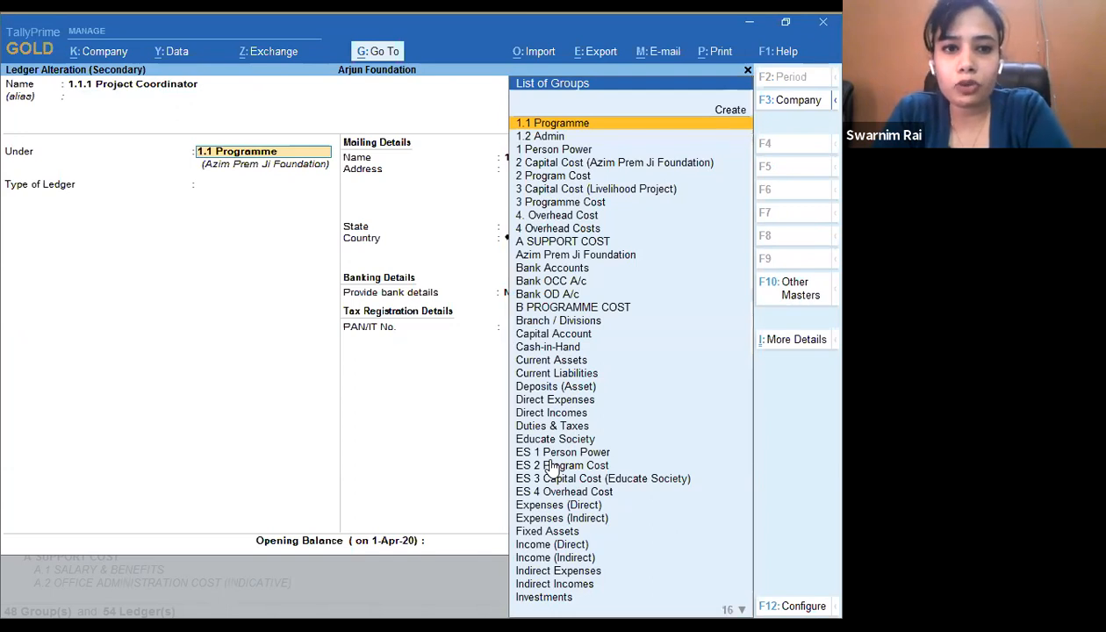
# - Inspect the ledger's parent group 1.1 Programme and its own parent Azim Prem Ji Foundation, and return to the 1.1 Programme group
pyautogui.hotkey('ctrl', 'Return')
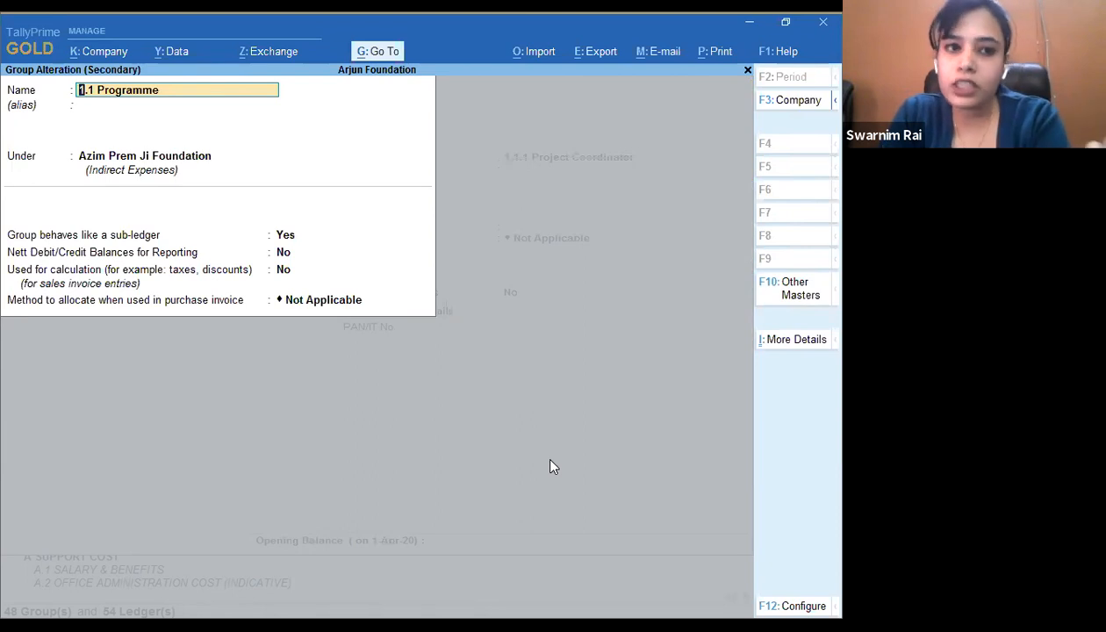
pyautogui.press('Return')
pyautogui.press('Return')
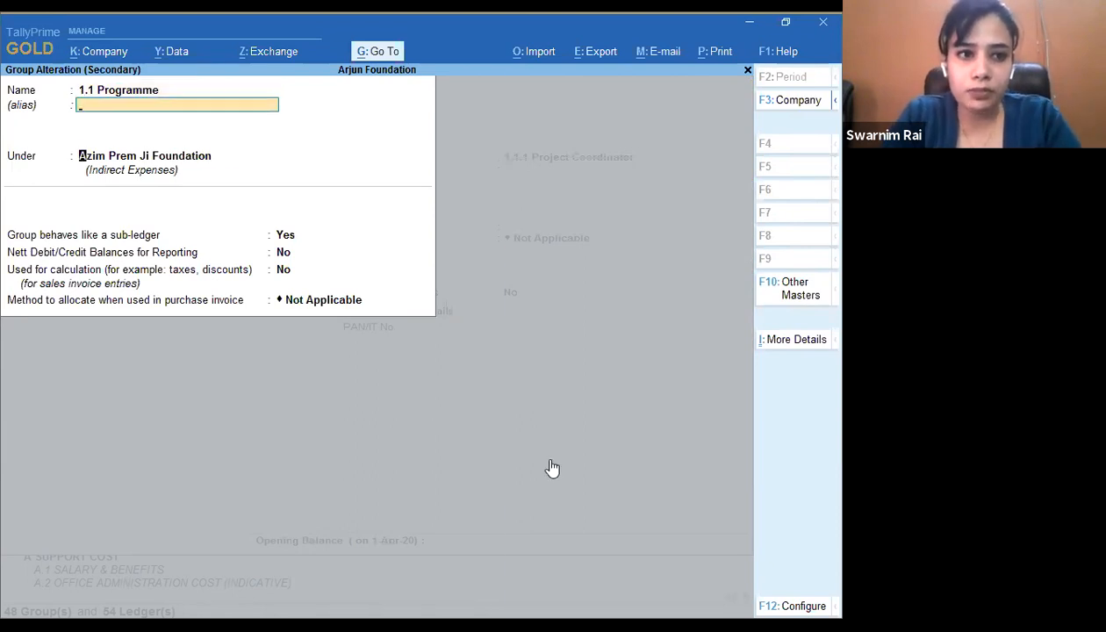
pyautogui.hotkey('ctrl', 'Return')
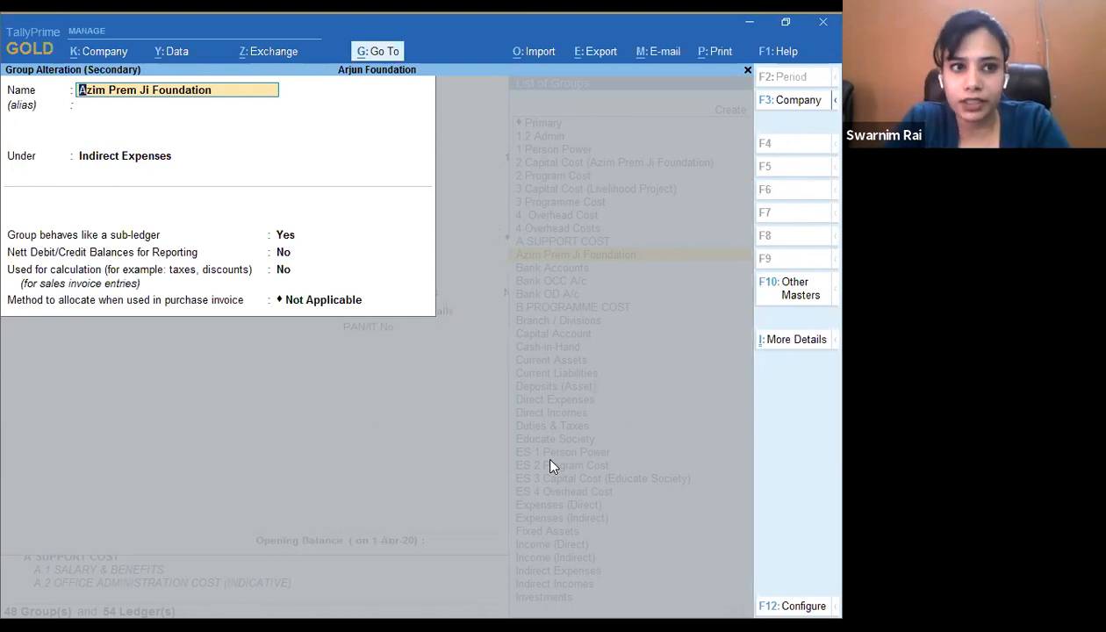
pyautogui.press('BackSpace')
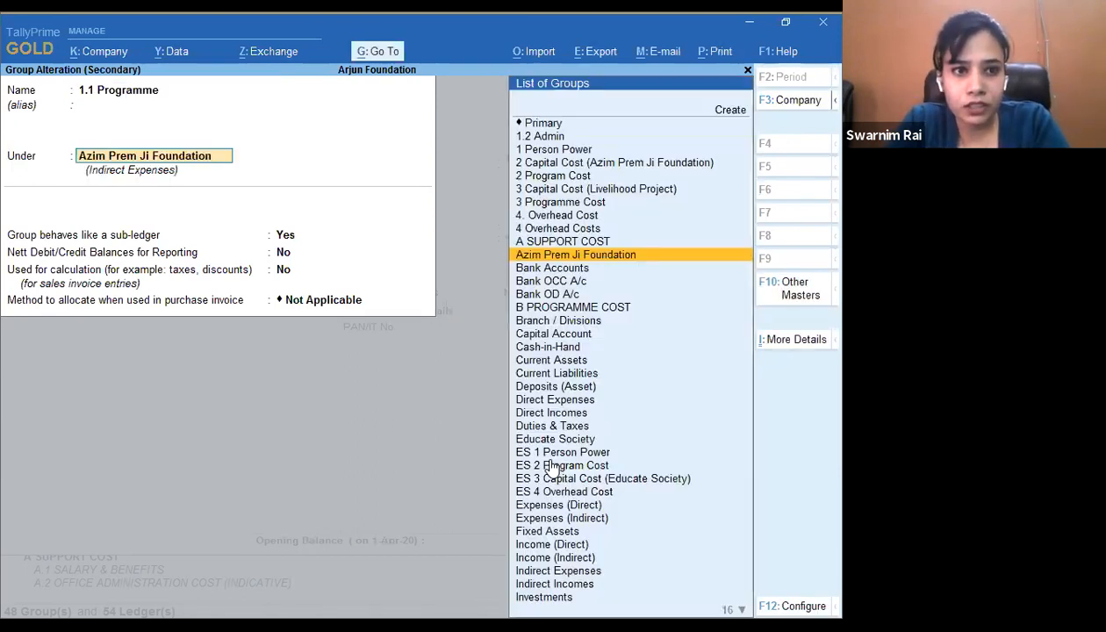
# - Leave the 1.1 Programme group and the 1.1.1 Project Coordinator ledger without saving, returning to the list of ledgers
pyautogui.press('BackSpace')
pyautogui.press('Escape')
pyautogui.press('Return')
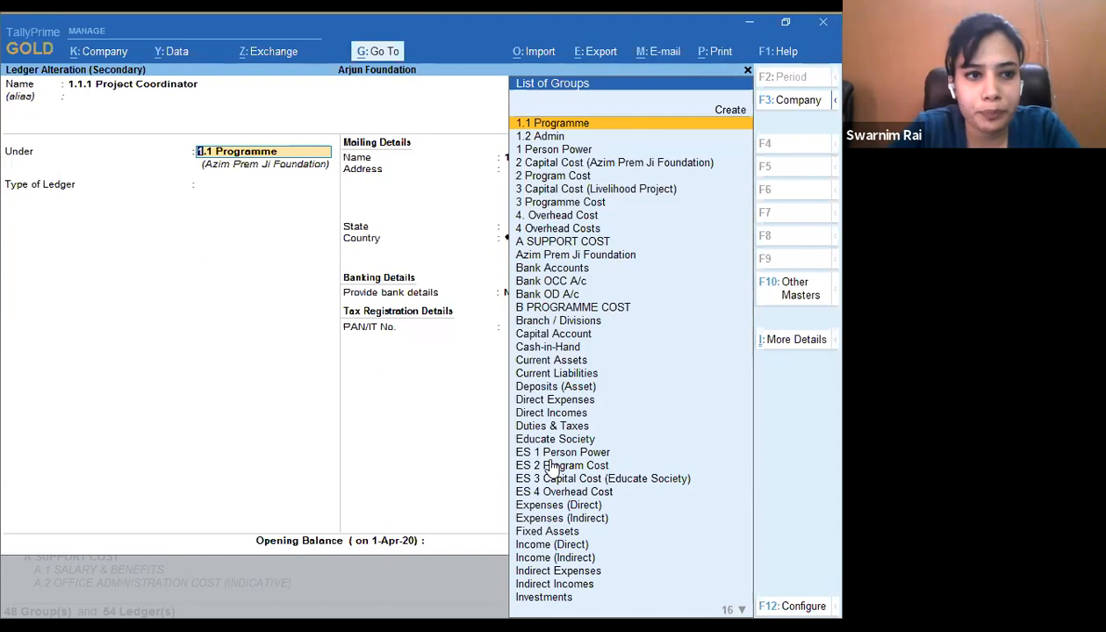
pyautogui.press('BackSpace')
pyautogui.press('Escape')
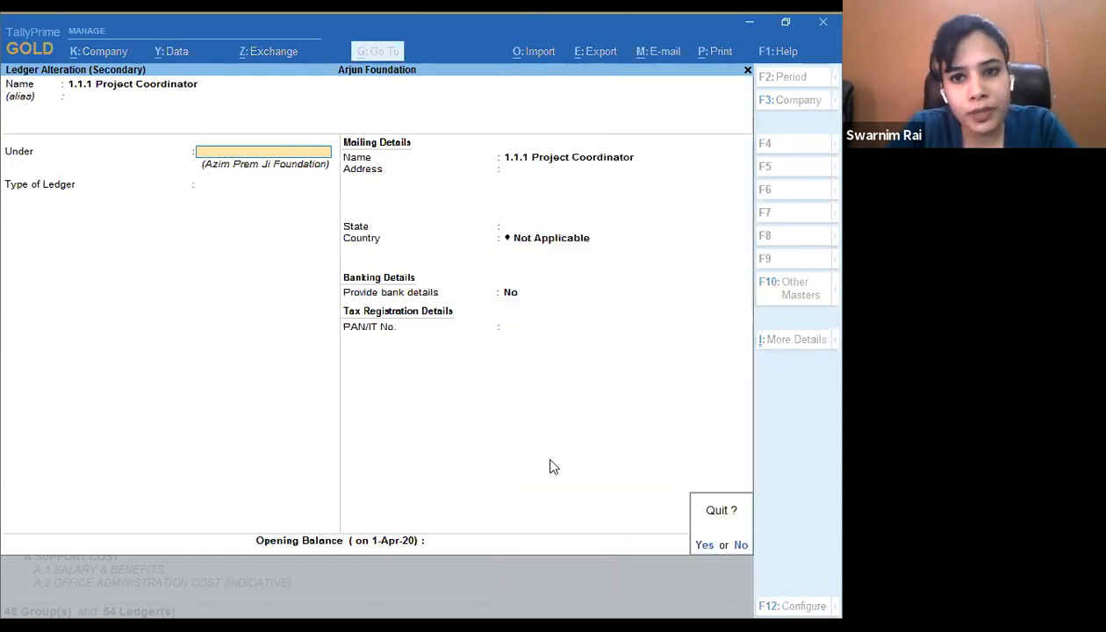
pyautogui.press('y')
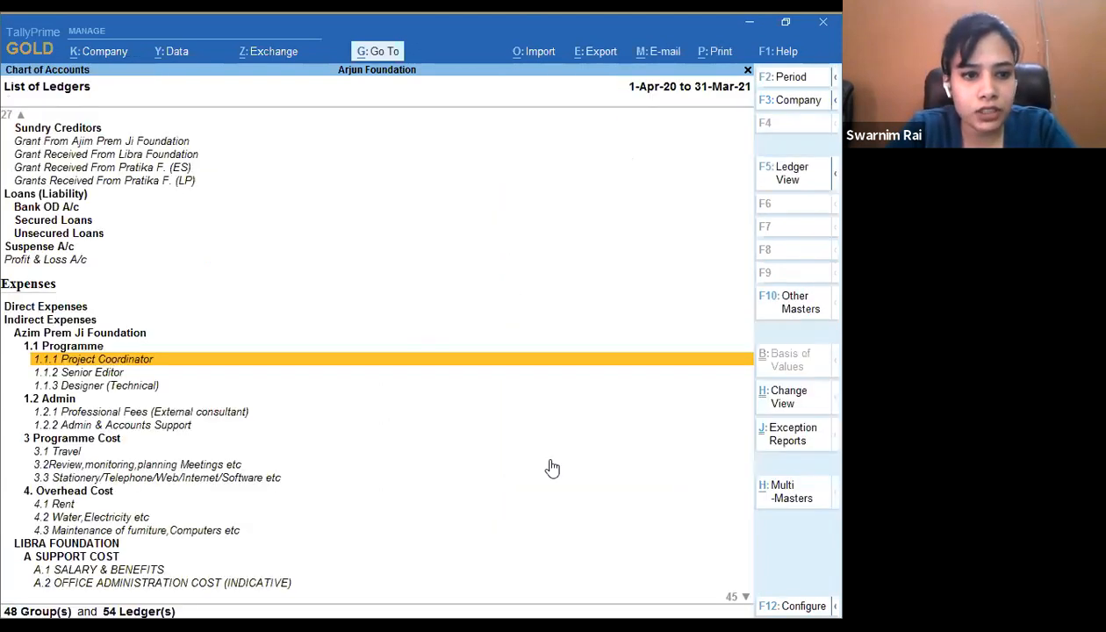
# - Open the 1.1.2 Senior Editor ledger and display its full list of additional details, including the inactive ones
pyautogui.press('Down')
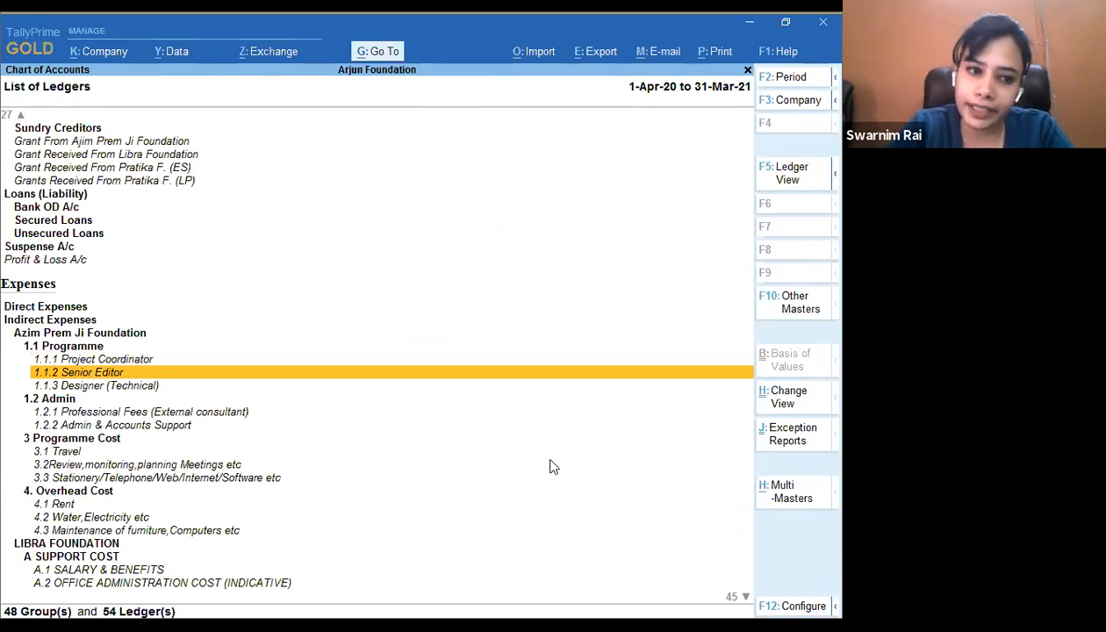
pyautogui.press('Return')
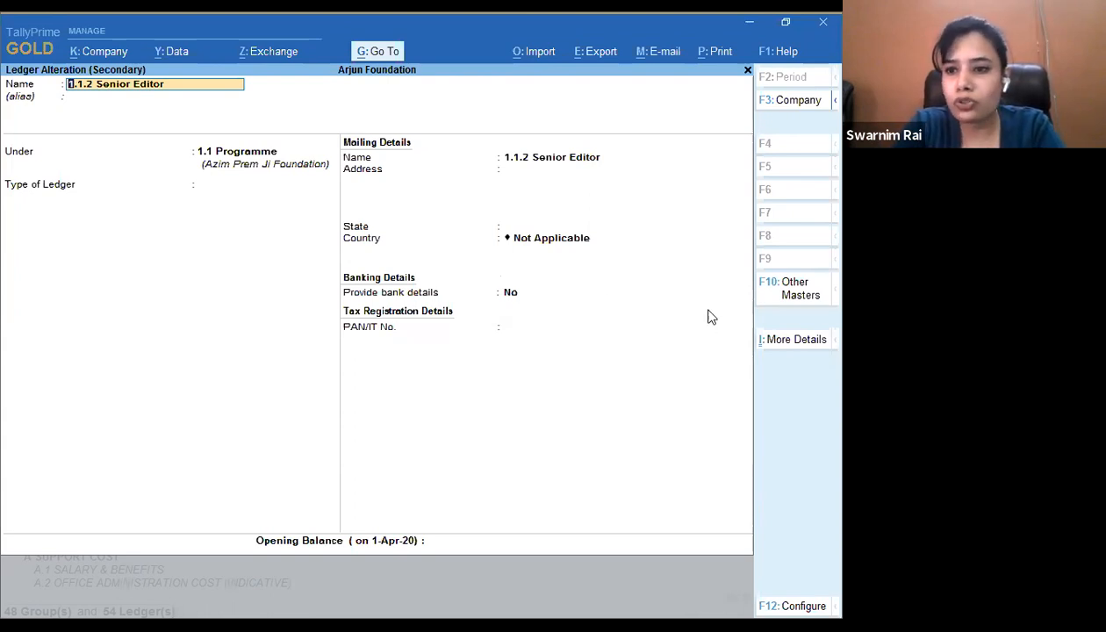
pyautogui.click(777, 349)
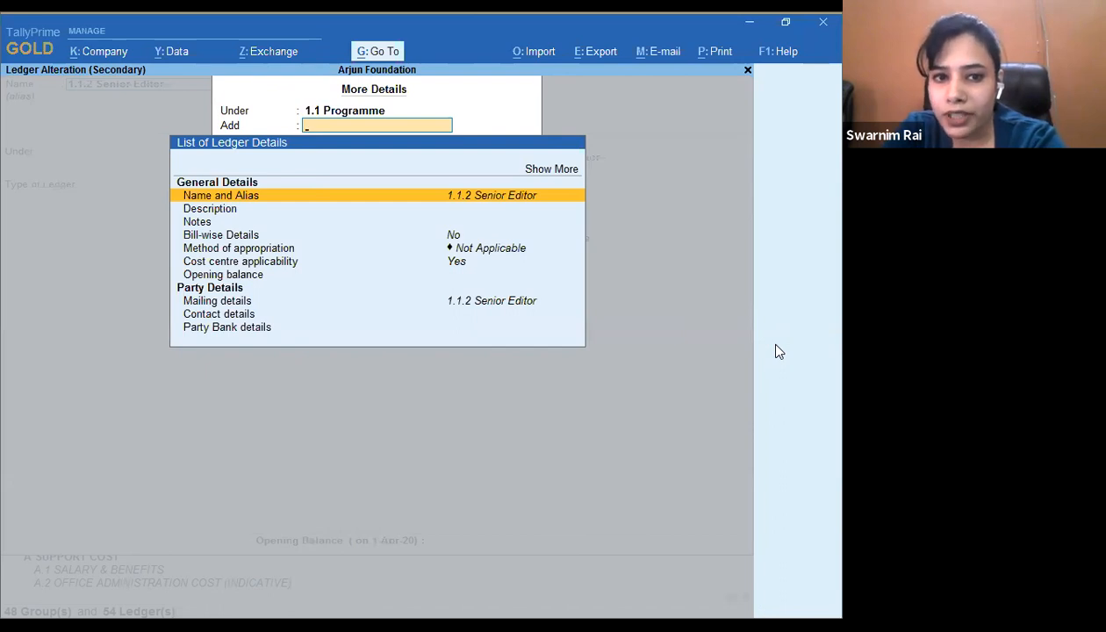
pyautogui.press('Up')
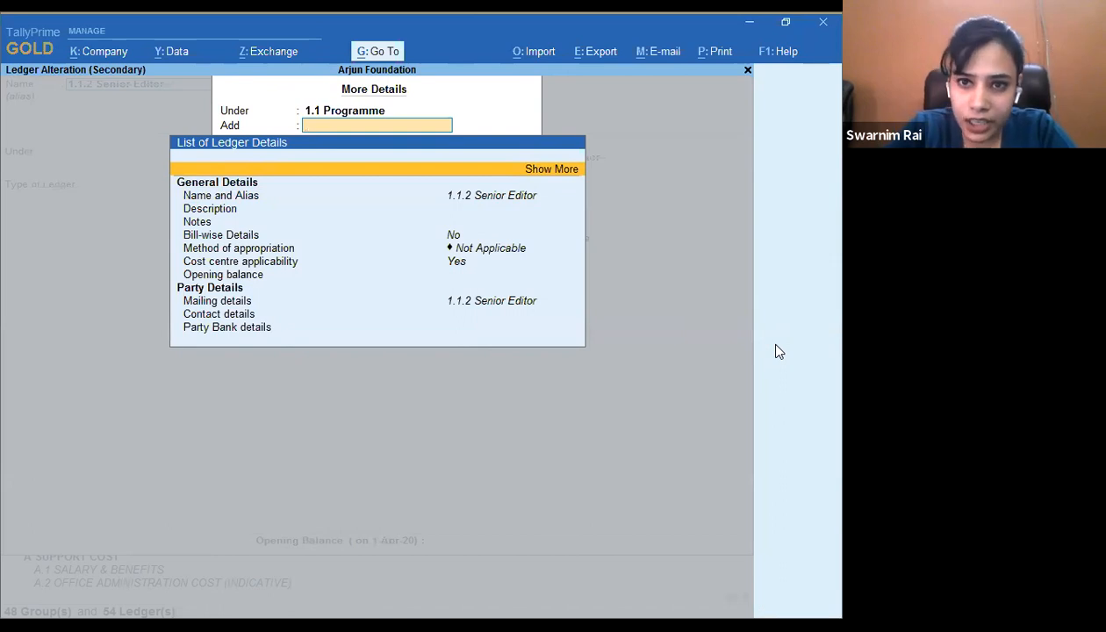
pyautogui.press('Return')
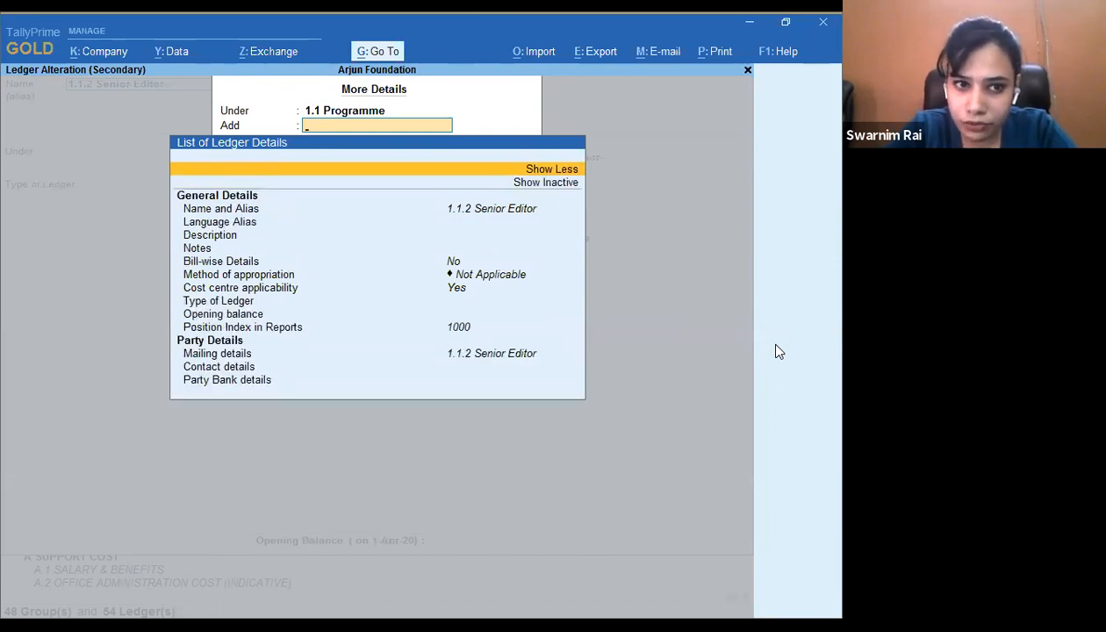
pyautogui.press('Down')
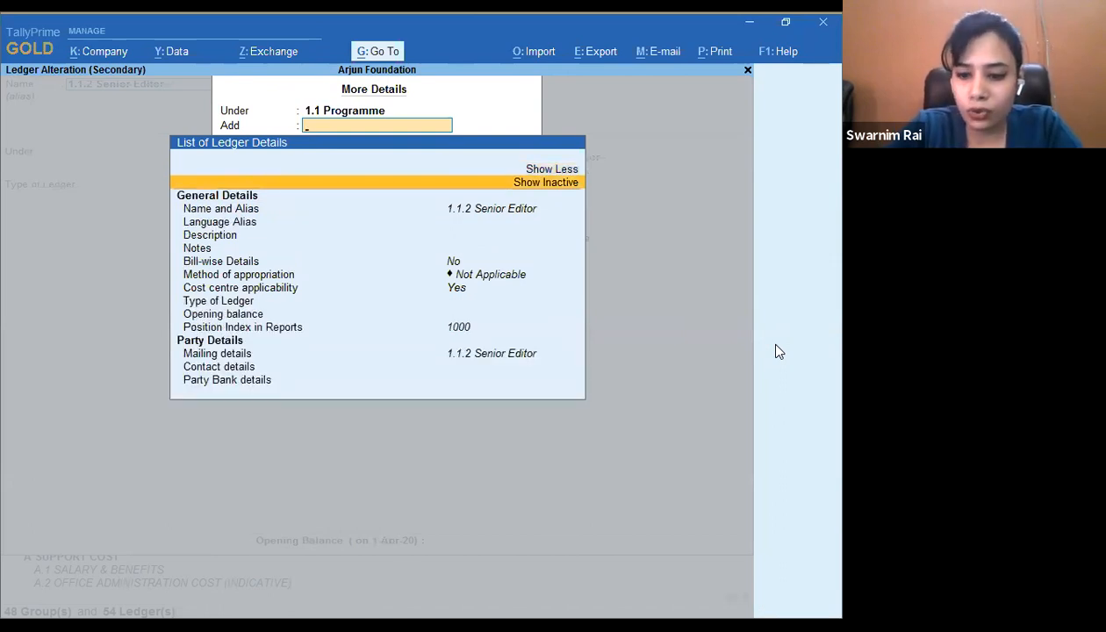
pyautogui.press('Return')
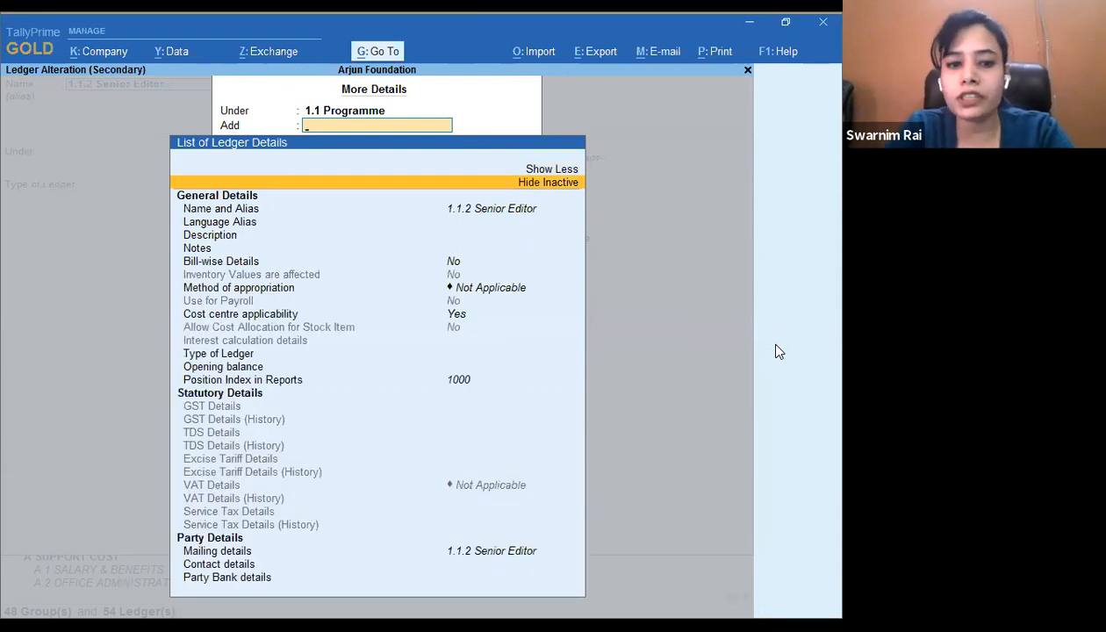
# - Examine the general detail options for the Senior Editor ledger, from its name and alias down to the opening balance
pyautogui.press('Down')
pyautogui.press('Down')
pyautogui.press('Down')
pyautogui.press('Down')
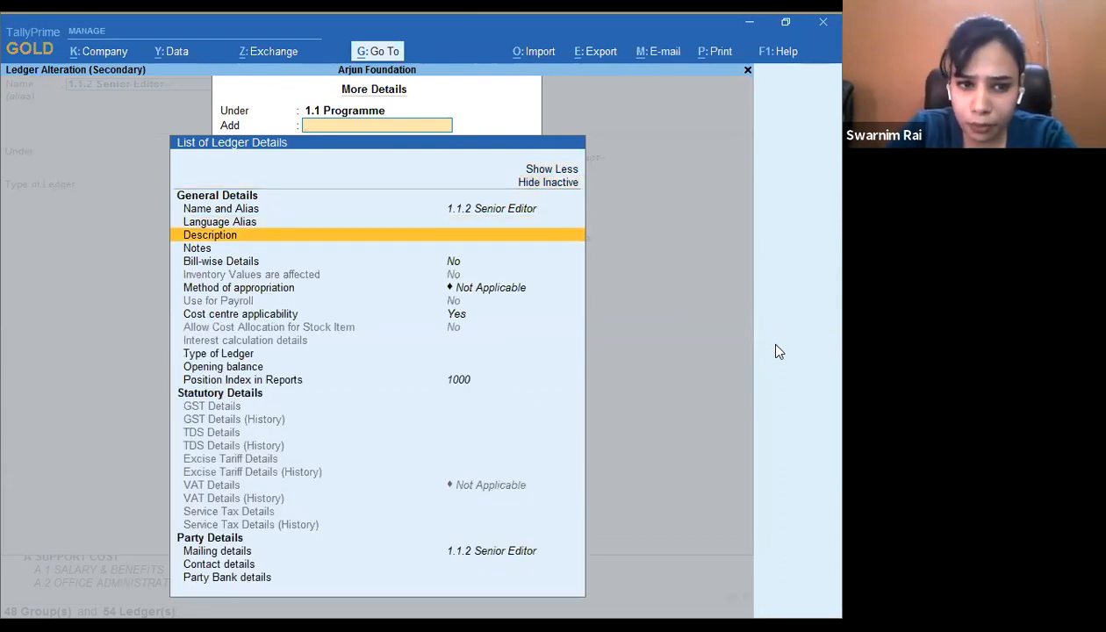
pyautogui.press('Down')
pyautogui.press('Down')
pyautogui.press('Down')
pyautogui.press('Down')
pyautogui.press('Down')
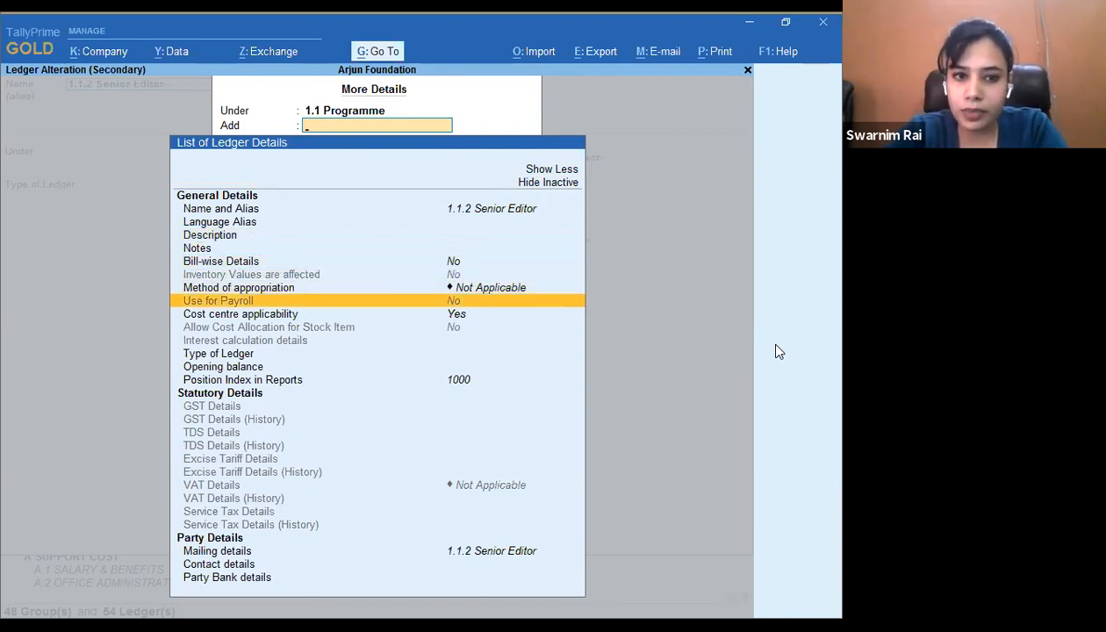
pyautogui.press('Down')
pyautogui.press('Down')
pyautogui.press('Down')
pyautogui.press('Down')
pyautogui.press('Down')
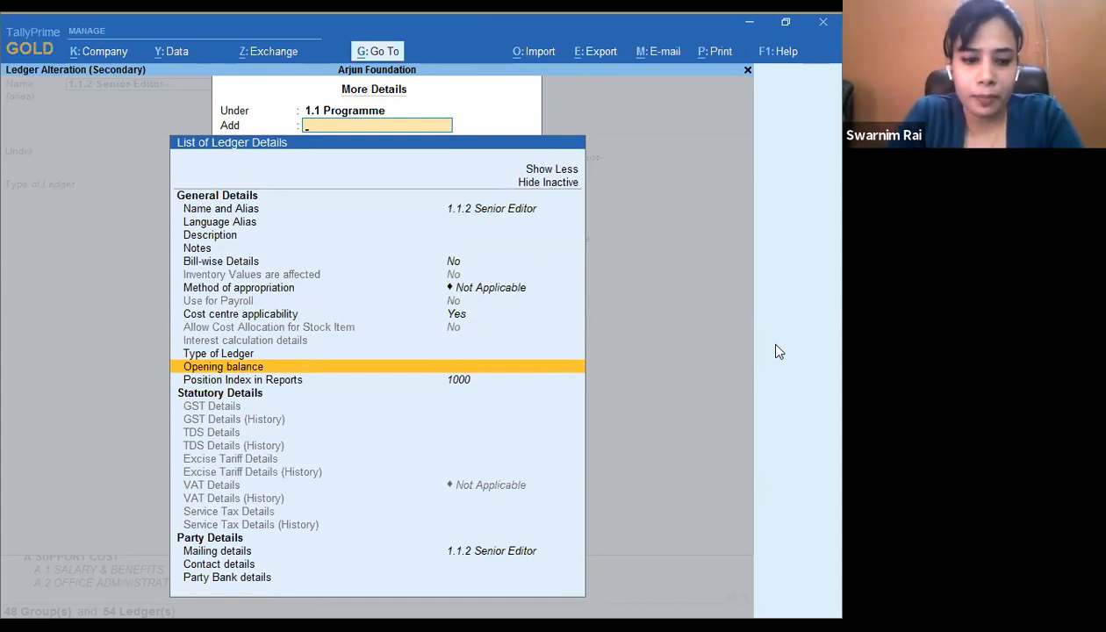
# - Close the Senior Editor ledger's details and quit its alteration without saving
pyautogui.press('Escape')
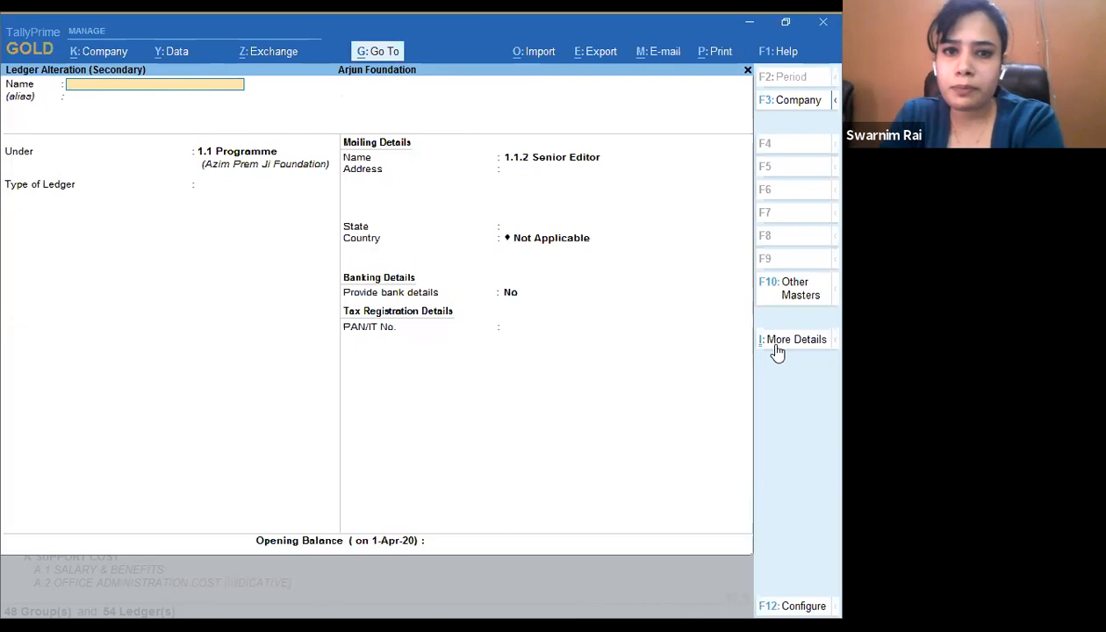
pyautogui.press('Escape')
pyautogui.press('y')
# - Open the 1.1.3 Designer (Technical) ledger to check its group placement, and quit without saving
pyautogui.press('Down')
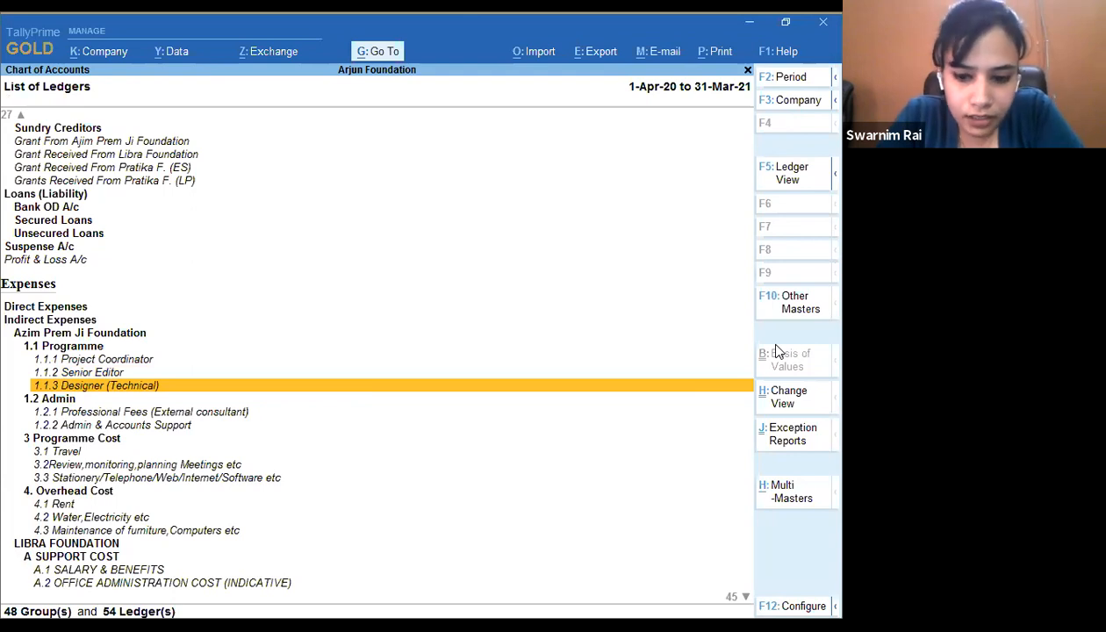
pyautogui.press('Return')
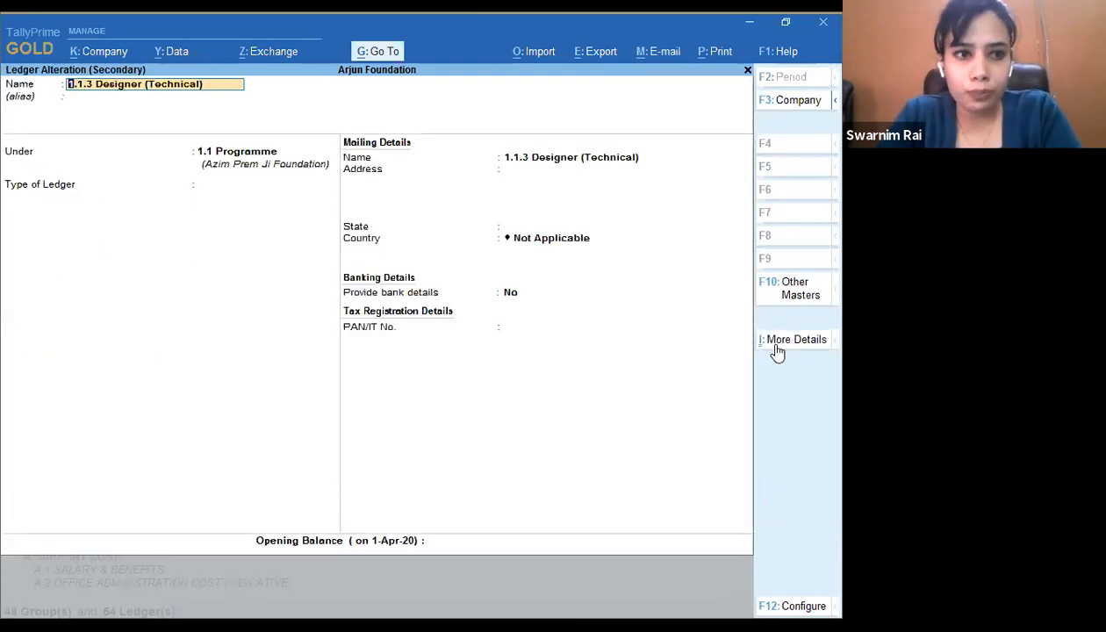
pyautogui.press('BackSpace')
pyautogui.press('Escape')
pyautogui.press('y')
# - Examine the ledgers under 1.2 Admin and the first ledger under 3 Programme Cost
pyautogui.press('Down')
pyautogui.press('Down')
pyautogui.press('Down')
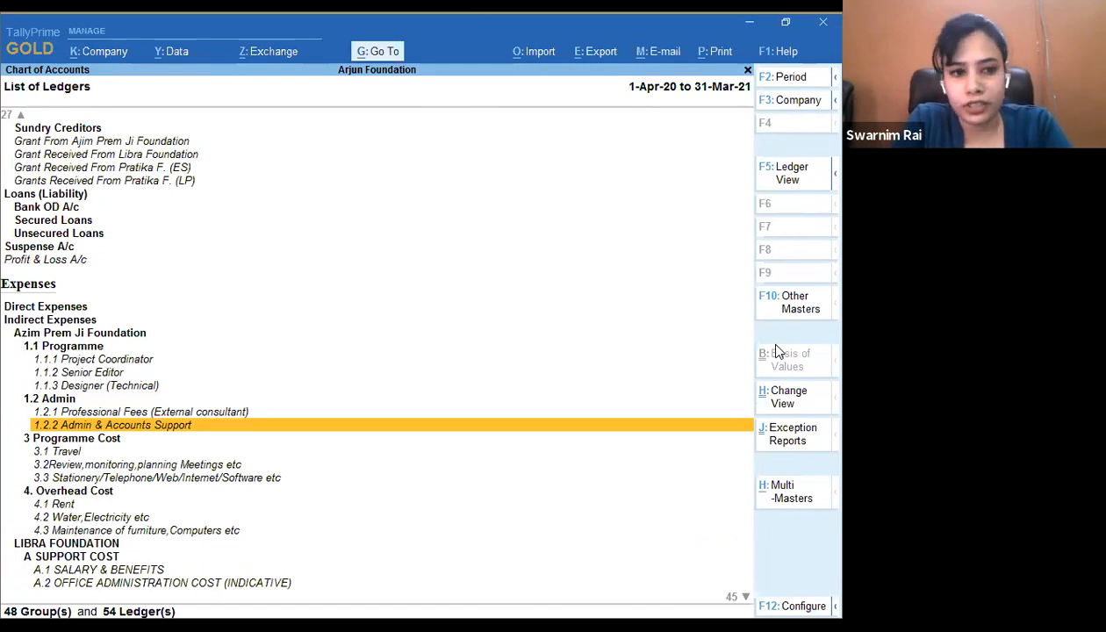
pyautogui.press('Down')
pyautogui.press('Down')
pyautogui.press('Down')
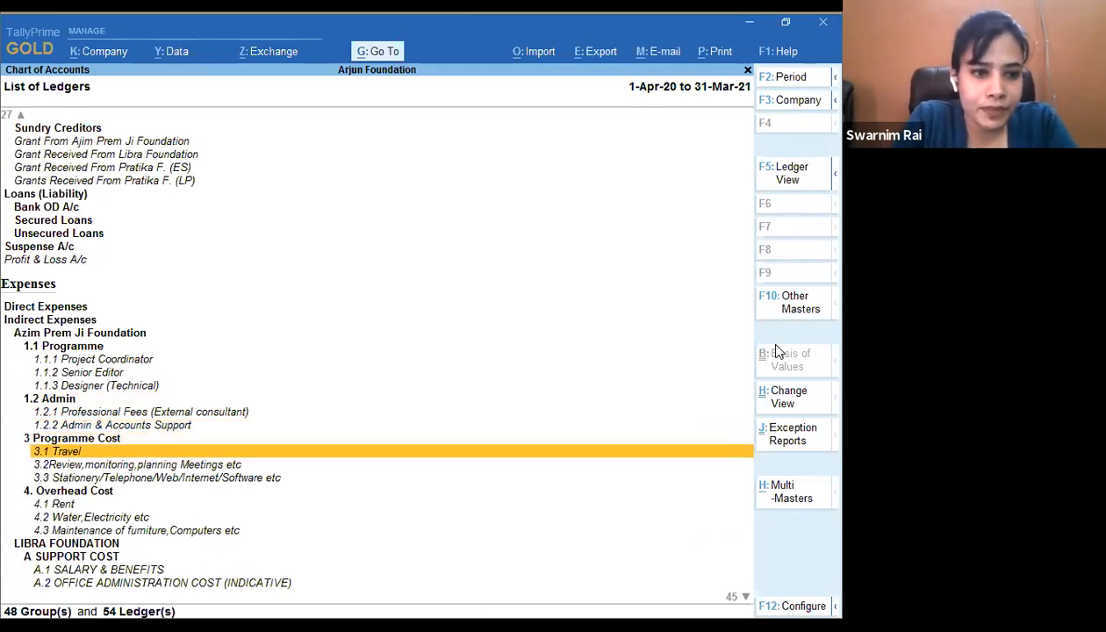
pyautogui.press('Up')
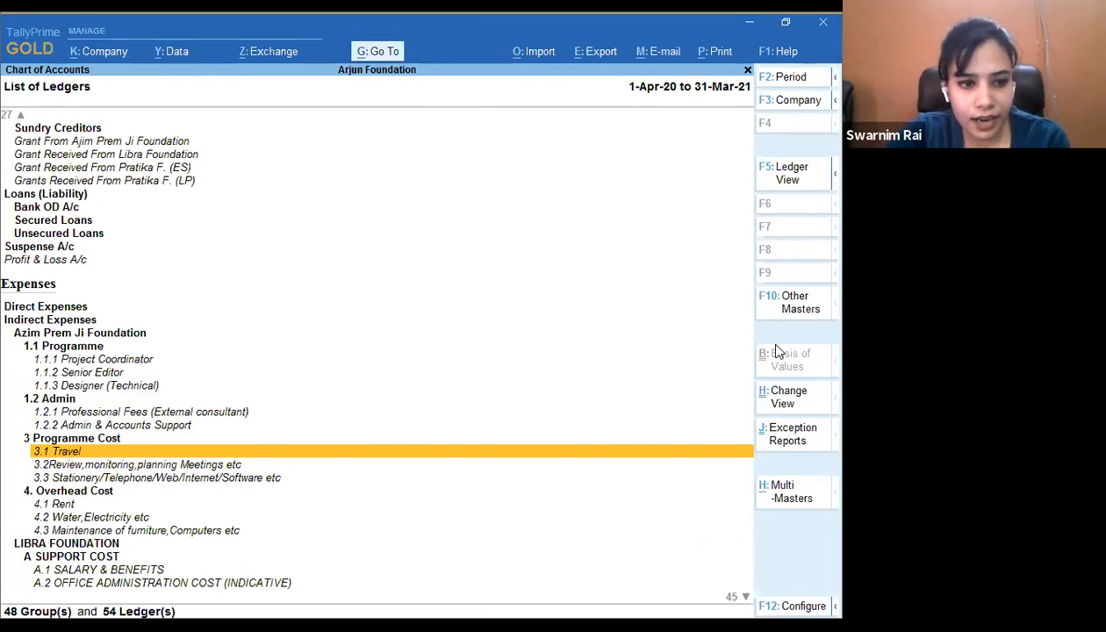
# - Open the 3.1 Travel ledger to check its group placement, and quit its alteration without saving
pyautogui.press('Return')
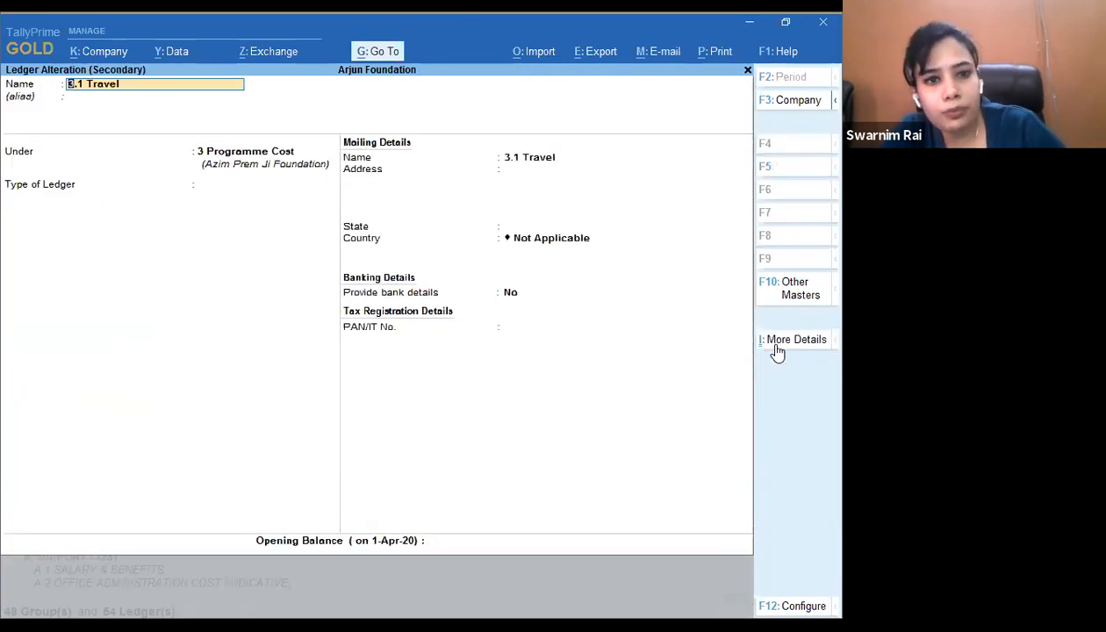
pyautogui.press('BackSpace')
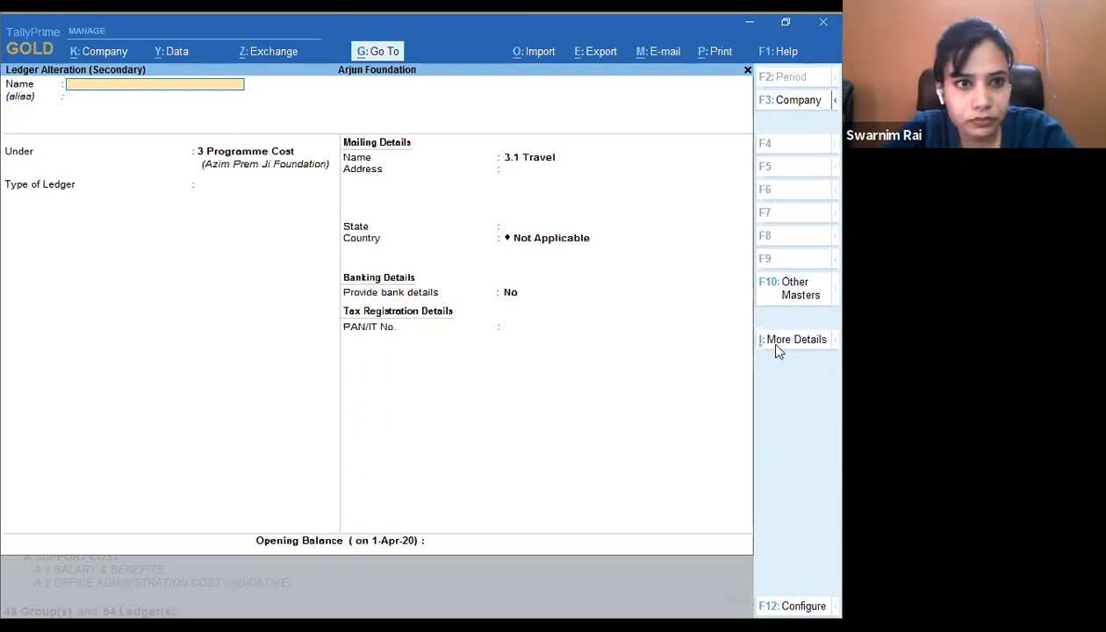
pyautogui.press('Escape')
pyautogui.press('y')
# - Examine the remaining 3 Programme Cost and 4. Overhead Cost ledgers, then the support and programme cost ledgers under LIBRA FOUNDATION
pyautogui.press('Down')
pyautogui.press('Down')
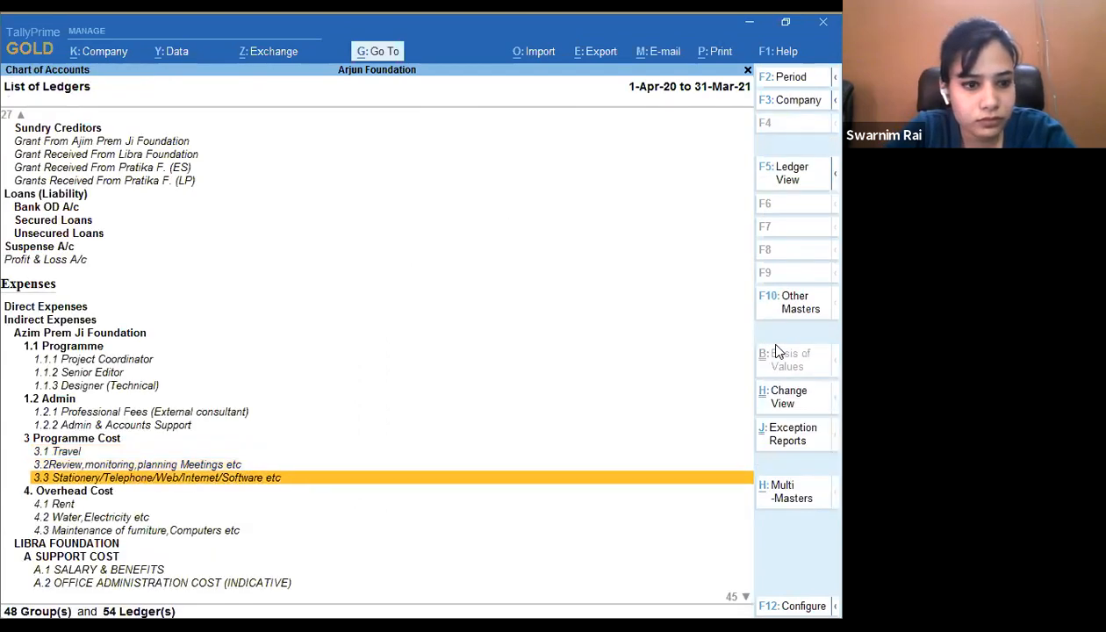
pyautogui.press('Down')
pyautogui.press('Down')
pyautogui.press('Down')
pyautogui.press('Down')
pyautogui.press('Down')
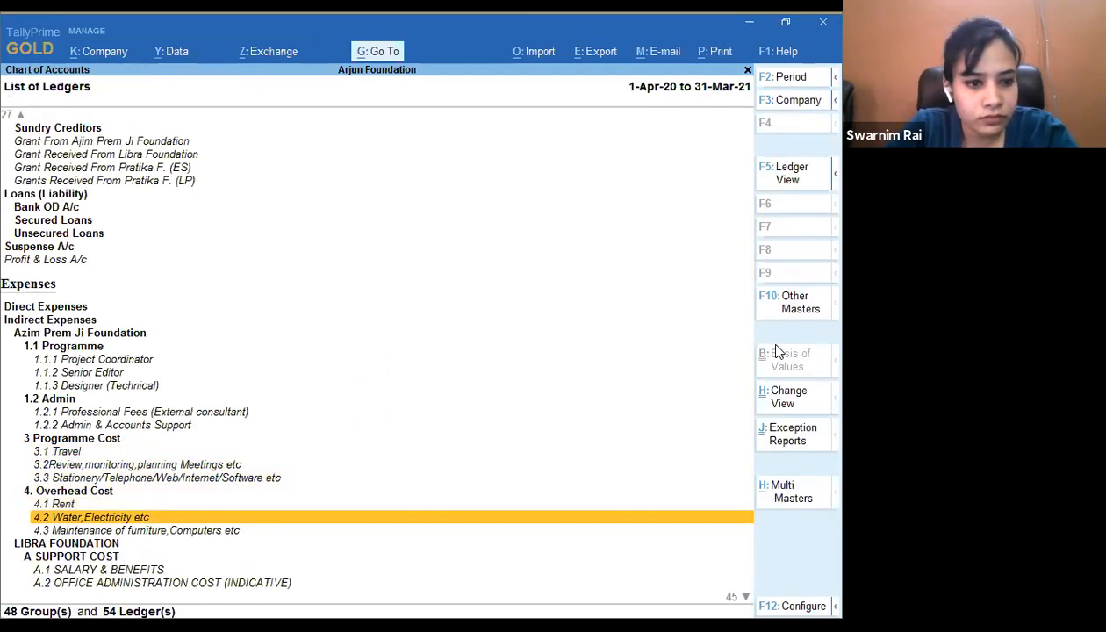
pyautogui.press('Down')
pyautogui.press('Down')
pyautogui.press('Down')
pyautogui.press('Down')
pyautogui.press('Down')
pyautogui.press('Down')
pyautogui.press('Down')
pyautogui.press('Down')
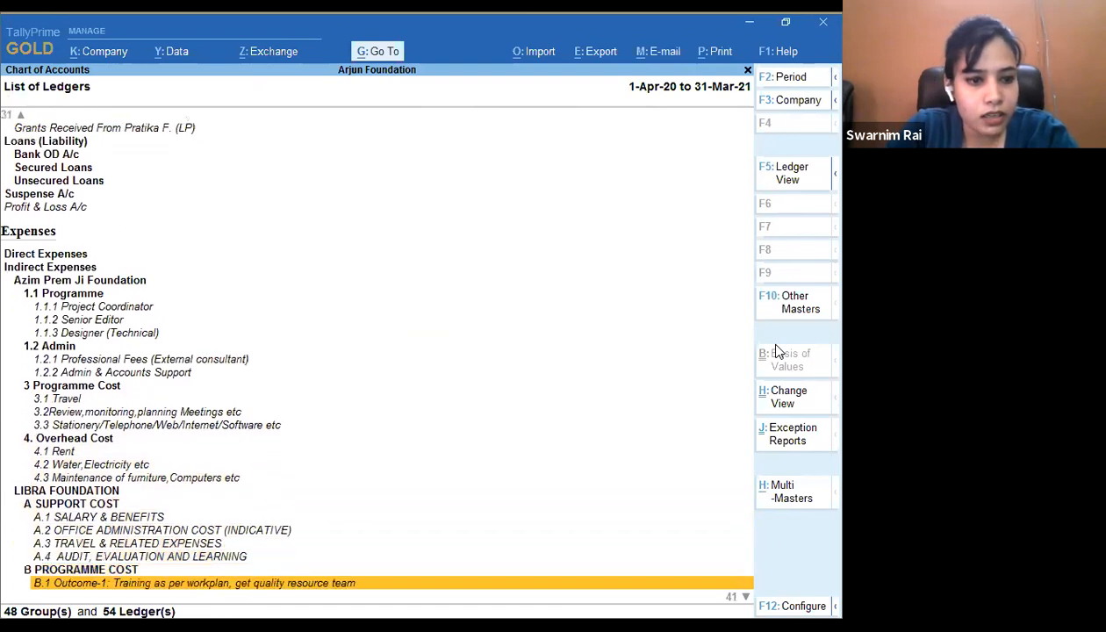
pyautogui.press('Down')
pyautogui.press('Down')
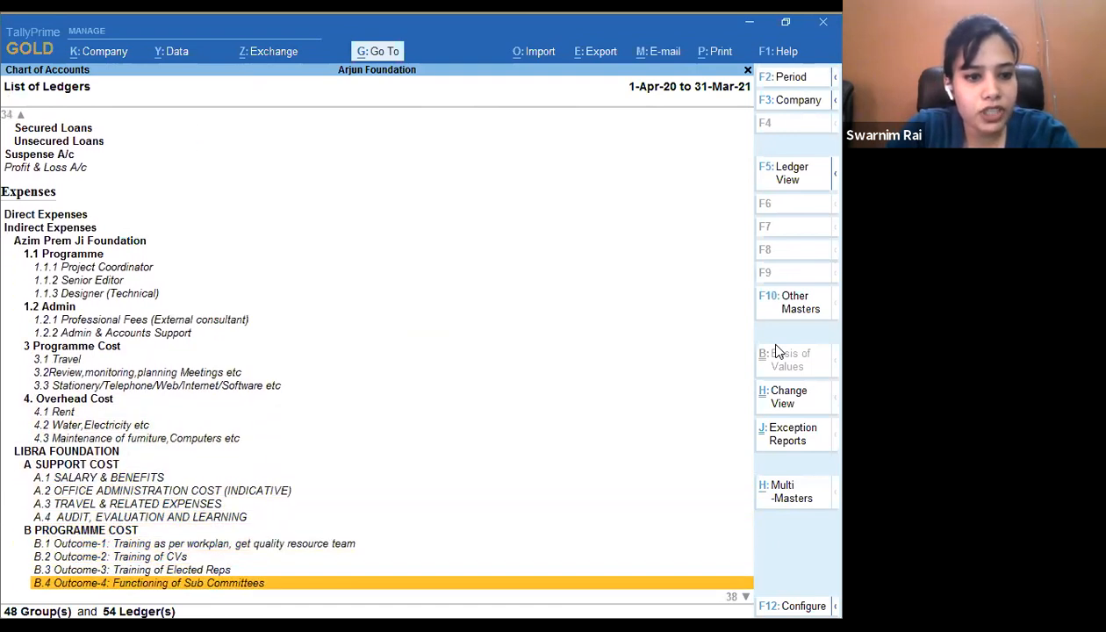
pyautogui.press('Down')
pyautogui.press('Down')
# - Open the LIBRA FOUNDATION group to check which parent group it falls under, and quit without saving
pyautogui.press('Up')
pyautogui.press('Up')
pyautogui.press('Up')
pyautogui.press('Up')
pyautogui.press('Up')
pyautogui.press('Up')
pyautogui.press('Up')
pyautogui.press('Up')
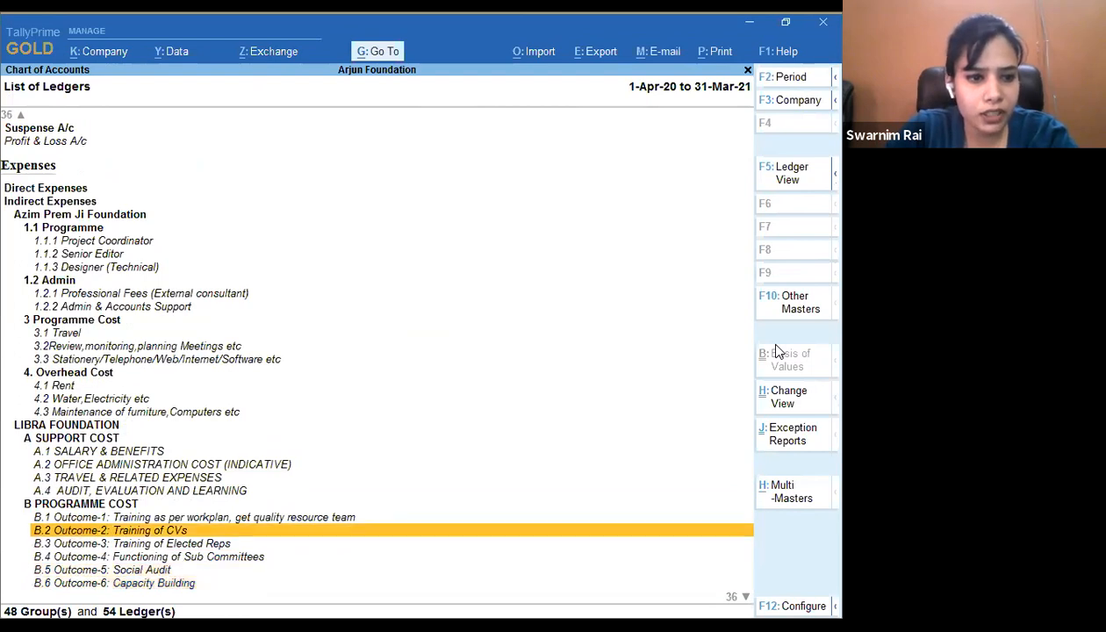
pyautogui.press('Up')
pyautogui.press('Up')
pyautogui.press('Up')
pyautogui.press('Up')
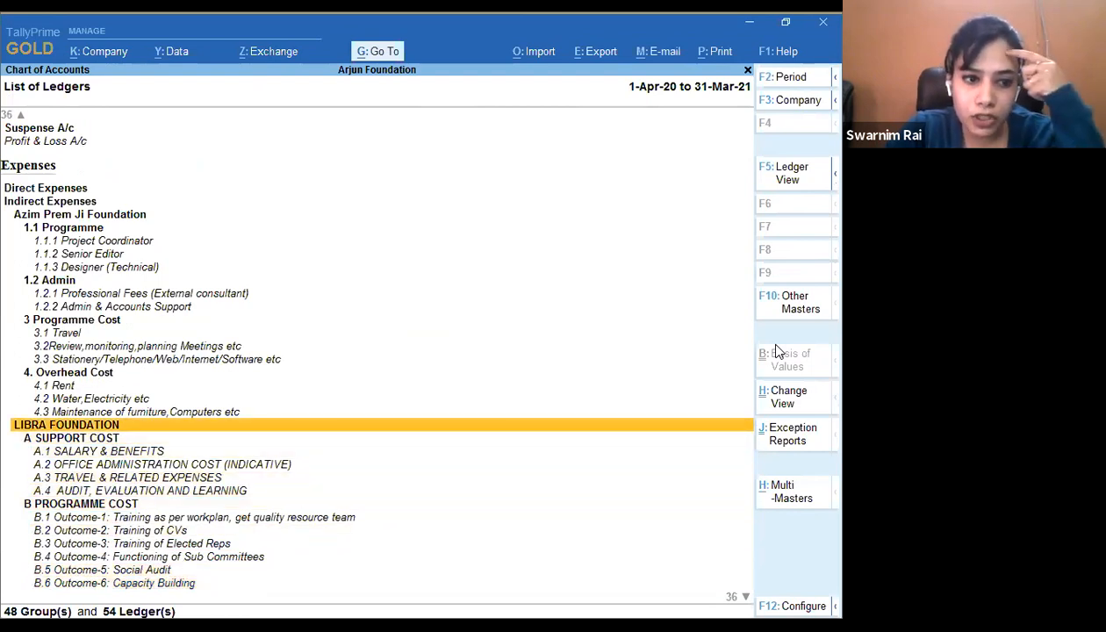
pyautogui.press('Return')
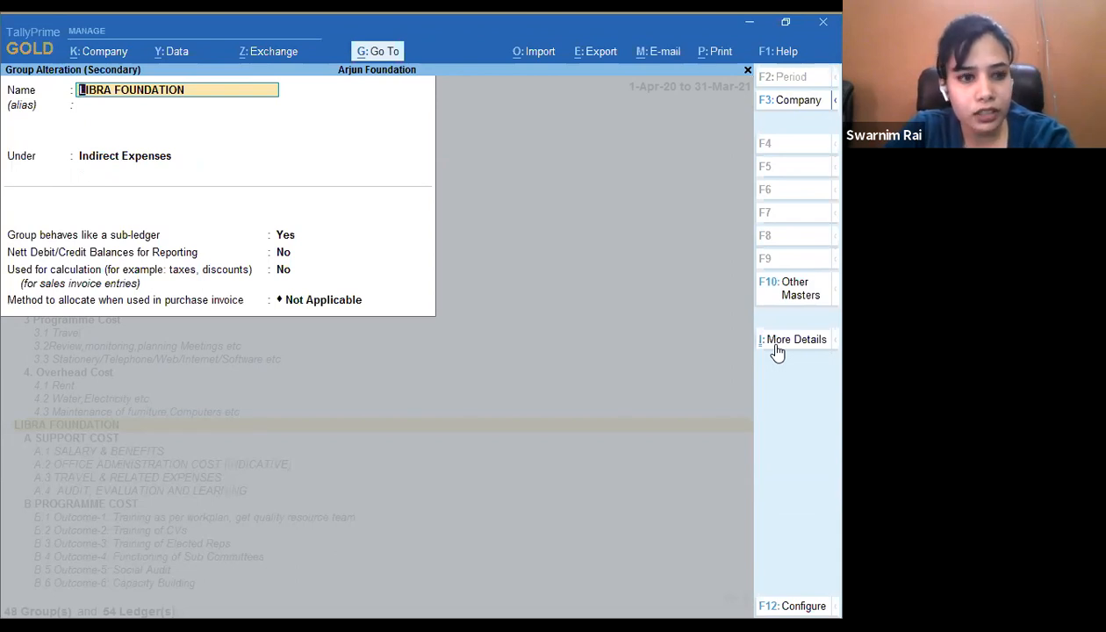
pyautogui.press('BackSpace')
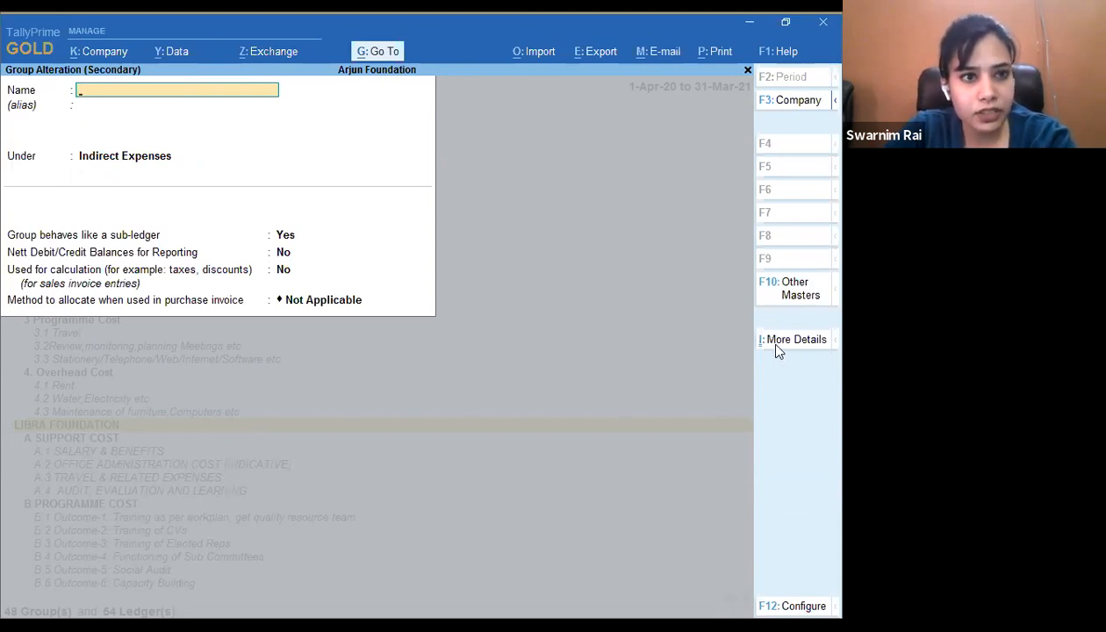
pyautogui.press('Escape')
pyautogui.press('Return')
# - Open the A SUPPORT COST group to check its parent group, and quit without saving
pyautogui.press('Down')
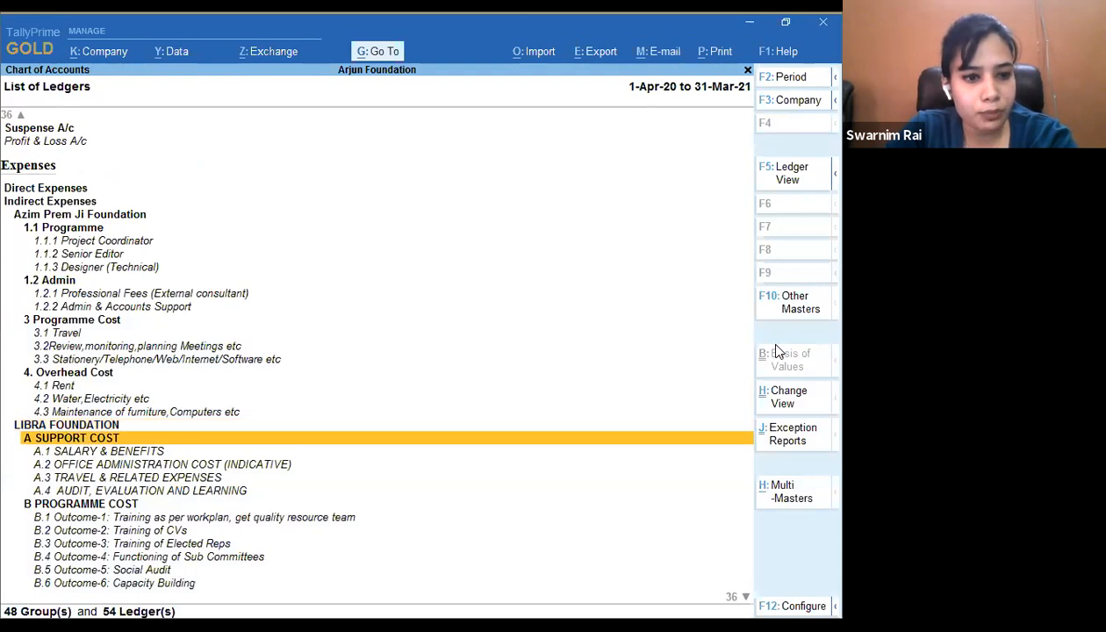
pyautogui.press('Return')
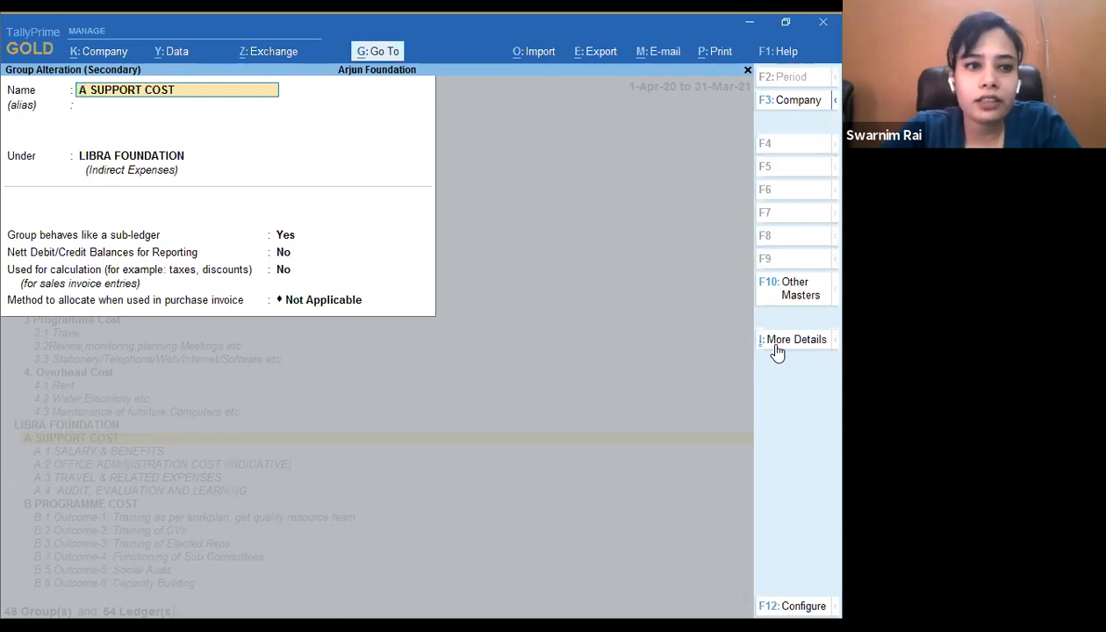
pyautogui.press('Escape')
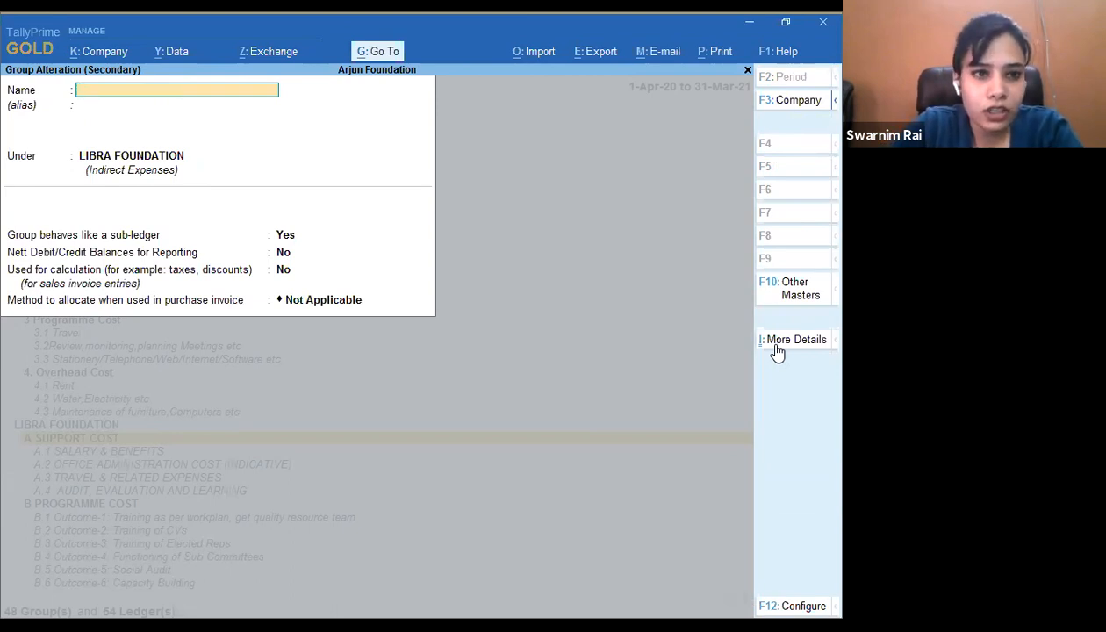
pyautogui.press('Escape')
pyautogui.press('y')
# - Open the A.2 OFFICE ADMINISTRATION COST (INDICATIVE) ledger to check its group placement, and quit without saving
pyautogui.press('Down')
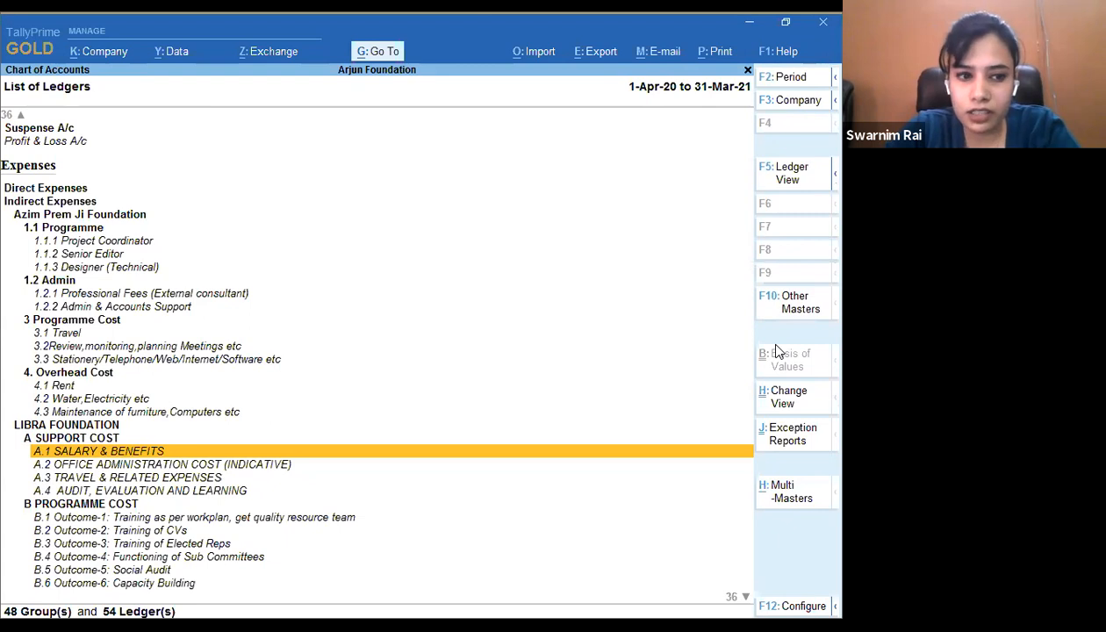
pyautogui.press('Down')
pyautogui.press('Up')
pyautogui.press('Down')
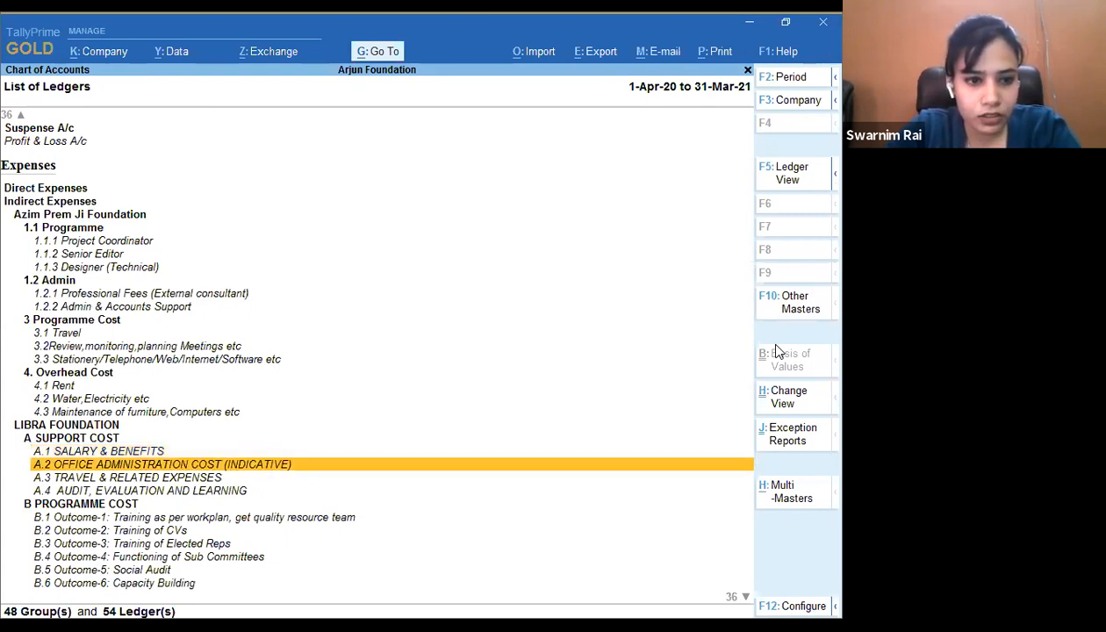
pyautogui.press('Return')
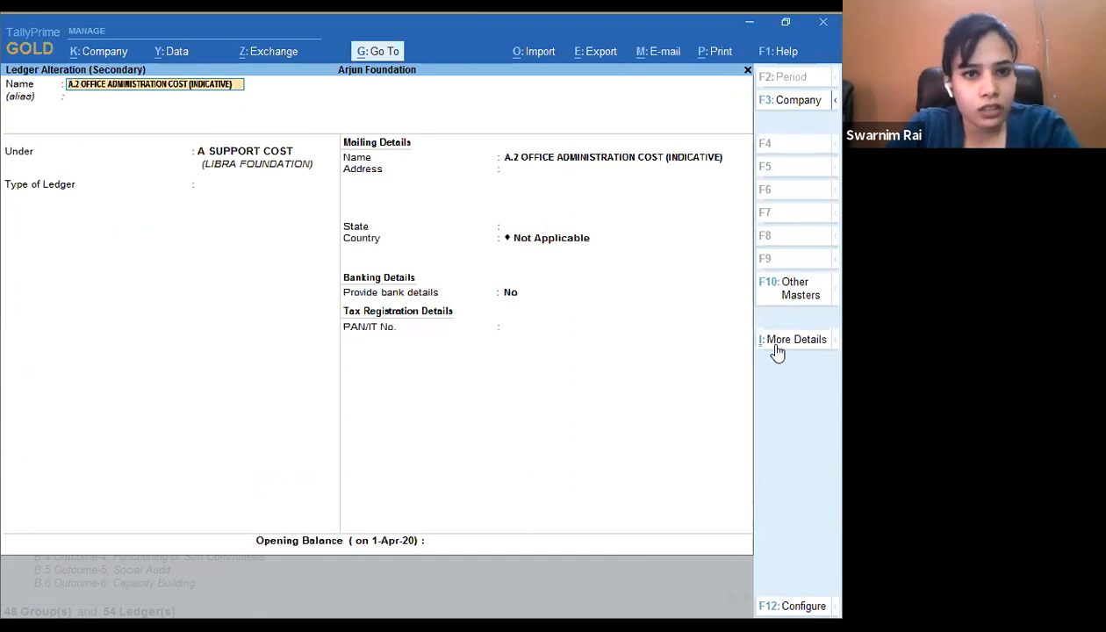
pyautogui.press('Escape')
pyautogui.press('Escape')
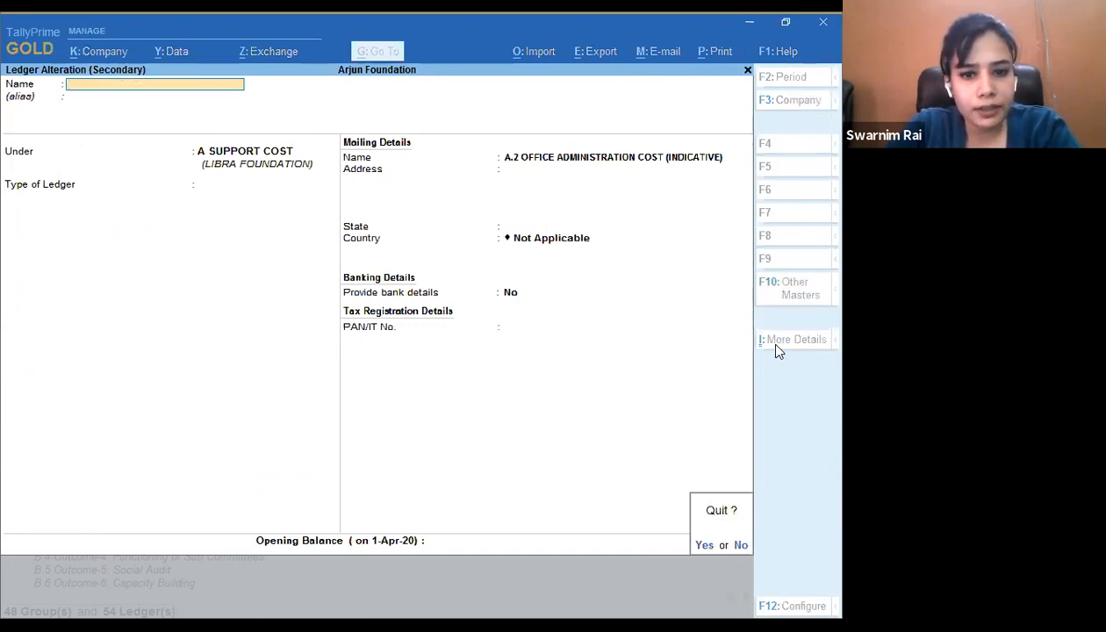
pyautogui.press('Return')
# - Examine the outcome ledgers under B PROGRAMME COST and the ES 1 Person Power ledgers of Pratika Foundation's Educate Society project
pyautogui.press('Down')
pyautogui.press('Down')
pyautogui.press('Down')
pyautogui.press('Down')
pyautogui.press('Down')
pyautogui.press('Down')
pyautogui.press('Down')
pyautogui.press('Down')
pyautogui.press('Down')
pyautogui.press('Down')
pyautogui.press('Down')
pyautogui.press('Down')
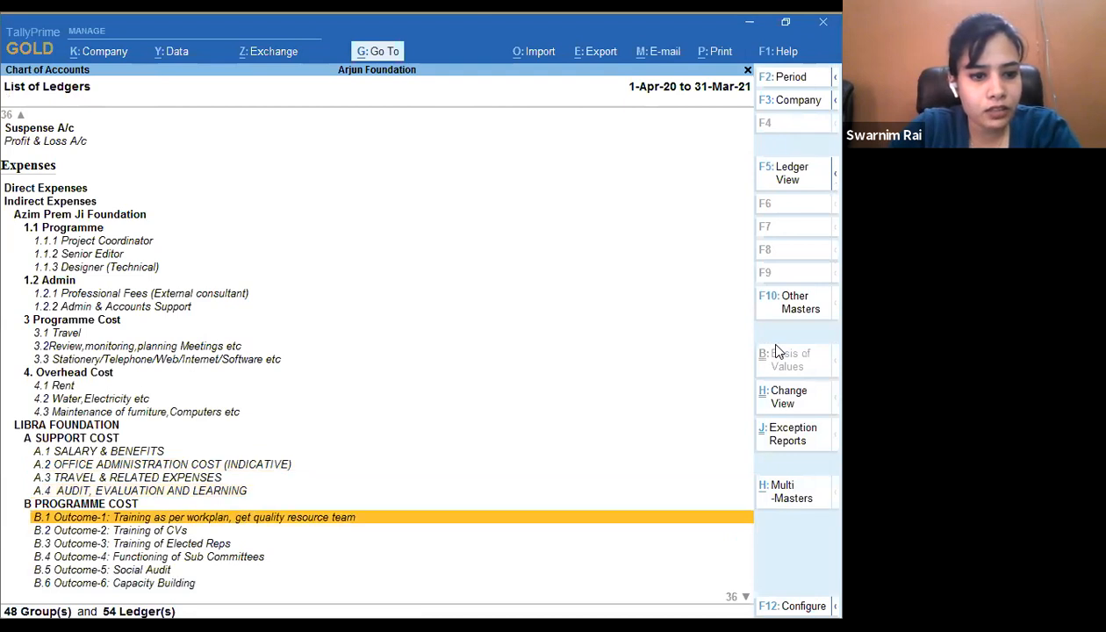
pyautogui.press('Down')
pyautogui.press('Down')
pyautogui.press('Down')
pyautogui.press('Down')
pyautogui.press('Down')
pyautogui.press('Down')
pyautogui.press('Down')
pyautogui.press('Down')
pyautogui.press('Down')
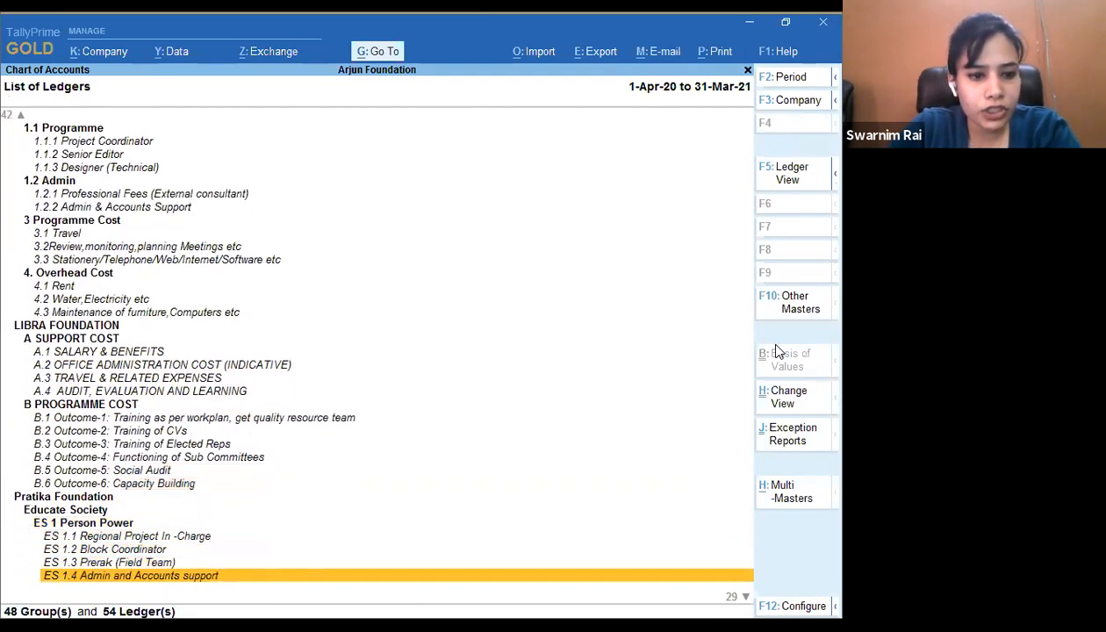
# - Examine Educate Society's program and overhead cost ledgers, then the Livelihood Project's cost-head groups down to 4 Overhead Costs
pyautogui.press('Down')
pyautogui.press('Down')
pyautogui.press('Down')
pyautogui.press('Down')
pyautogui.press('Down')
pyautogui.press('Down')
pyautogui.press('Down')
pyautogui.press('Down')
pyautogui.press('Down')
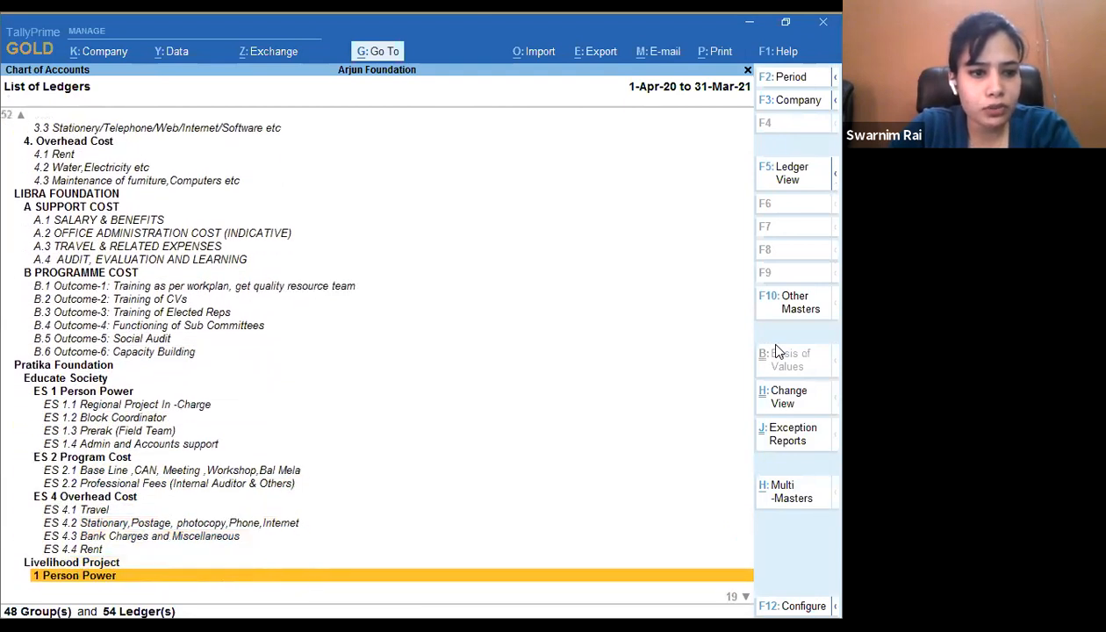
pyautogui.press('Down')
pyautogui.press('Down')
pyautogui.press('Down')
pyautogui.press('Down')
pyautogui.press('Down')
pyautogui.press('Down')
pyautogui.press('Down')
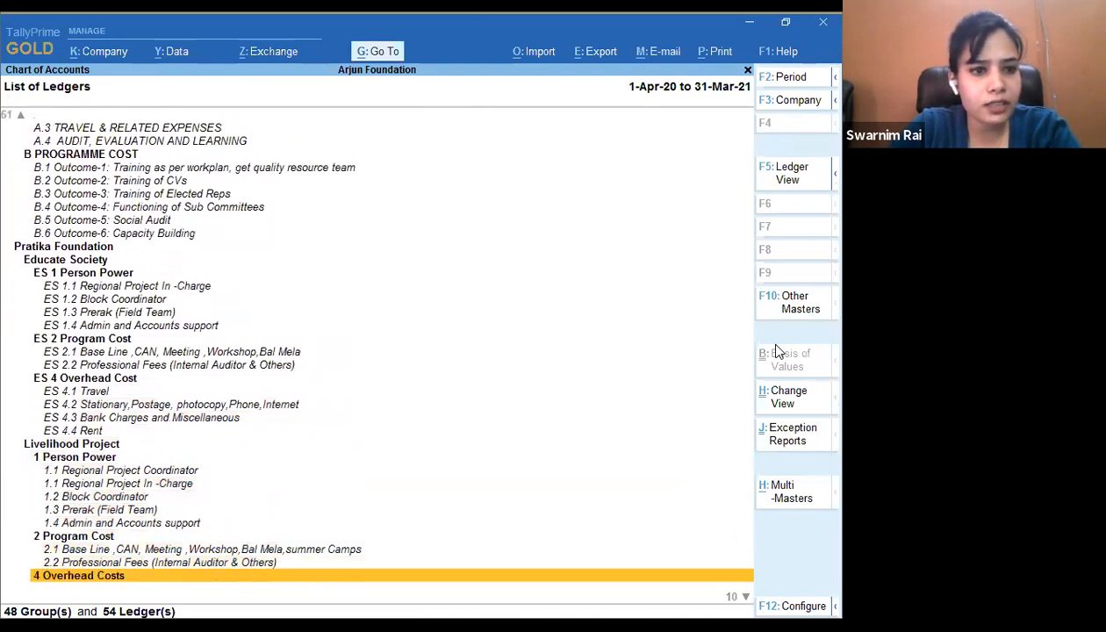
# - Open the ES 1.1 Regional Project In -Charge ledger to check its group placement, and quit without saving
pyautogui.press('Up')
pyautogui.press('Up')
pyautogui.press('Up')
pyautogui.press('Up')
pyautogui.press('Up')
pyautogui.press('Up')
pyautogui.press('Up')
pyautogui.press('Up')
pyautogui.press('Up')
pyautogui.press('Up')
pyautogui.press('Up')
pyautogui.press('Up')
pyautogui.press('Up')
pyautogui.press('Up')
pyautogui.press('Up')
pyautogui.press('Up')
pyautogui.press('Up')
pyautogui.press('Up')
pyautogui.press('Up')
pyautogui.press('Up')
pyautogui.press('Up')
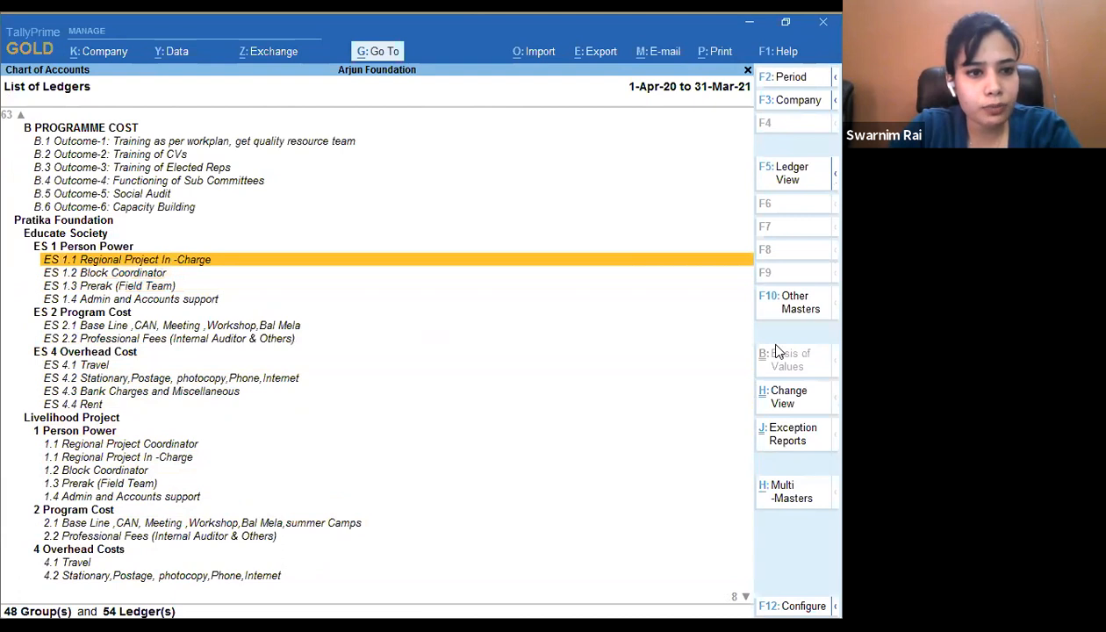
pyautogui.press('Return')
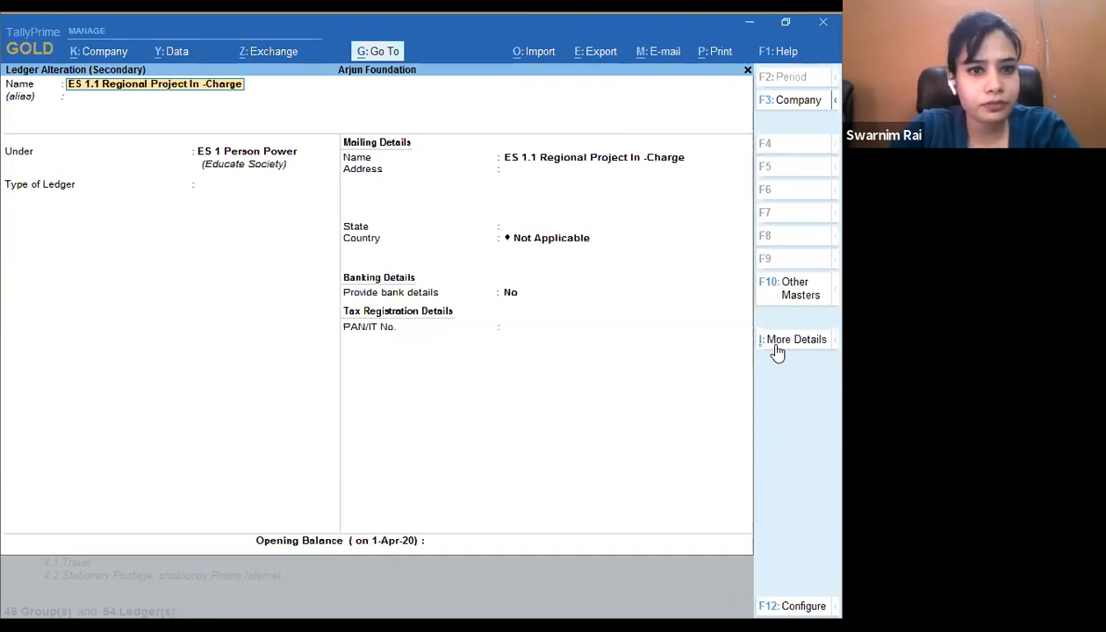
pyautogui.press('BackSpace')
pyautogui.press('Escape')
pyautogui.press('y')
# - Examine Educate Society's ES 1 Person Power ledgers down to the ES 2 Program Cost group
pyautogui.press('Down')
pyautogui.press('Down')
pyautogui.press('Down')
pyautogui.press('Down')
pyautogui.press('Down')
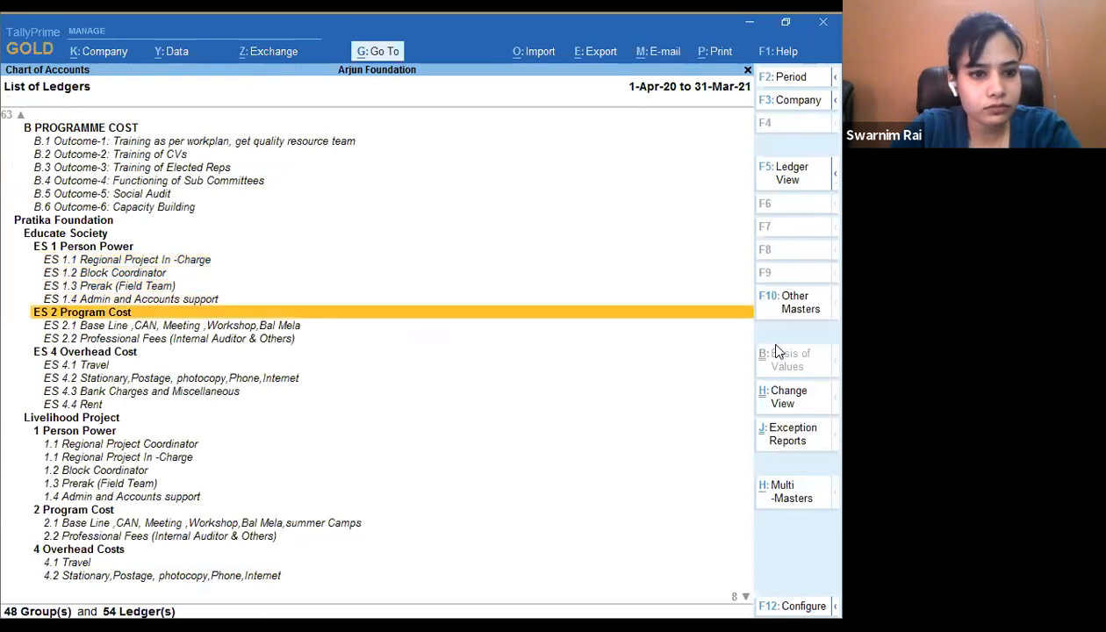
# - Examine the capital cost groups and ledgers of Azim Prem Ji Foundation, Livelihood Project and Educate Society under Fixed Assets
pyautogui.press('Up')
pyautogui.press('Up')
pyautogui.press('Up')
pyautogui.press('Up')
pyautogui.press('Up')
pyautogui.press('Up')
pyautogui.press('Up')
pyautogui.press('Up')
pyautogui.press('Up')
pyautogui.press('Up')
pyautogui.press('Up')
pyautogui.press('Up')
pyautogui.press('Up')
pyautogui.press('Up')
pyautogui.press('Up')
pyautogui.press('Up')
pyautogui.press('Up')
pyautogui.press('Up')
pyautogui.press('Up')
pyautogui.press('Up')
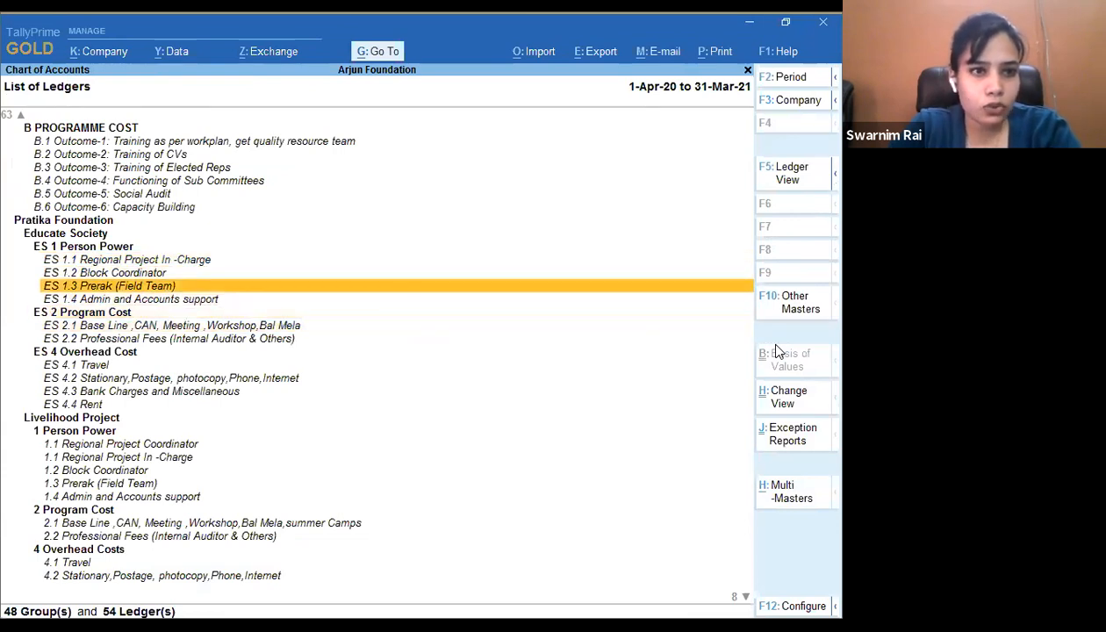
pyautogui.press('Up')
pyautogui.press('Up')
pyautogui.press('Up')
pyautogui.press('Up')
pyautogui.press('Up')
pyautogui.press('Up')
pyautogui.press('Up')
pyautogui.press('Up')
pyautogui.press('Down')
pyautogui.press('Down')
pyautogui.press('Up')
pyautogui.press('Up')
pyautogui.press('Up')
pyautogui.press('Up')
pyautogui.press('Up')
pyautogui.press('Up')
pyautogui.press('Up')
pyautogui.press('Up')
pyautogui.press('Up')
pyautogui.press('Up')
pyautogui.press('Up')
pyautogui.press('Up')
pyautogui.press('Up')
pyautogui.press('Up')
pyautogui.press('Up')
pyautogui.press('Up')
pyautogui.press('Up')
pyautogui.press('Up')
pyautogui.press('Up')
pyautogui.press('Up')
pyautogui.press('Up')
pyautogui.press('Up')
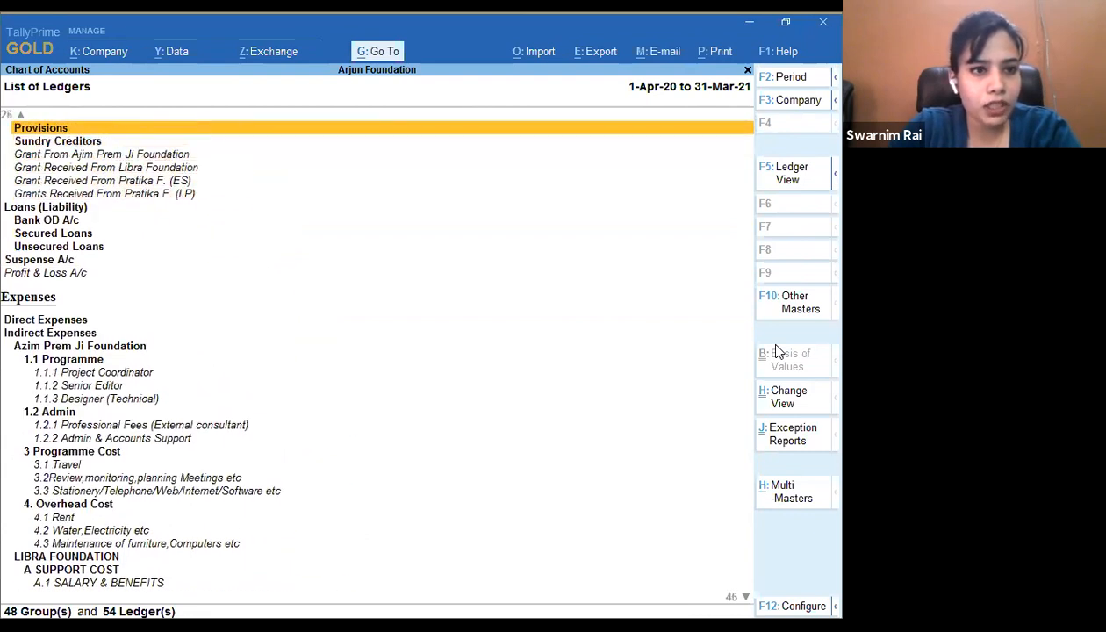
pyautogui.press('Up')
pyautogui.press('Up')
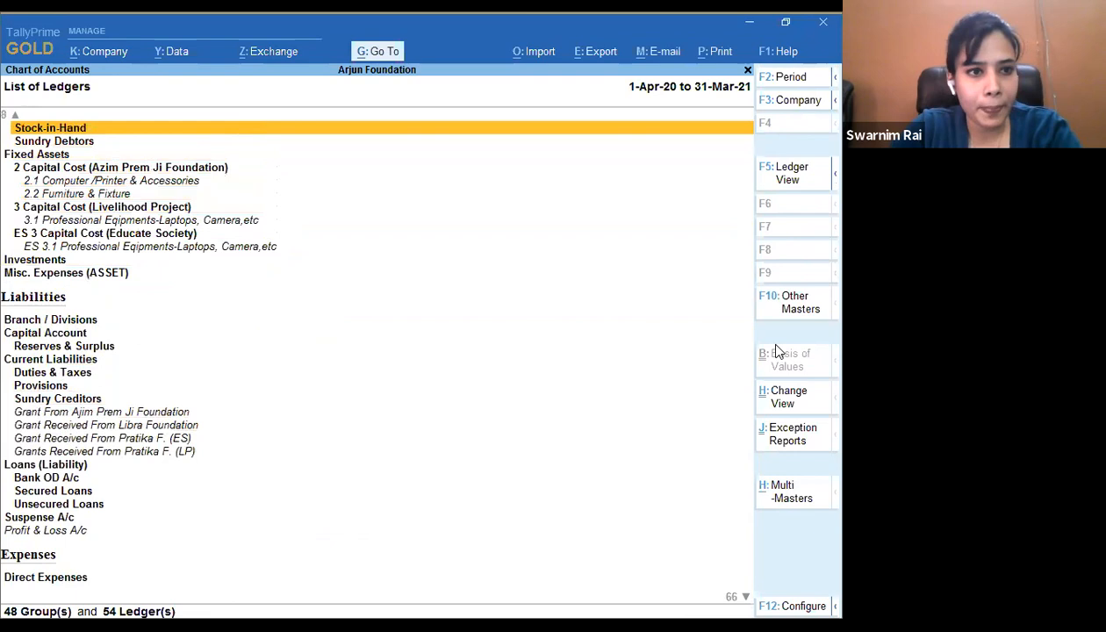
pyautogui.press('Down')
pyautogui.press('Down')
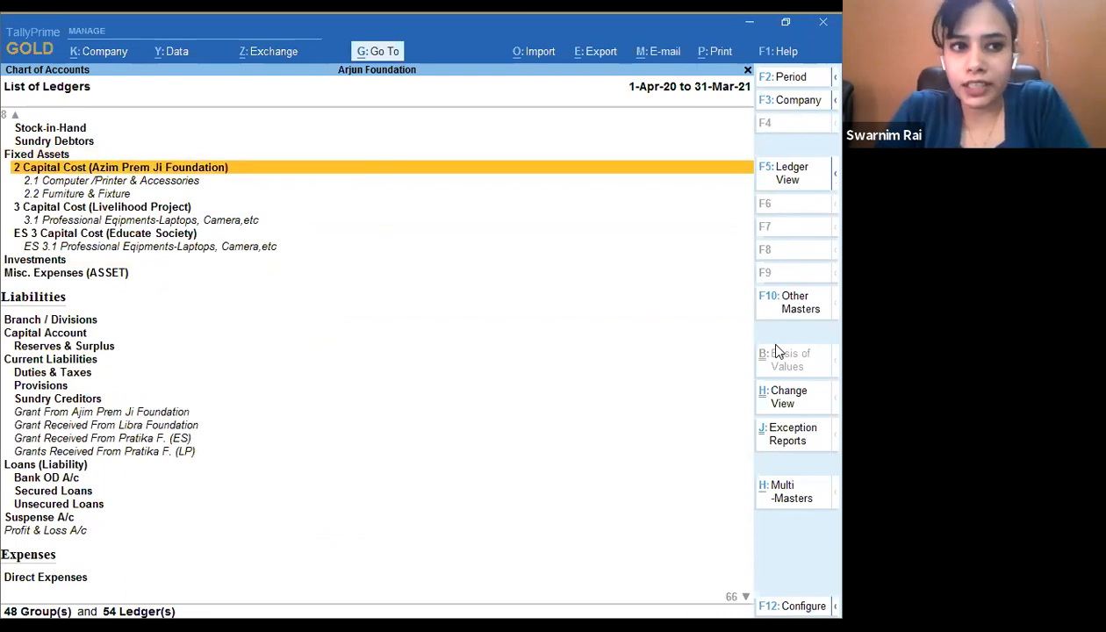
pyautogui.press('Down')
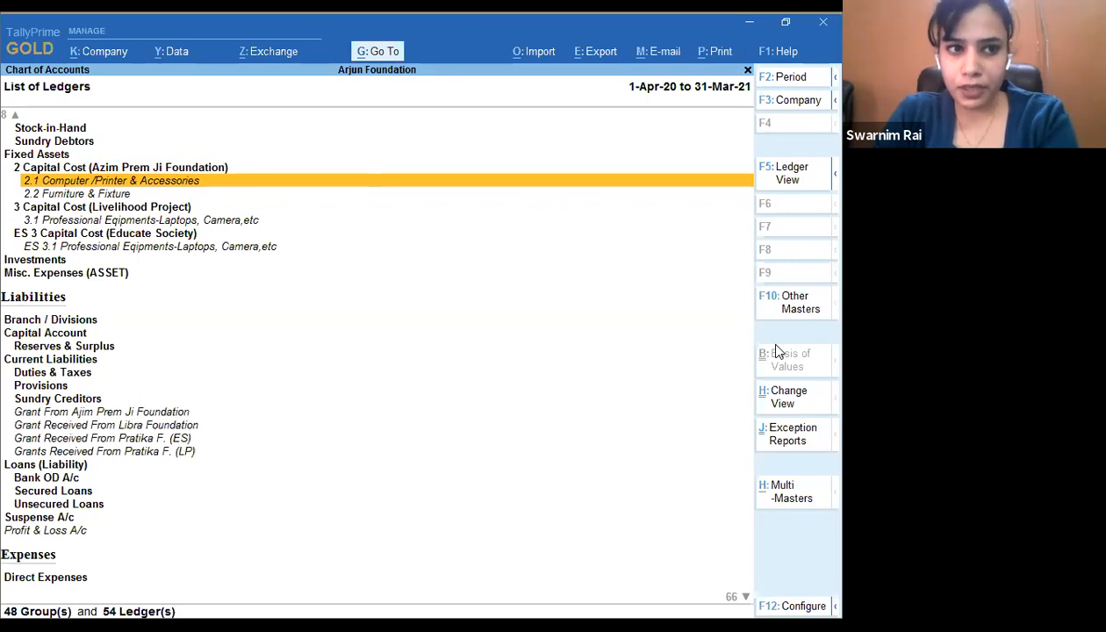
pyautogui.press('Down')
pyautogui.press('Down')
pyautogui.press('Down')
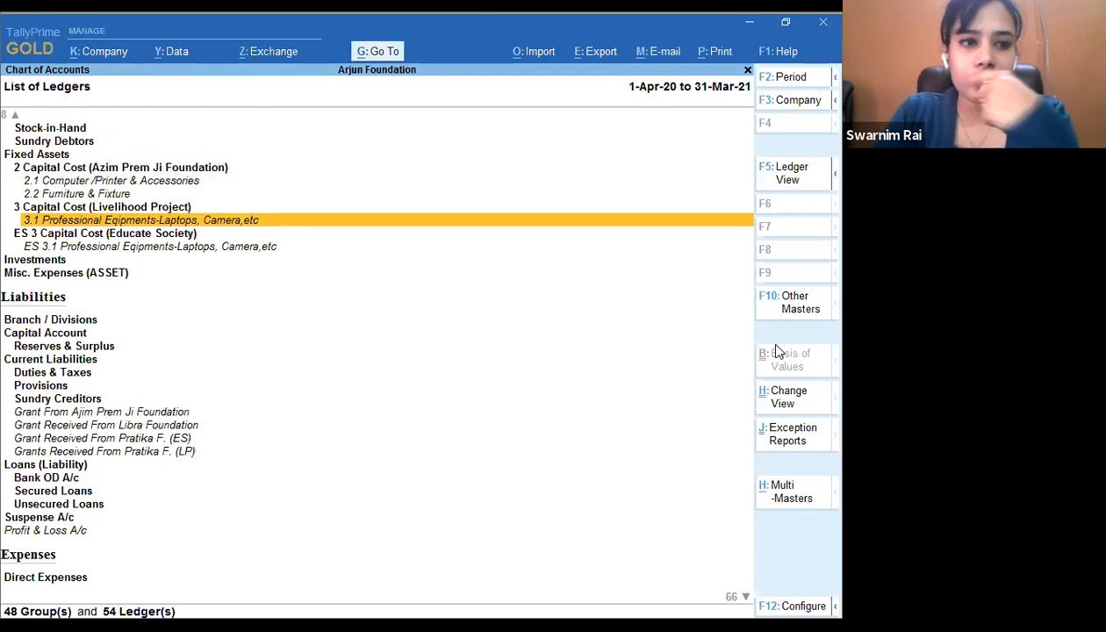
pyautogui.press('Down')
pyautogui.press('Down')
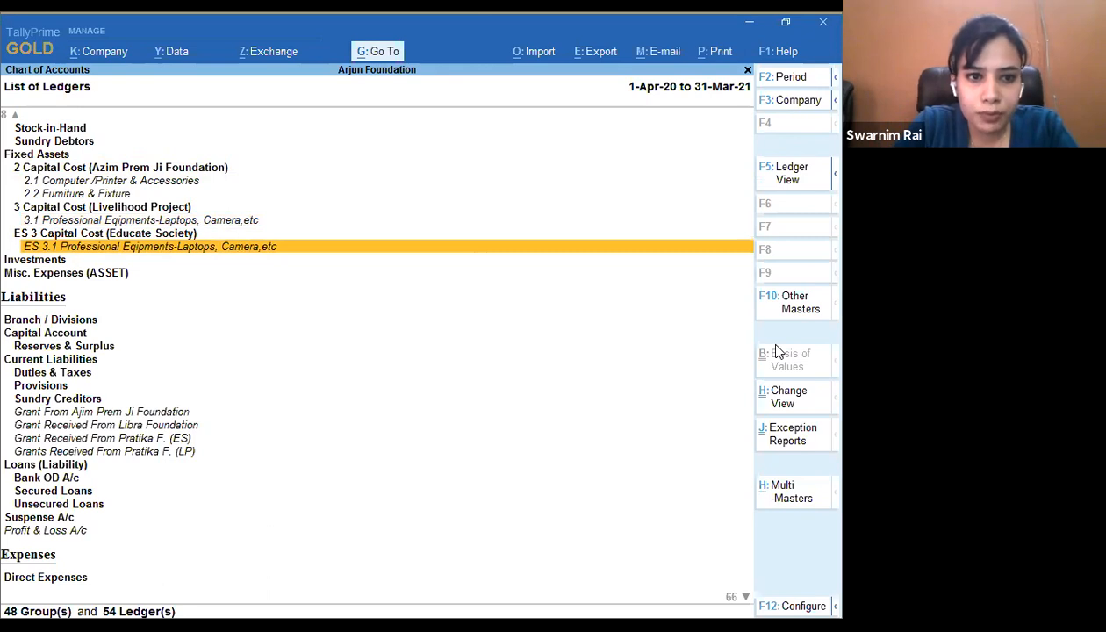
pyautogui.press('Up')
pyautogui.press('Up')
pyautogui.press('Up')
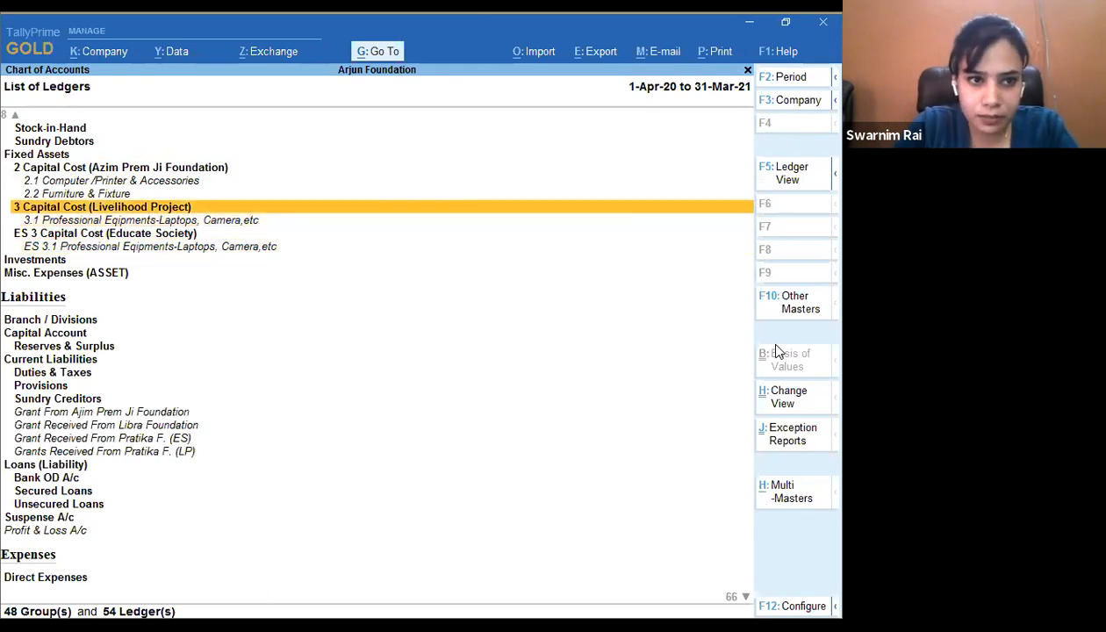
# - Examine the donor grant ledgers under Current Liabilities, from Grant From Ajim Prem Ji Foundation to Grant Received From Libra Foundation
pyautogui.press('Down')
pyautogui.press('Down')
pyautogui.press('Down')
pyautogui.press('Down')
pyautogui.press('Down')
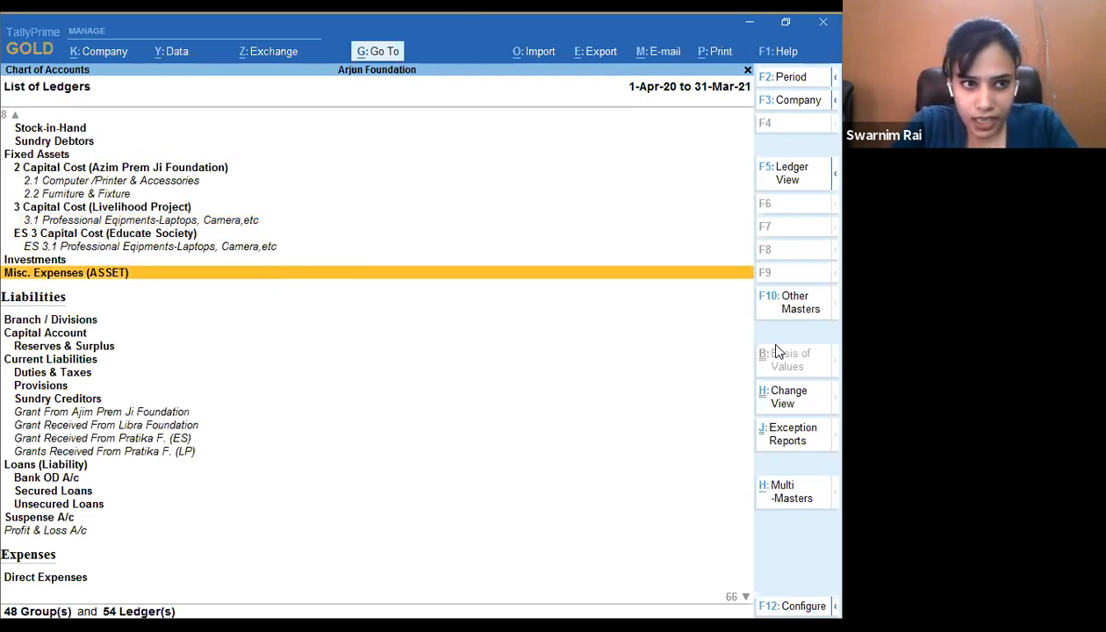
pyautogui.press('Down')
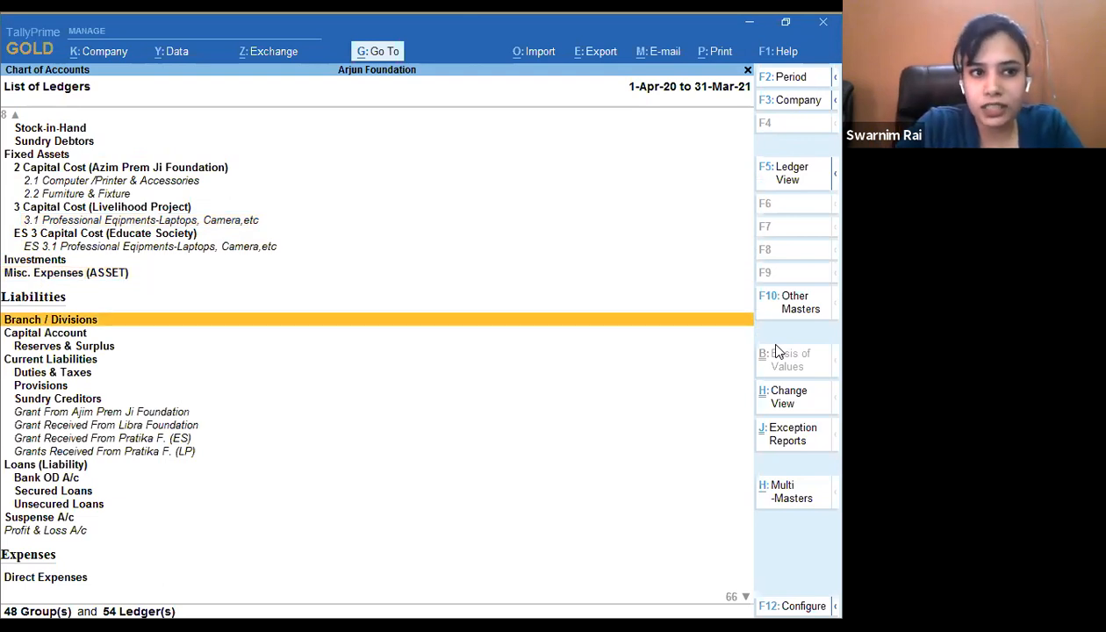
pyautogui.press('Up')
pyautogui.press('Down')
pyautogui.press('Down')
pyautogui.press('Down')
pyautogui.press('Down')
pyautogui.press('Down')
pyautogui.press('Down')
pyautogui.press('Down')
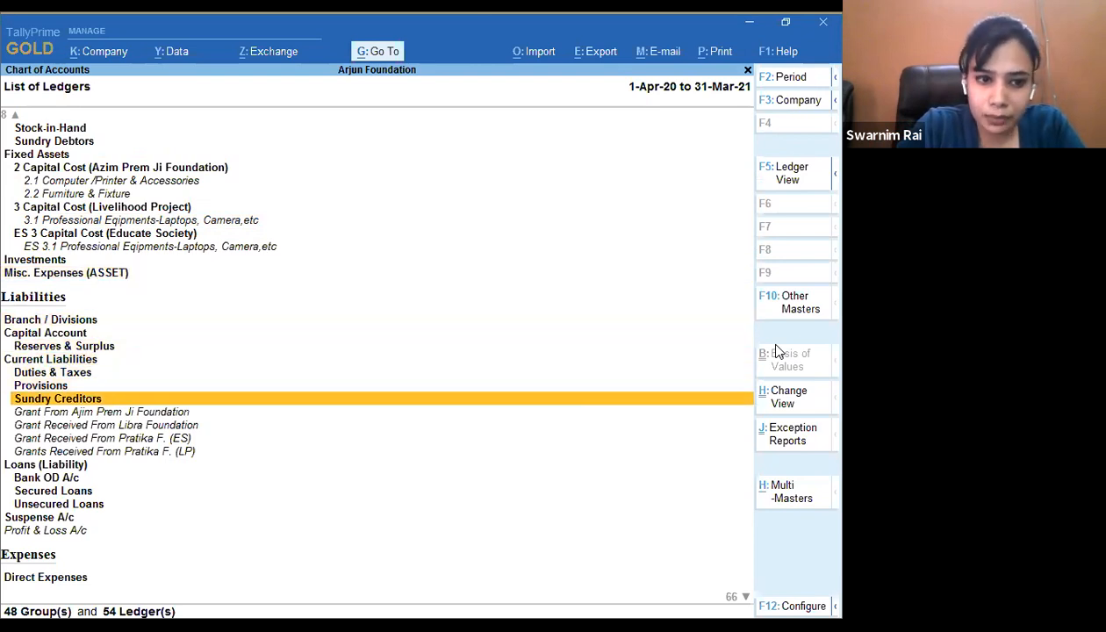
pyautogui.press('Down')
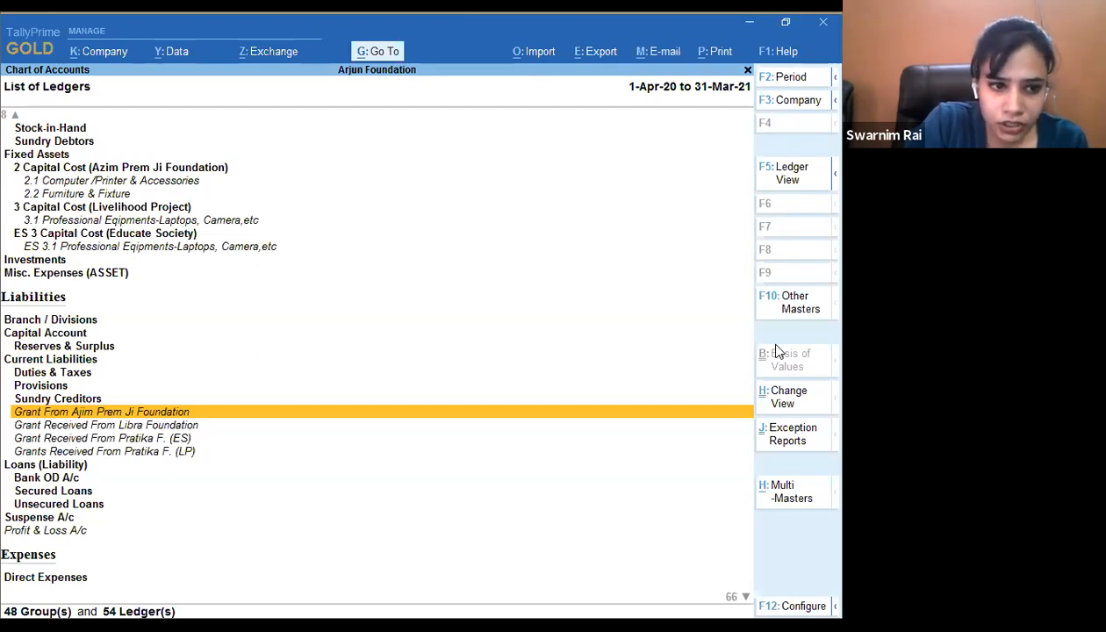
pyautogui.press('Down')
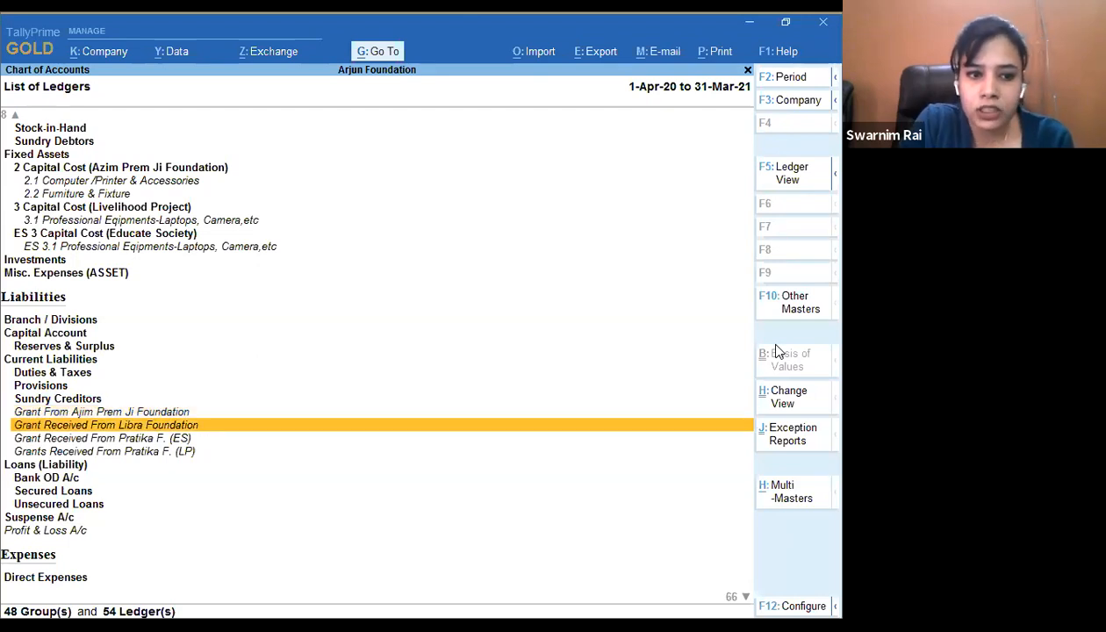
# - Review the grant ledgers listed under Current Liabilities in the chart of accounts
pyautogui.press('Down')
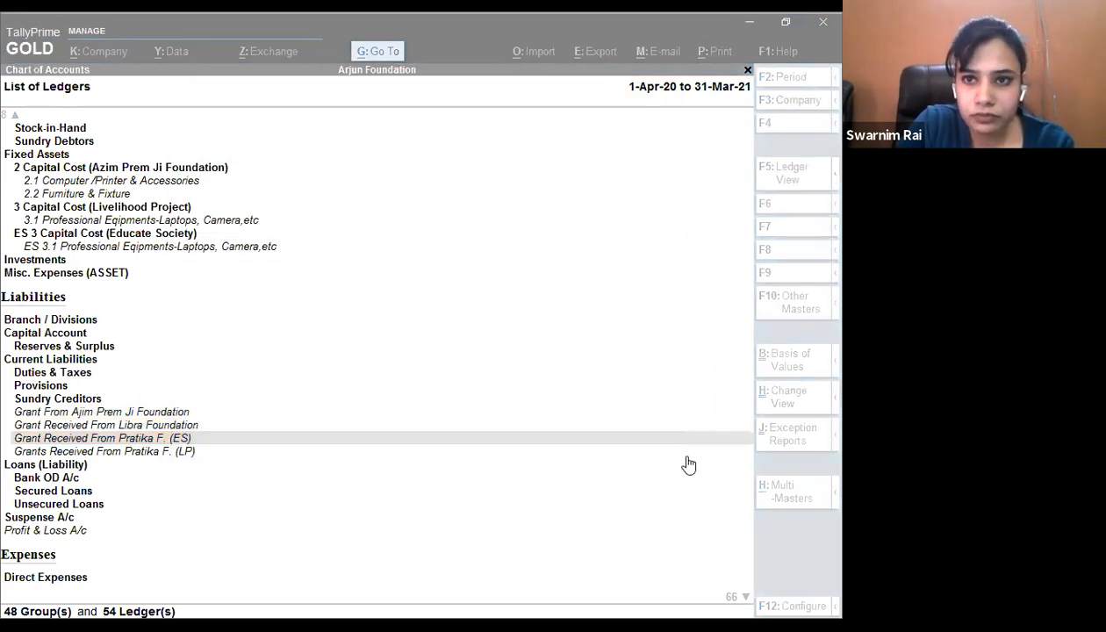
pyautogui.click(625, 116)
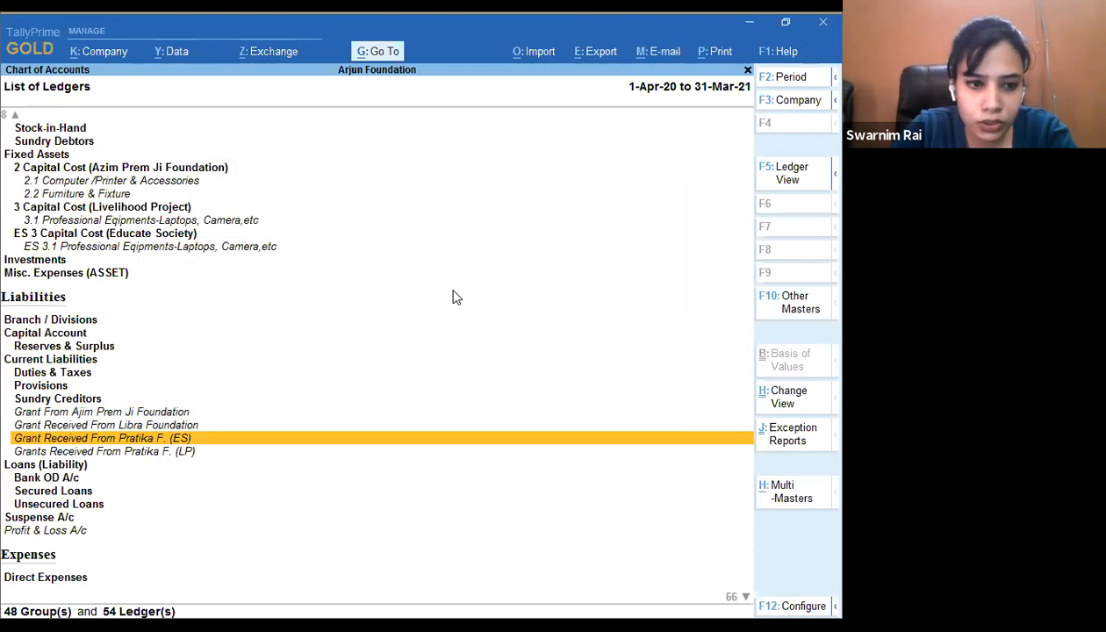
pyautogui.press('Down')
pyautogui.press('Up')
pyautogui.press('Up')
pyautogui.press('Up')
pyautogui.press('Down')
pyautogui.press('Down')
pyautogui.press('Down')
pyautogui.press('Down')
pyautogui.press('Down')
pyautogui.press('Down')
pyautogui.press('Down')
pyautogui.press('Down')
pyautogui.press('Down')
pyautogui.press('Down')
pyautogui.press('Down')
pyautogui.press('Down')
pyautogui.press('Down')
pyautogui.press('Down')
pyautogui.press('Down')
pyautogui.press('Down')
pyautogui.press('Down')
pyautogui.press('Down')
pyautogui.press('Down')
pyautogui.press('Down')
pyautogui.press('Down')
pyautogui.press('Down')
pyautogui.press('Down')
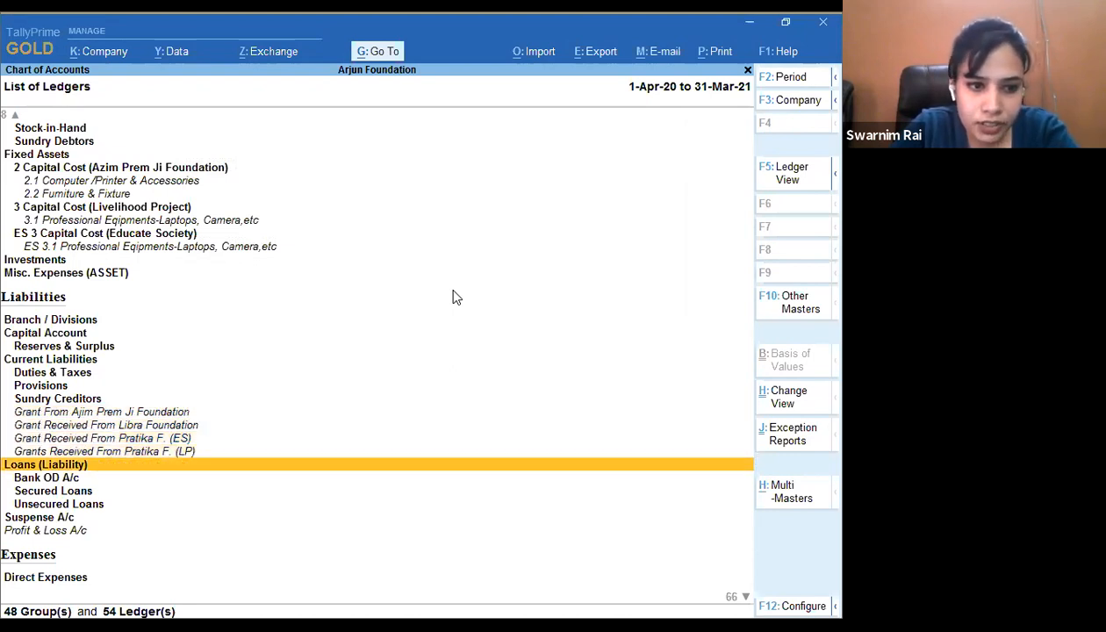
# - Examine the expense groups and ledgers of each funded project, from Indirect Expenses down to the income groups
pyautogui.press('Down')
pyautogui.press('Down')
pyautogui.press('Down')
pyautogui.press('Down')
pyautogui.press('Down')
pyautogui.press('Down')
pyautogui.press('Down')
pyautogui.press('Down')
pyautogui.press('Down')
pyautogui.press('Down')
pyautogui.press('Down')
pyautogui.press('Down')
pyautogui.press('Down')
pyautogui.press('Down')
pyautogui.press('Down')
pyautogui.press('Down')
pyautogui.press('Down')
pyautogui.press('Down')
pyautogui.press('Down')
pyautogui.press('Down')
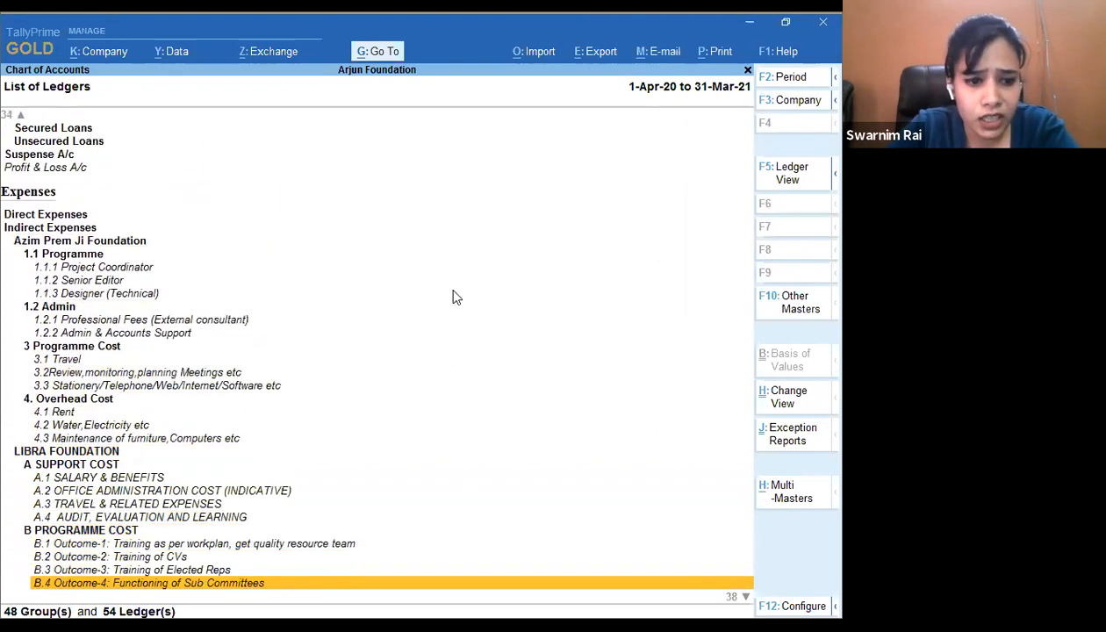
pyautogui.press('Down')
pyautogui.press('Down')
pyautogui.press('Down')
pyautogui.press('Down')
pyautogui.press('Down')
pyautogui.press('Down')
pyautogui.press('Down')
pyautogui.press('Down')
pyautogui.press('Down')
pyautogui.press('Down')
pyautogui.press('Down')
pyautogui.press('Down')
pyautogui.press('Down')
pyautogui.press('Down')
pyautogui.press('Down')
pyautogui.press('Down')
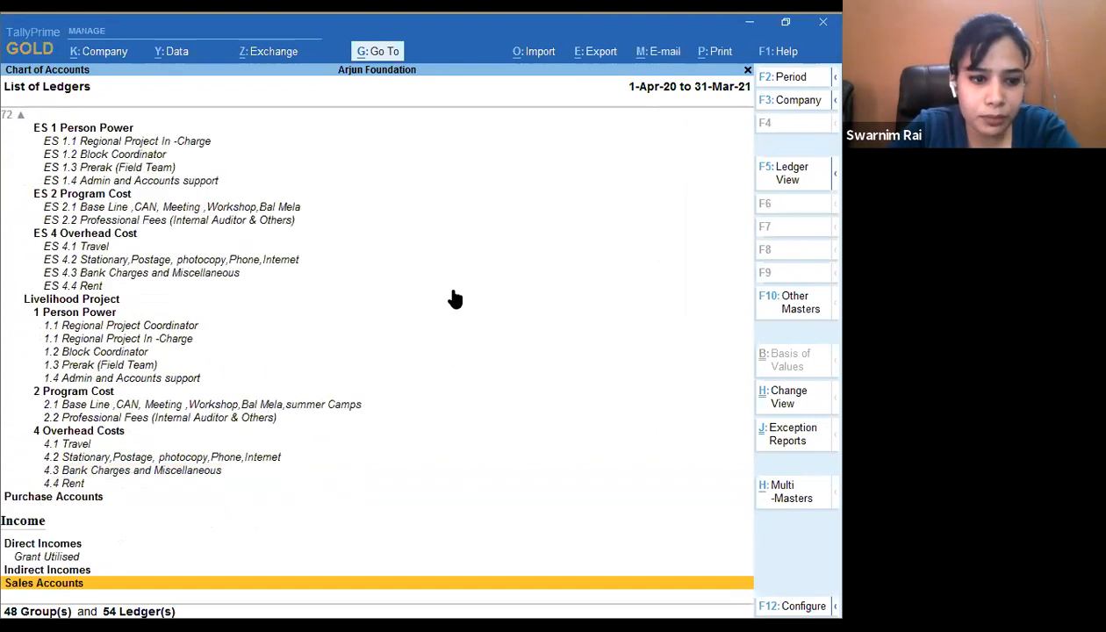
# - Examine the Grant Utilised ledger and the other income groups, and return to the Gateway of Tally
pyautogui.press('Up')
pyautogui.press('Up')
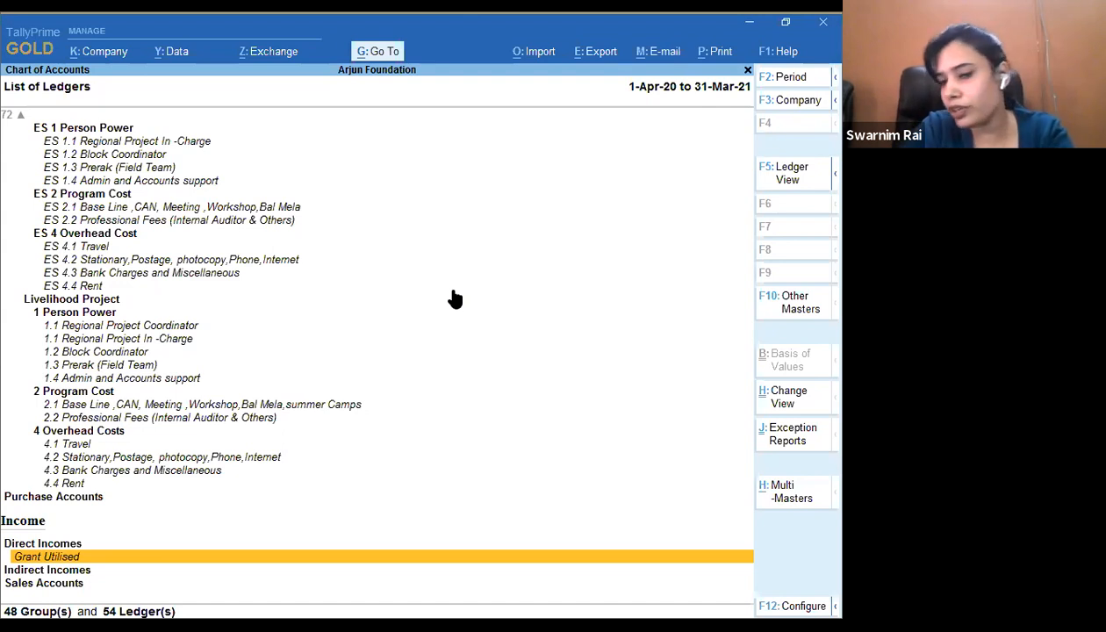
pyautogui.press('Down')
pyautogui.press('Down')
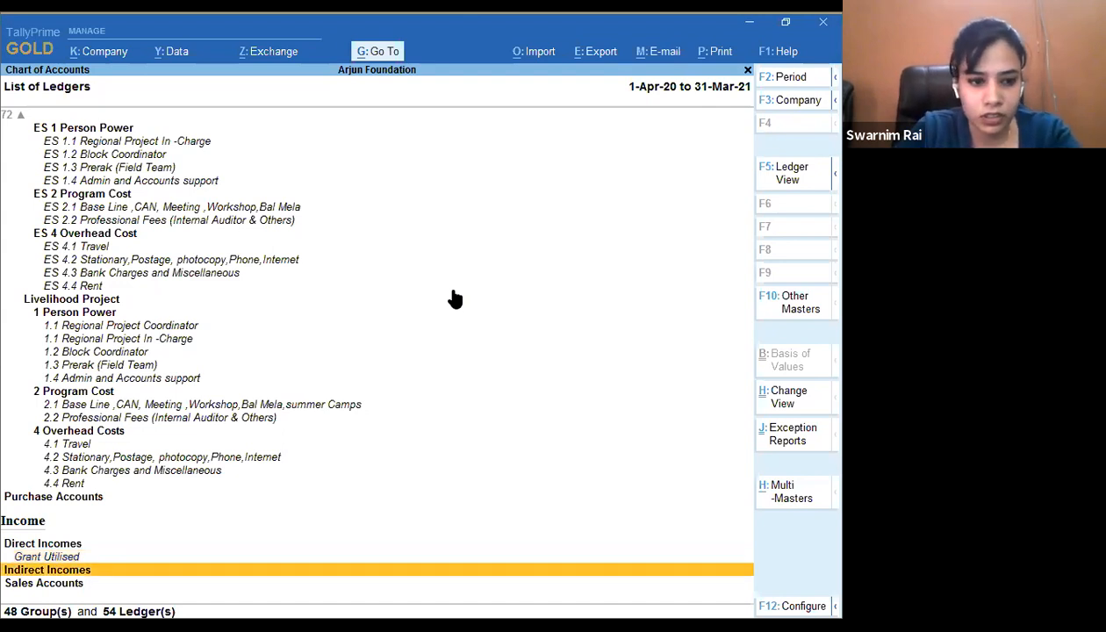
pyautogui.press('Up')
pyautogui.press('Up')
pyautogui.press('Up')
pyautogui.press('Up')
pyautogui.press('Up')
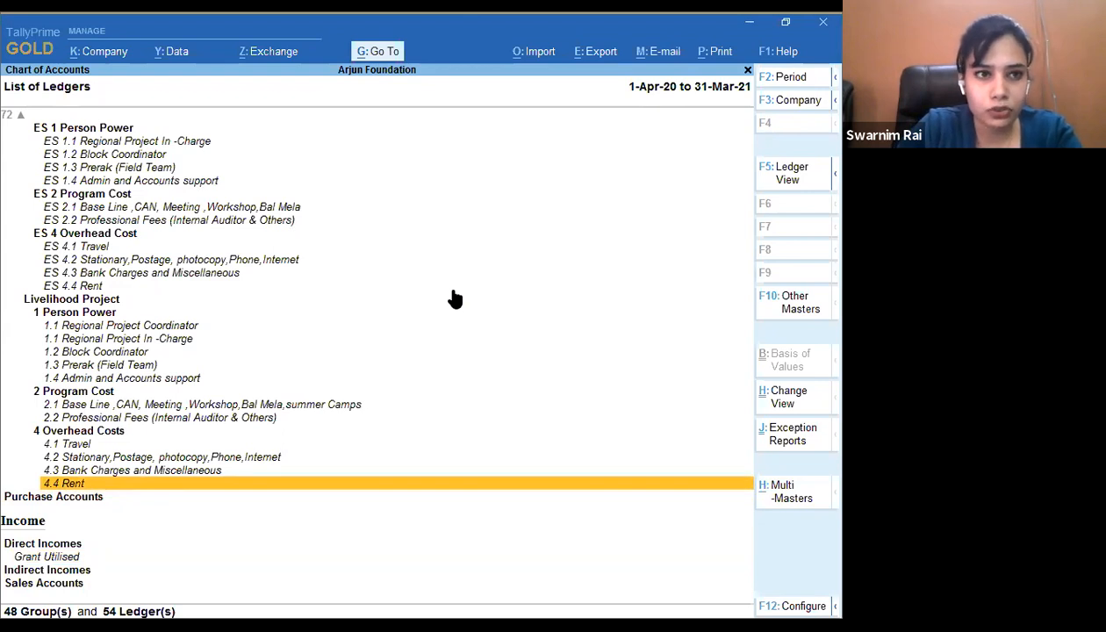
pyautogui.press('Escape')
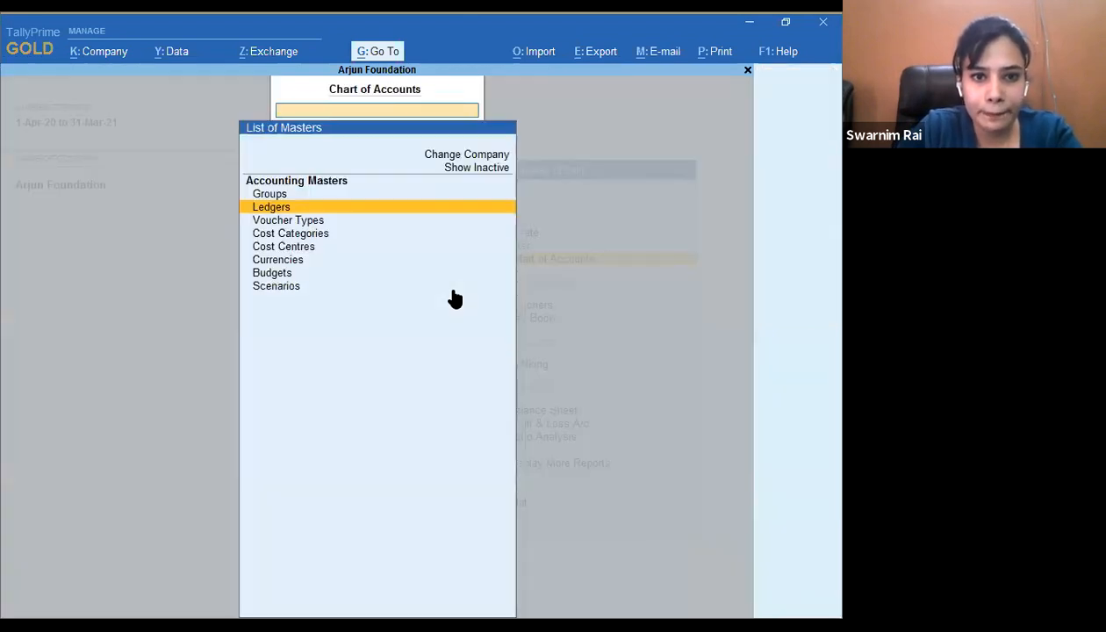
pyautogui.press('Escape')
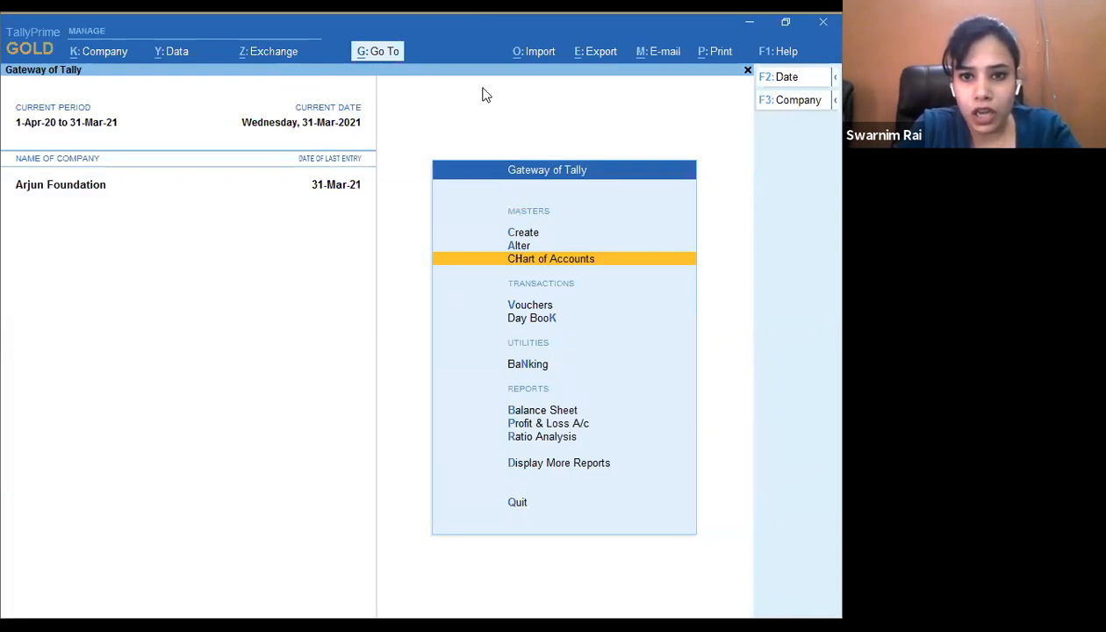
# - Switch to the presentation and show the slide on creating a budget
pyautogui.hotkey('alt', 'Tab')
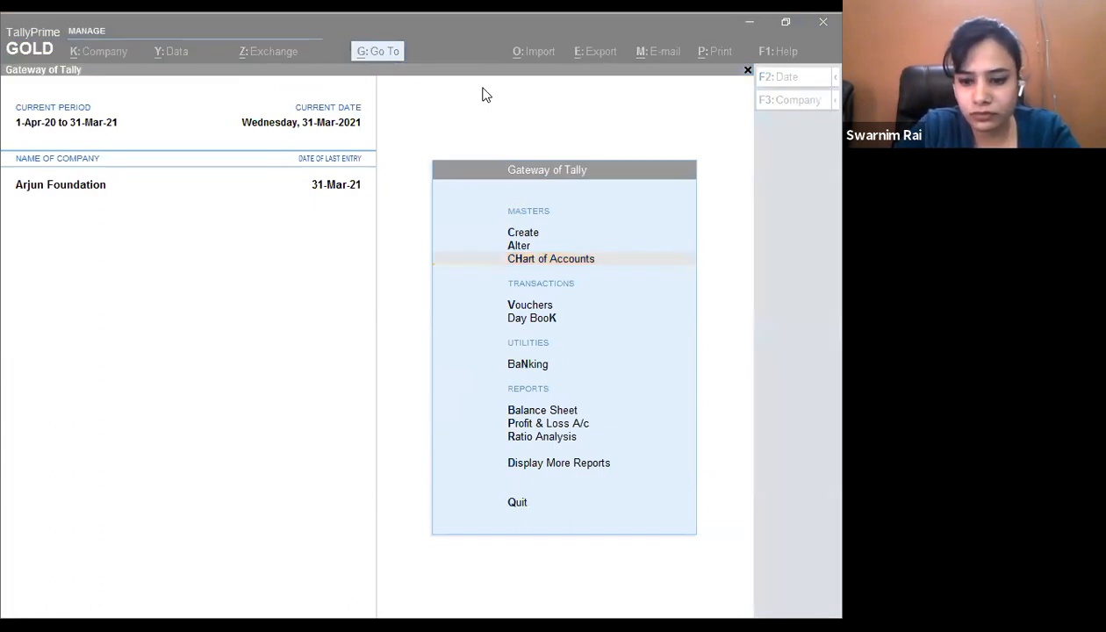
pyautogui.hotkey('alt', 'Tab')
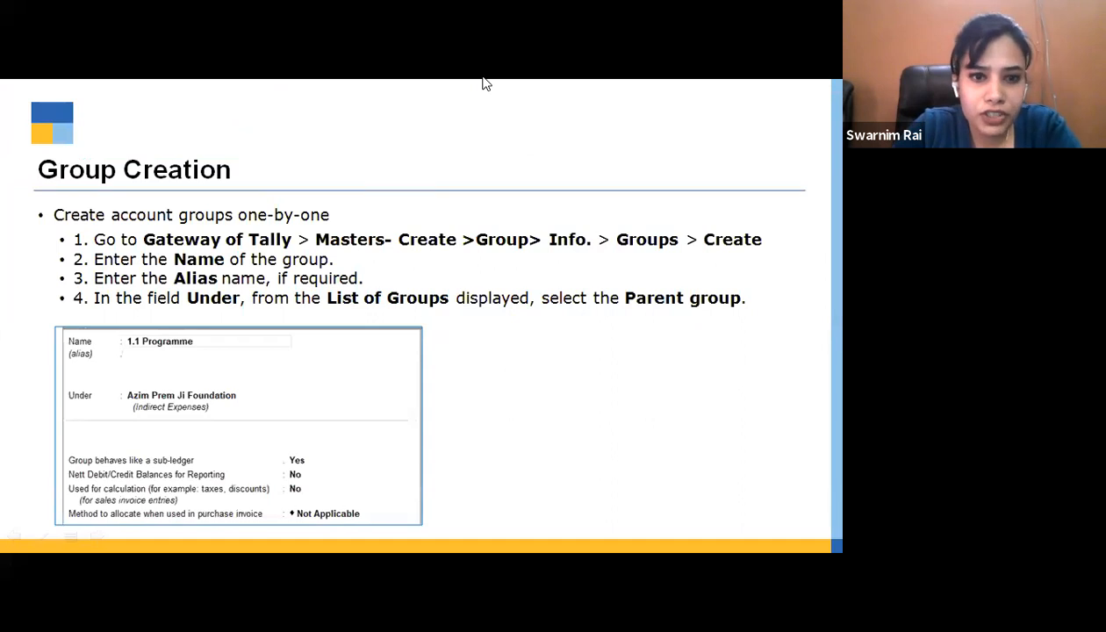
pyautogui.press('Right')
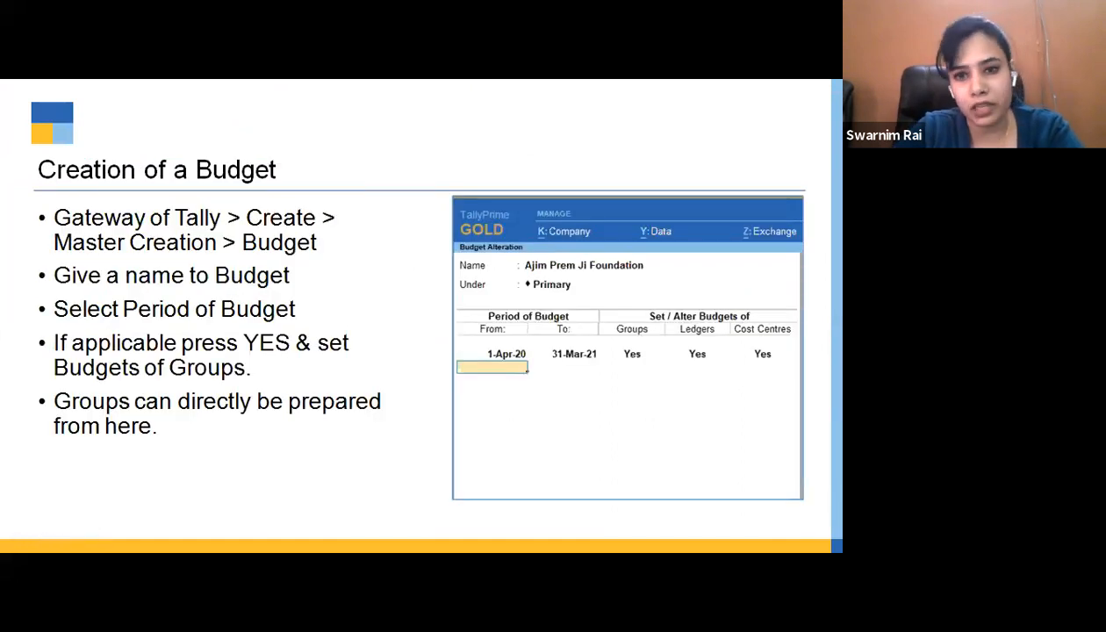
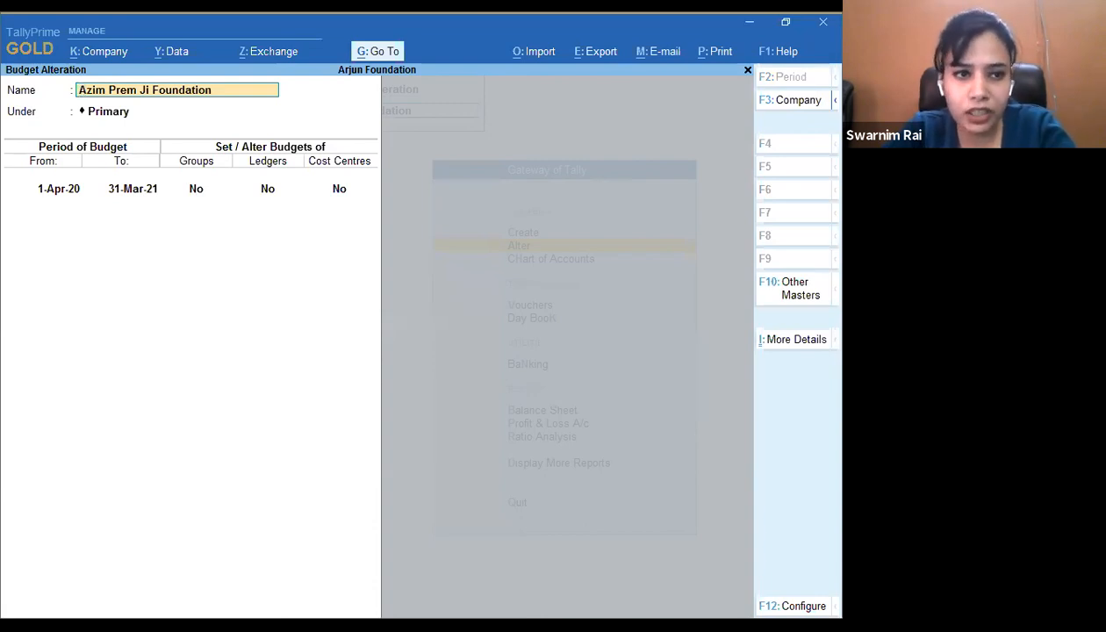
# - Set Groups to Yes for the Azim Prem Ji Foundation budget and accept its group budgets, keeping 1.1 Programme on closing balance
pyautogui.press('Return')
pyautogui.press('Return')
pyautogui.press('Return')
pyautogui.press('Return')
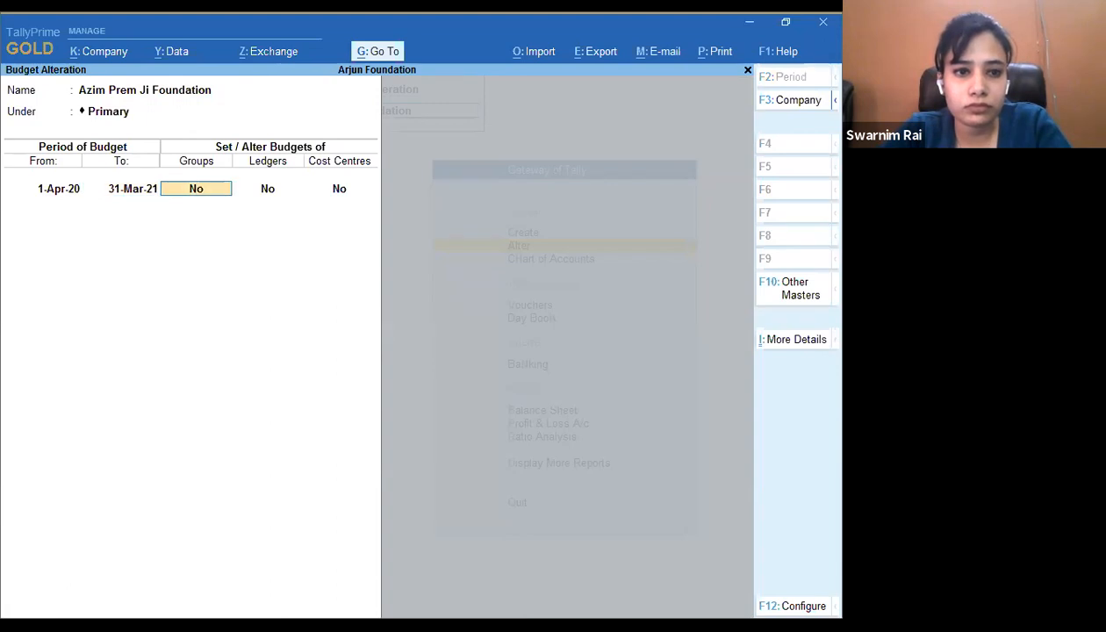
pyautogui.write('y')
pyautogui.press('Return')
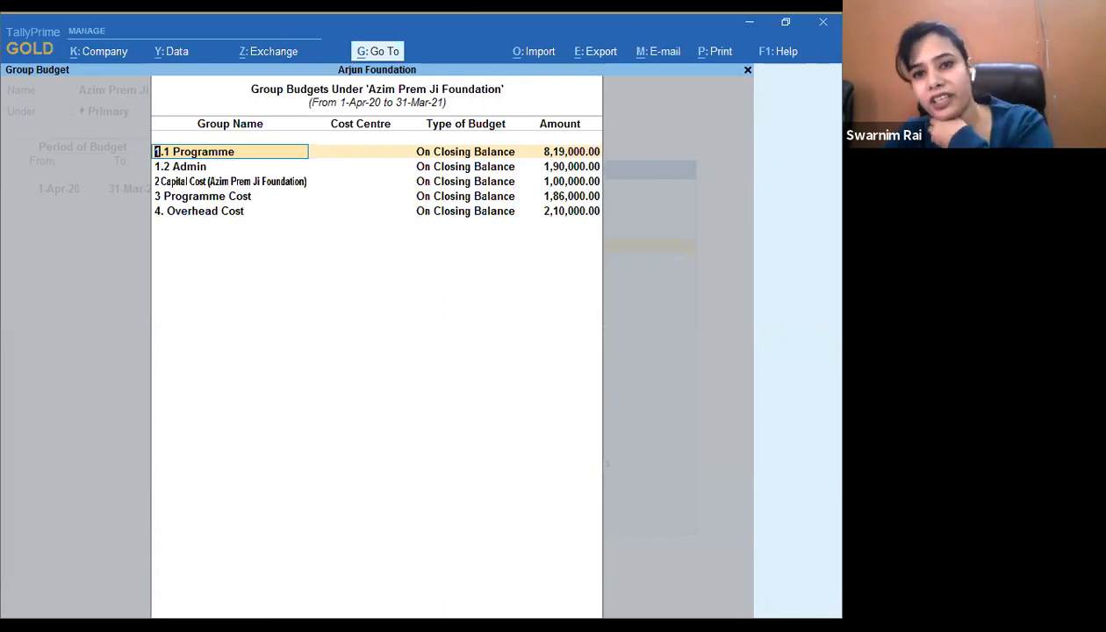
pyautogui.press('Return')
pyautogui.press('Return')
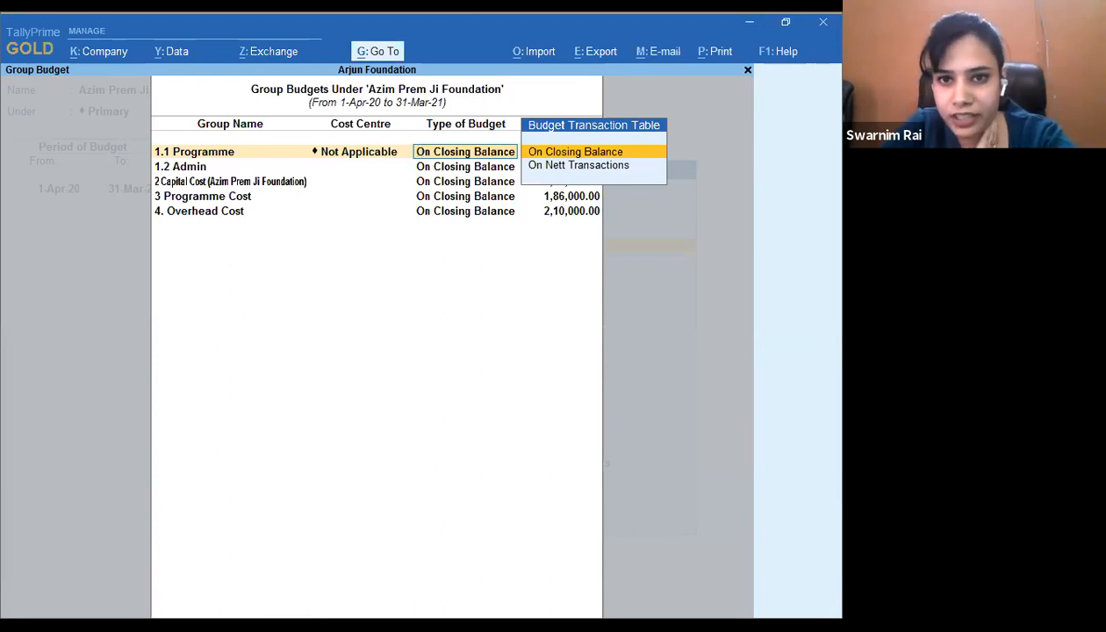
pyautogui.press('Return')
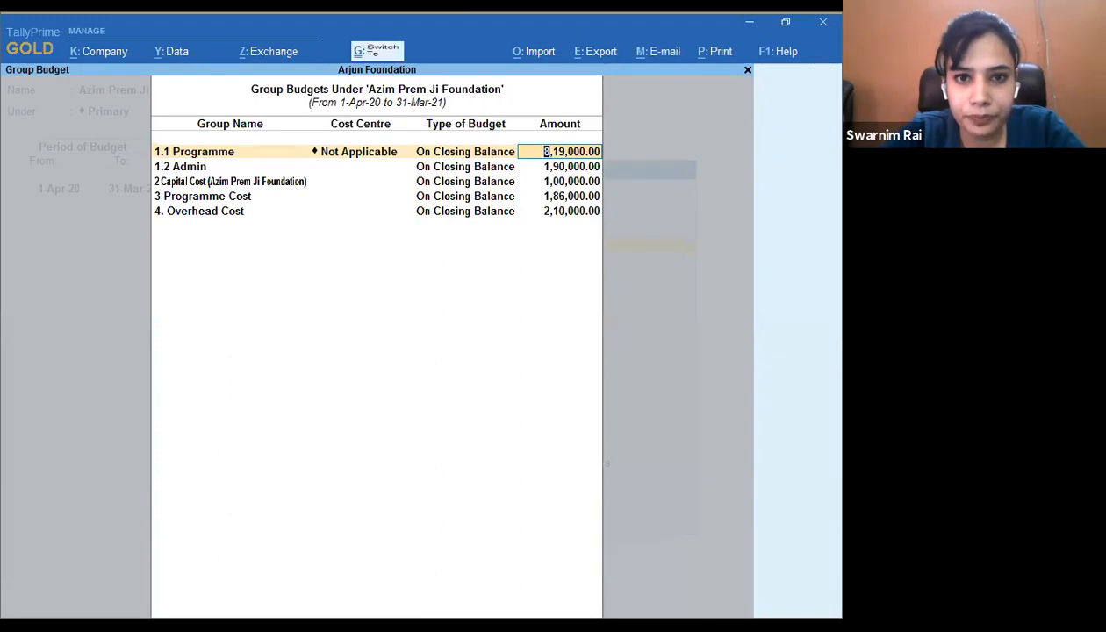
pyautogui.hotkey('ctrl', 'a')
# - Set Ledgers to Yes for the Azim Prem Ji Foundation budget and accept its ledger budgets
pyautogui.write('y')
pyautogui.press('Return')
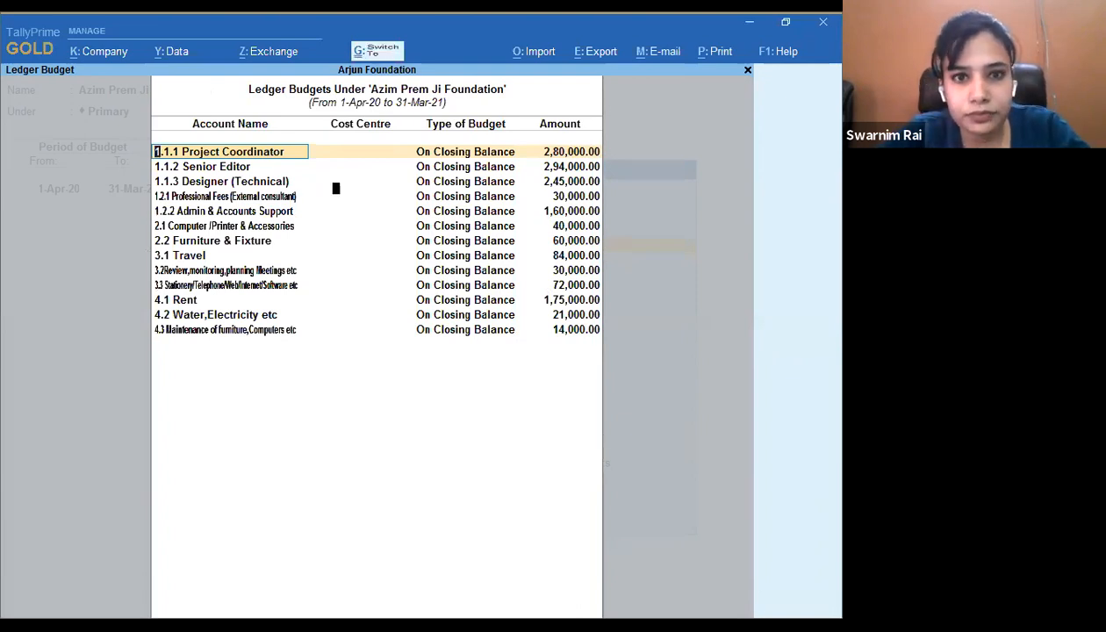
pyautogui.hotkey('ctrl', 'a')
# - Set Cost Centres to Yes, accept the cost centre budgets and save the Azim Prem Ji Foundation budget
pyautogui.write('y')
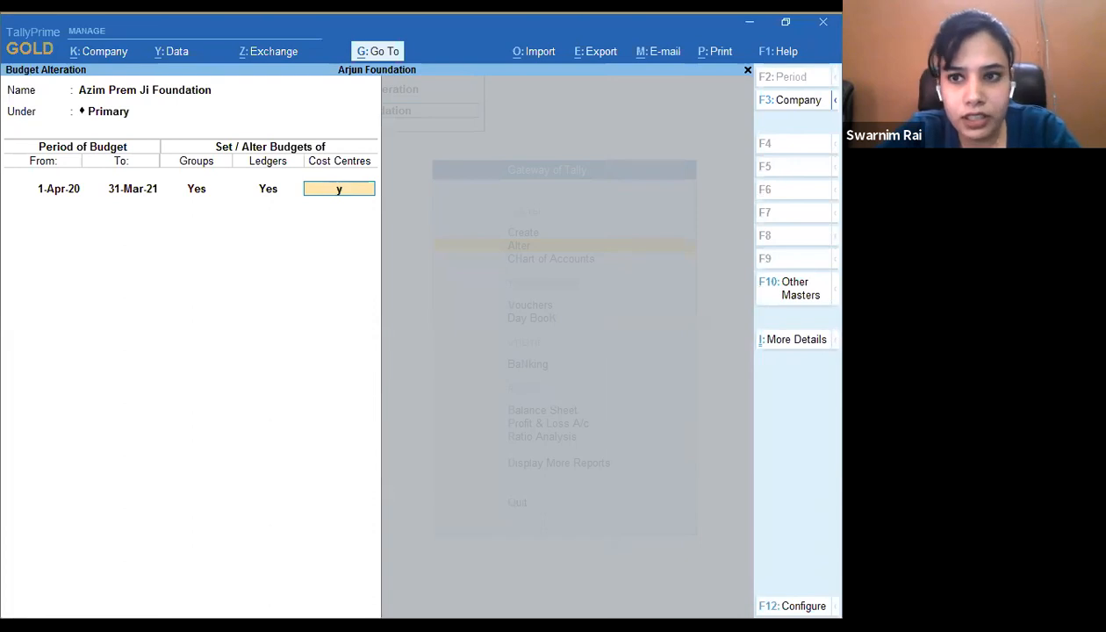
pyautogui.press('Return')
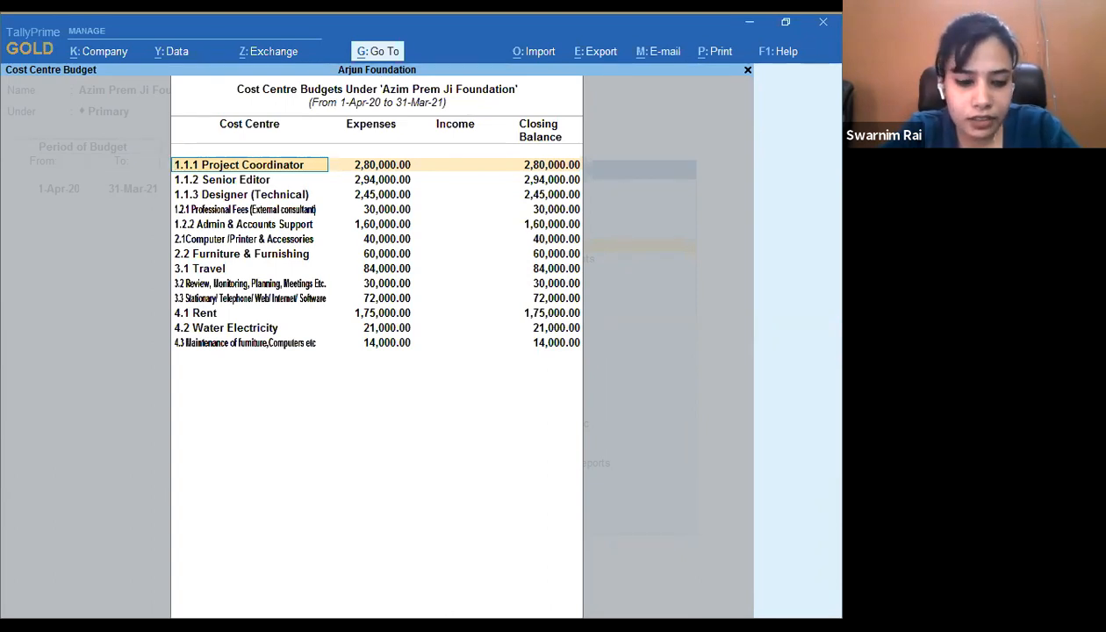
pyautogui.hotkey('ctrl', 'a')
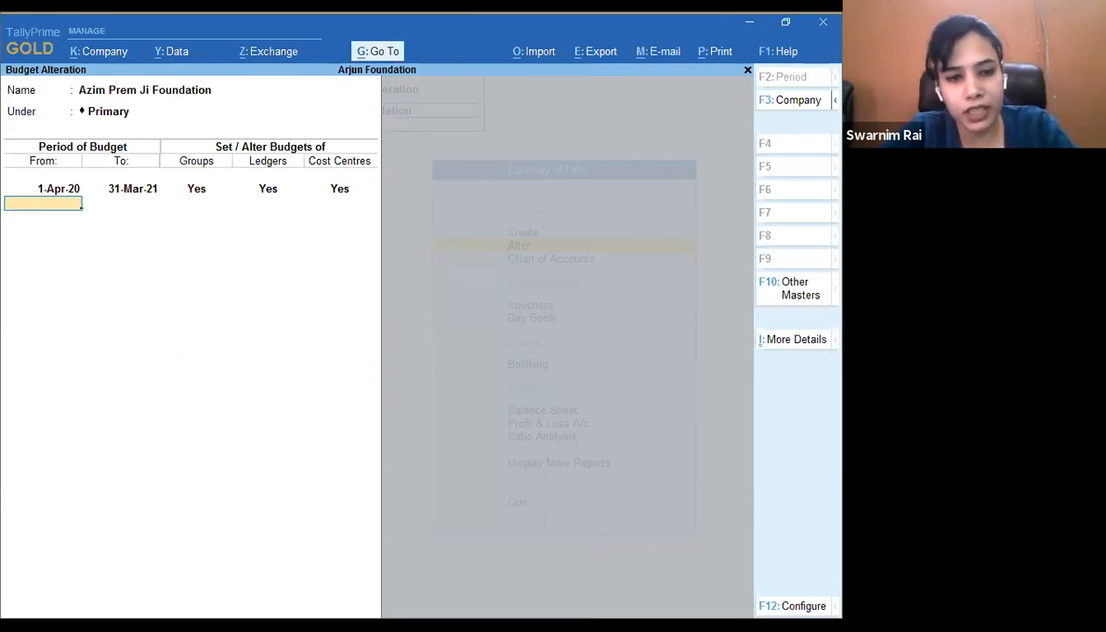
pyautogui.press('ctrl')
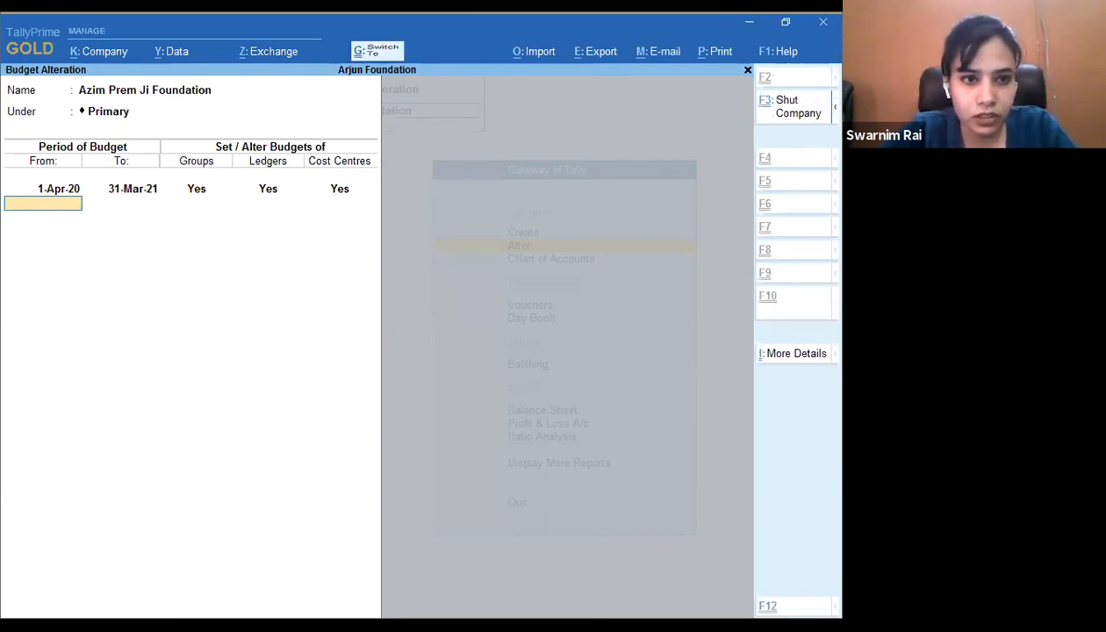
pyautogui.hotkey('ctrl', 'a')
# - Open the Educate Society budget for alteration, set Groups to Yes and accept its group budgets
pyautogui.press('Down')
pyautogui.press('Return')
pyautogui.press('Return')
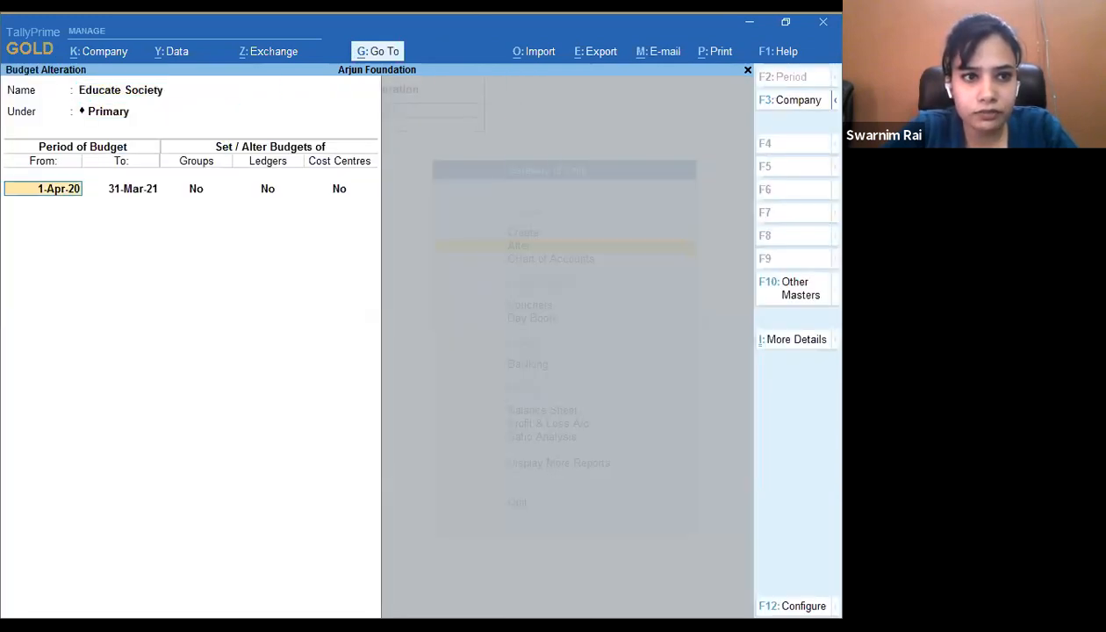
pyautogui.press('Return')
pyautogui.press('Return')
pyautogui.write('y')
pyautogui.press('Return')
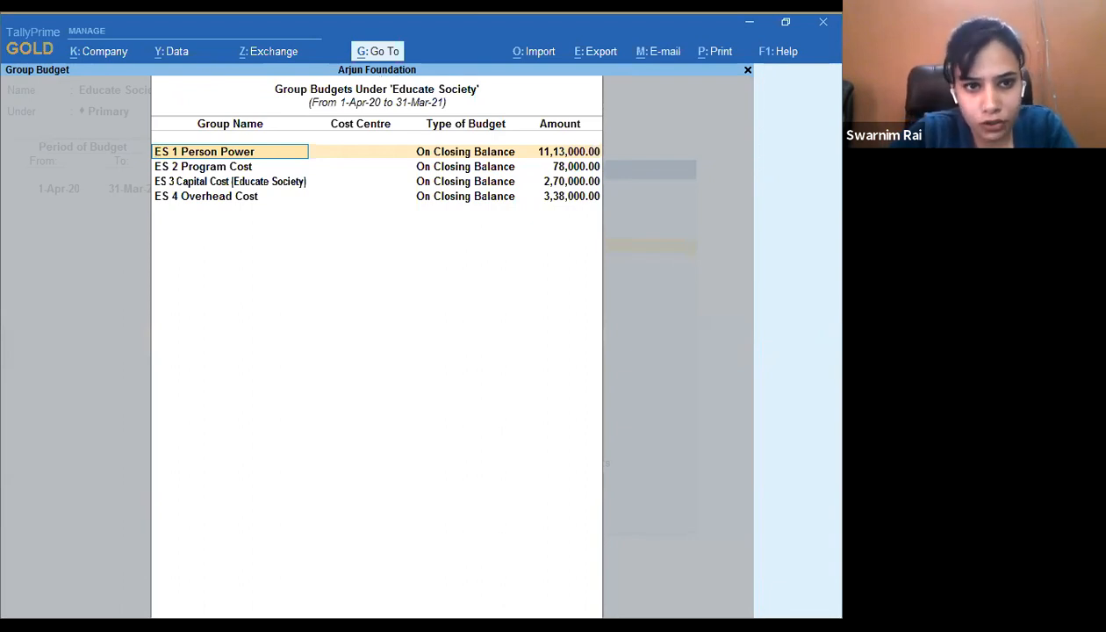
pyautogui.press('Escape')
pyautogui.press('Escape')
pyautogui.press('Return')
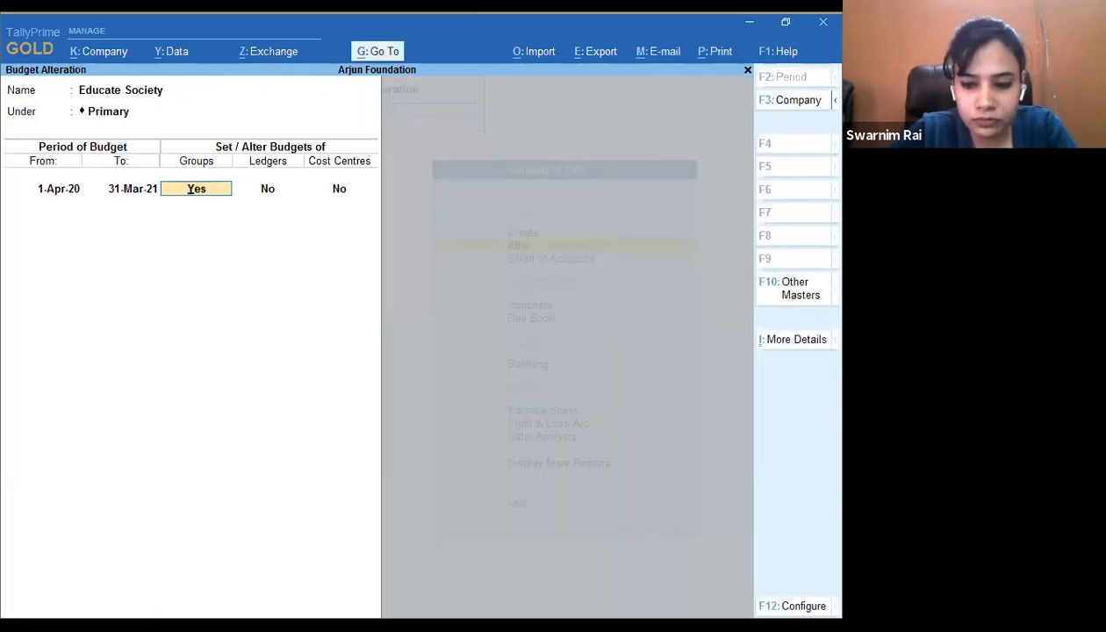
pyautogui.press('Return')
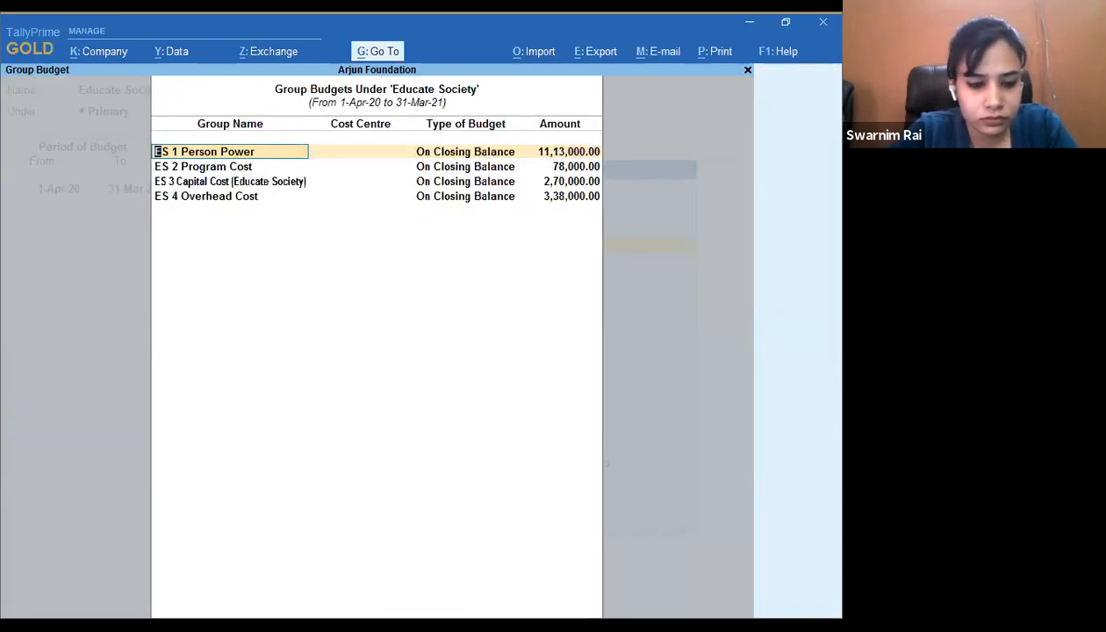
pyautogui.press('Escape')
# - Set Ledgers to Yes for the Educate Society budget and accept its ledger budgets
pyautogui.write('y')
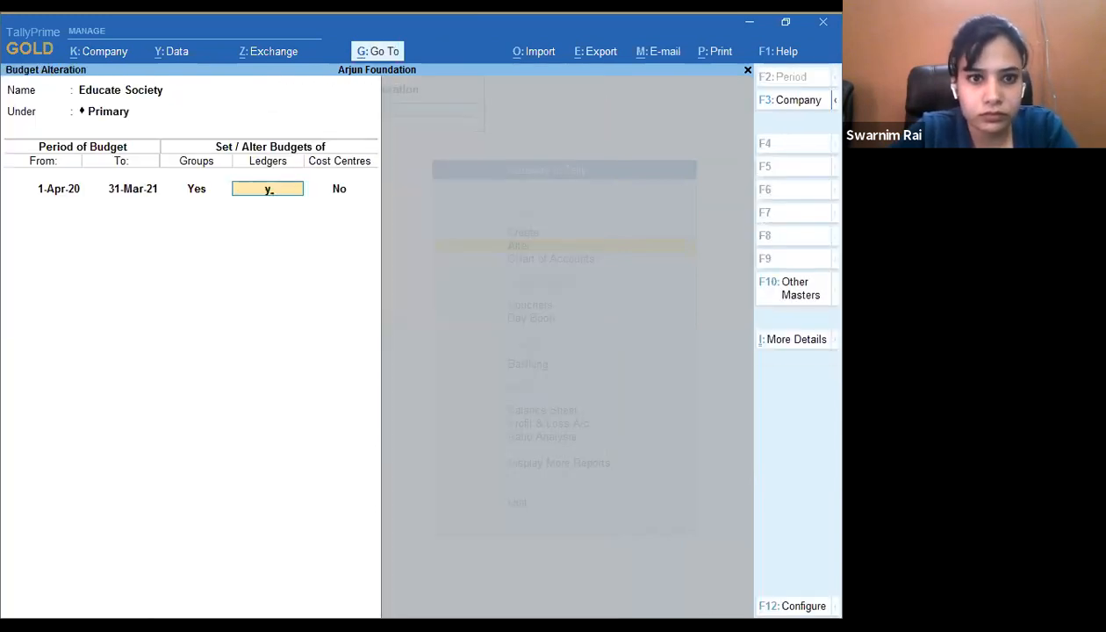
pyautogui.press('Return')
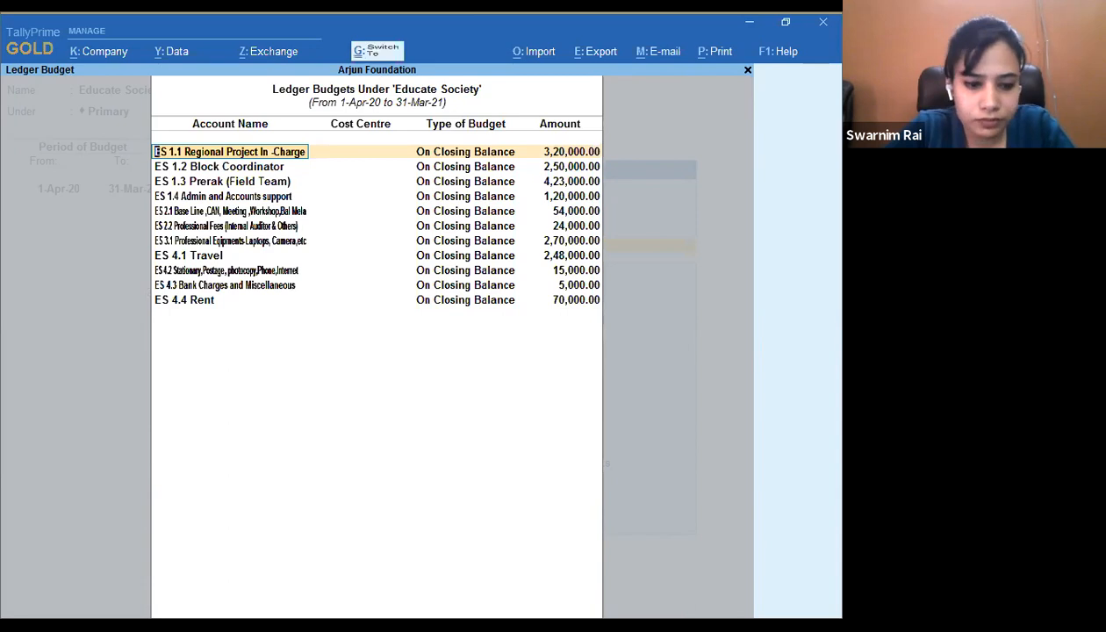
pyautogui.hotkey('ctrl', 'a')
# - Set Cost Centres to Yes, accept the cost centre budgets and save the Educate Society budget
pyautogui.write('y')
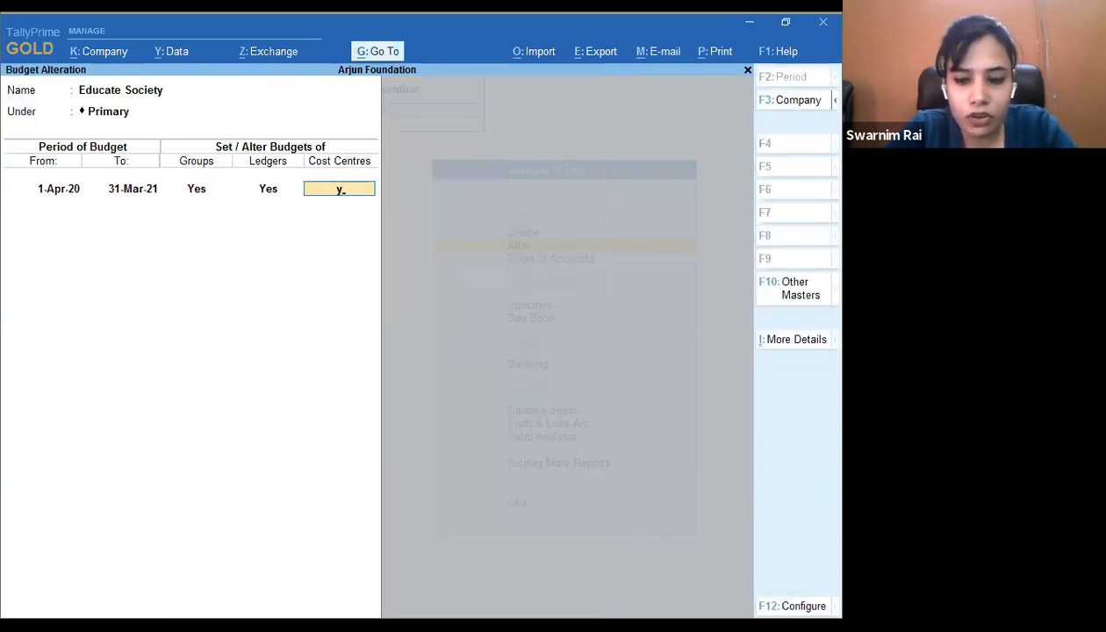
pyautogui.press('Return')
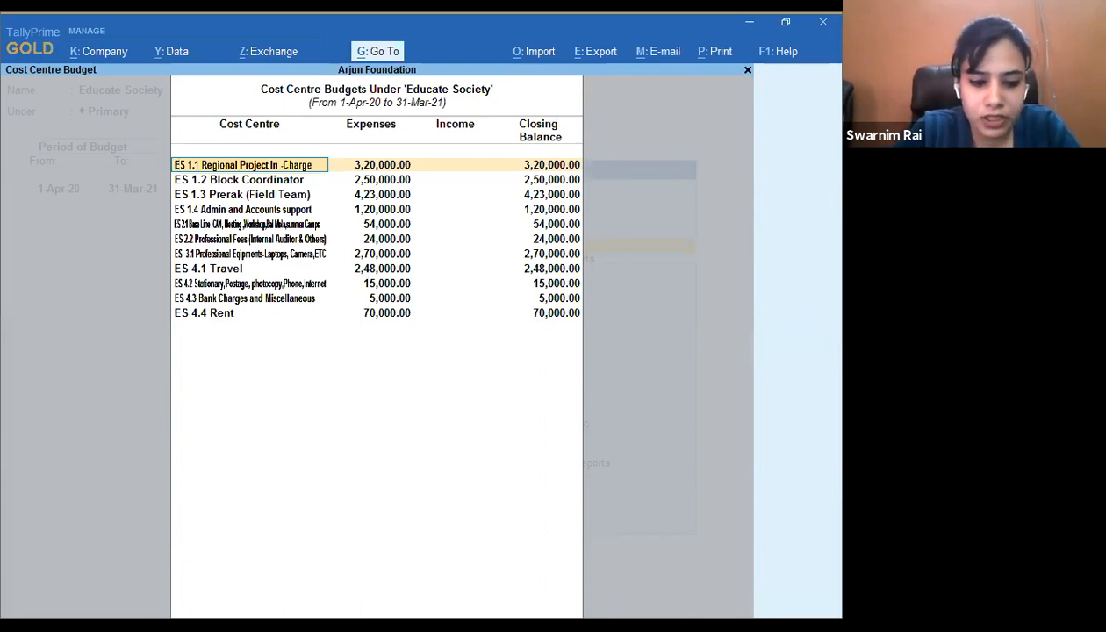
pyautogui.hotkey('ctrl', 'a')
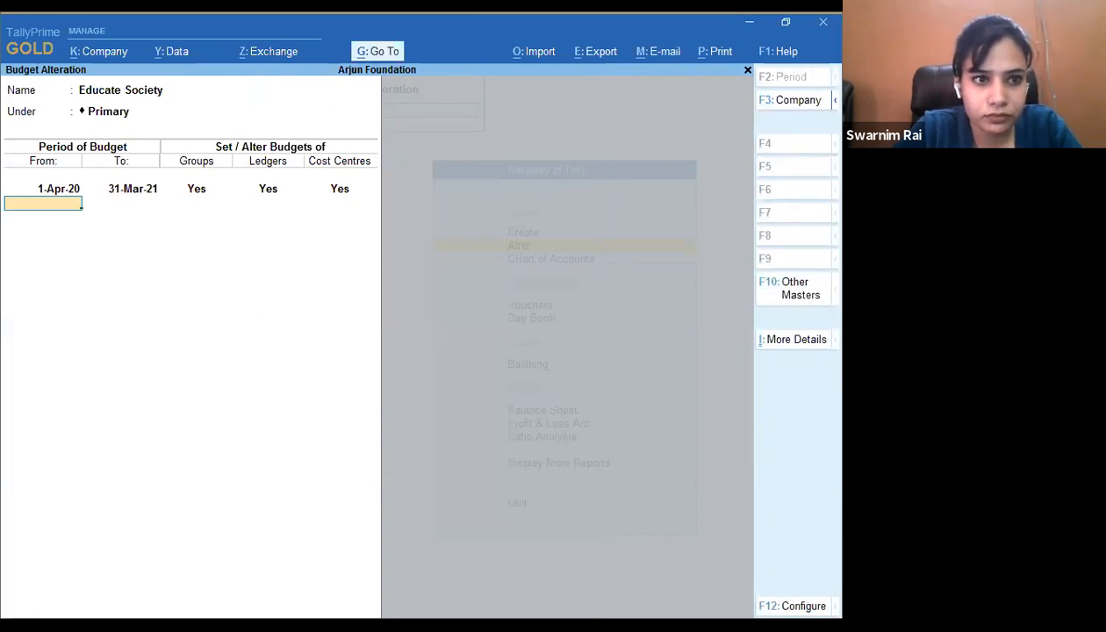
pyautogui.press('ctrl')
pyautogui.hotkey('ctrl', 'a')
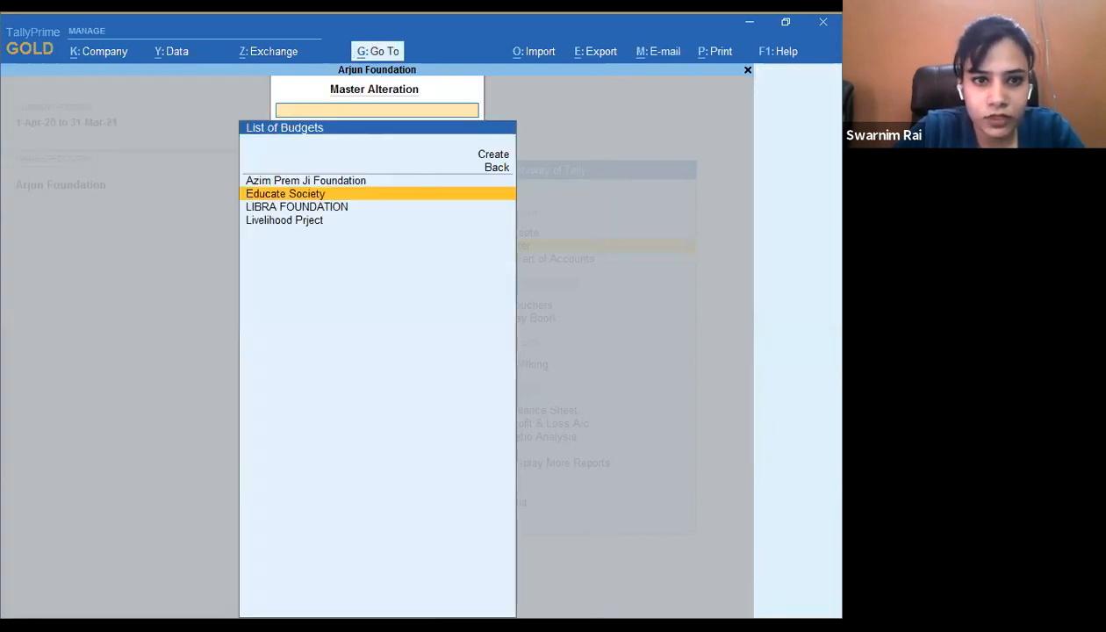
# - Look through the remaining budgets down to Livelihood Prject and return to the Gateway of Tally
pyautogui.press('Down')
pyautogui.press('Down')
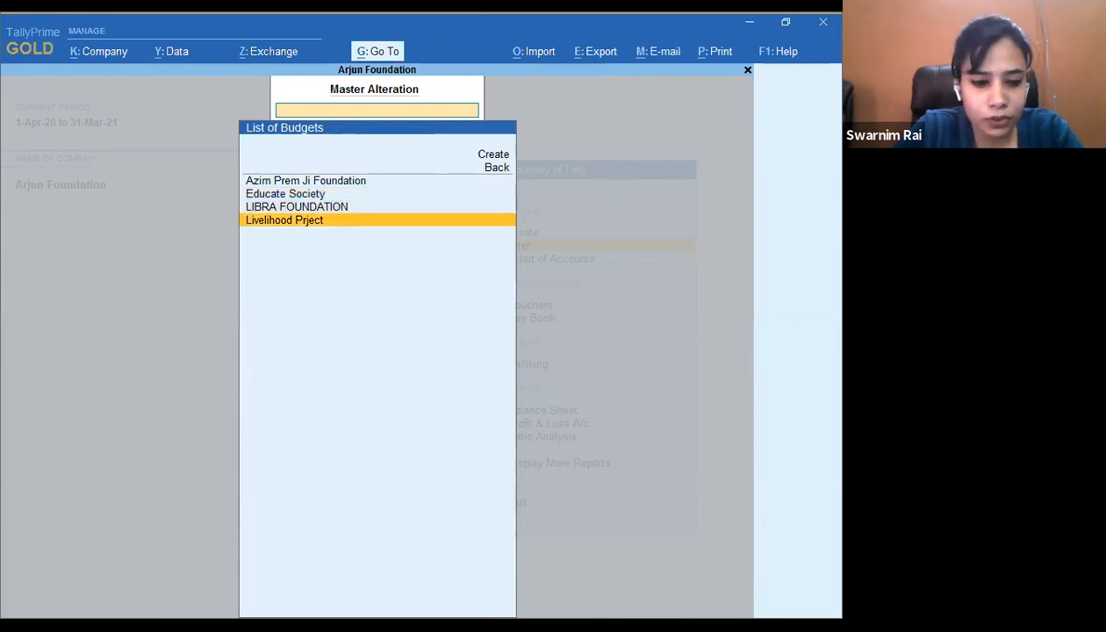
pyautogui.press('Escape')
pyautogui.press('Escape')
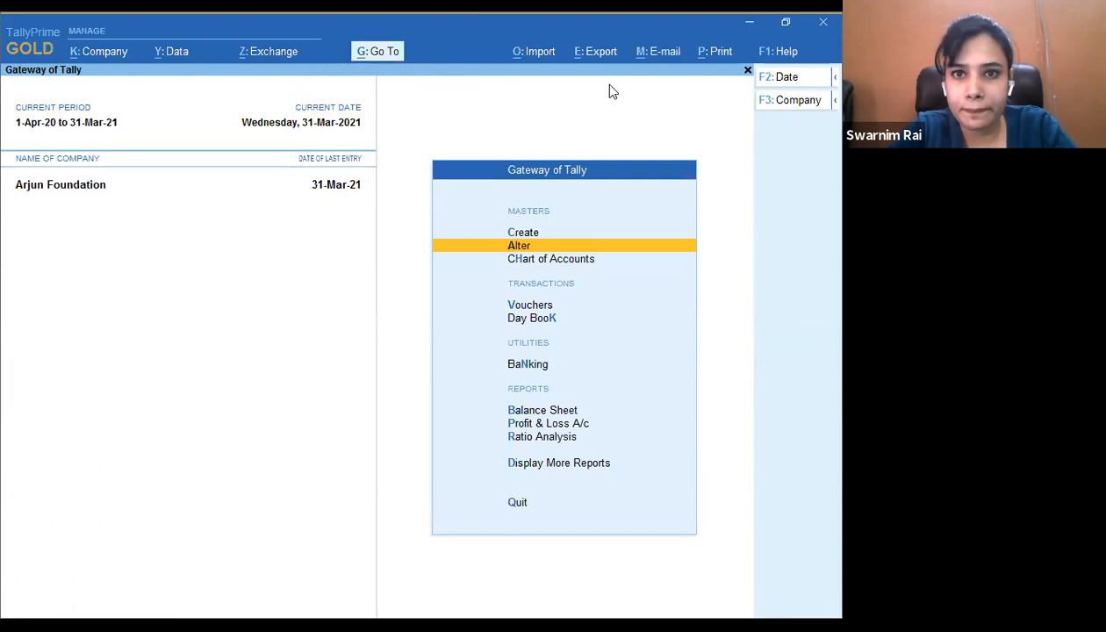
pyautogui.hotkey('alt', 'g')
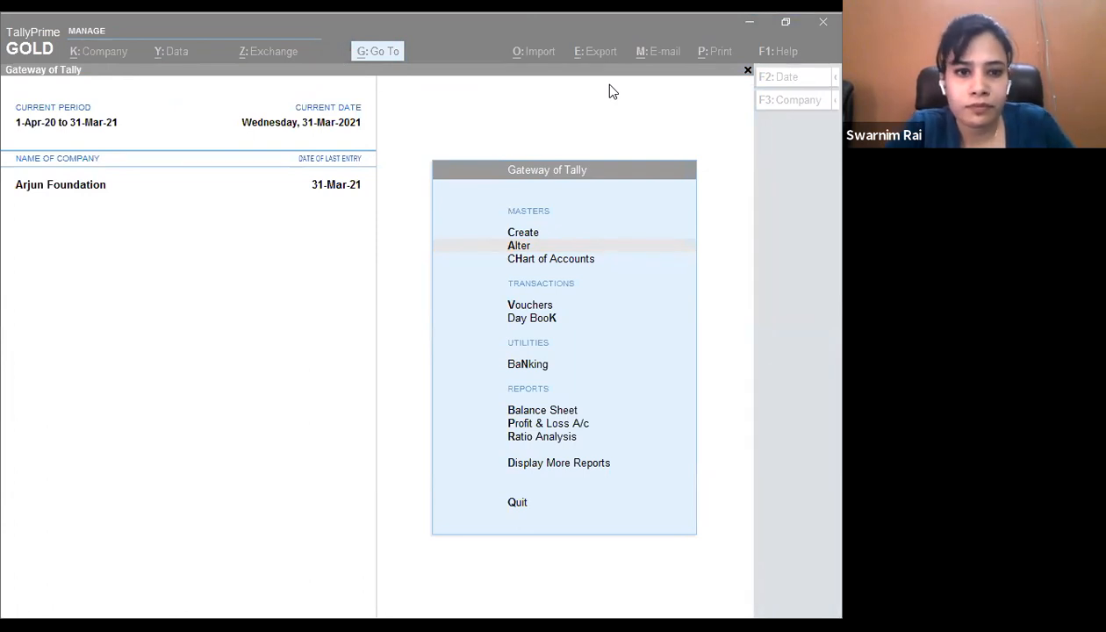
pyautogui.hotkey('alt', 'Tab')
pyautogui.press('Right')
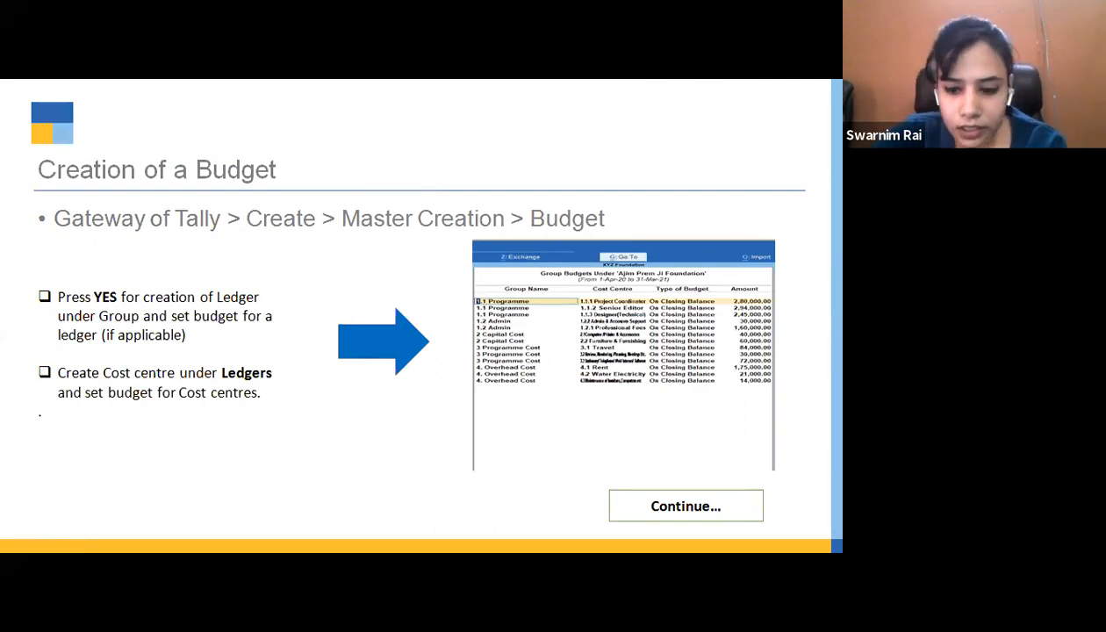
pyautogui.press('Right')
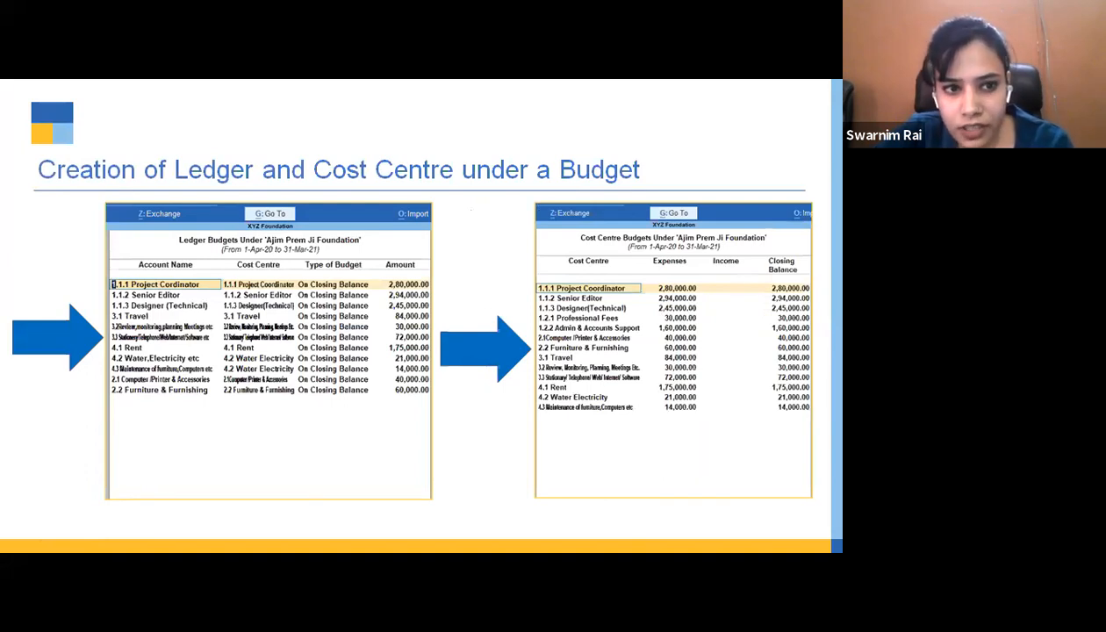
pyautogui.press('Right')
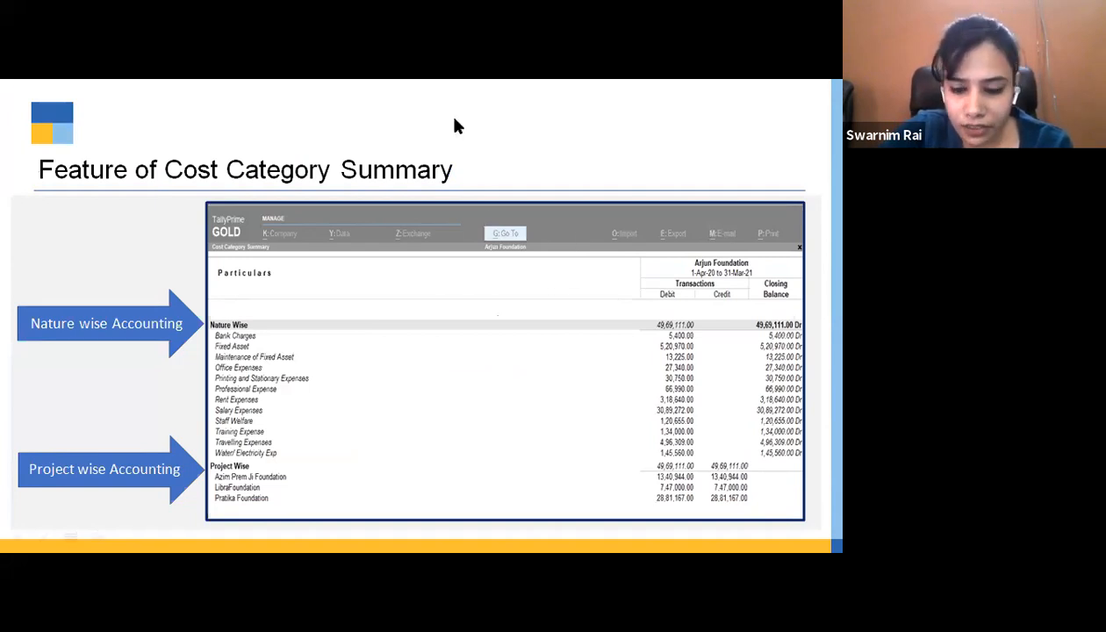
# - Switch back to TallyPrime, open the Profit & Loss A/c and drill into Indirect Expenses
pyautogui.hotkey('alt', 'Tab')
pyautogui.press('Down')
pyautogui.press('Down')
pyautogui.press('Down')
pyautogui.press('Down')
pyautogui.press('Down')
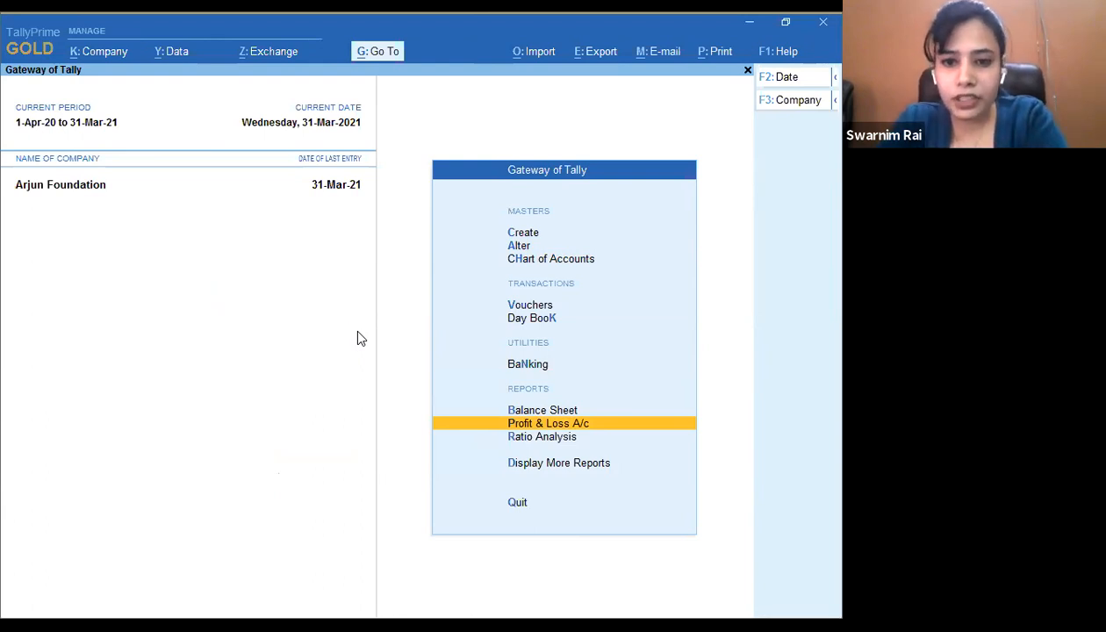
pyautogui.press('Return')
pyautogui.press('Down')
pyautogui.press('Down')
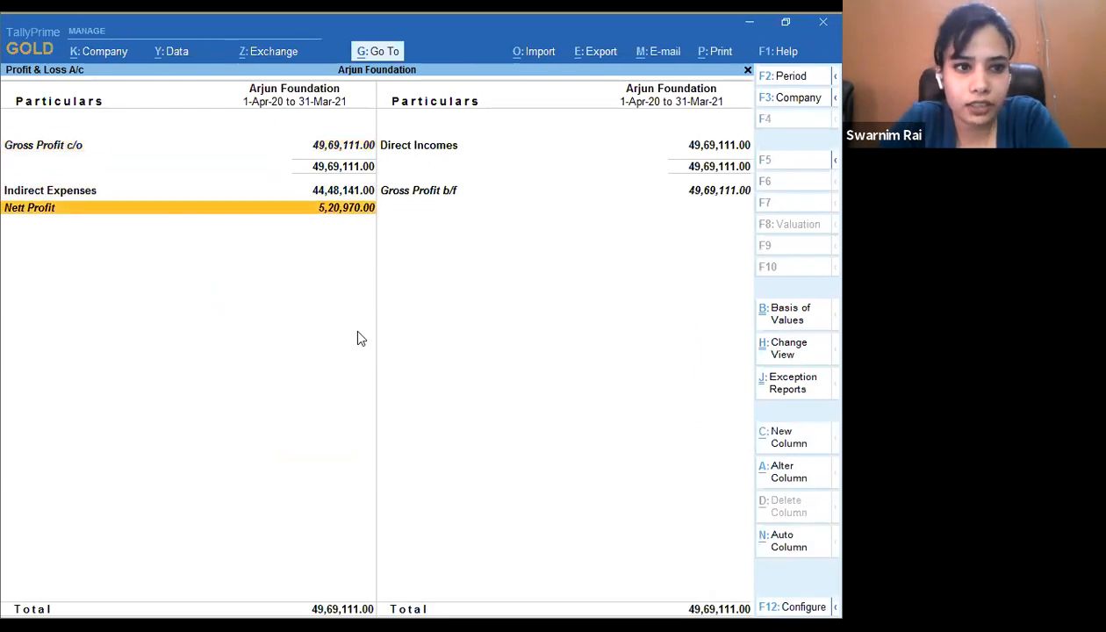
pyautogui.press('Up')
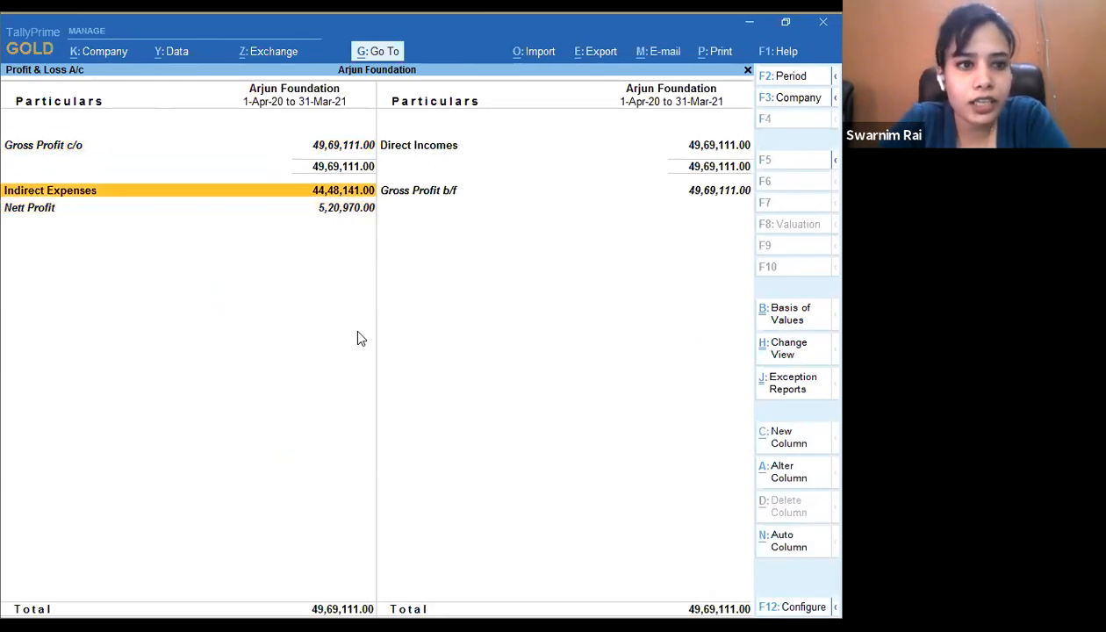
pyautogui.press('Return')
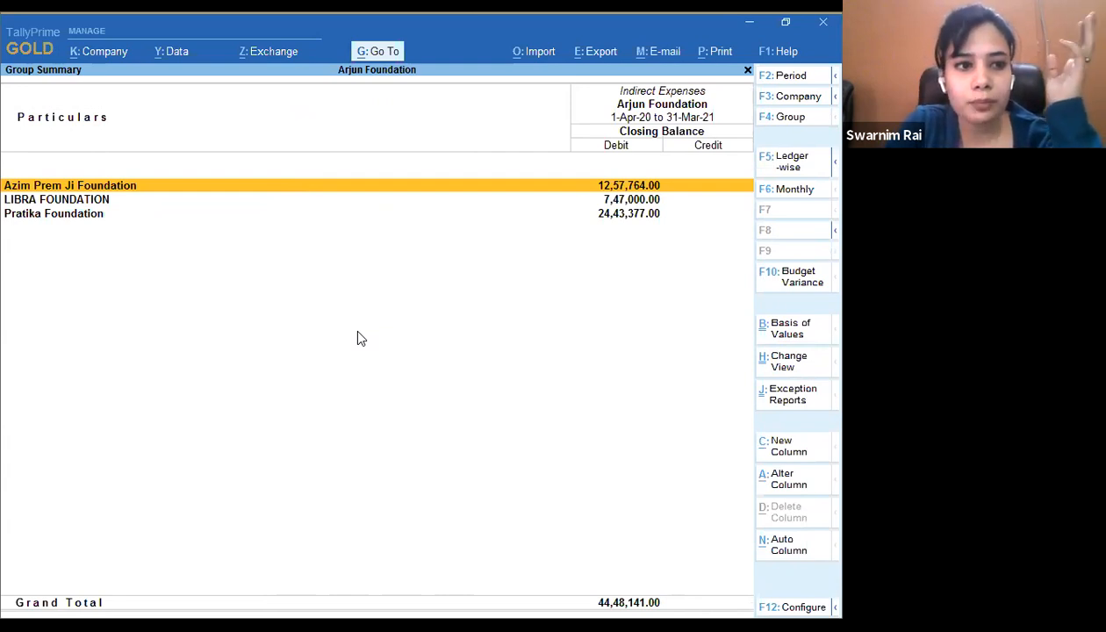
# - Drill through Azim Prem Ji Foundation and 1.1 Programme to the monthly summary of the 1.1.1 Project Coordinator ledger
pyautogui.press('Return')
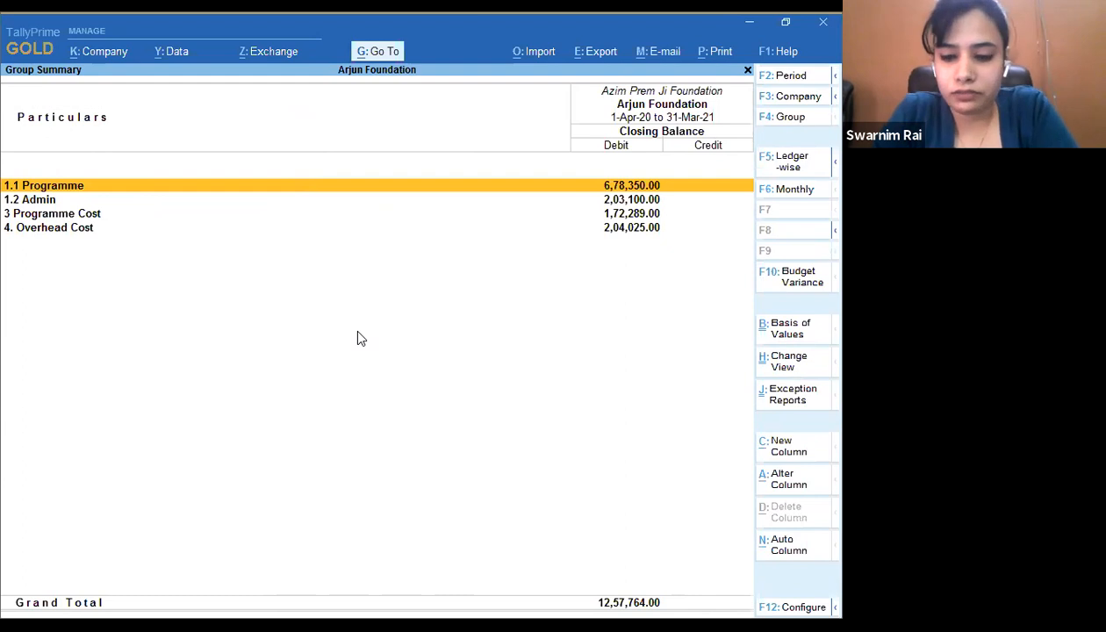
pyautogui.press('Return')
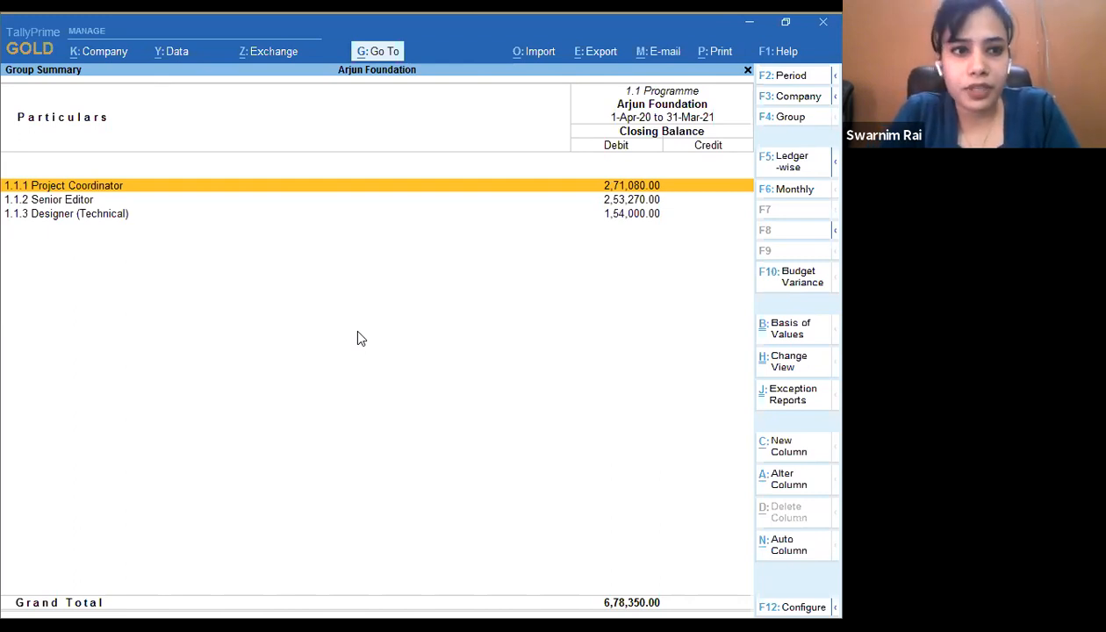
pyautogui.press('Return')
# - Open payment voucher No. 1 from the April entries of the 1.1.1 Project Coordinator ledger
pyautogui.press('Up')
pyautogui.press('Up')
pyautogui.press('Up')
pyautogui.press('Up')
pyautogui.press('Up')
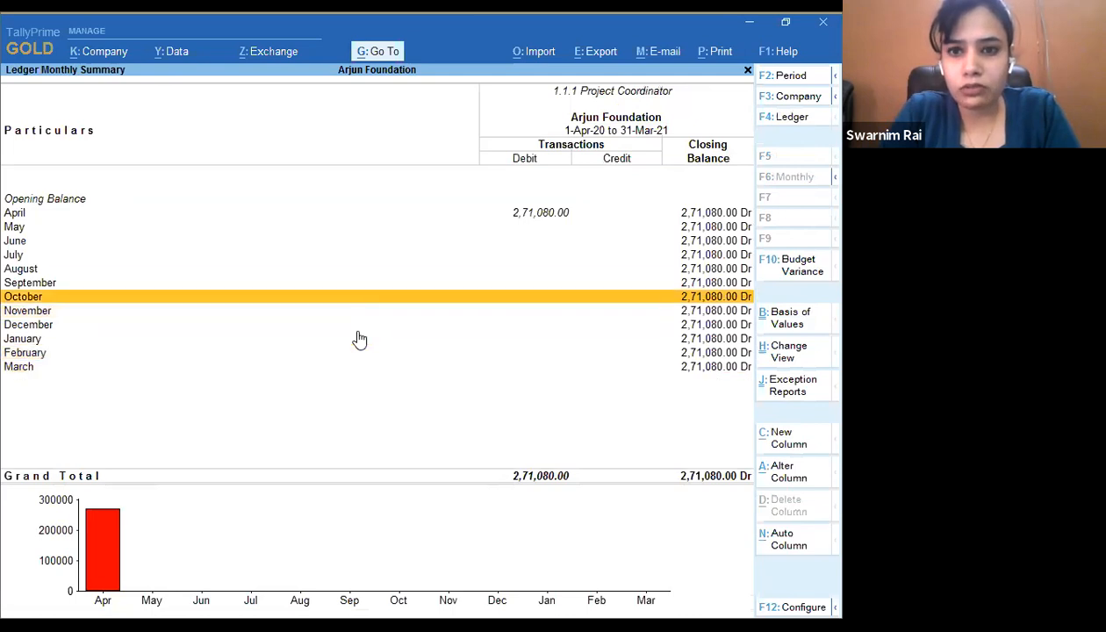
pyautogui.press('Up')
pyautogui.press('Up')
pyautogui.press('Up')
pyautogui.press('Up')
pyautogui.press('Up')
pyautogui.press('Up')
pyautogui.press('Return')
pyautogui.press('Return')
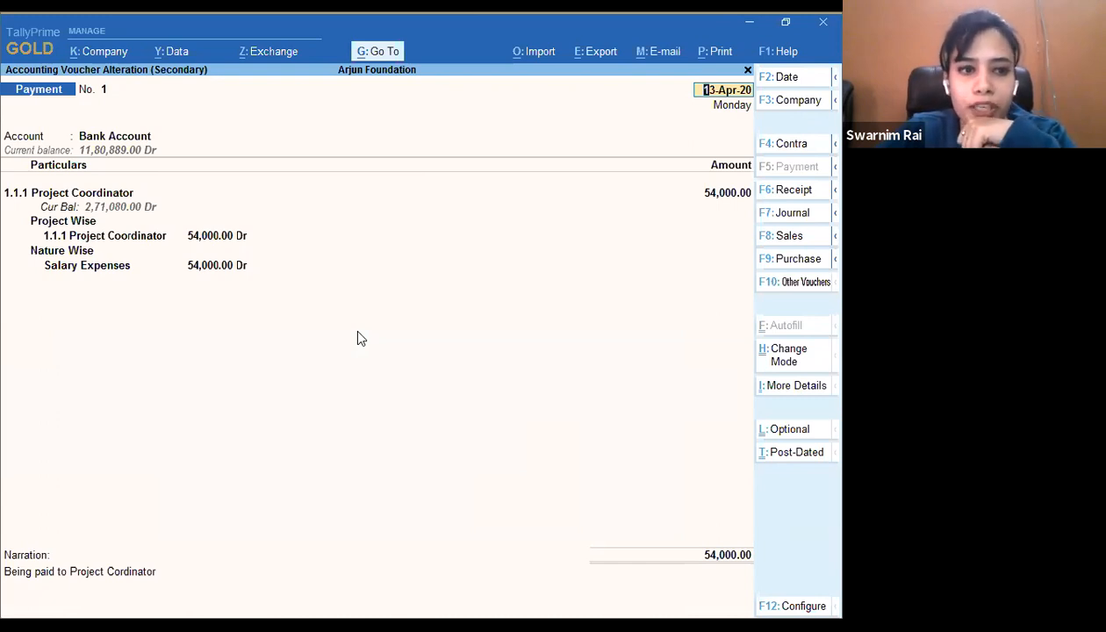
# - Reselect 1.1.1 Project Coordinator as the voucher's Project Wise cost centre and clear its Nature Wise cost centre
pyautogui.press('Return')
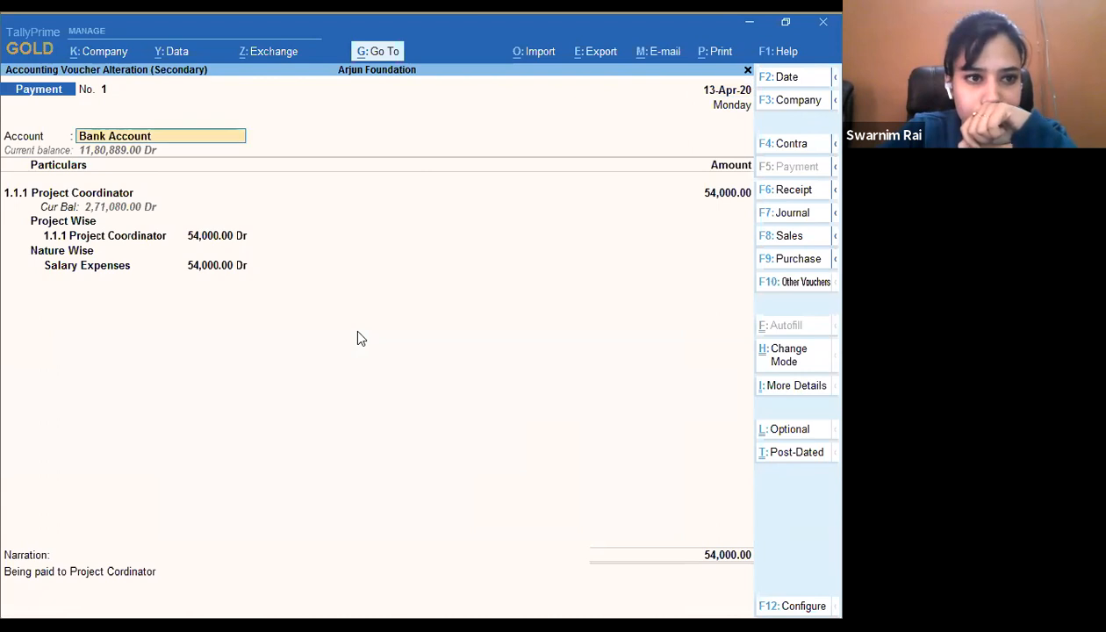
pyautogui.press('Return')
pyautogui.press('Return')
pyautogui.press('Return')
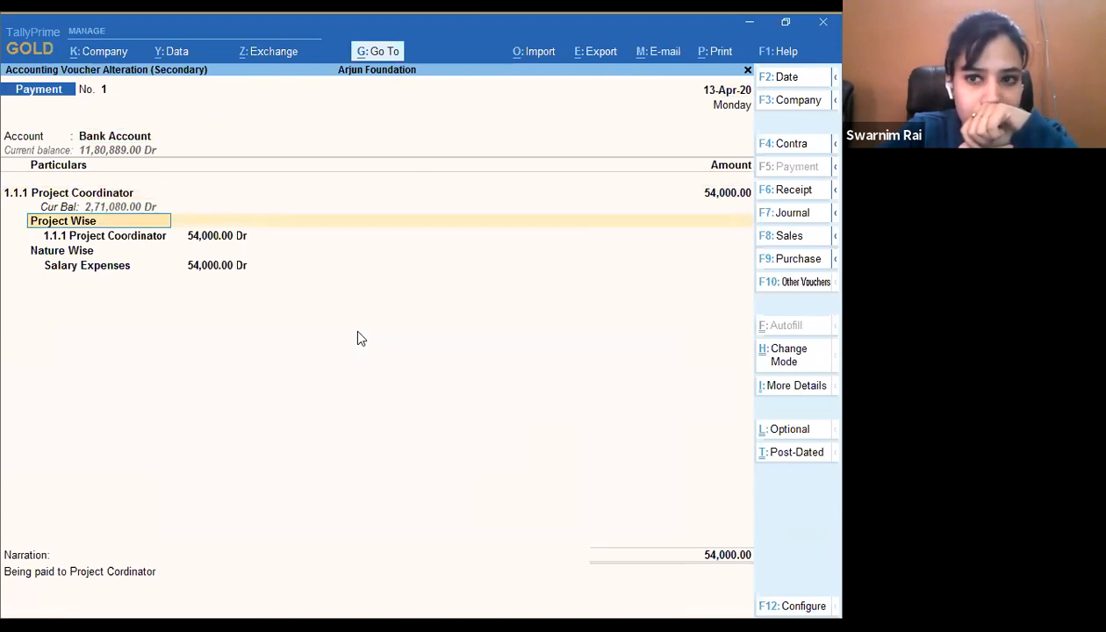
pyautogui.press('Return')
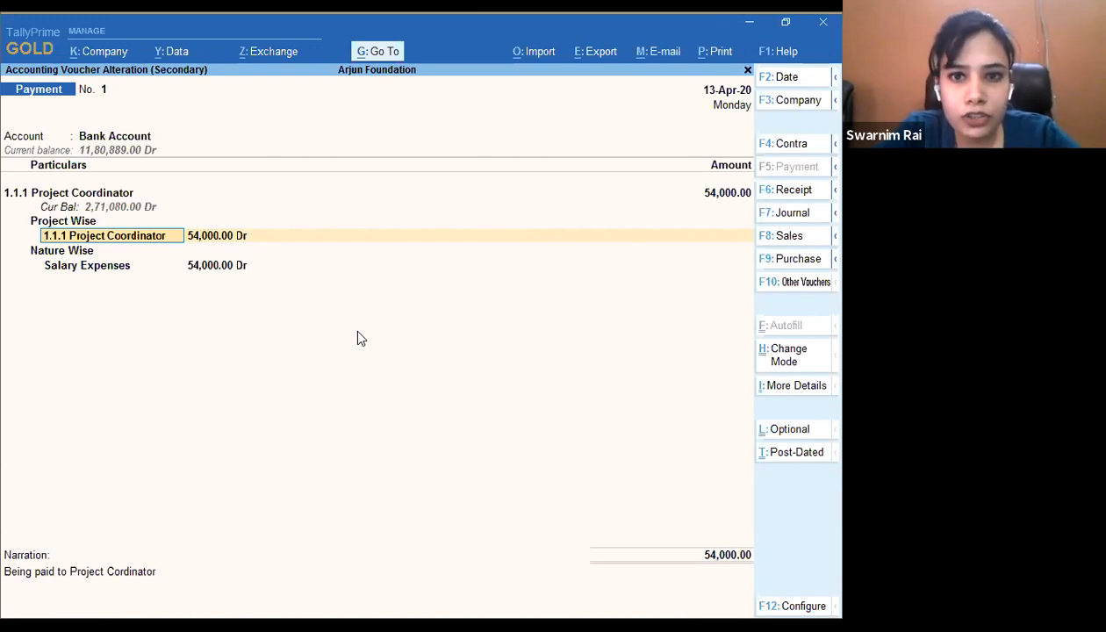
pyautogui.press('BackSpace')
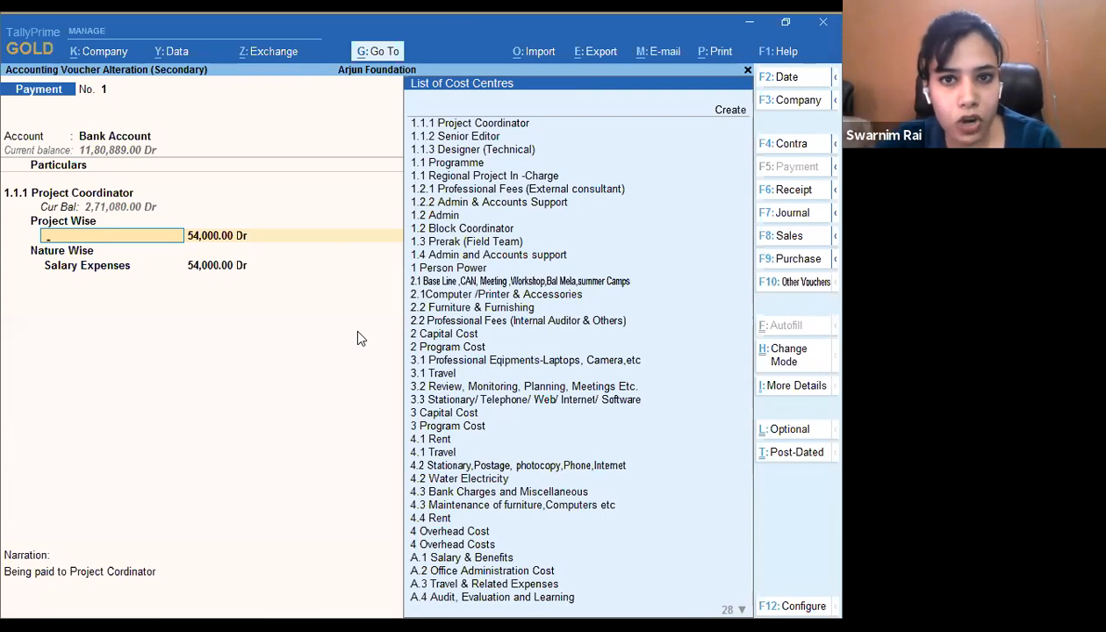
pyautogui.press('Down')
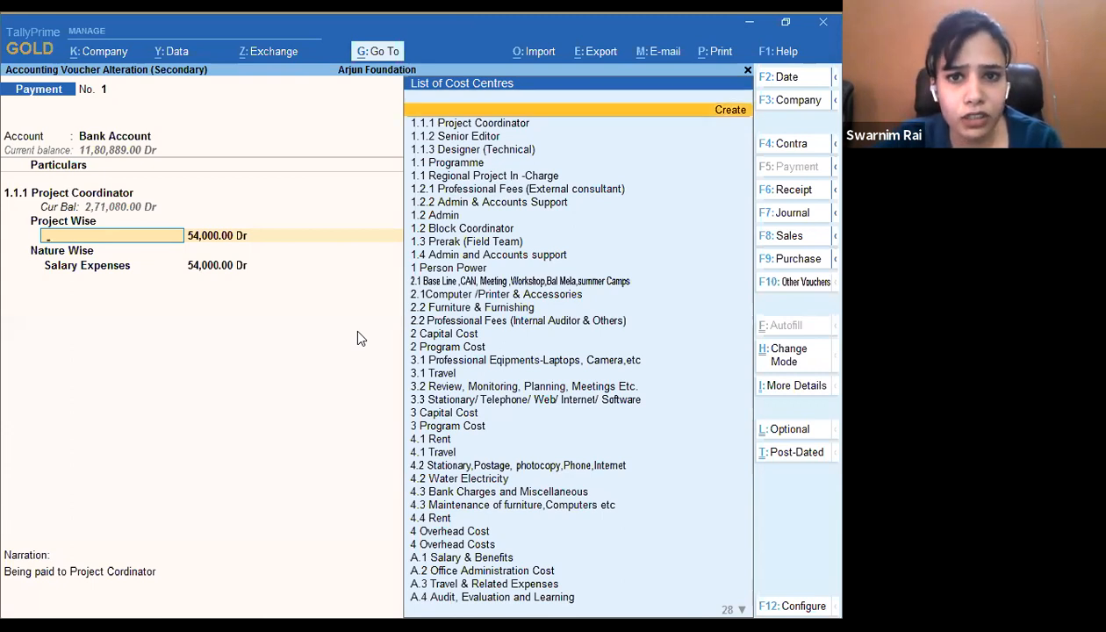
pyautogui.press('Down')
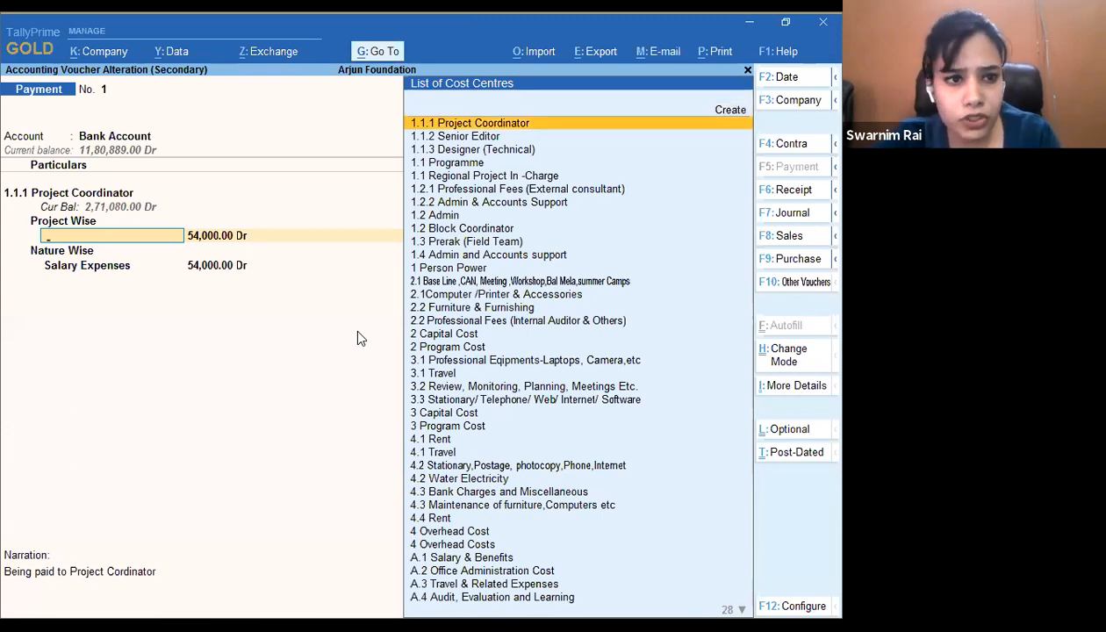
pyautogui.press('Return')
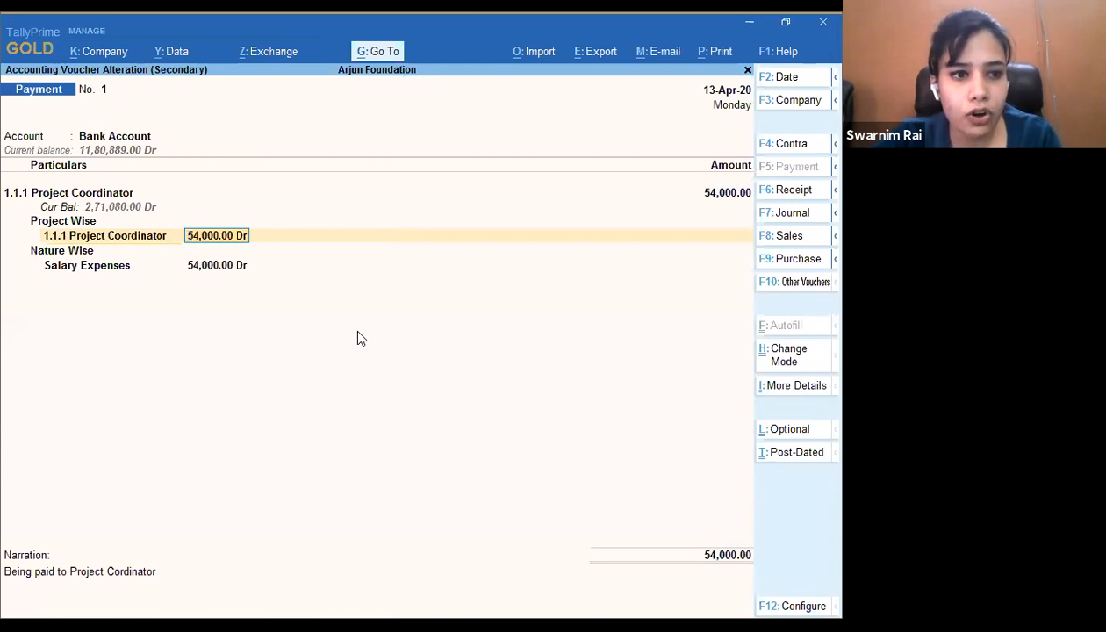
pyautogui.press('Return')
pyautogui.press('Return')
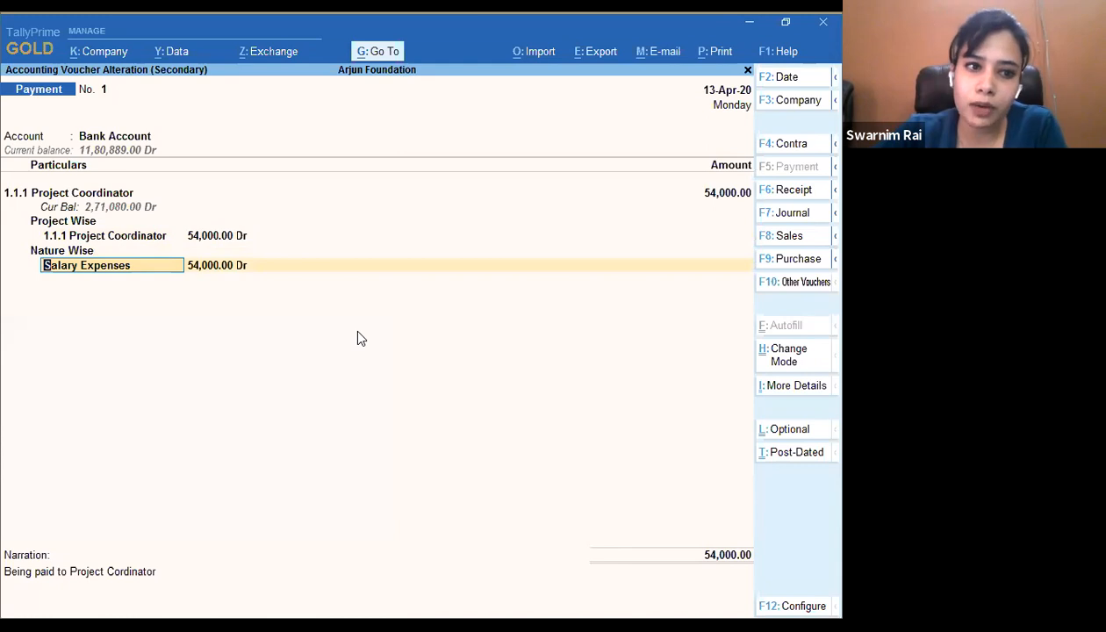
pyautogui.press('BackSpace')
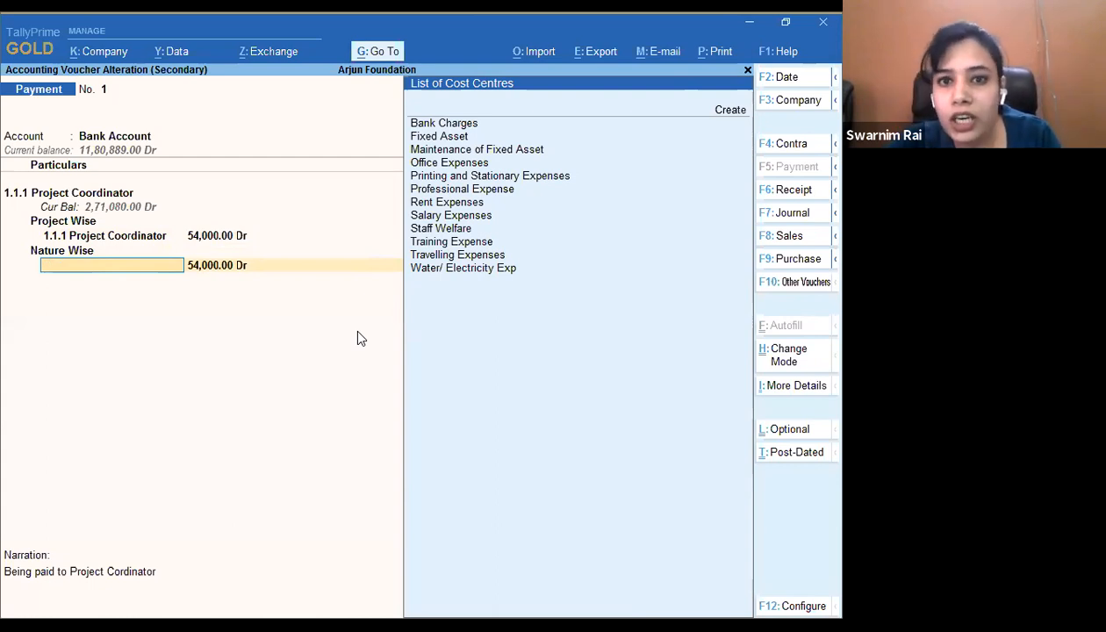
pyautogui.press('Down')
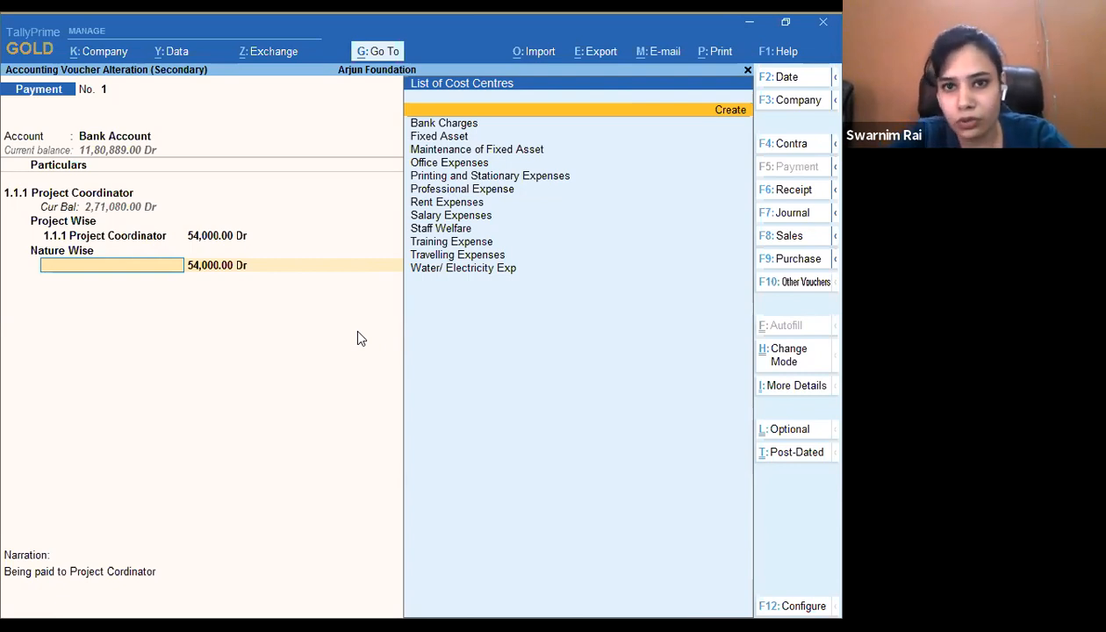
pyautogui.press('Return')
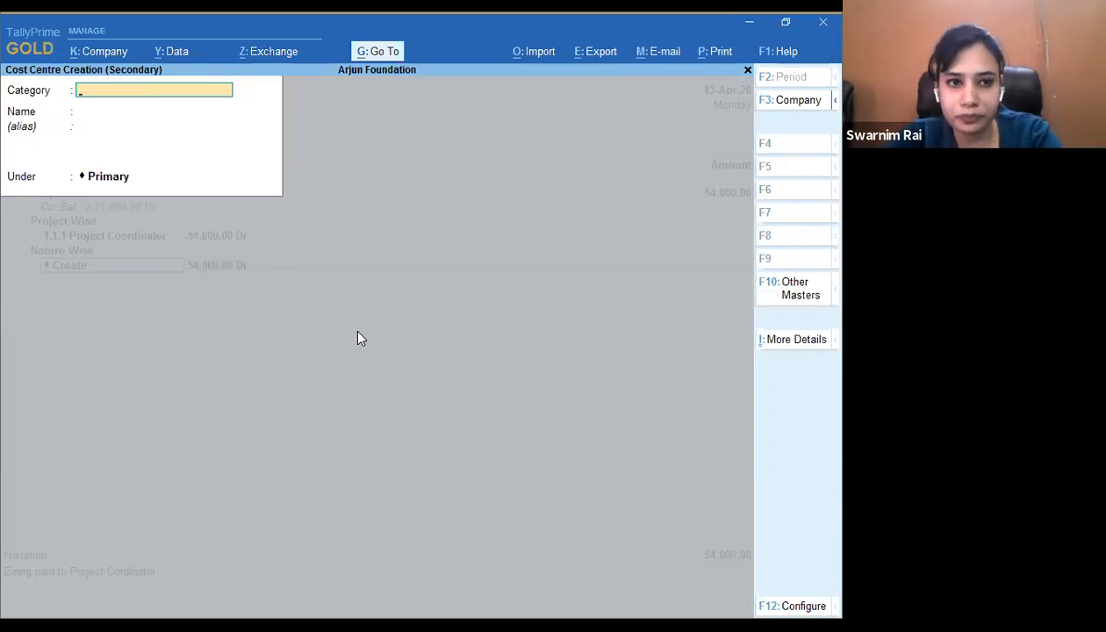
pyautogui.press('Escape')
pyautogui.press('y')
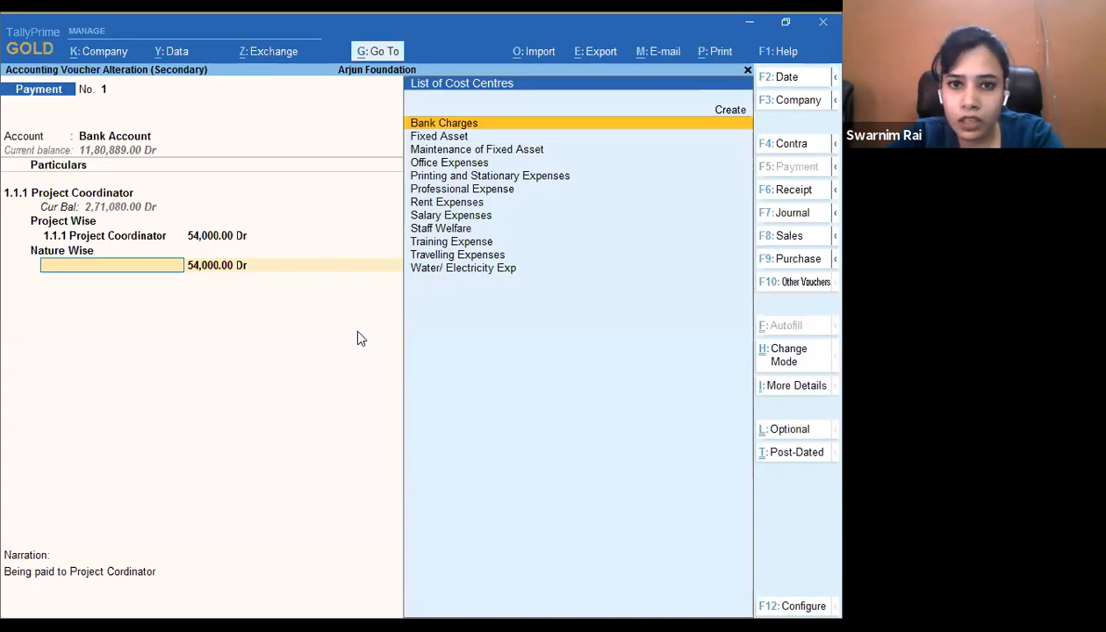
# - Select Salary Expenses as the Nature Wise cost centre and save payment voucher No. 1
pyautogui.press('Down')
pyautogui.press('Down')
pyautogui.press('Down')
pyautogui.press('Down')
pyautogui.press('Down')
pyautogui.press('Down')
pyautogui.press('Down')
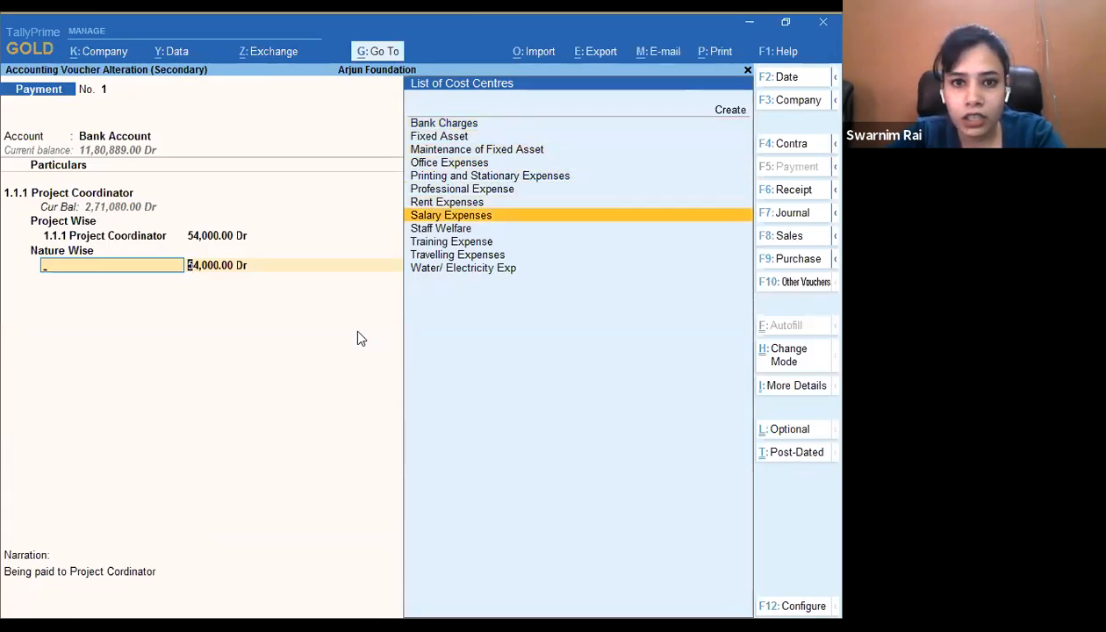
pyautogui.press('Return')
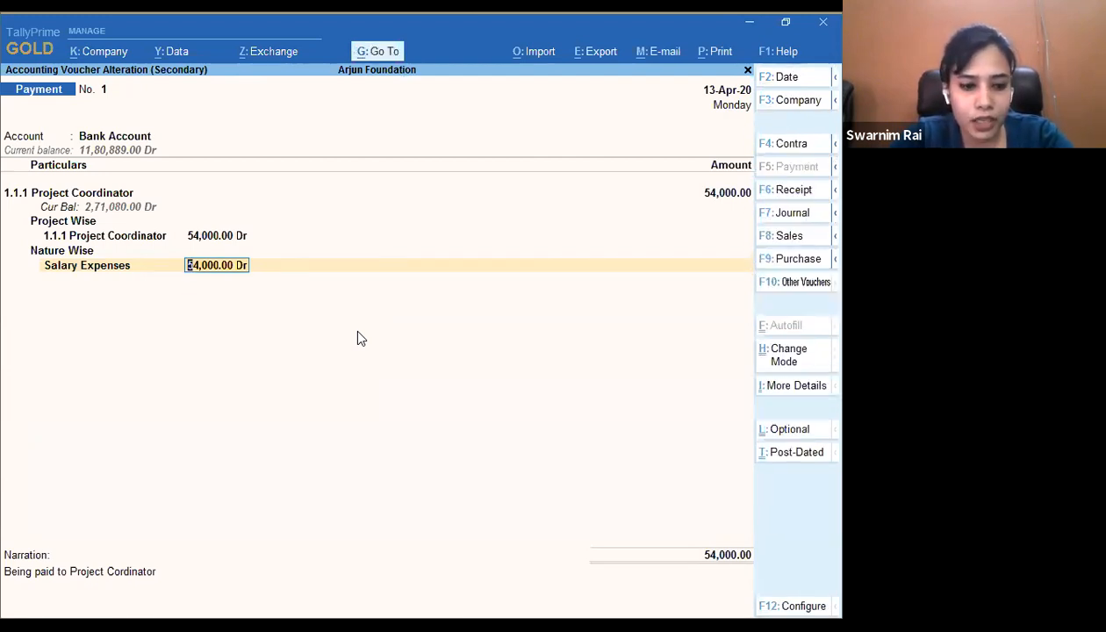
pyautogui.press('ctrl')
pyautogui.hotkey('ctrl', 'a')
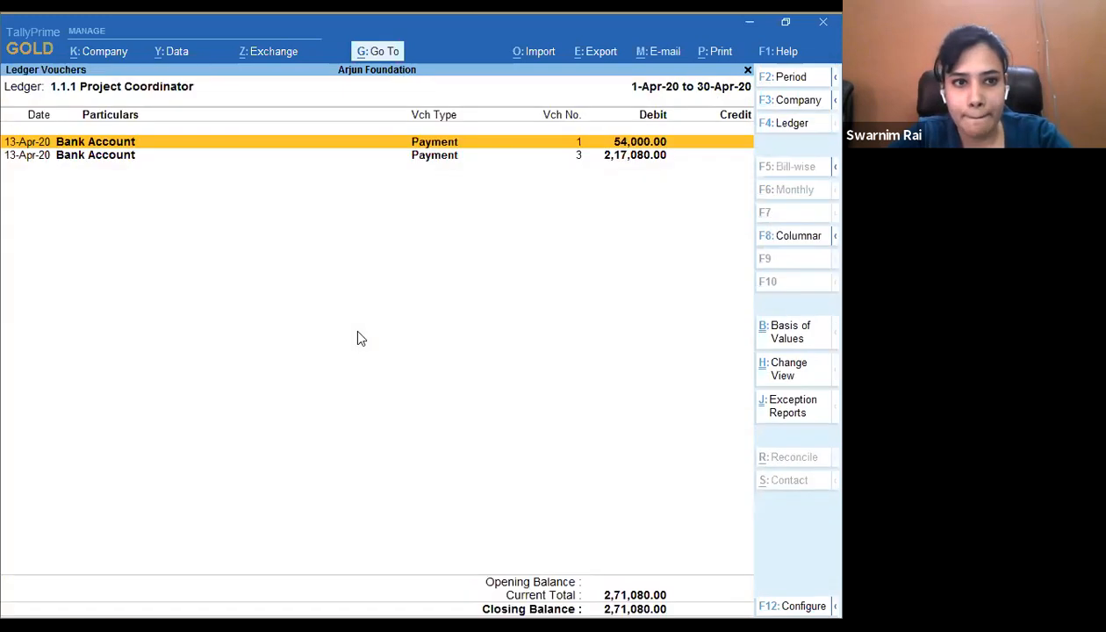
# - View payment voucher No. 3 of the Project Coordinator ledger, quit it unsaved and return to the monthly summary
pyautogui.press('Down')
pyautogui.press('Return')
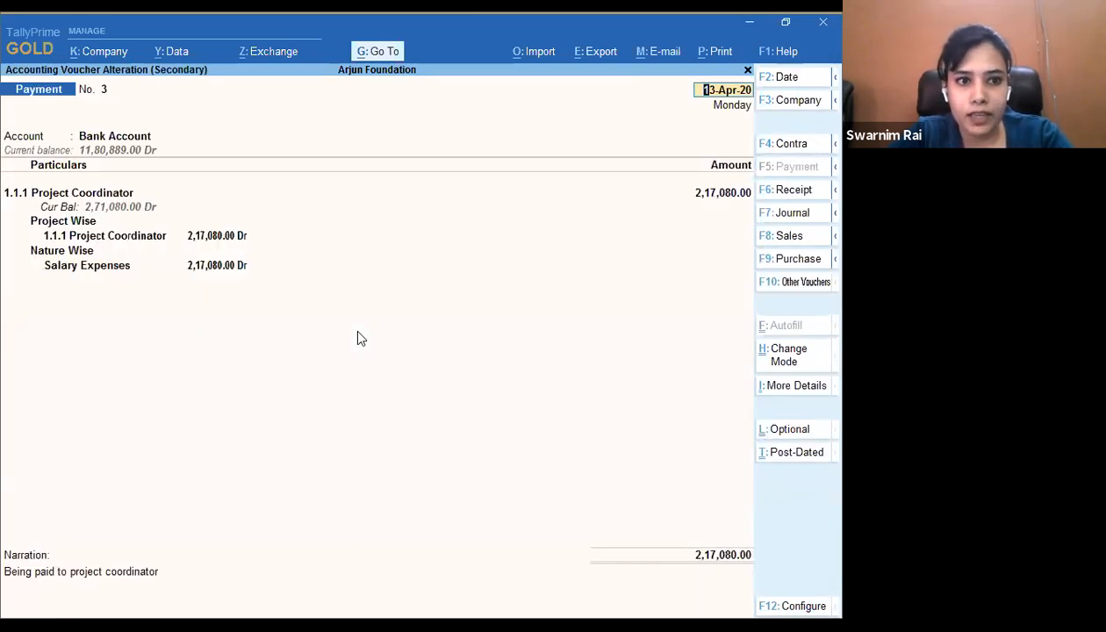
pyautogui.press('BackSpace')
pyautogui.press('Escape')
pyautogui.press('y')
pyautogui.press('Escape')
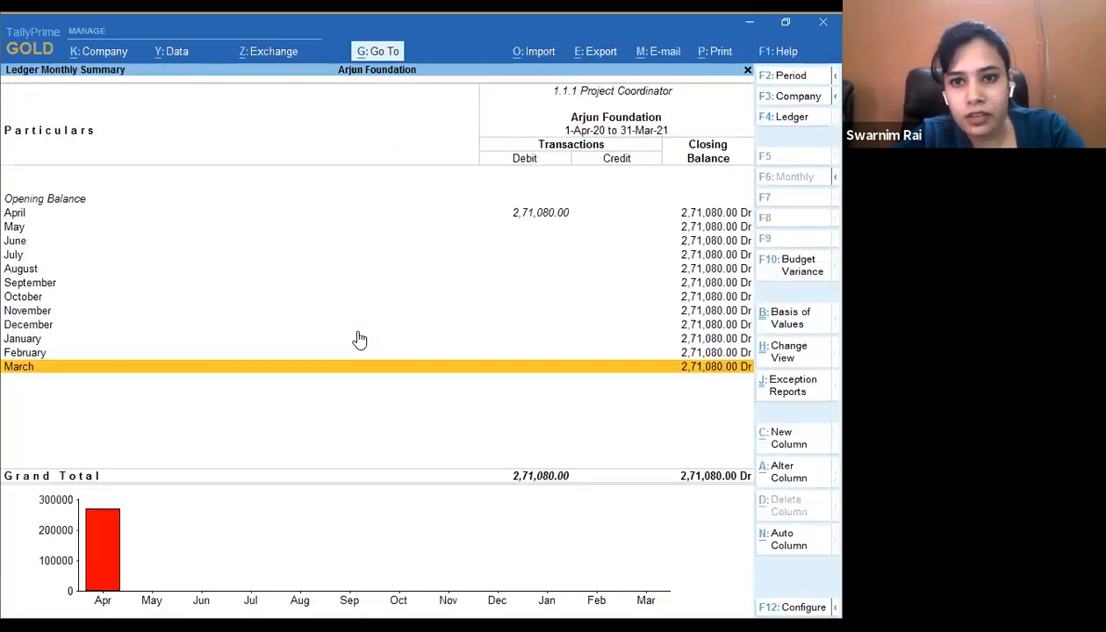
# - Return to the Azim Prem Ji Foundation group summary and drill through 4. Overhead Cost into the 4.1 Rent ledger
pyautogui.press('Escape')
pyautogui.press('Down')
pyautogui.press('Down')
pyautogui.press('Escape')
pyautogui.press('Down')
pyautogui.press('Down')
pyautogui.press('Down')
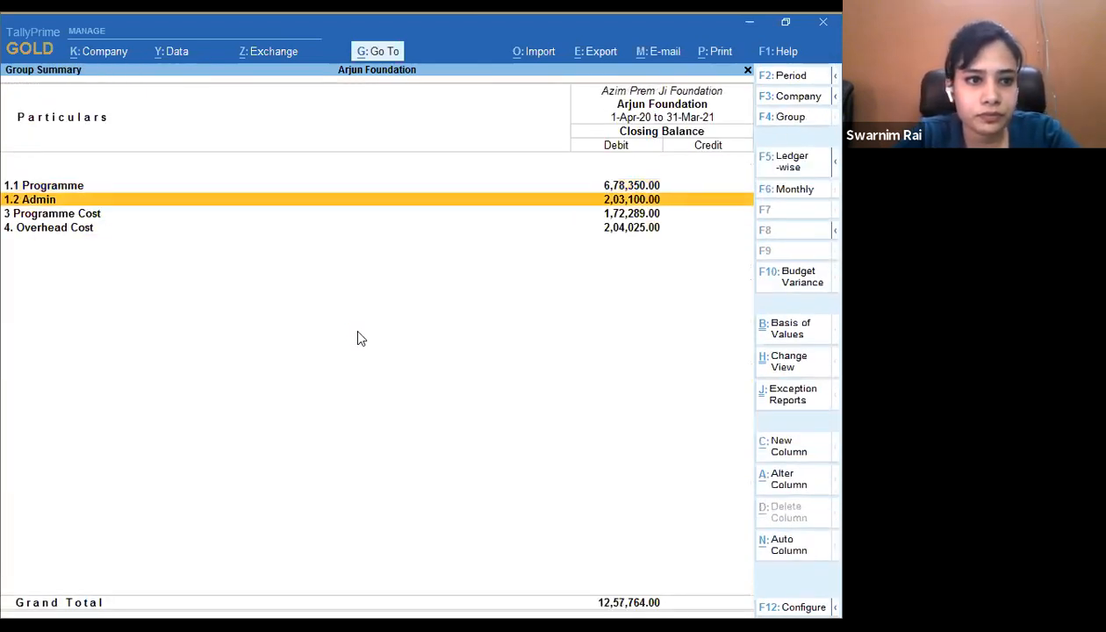
pyautogui.press('Return')
pyautogui.press('Down')
pyautogui.press('Up')
pyautogui.press('Return')
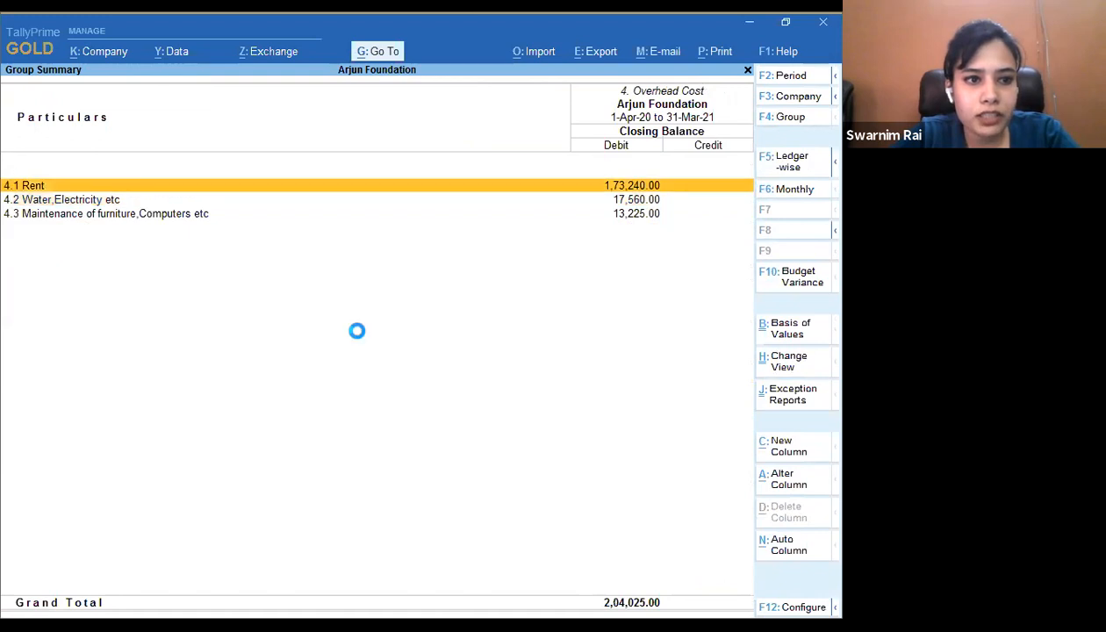
# - Open payment voucher No. 6 from the April entries of the 4.1 Rent ledger to examine its cost centre allocation
pyautogui.press('Up')
pyautogui.press('Up')
pyautogui.press('Up')
pyautogui.press('Up')
pyautogui.press('Up')
pyautogui.press('Up')
pyautogui.press('Up')
pyautogui.press('Up')
pyautogui.press('Up')
pyautogui.press('Up')
pyautogui.press('Up')
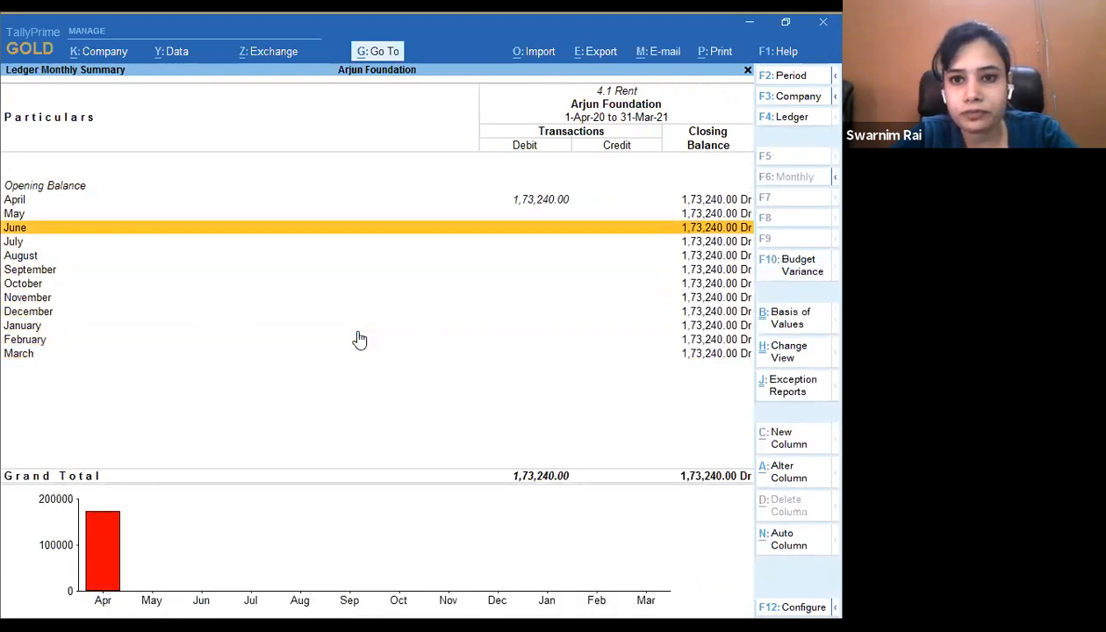
pyautogui.press('Return')
pyautogui.press('Return')
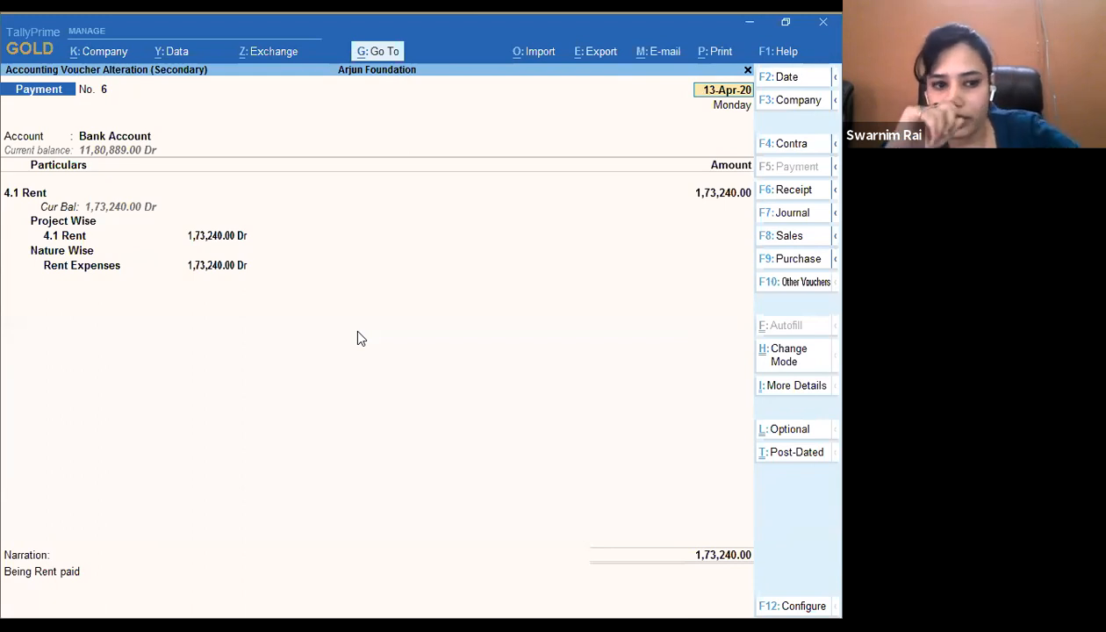
# - Quit the rent payment voucher unsaved and return to the Indirect Expenses group summary
pyautogui.press('BackSpace')
pyautogui.press('Escape')
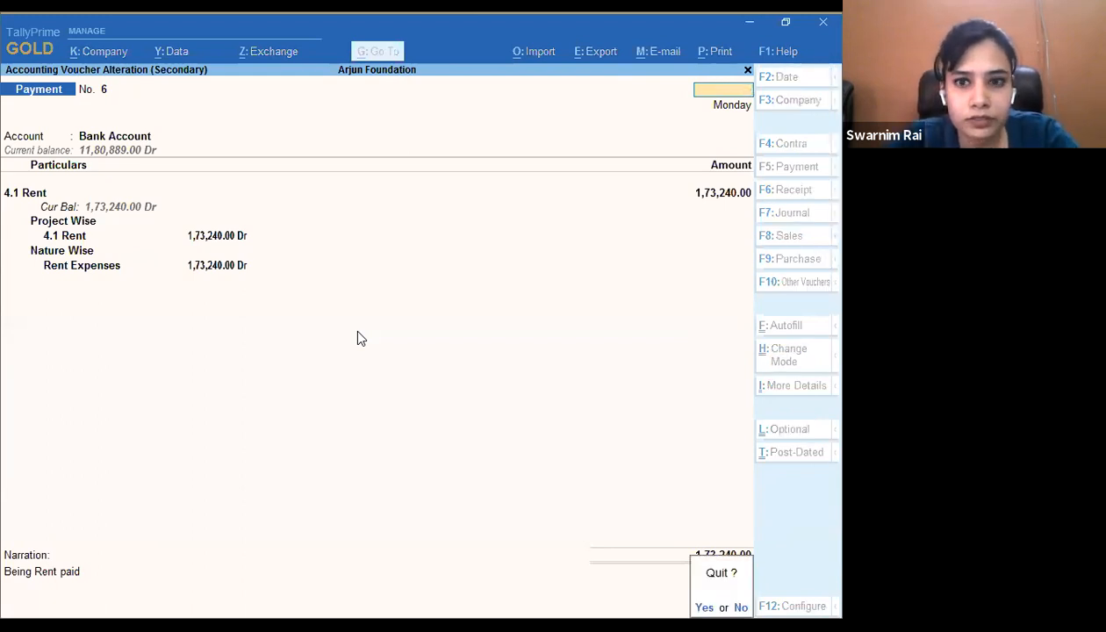
pyautogui.press('Return')
pyautogui.press('Escape')
pyautogui.press('Escape')
pyautogui.press('Escape')
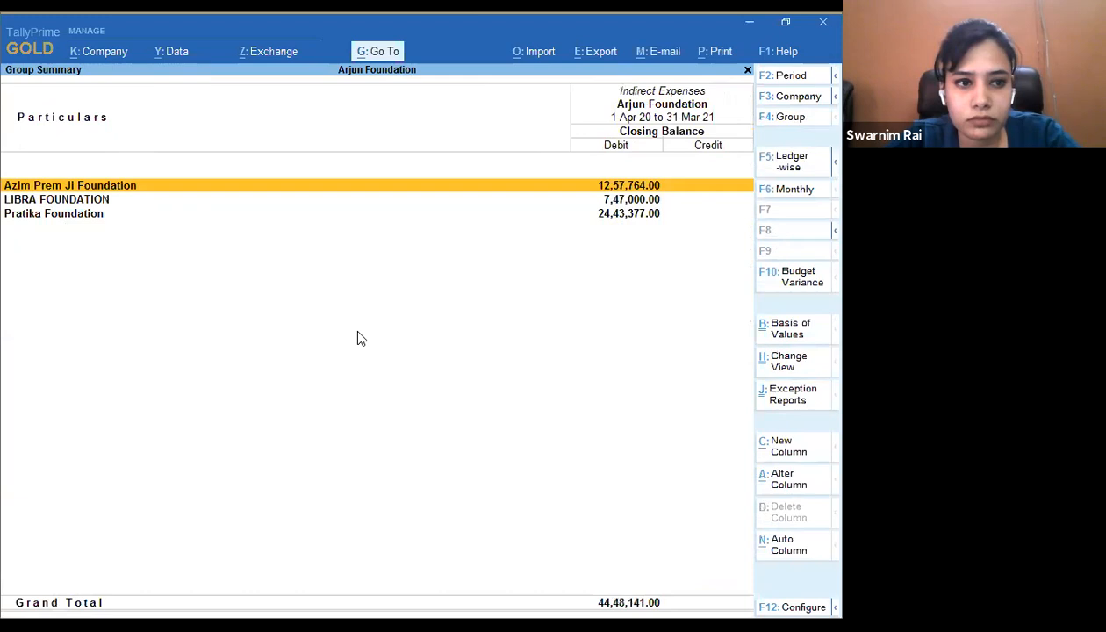
# - Leave the Indirect Expenses summary and the Profit & Loss A/c, and open Display More Reports from the Gateway of Tally
pyautogui.press('Escape')
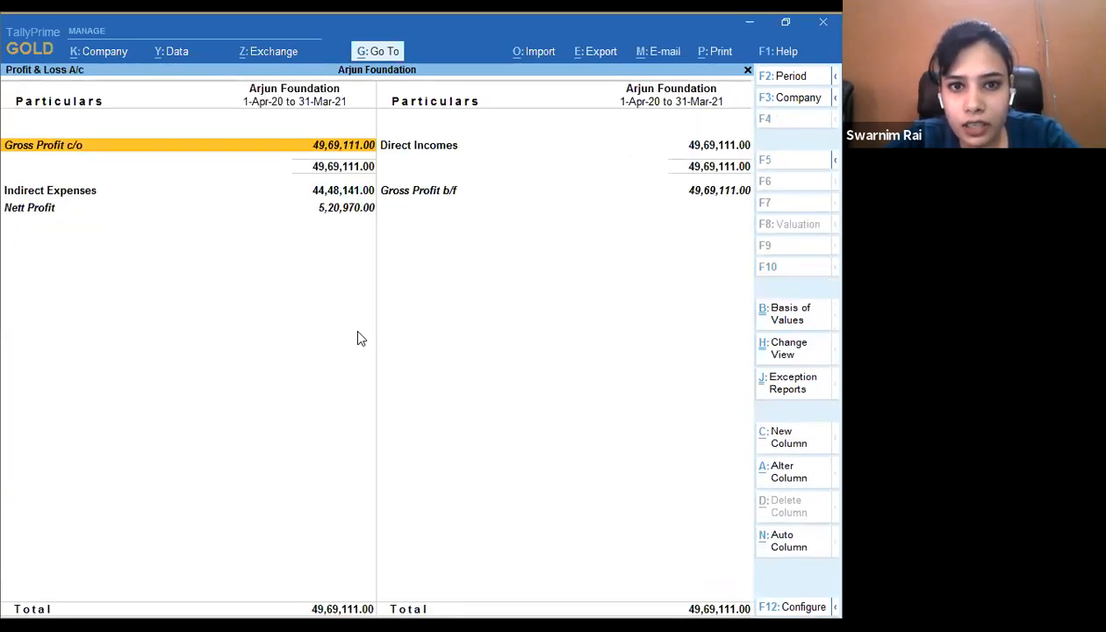
pyautogui.press('Escape')
pyautogui.press('Down')
pyautogui.press('Down')
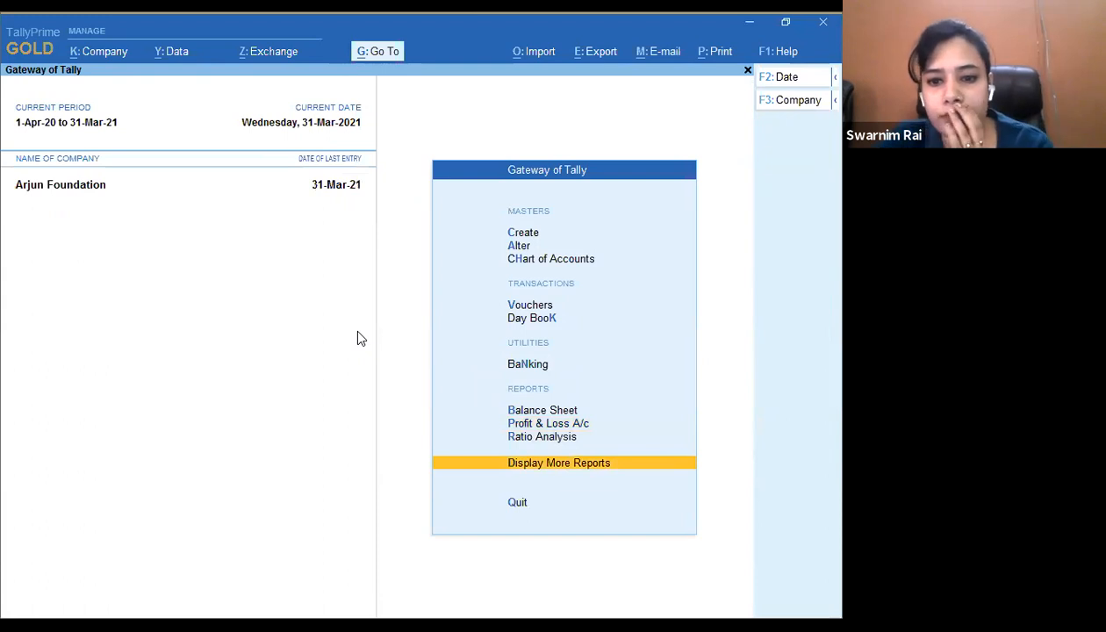
pyautogui.press('Return')
# - Open the cost centres Category Summary under Statements of Accounts
pyautogui.press('Down')
pyautogui.press('Down')
pyautogui.press('Down')
pyautogui.press('Down')
pyautogui.press('Down')
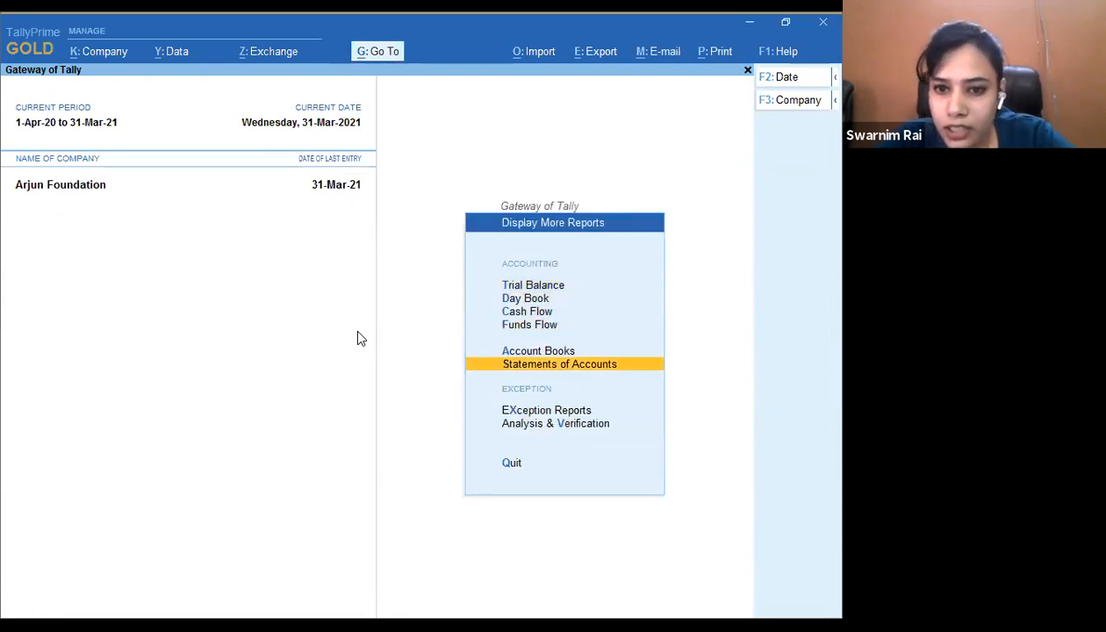
pyautogui.press('Return')
pyautogui.press('Down')
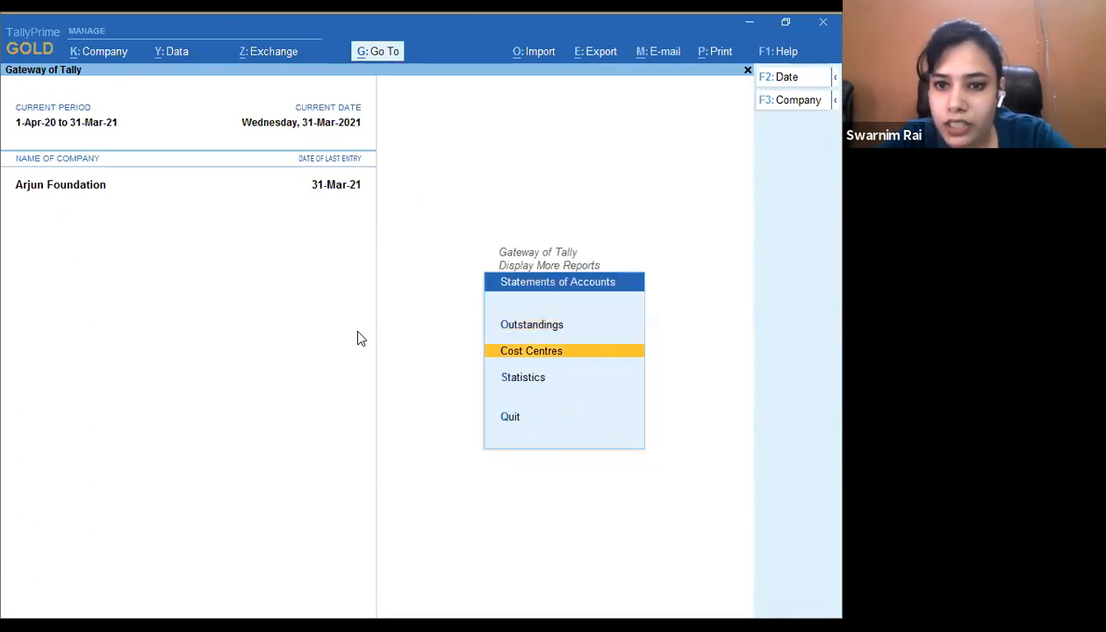
pyautogui.press('Return')
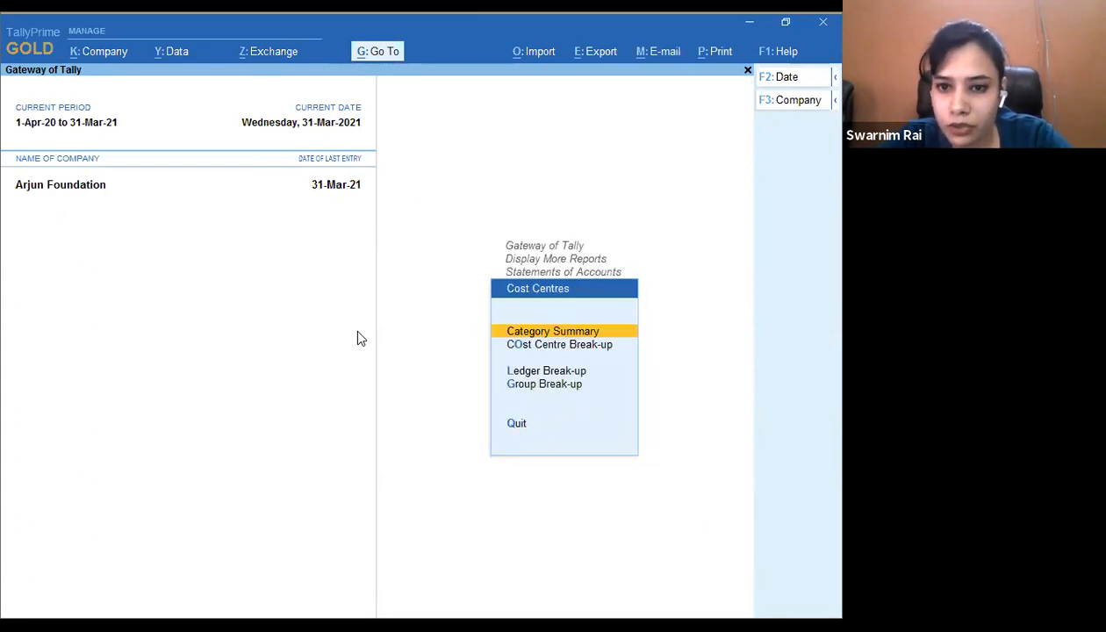
pyautogui.press('Return')
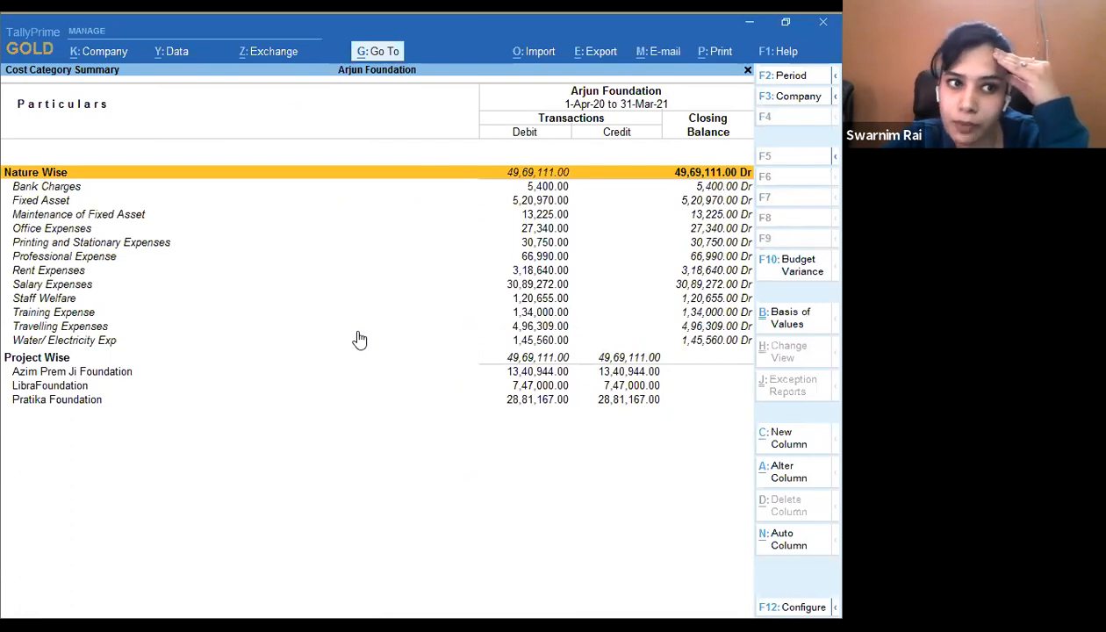
# - Examine the Nature Wise expense heads and the Project Wise foundations listed in the Cost Category Summary
pyautogui.press('Down')
pyautogui.press('Down')
pyautogui.press('Down')
pyautogui.press('Down')
pyautogui.press('Down')
pyautogui.press('Down')
pyautogui.press('Down')
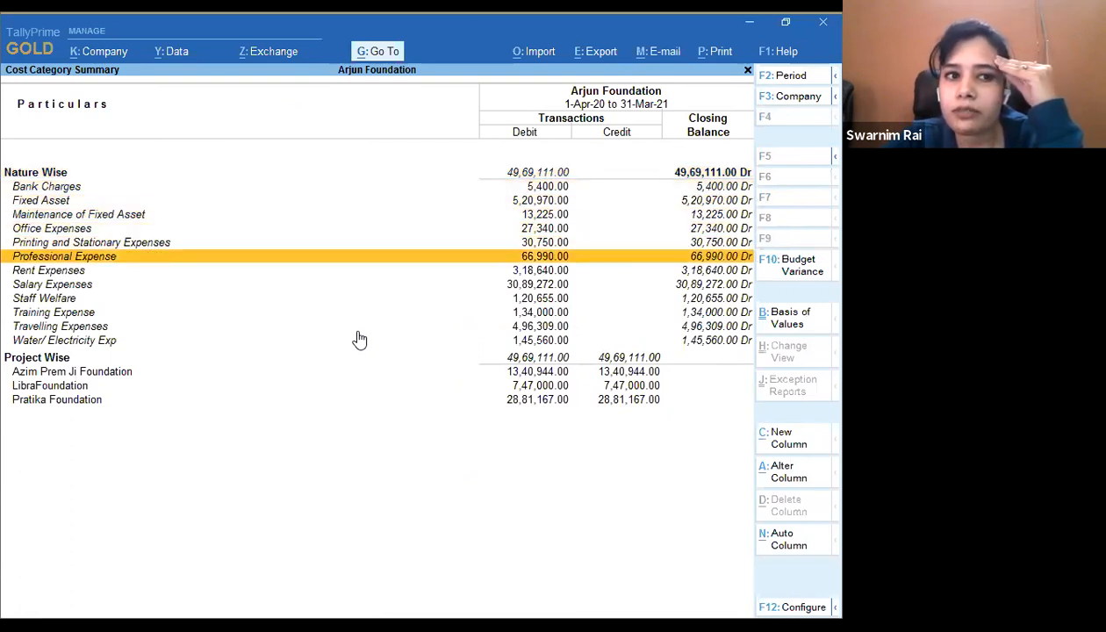
pyautogui.press('Down')
pyautogui.press('Up')
pyautogui.press('Down')
pyautogui.press('Down')
pyautogui.press('Down')
pyautogui.press('Down')
pyautogui.press('Down')
pyautogui.press('Down')
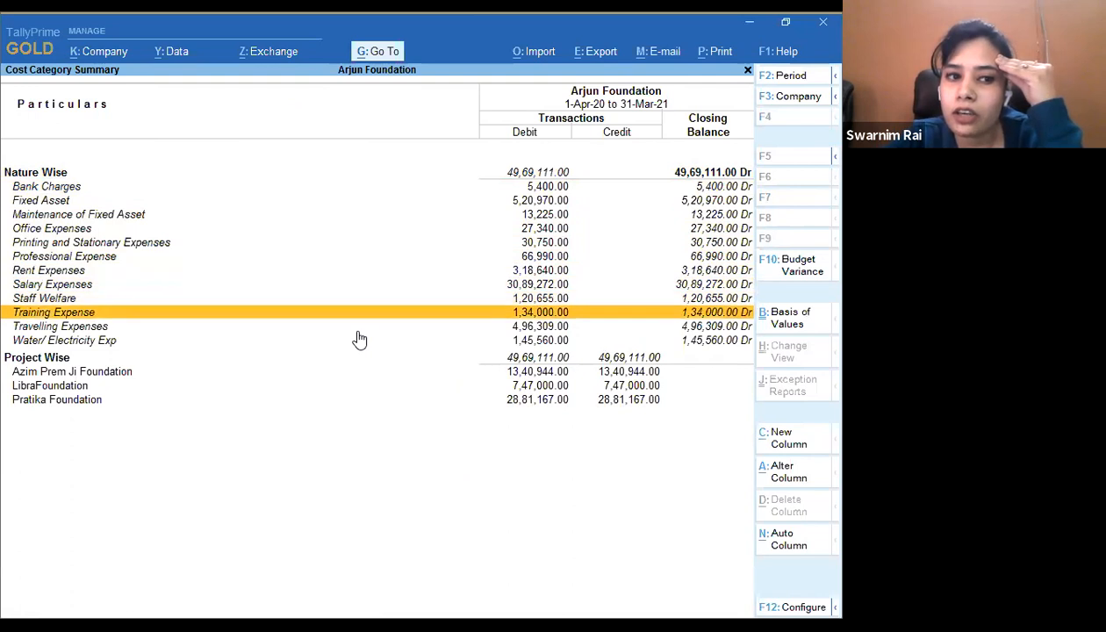
pyautogui.press('Down')
pyautogui.press('Down')
pyautogui.press('Down')
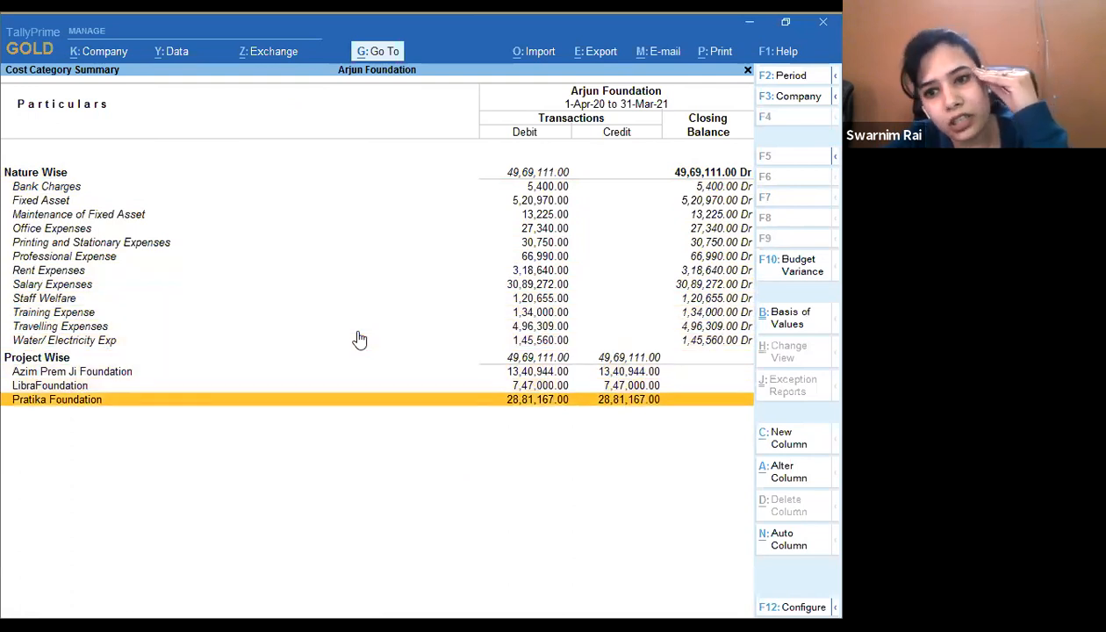
pyautogui.press('Up')
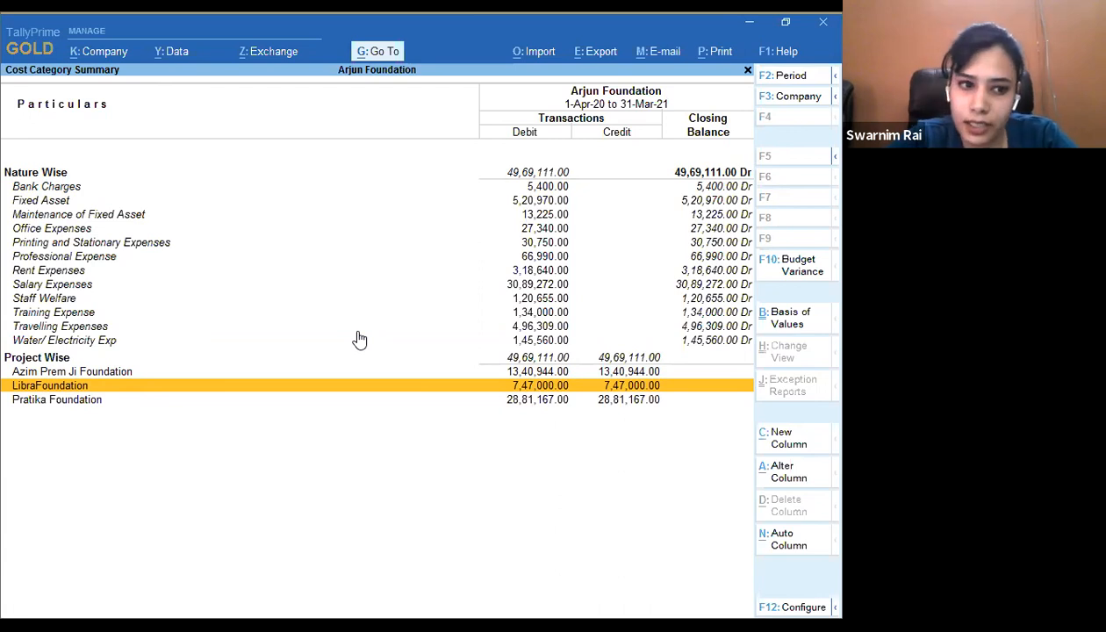
# - Close the Cost Category Summary and switch to the slide presentation to show the Cost Centre Breakup Feature slide
pyautogui.press('Escape')
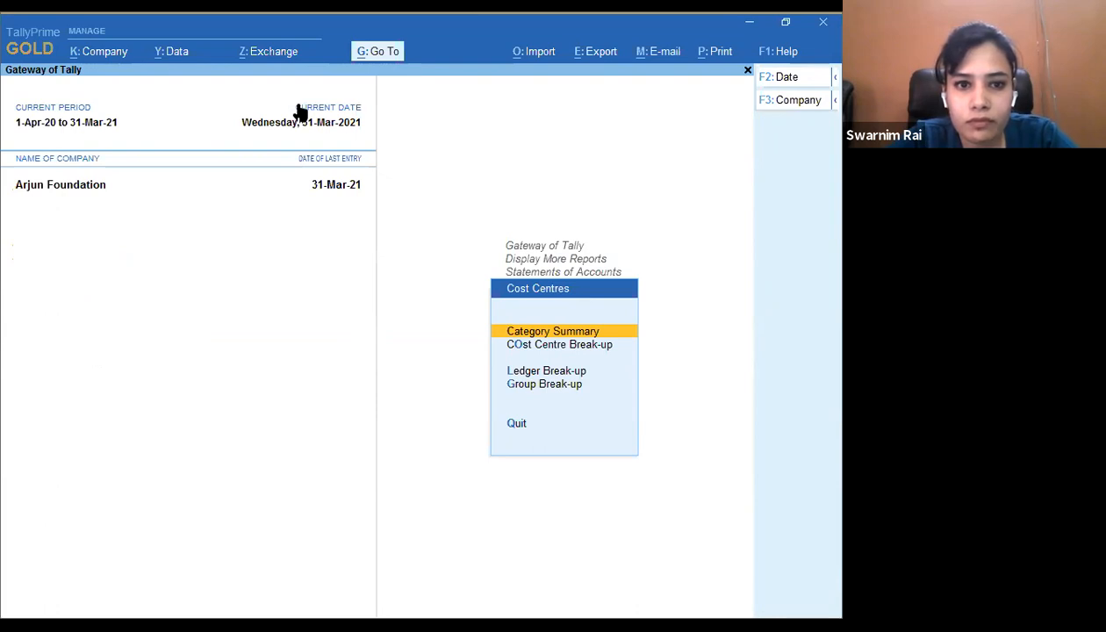
pyautogui.press('o')
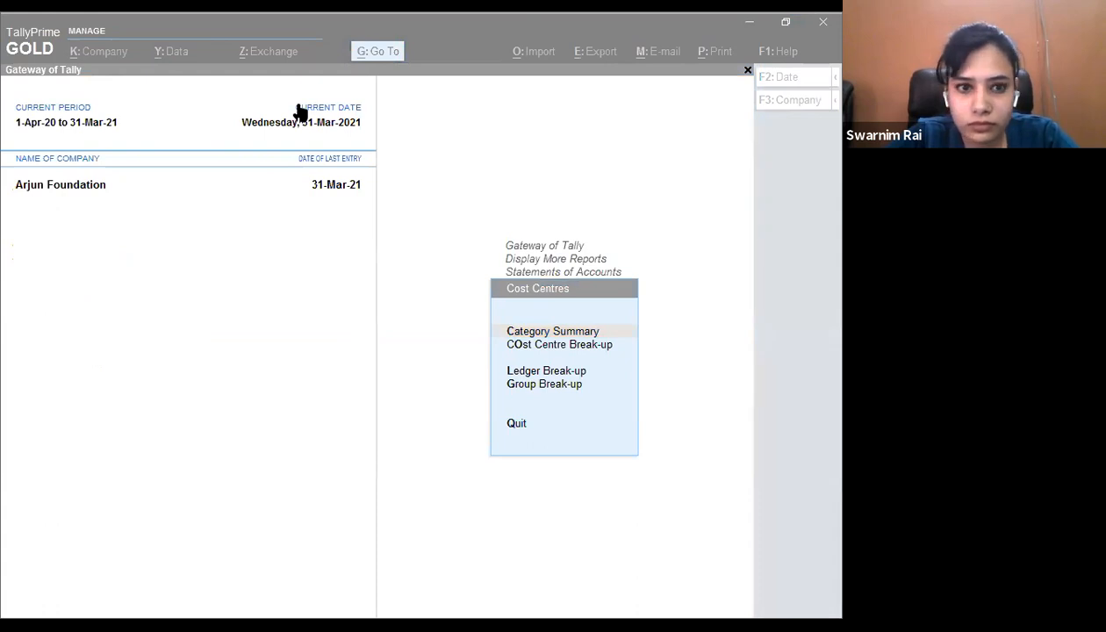
pyautogui.hotkey('alt', 'Tab')
pyautogui.press('Right')
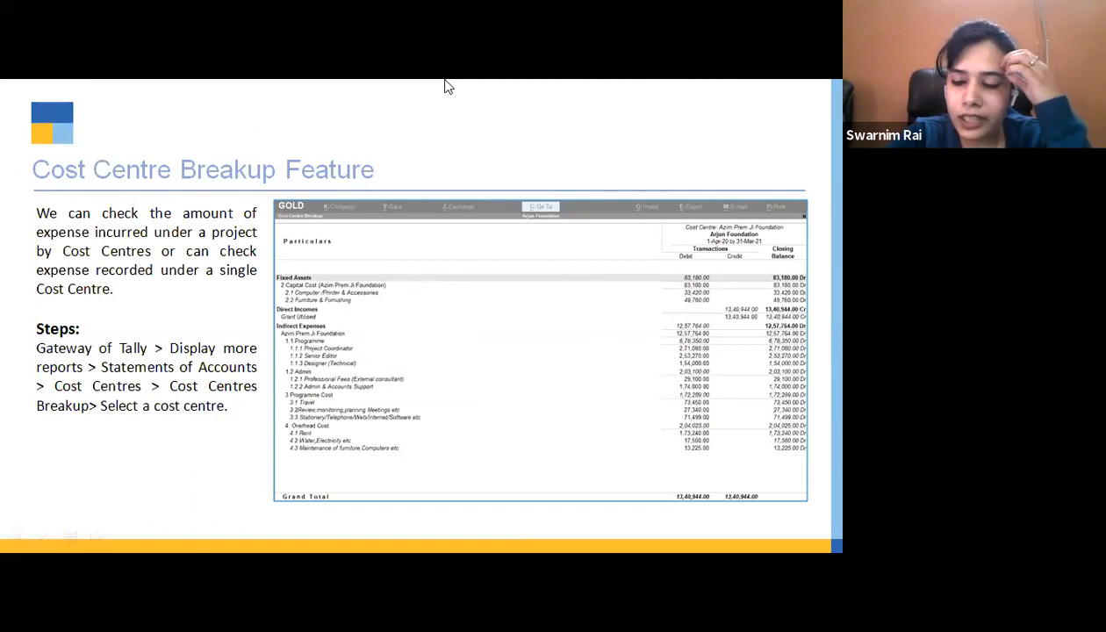
# - Switch back to TallyPrime and open the Cost Centre Break-up report for LibraFoundation
pyautogui.hotkey('alt', 'Tab')
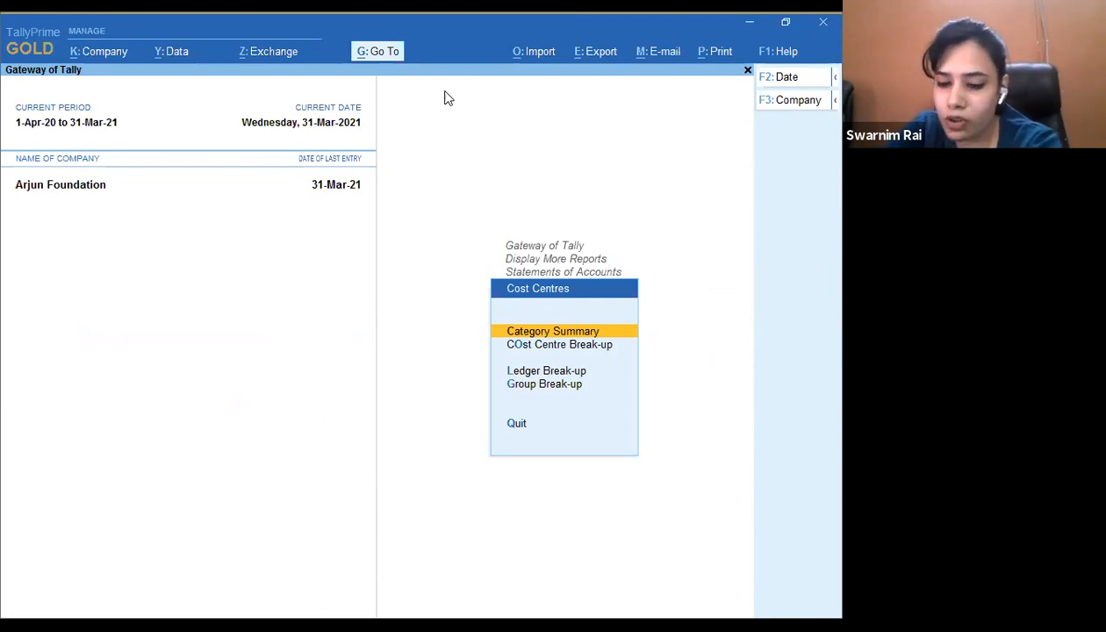
pyautogui.press('Down')
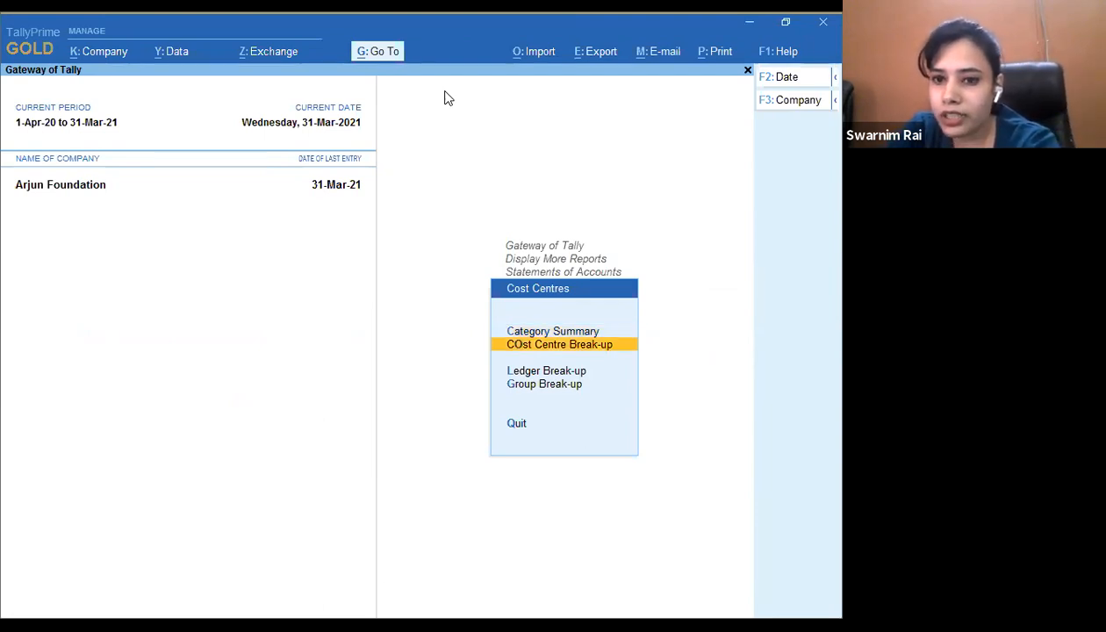
pyautogui.press('Return')
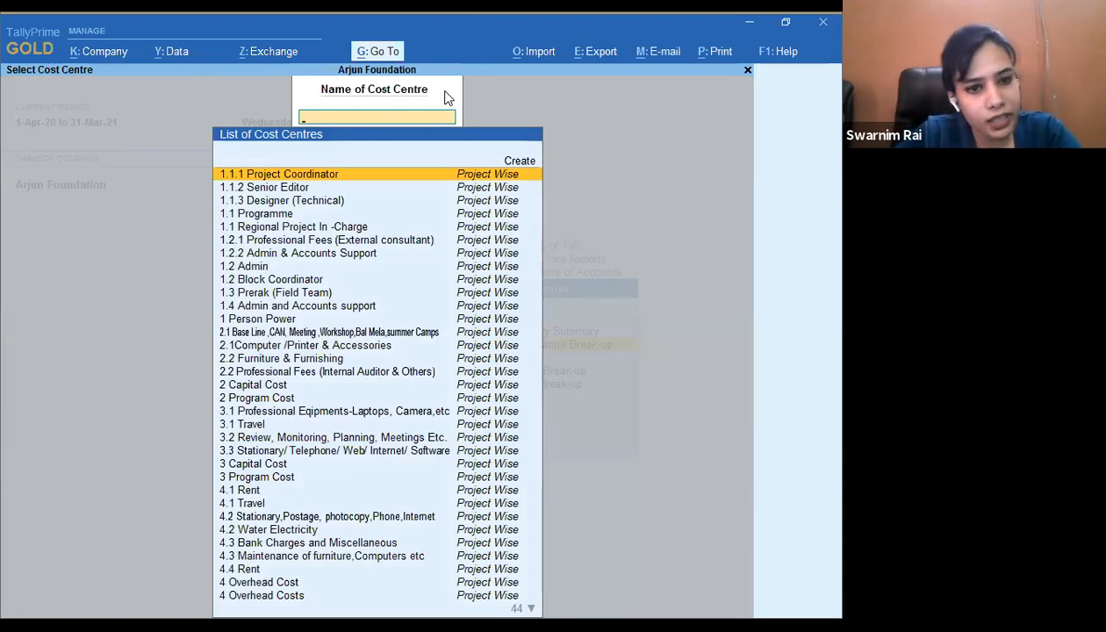
pyautogui.write('A')
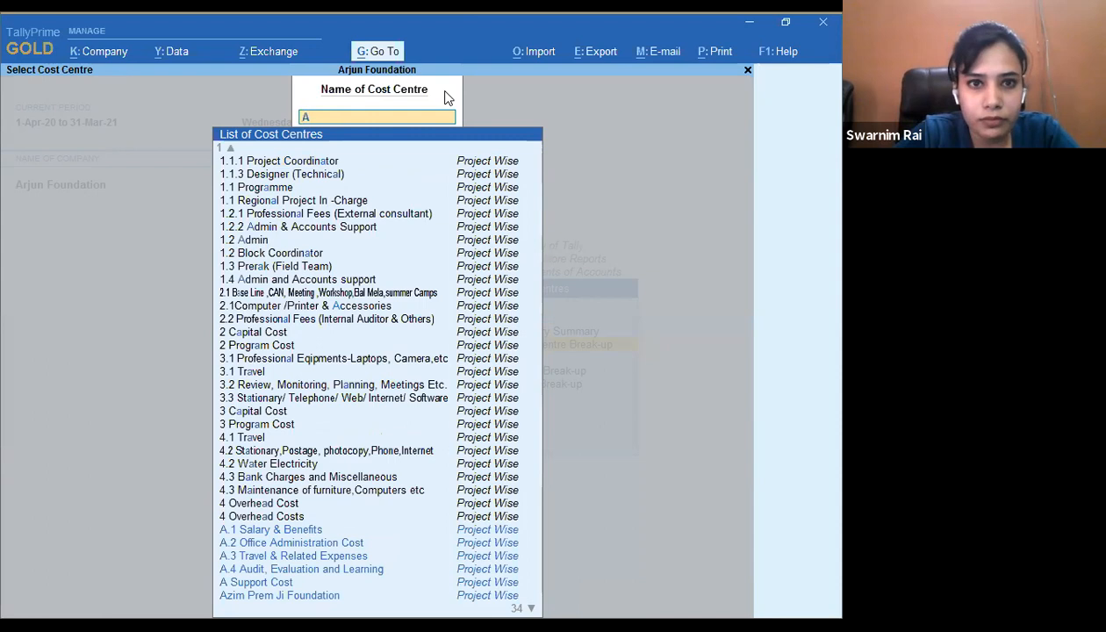
pyautogui.press('BackSpace')
pyautogui.write('Lib')
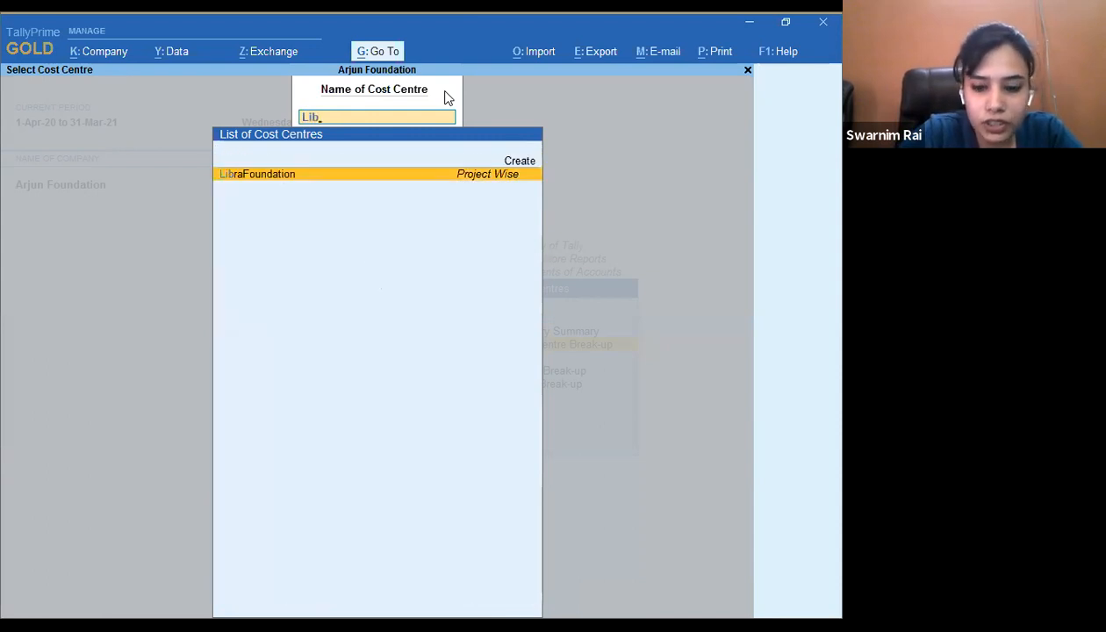
pyautogui.press('Return')
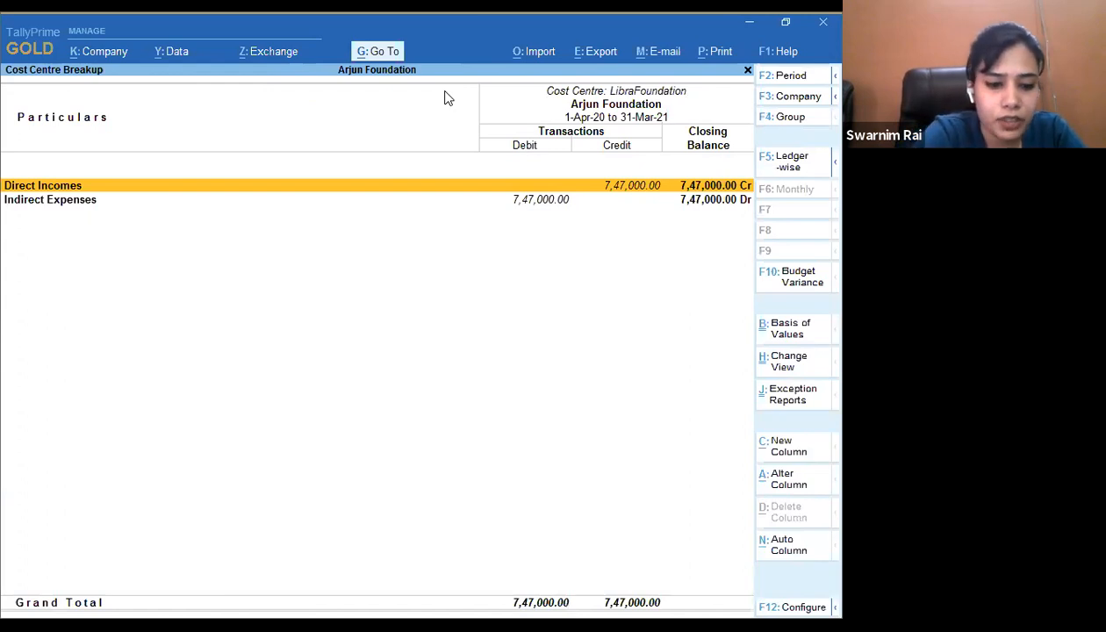
# - Show the LibraFoundation break-up in detail and expand the LIBRA FOUNDATION group under Indirect Expenses
pyautogui.hotkey('alt', 'F5')
pyautogui.press('Down')
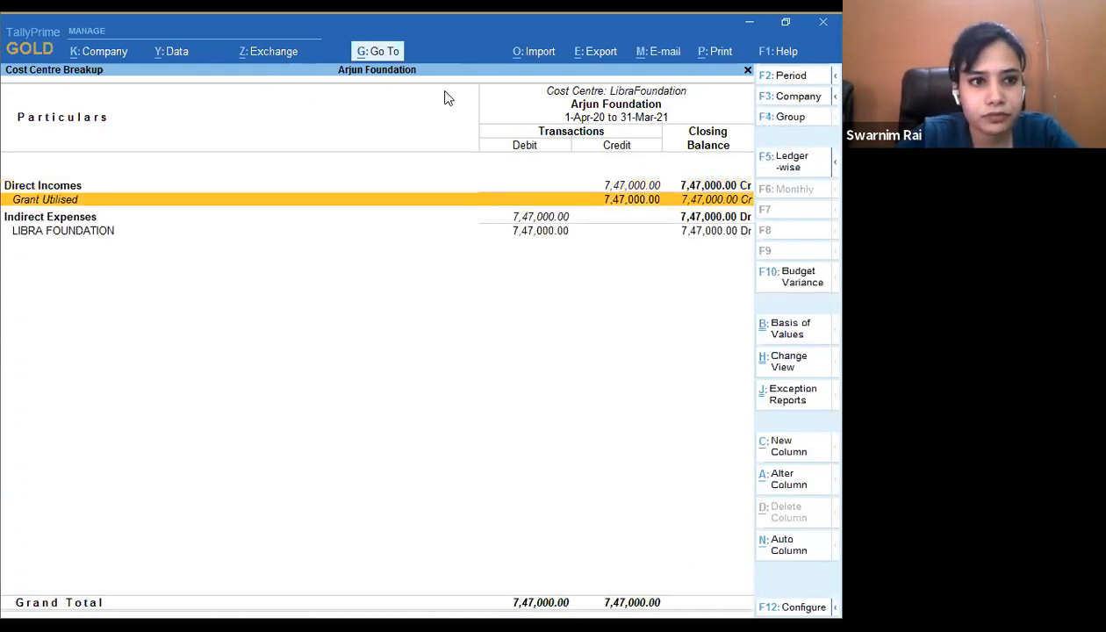
pyautogui.press('Down')
pyautogui.press('Down')
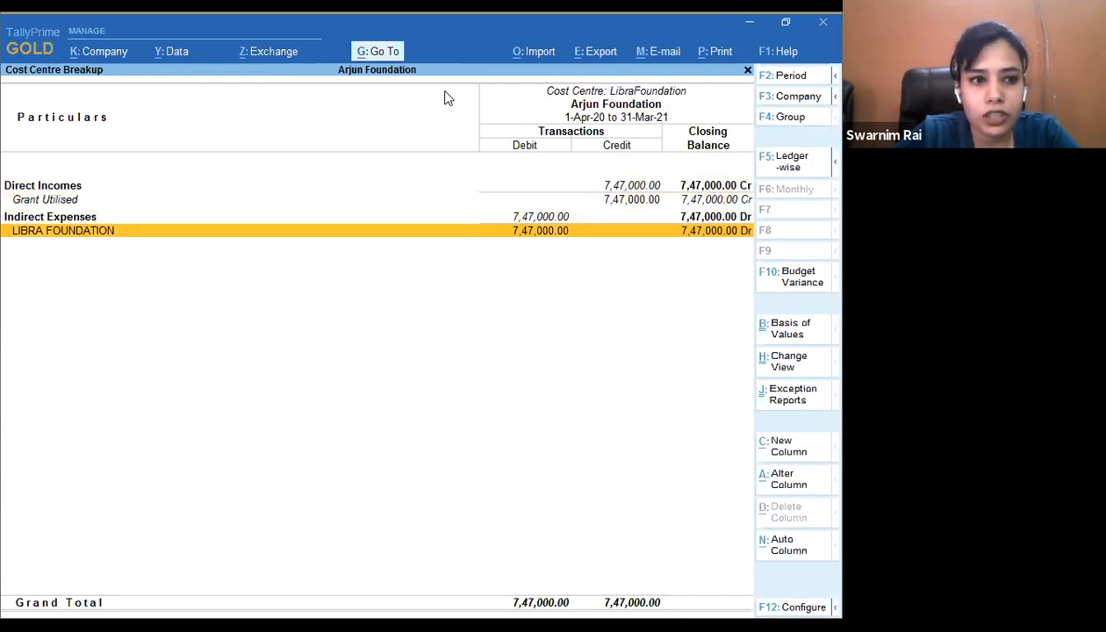
pyautogui.hotkey('shift', 'Return')
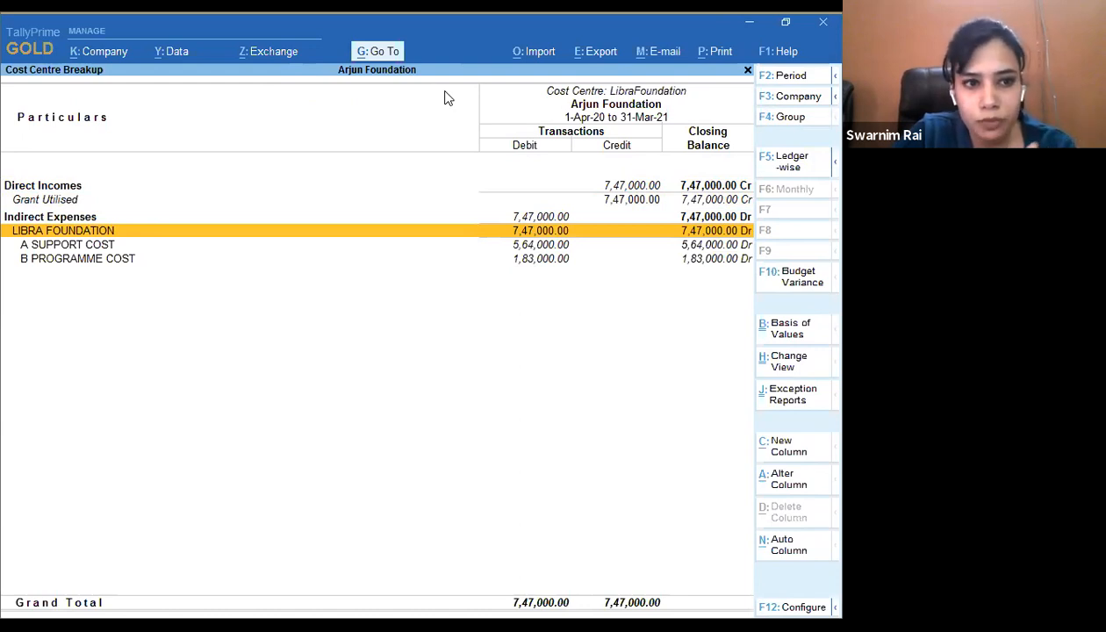
# - Expand A SUPPORT COST and go through its ledgers from A.1 to A.4
pyautogui.press('Down')
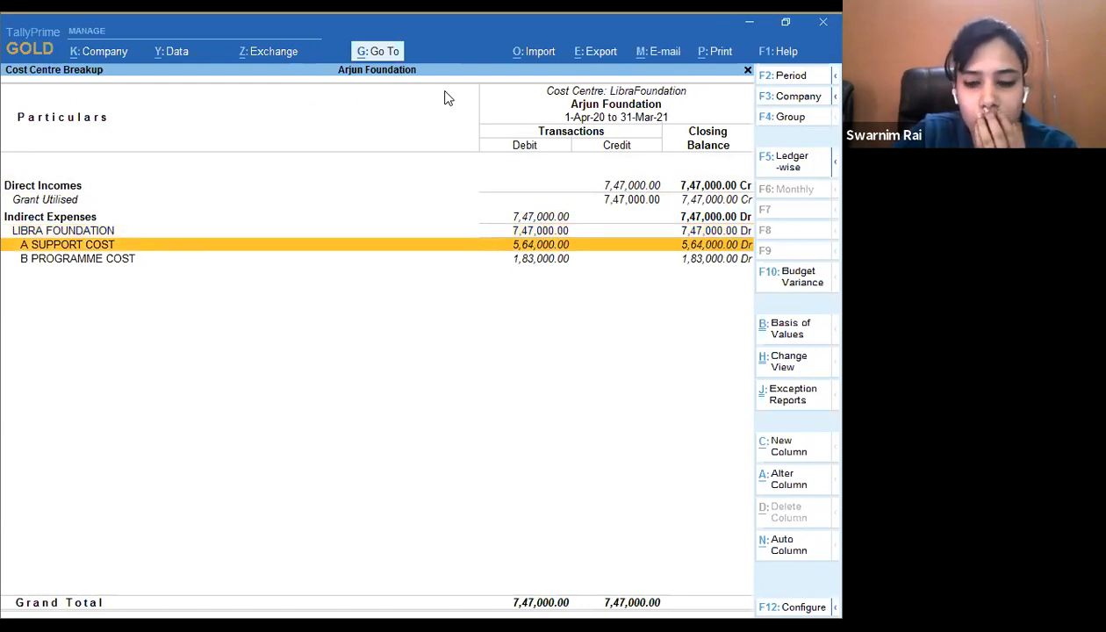
pyautogui.hotkey('shift', 'Return')
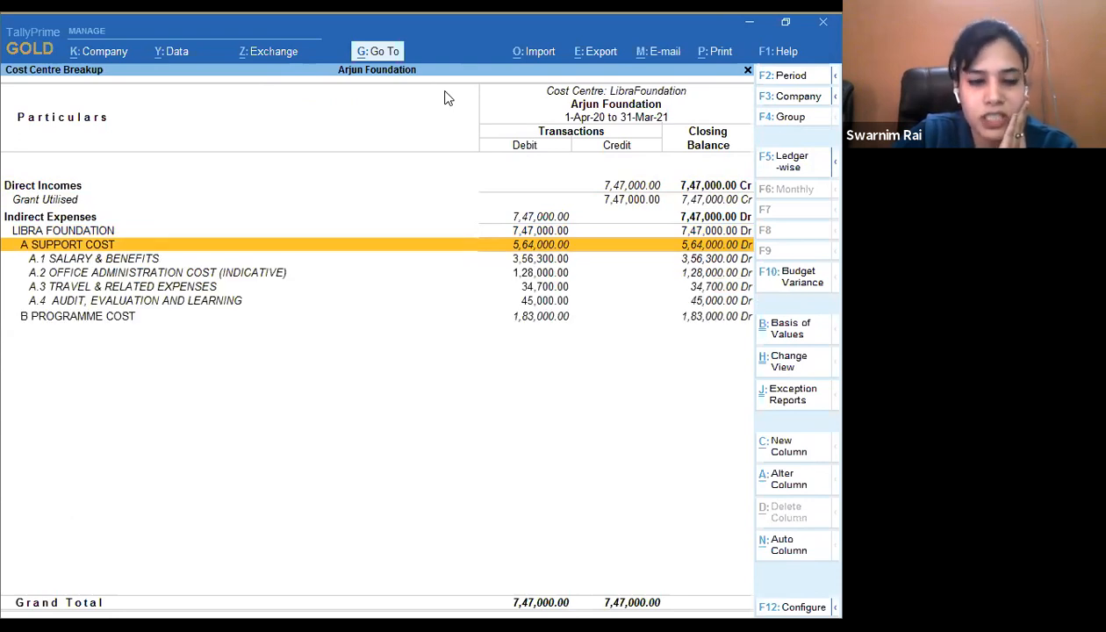
pyautogui.press('Down')
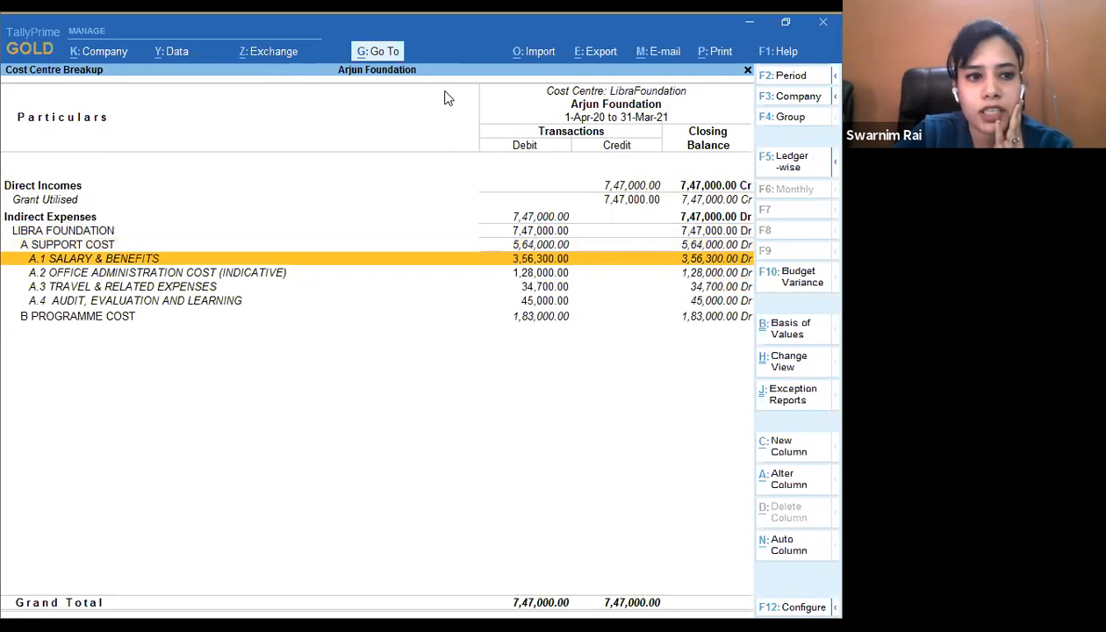
pyautogui.press('Down')
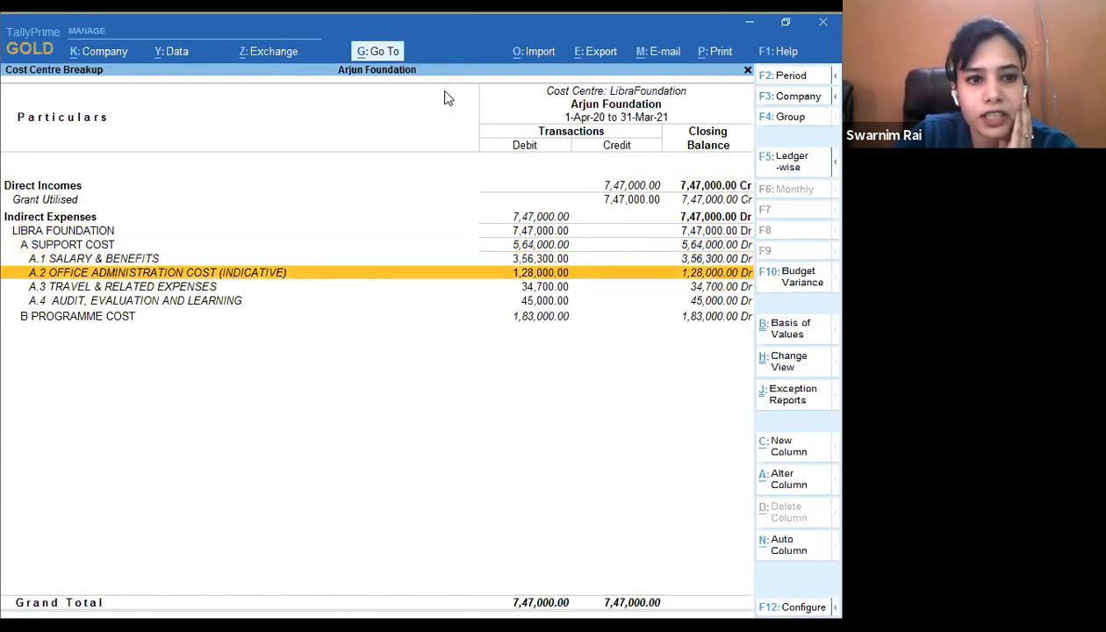
pyautogui.press('Down')
pyautogui.press('Down')
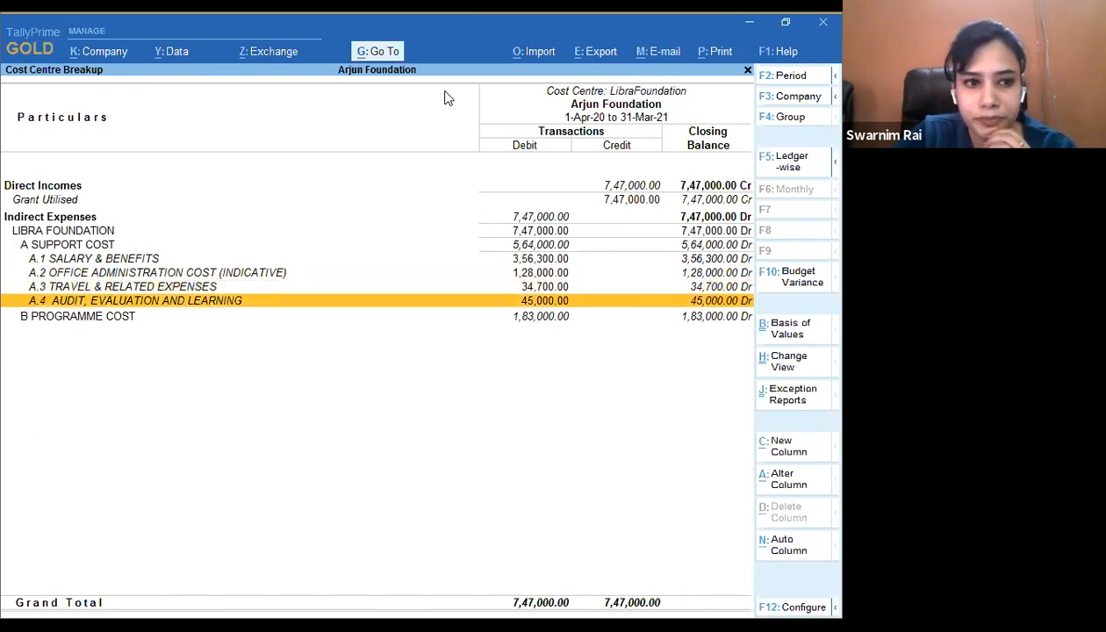
# - Expand B PROGRAMME COST and review its outcome ledgers from B.1 to B.6
pyautogui.press('Down')
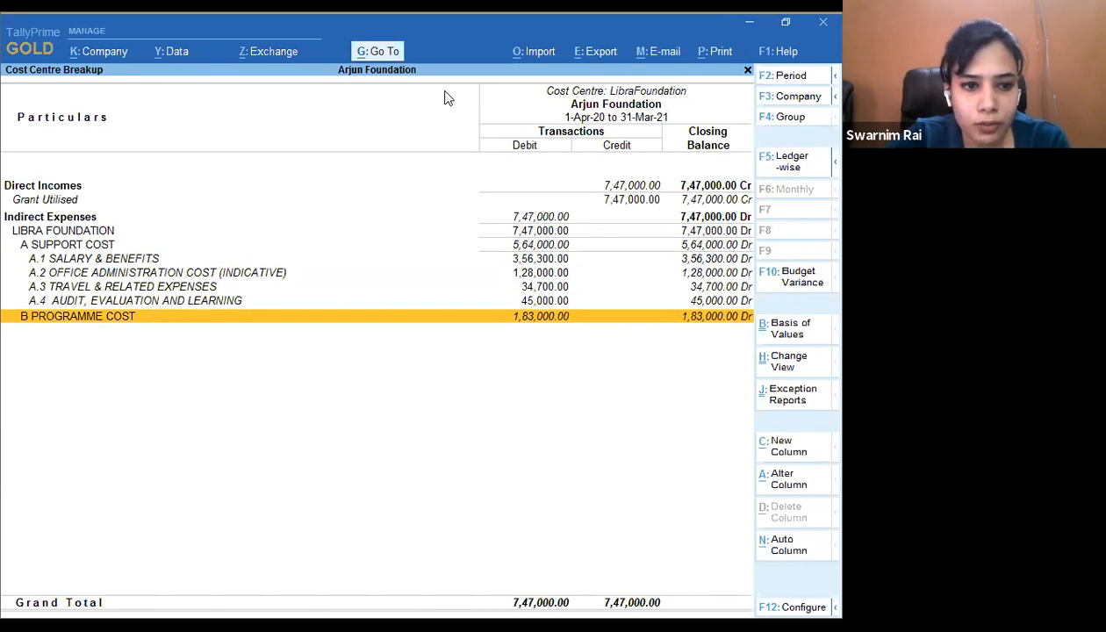
pyautogui.hotkey('shift', 'Return')
pyautogui.press('Down')
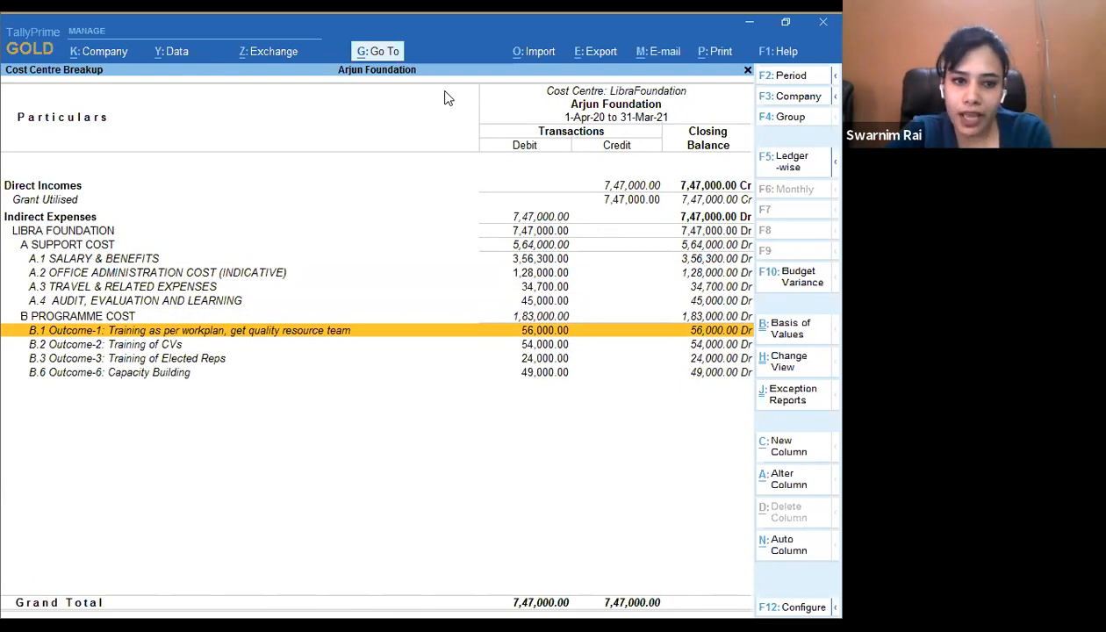
pyautogui.press('Down')
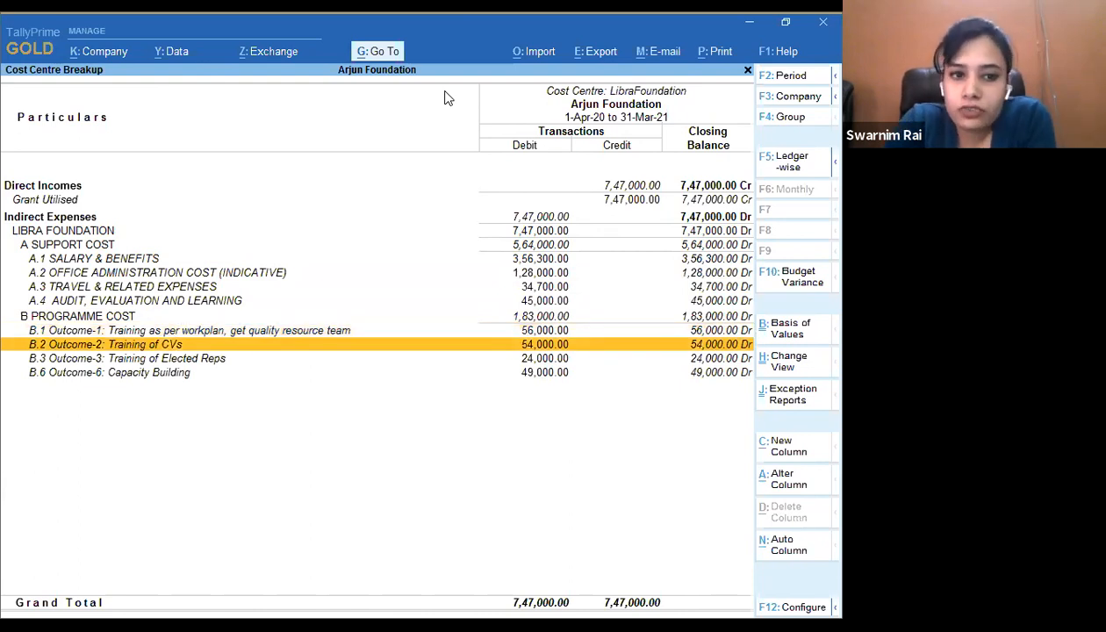
pyautogui.press('Down')
pyautogui.press('Down')
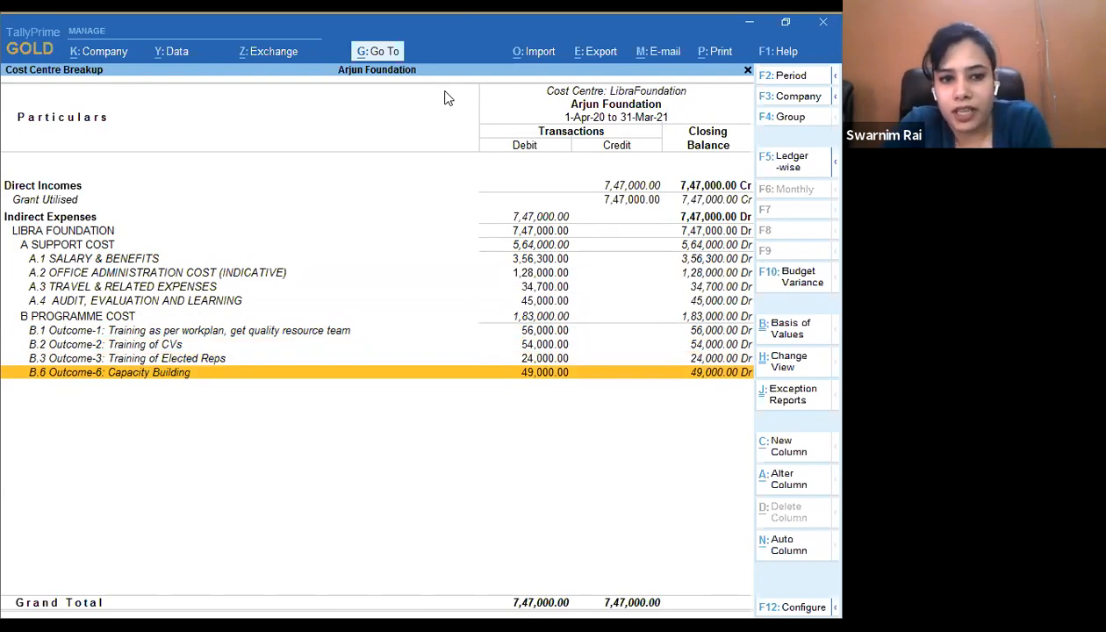
pyautogui.press('Up')
pyautogui.press('Up')
pyautogui.press('Up')
pyautogui.press('Up')
pyautogui.press('Up')
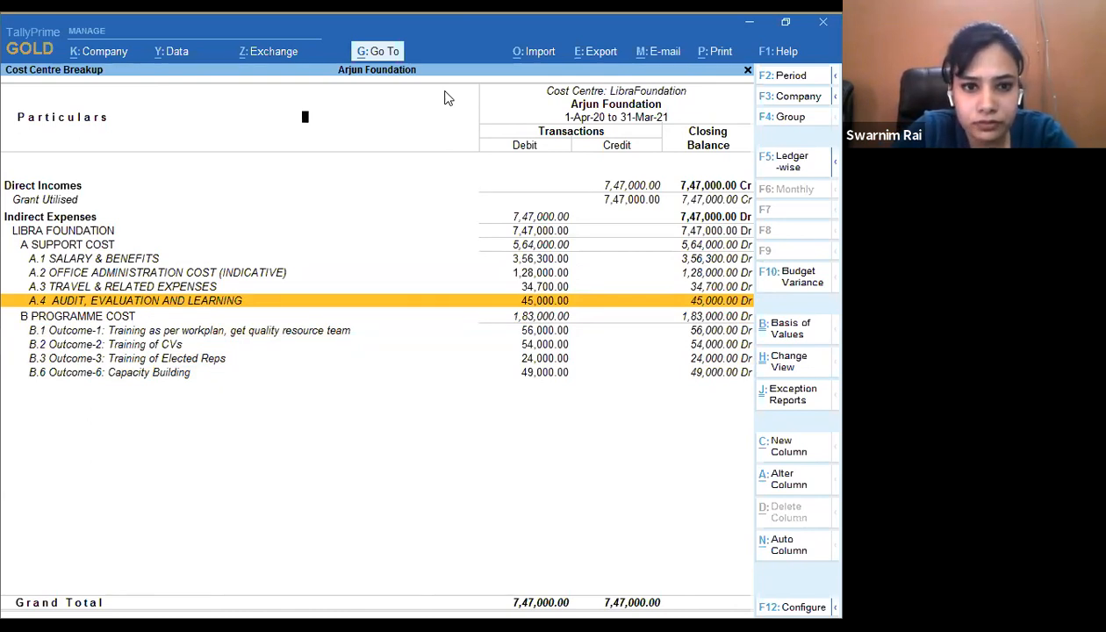
# - Close the LibraFoundation break-up and open the Cost Centre Break-up report for the 4.1 Rent cost centre
pyautogui.press('Escape')
pyautogui.press('Return')
pyautogui.press('Up')
pyautogui.press('Up')
pyautogui.press('Up')
pyautogui.press('Up')
pyautogui.press('Up')
pyautogui.press('Up')
pyautogui.press('Up')
pyautogui.press('Up')
pyautogui.press('Up')
pyautogui.press('Up')
pyautogui.press('Up')
pyautogui.press('Up')
pyautogui.press('Up')
pyautogui.press('Up')
pyautogui.press('Up')
pyautogui.press('Up')
pyautogui.press('Up')
pyautogui.press('Up')
pyautogui.press('Up')
pyautogui.press('Up')
pyautogui.press('Up')
pyautogui.press('Up')
pyautogui.press('Down')
pyautogui.press('Return')
# - Drill down from Indirect Expenses through Azim Prem Ji Foundation and 4. Overhead Cost to the 4.1 Rent ledger
pyautogui.press('Return')
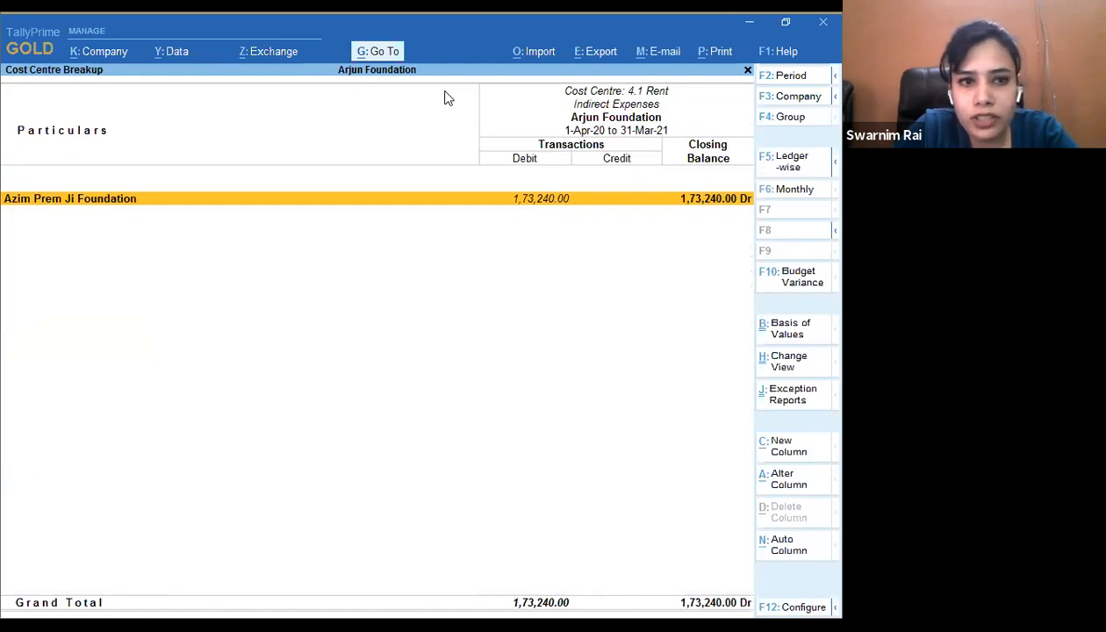
pyautogui.press('Return')
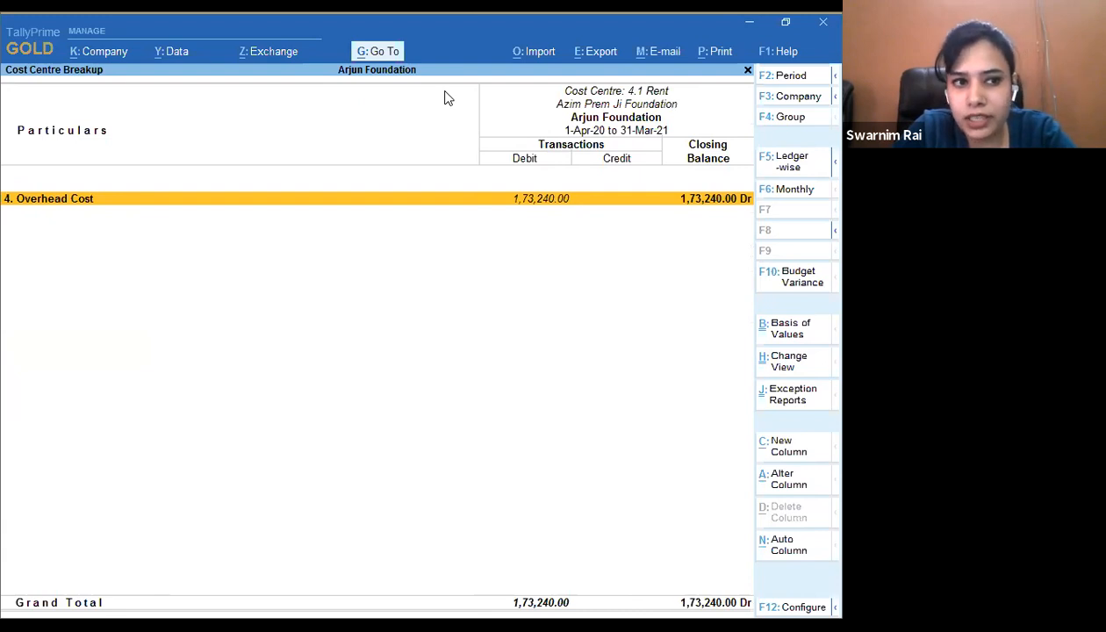
pyautogui.press('Return')
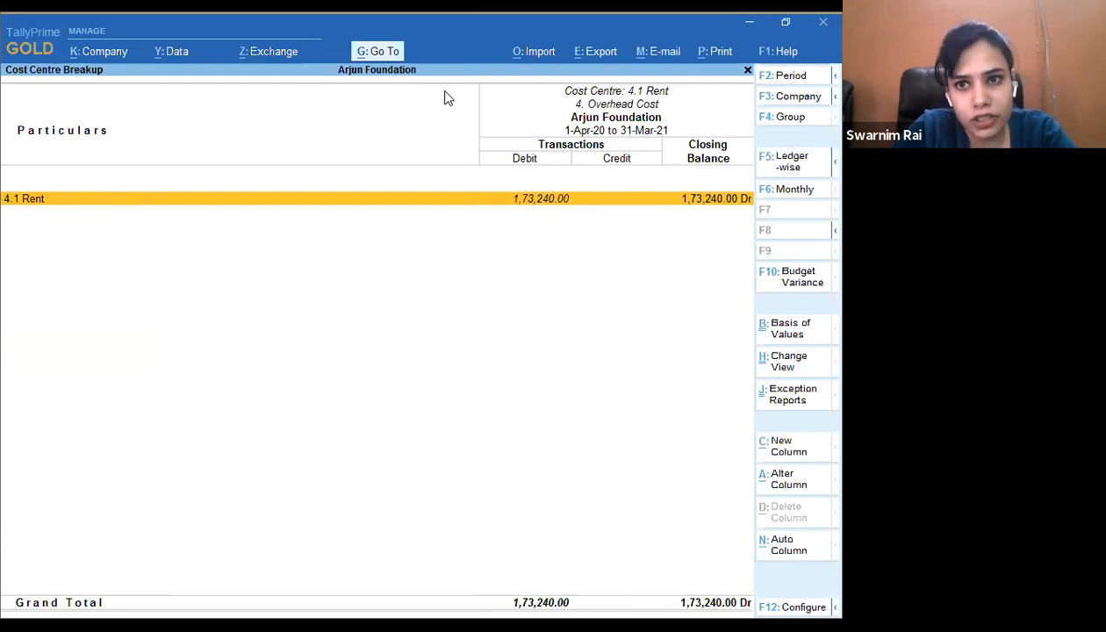
# - Retrace the 4.1 Rent break-up through Azim Prem Ji Foundation and 4. Overhead Cost to the ledger, and return to Indirect Expenses
pyautogui.press('Escape')
pyautogui.press('Escape')
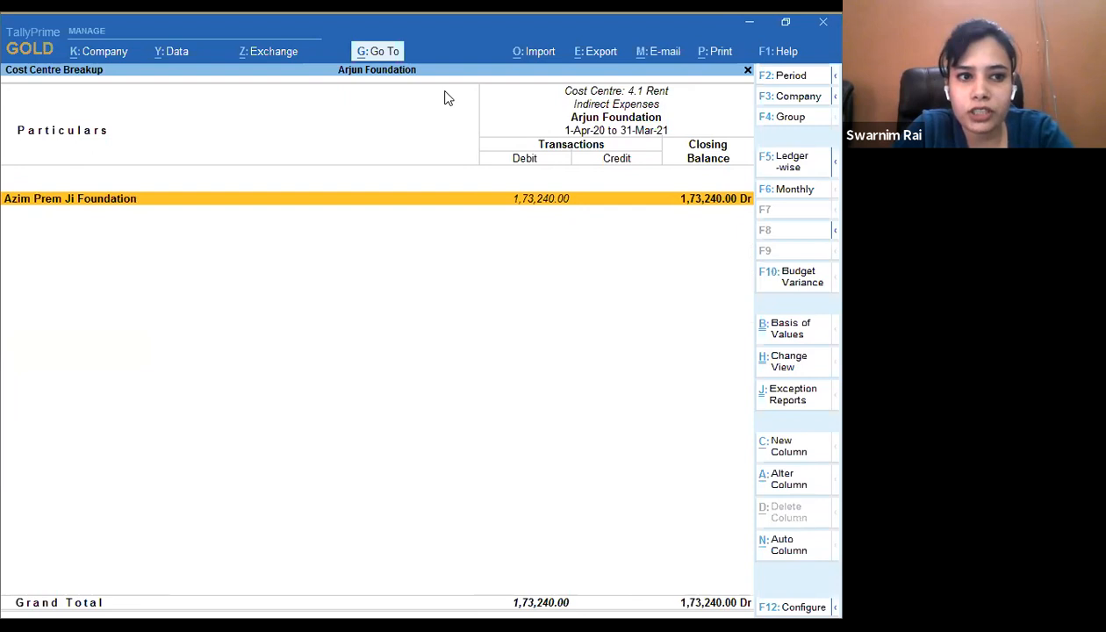
pyautogui.press('Return')
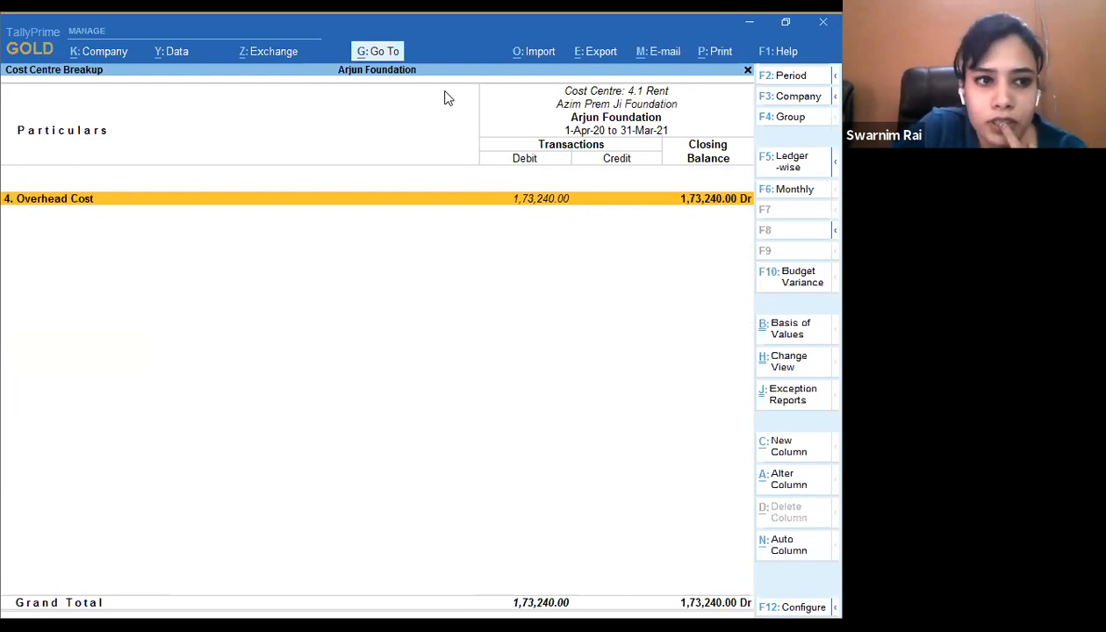
pyautogui.press('Return')
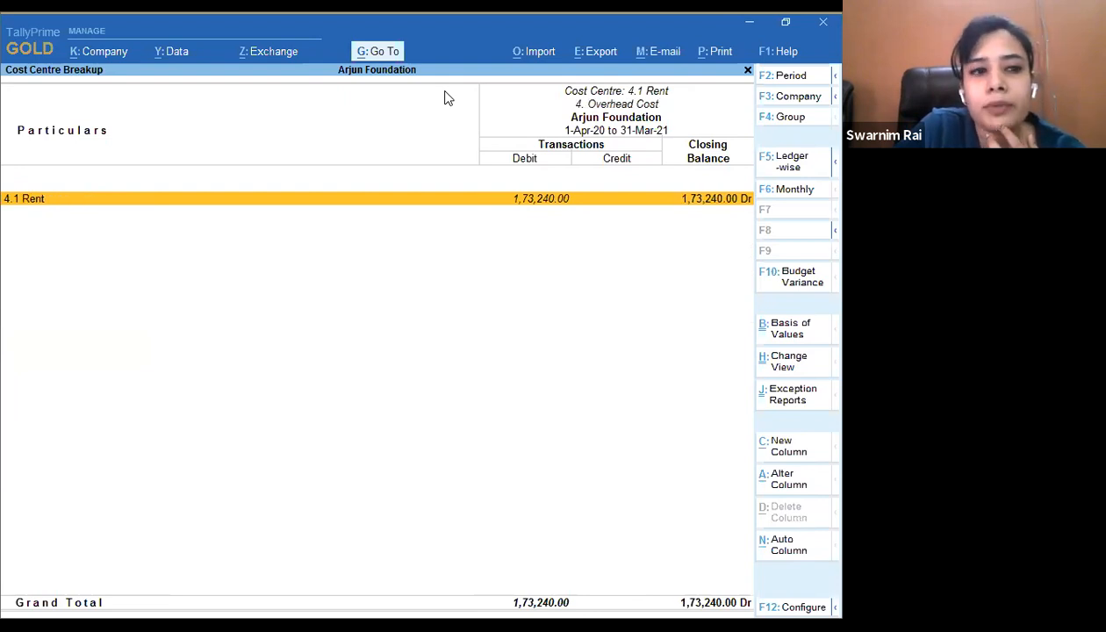
pyautogui.press('Escape')
pyautogui.press('Escape')
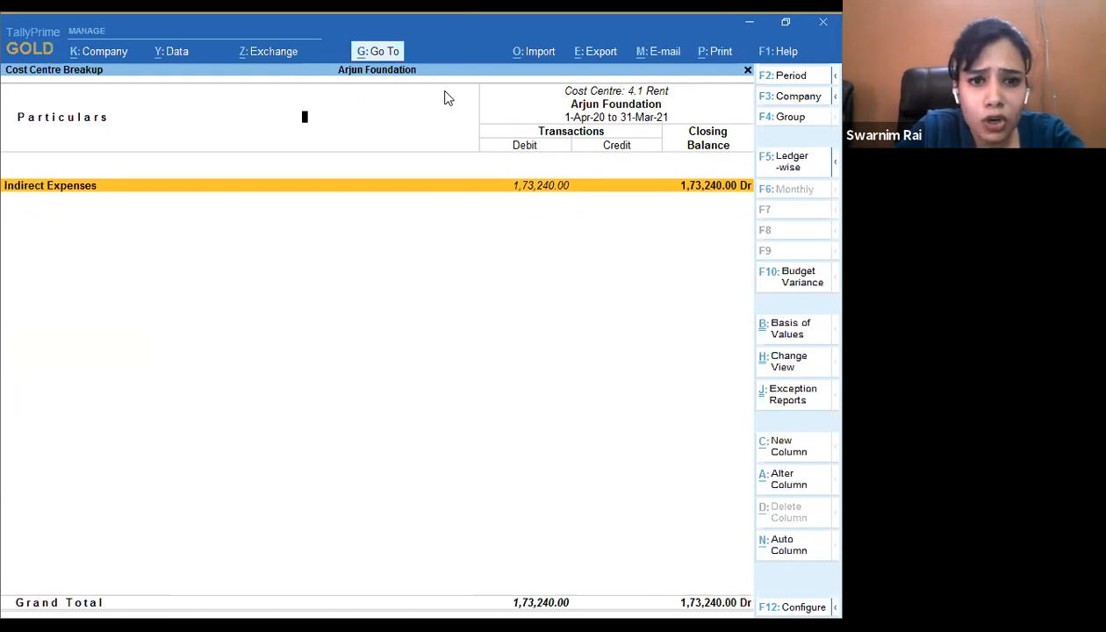
# - Close the 4.1 Rent break-up, browse the List of Cost Centres around 4.1 Rent, and leave it without selecting one
pyautogui.press('Escape')
pyautogui.press('Up')
pyautogui.press('Up')
pyautogui.press('Up')
pyautogui.press('Up')
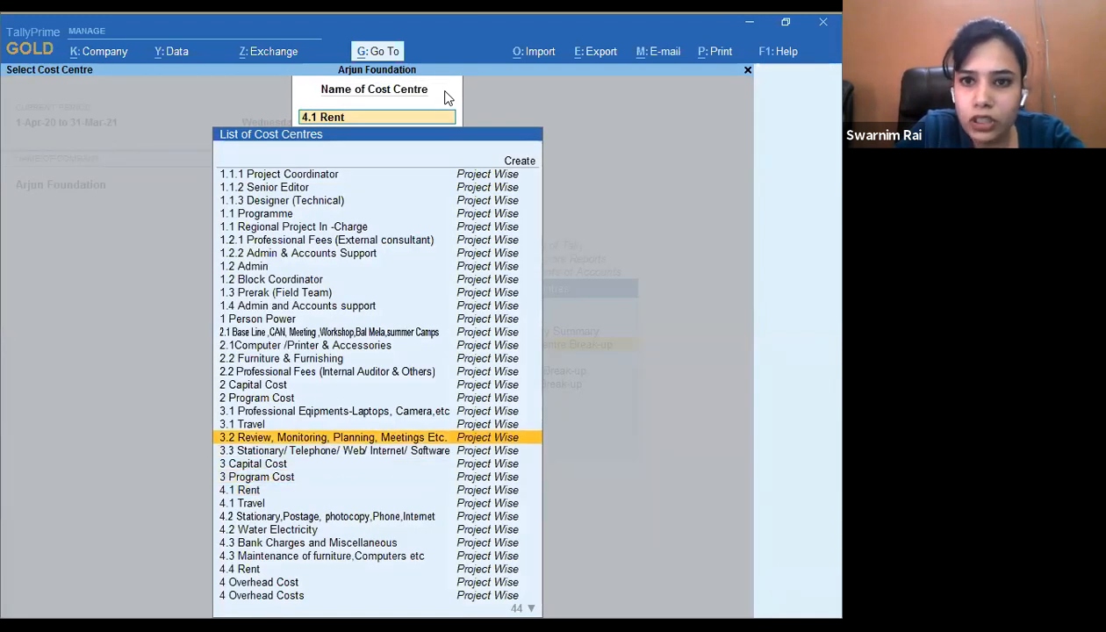
pyautogui.press('Down')
pyautogui.press('Down')
pyautogui.press('Down')
pyautogui.press('Down')
pyautogui.press('Down')
pyautogui.press('Up')
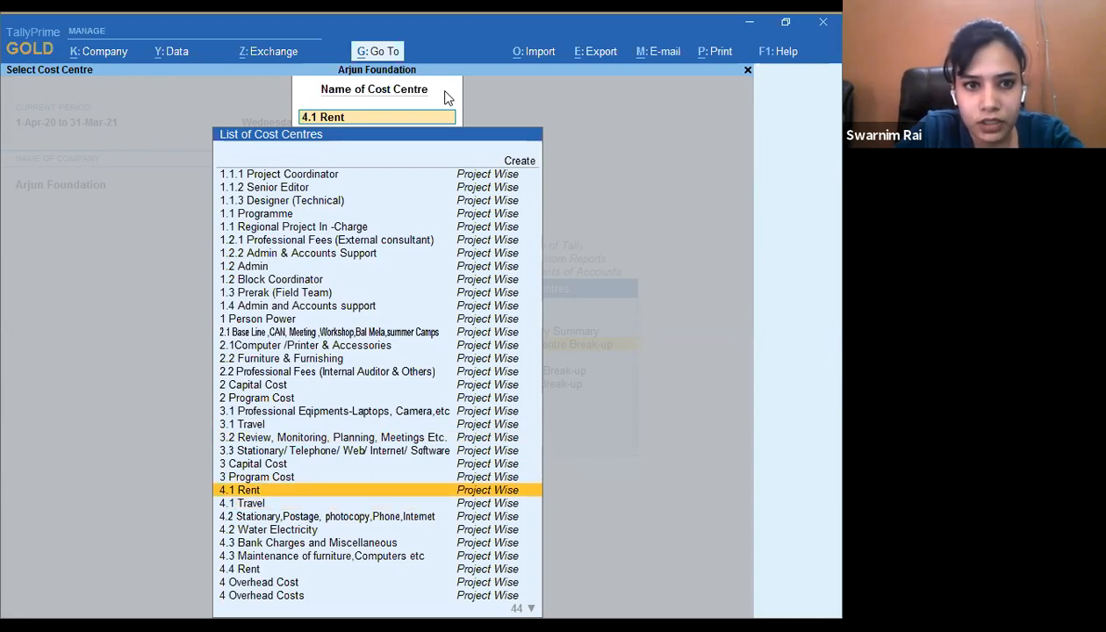
pyautogui.press('Up')
pyautogui.press('BackSpace')
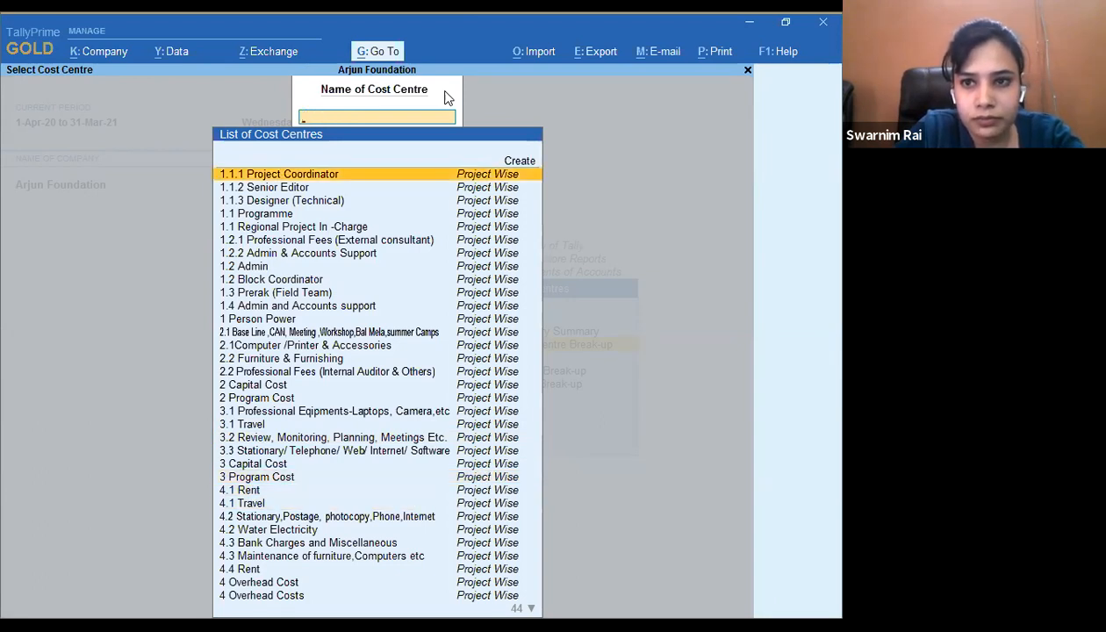
pyautogui.press('Escape')
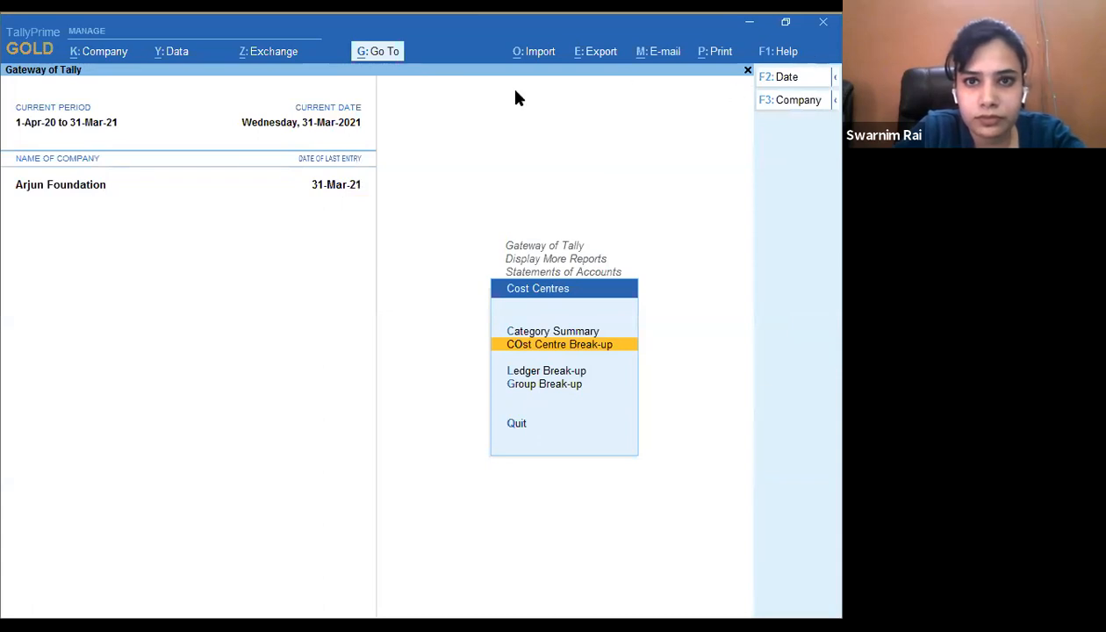
# - Switch to the presentation and advance to the List of cost centres slide
pyautogui.press('Return')
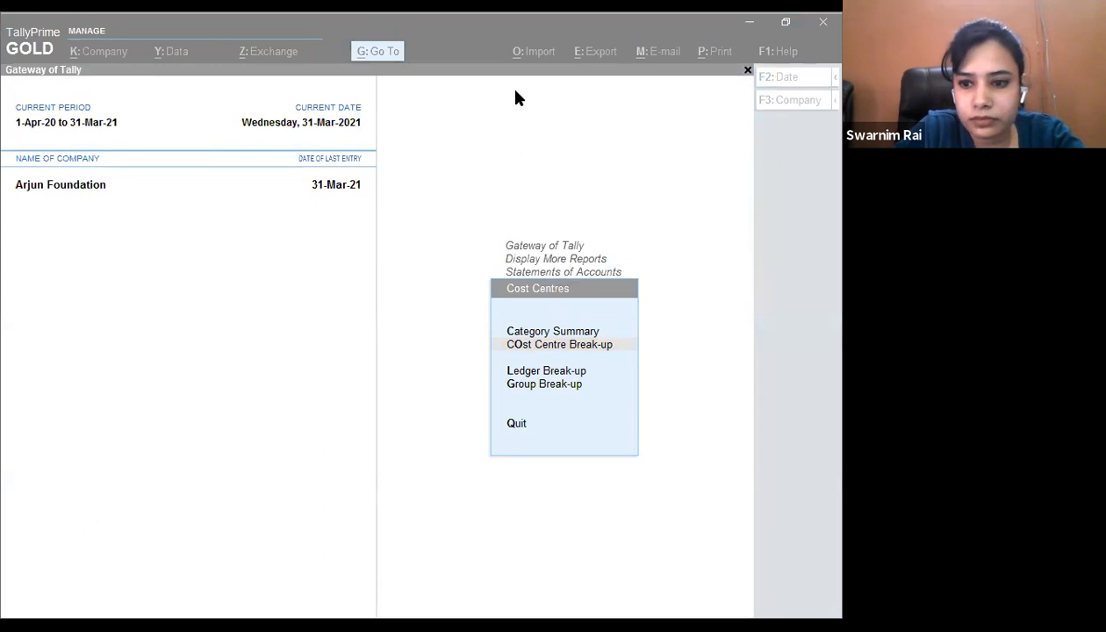
pyautogui.hotkey('alt', 'Tab')
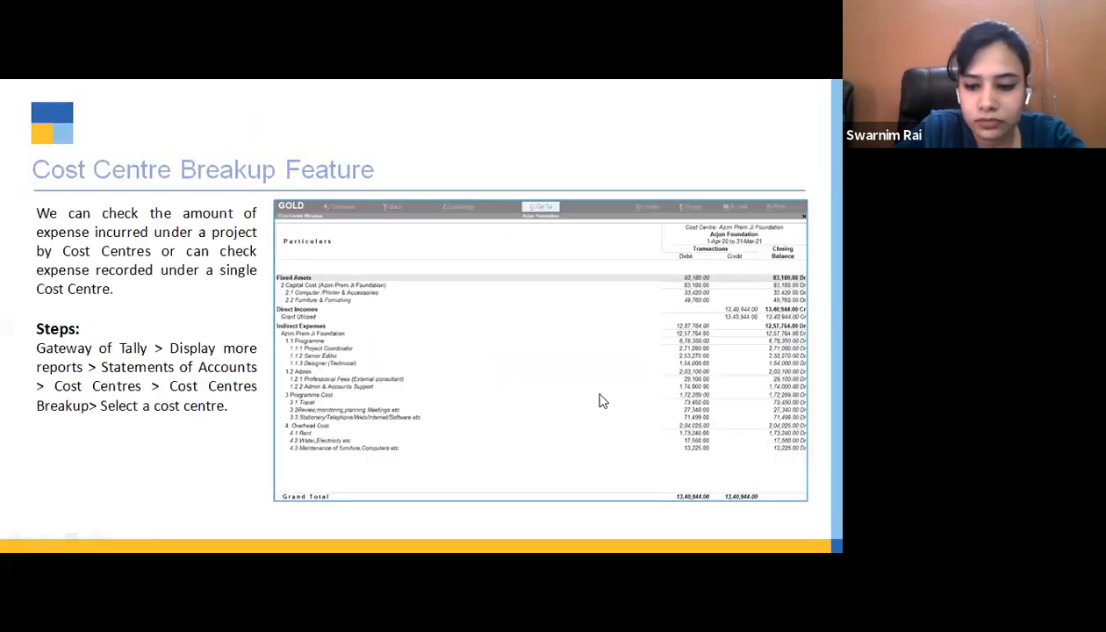
pyautogui.click(600, 394)
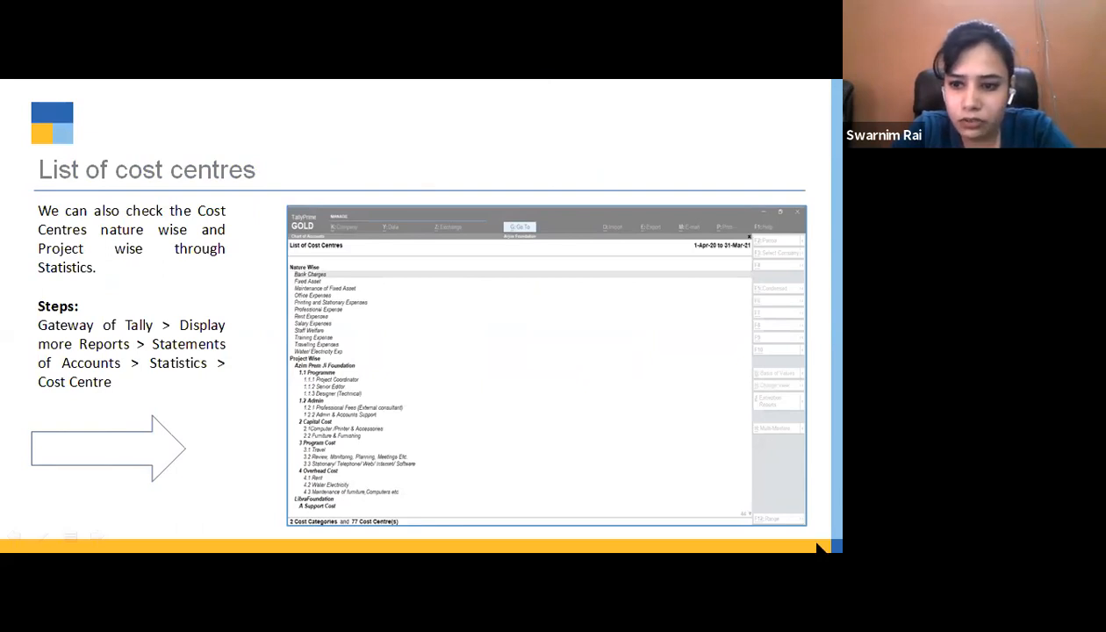
# - Switch back to TallyPrime and back out of the cost centre reports to the Gateway of Tally
pyautogui.hotkey('alt', 'Tab')
pyautogui.press('Escape')
pyautogui.press('Escape')
pyautogui.press('Escape')
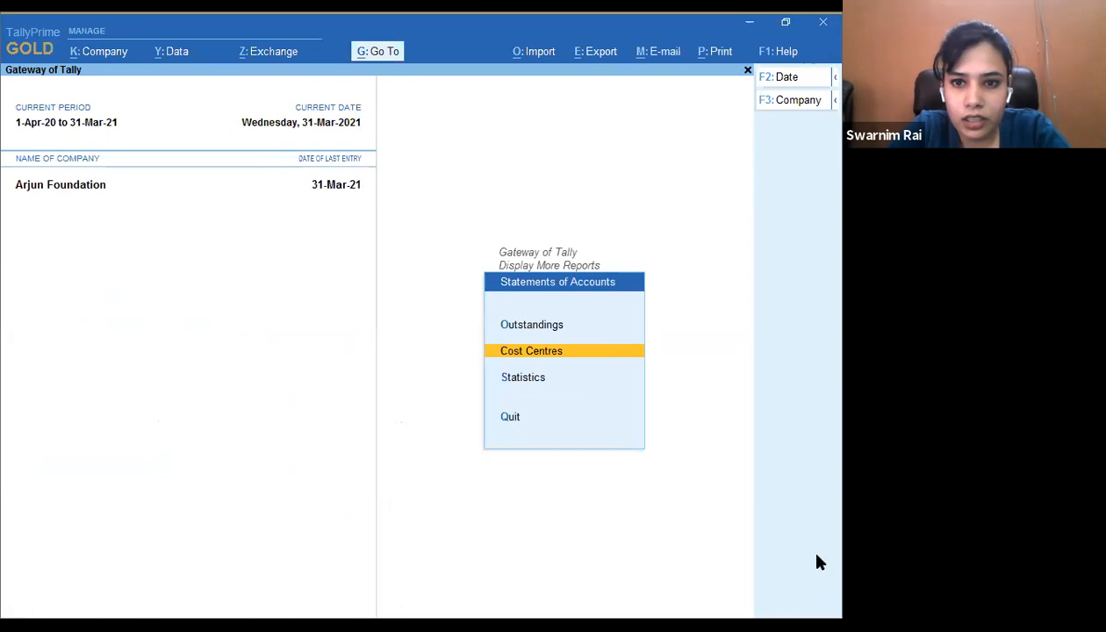
pyautogui.press('Up')
pyautogui.press('Up')
pyautogui.press('Up')
pyautogui.press('Up')
pyautogui.press('Up')
pyautogui.press('Up')
pyautogui.press('Up')
pyautogui.press('Up')
pyautogui.press('Up')
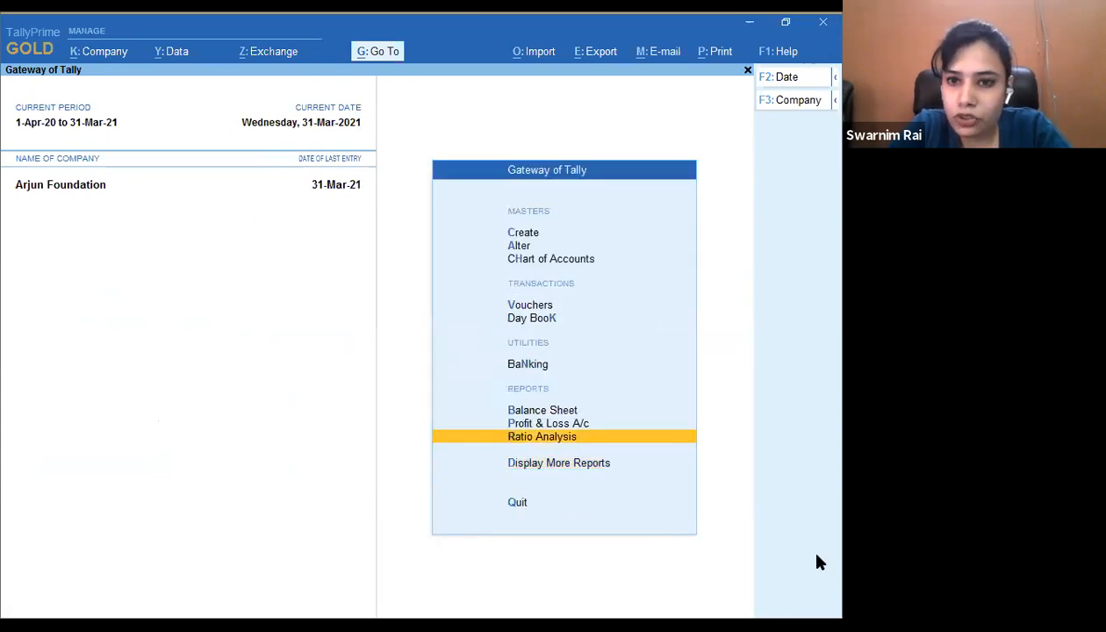
# - Open Display More Reports from the Gateway of Tally
pyautogui.press('Down')
pyautogui.press('Down')
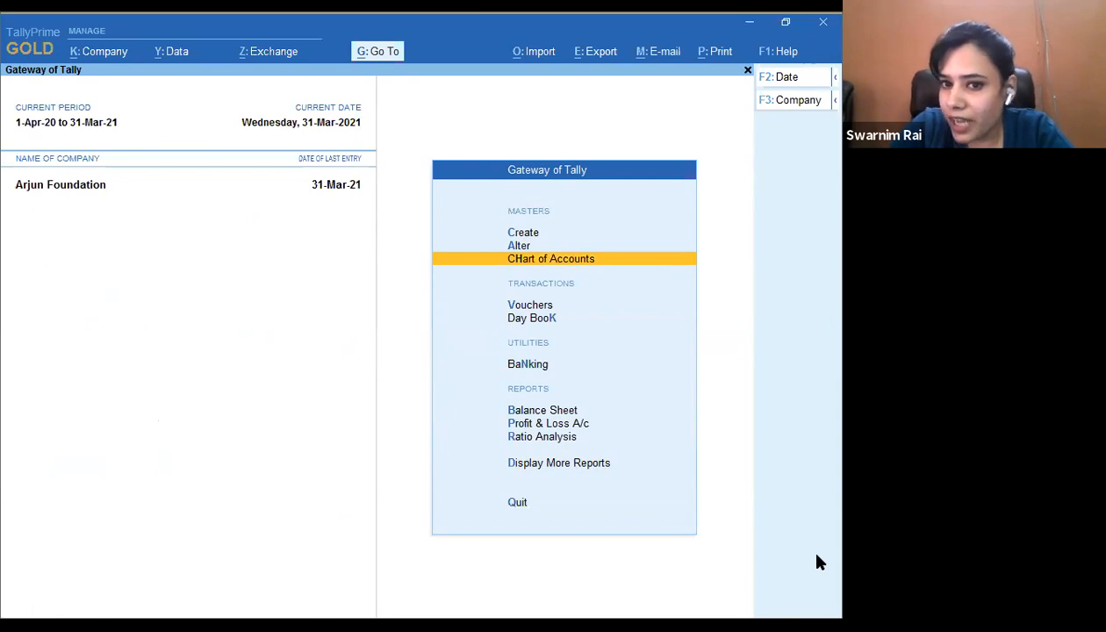
pyautogui.press('Down')
pyautogui.press('Down')
pyautogui.press('Down')
pyautogui.press('Down')
pyautogui.press('Down')
pyautogui.press('Down')
pyautogui.press('Down')
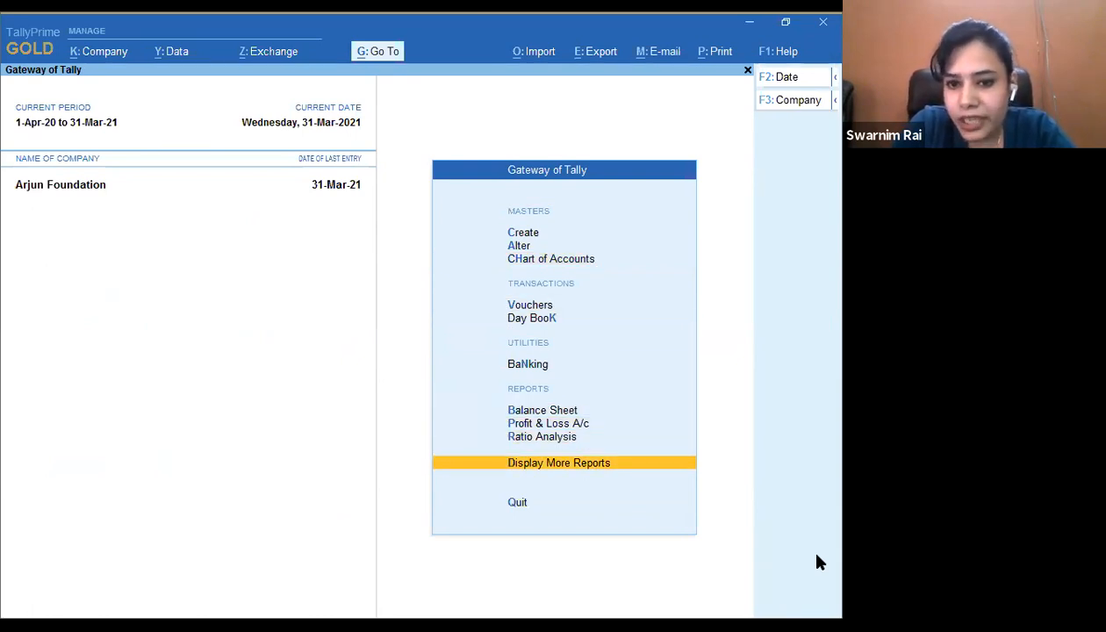
pyautogui.press('Return')
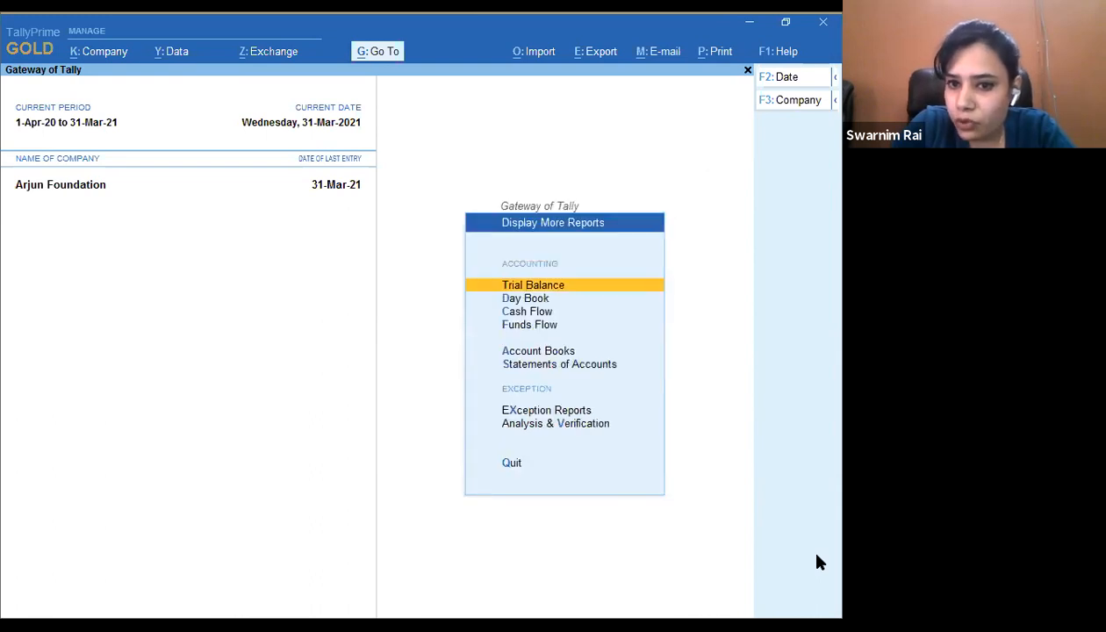
# - Open the Statistics report under Statements of Accounts
pyautogui.press('Up')
pyautogui.press('Up')
pyautogui.press('Up')
pyautogui.press('Up')
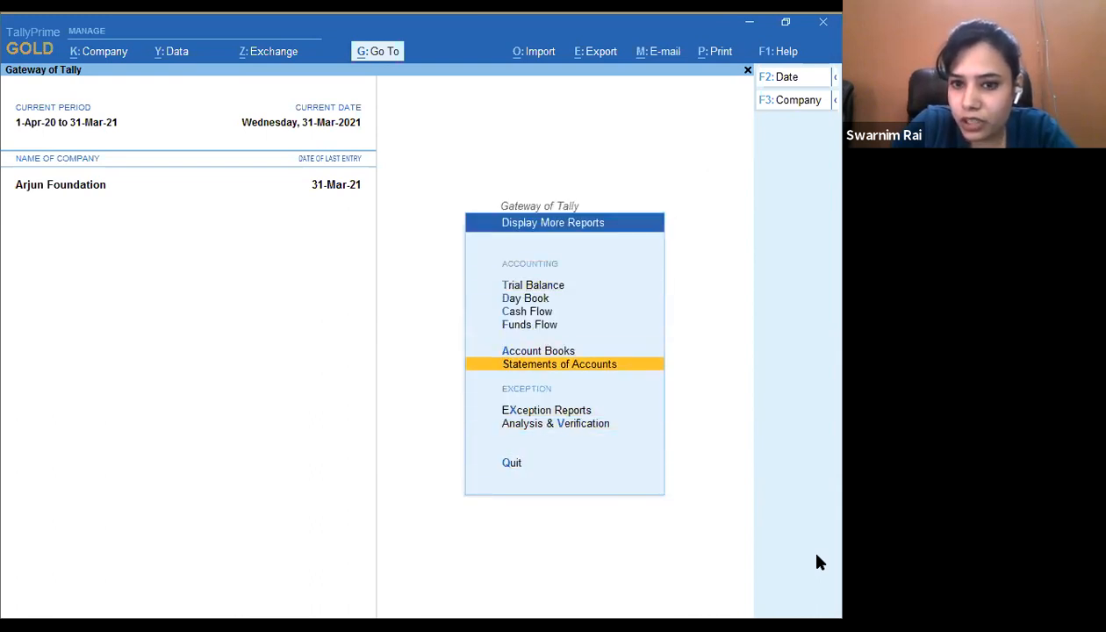
pyautogui.press('Return')
pyautogui.press('Down')
pyautogui.press('Down')
pyautogui.press('Return')
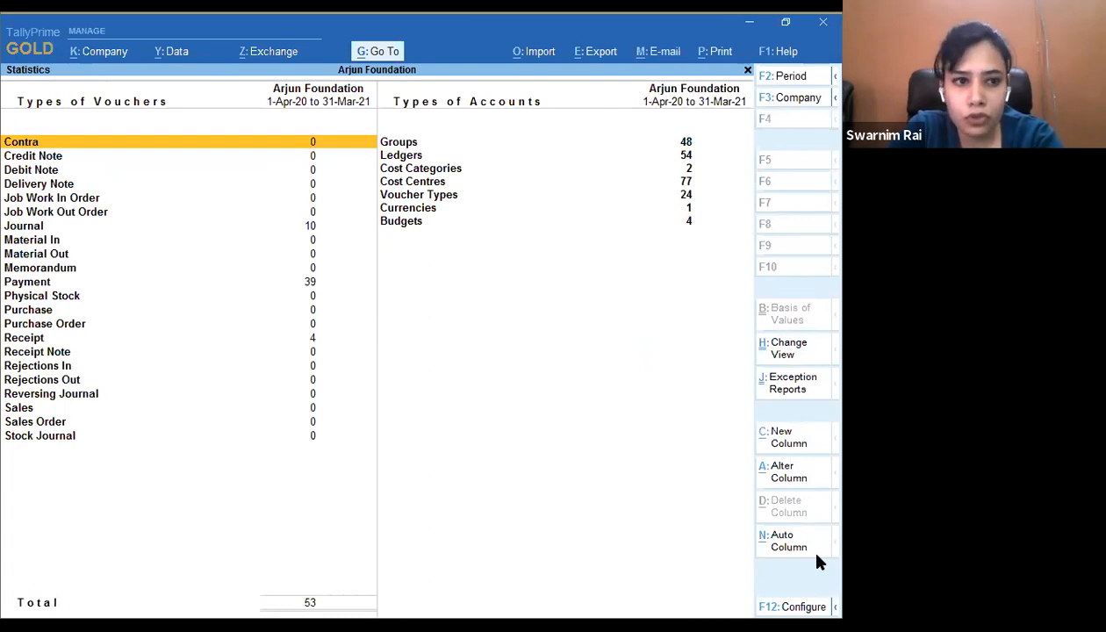
# - Go through the voucher types in the Statistics report, checking the Journal, Payment and Receipt counts
pyautogui.press('Down')
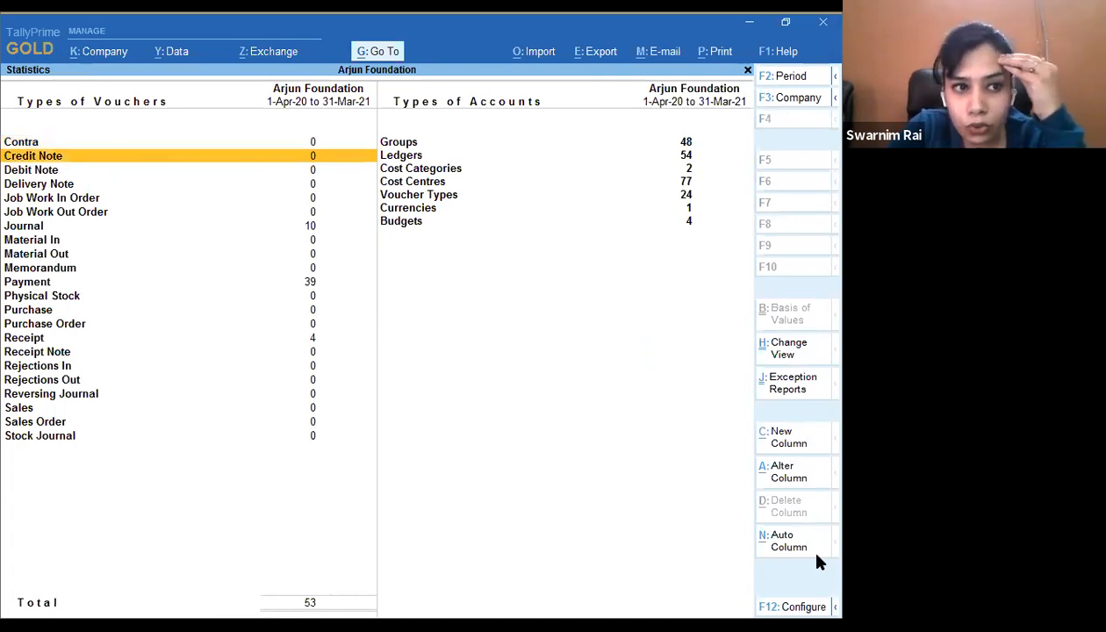
pyautogui.press('Down')
pyautogui.press('Down')
pyautogui.press('Down')
pyautogui.press('Down')
pyautogui.press('Down')
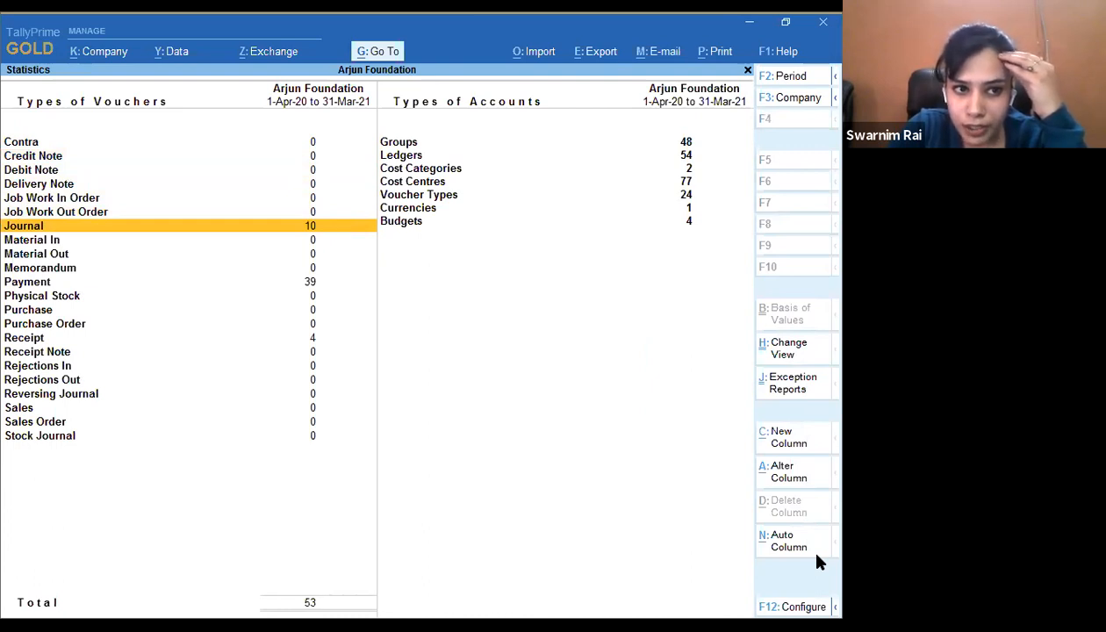
pyautogui.press('Down')
pyautogui.press('Down')
pyautogui.press('Down')
pyautogui.press('Down')
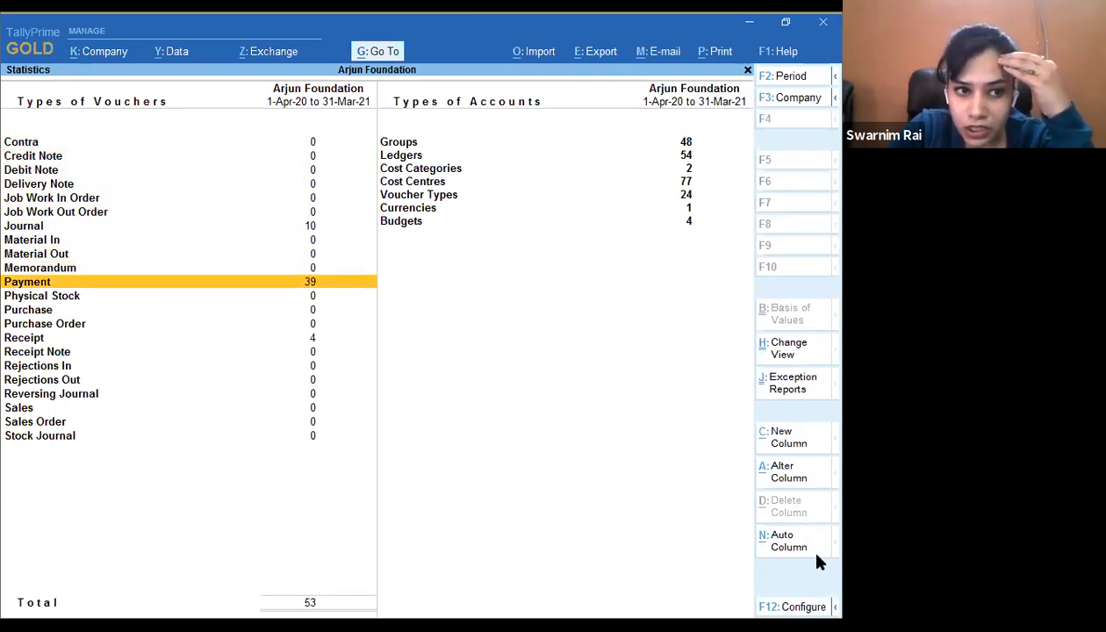
pyautogui.press('Down')
pyautogui.press('Down')
pyautogui.press('Down')
pyautogui.press('Down')
pyautogui.press('Down')
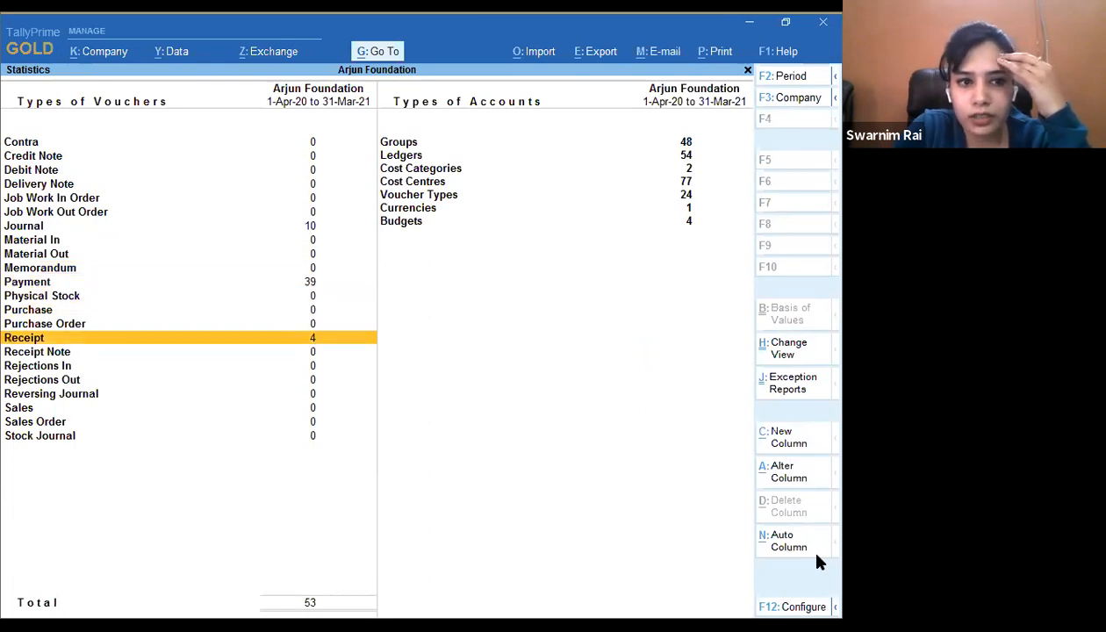
pyautogui.press('Up')
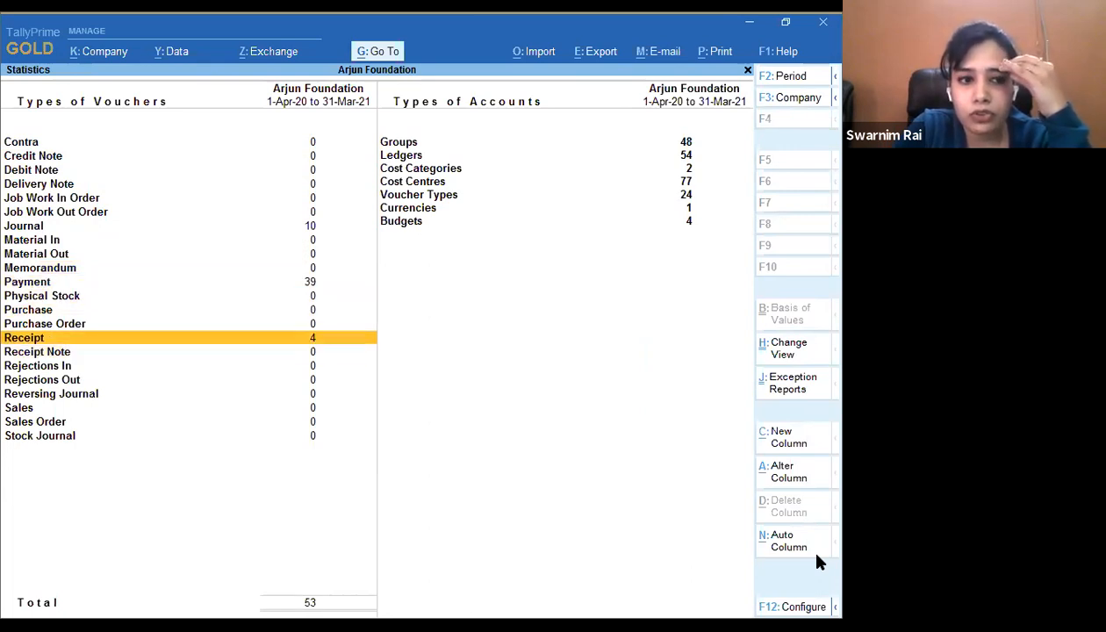
# - Review the types of accounts in the Statistics report from Groups to Cost Centres
pyautogui.press('Right')
pyautogui.press('Up')
pyautogui.press('Up')
pyautogui.press('Up')
pyautogui.press('Up')
pyautogui.press('Up')
pyautogui.press('Up')
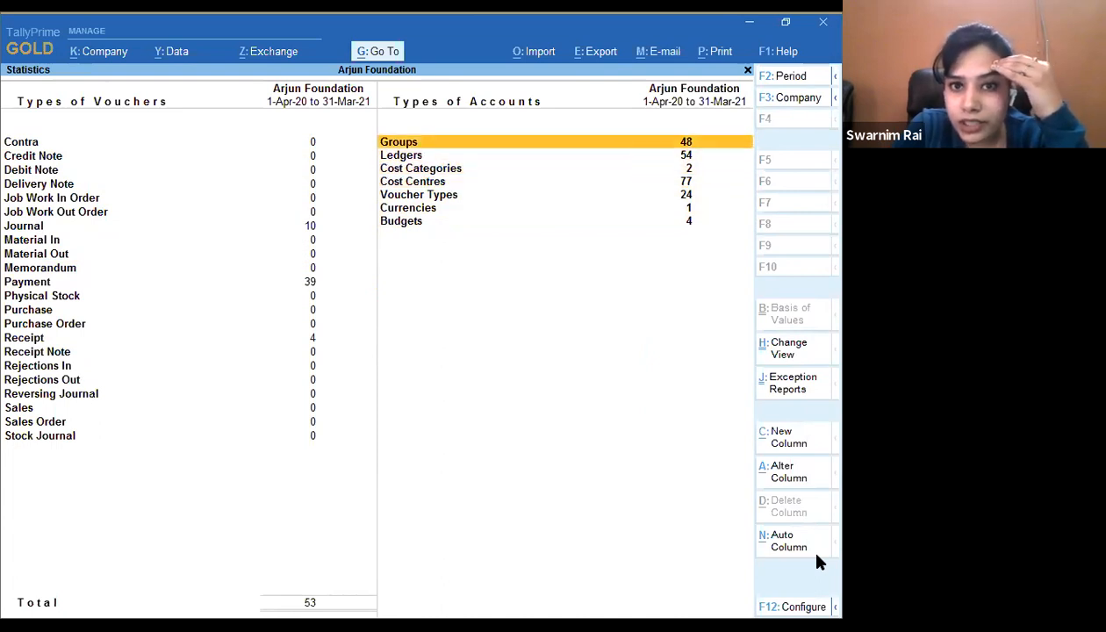
pyautogui.press('Down')
pyautogui.press('Down')
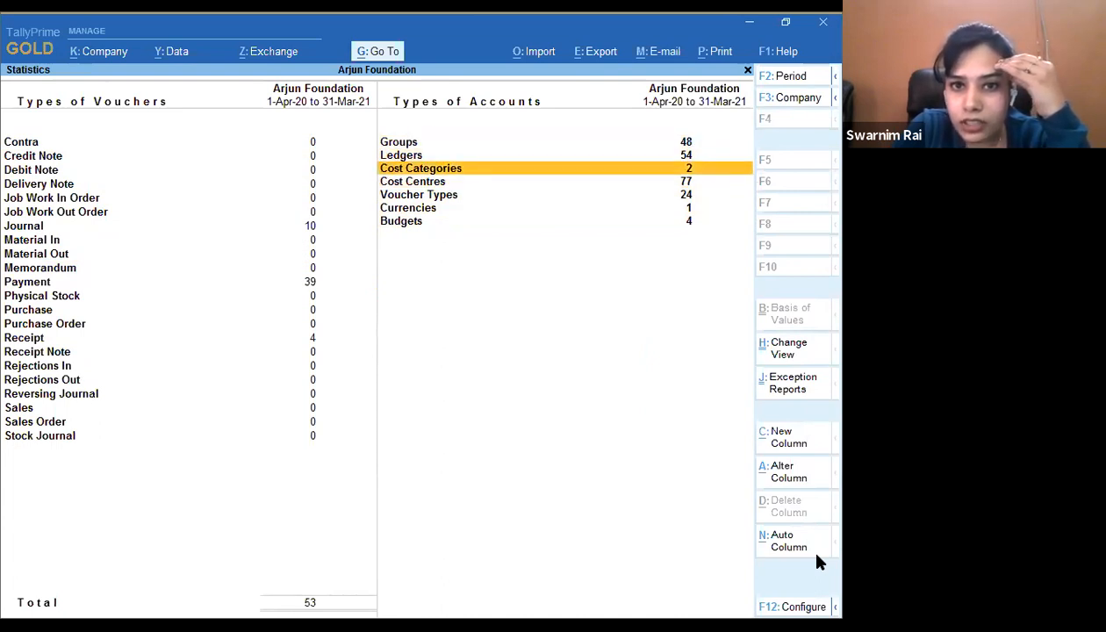
pyautogui.press('Down')
# - Open the List of Groups from the Statistics report, examine its hierarchy and return to the statistics
pyautogui.press('Up')
pyautogui.press('Up')
pyautogui.press('Up')
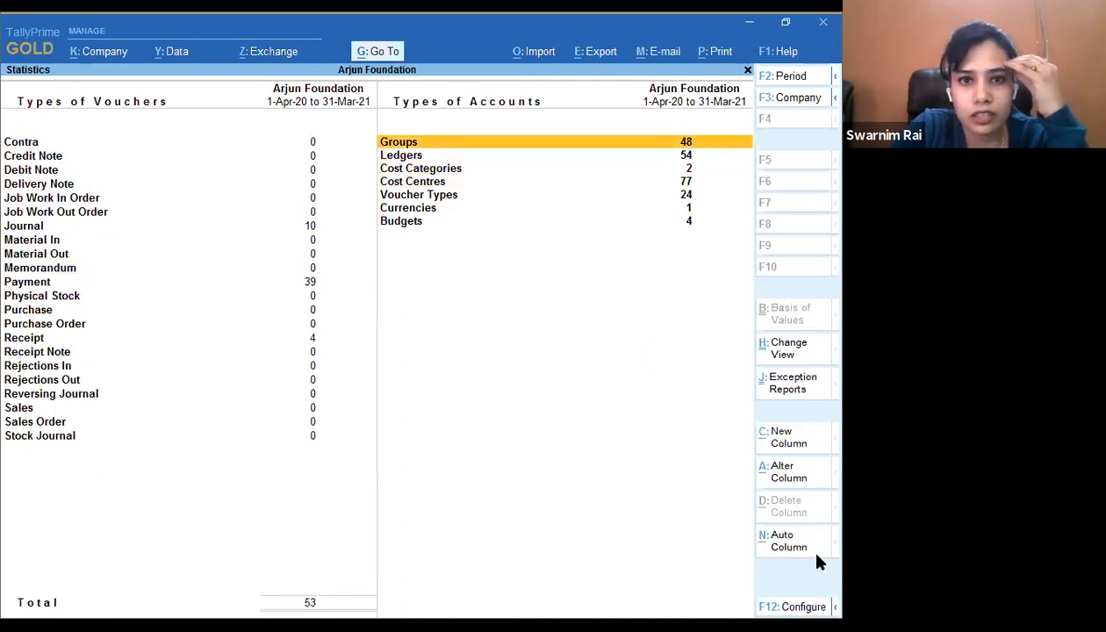
pyautogui.press('Return')
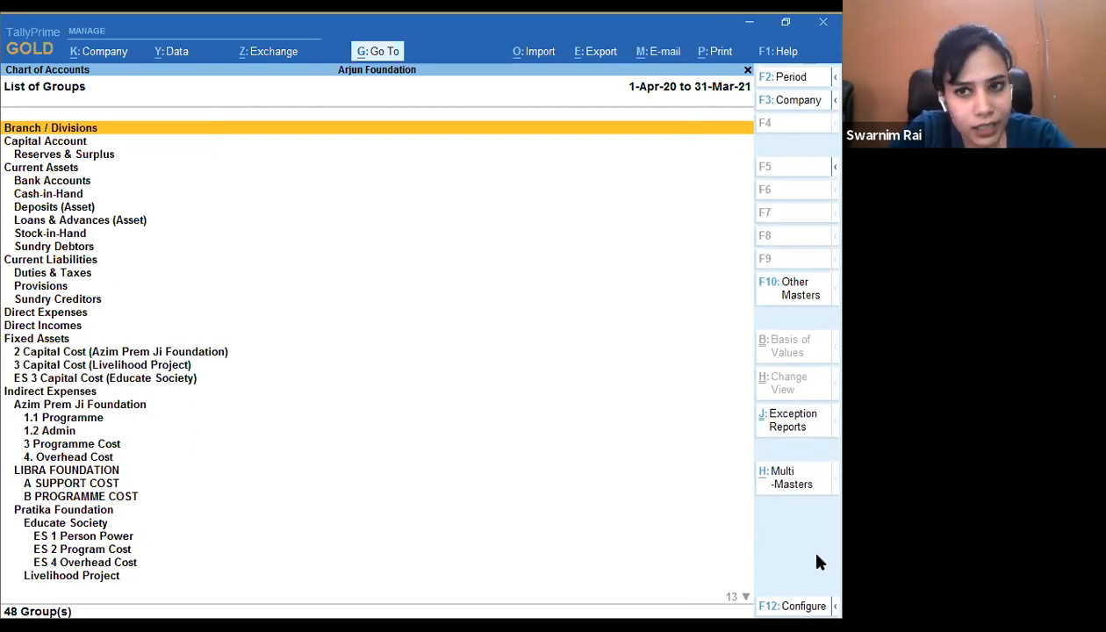
pyautogui.press('Escape')
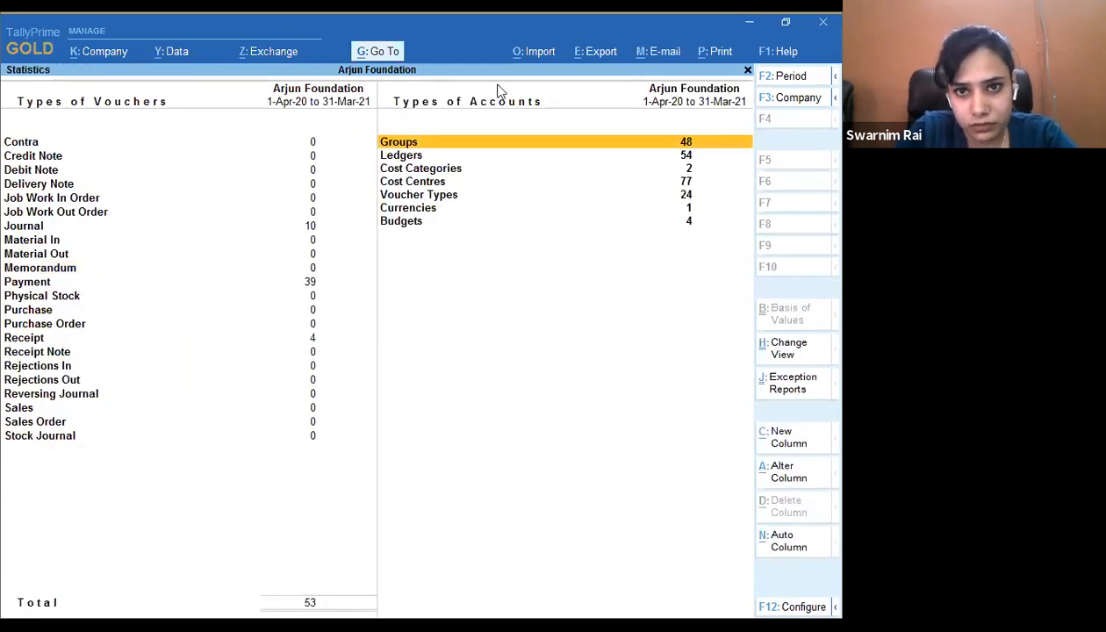
# - Switch to the presentation and advance to the Ledger breakup slide
pyautogui.hotkey('alt', 'g')
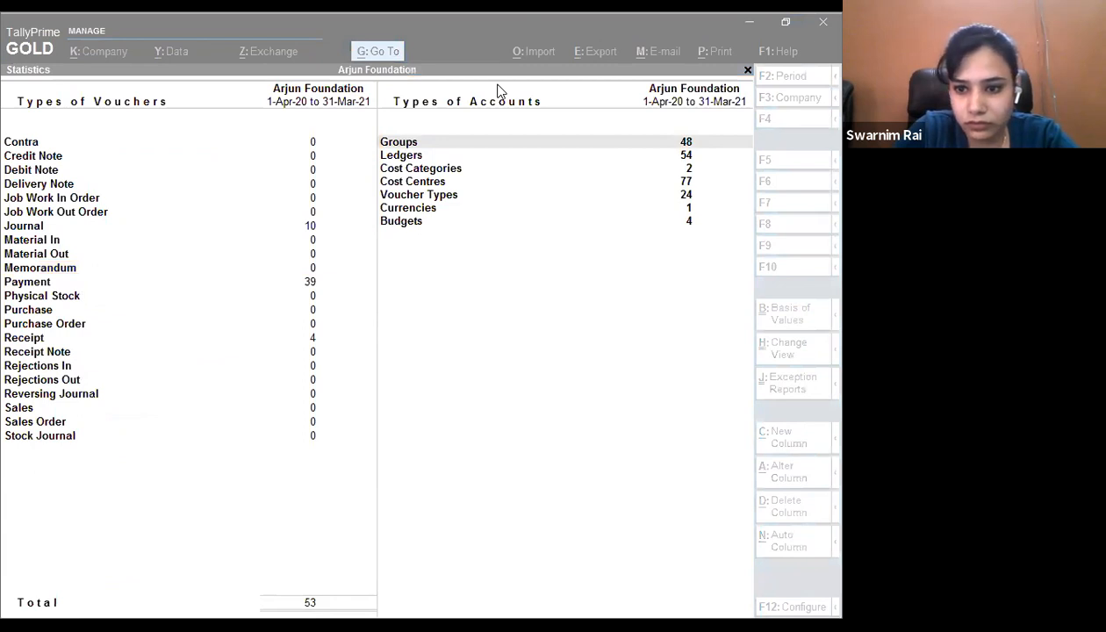
pyautogui.hotkey('alt', 'Tab')
pyautogui.press('Right')
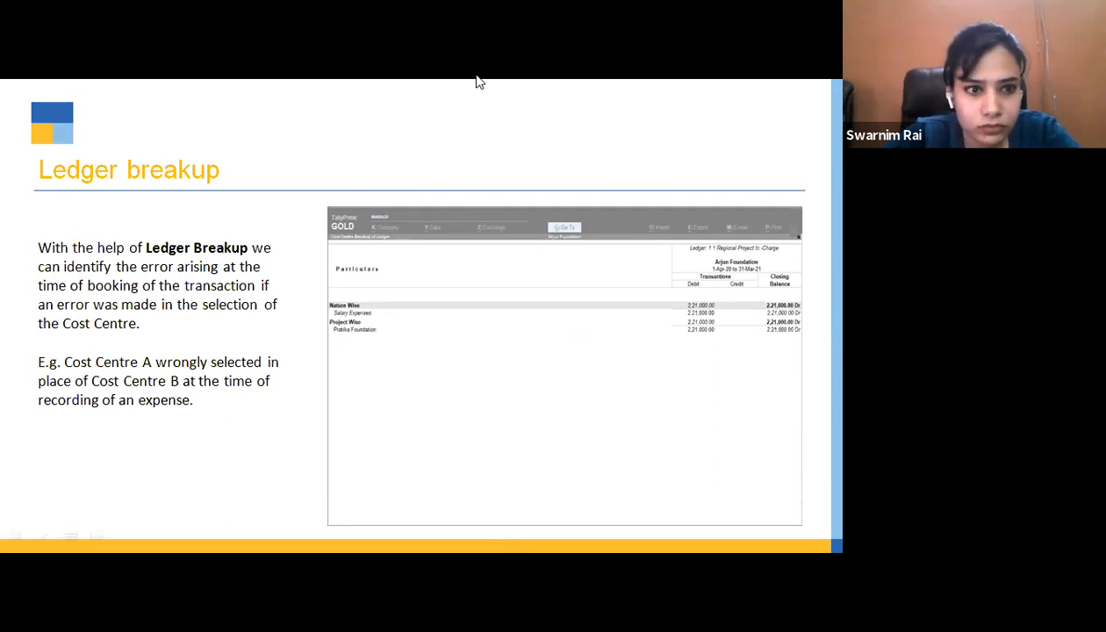
# - Switch back to TallyPrime, leave the Statistics report and open the Profit & Loss A/c
pyautogui.hotkey('alt', 'Tab')
pyautogui.press('Escape')
pyautogui.press('Up')
pyautogui.press('Up')
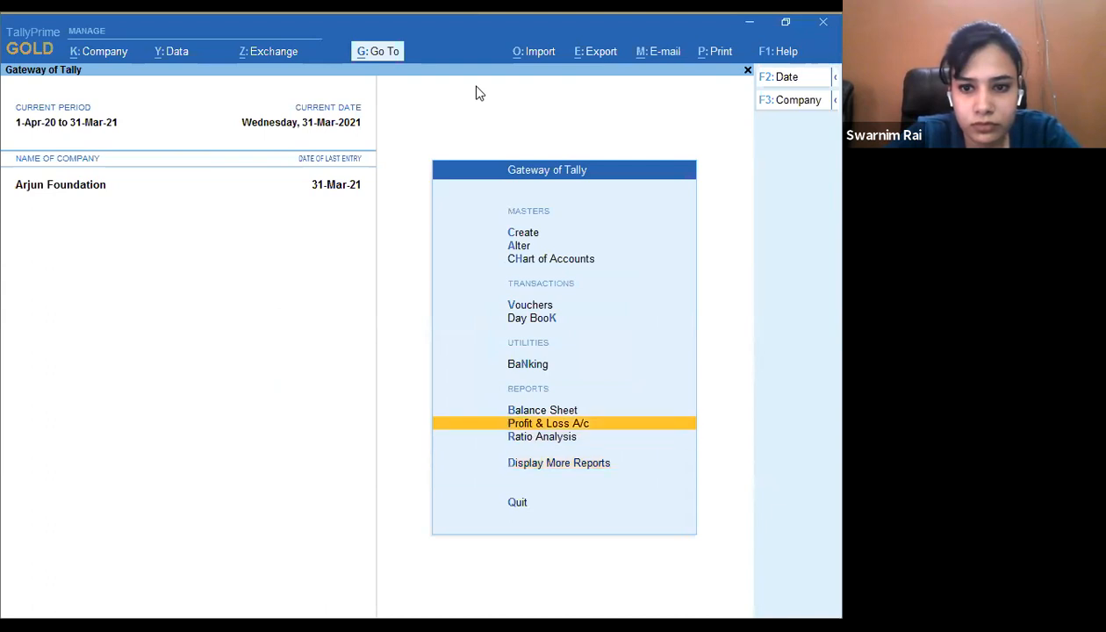
pyautogui.press('Return')
# - Drill down from Indirect Expenses through Azim Prem Ji Foundation and 1.1 Programme to the 1.1.1 Project Coordinator monthly summary
pyautogui.press('Down')
pyautogui.press('Down')
pyautogui.press('Up')
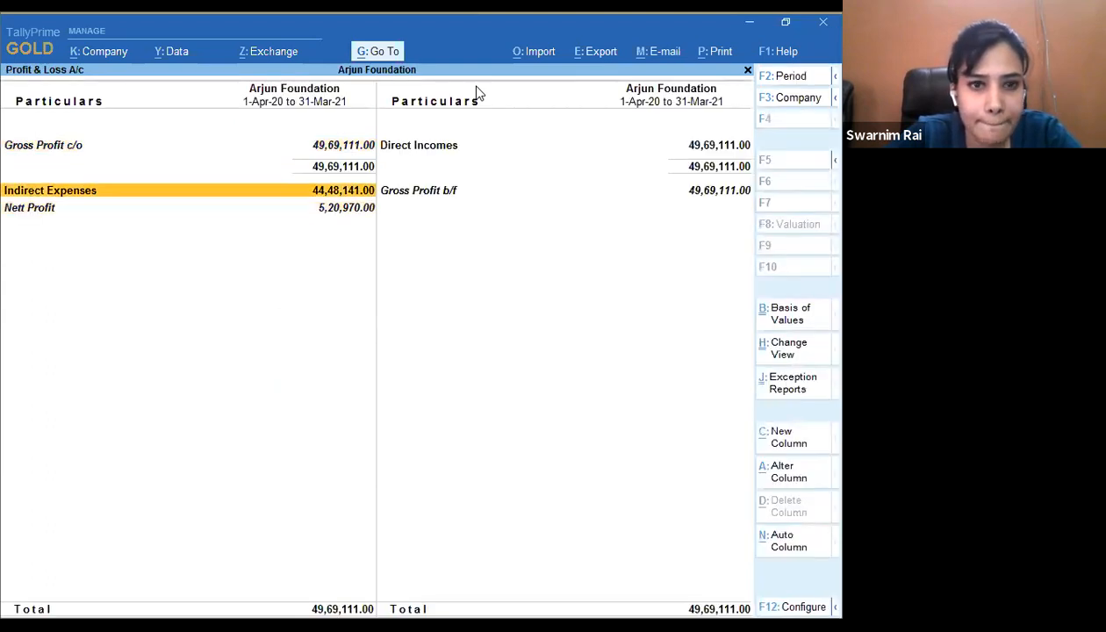
pyautogui.press('Return')
pyautogui.press('Return')
pyautogui.press('Return')
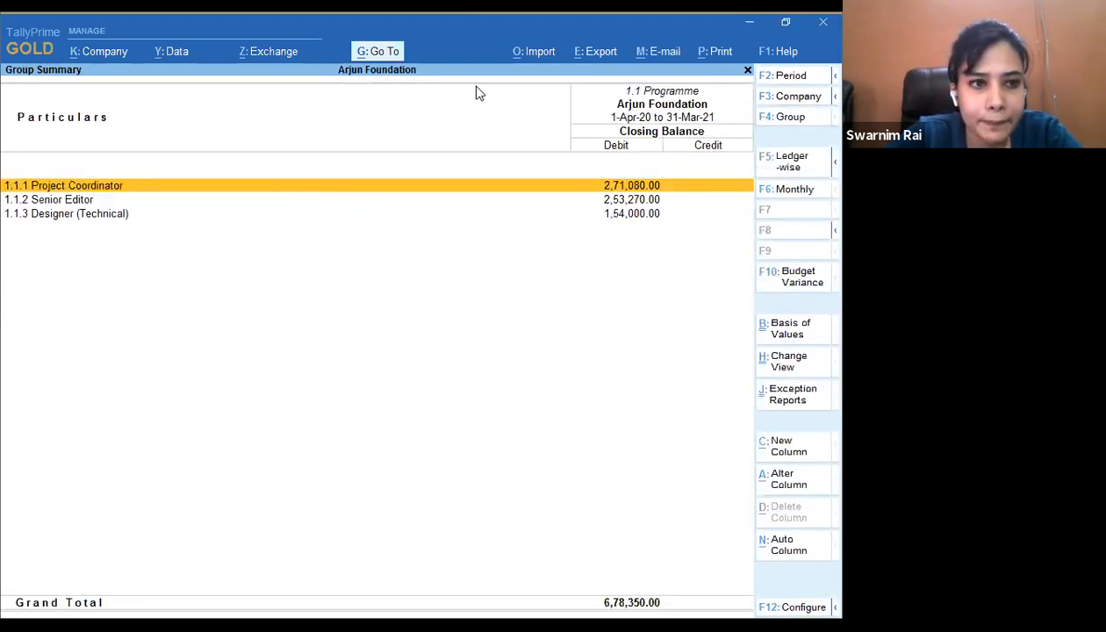
pyautogui.press('Return')
# - Open the April vouchers of the 1.1.1 Project Coordinator ledger and open payment voucher no. 1
pyautogui.press('Up')
pyautogui.press('Up')
pyautogui.press('Up')
pyautogui.press('Up')
pyautogui.press('Up')
pyautogui.press('Up')
pyautogui.press('Up')
pyautogui.press('Up')
pyautogui.press('Up')
pyautogui.press('Up')
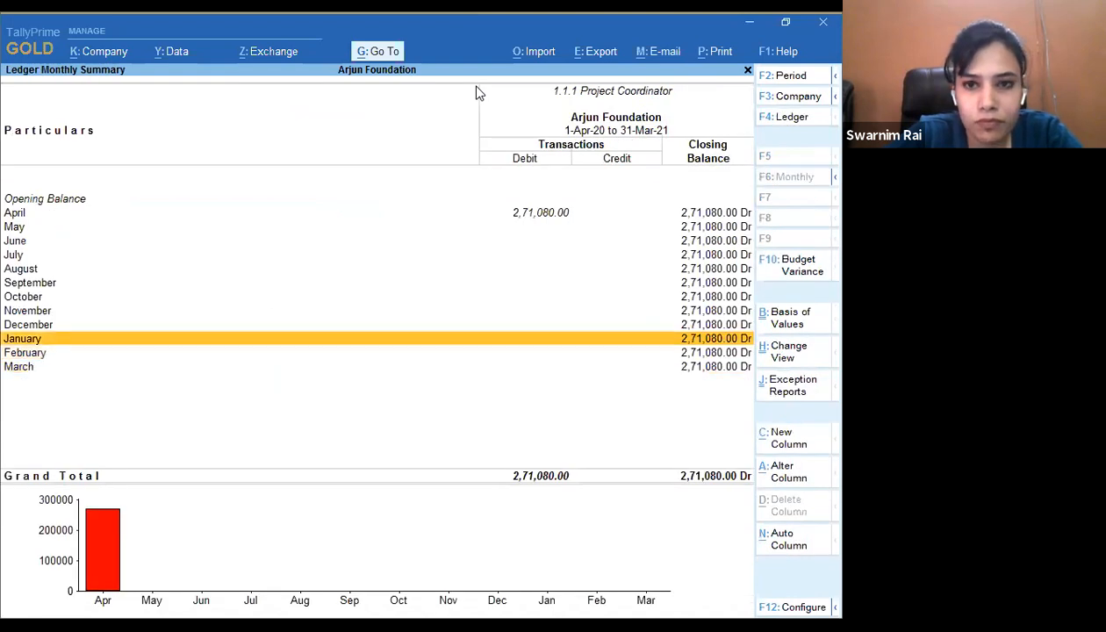
pyautogui.press('Up')
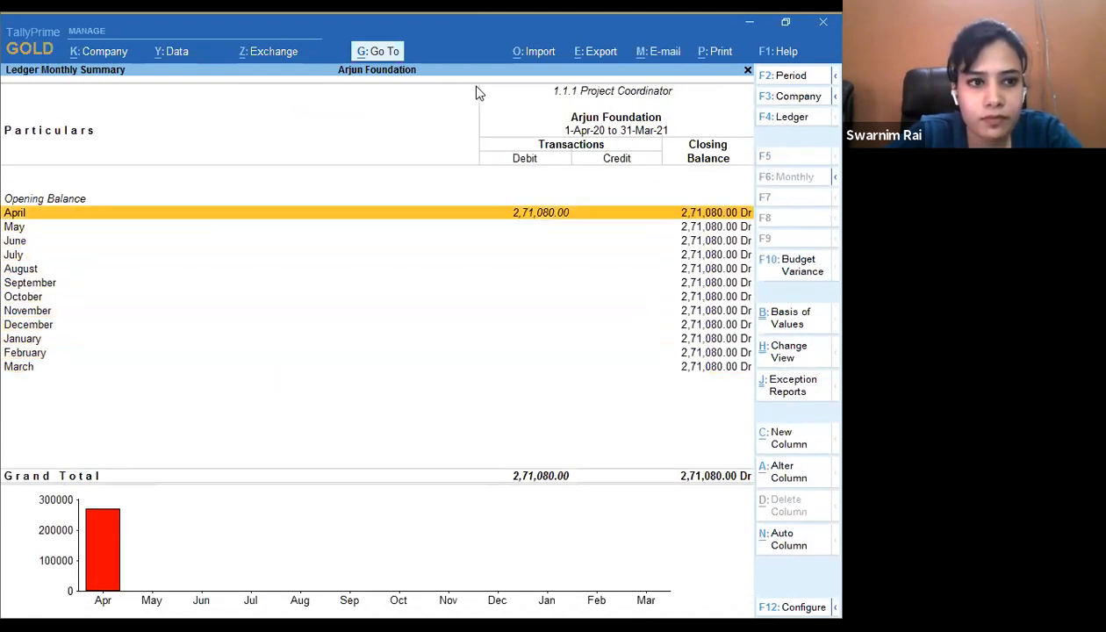
pyautogui.press('Return')
pyautogui.press('Return')
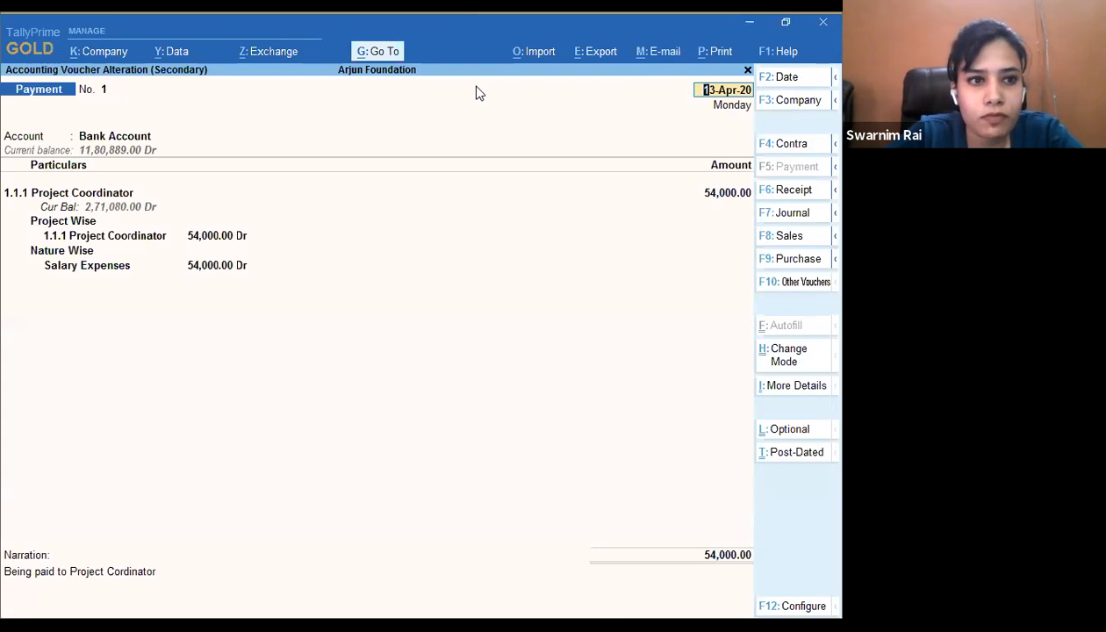
# - Change the voucher's Project Wise cost centre to ES 1.1 Regional Project In -Charge and save the voucher
pyautogui.press('Return')
pyautogui.press('Return')
pyautogui.press('Return')
pyautogui.press('Return')
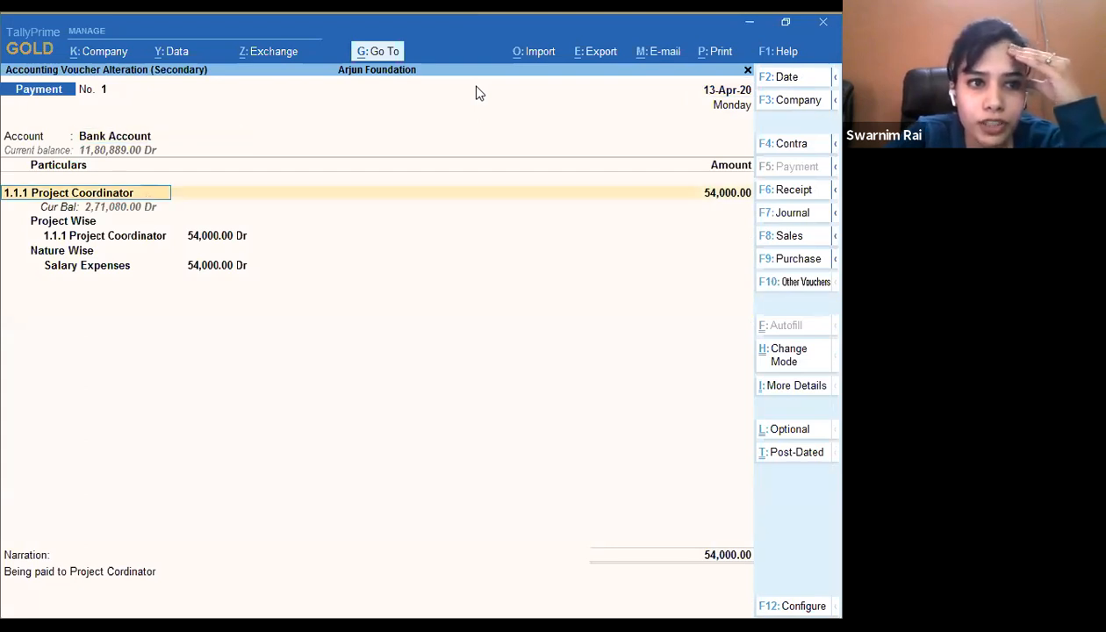
pyautogui.press('Return')
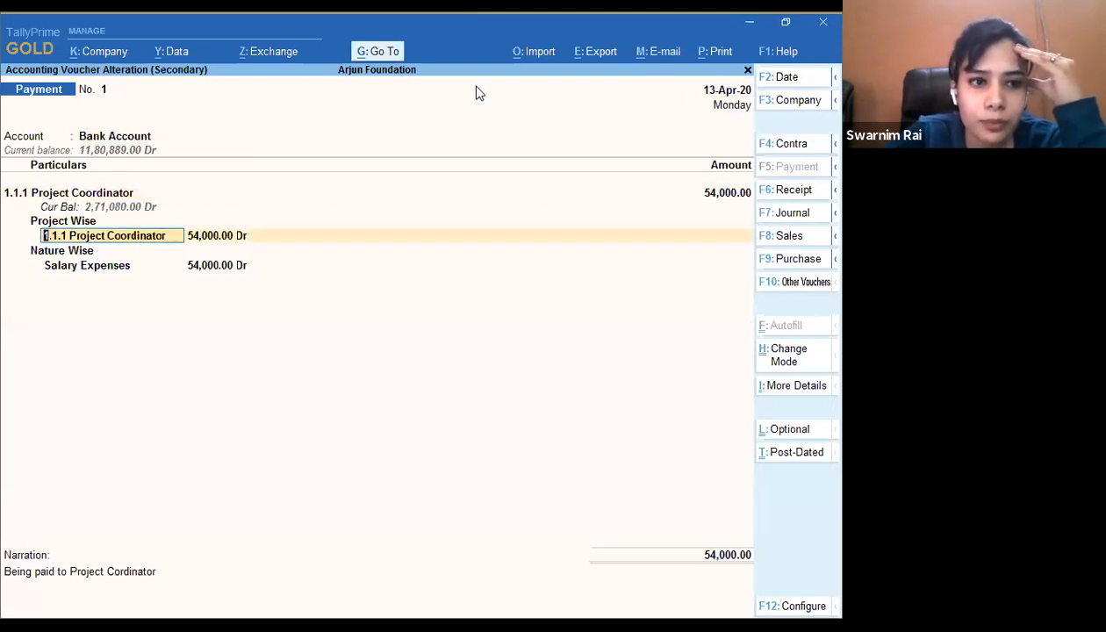
pyautogui.press('BackSpace')
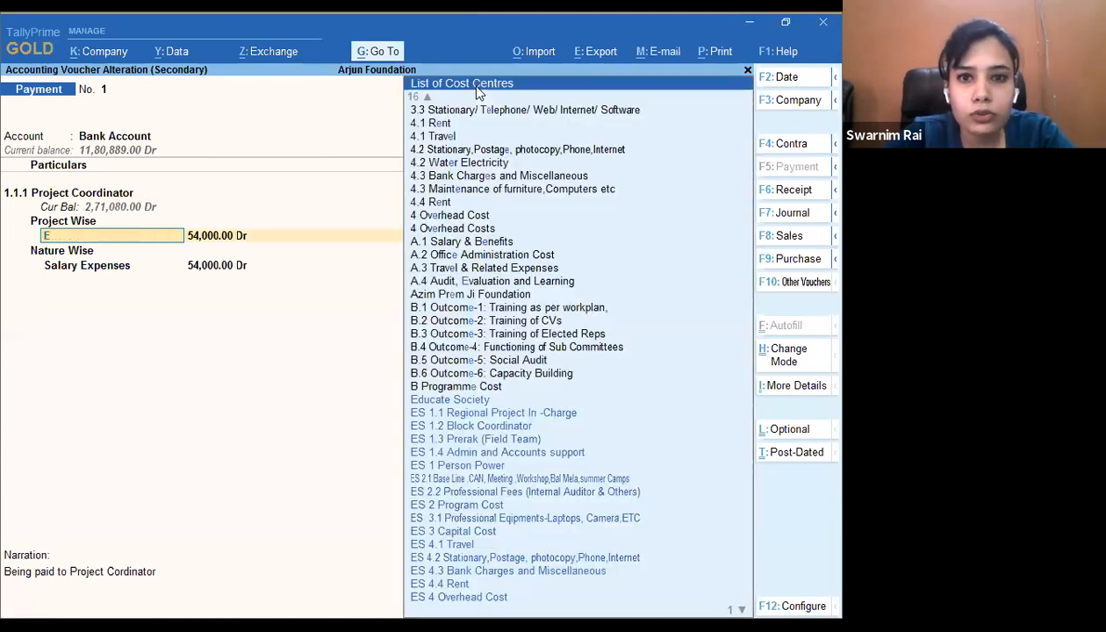
pyautogui.write('Es')
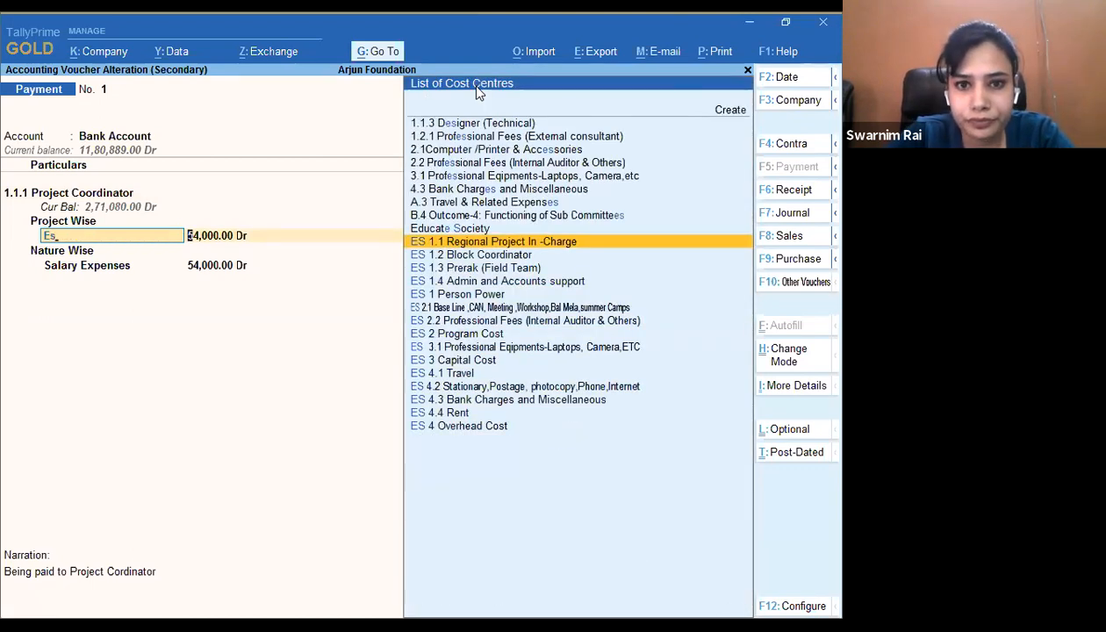
pyautogui.press('Return')
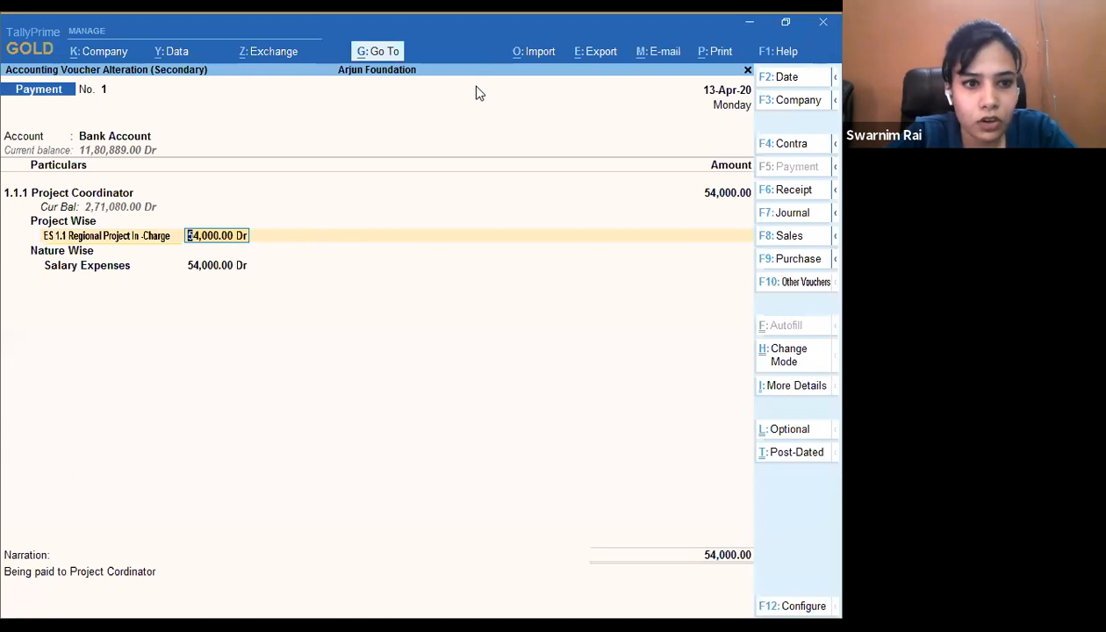
pyautogui.press('ctrl')
pyautogui.hotkey('ctrl', 'a')
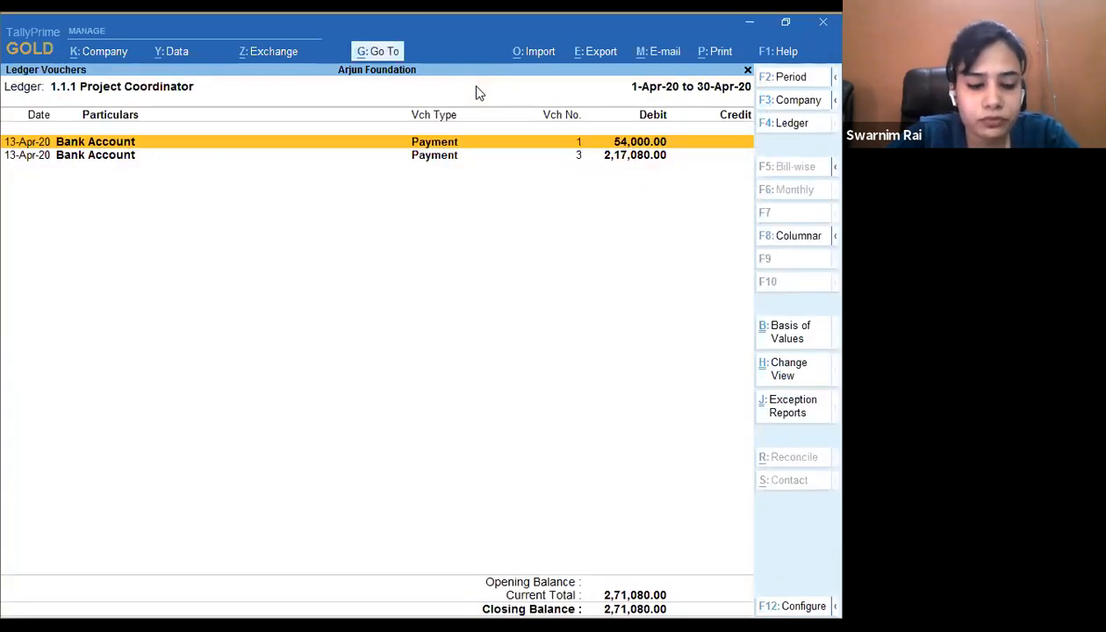
# - Leave the ledger vouchers and the Profit & Loss reports to return to the Gateway of Tally
pyautogui.press('Escape')
pyautogui.press('Escape')
pyautogui.press('Escape')
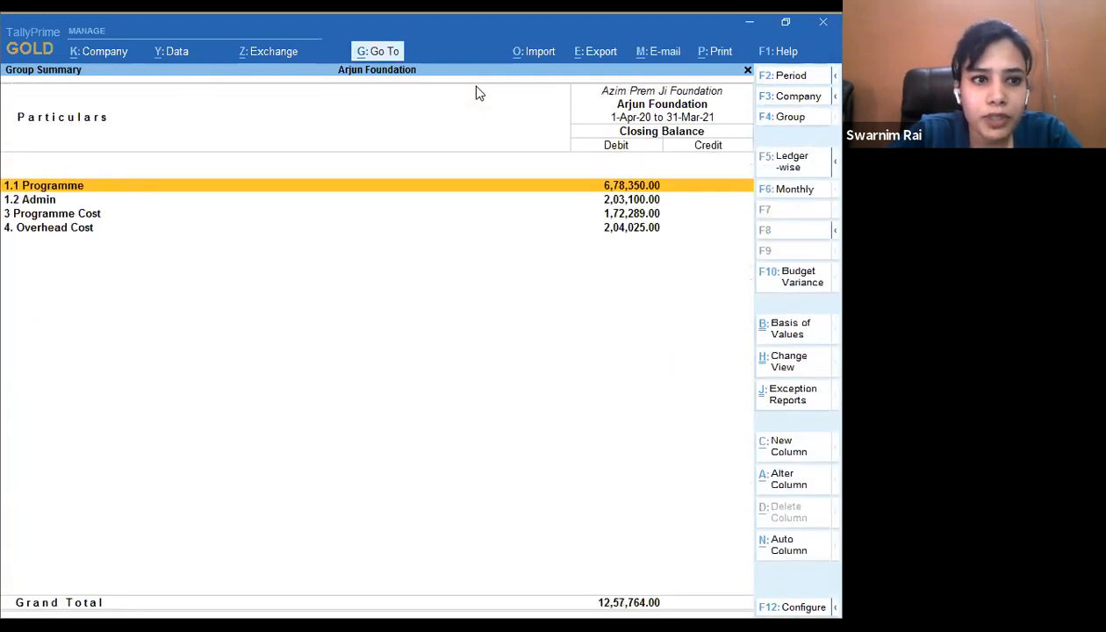
pyautogui.press('Escape')
pyautogui.press('Escape')
pyautogui.press('Up')
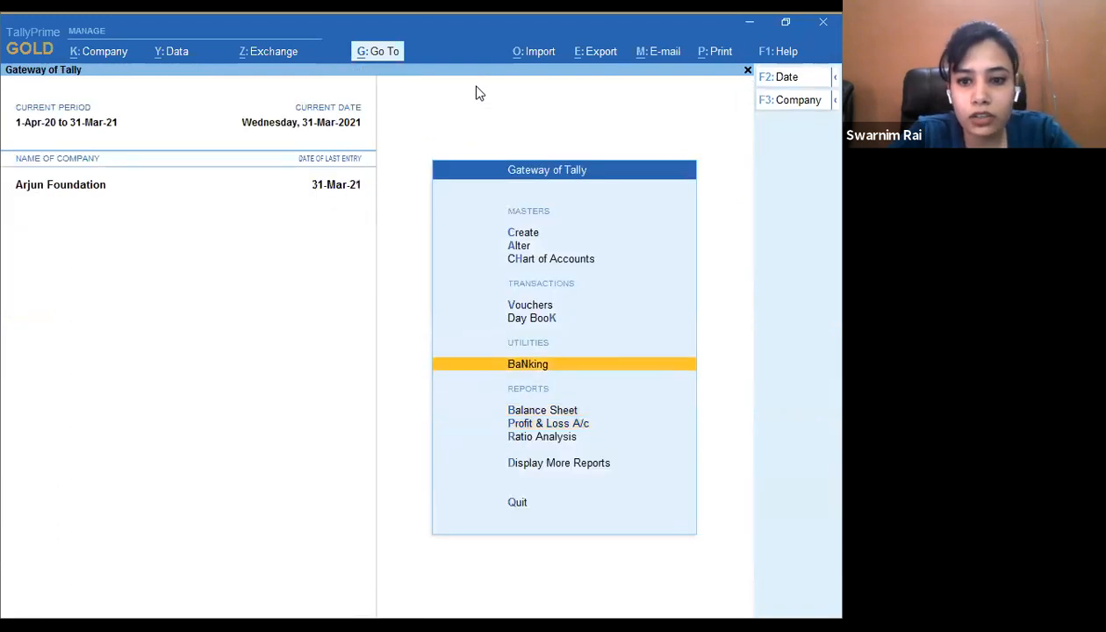
# - Open the Cost Centres reports under Statements of Accounts in Display More Reports
pyautogui.press('Down')
pyautogui.press('Down')
pyautogui.press('Down')
pyautogui.press('Down')
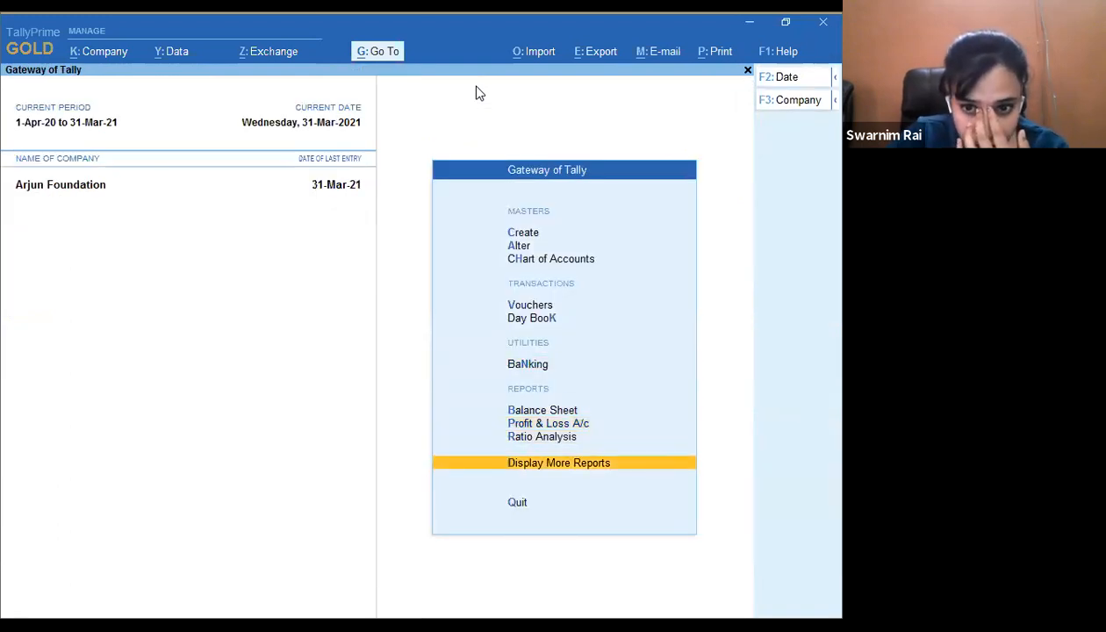
pyautogui.press('Return')
pyautogui.press('Down')
pyautogui.press('Down')
pyautogui.press('Down')
pyautogui.press('Down')
pyautogui.press('Down')
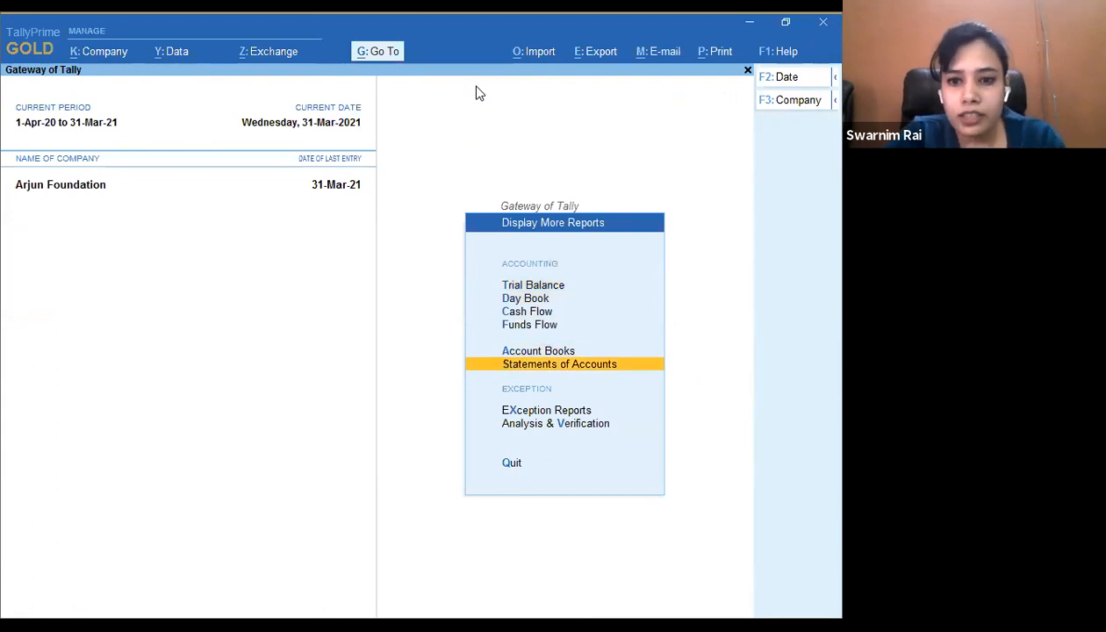
pyautogui.press('Return')
pyautogui.press('Down')
pyautogui.press('Return')
# - Open the Ledger Break-up report for the 1.1.1 Project Coordinator ledger
pyautogui.press('Down')
pyautogui.press('Down')
pyautogui.press('Down')
pyautogui.press('Up')
pyautogui.press('Return')
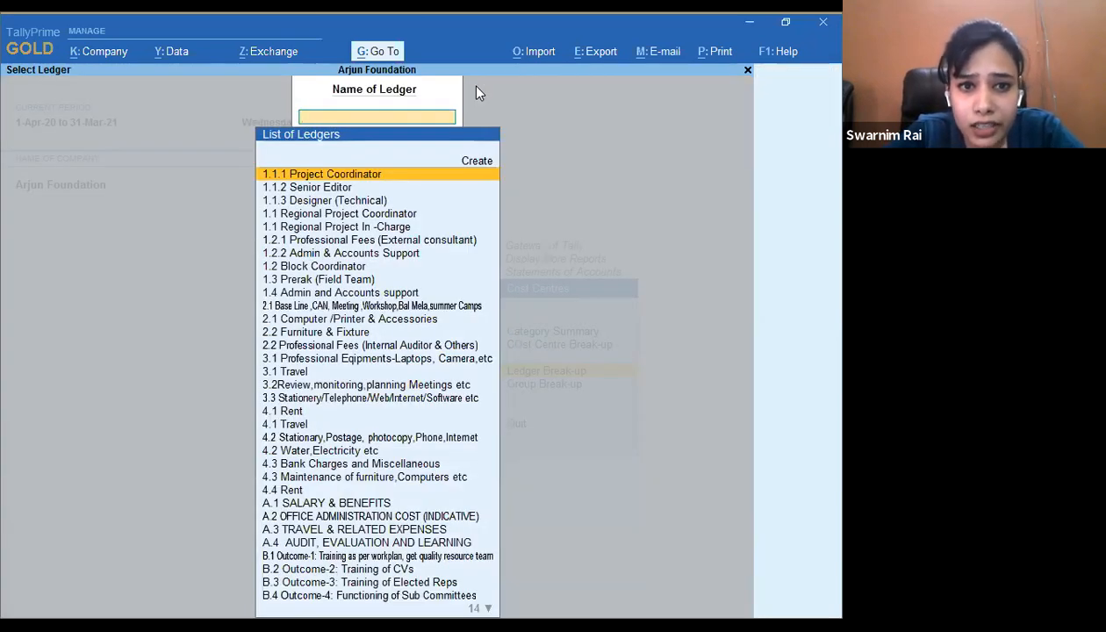
pyautogui.press('Return')
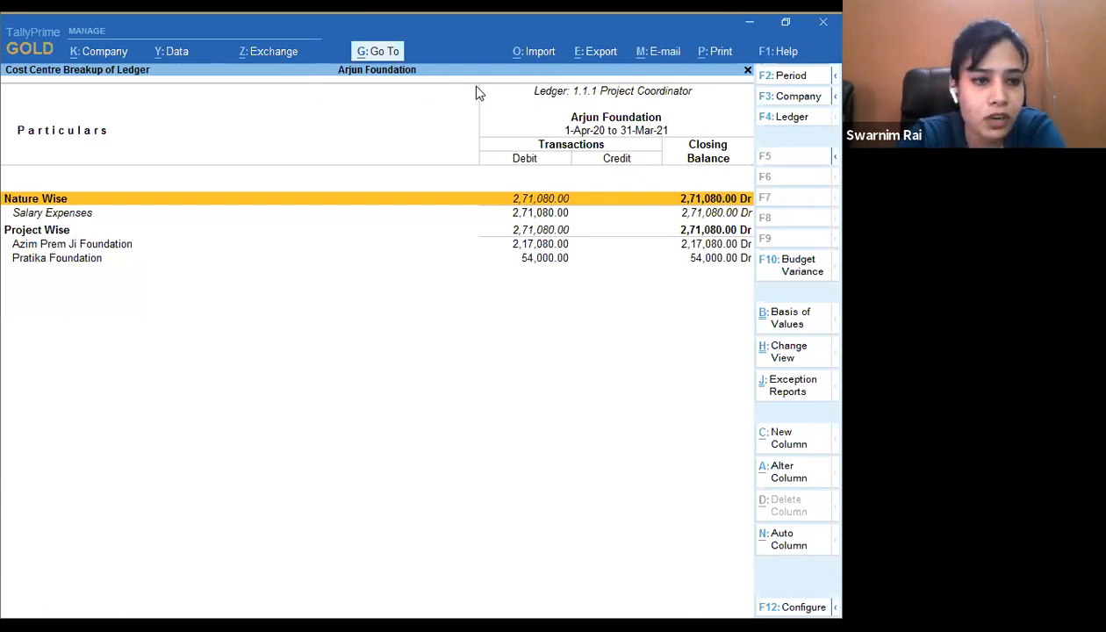
# - Examine the Nature Wise and Project Wise break-up, view the Azim Prem Ji Foundation cost centre summary and return to the break-up
pyautogui.press('Down')
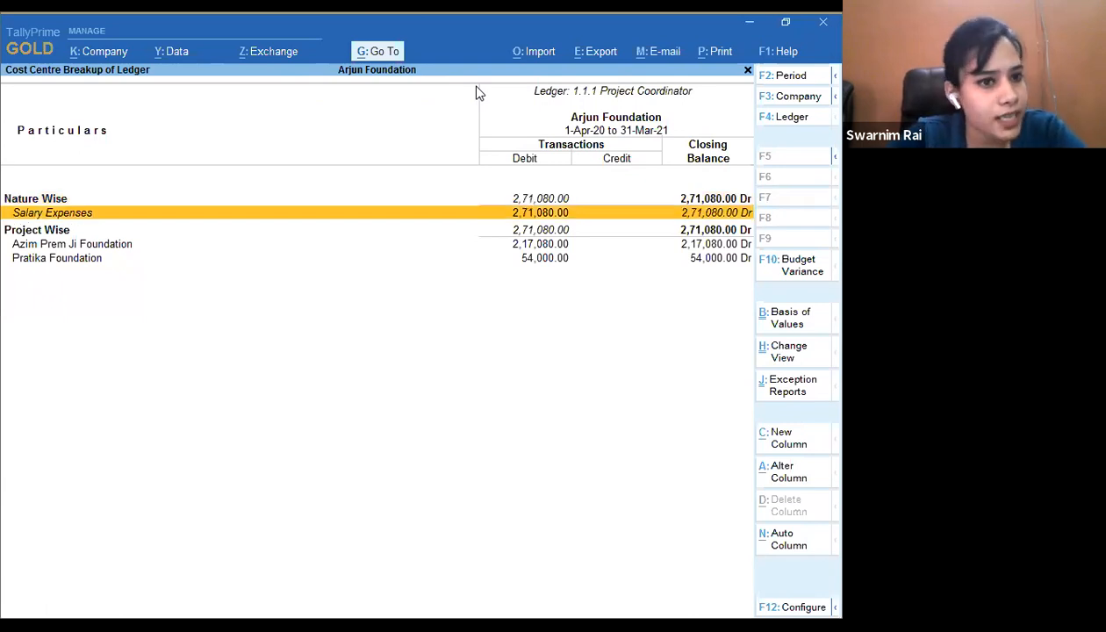
pyautogui.press('Down')
pyautogui.press('Down')
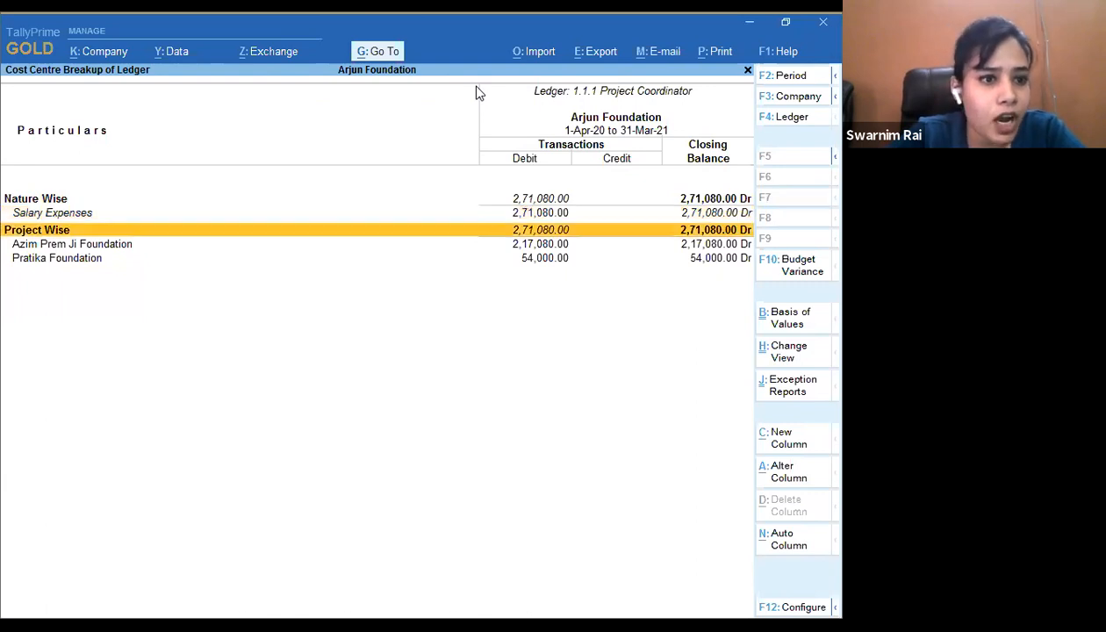
pyautogui.press('Down')
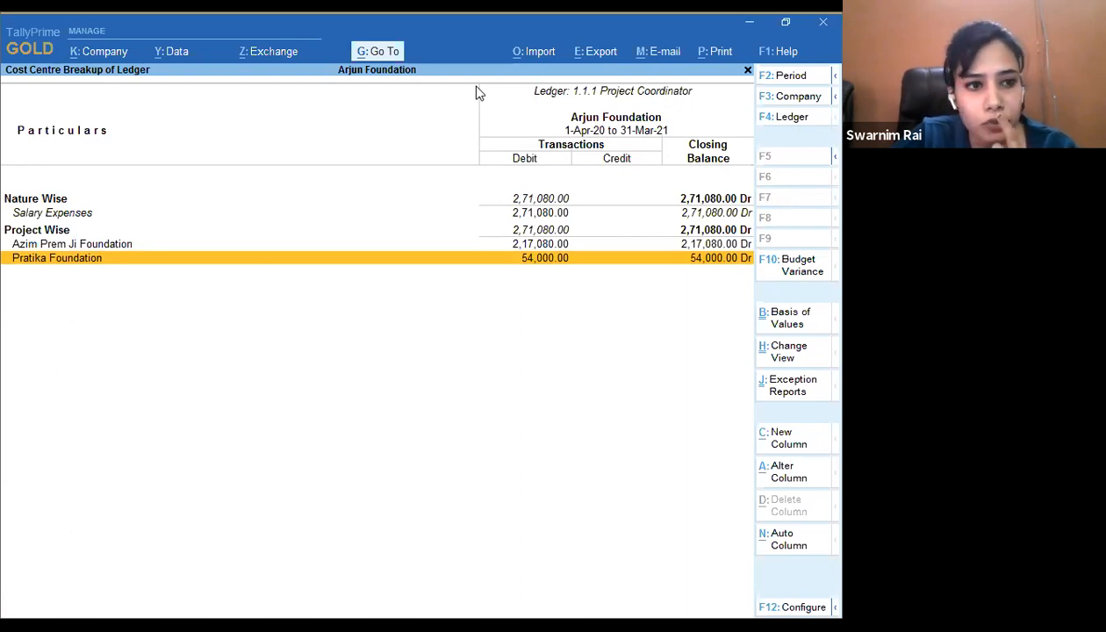
pyautogui.press('Up')
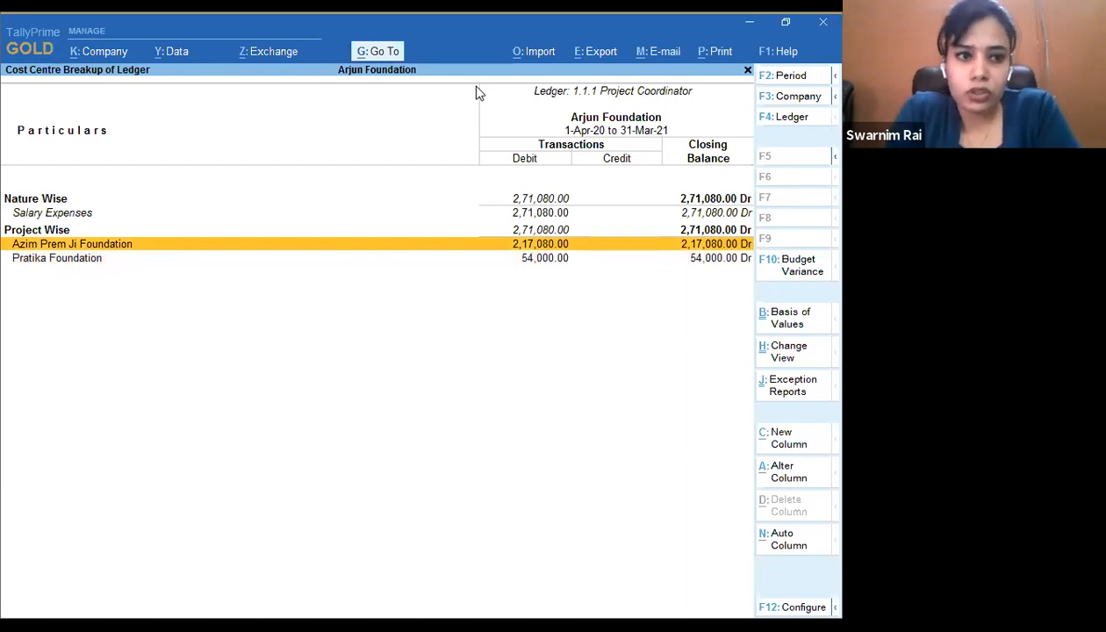
pyautogui.press('Return')
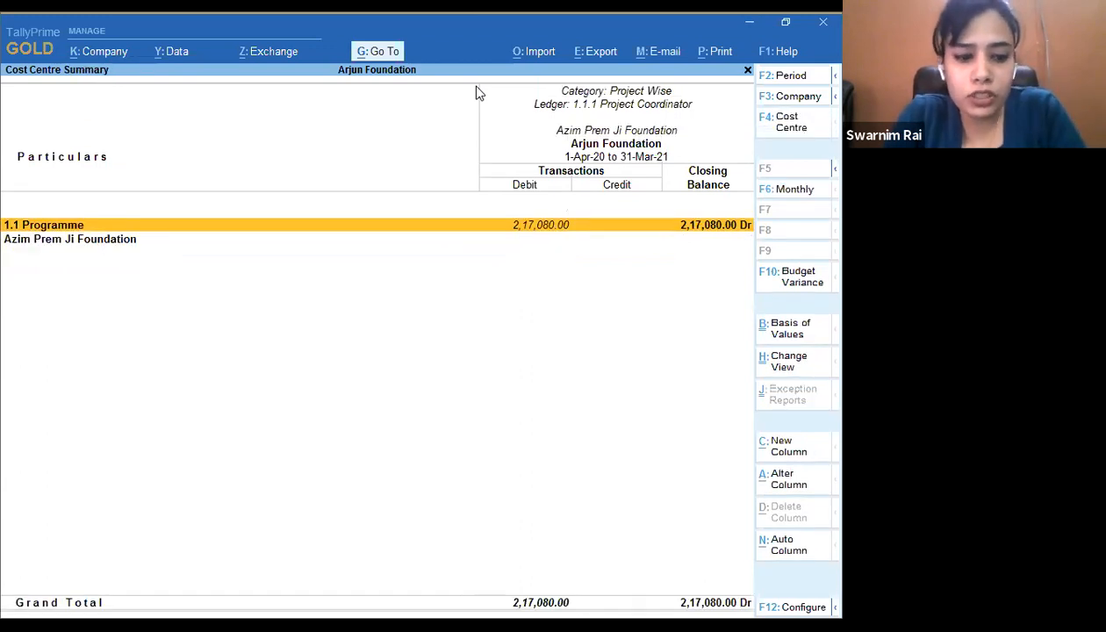
pyautogui.press('Escape')
# - Drill down from Pratika Foundation through Educate Society and ES 1 Person Power to the ES 1.1 Regional Project In -Charge monthly summary
pyautogui.press('Down')
pyautogui.press('Return')
pyautogui.press('Return')
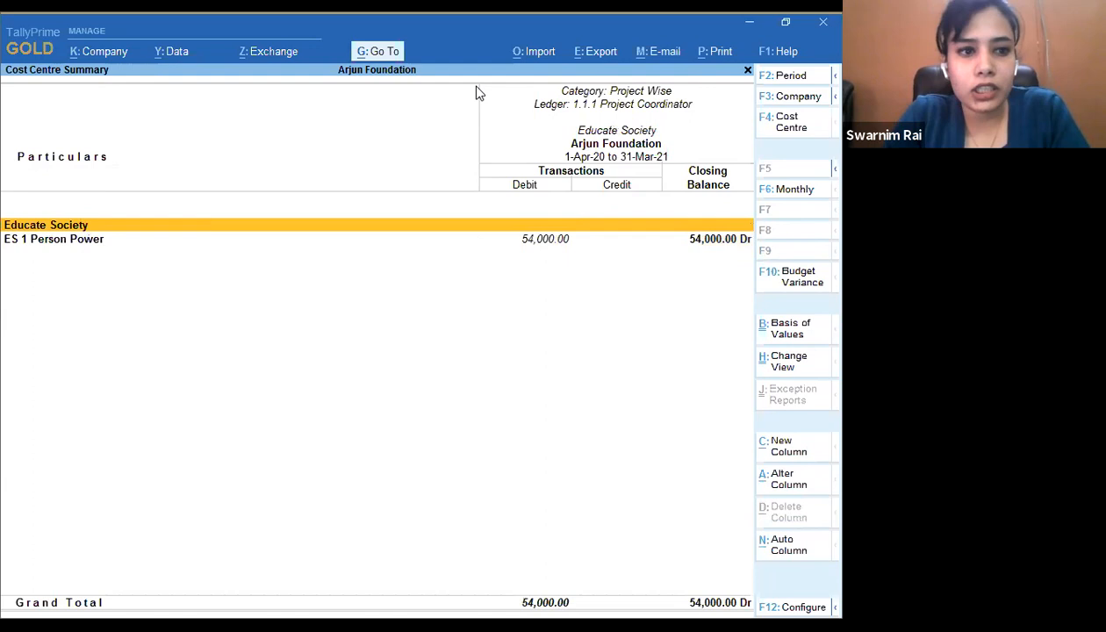
pyautogui.press('Return')
pyautogui.press('Down')
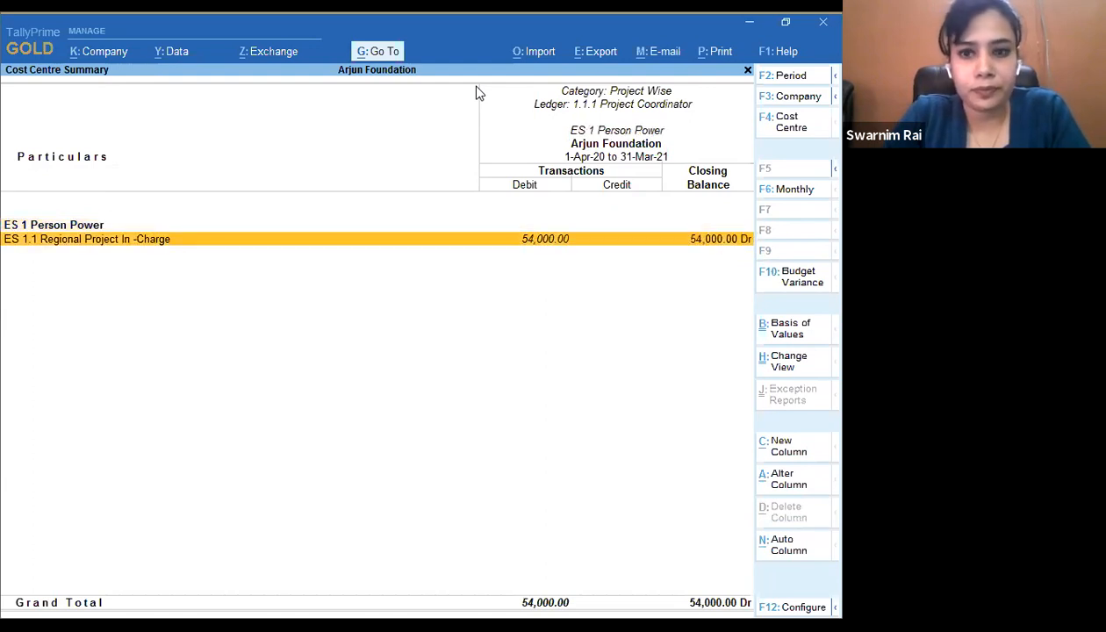
pyautogui.press('Return')
# - Open the April cost centre vouchers of ES 1.1 Regional Project In -Charge
pyautogui.press('Up')
pyautogui.press('Up')
pyautogui.press('Up')
pyautogui.press('Up')
pyautogui.press('Up')
pyautogui.press('Up')
pyautogui.press('Up')
pyautogui.press('Up')
pyautogui.press('Up')
pyautogui.press('Up')
pyautogui.press('Up')
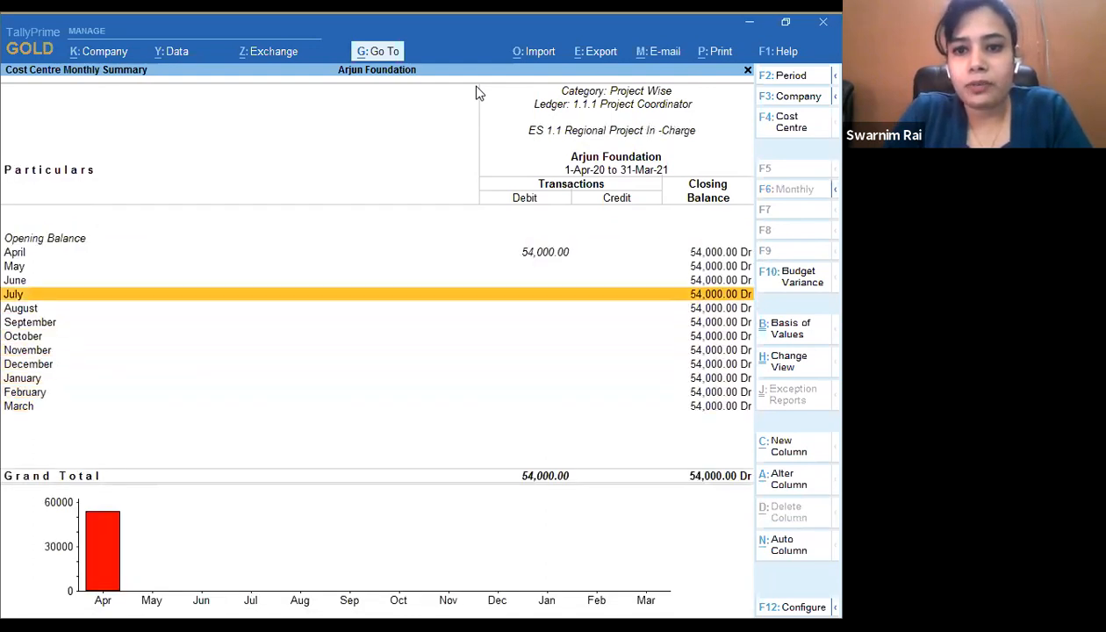
pyautogui.press('Return')
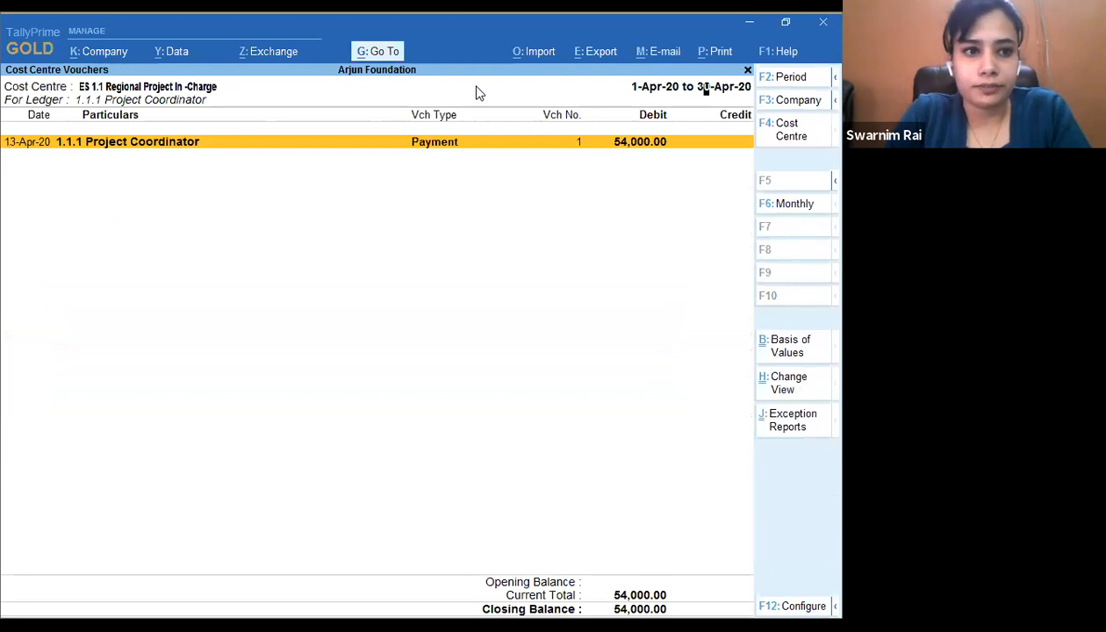
# - Open payment voucher no. 1, set its Project Wise cost centre to 1.1.1 Project Coordinator and save it
pyautogui.press('Return')
pyautogui.press('Return')
pyautogui.press('Return')
pyautogui.press('Return')
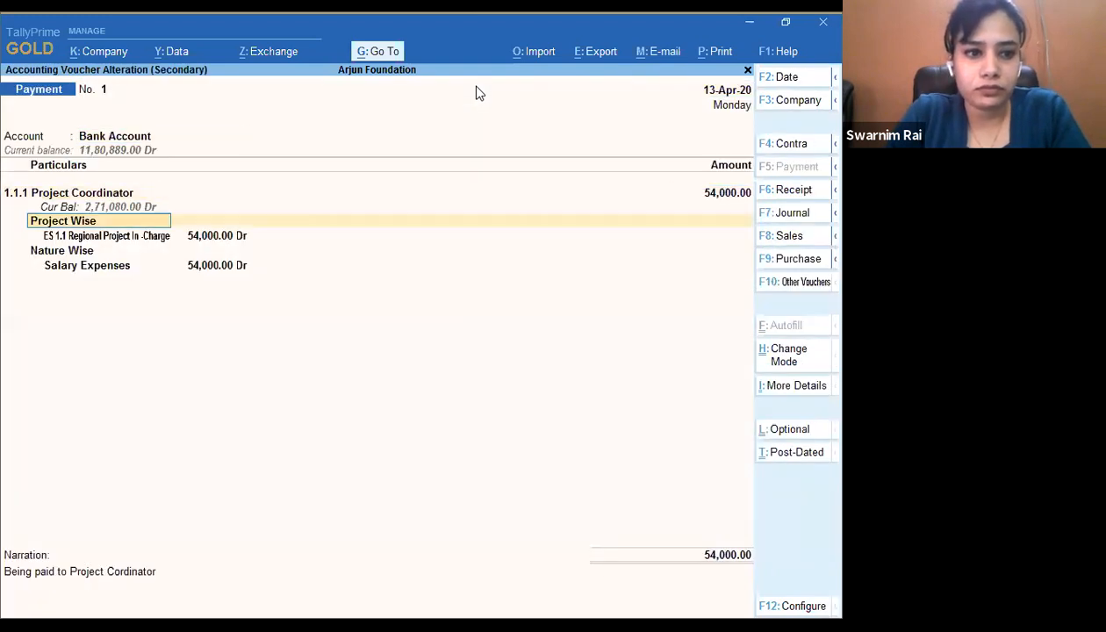
pyautogui.write('1.')
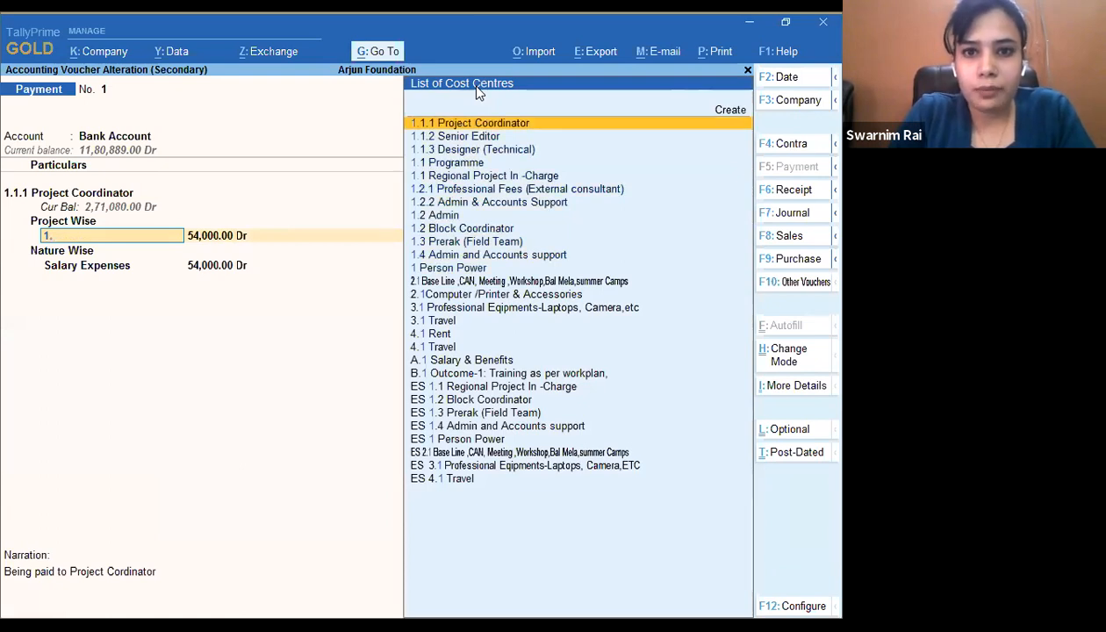
pyautogui.press('Return')
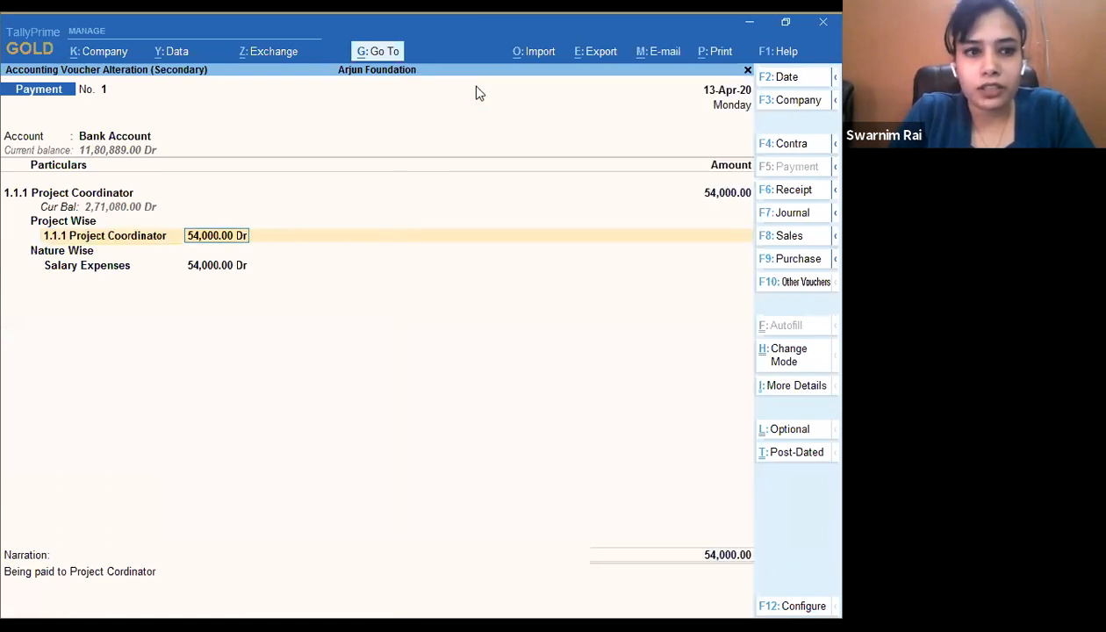
pyautogui.press('ctrl')
pyautogui.hotkey('ctrl', 'a')
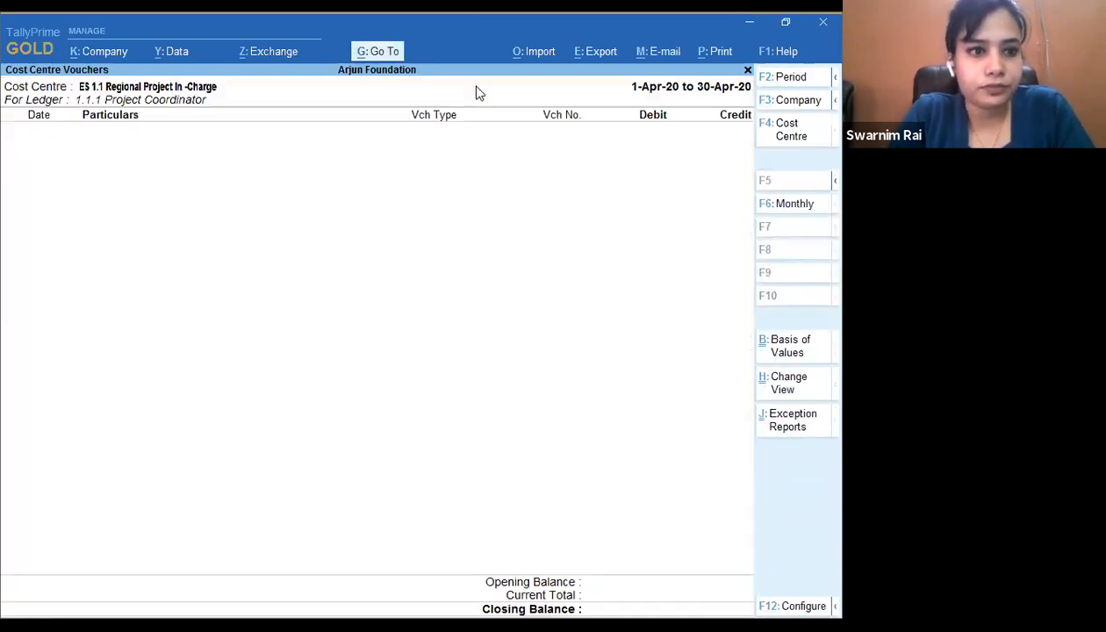
# - Back out of the cost centre vouchers and summaries to the 1.1.1 Project Coordinator ledger's cost centre break-up
pyautogui.press('Escape')
pyautogui.press('Escape')
pyautogui.press('Escape')
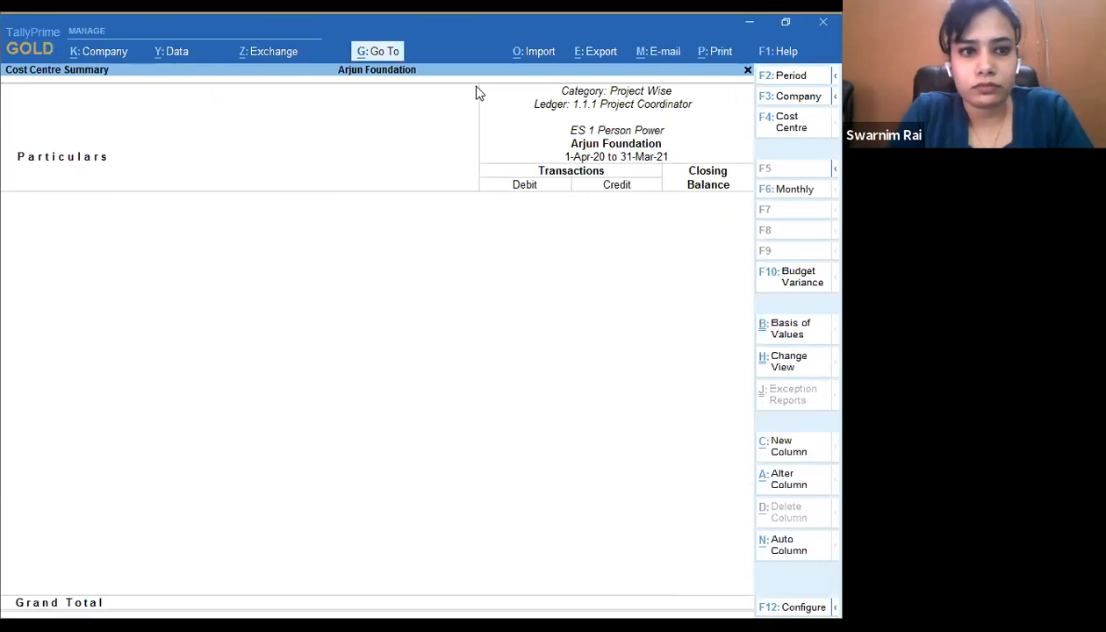
pyautogui.press('Escape')
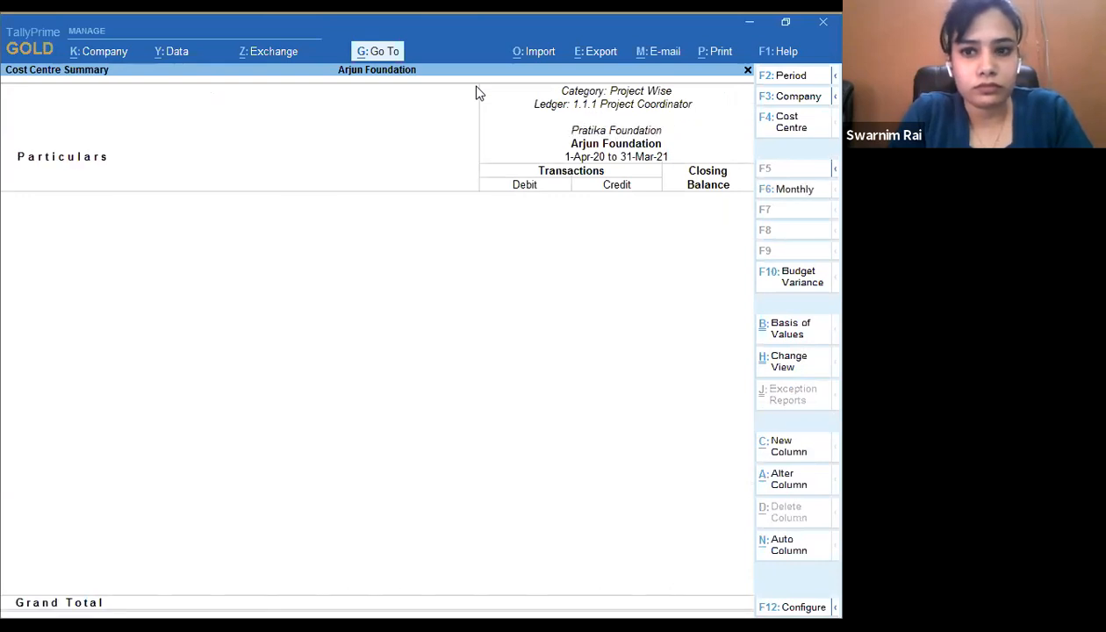
pyautogui.press('Escape')
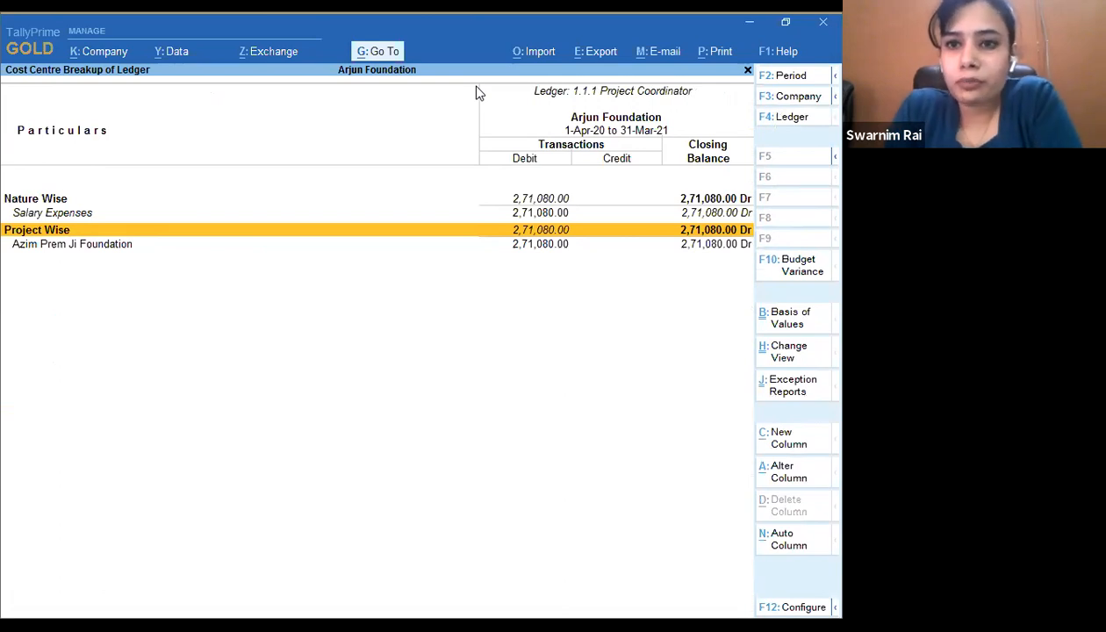
# - Review the ledger's Project Wise and Nature Wise allocations and return to the ledger selection list
pyautogui.press('Down')
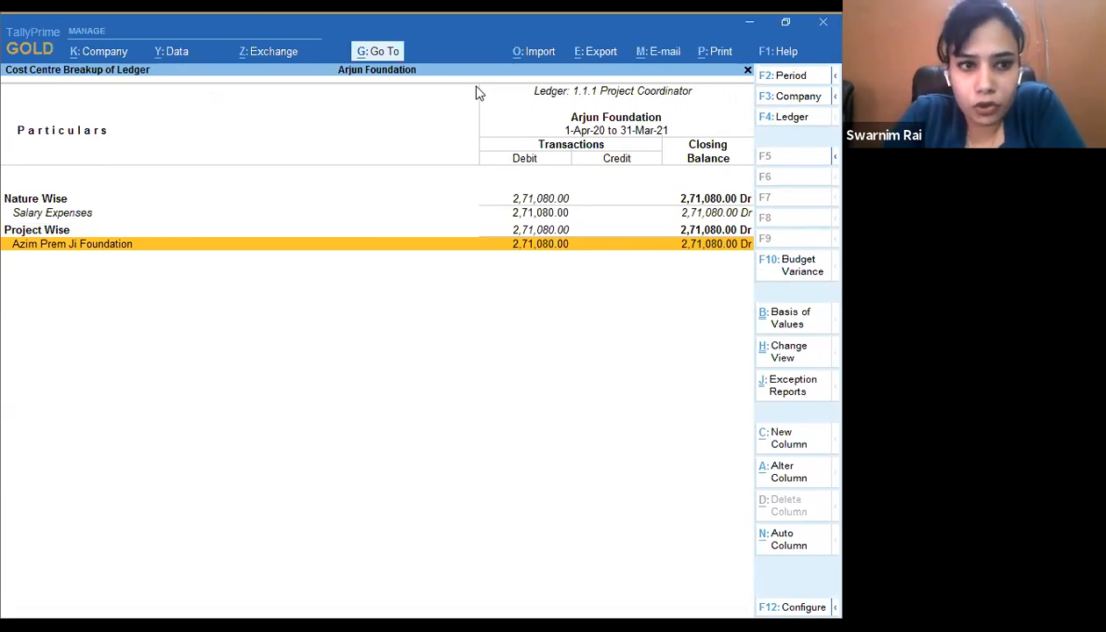
pyautogui.press('Up')
pyautogui.press('Up')
pyautogui.press('Up')
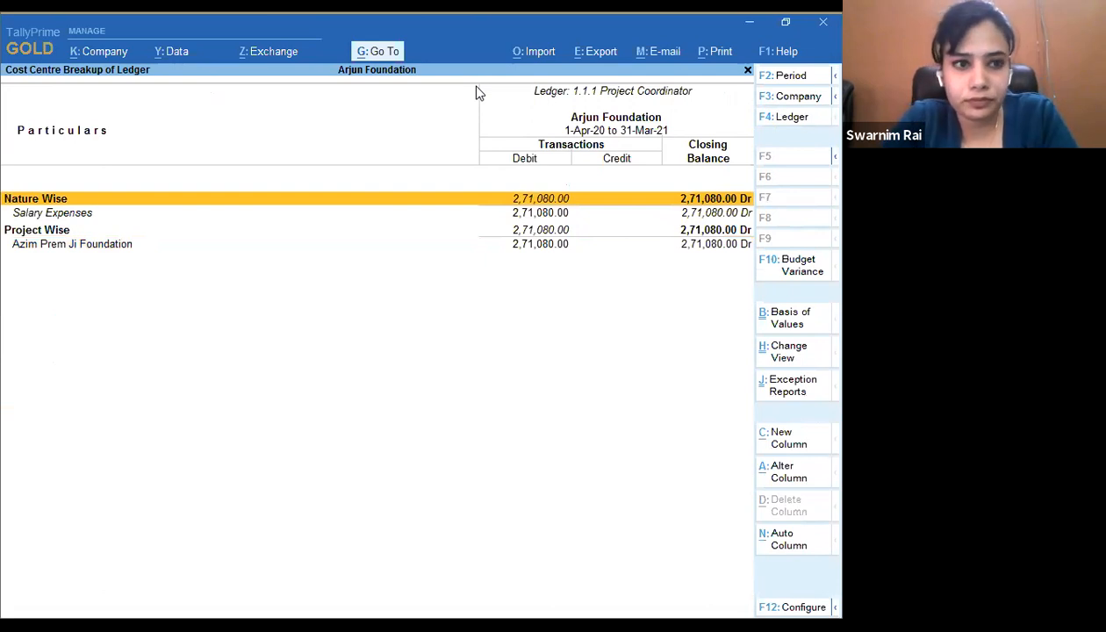
pyautogui.press('F4')
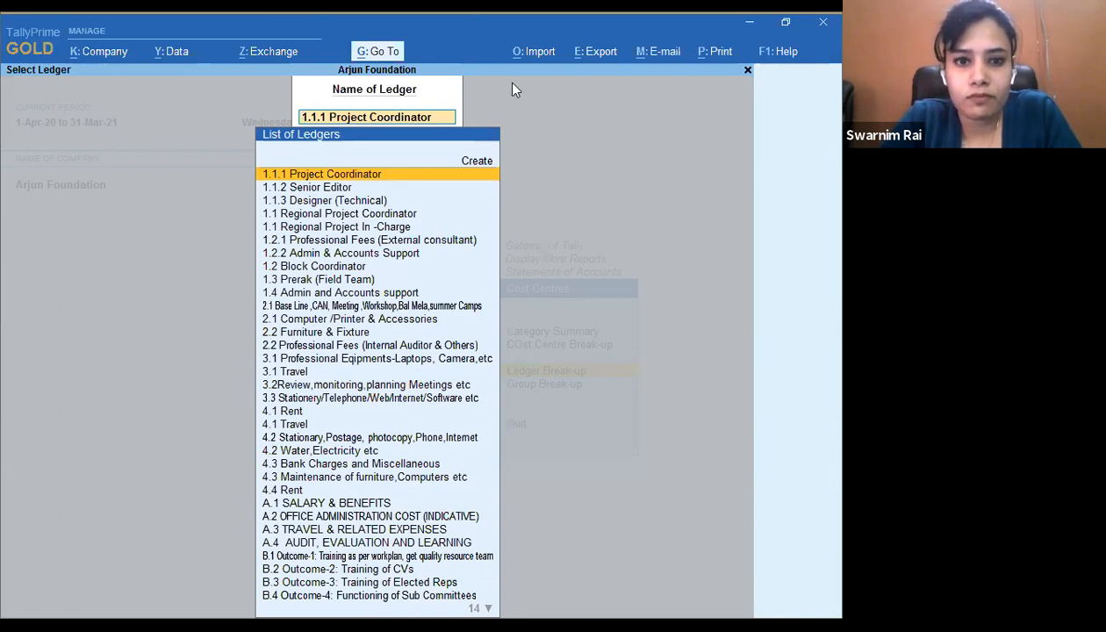
pyautogui.press('Return')
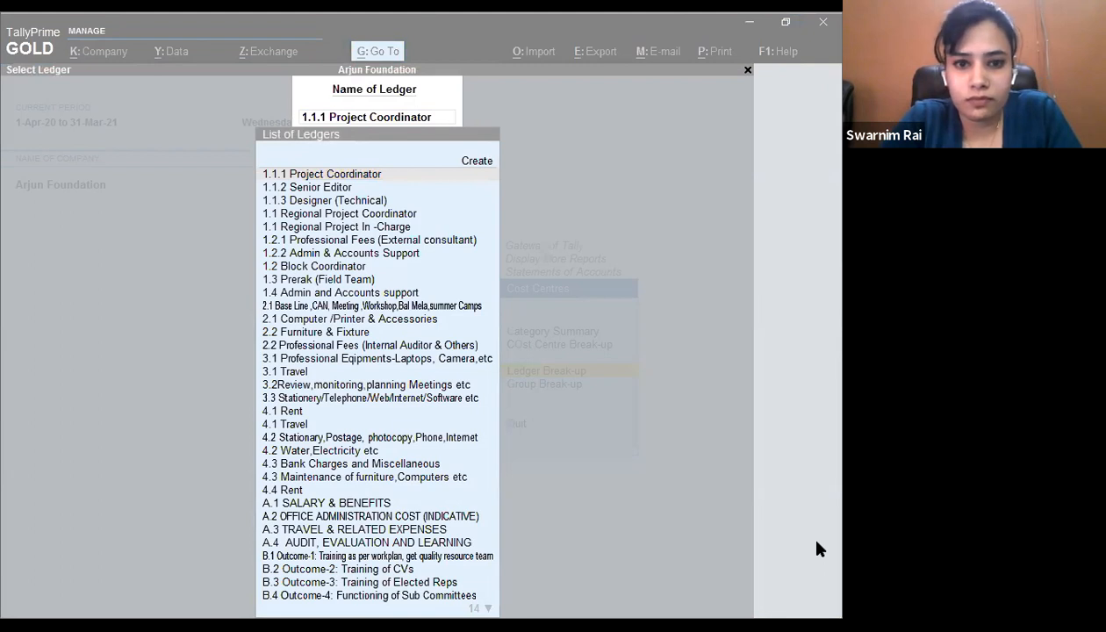
# - Switch to the slideshow and advance to the Ratio Analysis slide
pyautogui.hotkey('alt', 'Tab')
pyautogui.press('Right')
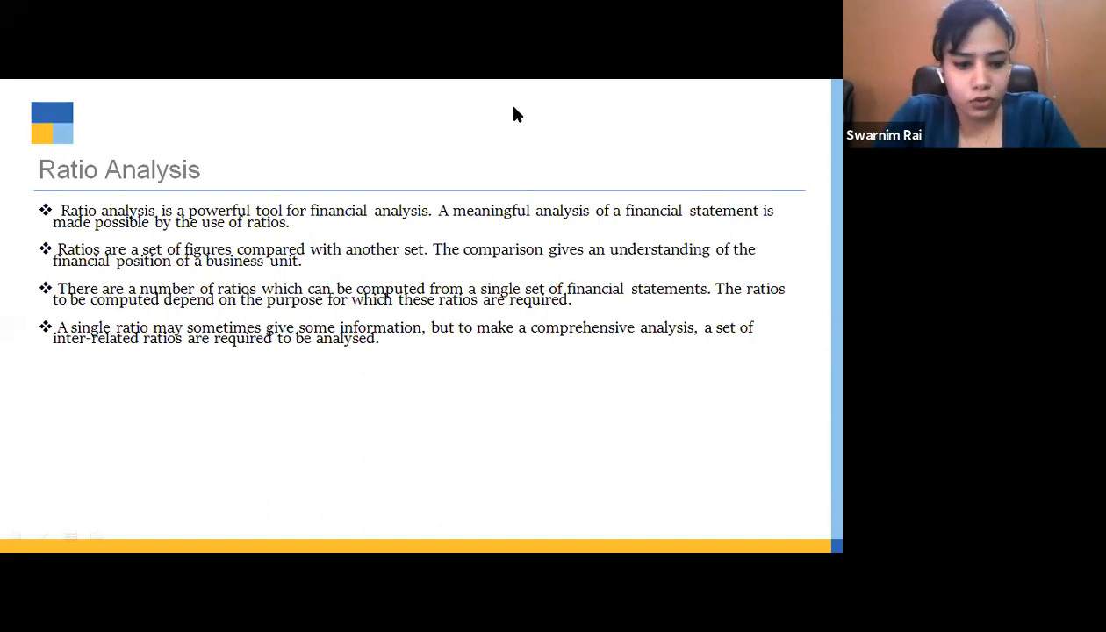
# - Return to TallyPrime, back out of the ledger selection to the Gateway of Tally and open the Ratio Analysis report
pyautogui.hotkey('alt', 'Tab')
pyautogui.press('Escape')
pyautogui.press('Escape')
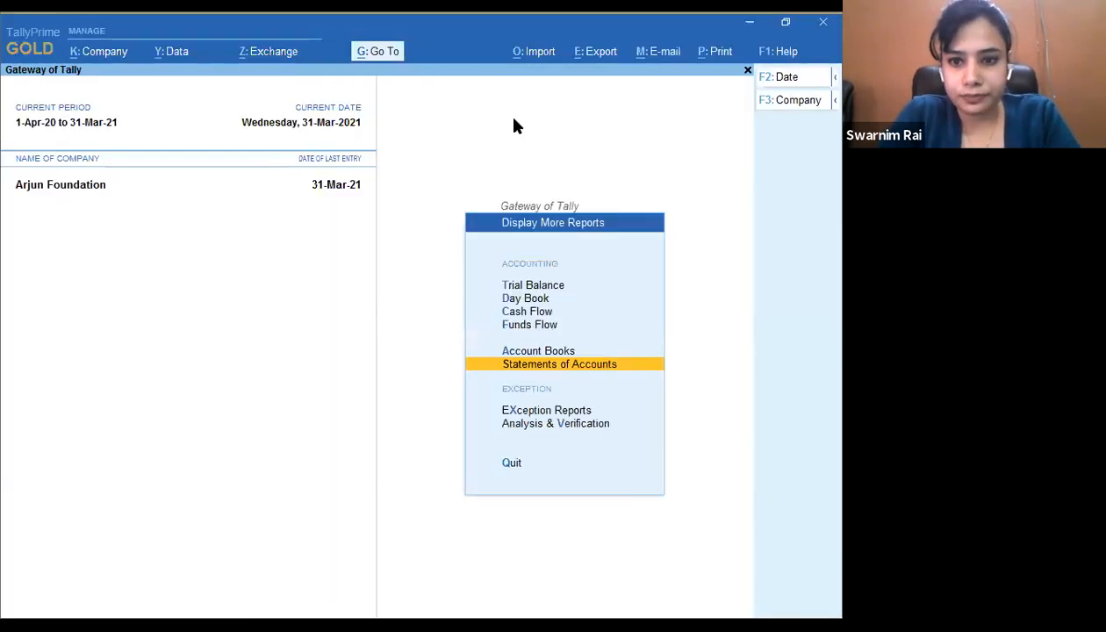
pyautogui.press('Escape')
pyautogui.press('Up')
pyautogui.press('Up')
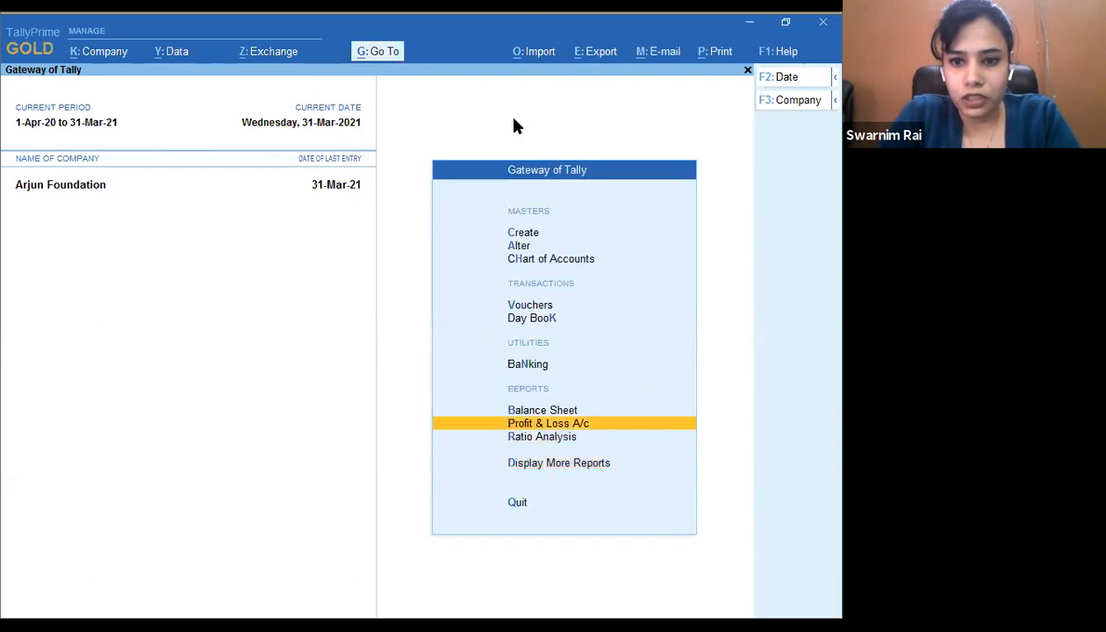
pyautogui.press('Down')
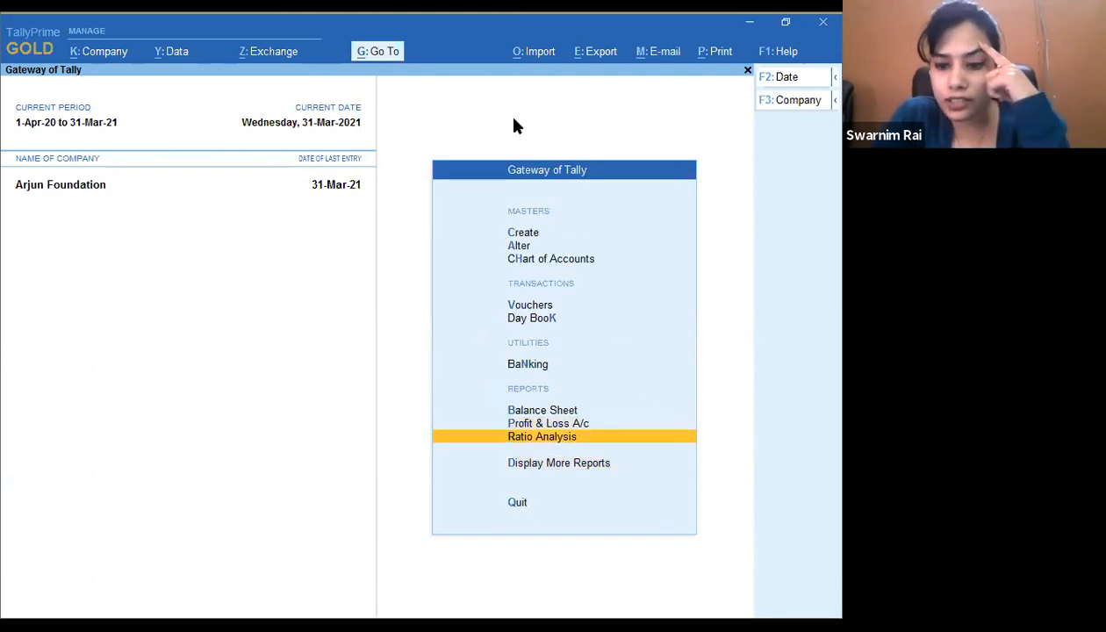
pyautogui.press('Return')
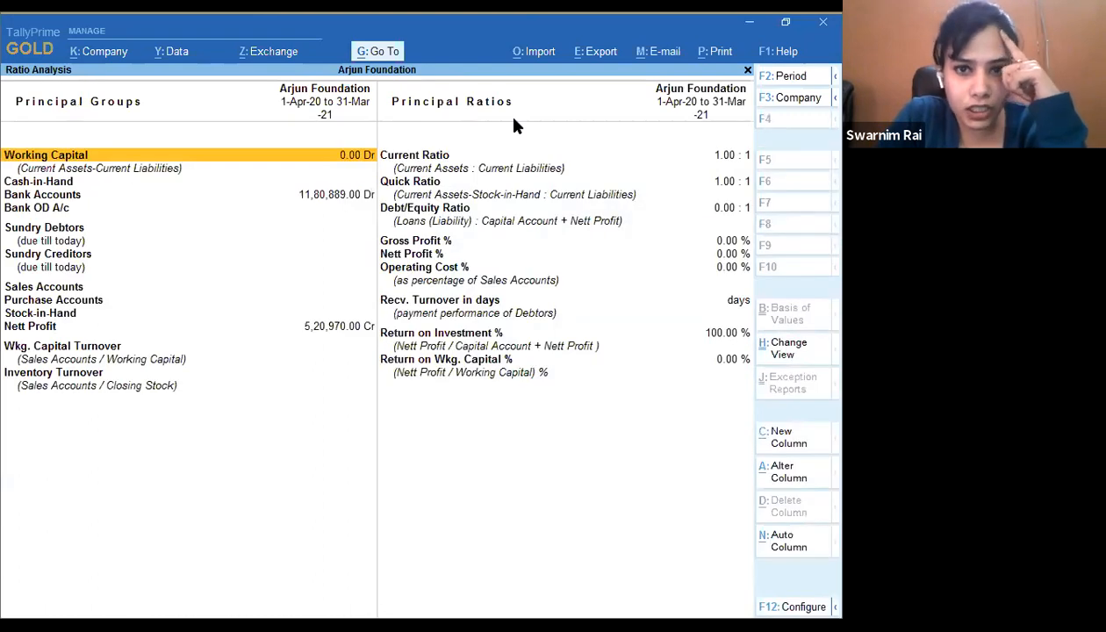
# - Examine the principal groups and principal ratios in the Ratio Analysis report and close it
pyautogui.press('Down')
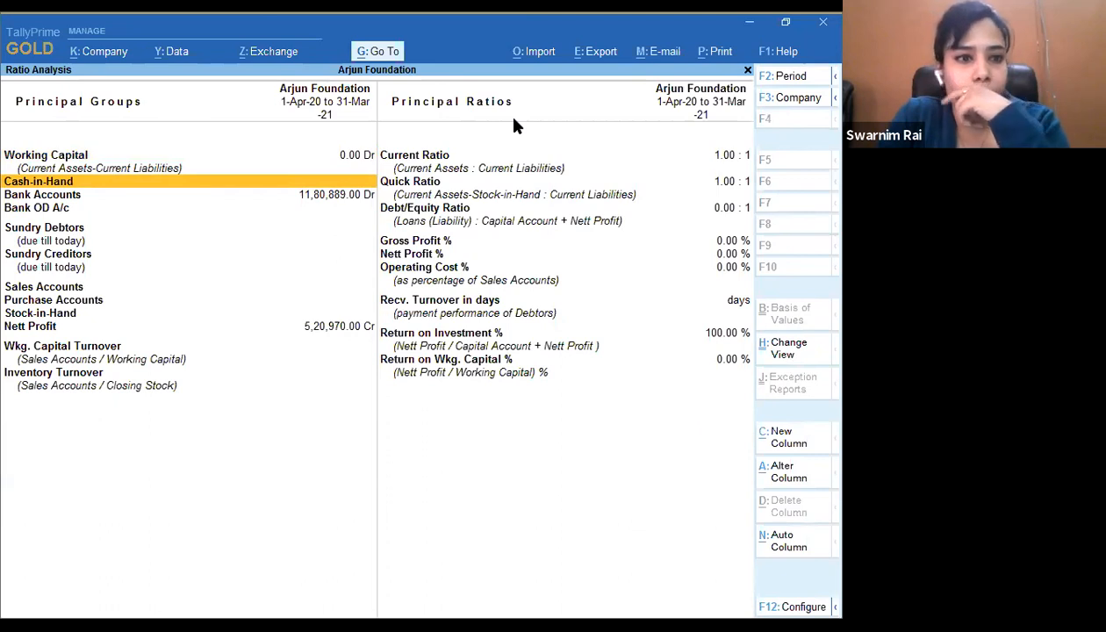
pyautogui.press('Down')
pyautogui.press('Down')
pyautogui.press('Down')
pyautogui.press('Down')
pyautogui.press('Right')
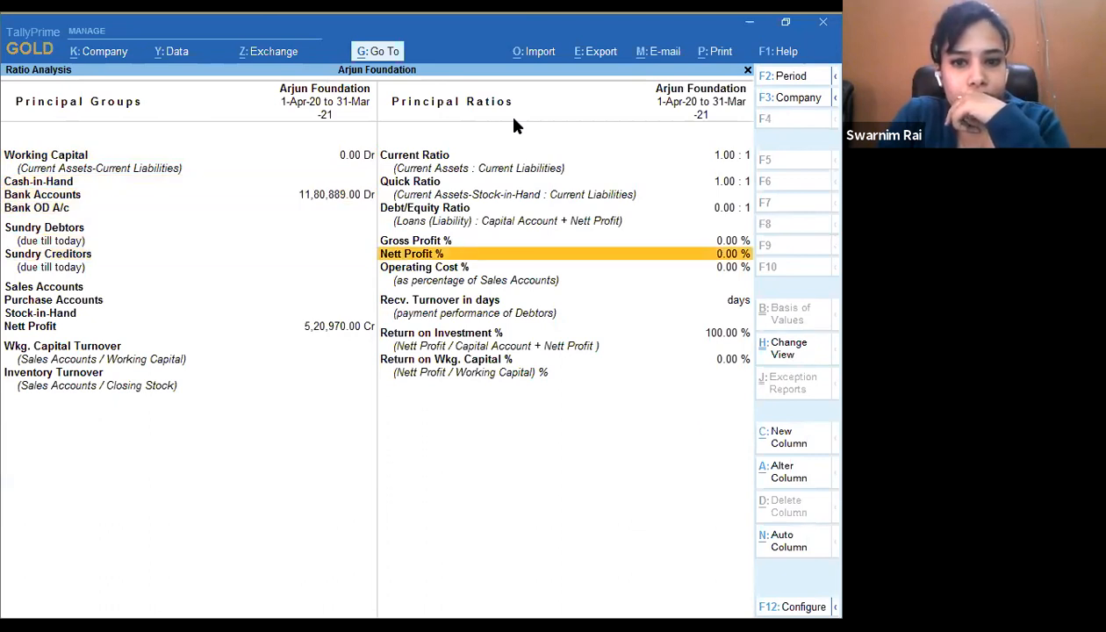
pyautogui.press('Down')
pyautogui.press('Down')
pyautogui.press('Down')
pyautogui.press('Up')
pyautogui.press('Up')
pyautogui.press('Up')
pyautogui.press('Up')
pyautogui.press('Up')
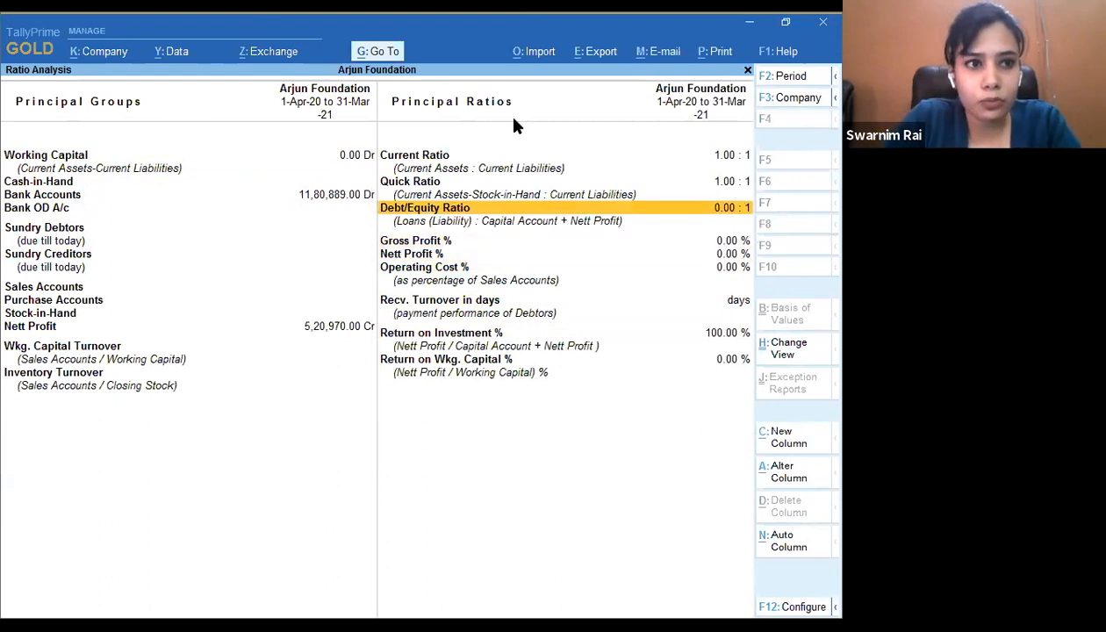
pyautogui.press('Escape')
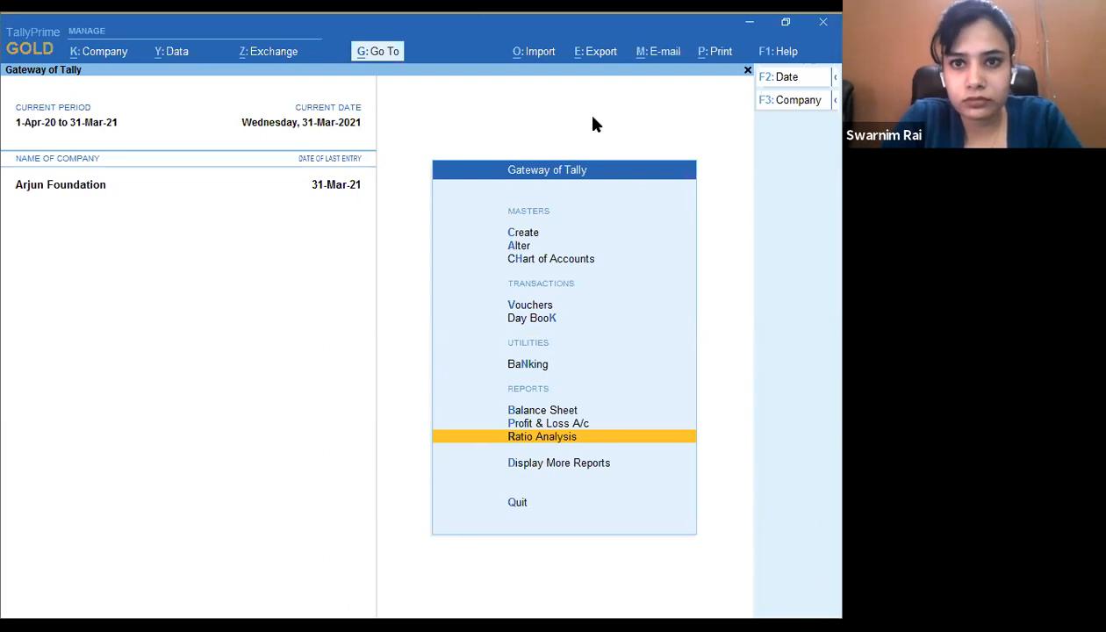
# - Switch to the slideshow and advance past the Ratio Analysis screen and Statistics slides to the Budget Comparison slide
pyautogui.hotkey('alt', 'Tab')
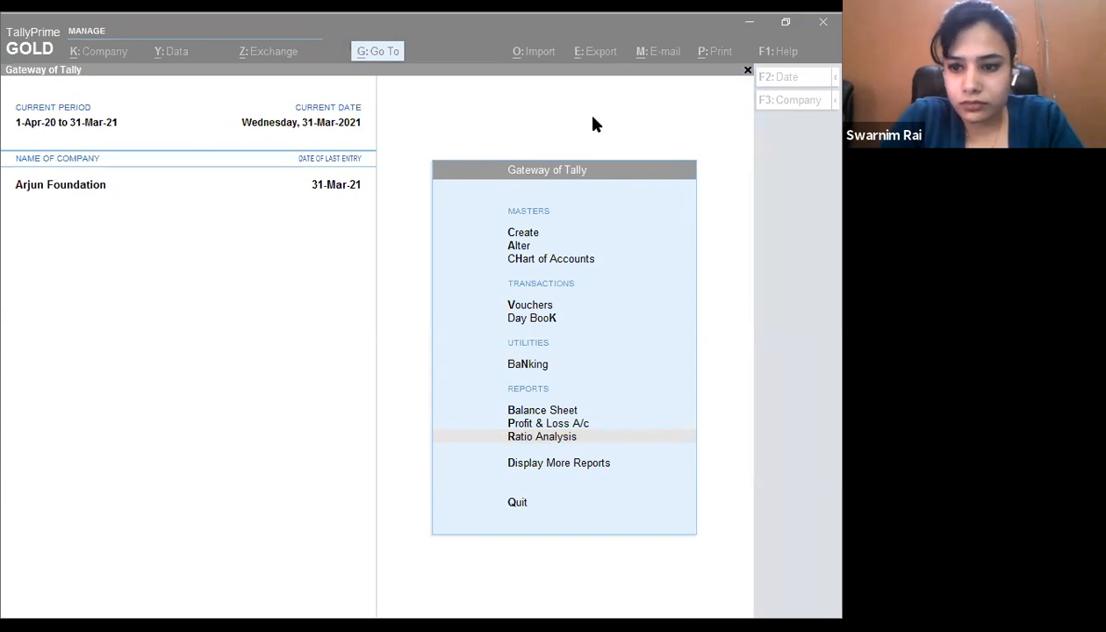
pyautogui.hotkey('alt', 'Tab')
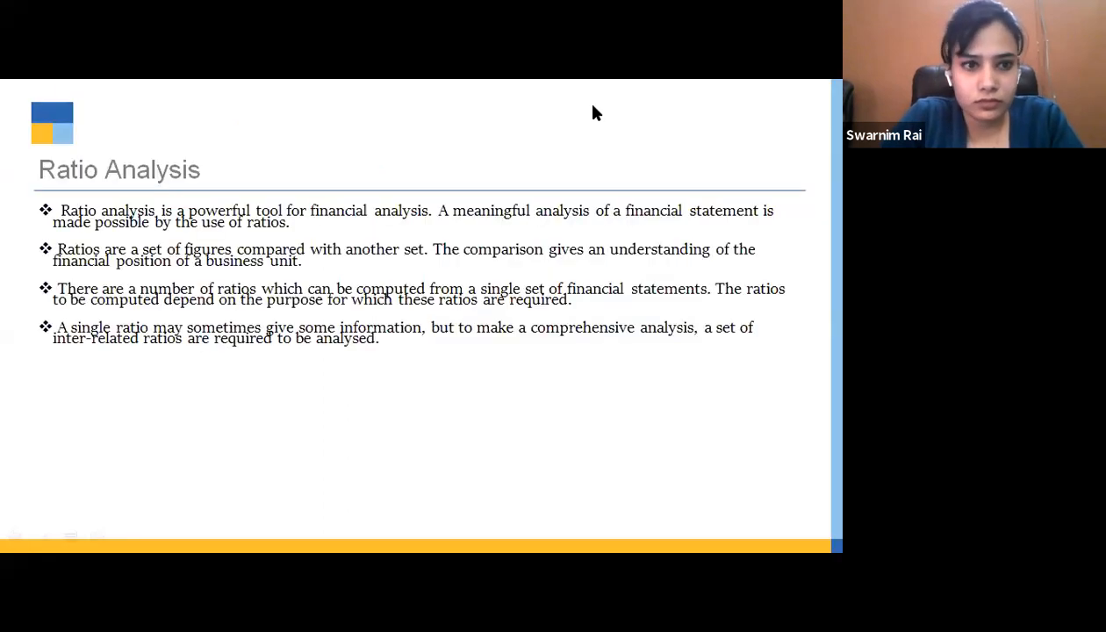
pyautogui.press('Right')
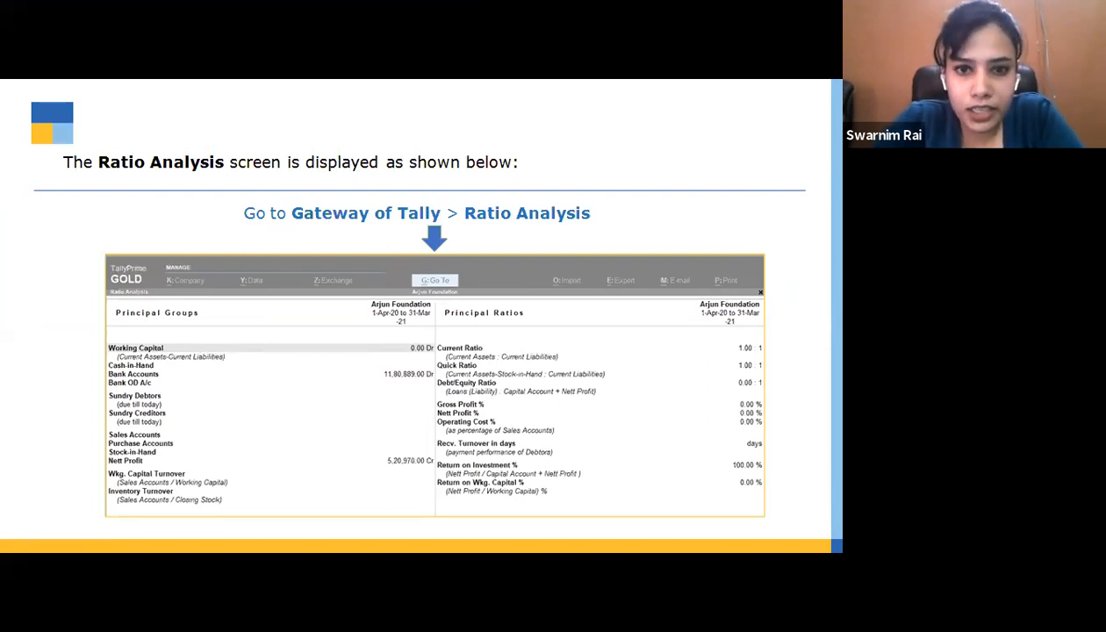
pyautogui.press('Right')
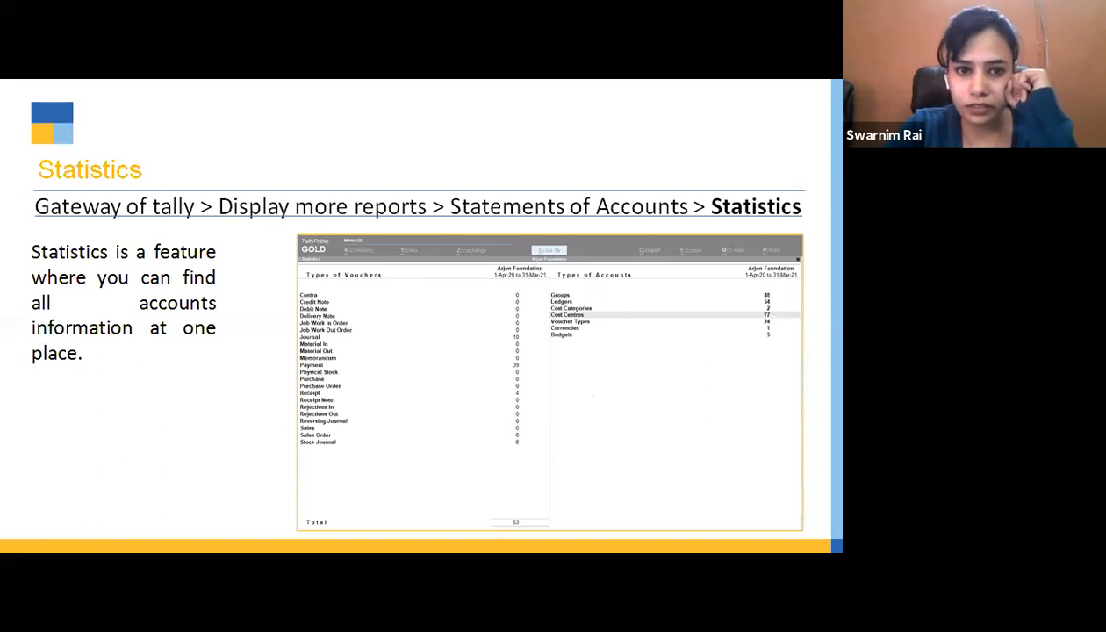
pyautogui.press('Right')
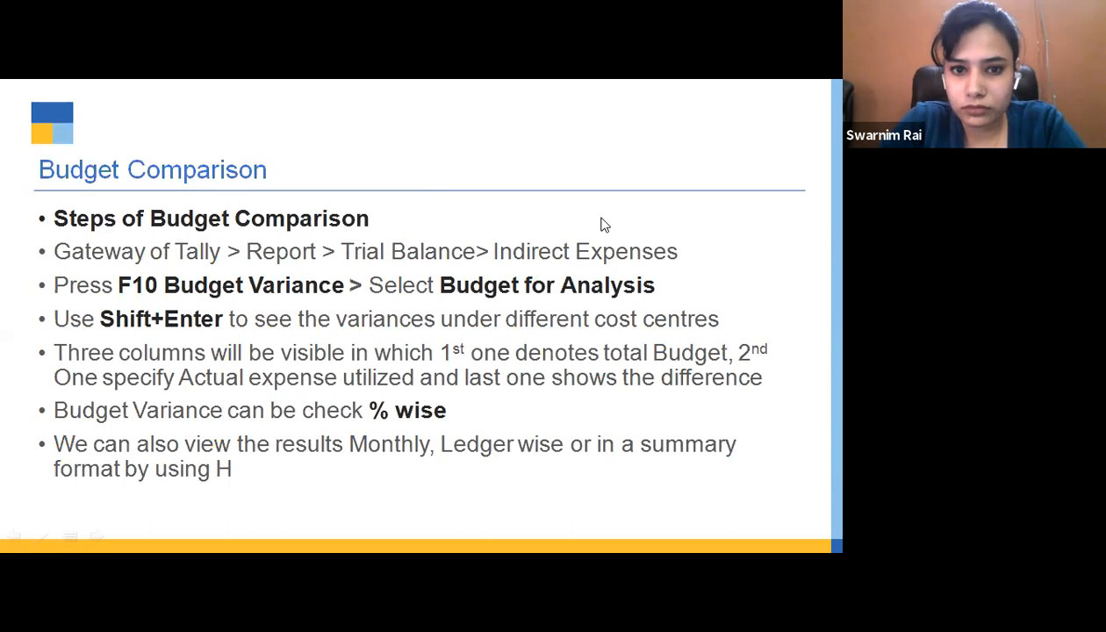
# - Return to TallyPrime and open the Trial Balance in detailed view
pyautogui.hotkey('alt', 'Tab')
pyautogui.press('Up')
pyautogui.press('Down')
pyautogui.press('Down')
pyautogui.press('Down')
pyautogui.press('Up')
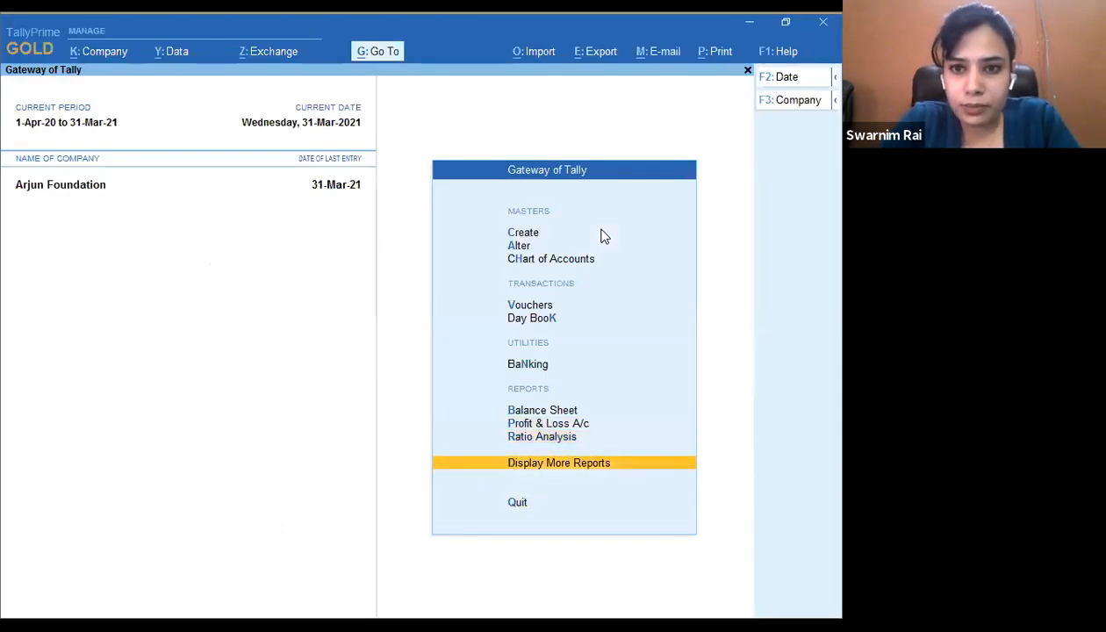
pyautogui.press('Return')
pyautogui.press('Return')
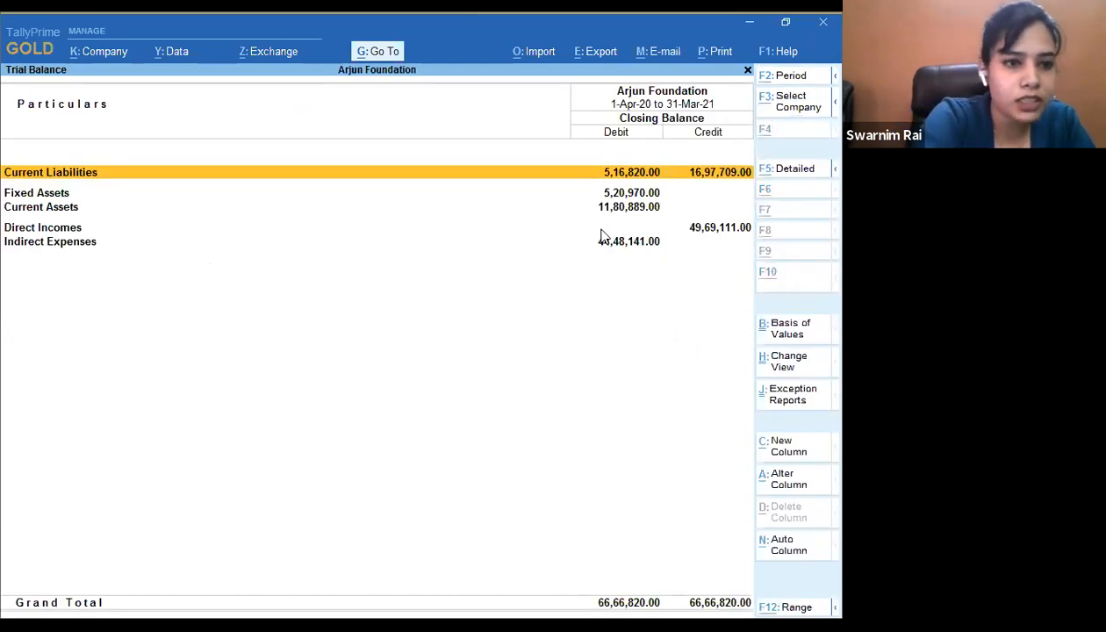
pyautogui.hotkey('alt', 'F5')
# - Run the budget variance analysis on the Trial Balance with the Azim Prem Ji Foundation budget
pyautogui.press('Down')
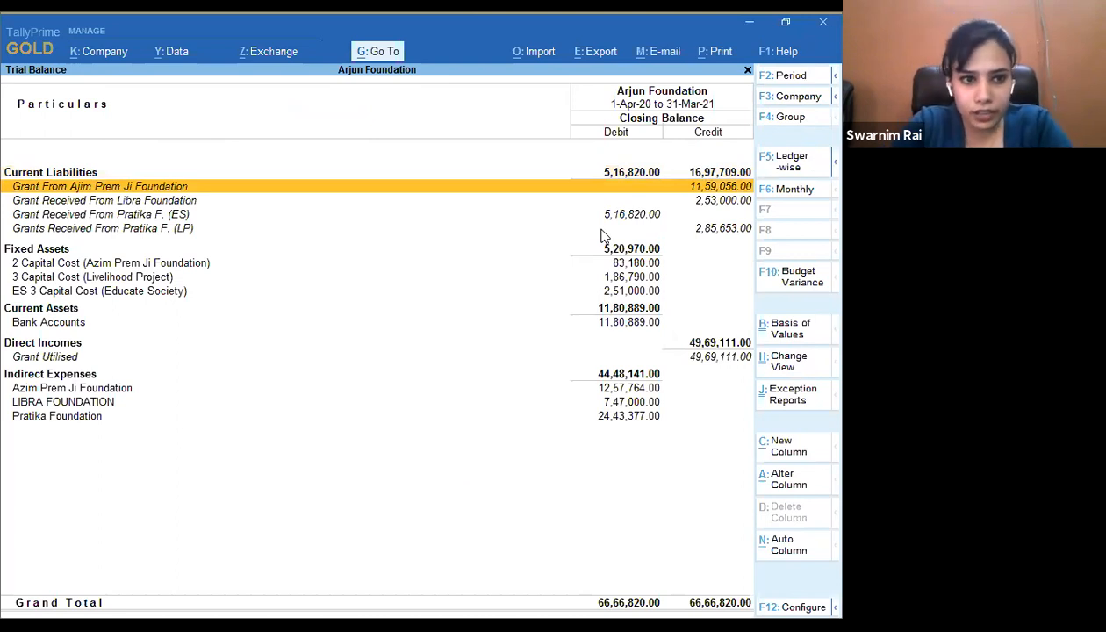
pyautogui.press('Down')
pyautogui.press('Down')
pyautogui.press('Down')
pyautogui.press('Down')
pyautogui.press('Down')
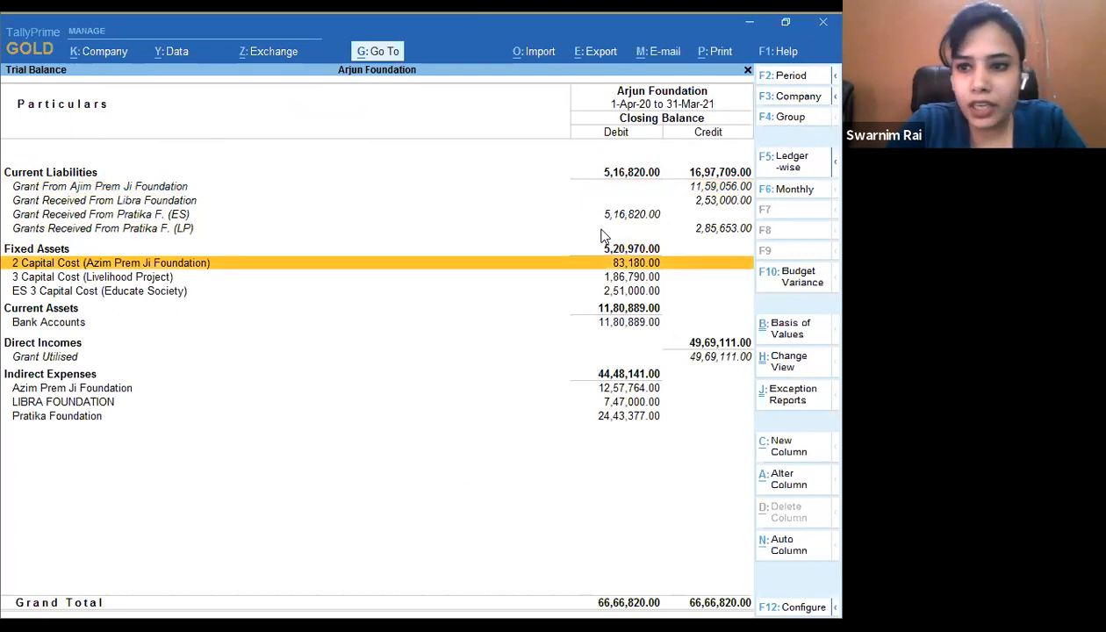
pyautogui.click(793, 281)
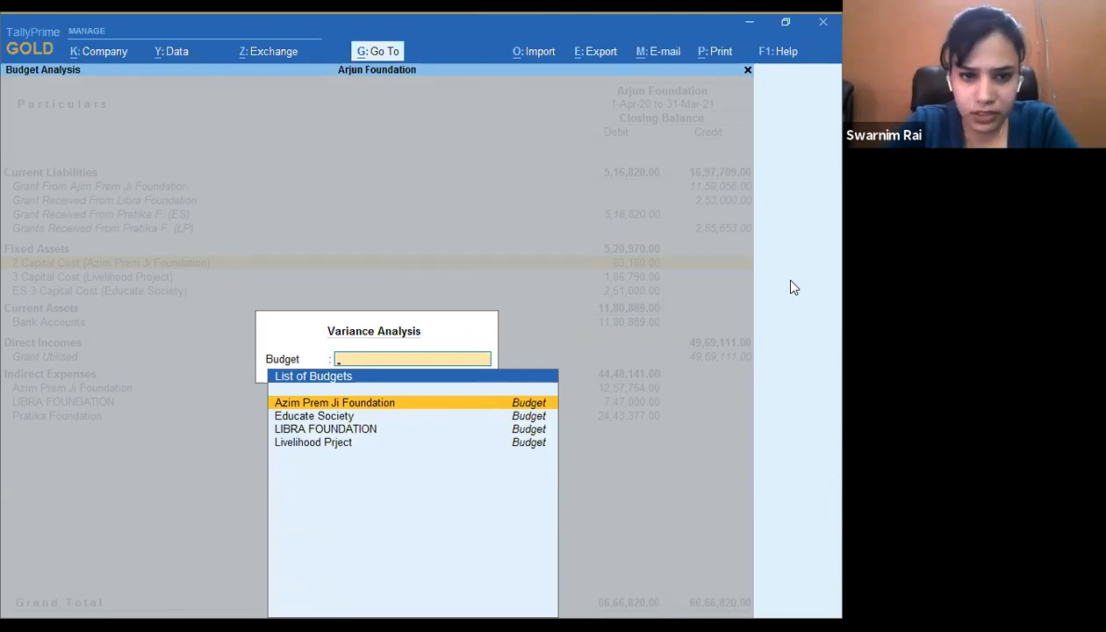
pyautogui.press('Return')
# - Compare budget and actual figures down the Trial Balance to the Azim Prem Ji Foundation group under Indirect Expenses
pyautogui.press('Down')
pyautogui.press('Down')
pyautogui.press('Down')
pyautogui.press('Down')
pyautogui.press('Down')
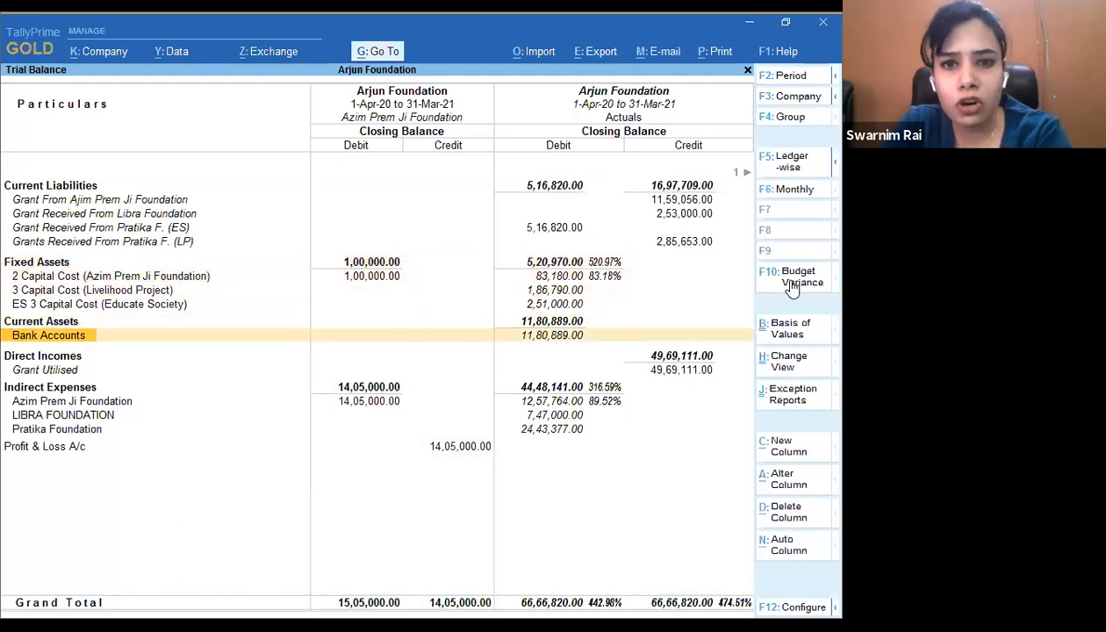
pyautogui.press('Down')
pyautogui.press('Down')
pyautogui.press('Down')
pyautogui.press('Down')
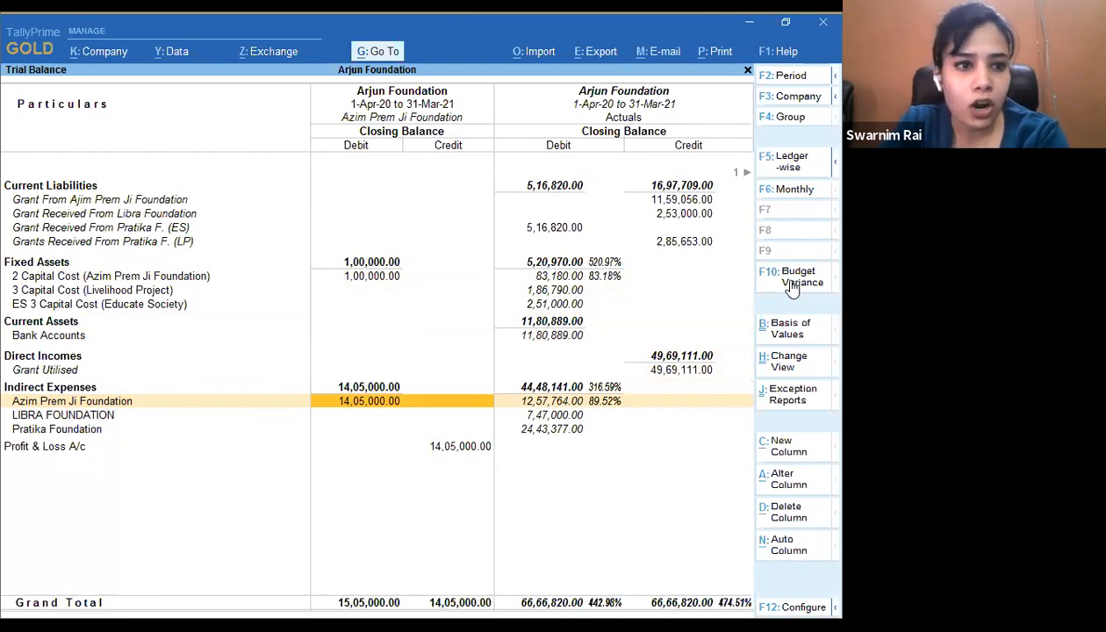
# - Check the budget against the actual spending for 2 Capital Cost (Azim Prem Ji Foundation) under Fixed Assets
pyautogui.press('Up')
pyautogui.press('Up')
pyautogui.press('Up')
pyautogui.press('Up')
pyautogui.press('Up')
pyautogui.press('Up')
pyautogui.press('Up')
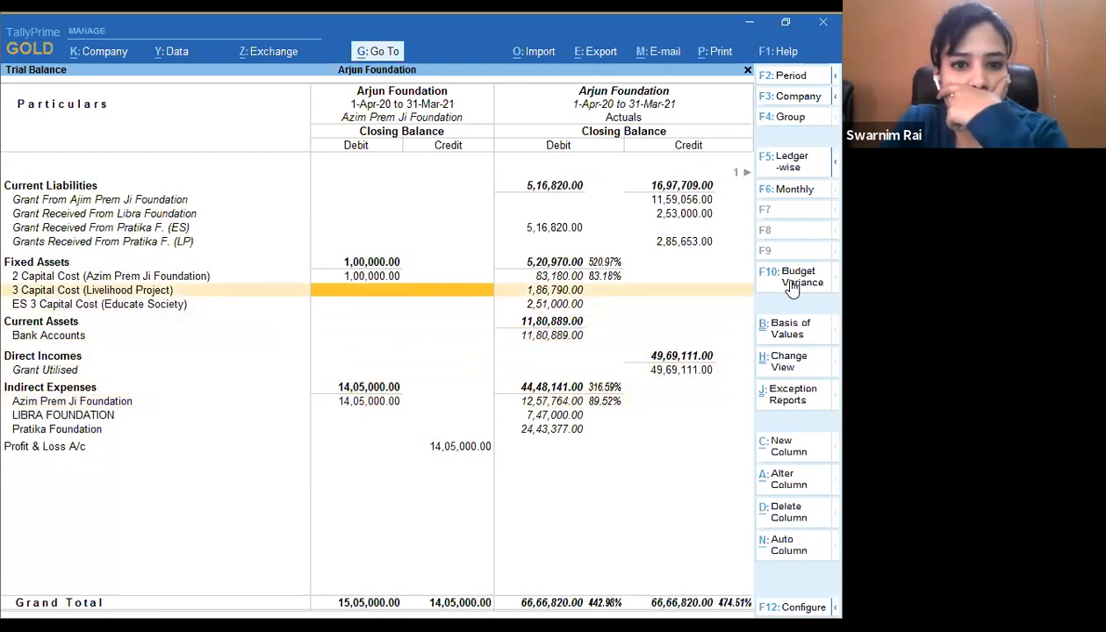
pyautogui.press('Up')
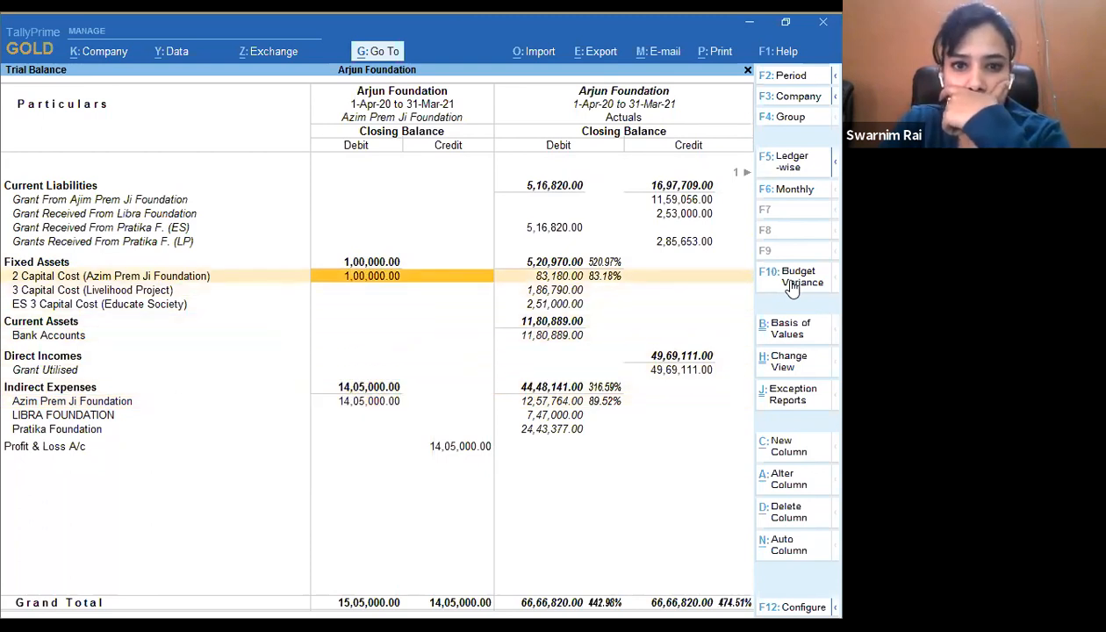
# - Examine the Azim Prem Ji Foundation expense group's variance column and return to its budget figures
pyautogui.press('Down')
pyautogui.press('Down')
pyautogui.press('Down')
pyautogui.press('Down')
pyautogui.press('Down')
pyautogui.press('Down')
pyautogui.press('Down')
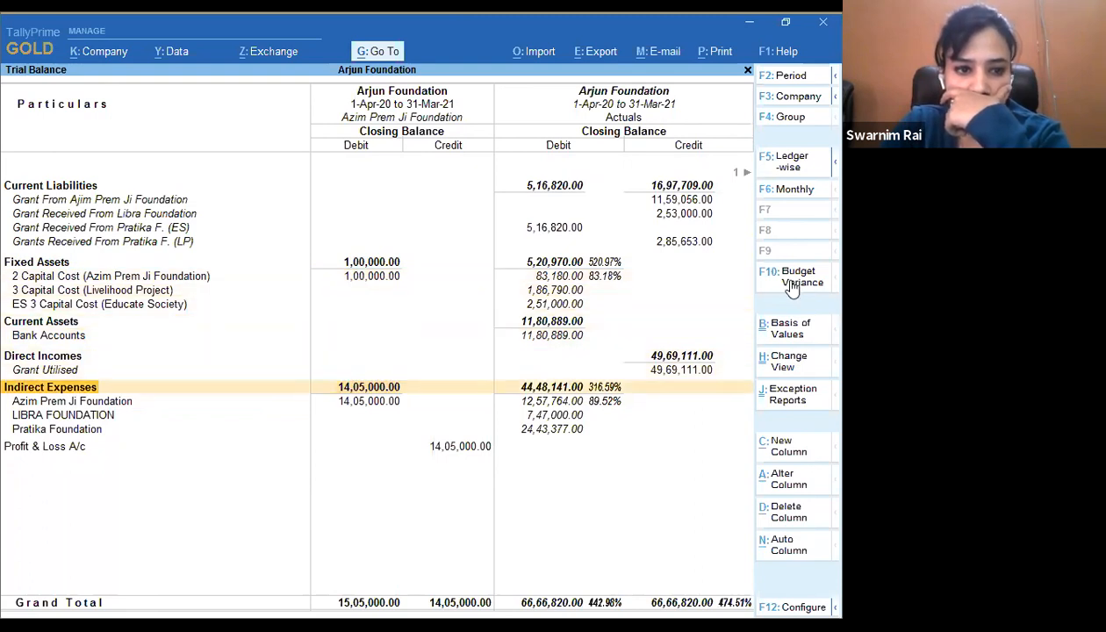
pyautogui.press('Down')
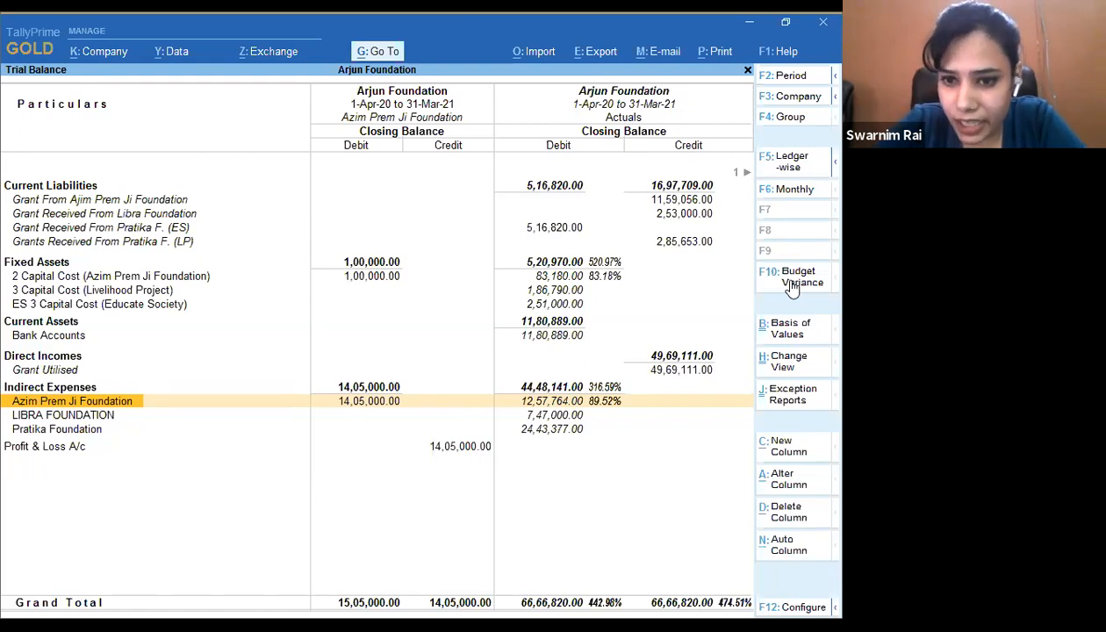
pyautogui.click(792, 289)
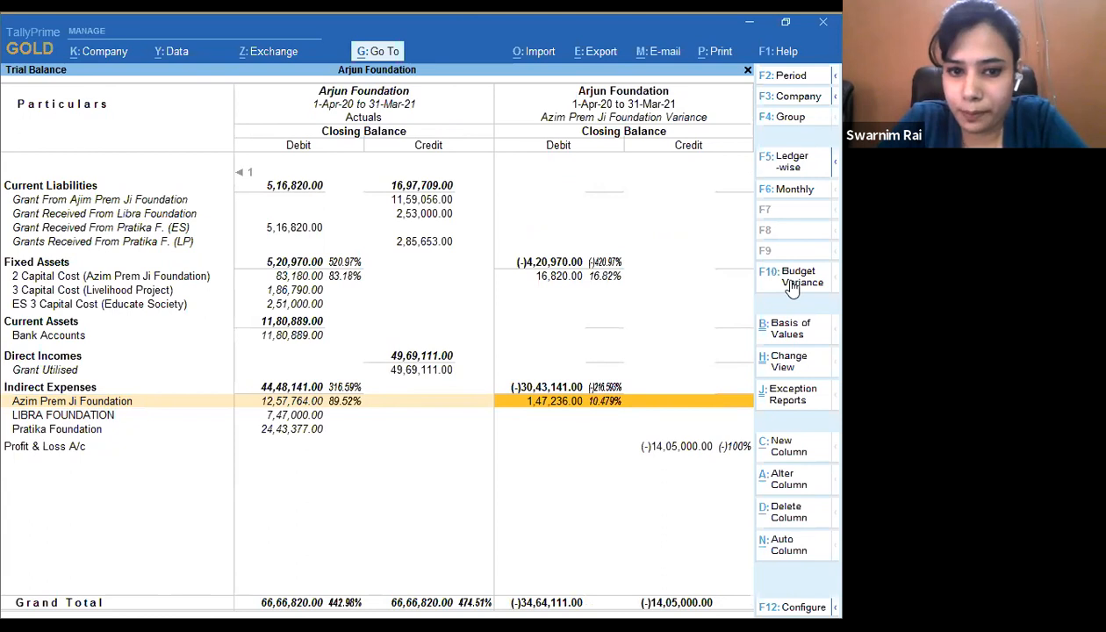
pyautogui.press('Left')
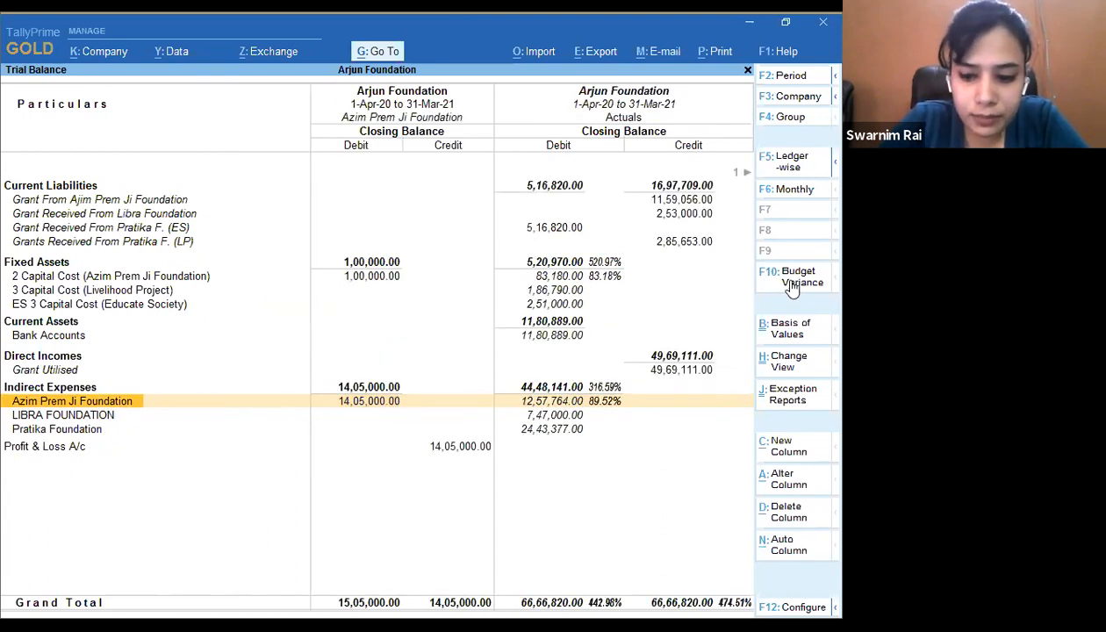
# - Expand the Azim Prem Ji Foundation expense group into its subgroups and view the budget variance for 1.1 Programme
pyautogui.hotkey('shift', 'Return')
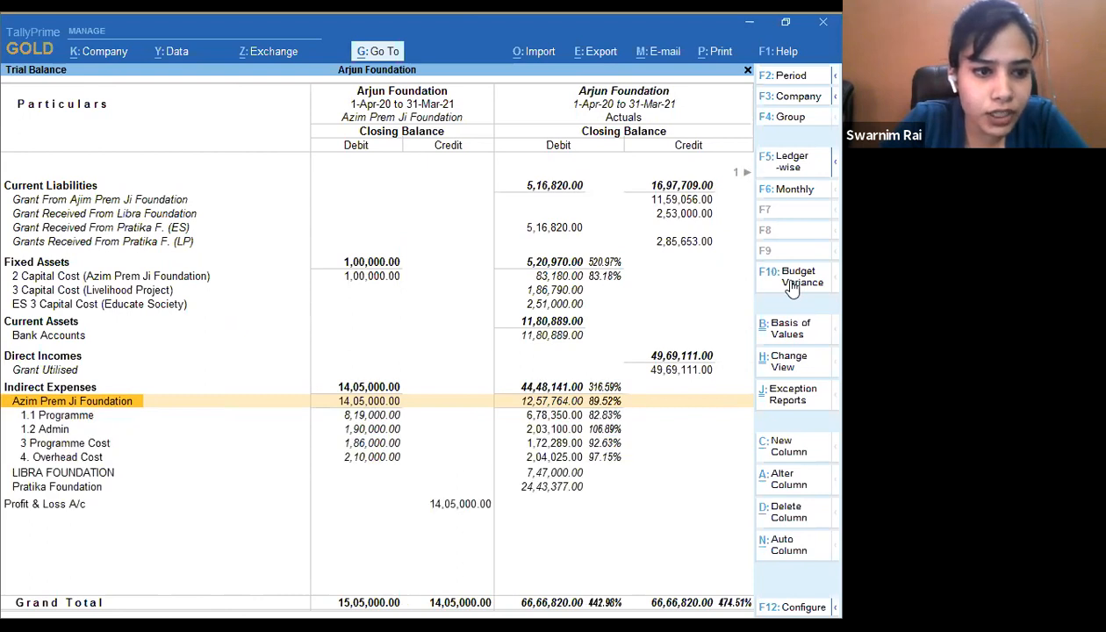
pyautogui.press('Down')
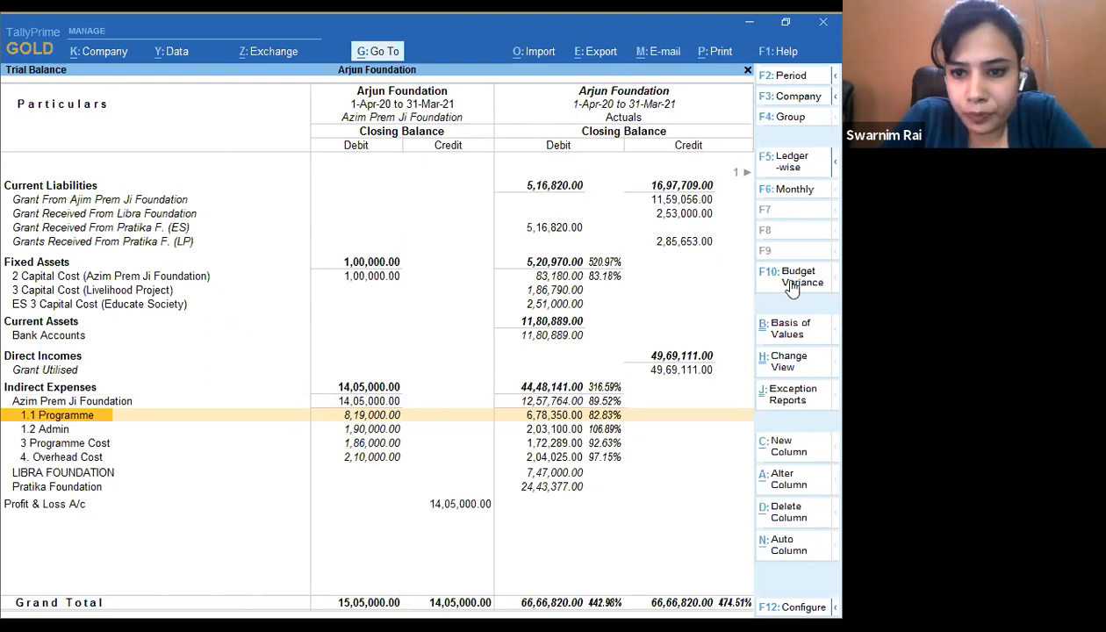
pyautogui.press('Right')
pyautogui.press('Right')
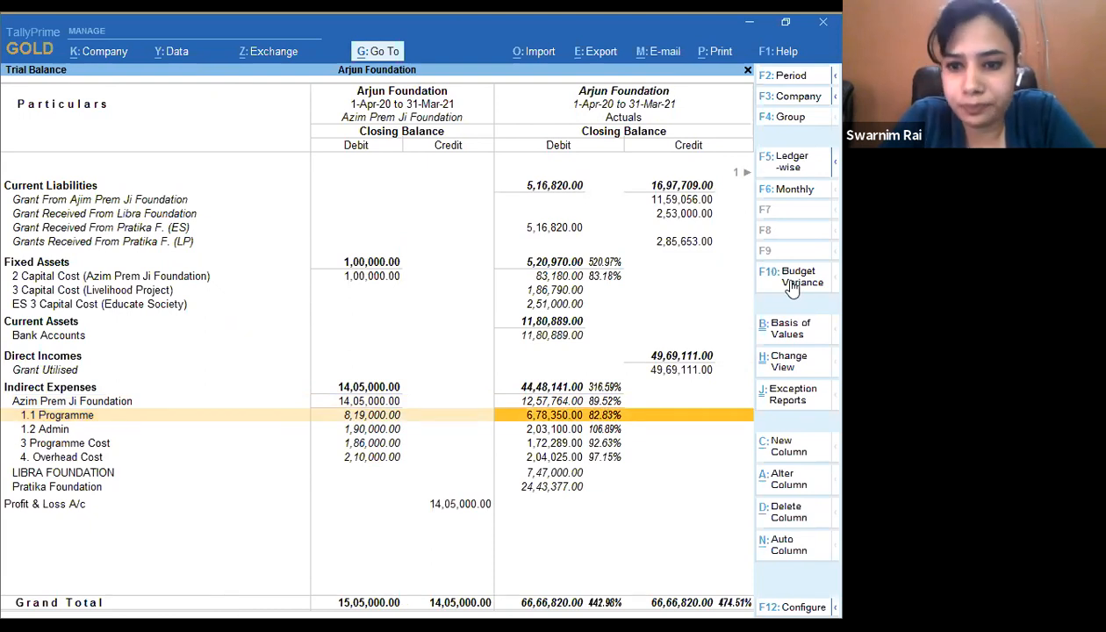
pyautogui.click(791, 290)
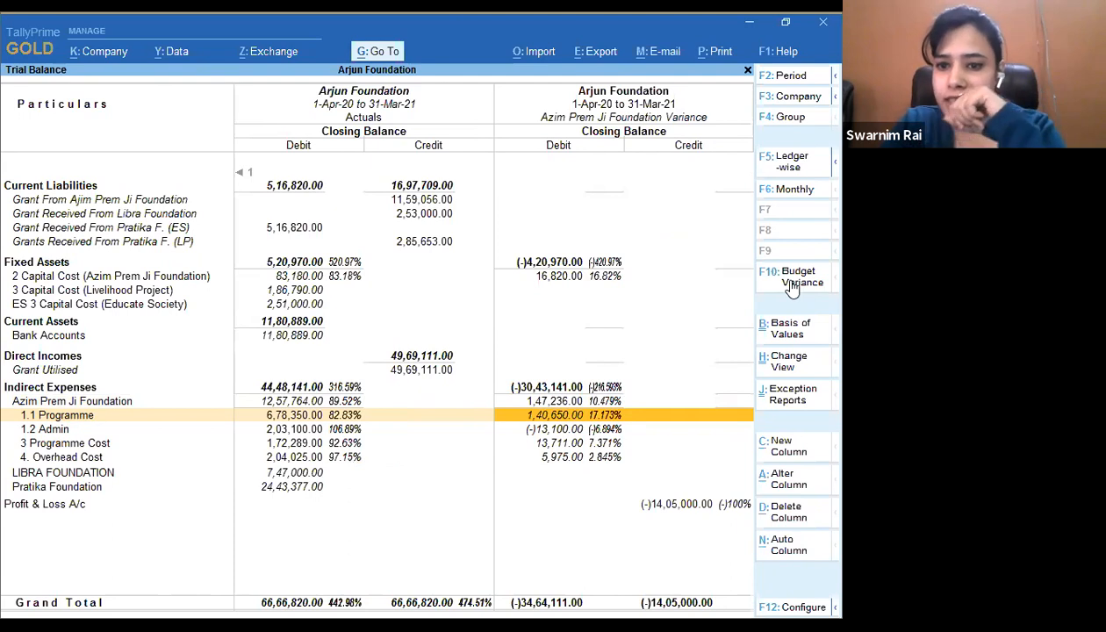
# - Compare the budget, actual and variance figures of the 1.2 Admin subgroup
pyautogui.press('Down')
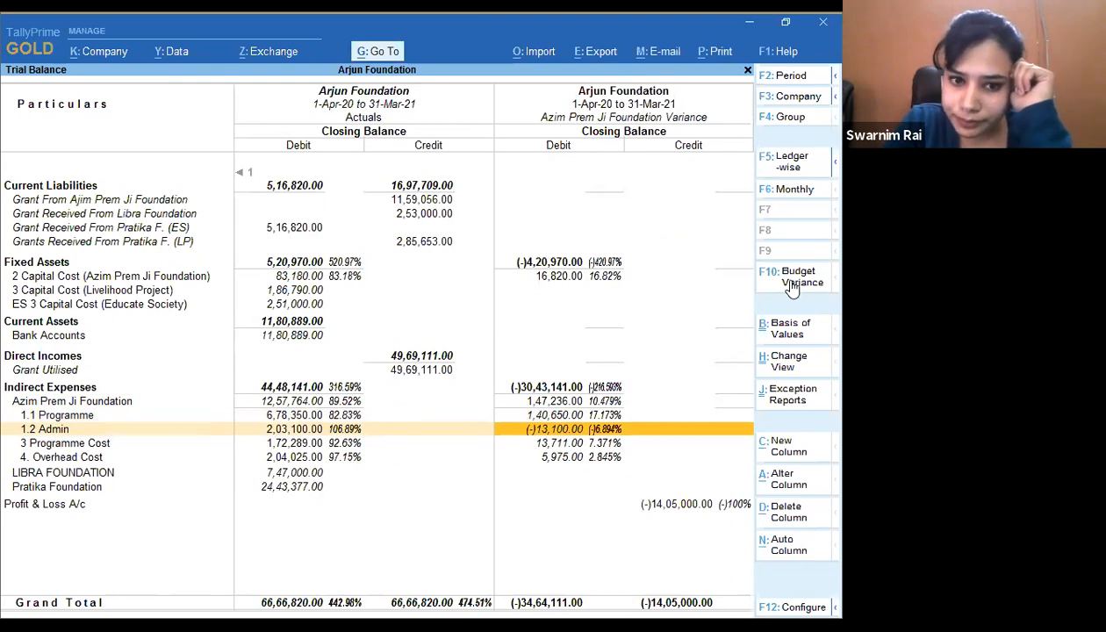
pyautogui.click(792, 290)
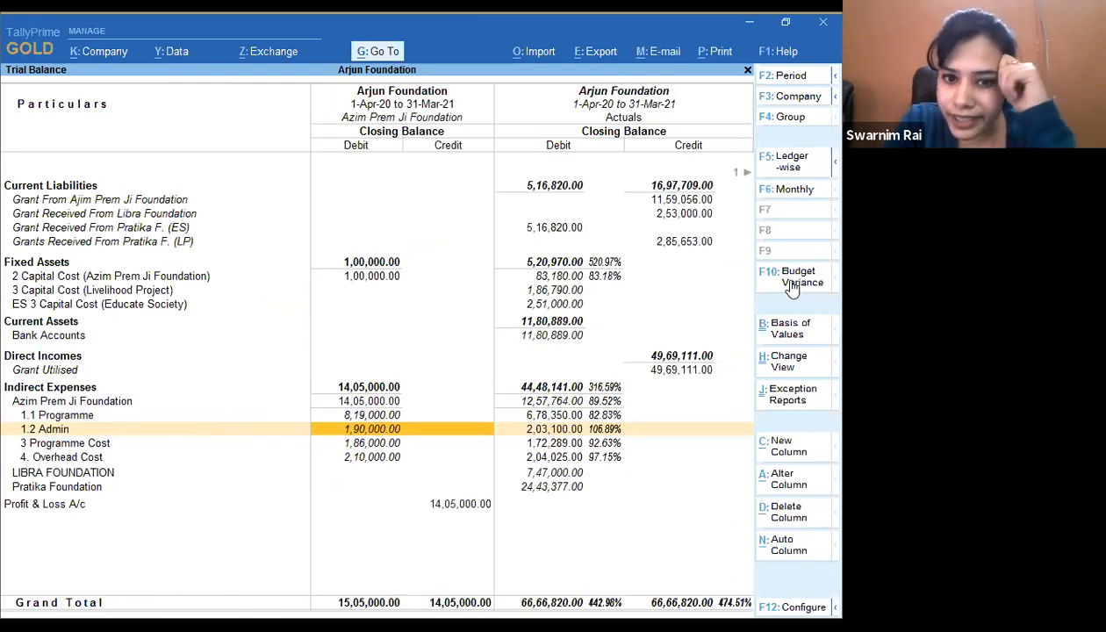
pyautogui.press('Right')
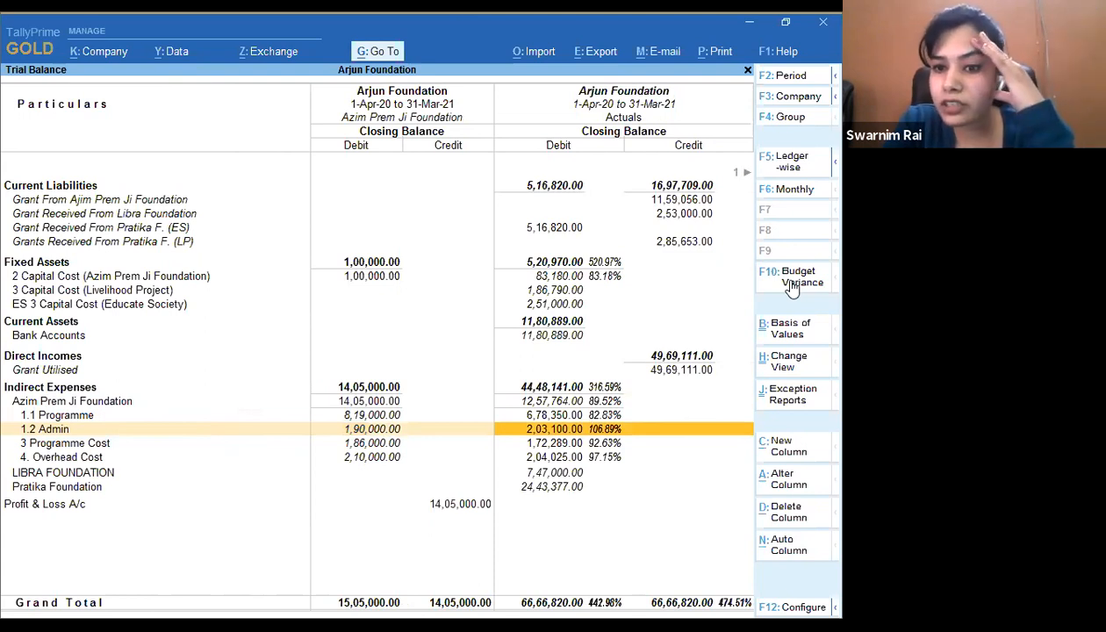
pyautogui.press('Right')
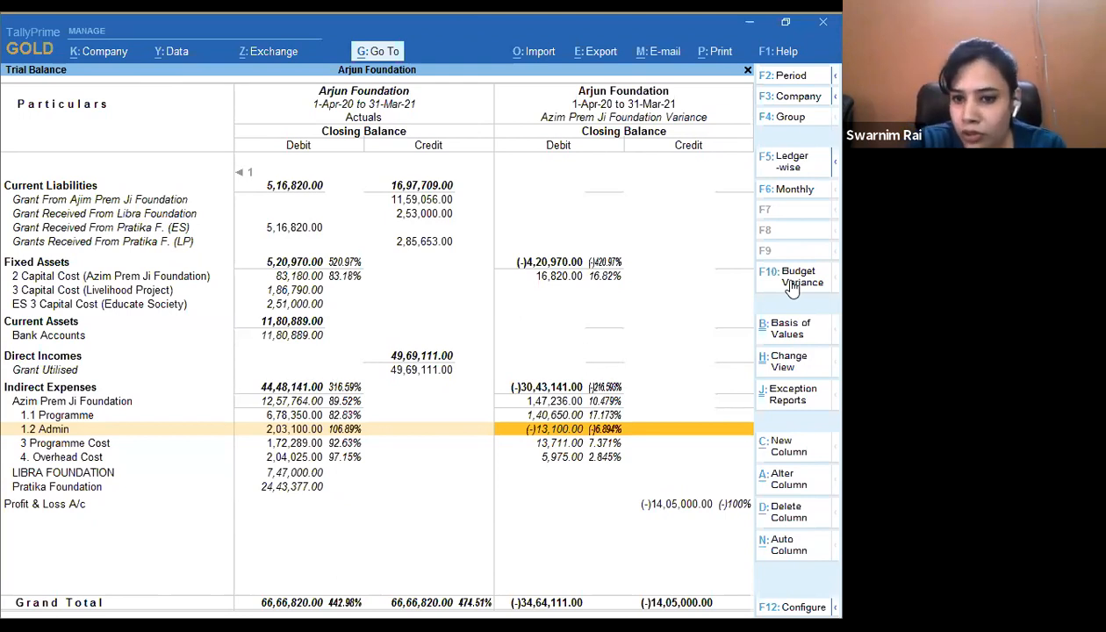
# - Return to the Azim Prem Ji Foundation budget figures and expand the 1.1 Programme subgroup into its ledgers
pyautogui.press('Down')
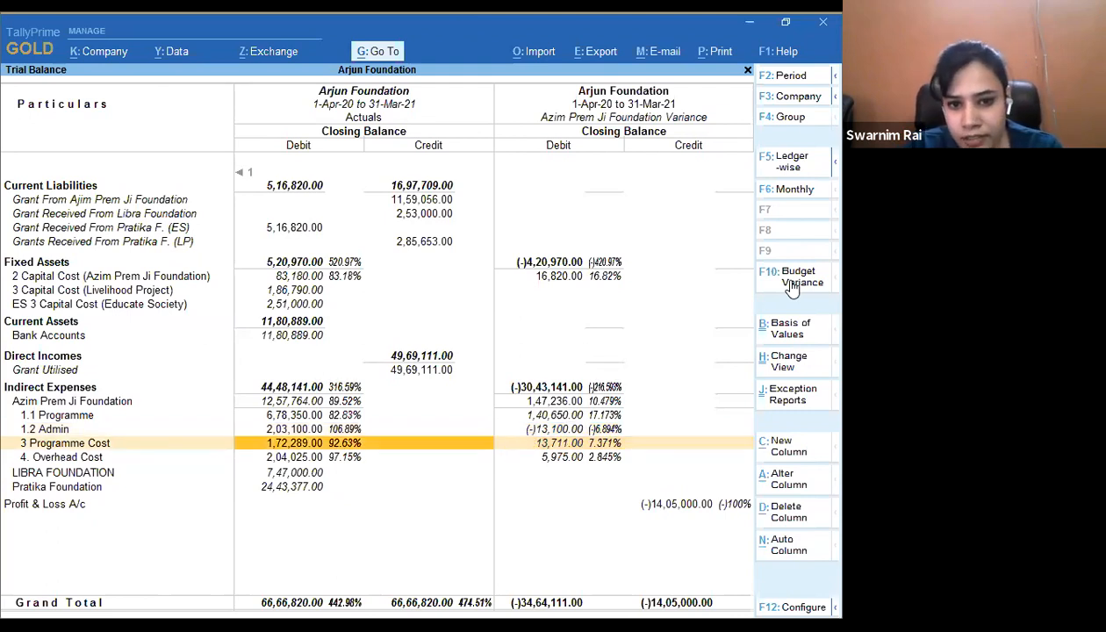
pyautogui.click(793, 289)
pyautogui.press('Left')
pyautogui.press('Up')
pyautogui.press('Up')
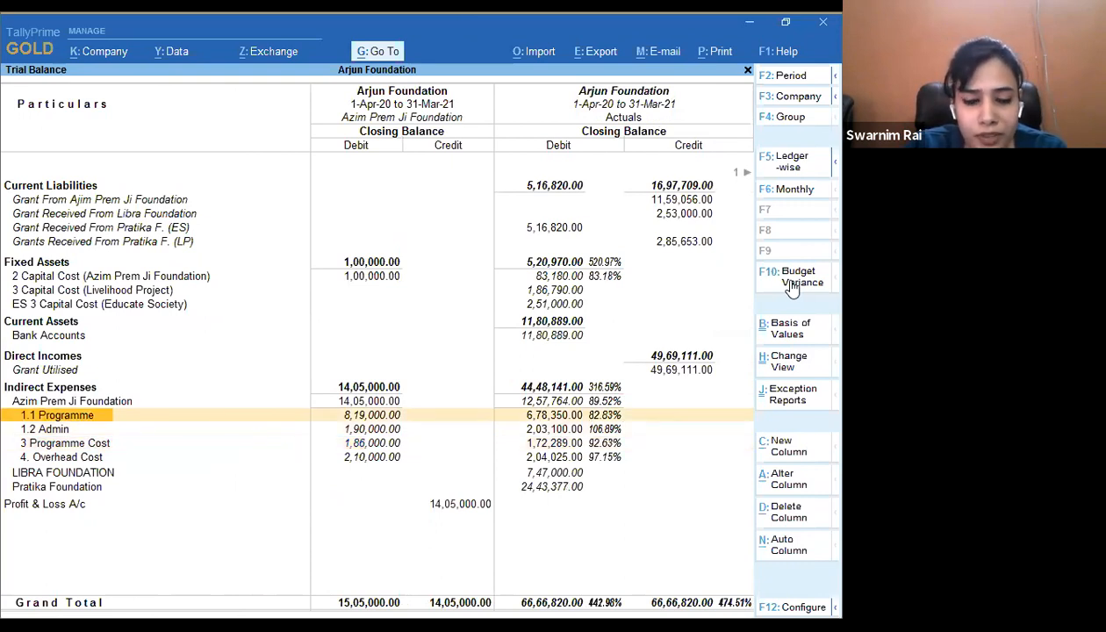
pyautogui.hotkey('shift', 'Return')
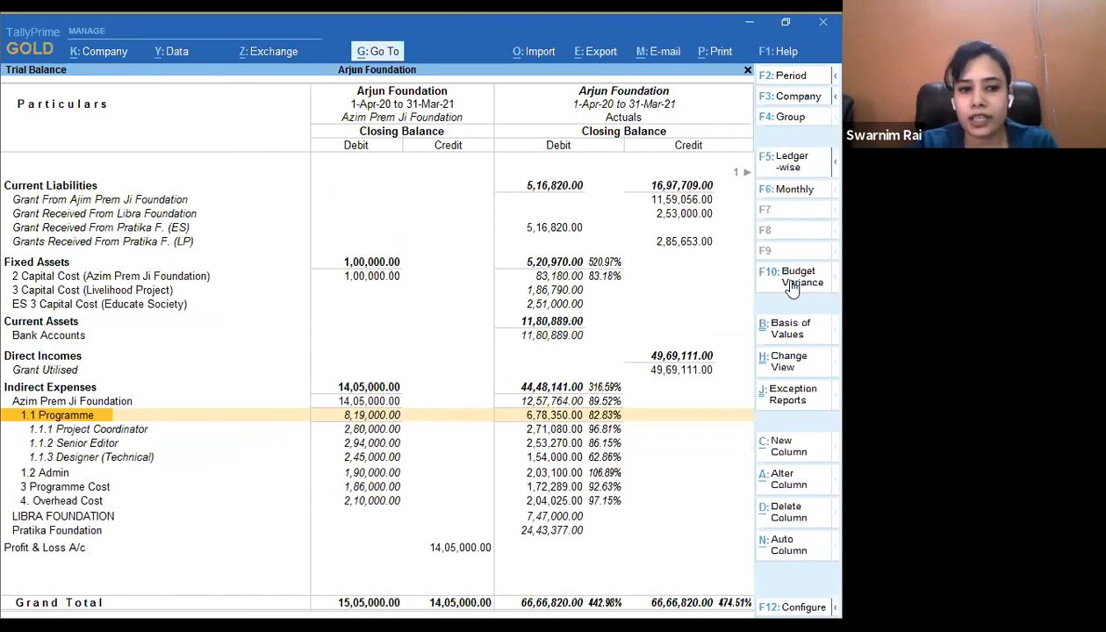
# - Review the budget variance of the Project Coordinator, Senior Editor and Designer (Technical) ledgers and return to the budget figures
pyautogui.press('Down')
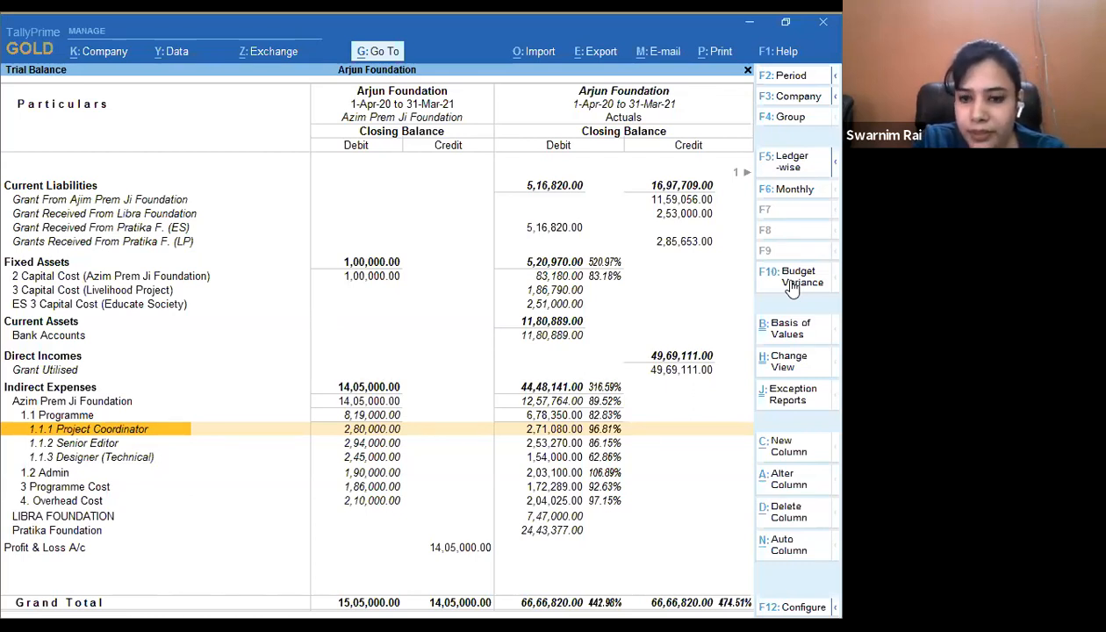
pyautogui.press('Right')
pyautogui.press('Right')
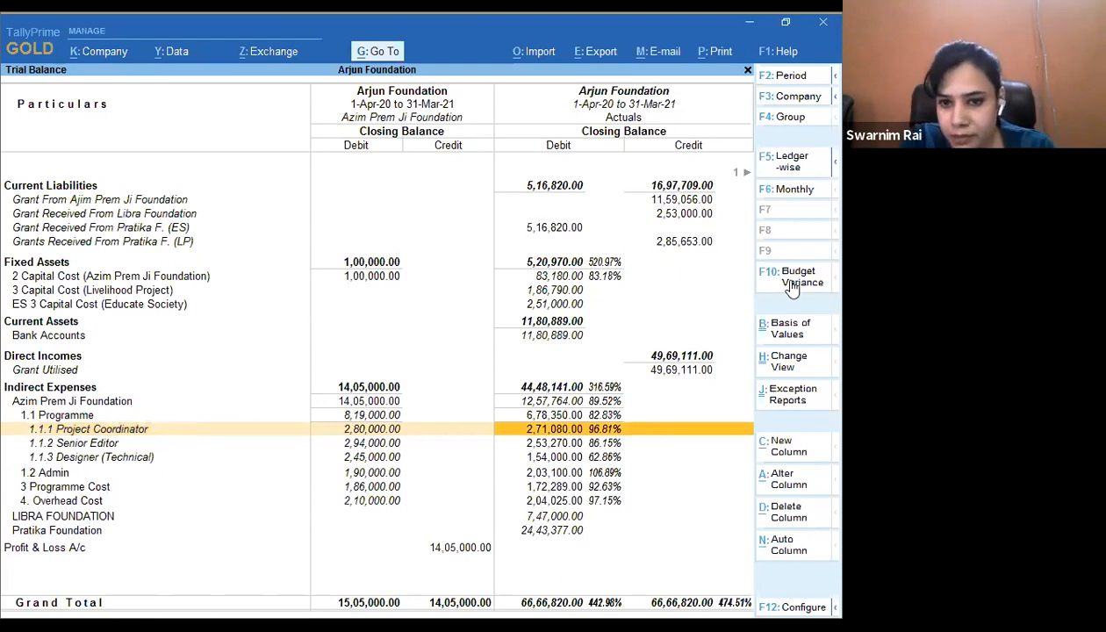
pyautogui.click(792, 290)
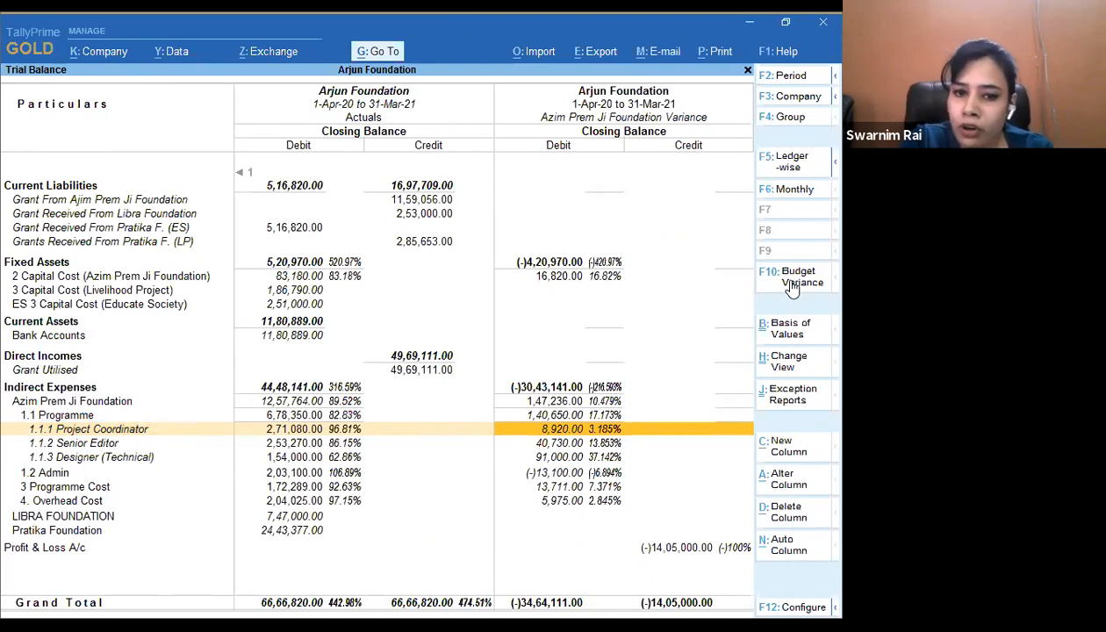
pyautogui.press('Down')
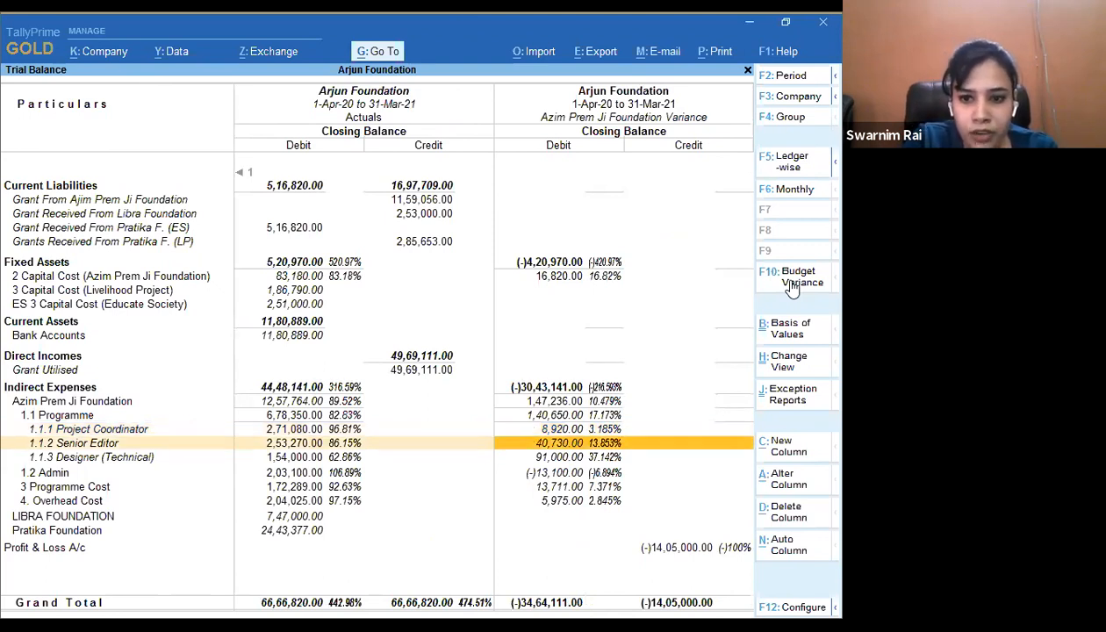
pyautogui.press('Down')
pyautogui.press('Down')
pyautogui.click(792, 290)
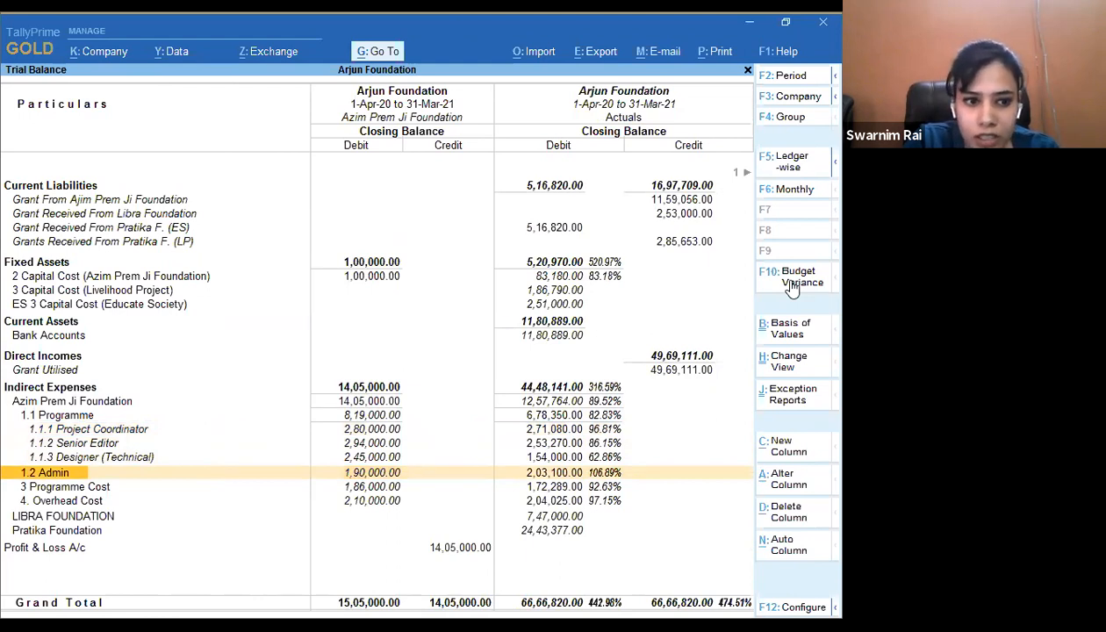
# - Expand the 1.2 Admin subgroup and compare budget with actual spending for 1.2.1 Professional Fees and 1.2.2 Admin & Accounts Support
pyautogui.hotkey('shift', 'Return')
pyautogui.press('Down')
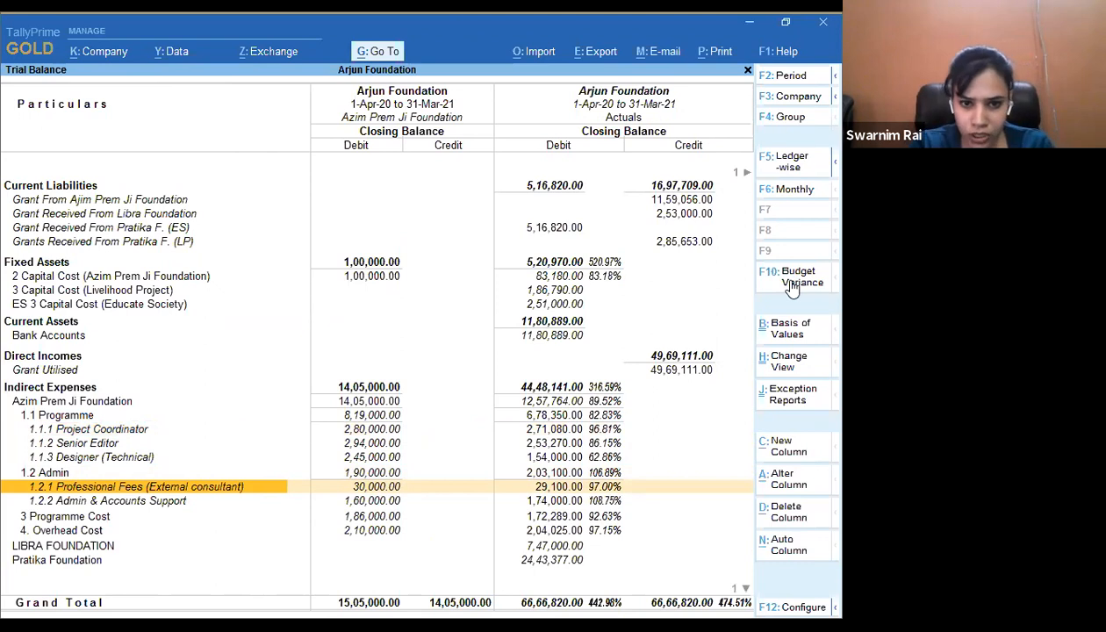
pyautogui.press('Right')
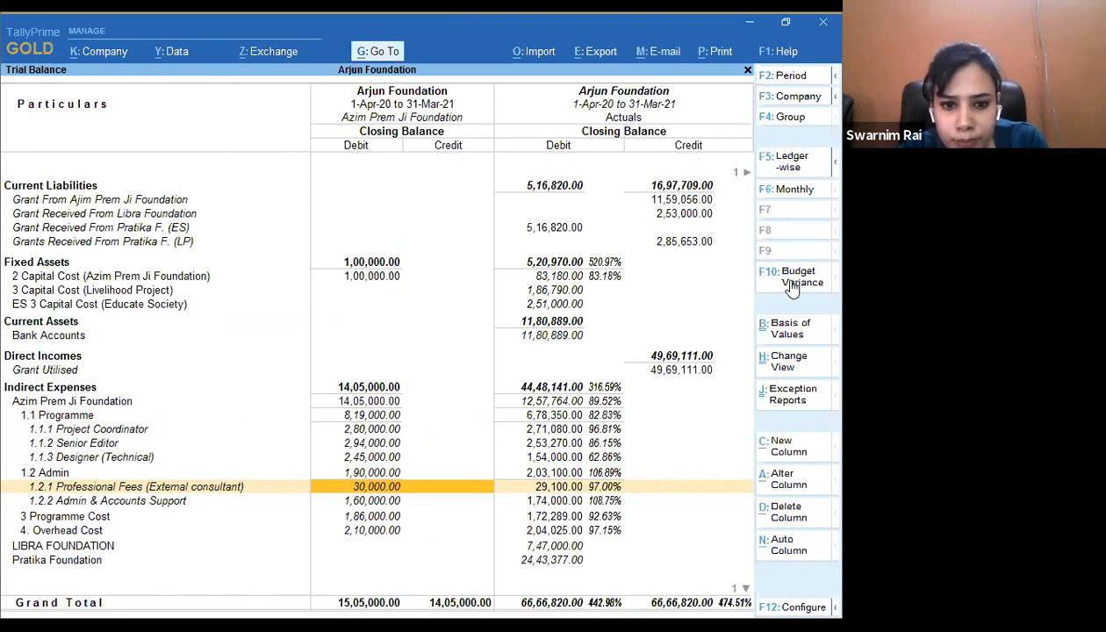
pyautogui.press('Down')
pyautogui.press('Right')
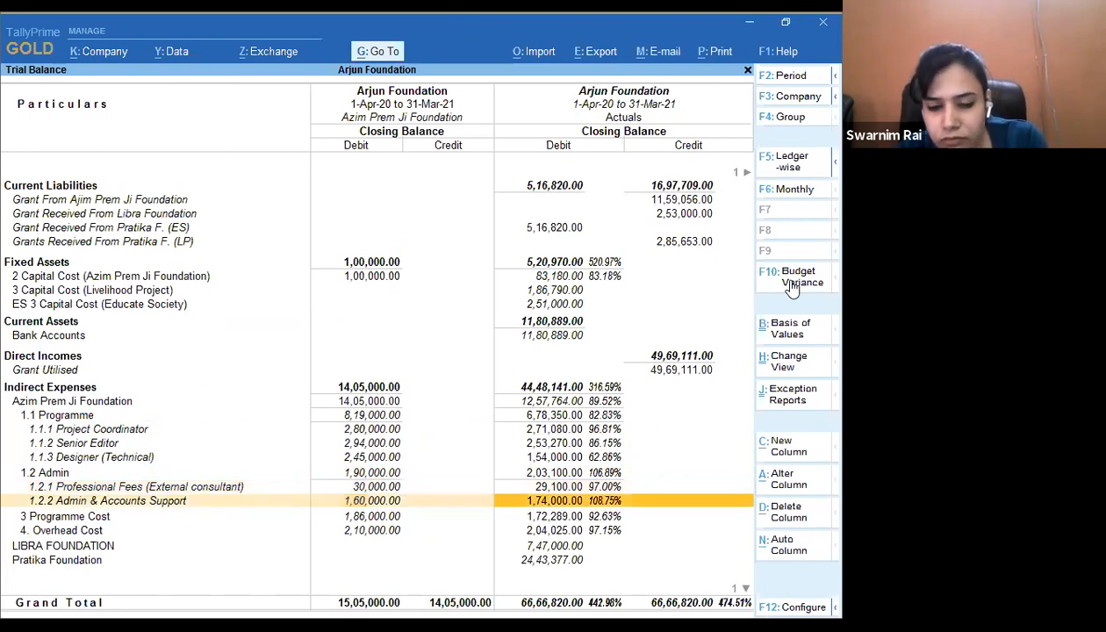
pyautogui.press('Up')
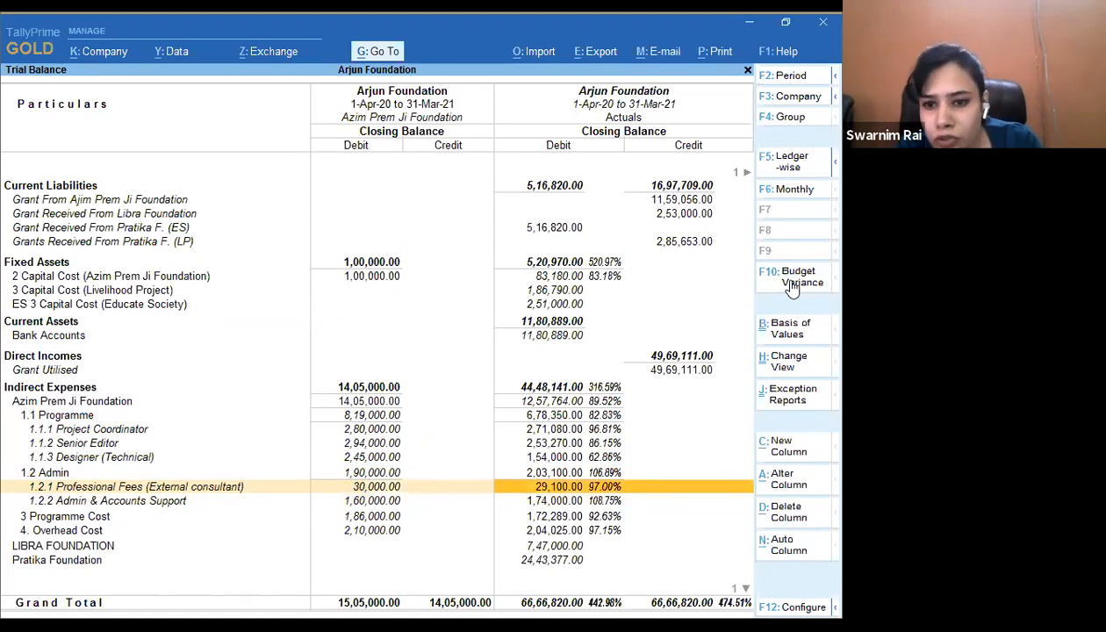
pyautogui.press('Down')
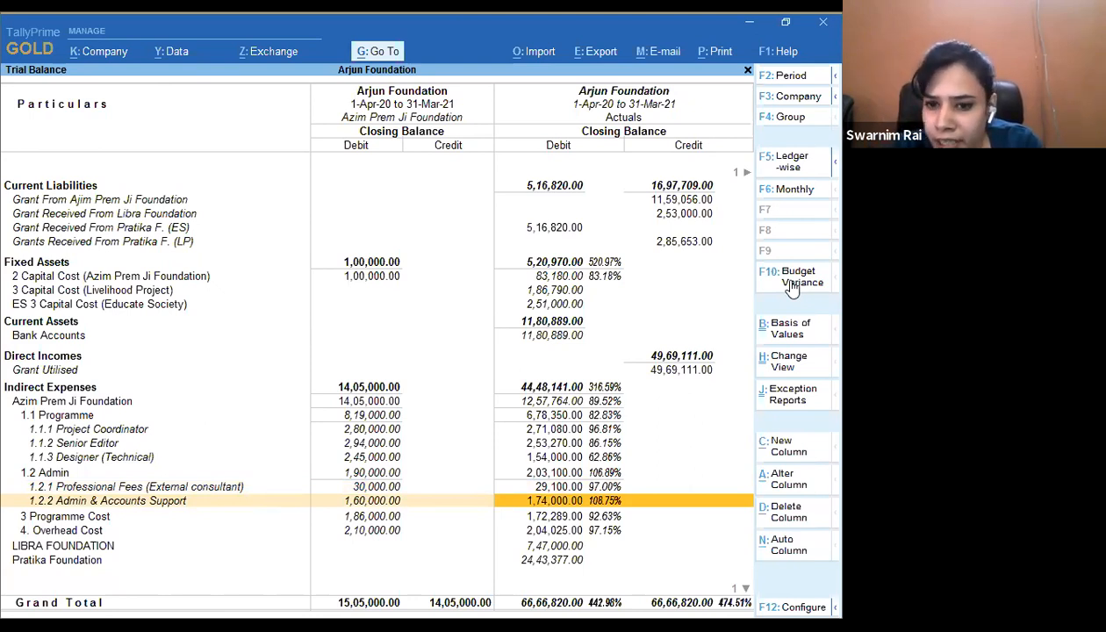
# - Check the budget variance of 1.2.2 Admin & Accounts Support and return to the budget figures
pyautogui.click(790, 288)
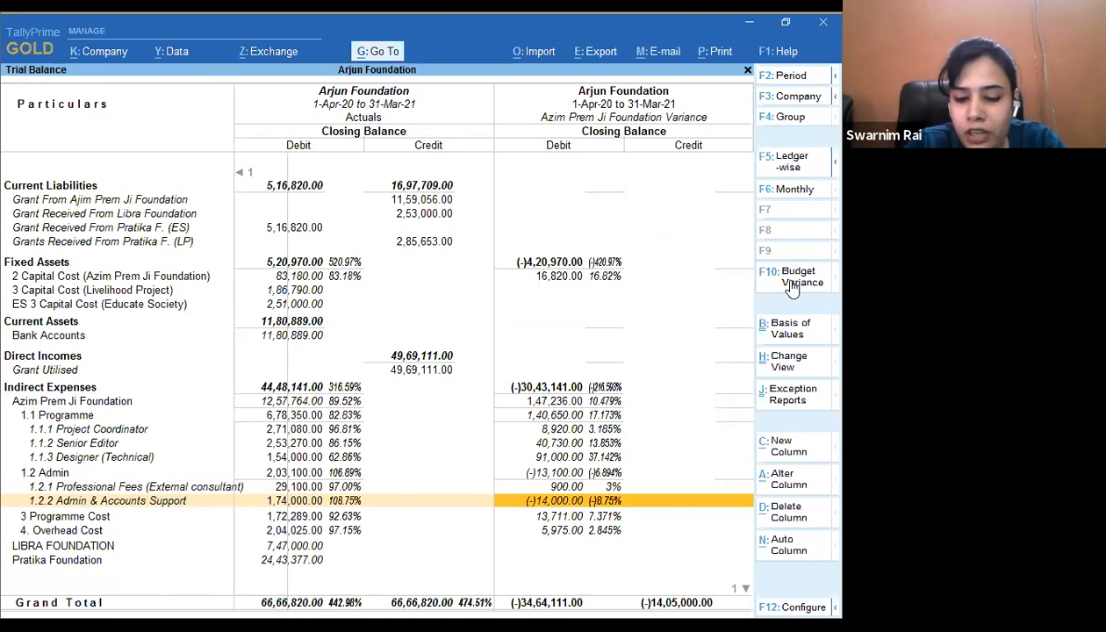
pyautogui.press('Left')
pyautogui.press('Left')
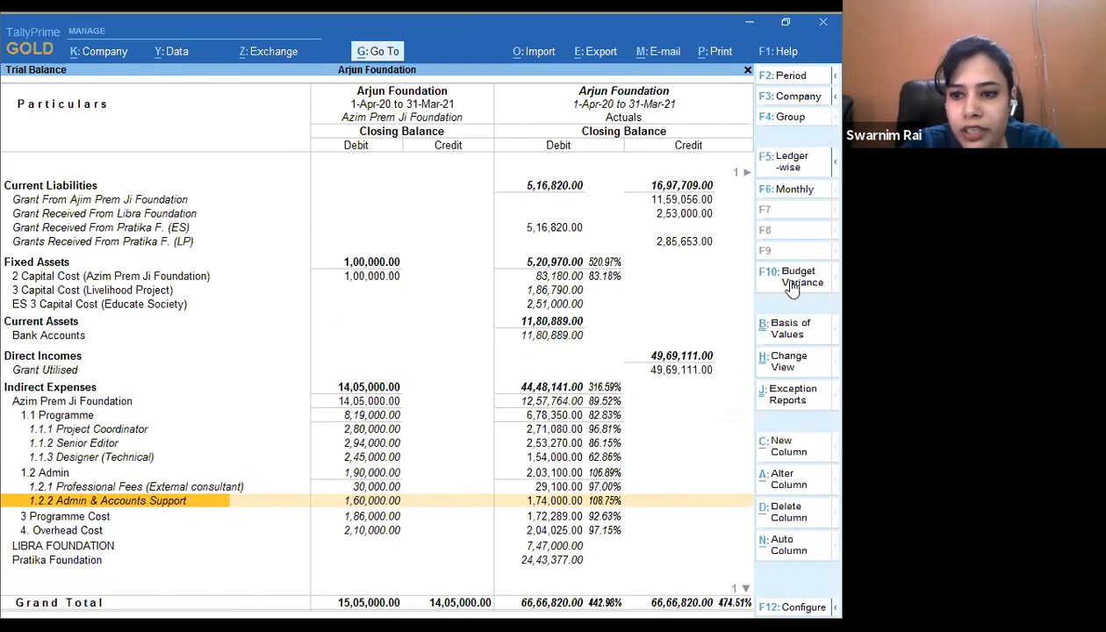
pyautogui.press('Down')
pyautogui.press('Up')
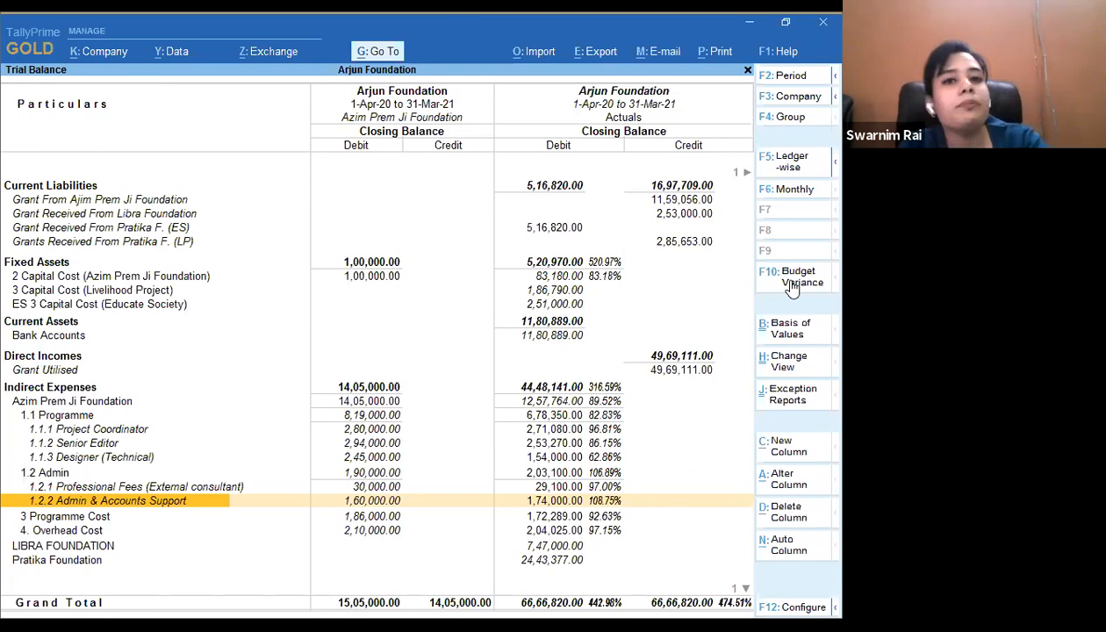
# - Change the budget used for the trial balance variance analysis to LIBRA FOUNDATION
pyautogui.press('Down')
pyautogui.press('Down')
pyautogui.press('Down')
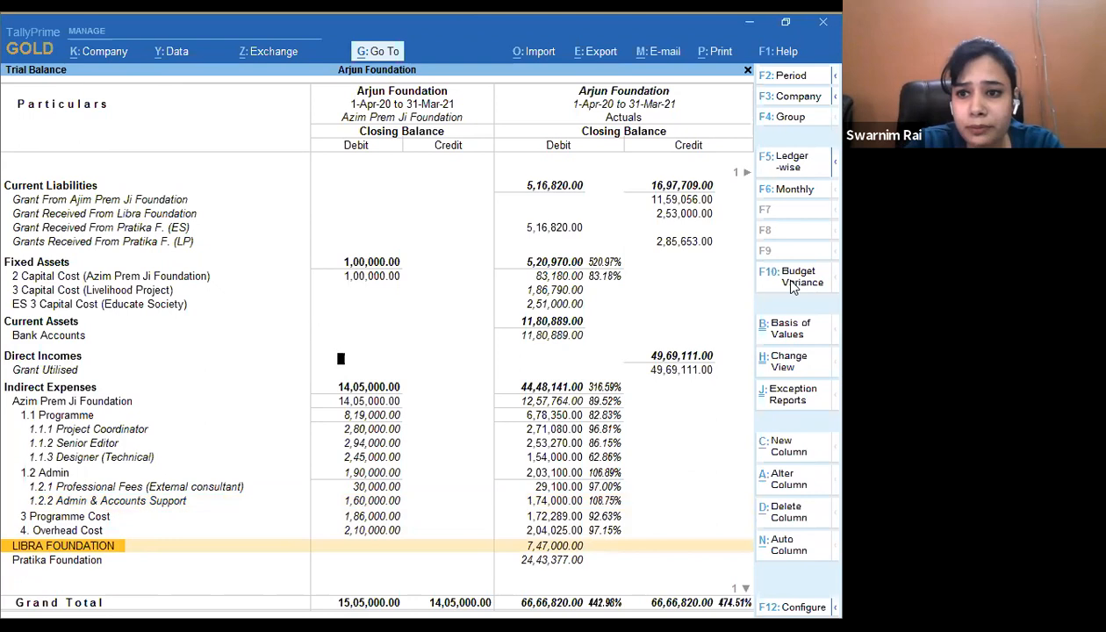
pyautogui.click(792, 281)
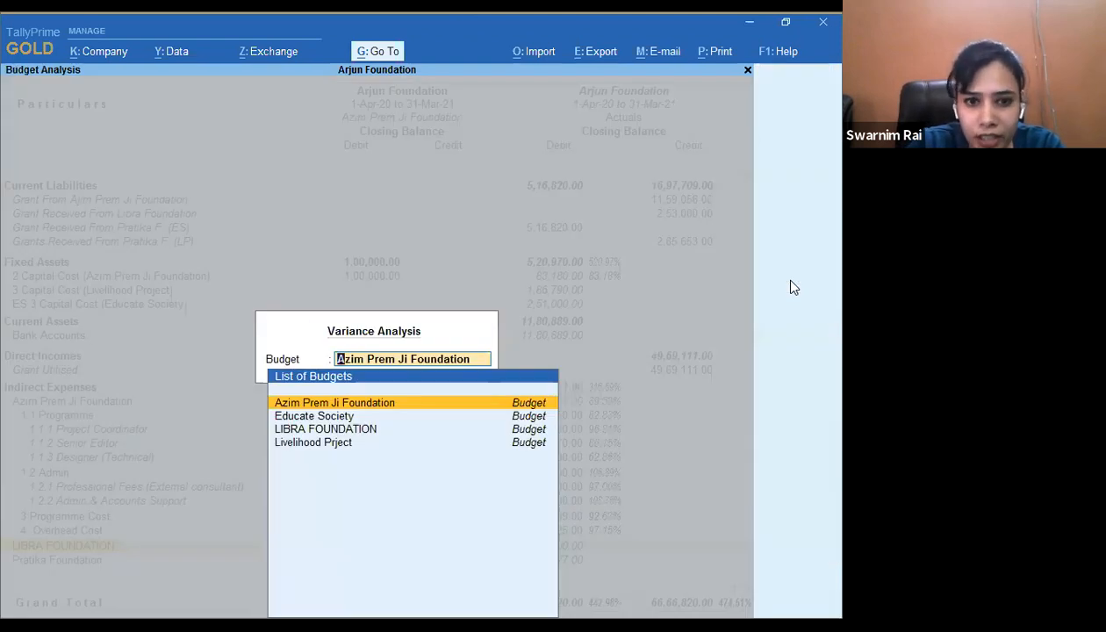
pyautogui.press('Down')
pyautogui.press('Down')
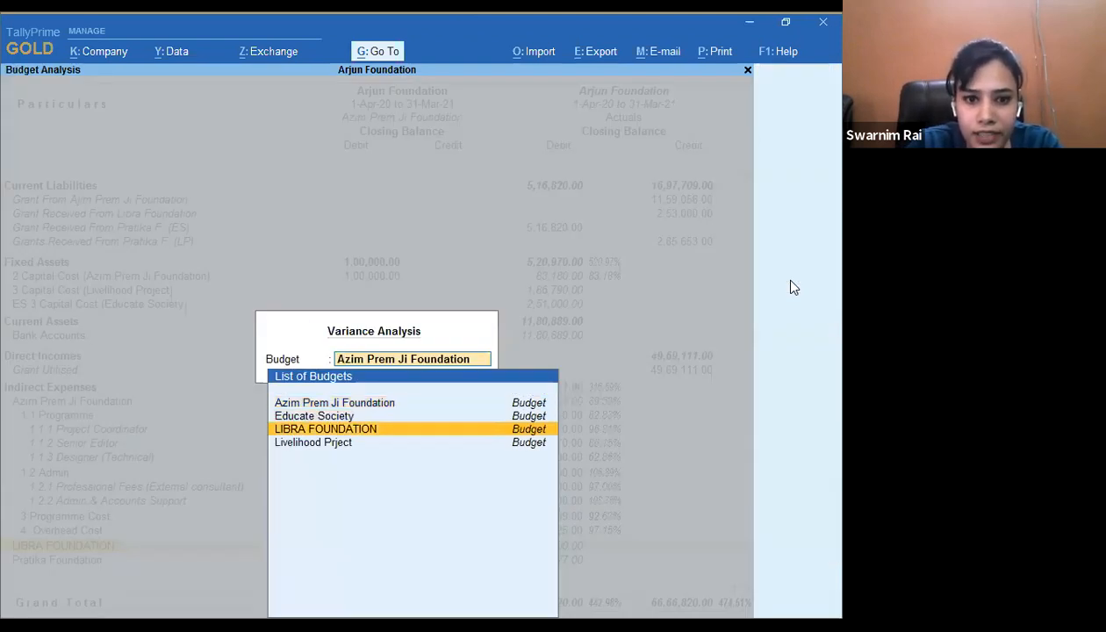
pyautogui.press('Return')
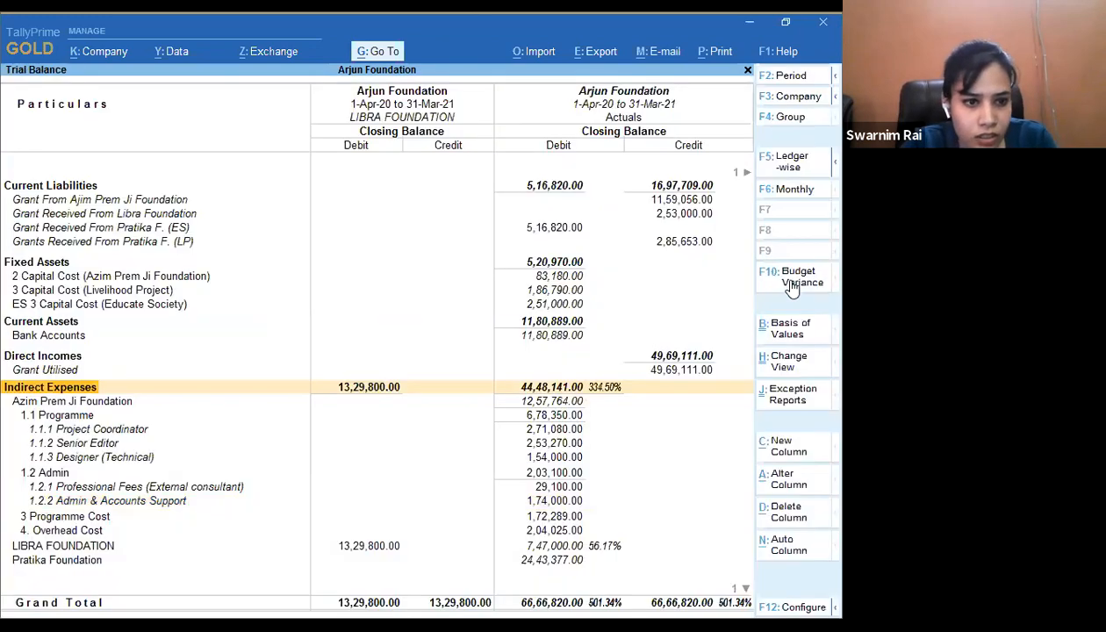
# - Compare the LIBRA FOUNDATION expense group's budget with its actual spending under Indirect Expenses
pyautogui.press('Down')
pyautogui.press('Down')
pyautogui.press('Down')
pyautogui.press('Down')
pyautogui.press('Down')
pyautogui.press('Down')
pyautogui.press('Down')
pyautogui.press('Down')
pyautogui.press('Down')
pyautogui.press('Down')
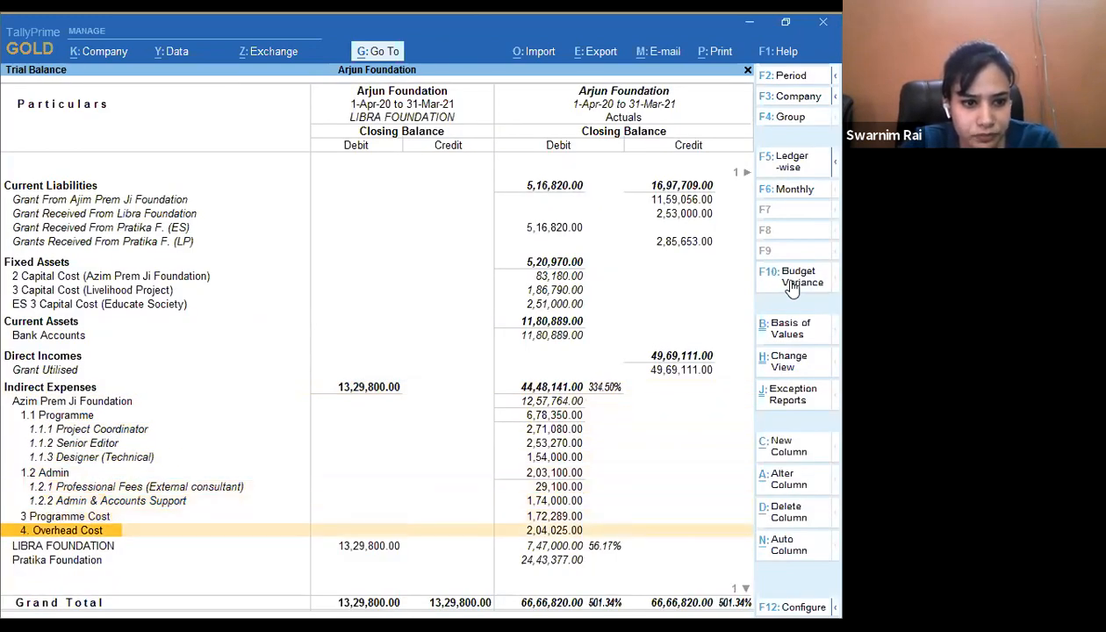
pyautogui.press('Down')
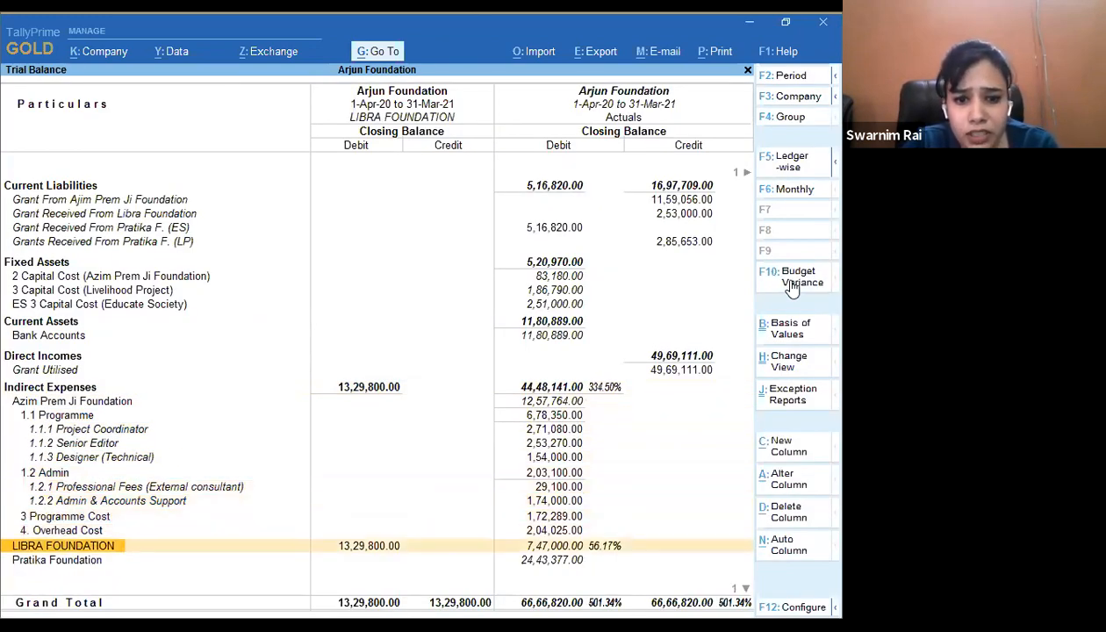
pyautogui.press('Right')
pyautogui.press('Right')
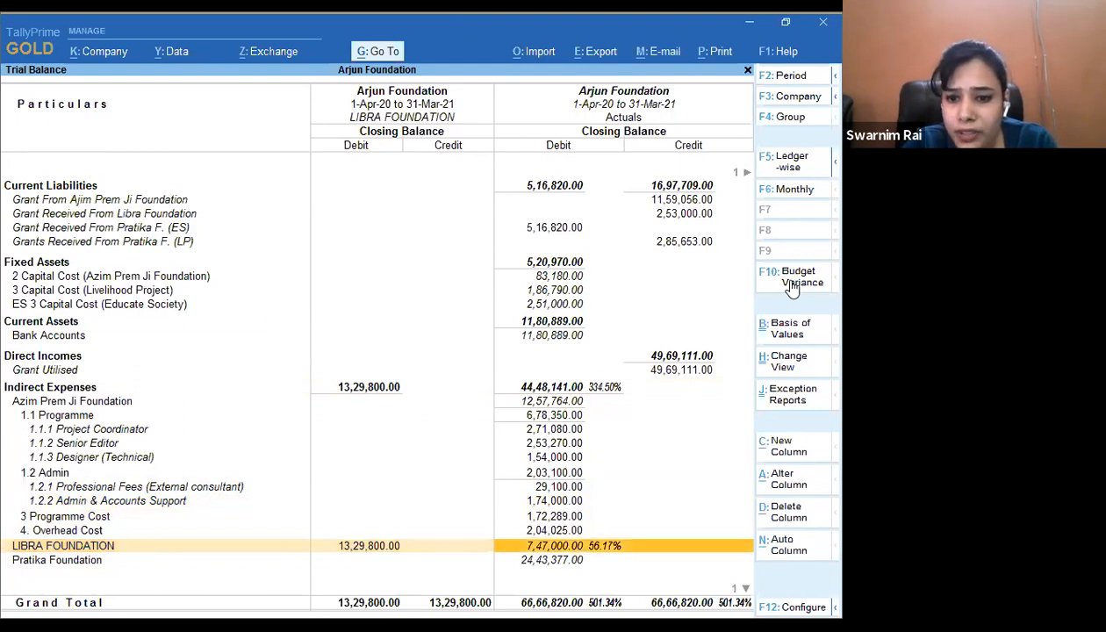
pyautogui.press('Left')
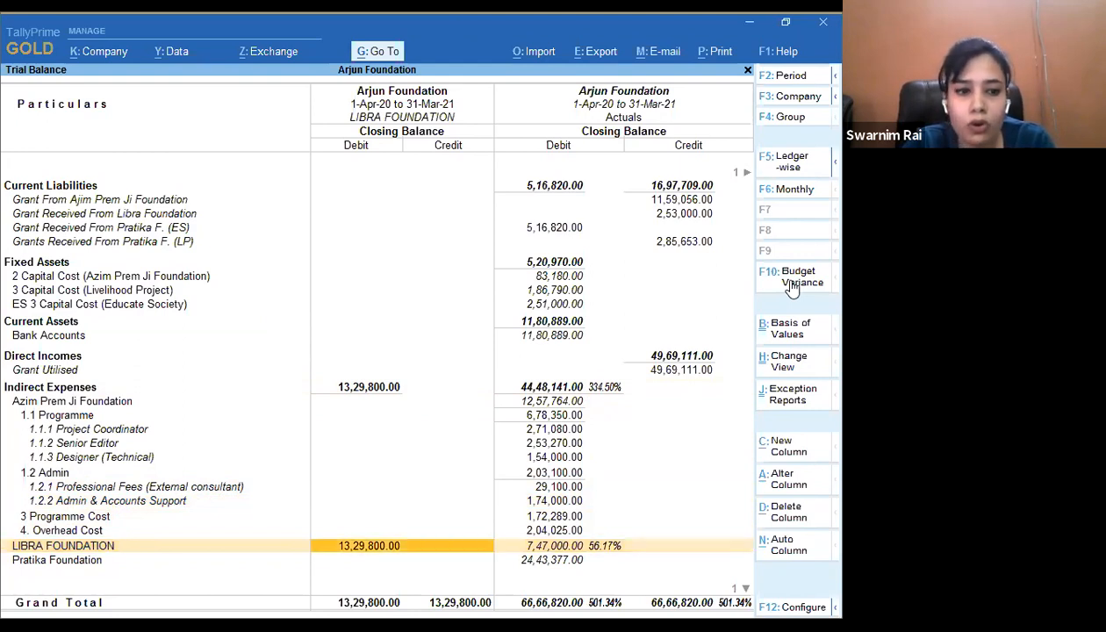
pyautogui.press('Left')
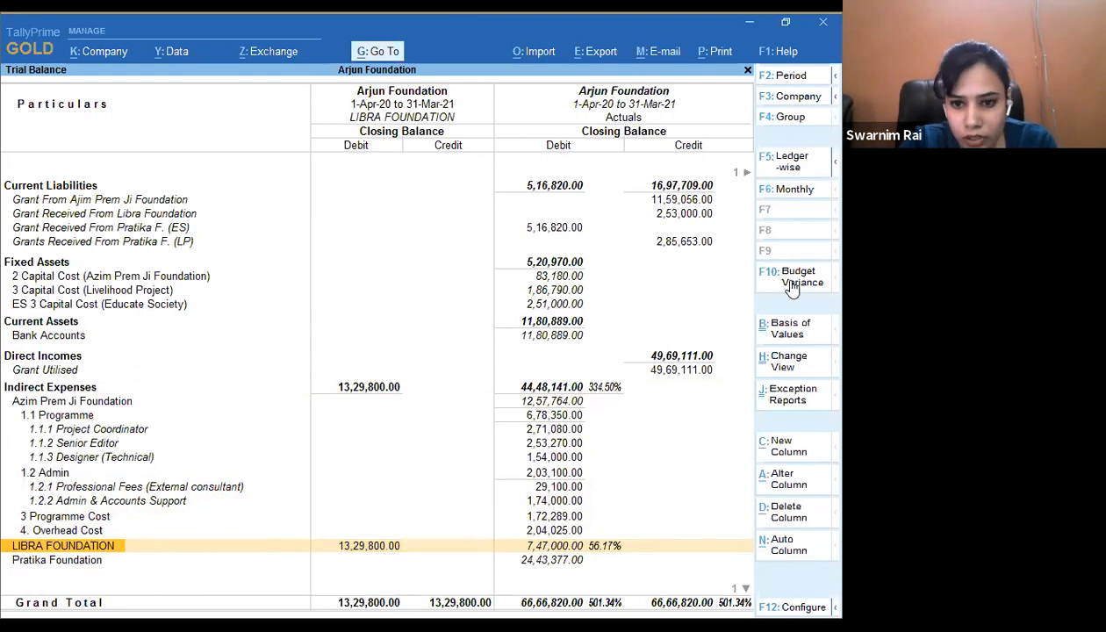
# - Expand the LIBRA FOUNDATION group and its A SUPPORT COST subgroup into their cost heads
pyautogui.hotkey('shift', 'Return')
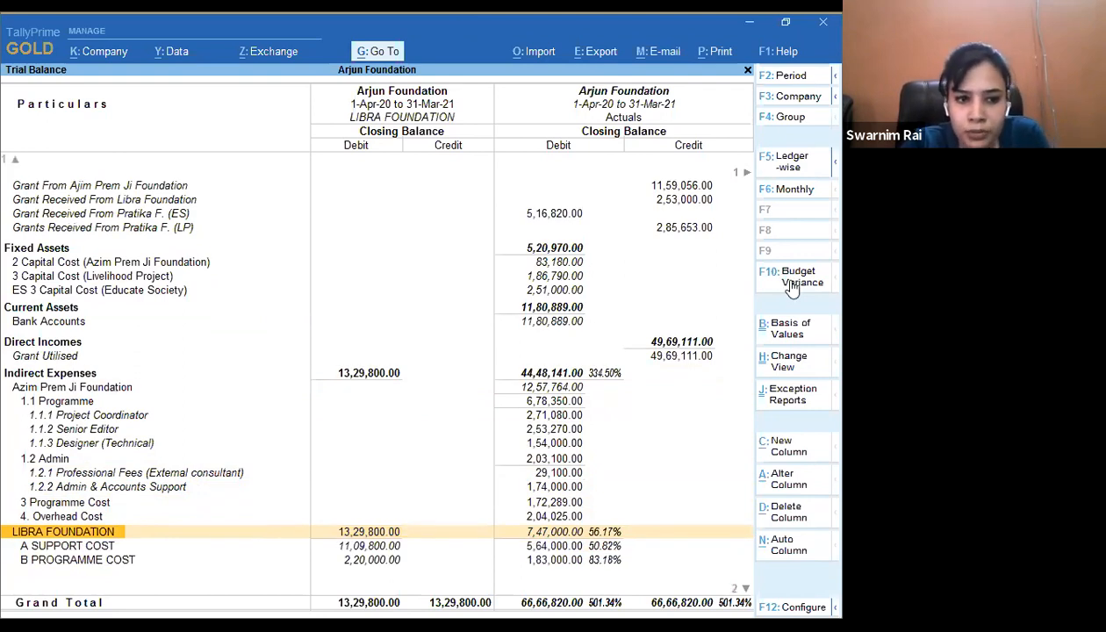
pyautogui.press('Down')
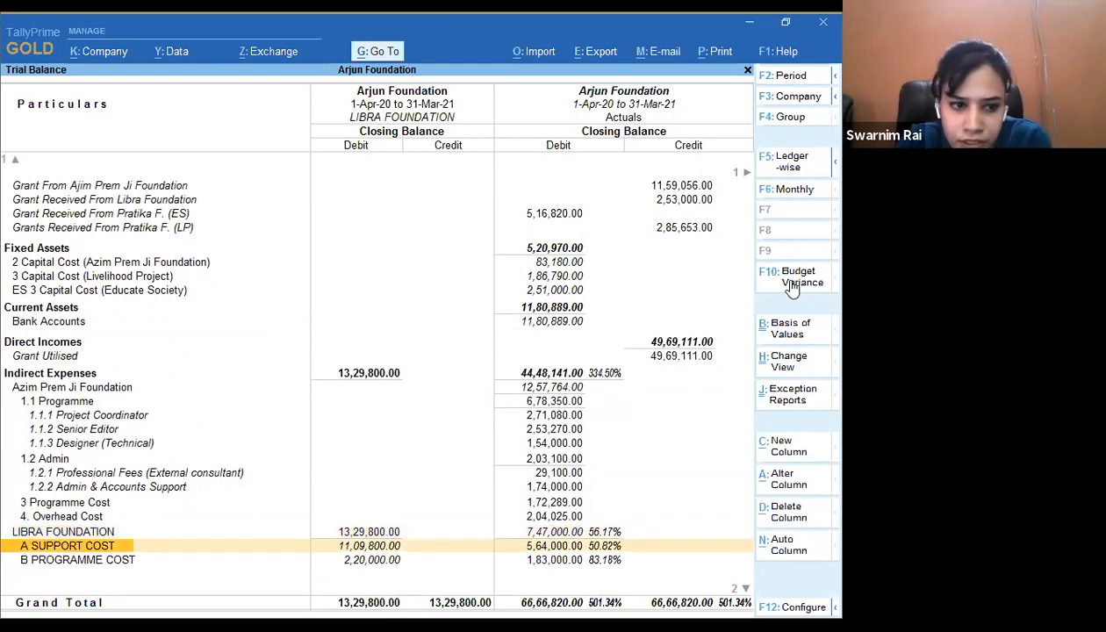
pyautogui.hotkey('shift', 'Return')
pyautogui.press('Down')
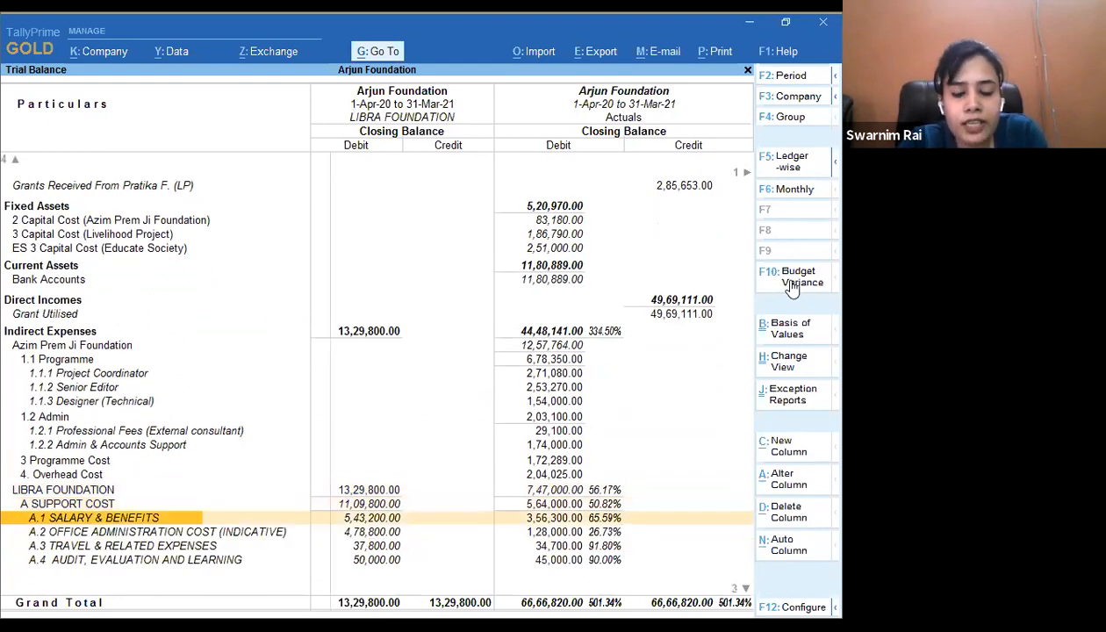
pyautogui.press('Down')
pyautogui.press('Up')
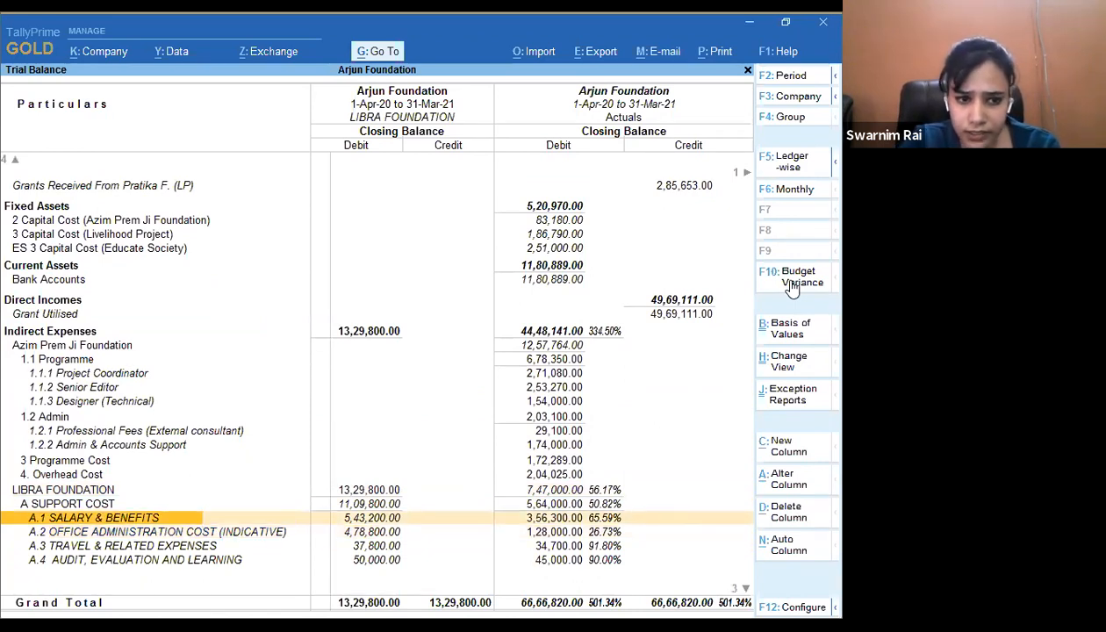
# - Check the budget, actual and variance figures for A.1 SALARY & BENEFITS and return to the LIBRA FOUNDATION budget figures
pyautogui.press('Right')
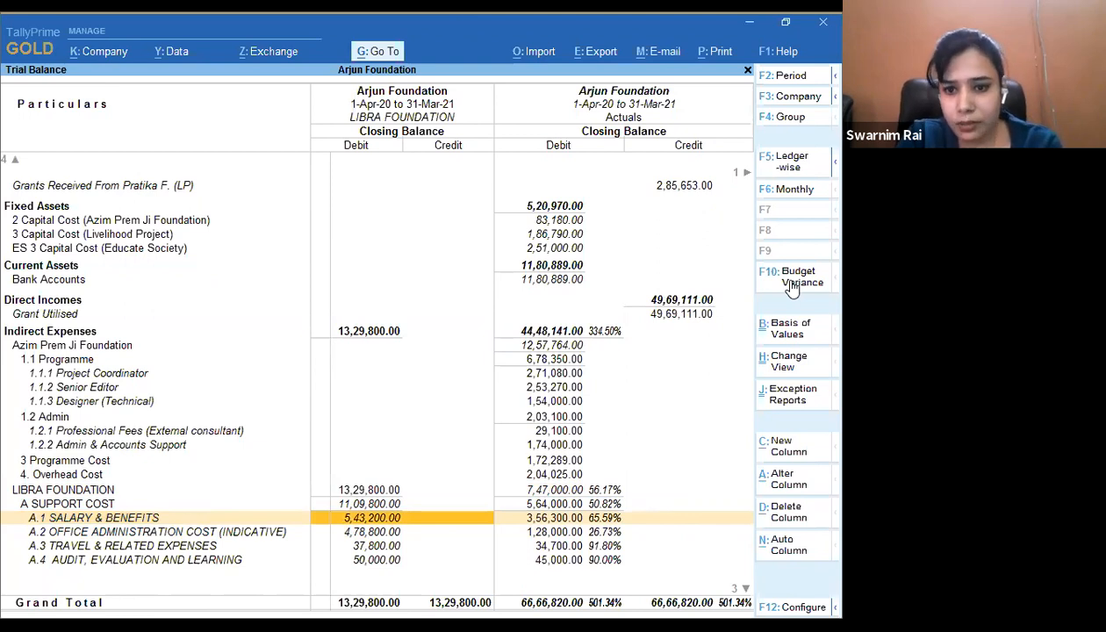
pyautogui.press('Right')
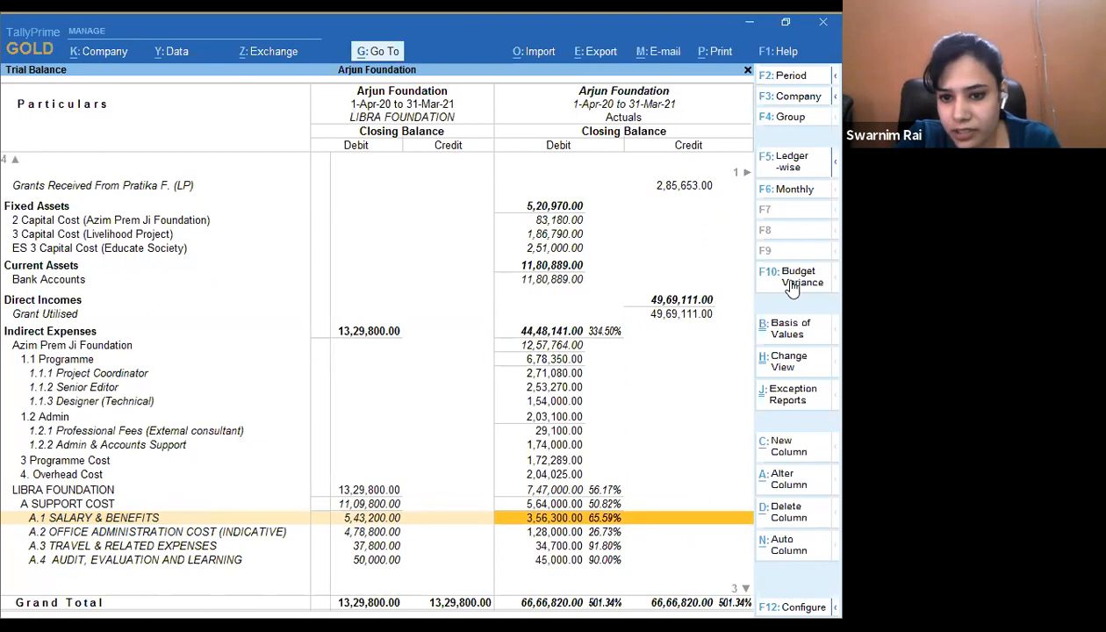
pyautogui.click(792, 289)
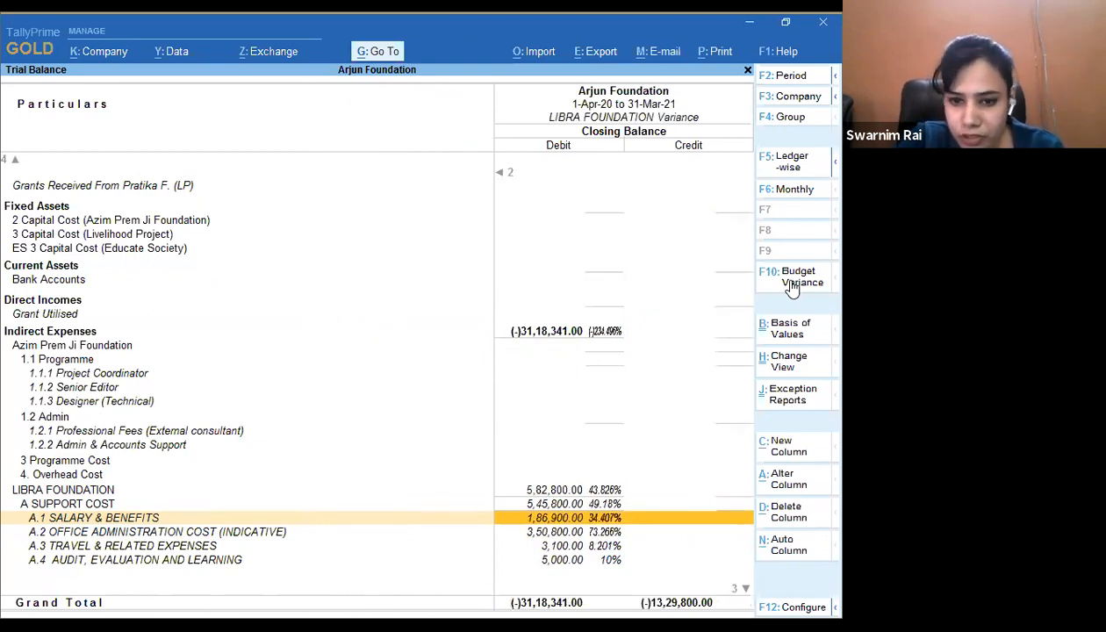
pyautogui.click(792, 288)
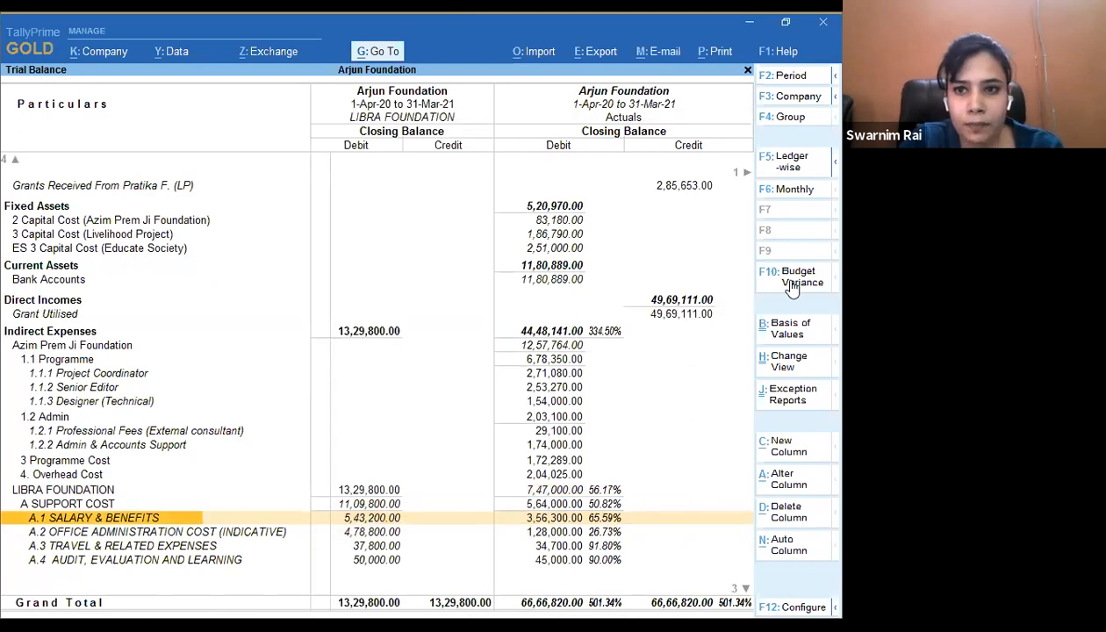
# - Expand the B PROGRAMME COST subgroup and go through its outcome ledgers down to B.3 Outcome-3: Training of Elected Reps
pyautogui.press('Down')
pyautogui.press('Down')
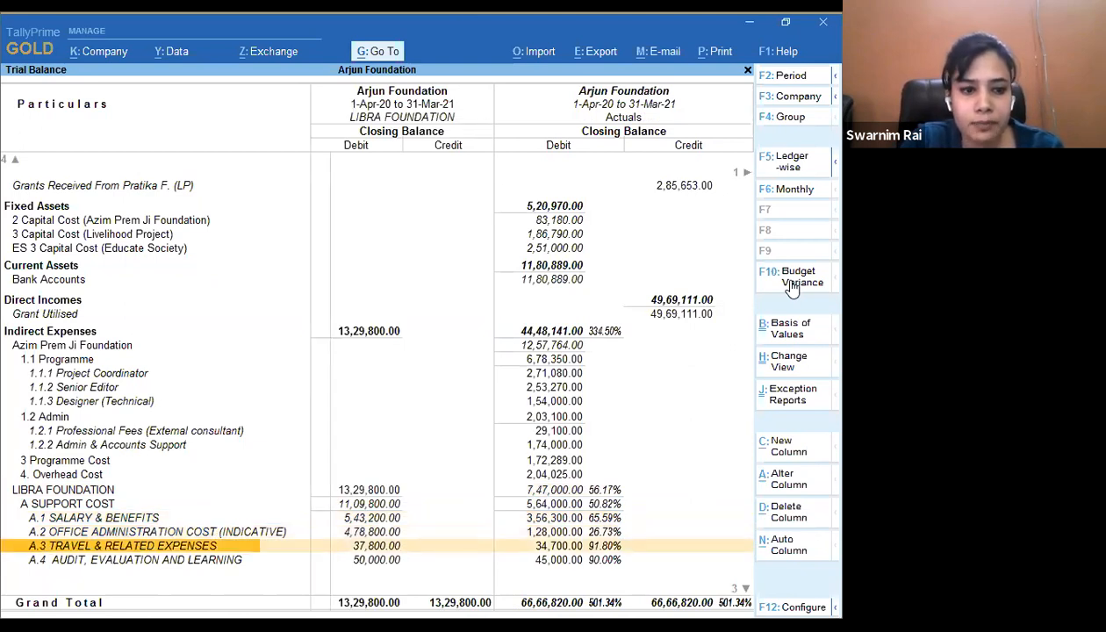
pyautogui.press('Down')
pyautogui.press('Down')
pyautogui.press('Down')
pyautogui.press('Up')
pyautogui.hotkey('shift', 'Return')
pyautogui.press('Down')
pyautogui.press('Down')
pyautogui.press('Down')
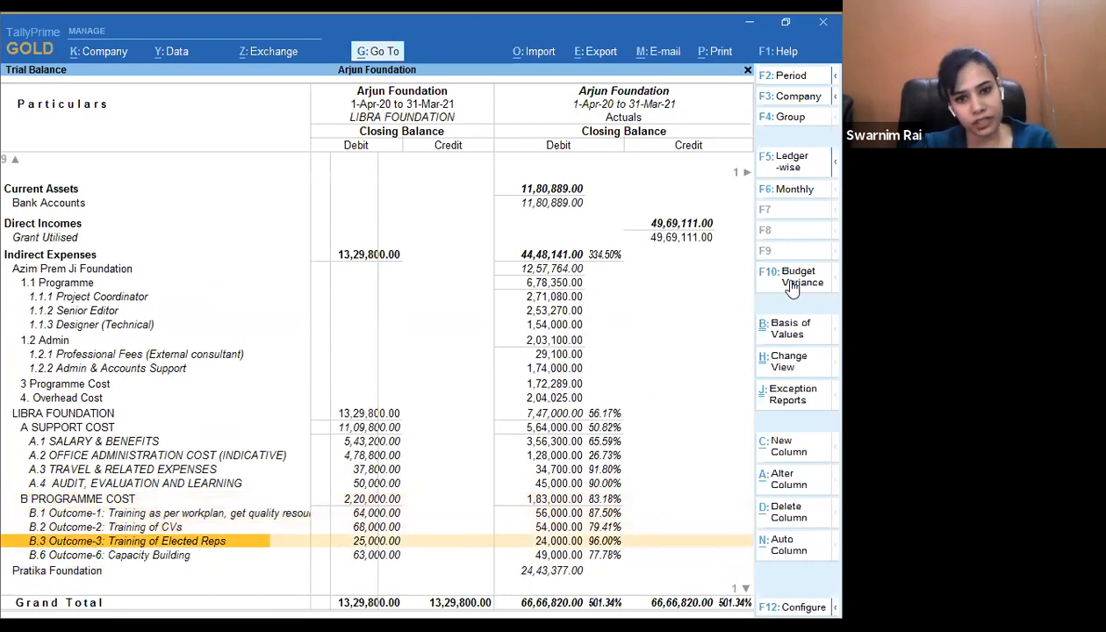
# - Run the Trial Balance's budget variance analysis against the Educate Society budget
pyautogui.press('Down')
pyautogui.press('Down')
pyautogui.press('Down')
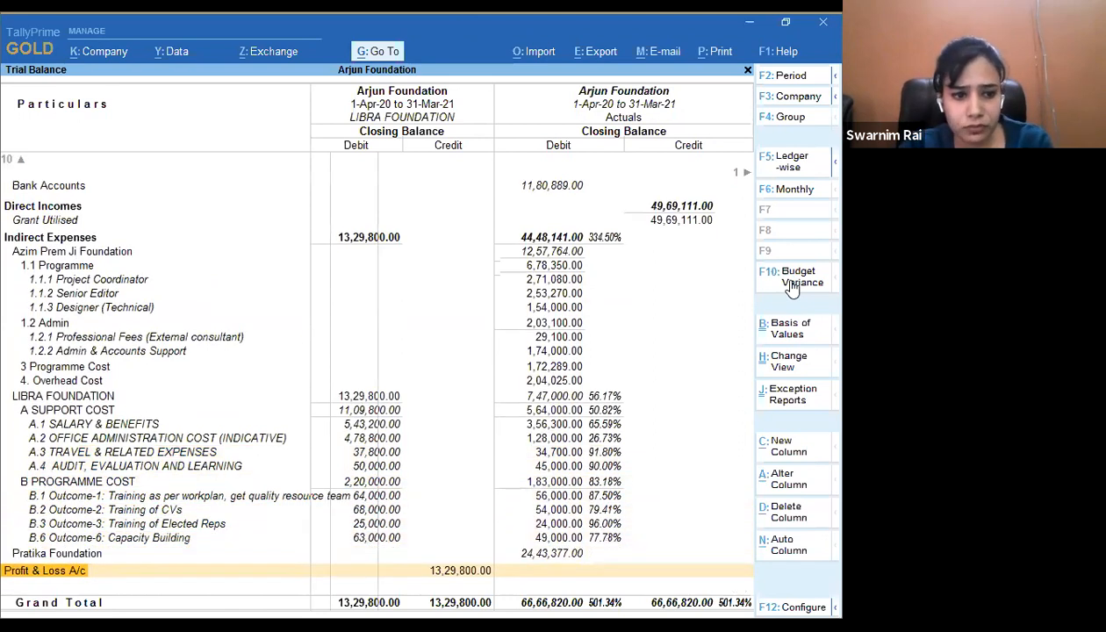
pyautogui.press('Up')
pyautogui.click(792, 279)
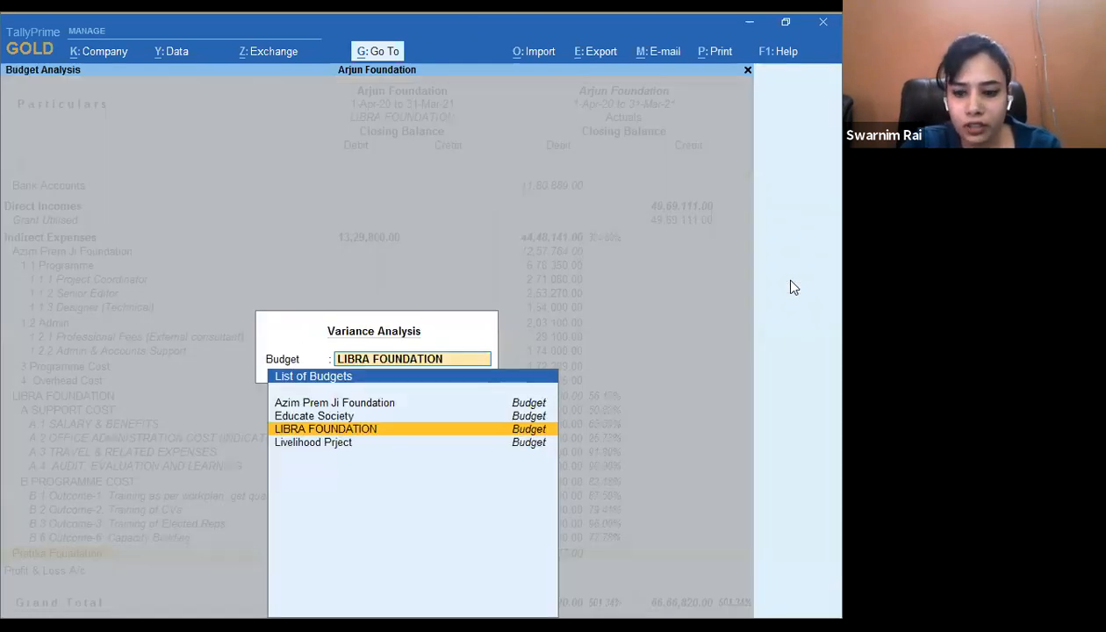
pyautogui.press('Up')
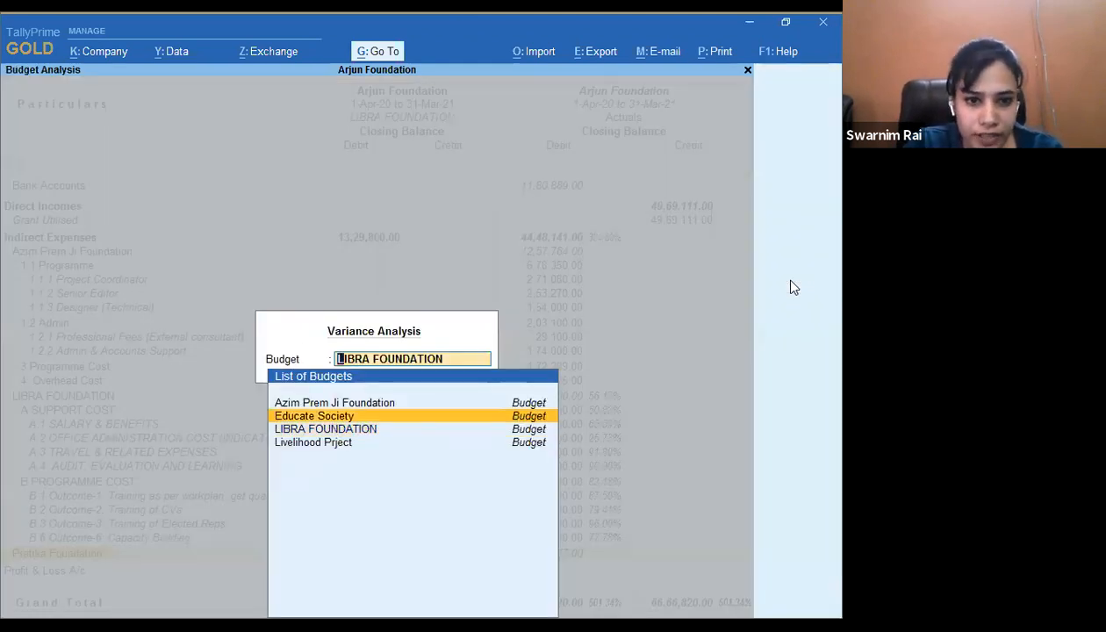
pyautogui.press('Return')
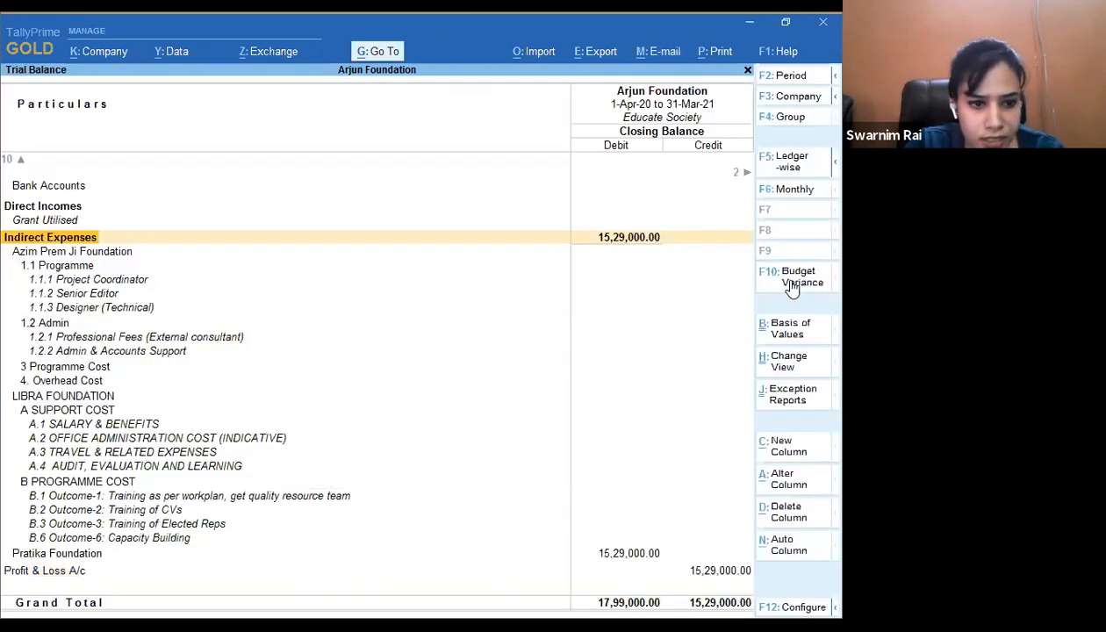
# - Expand the Pratika Foundation group under Indirect Expenses and select its Educate Society project
pyautogui.press('Down')
pyautogui.press('Down')
pyautogui.press('Down')
pyautogui.press('Down')
pyautogui.press('Down')
pyautogui.press('Down')
pyautogui.press('Down')
pyautogui.press('Down')
pyautogui.press('Down')
pyautogui.press('Down')
pyautogui.press('Down')
pyautogui.press('Down')
pyautogui.press('Down')
pyautogui.press('Down')
pyautogui.press('Down')
pyautogui.press('Down')
pyautogui.press('Down')
pyautogui.press('Down')
pyautogui.press('Down')
pyautogui.press('Down')
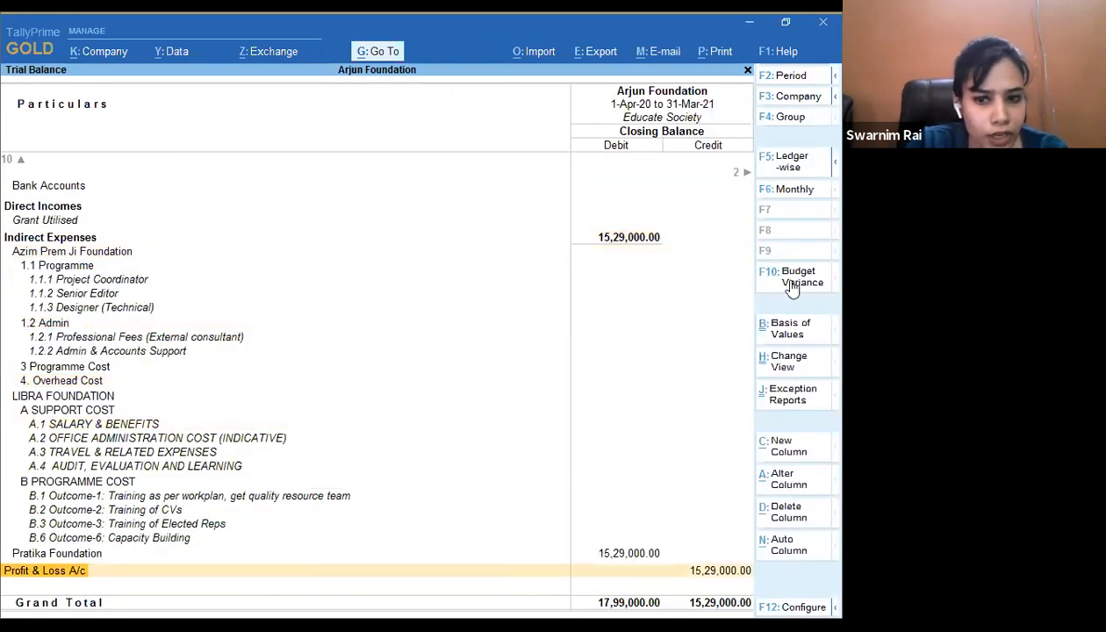
pyautogui.press('Up')
pyautogui.hotkey('shift', 'Return')
pyautogui.press('Down')
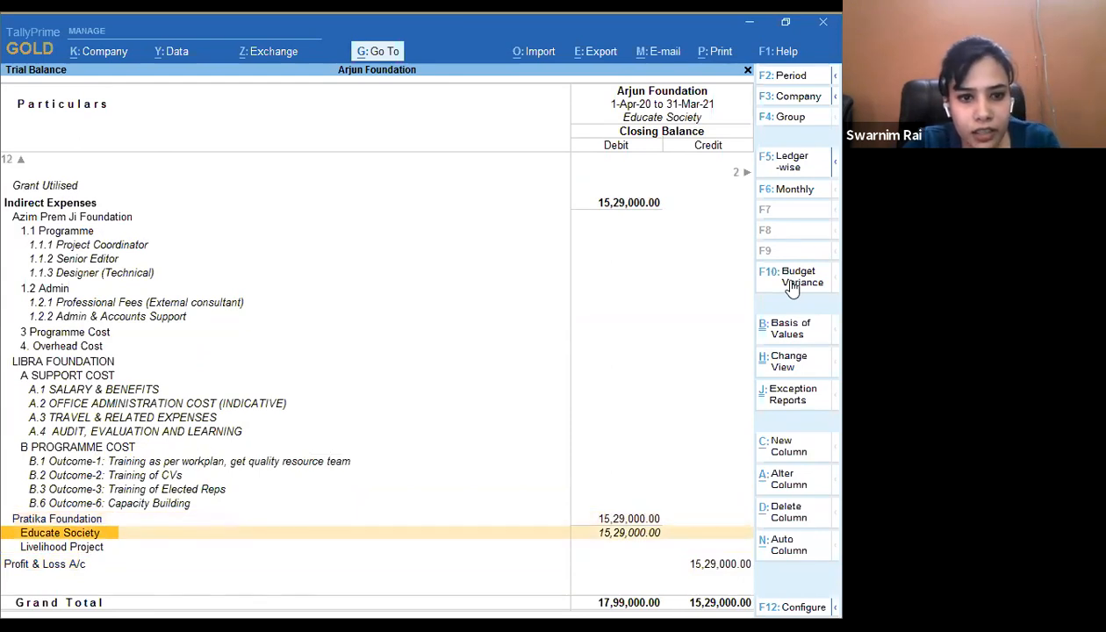
# - Compare the budget, actual and variance figures of the Educate Society project under Pratika Foundation
pyautogui.press('Right')
pyautogui.click(792, 290)
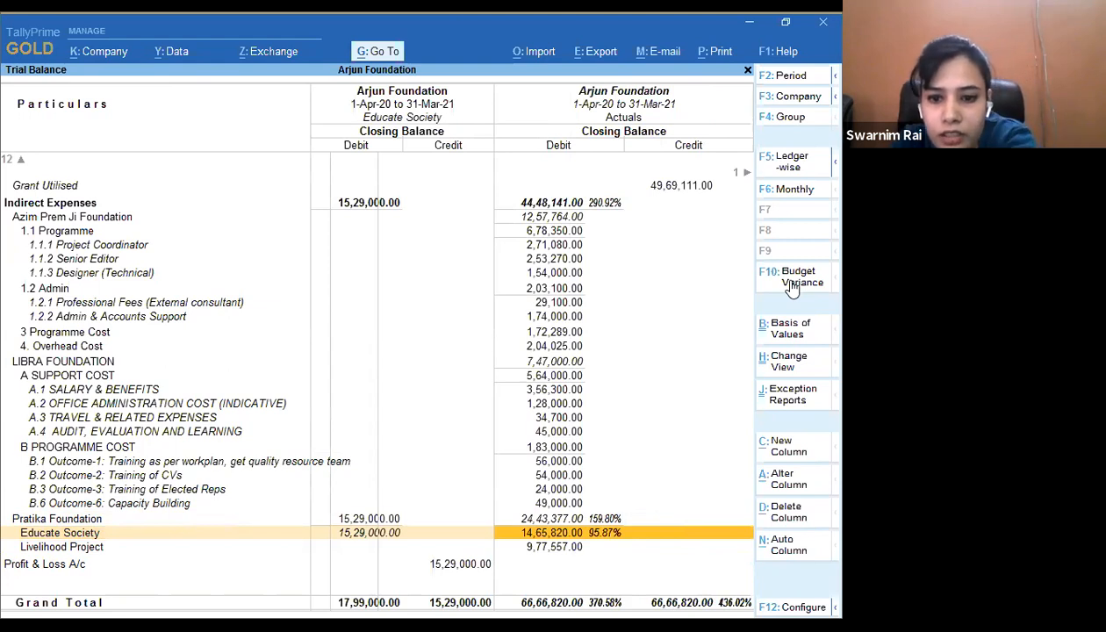
pyautogui.click(793, 290)
pyautogui.press('Down')
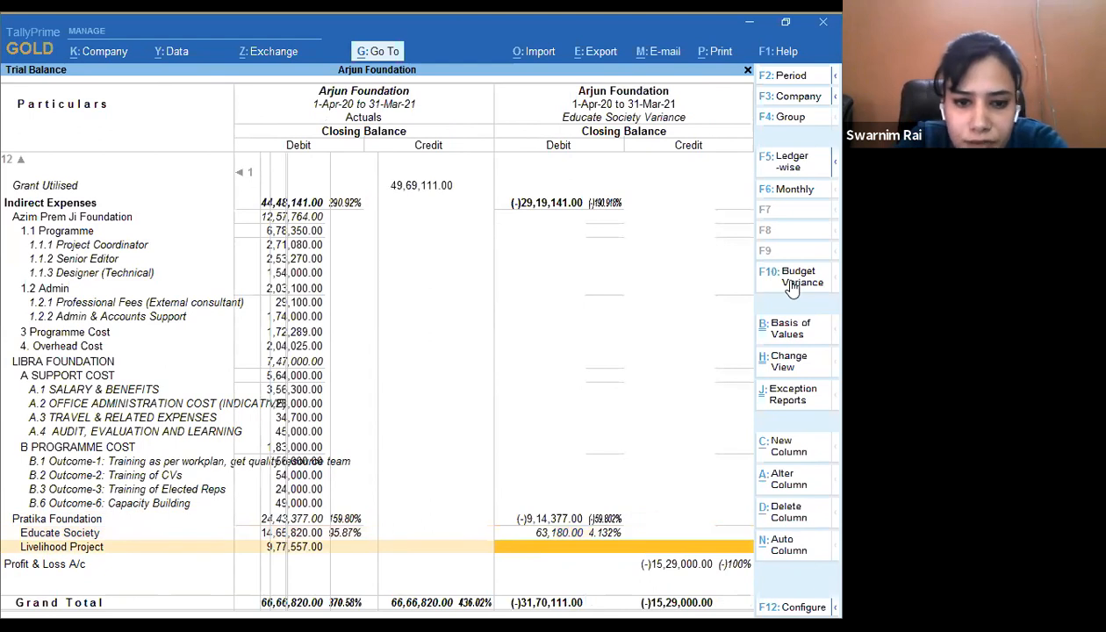
pyautogui.click(793, 290)
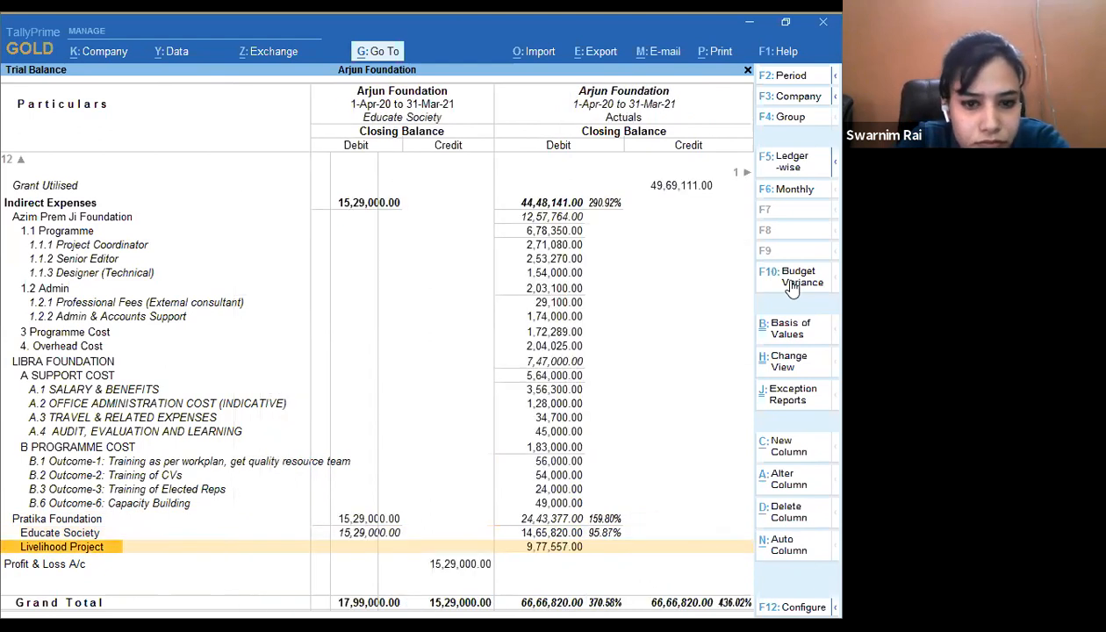
# - Expand Educate Society into its cost groups and go through them, ending on ES 1 Person Power
pyautogui.press('Up')
pyautogui.hotkey('shift', 'Return')
pyautogui.press('Down')
pyautogui.press('Down')
pyautogui.press('Down')
pyautogui.press('Down')
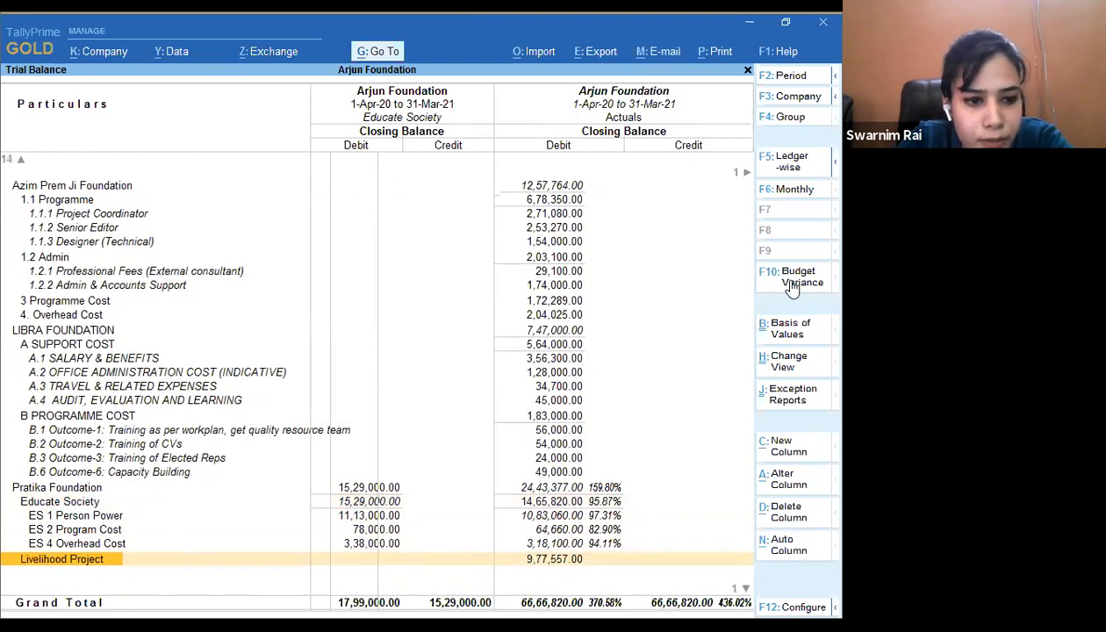
pyautogui.press('Up')
pyautogui.press('Up')
pyautogui.press('Up')
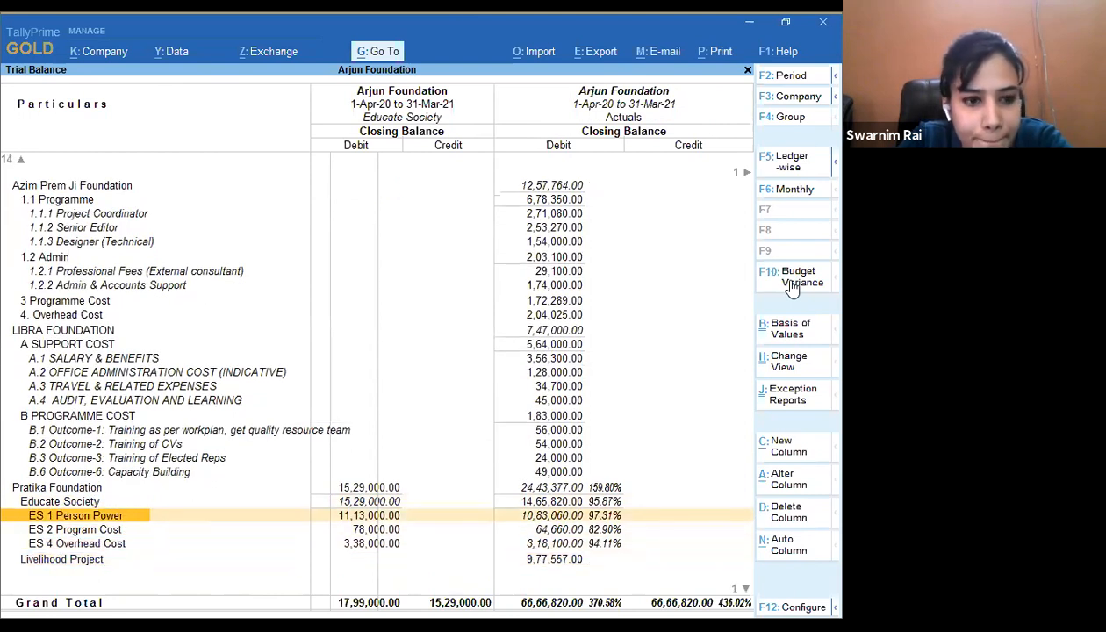
# - Expand ES 1 Person Power, ES 2 Program Cost and ES 4 Overhead Cost into their individual cost heads
pyautogui.hotkey('shift', 'Return')
pyautogui.press('Down')
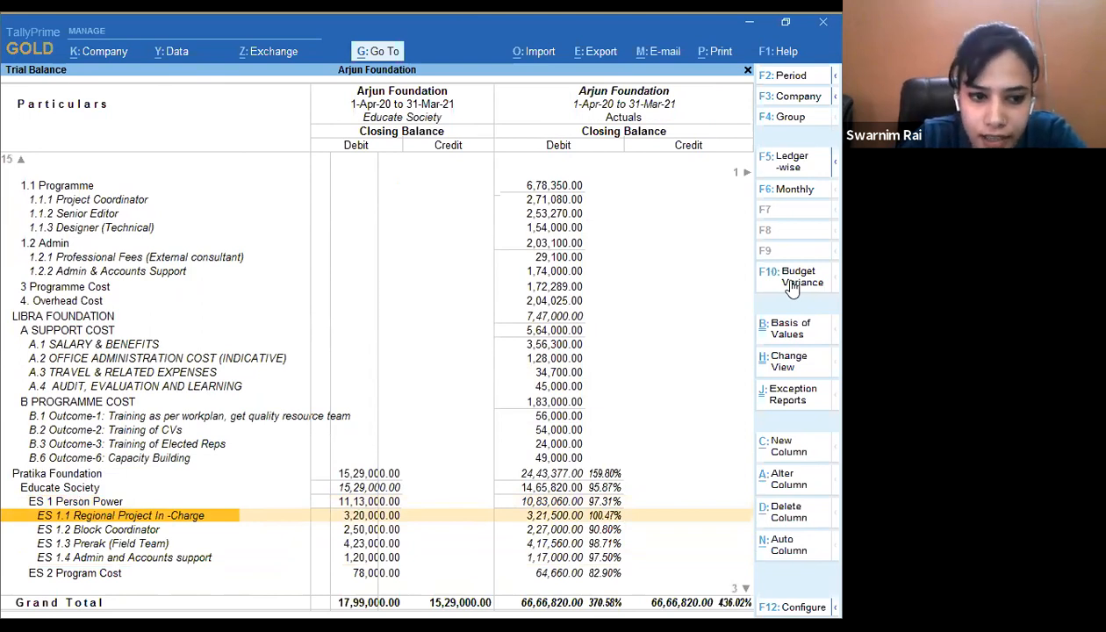
pyautogui.press('Down')
pyautogui.press('Down')
pyautogui.press('Down')
pyautogui.press('Down')
pyautogui.hotkey('shift', 'Return')
pyautogui.press('Down')
pyautogui.press('Down')
pyautogui.press('Down')
pyautogui.hotkey('shift', 'Return')
pyautogui.press('Down')
pyautogui.press('Down')
# - Compare the budget and actual spending of ES 3 Capital Cost (Educate Society) under Fixed Assets
pyautogui.press('Up')
pyautogui.press('Up')
pyautogui.press('Up')
pyautogui.press('Up')
pyautogui.press('Up')
pyautogui.press('Up')
pyautogui.press('Up')
pyautogui.press('Up')
pyautogui.press('Up')
pyautogui.press('Up')
pyautogui.press('Up')
pyautogui.press('Up')
pyautogui.press('Up')
pyautogui.press('Up')
pyautogui.press('Up')
pyautogui.press('Up')
pyautogui.press('Up')
pyautogui.press('Up')
pyautogui.press('Up')
pyautogui.press('Up')
pyautogui.press('Up')
pyautogui.press('Up')
pyautogui.press('Up')
pyautogui.press('Up')
pyautogui.press('Up')
pyautogui.press('Up')
pyautogui.press('Up')
pyautogui.press('Up')
pyautogui.press('Up')
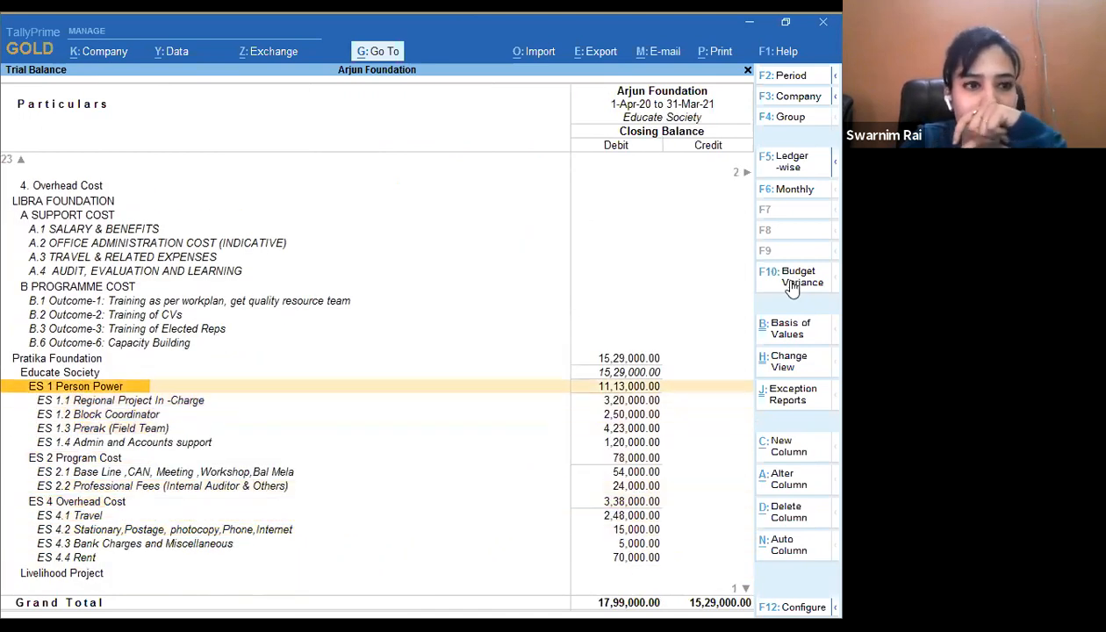
pyautogui.press('Up')
pyautogui.press('Up')
pyautogui.press('Up')
pyautogui.press('Up')
pyautogui.press('Up')
pyautogui.press('Up')
pyautogui.press('Up')
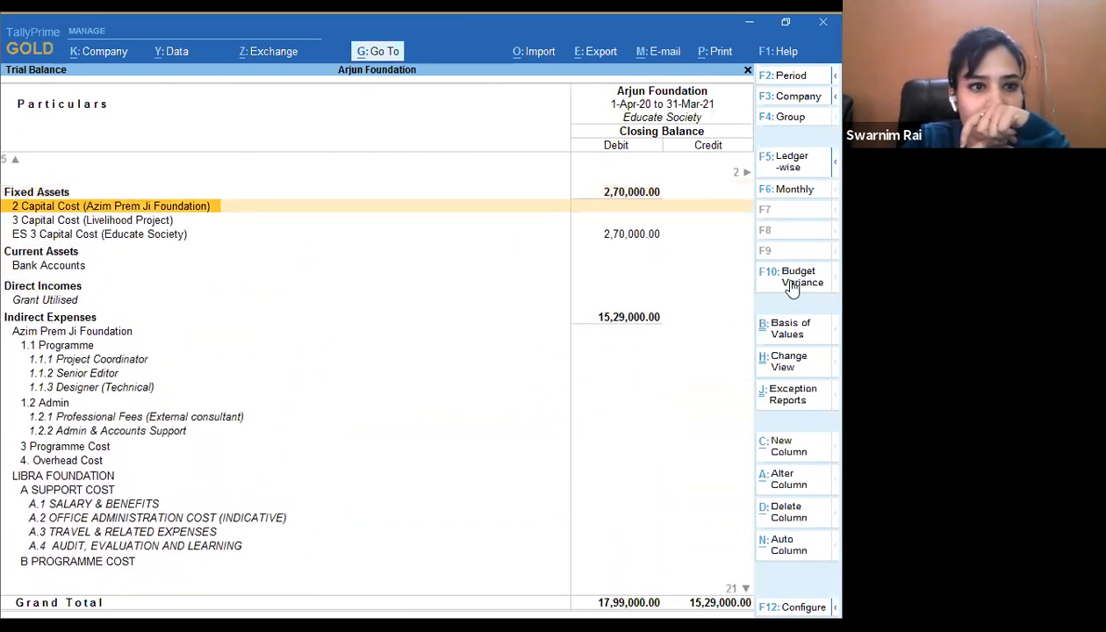
pyautogui.press('Down')
pyautogui.press('Down')
pyautogui.click(792, 290)
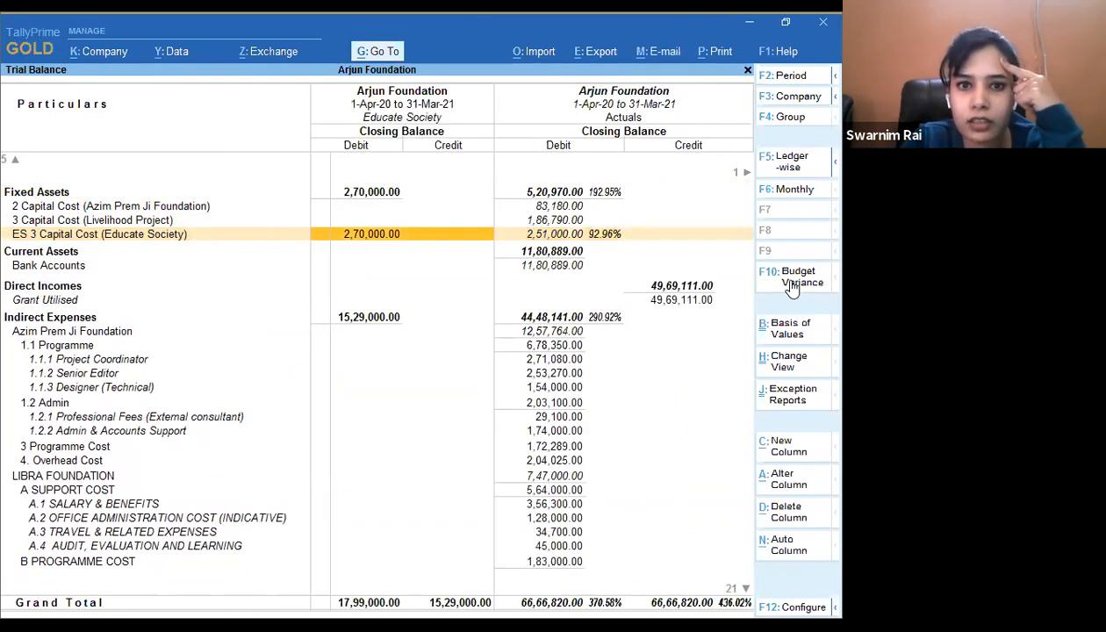
pyautogui.press('Right')
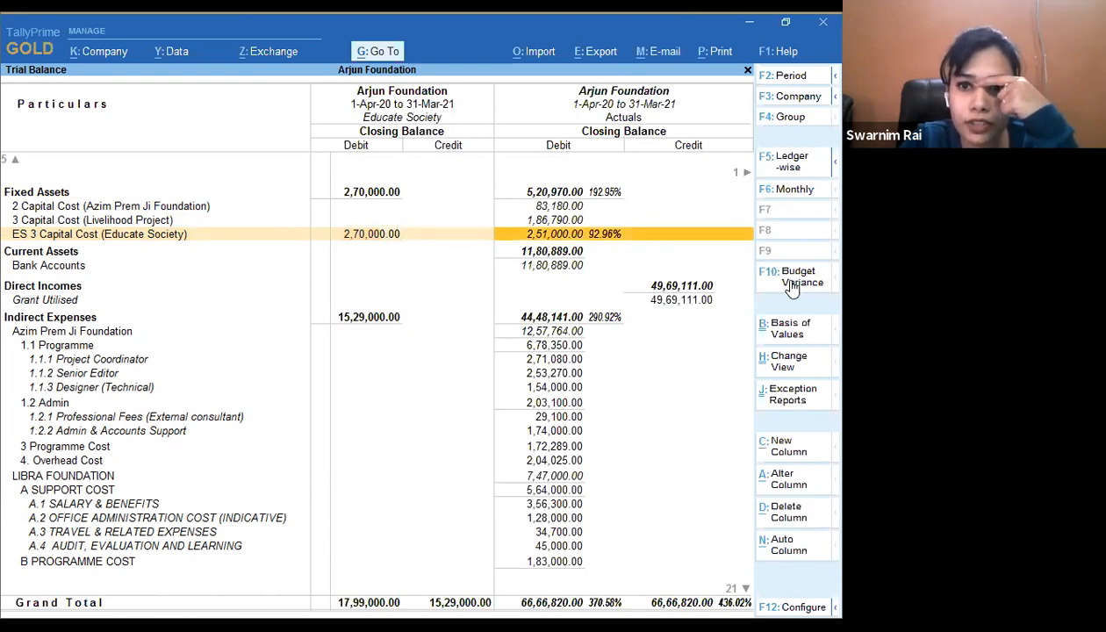
pyautogui.press('Left')
pyautogui.press('Left')
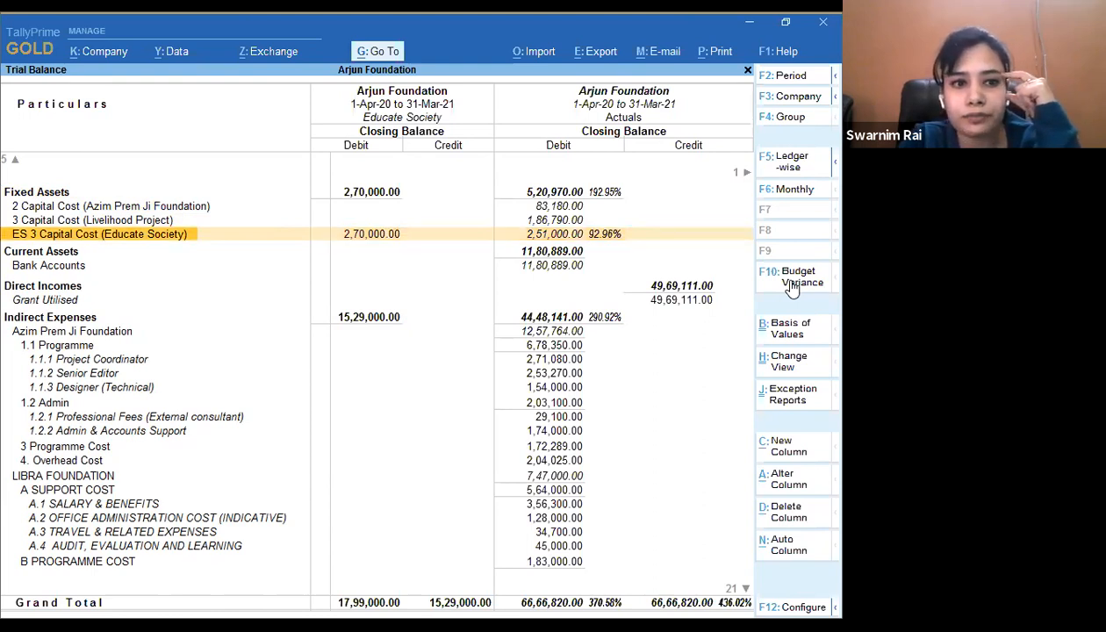
# - Expand ES 3 Capital Cost (Educate Society) and check the budget variance of its ES 3.1 equipment head
pyautogui.hotkey('shift', 'Return')
pyautogui.press('Down')
pyautogui.press('Right')
pyautogui.press('Right')
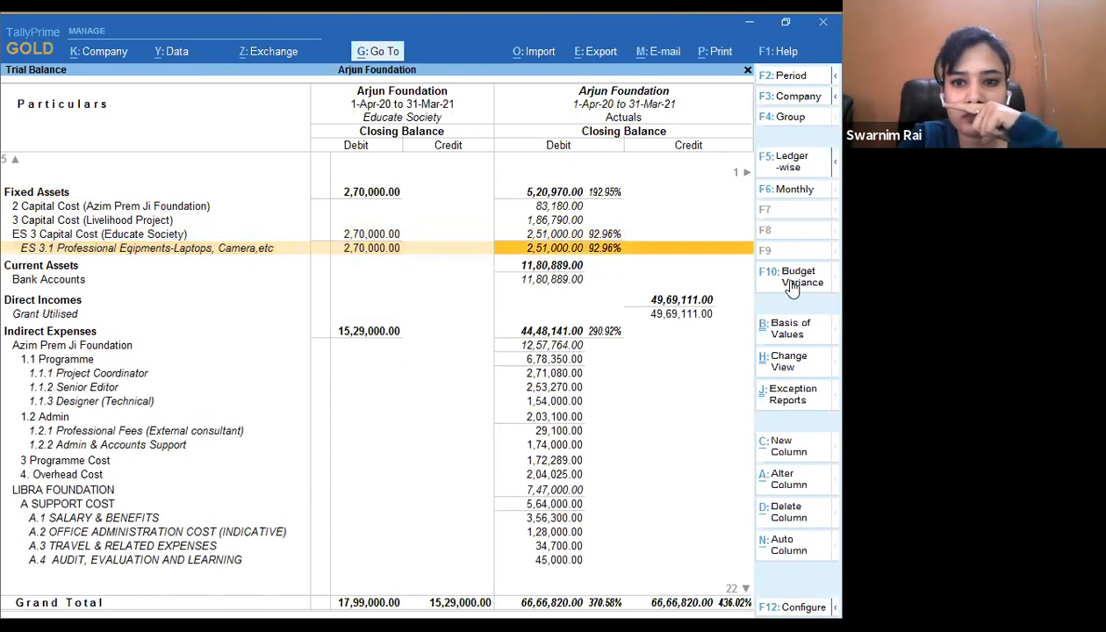
pyautogui.click(790, 286)
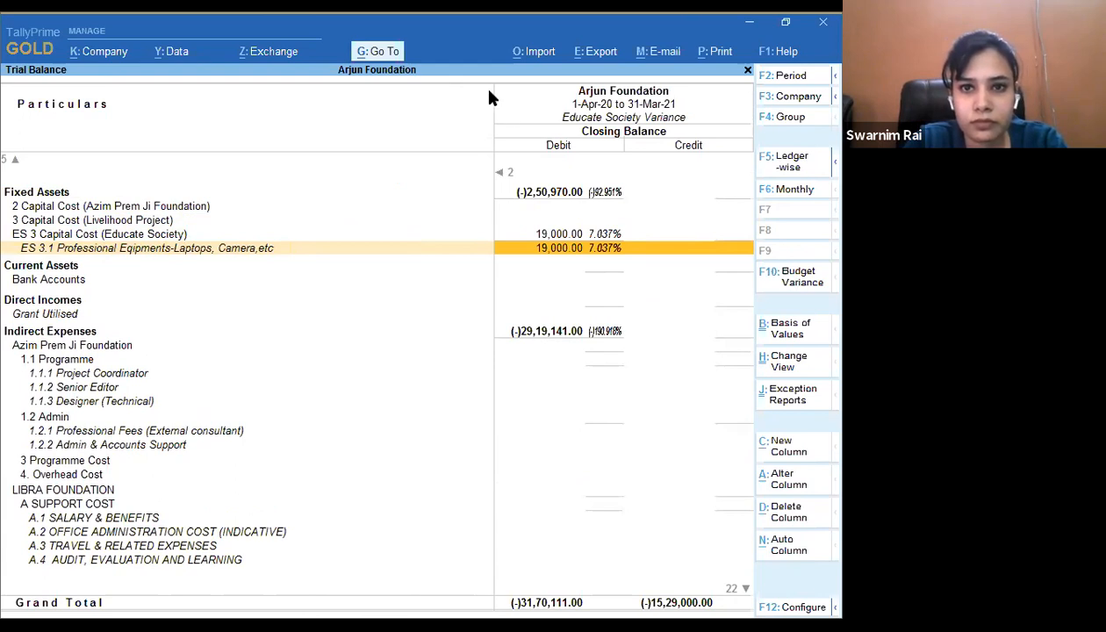
pyautogui.hotkey('alt', 'Tab')
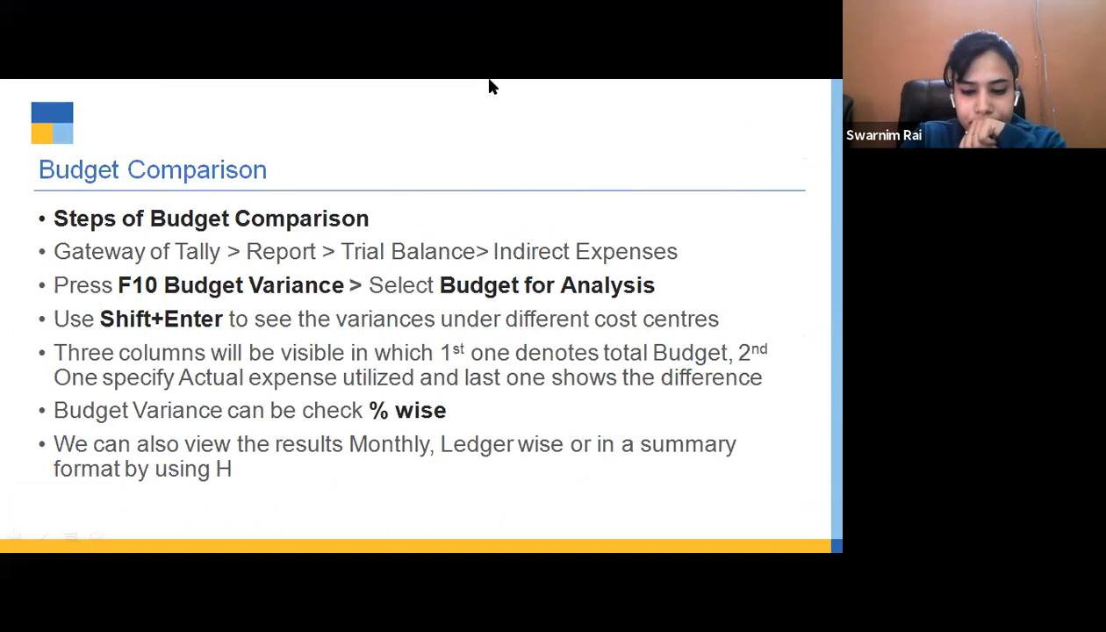
pyautogui.press('Right')
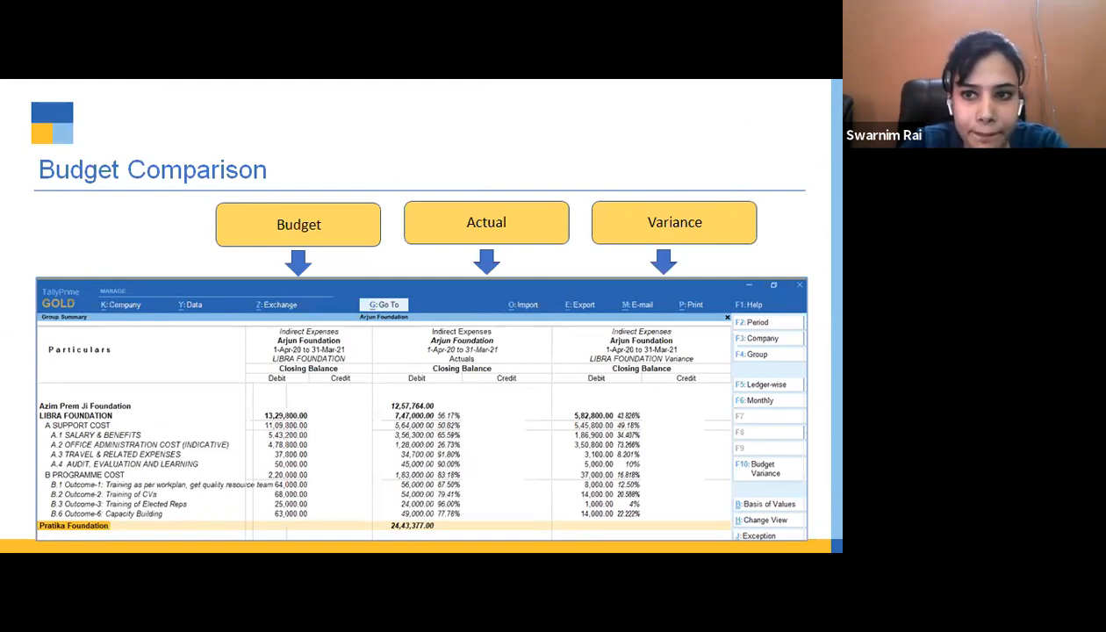
pyautogui.press('Right')
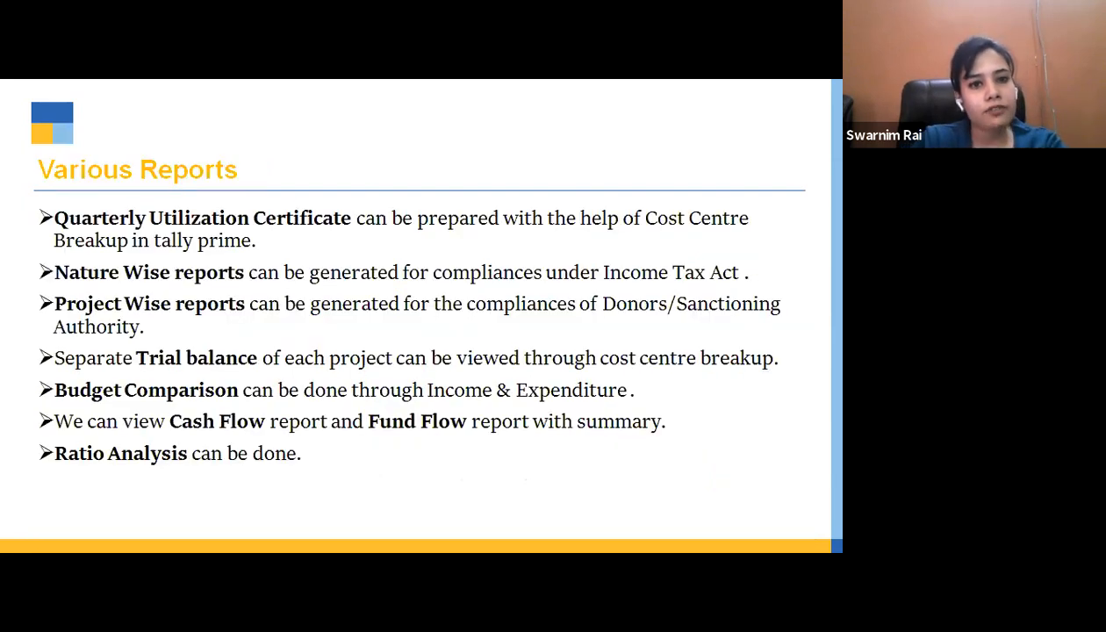
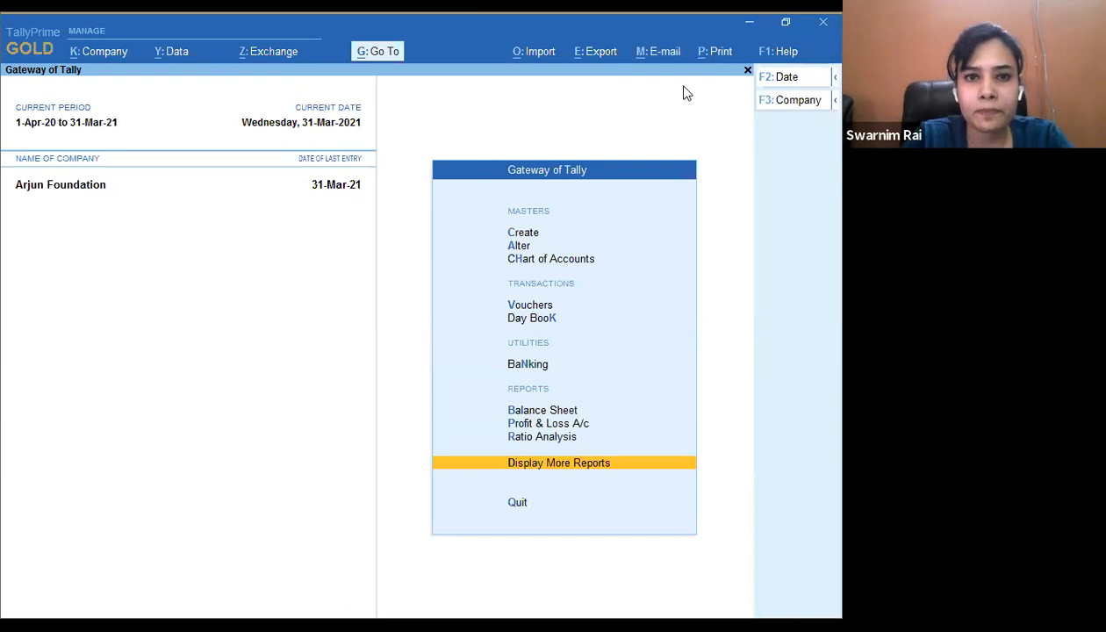
pyautogui.click(822, 23)
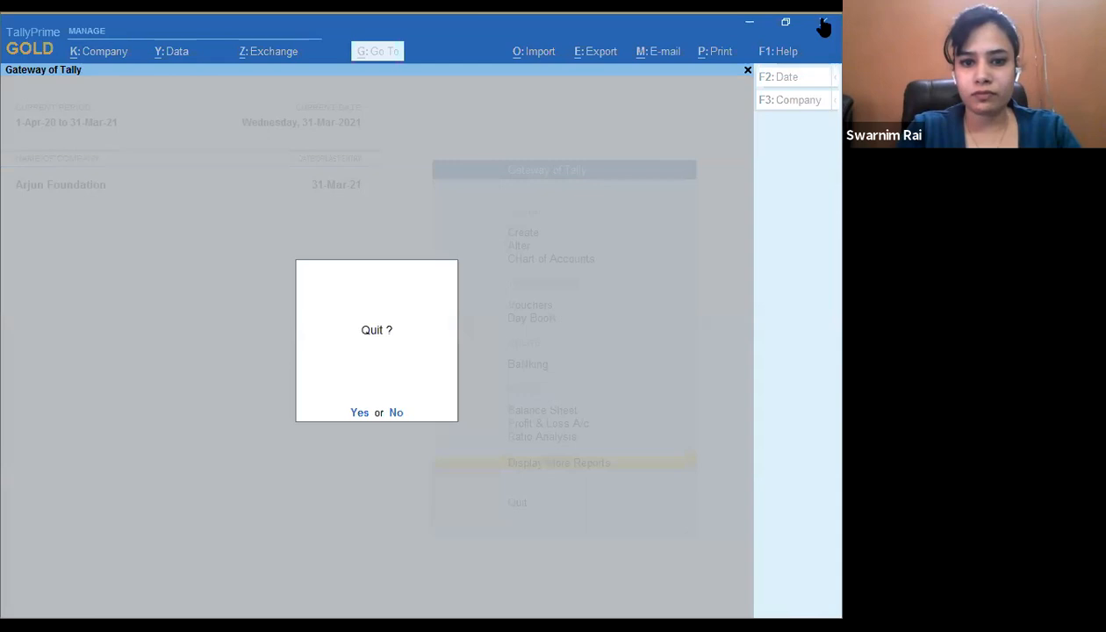
pyautogui.click(392, 414)
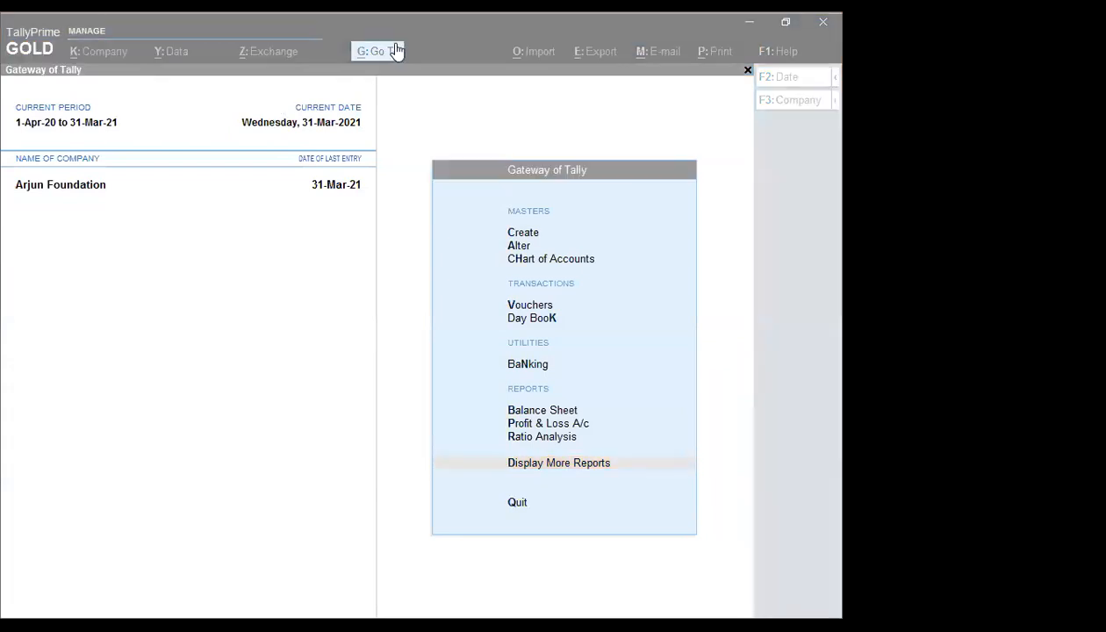
# - Search the reports for Cost and open the Cost Centre Monthly Summary for the Azim Prem Ji Foundation cost centre
pyautogui.click(394, 51)
pyautogui.click(393, 52)
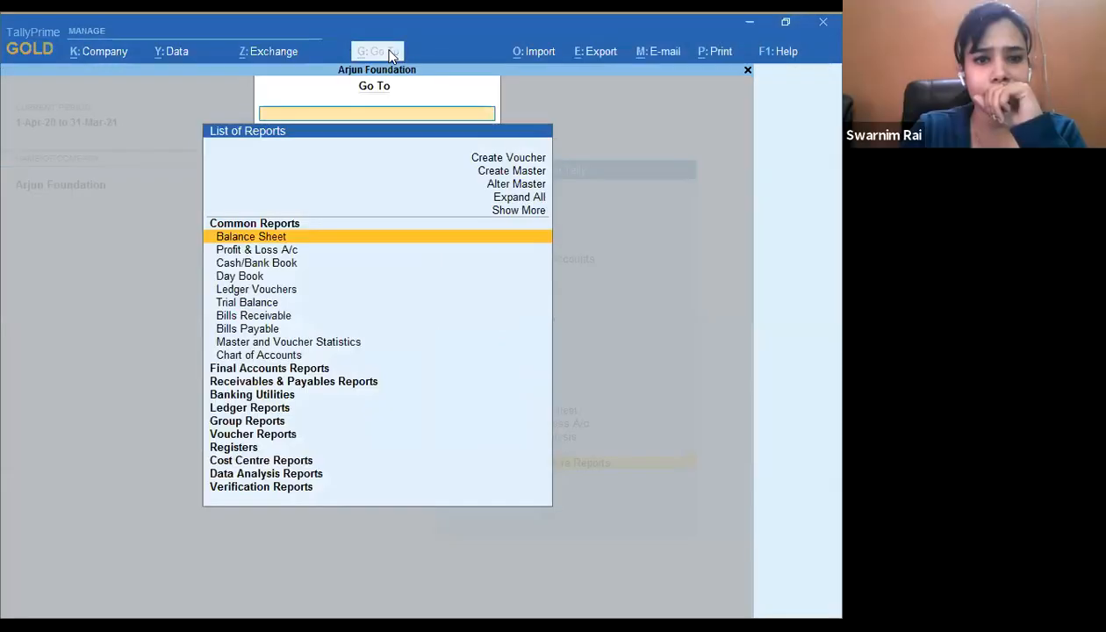
pyautogui.write('C')
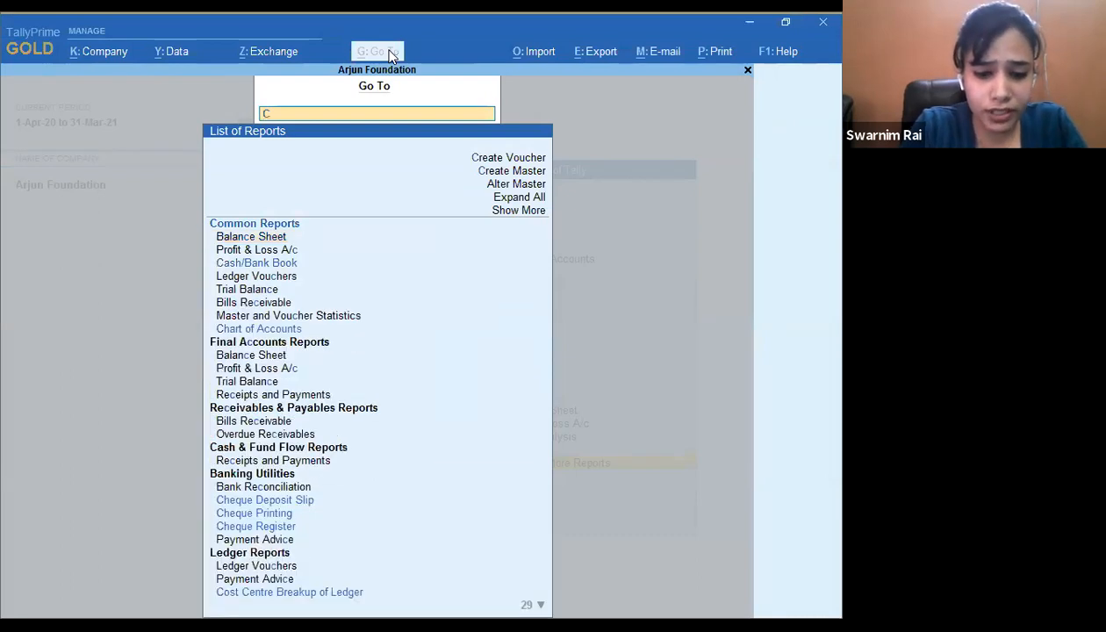
pyautogui.write('ost')
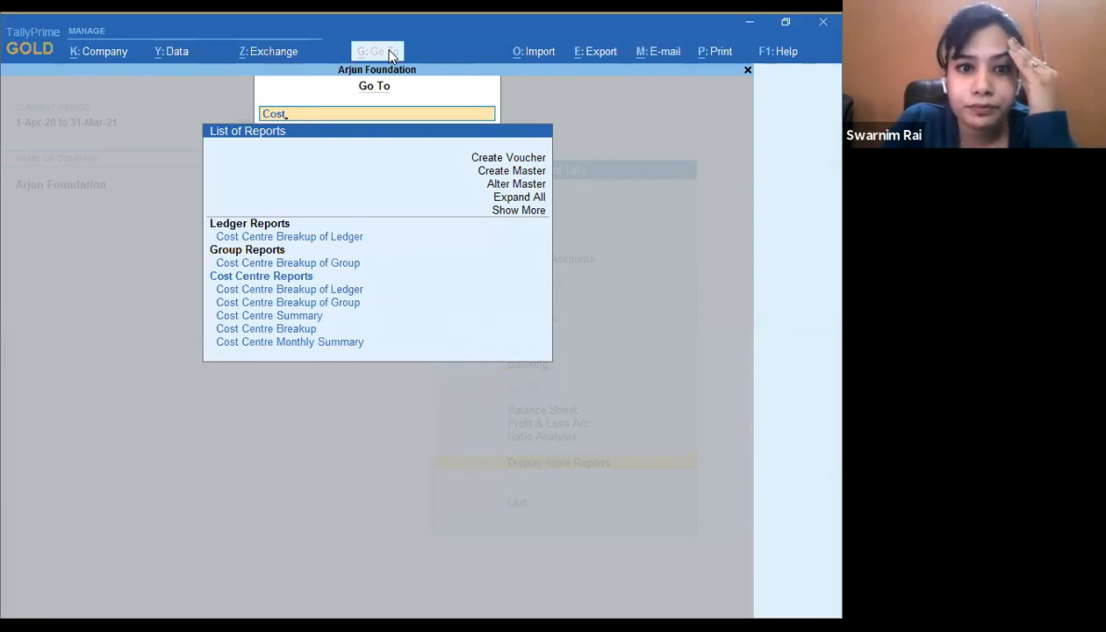
pyautogui.press('Down')
pyautogui.press('Down')
pyautogui.press('Down')
pyautogui.press('Down')
pyautogui.press('Down')
pyautogui.press('Down')
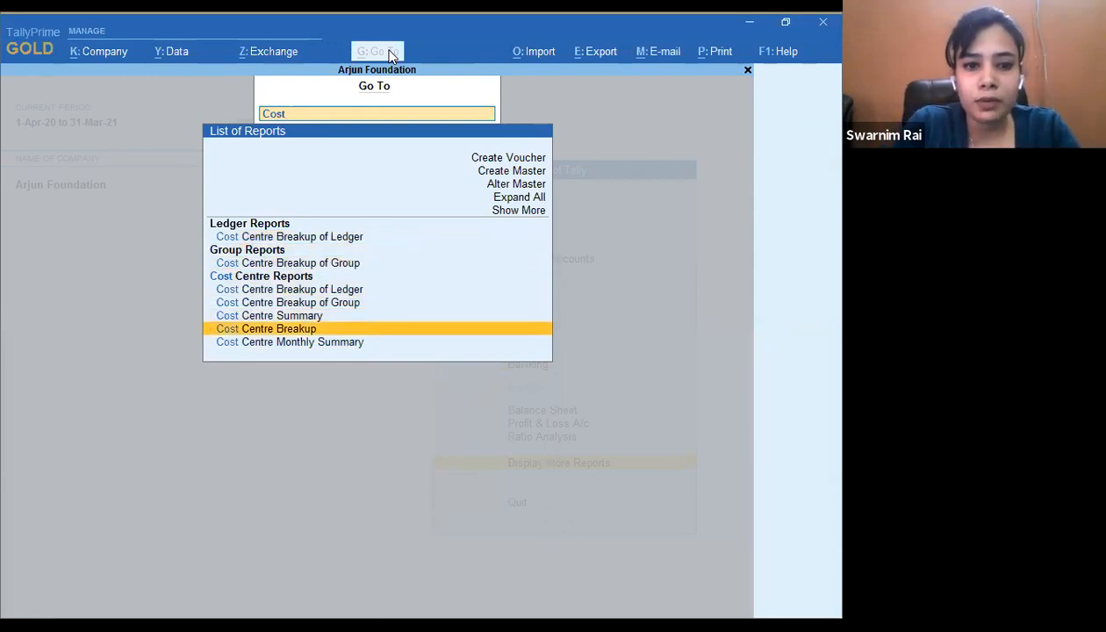
pyautogui.press('Down')
pyautogui.press('Return')
pyautogui.press('Down')
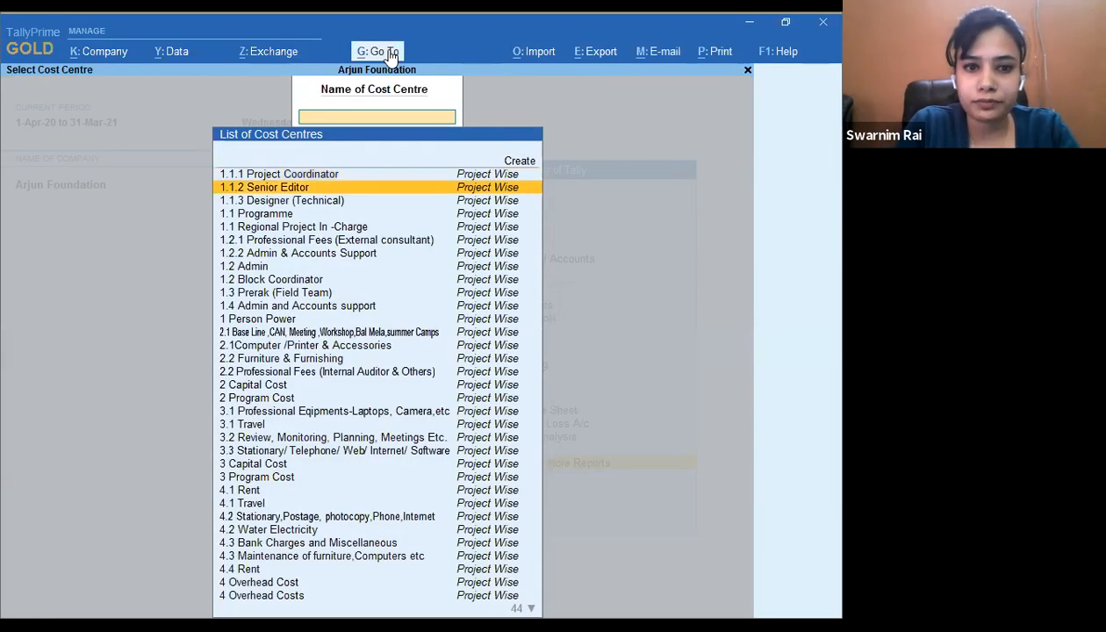
pyautogui.write('Azi')
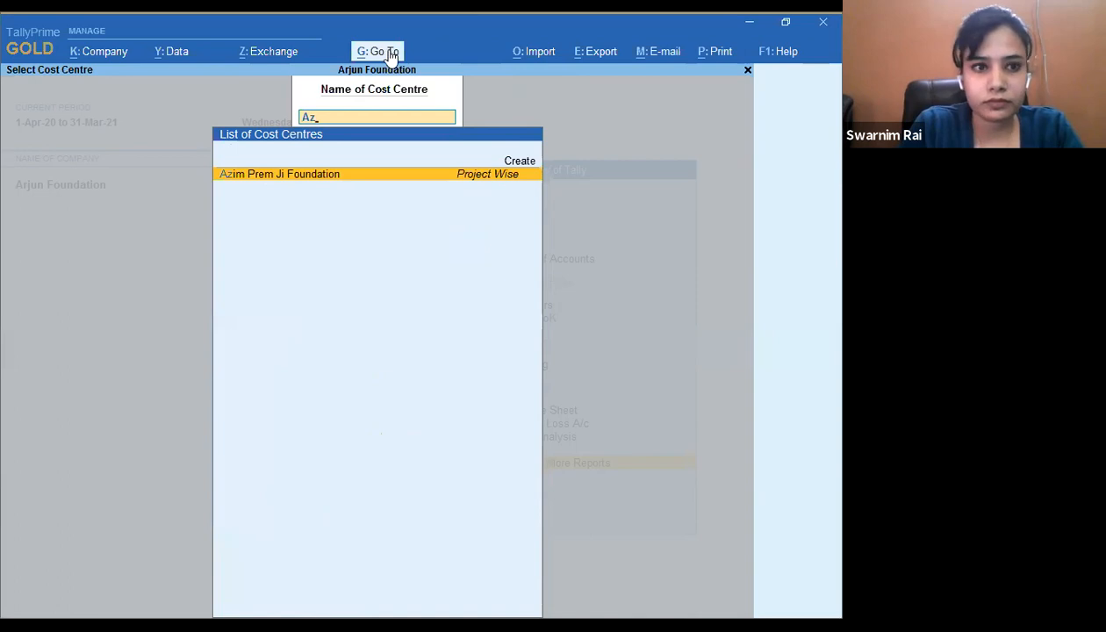
pyautogui.press('Return')
# - Check the April vouchers of the Azim Prem Ji Foundation cost centre and return to the Gateway of Tally
pyautogui.press('Up')
pyautogui.press('Up')
pyautogui.press('Up')
pyautogui.press('Up')
pyautogui.press('Up')
pyautogui.press('Up')
pyautogui.press('Up')
pyautogui.press('Up')
pyautogui.press('Up')
pyautogui.press('Up')
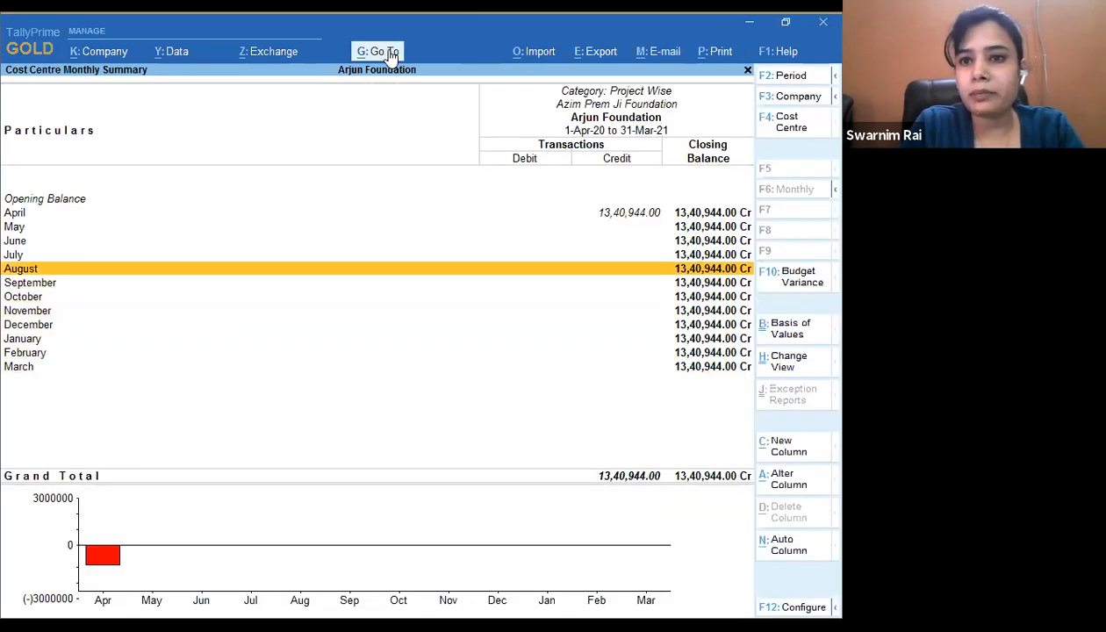
pyautogui.press('Up')
pyautogui.press('Return')
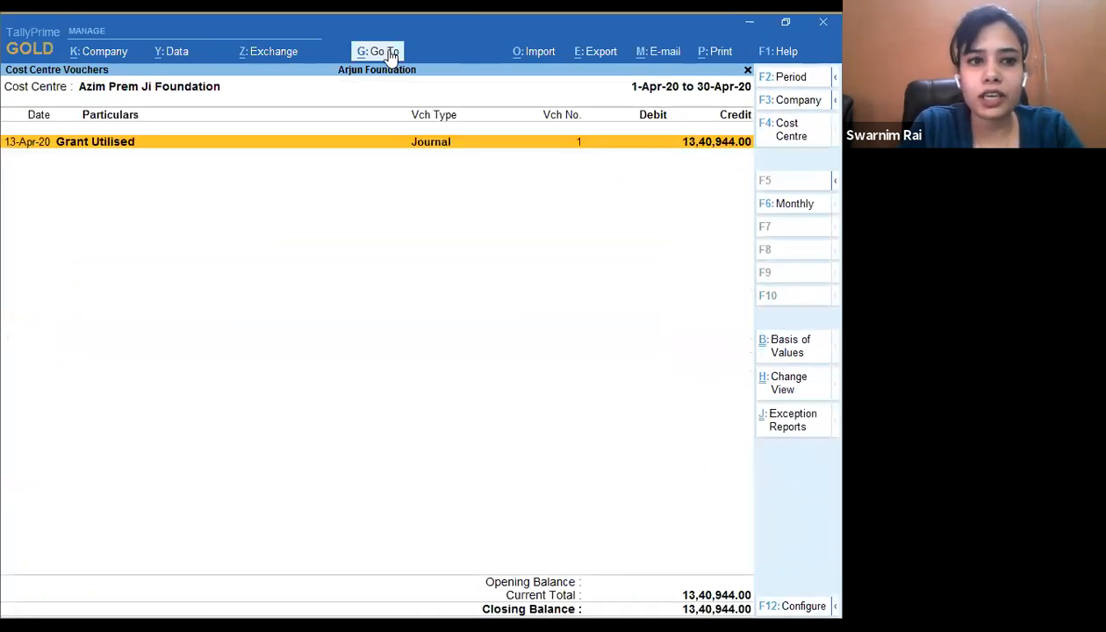
pyautogui.press('Escape')
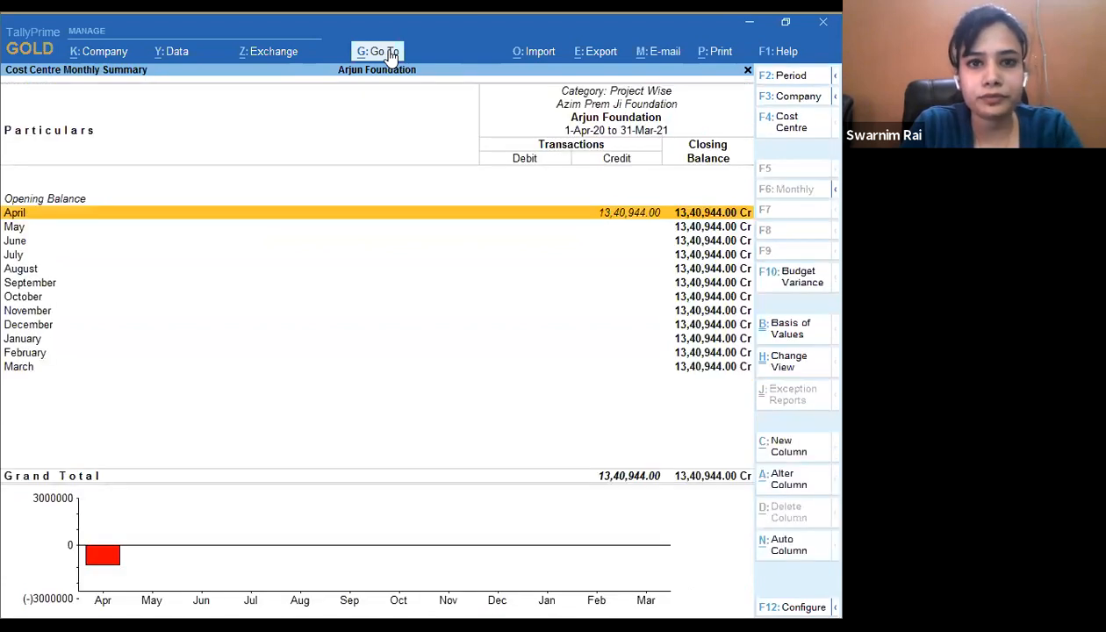
pyautogui.press('Escape')
pyautogui.press('Escape')
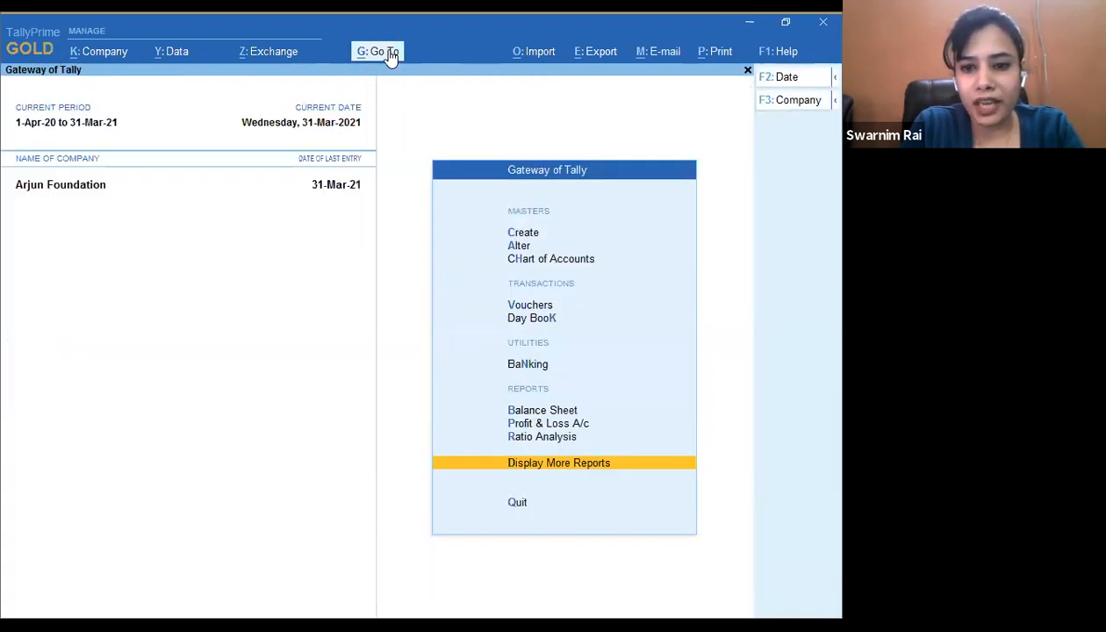
# - Search the reports for Tr, open the Trial Balance, and return to the Gateway of Tally
pyautogui.click(393, 54)
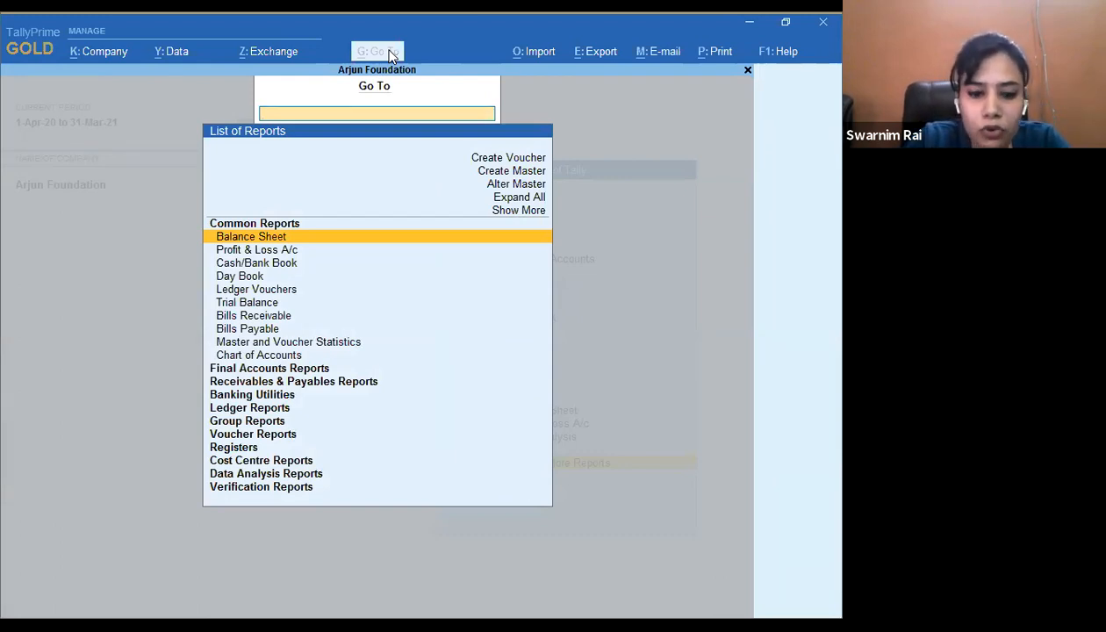
pyautogui.write('Tr')
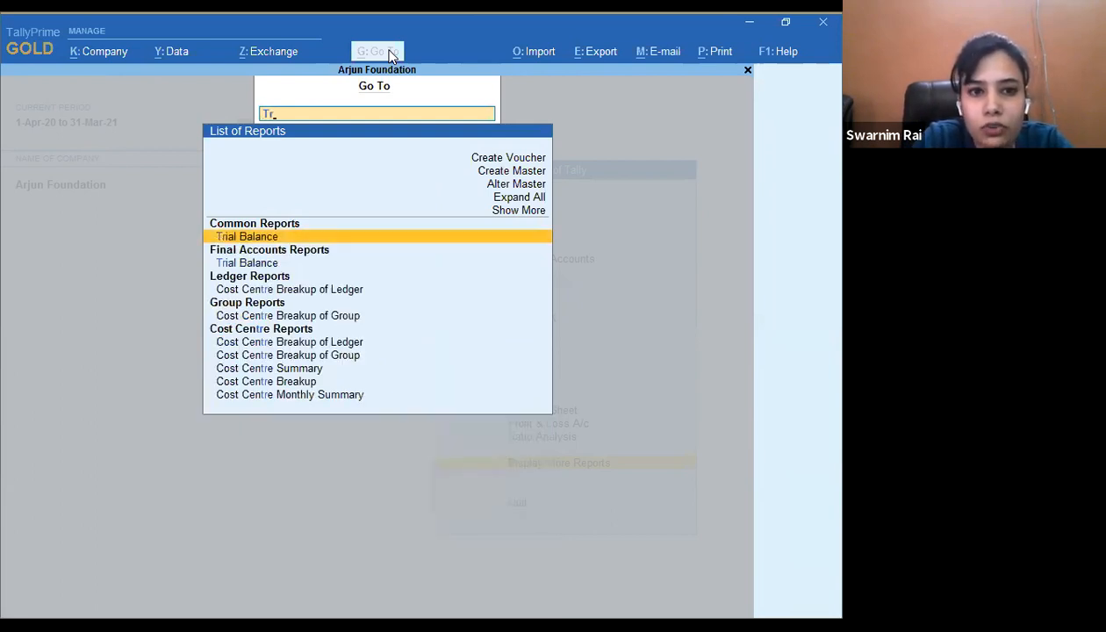
pyautogui.press('Return')
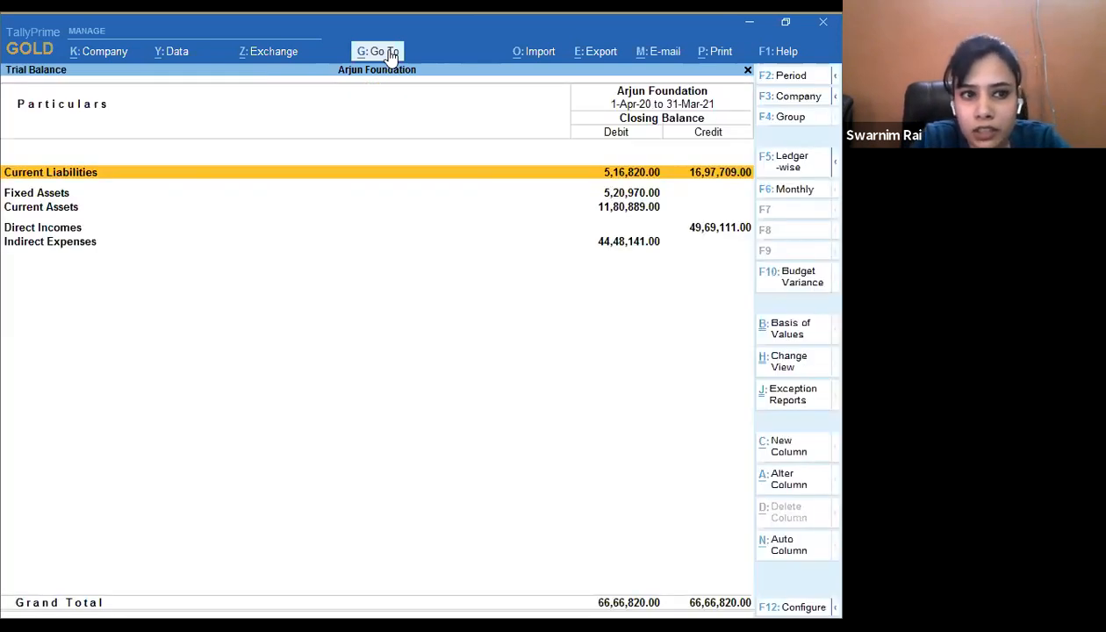
pyautogui.press('Down')
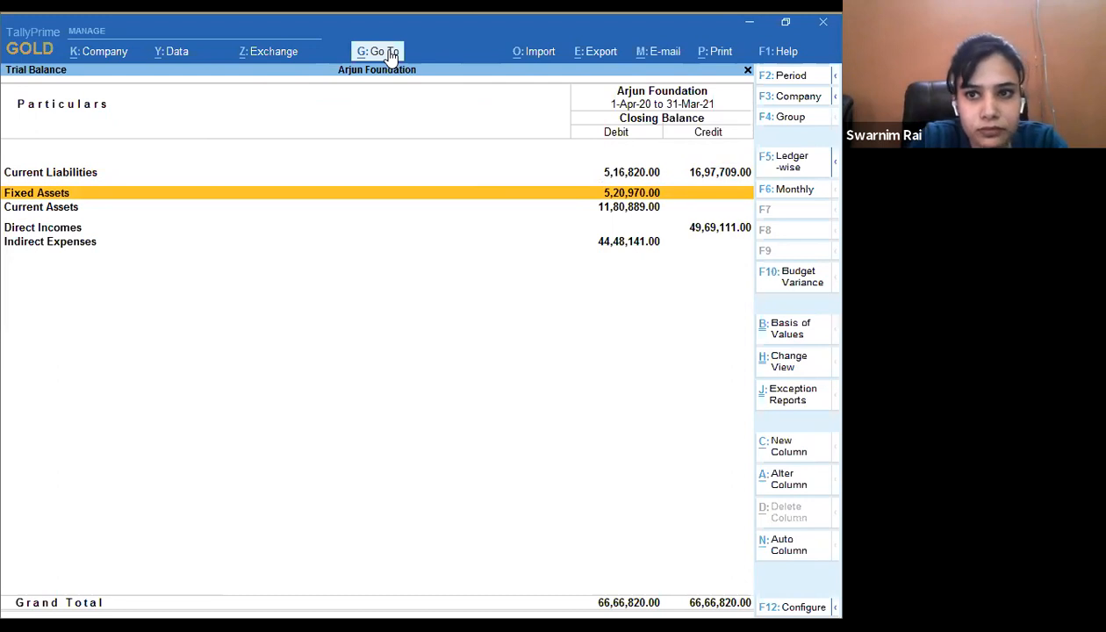
pyautogui.press('Escape')
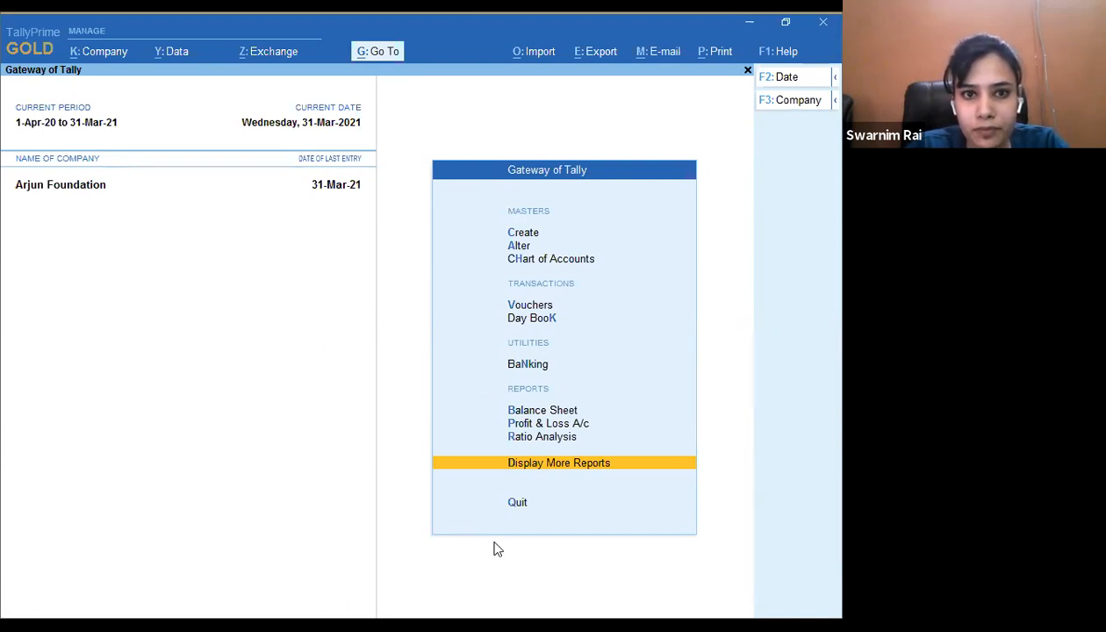
# - Switch to the presentation's Search Bar slide about Go To and return to TallyPrime
pyautogui.press('Return')
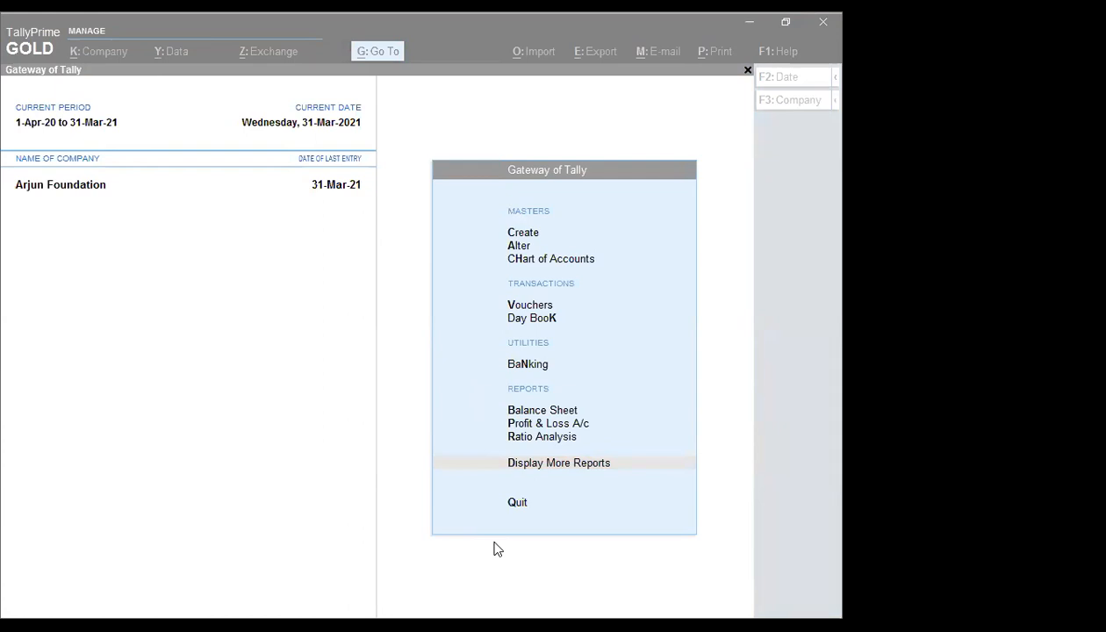
pyautogui.hotkey('alt', 'Tab')
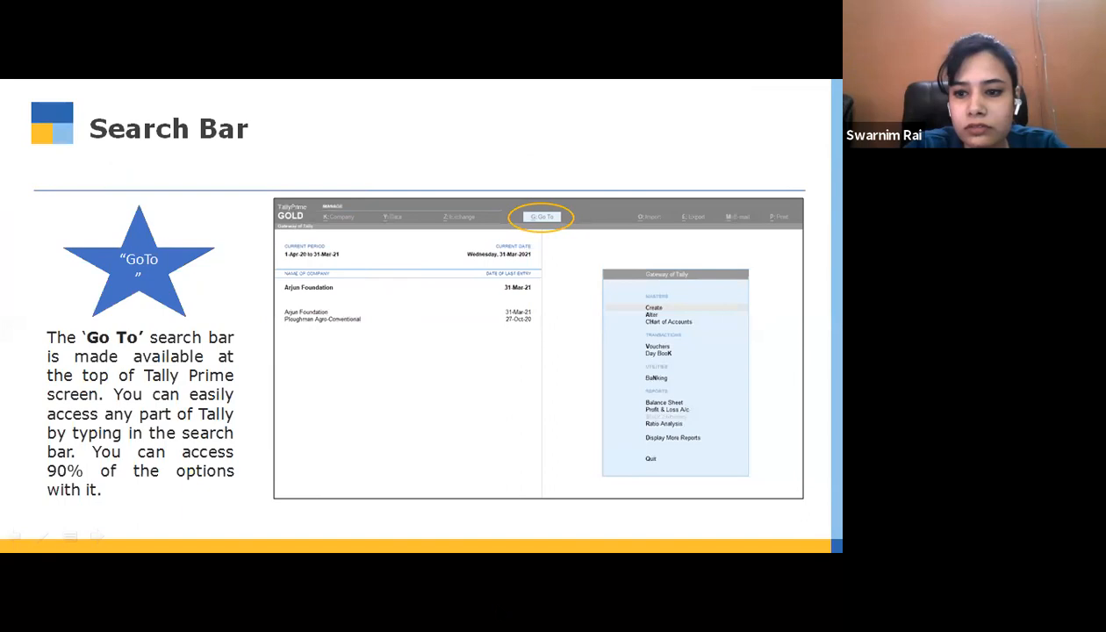
pyautogui.hotkey('alt', 'Tab')
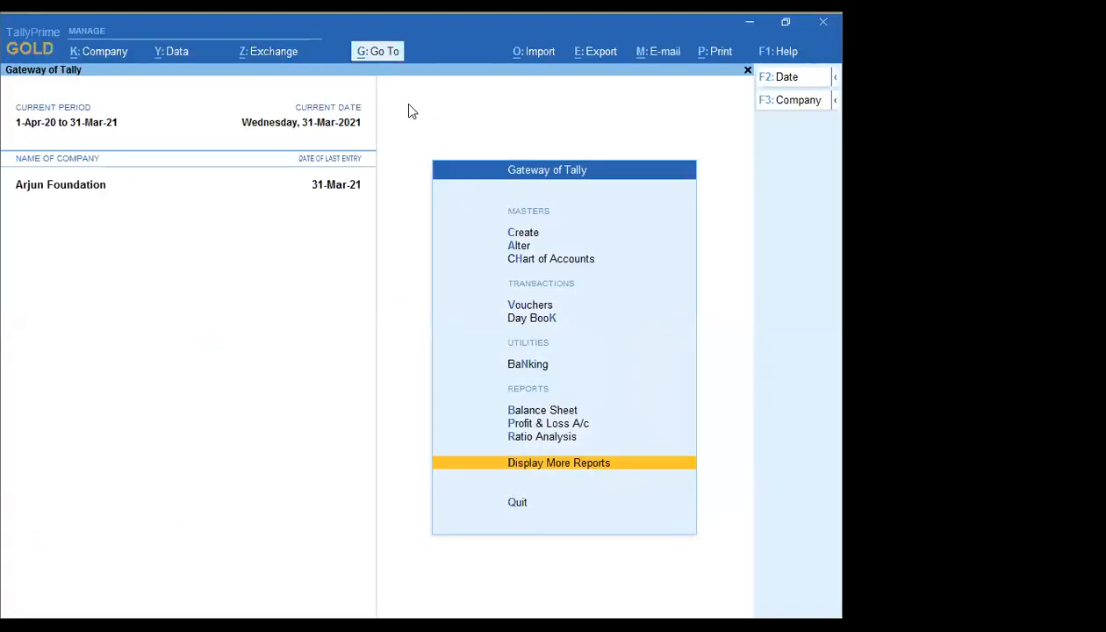
pyautogui.click(383, 54)
pyautogui.press('Escape')
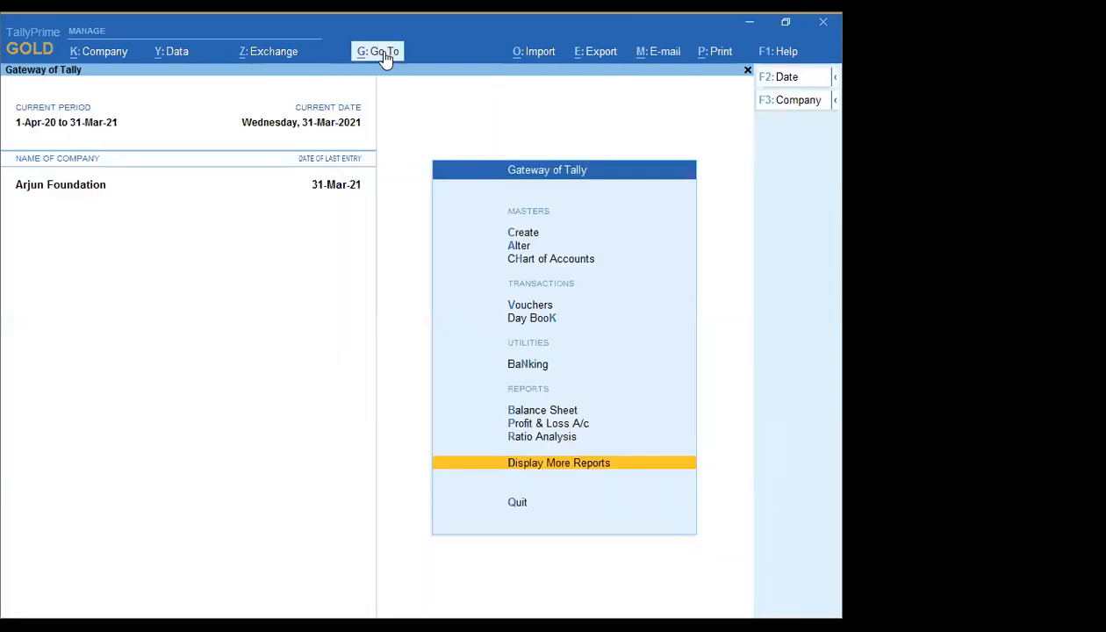
# - View the choices under Display More Reports and the Go To report list, and return to the Gateway of Tally
pyautogui.press('Return')
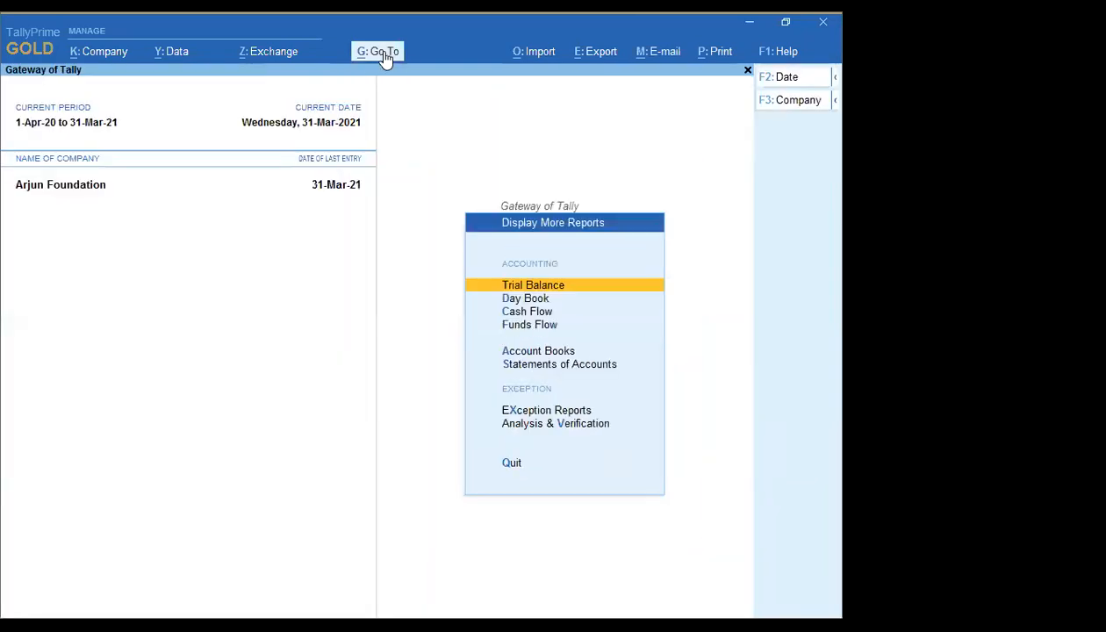
pyautogui.press('Down')
pyautogui.press('Up')
pyautogui.press('Escape')
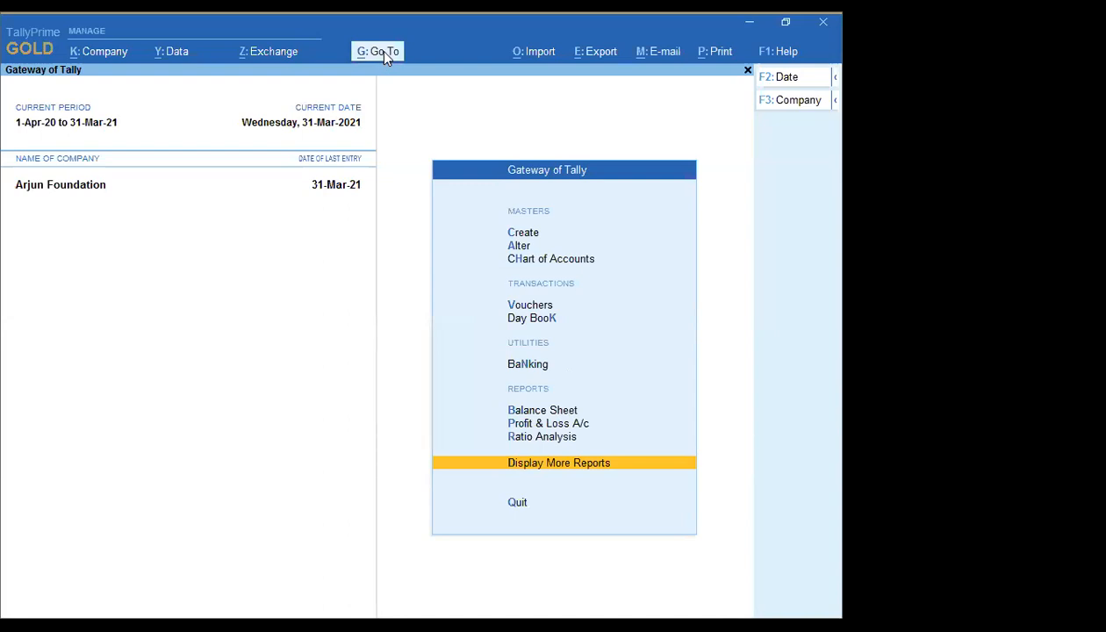
pyautogui.click(379, 52)
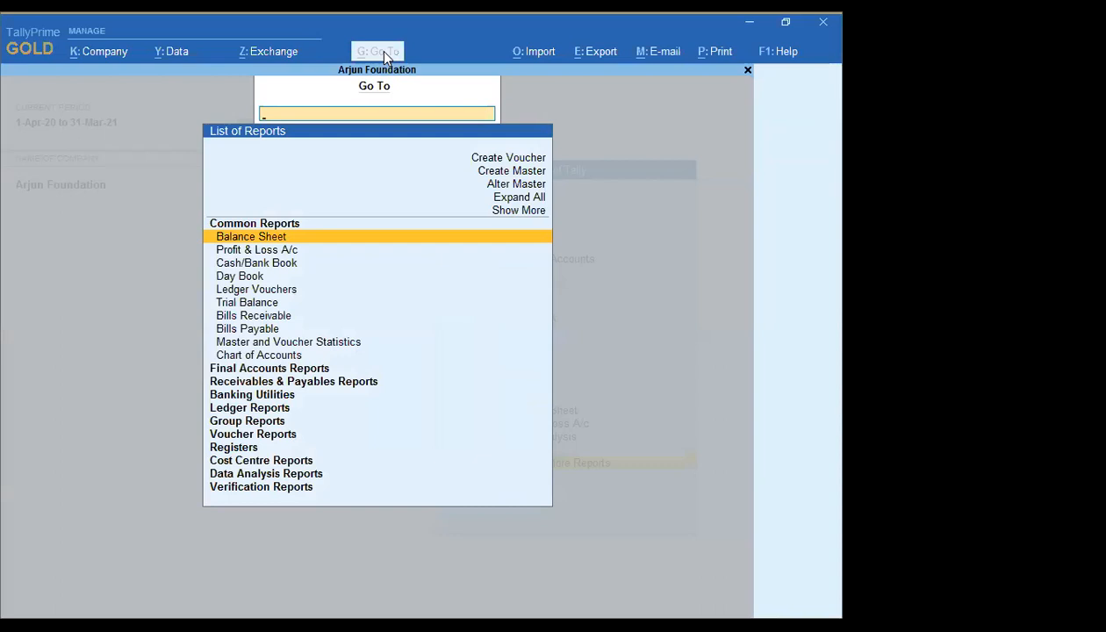
pyautogui.press('Escape')
# - Open a new payment voucher from the Gateway of Tally
pyautogui.press('Up')
pyautogui.press('Up')
pyautogui.press('Up')
pyautogui.press('Up')
pyautogui.press('Up')
pyautogui.press('Up')
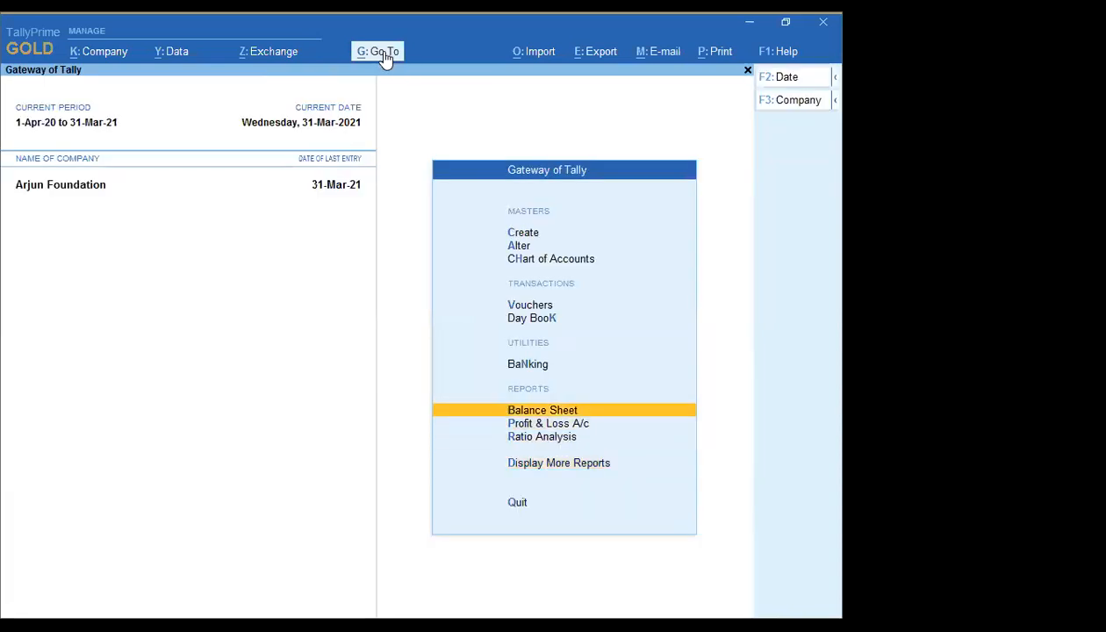
pyautogui.press('Return')
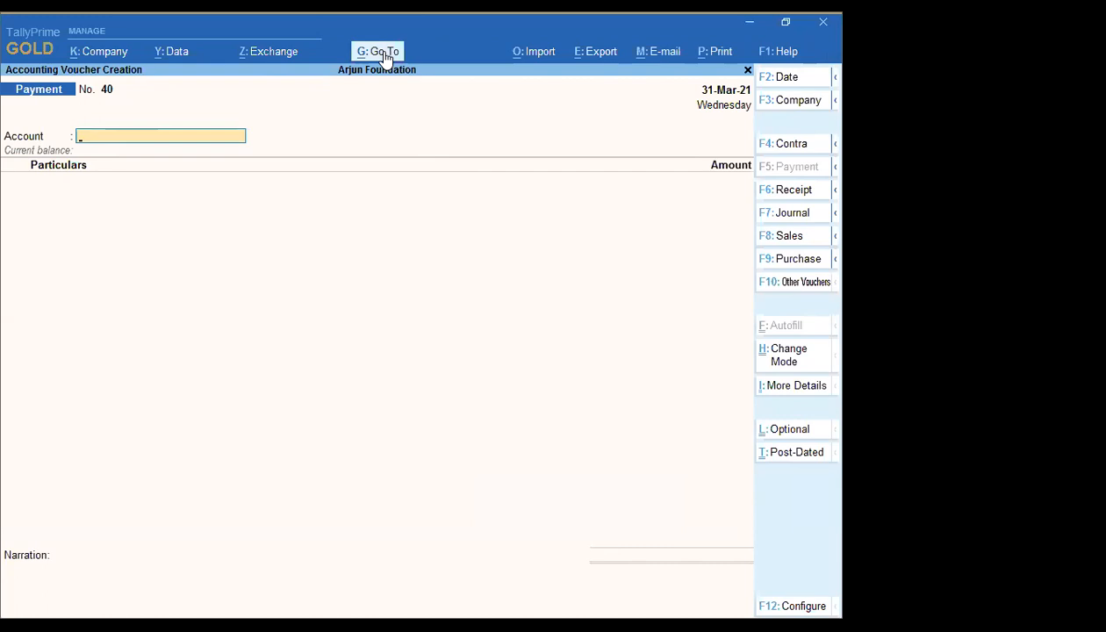
# - Search the reports for Co from the payment voucher and open the Chart of Accounts for Ledgers
pyautogui.click(382, 53)
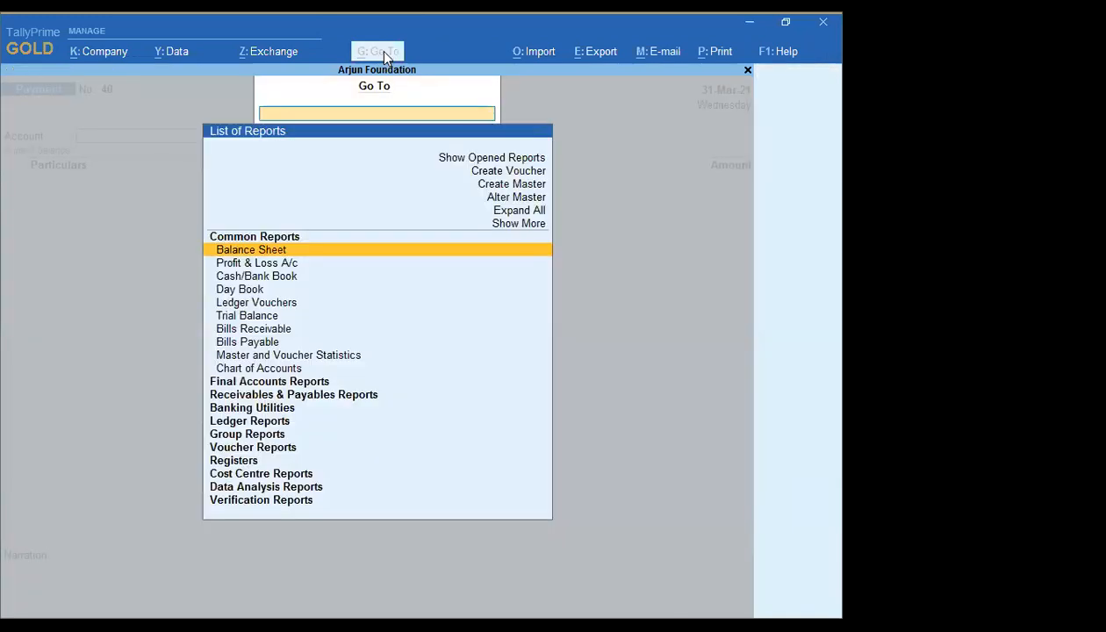
pyautogui.write('Co')
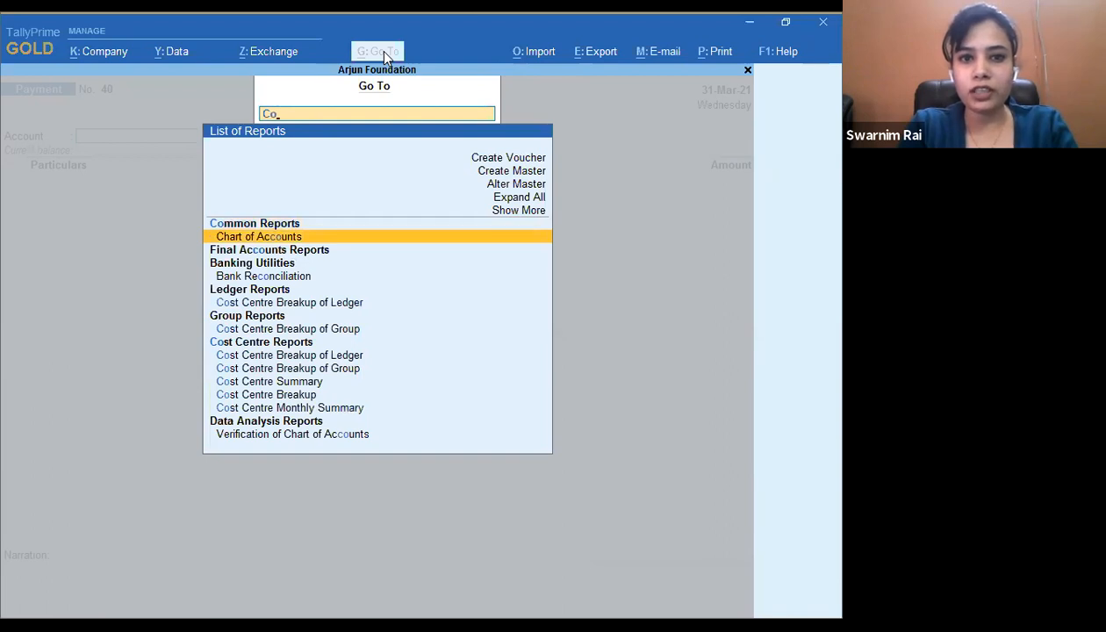
pyautogui.press('Return')
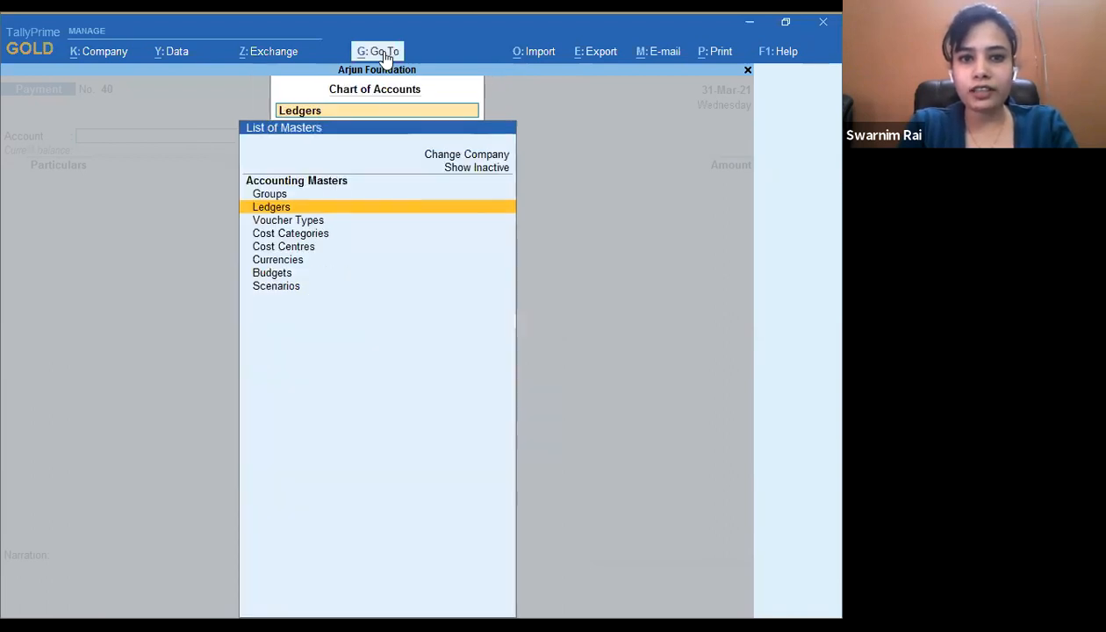
pyautogui.press('Return')
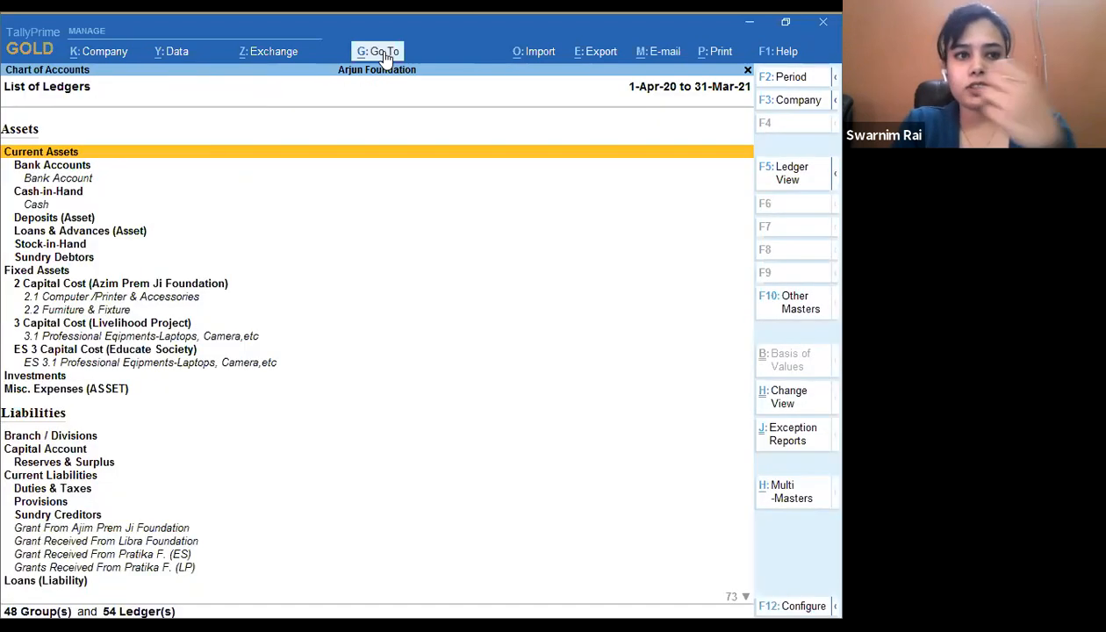
# - Go through the asset ledgers down to 2.1 Computer/Printer & Accessories under 2 Capital Cost (Azim Prem Ji Foundation)
pyautogui.press('Down')
pyautogui.press('Down')
pyautogui.press('Down')
pyautogui.press('Down')
pyautogui.press('Down')
pyautogui.press('Down')
pyautogui.press('Down')
pyautogui.press('Down')
pyautogui.press('Down')
pyautogui.press('Down')
pyautogui.press('Down')
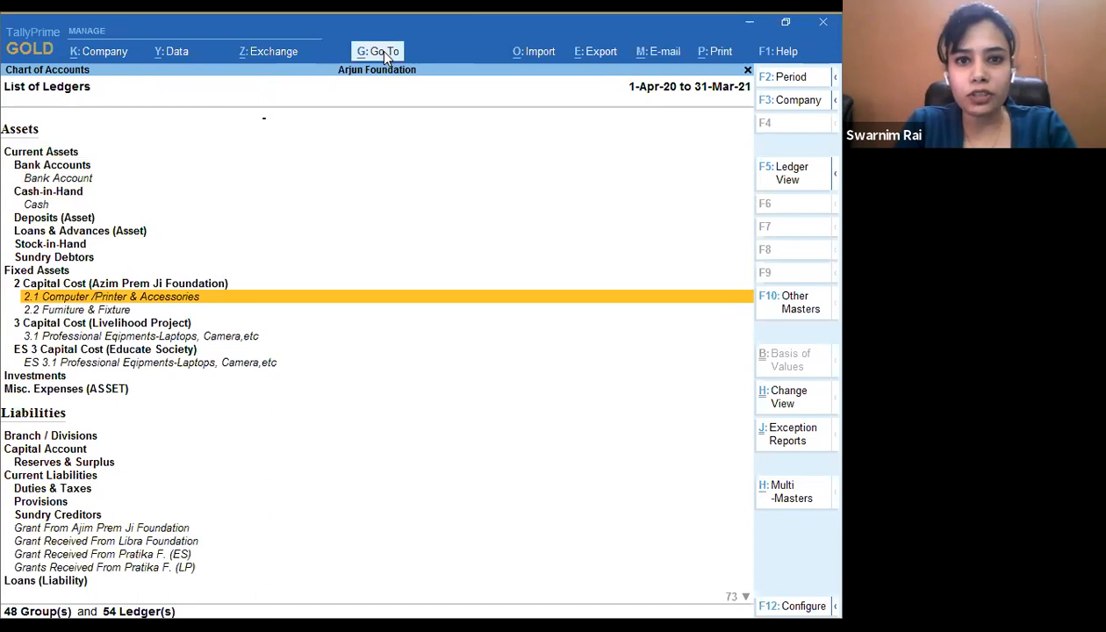
# - Display the list of opened reports and go through its entries down to the last Chart of Accounts
pyautogui.click(384, 51)
pyautogui.press('Up')
pyautogui.press('Up')
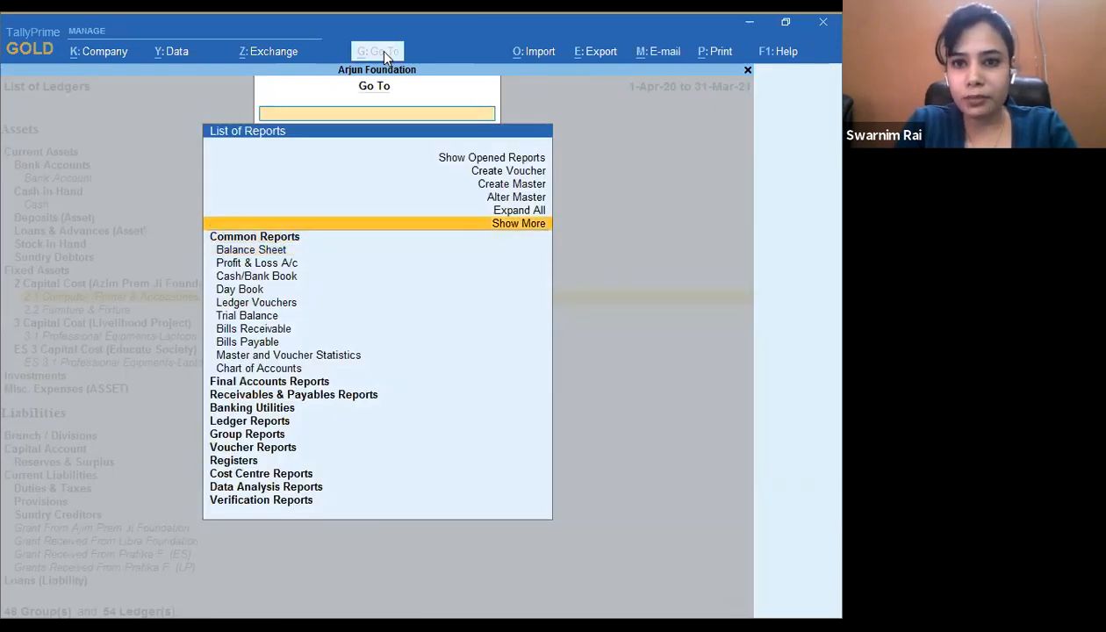
pyautogui.press('Up')
pyautogui.press('Up')
pyautogui.press('Up')
pyautogui.press('Up')
pyautogui.press('Up')
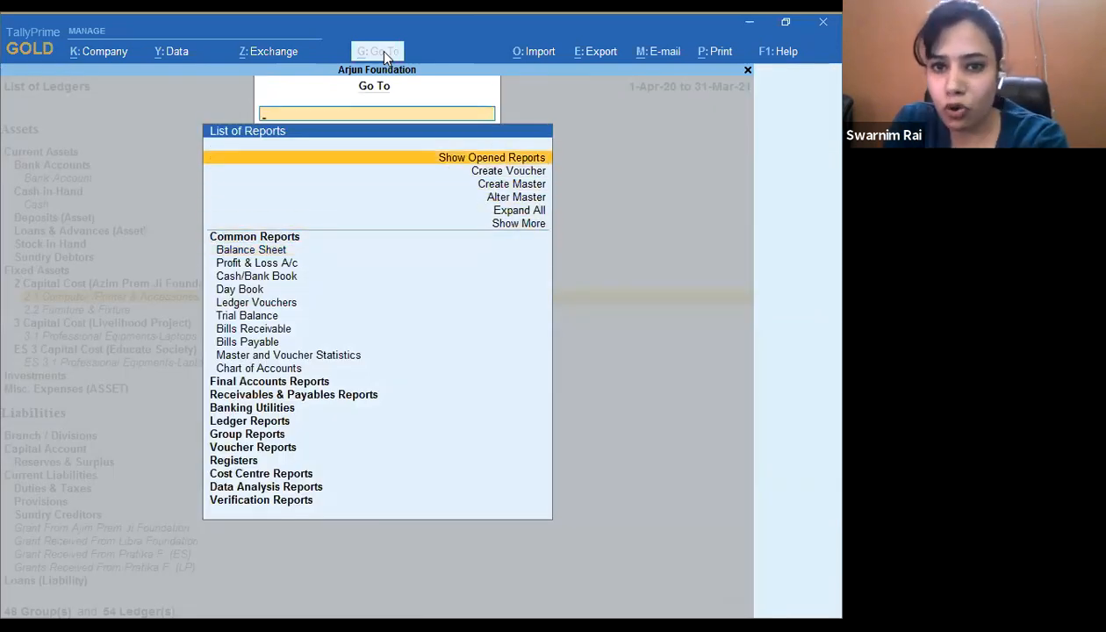
pyautogui.press('Return')
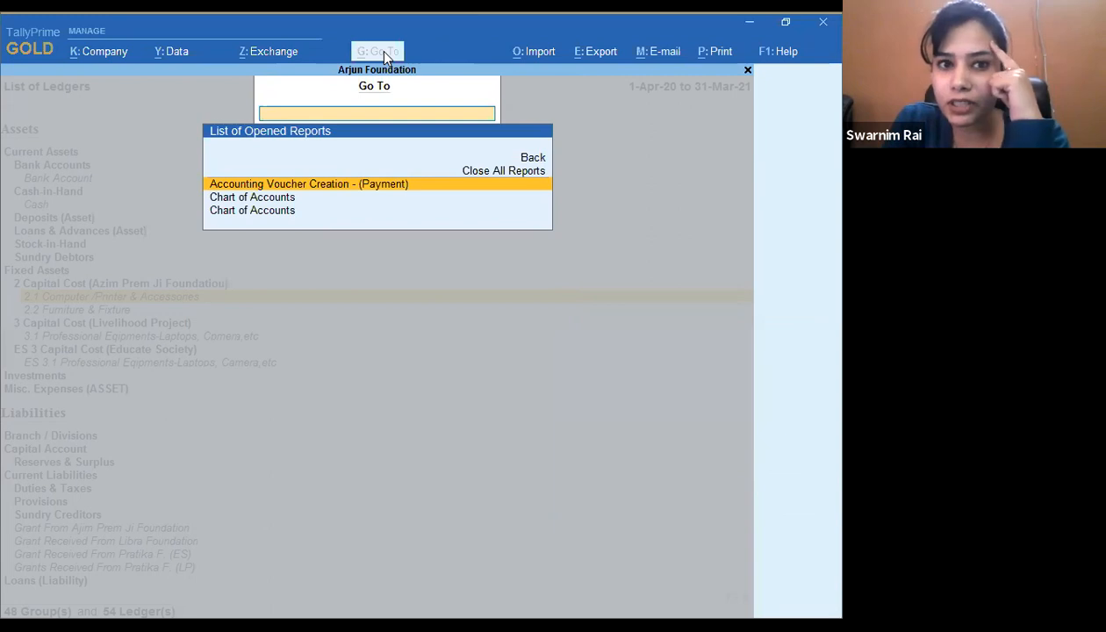
pyautogui.press('Down')
pyautogui.press('Down')
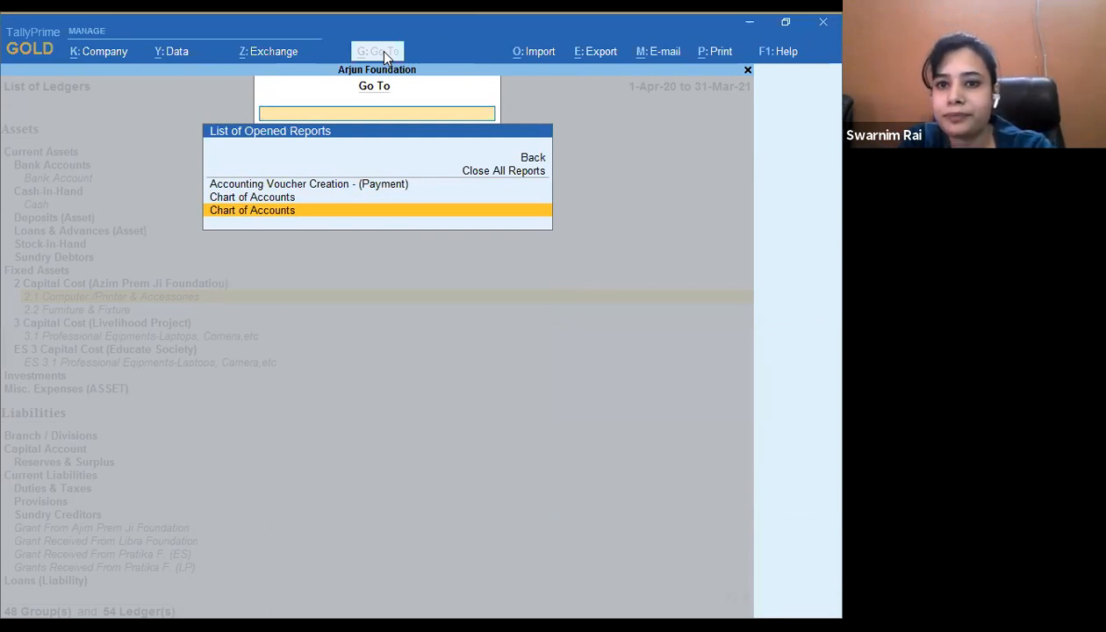
# - Close the opened reports list and the Chart of Accounts to return to the payment voucher
pyautogui.press('Escape')
pyautogui.press('Escape')
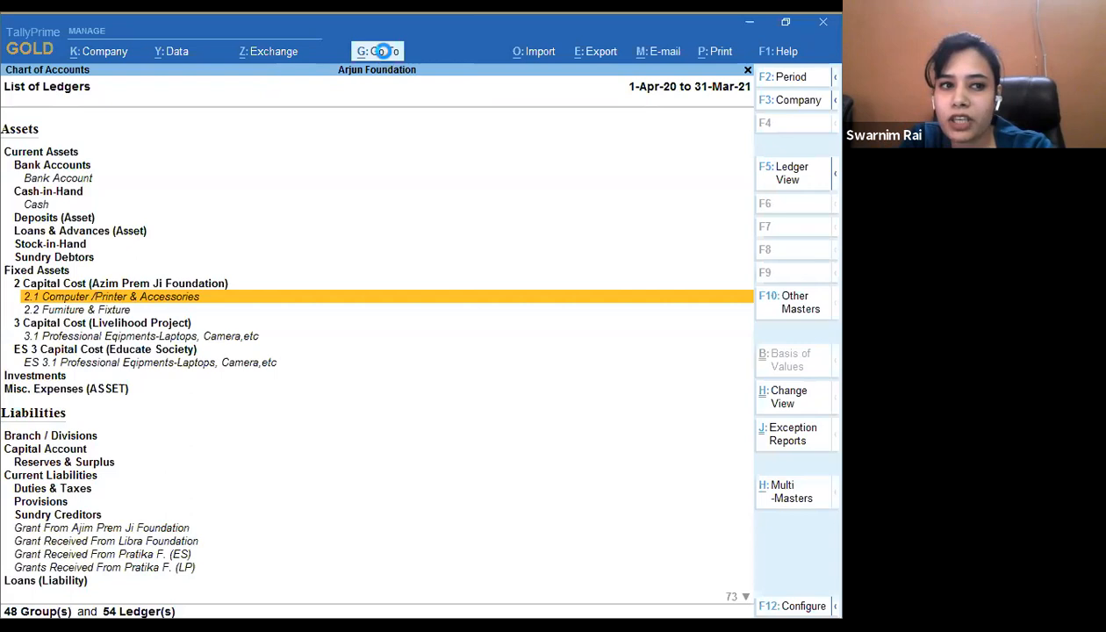
pyautogui.press('Escape')
pyautogui.press('Escape')
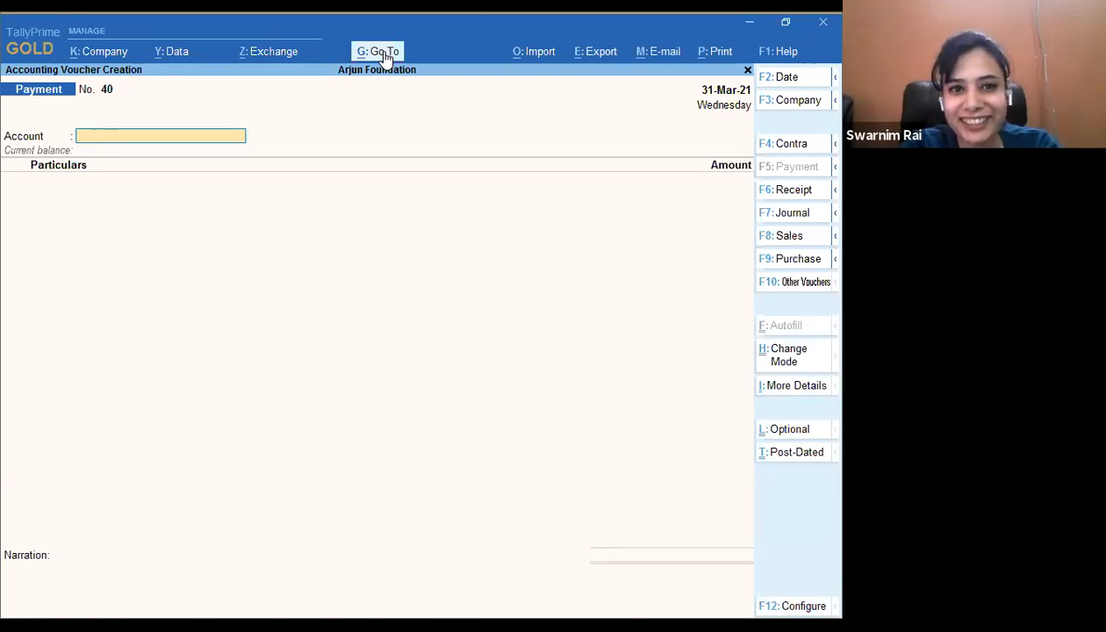
pyautogui.click(383, 54)
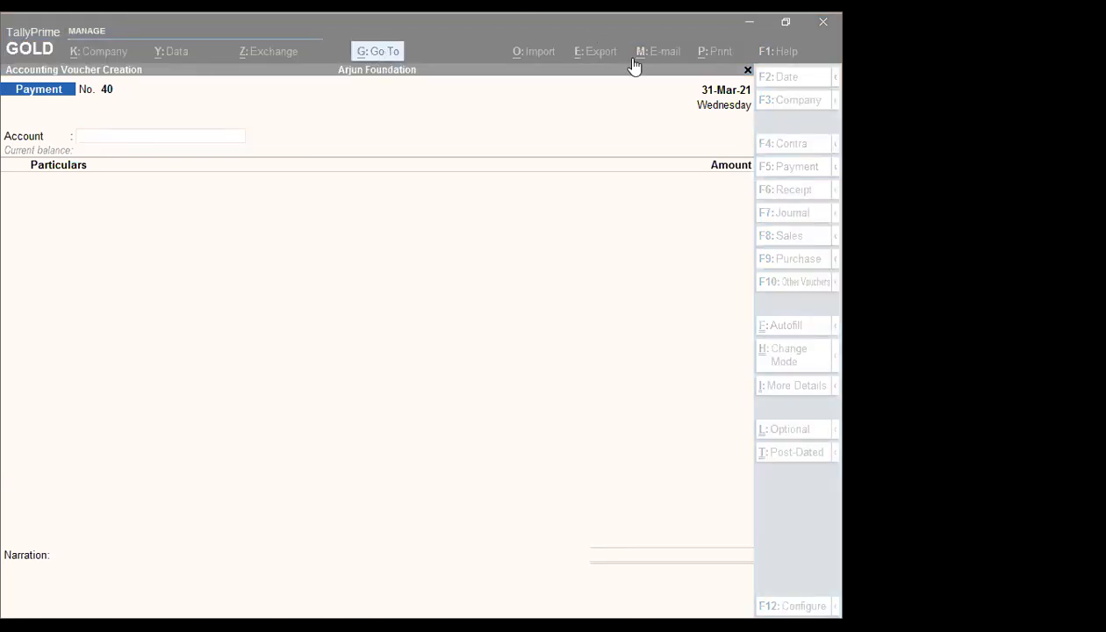
pyautogui.click(429, 142)
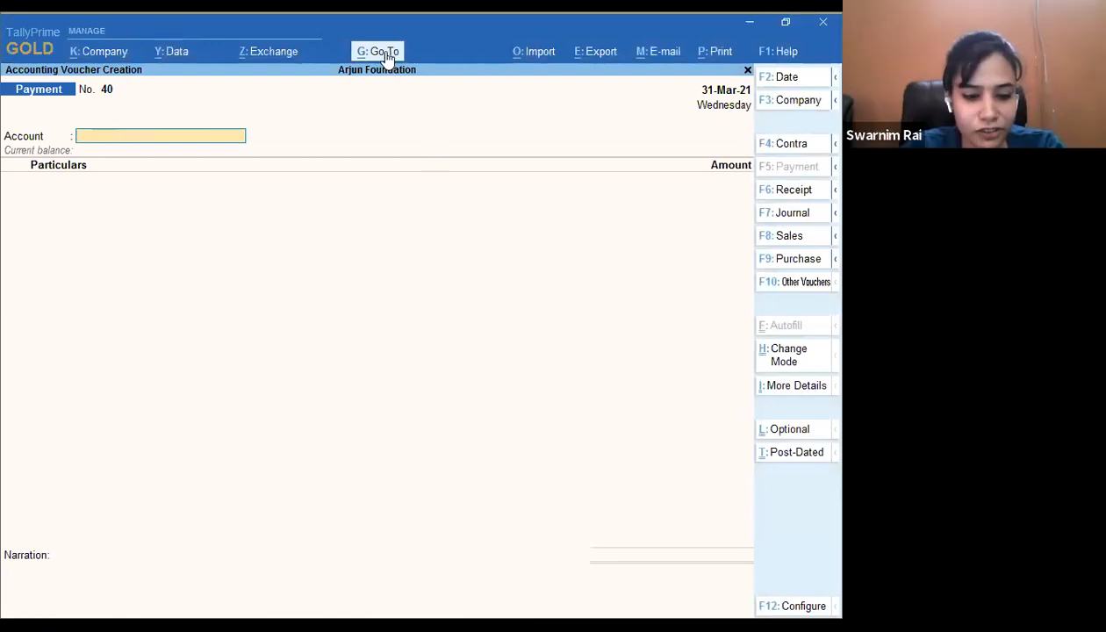
pyautogui.press('ctrl')
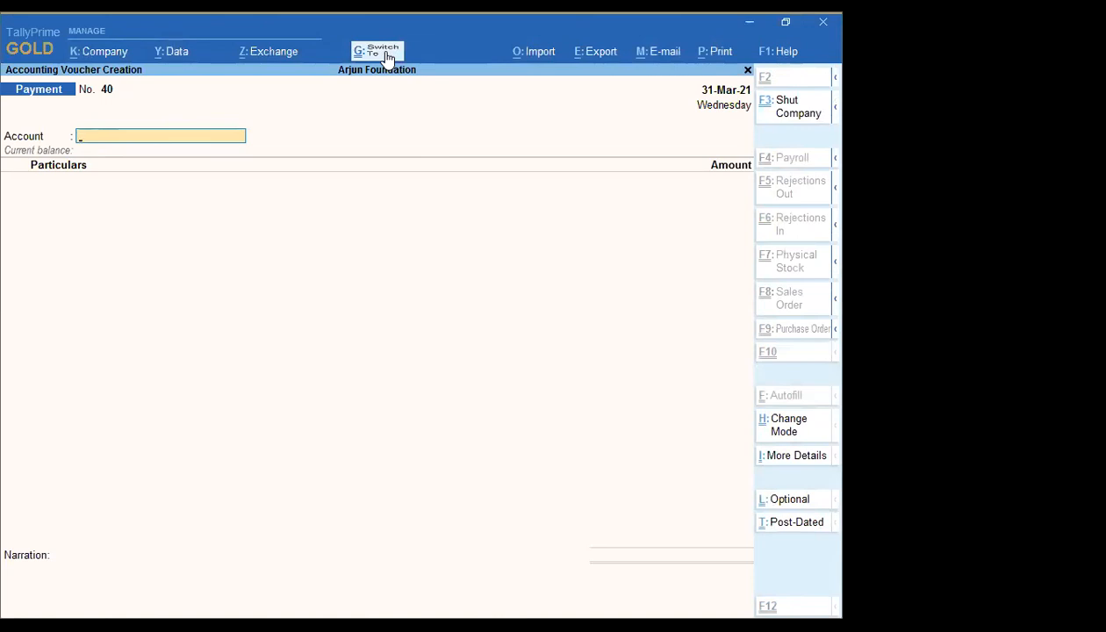
pyautogui.press('alt')
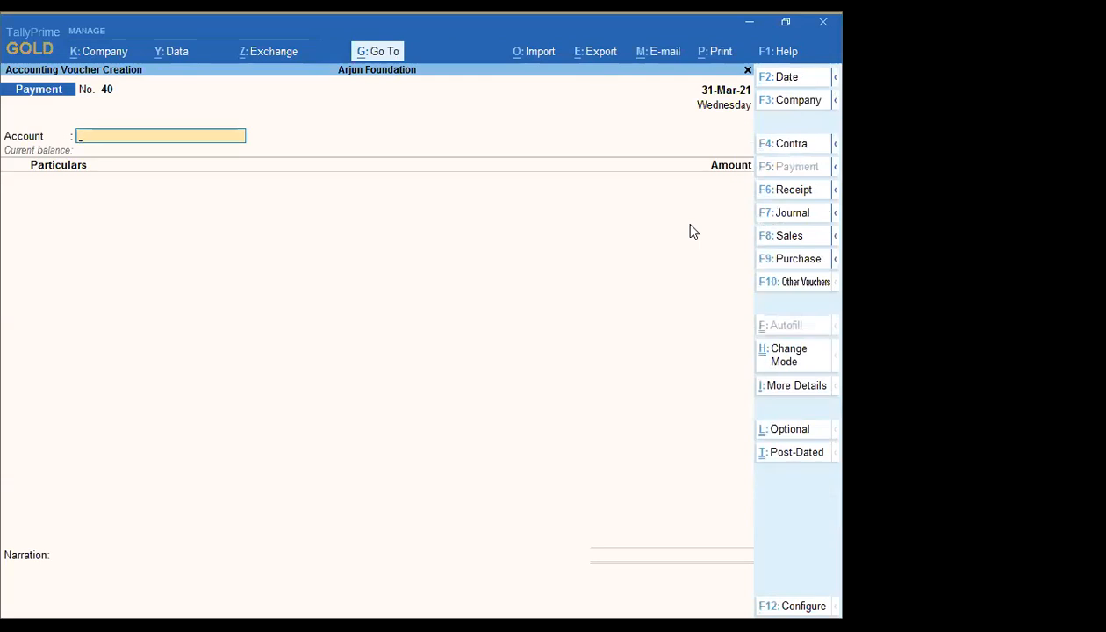
# - Review the voucher mode choices and keep the payment voucher in Single Entry mode
pyautogui.click(783, 362)
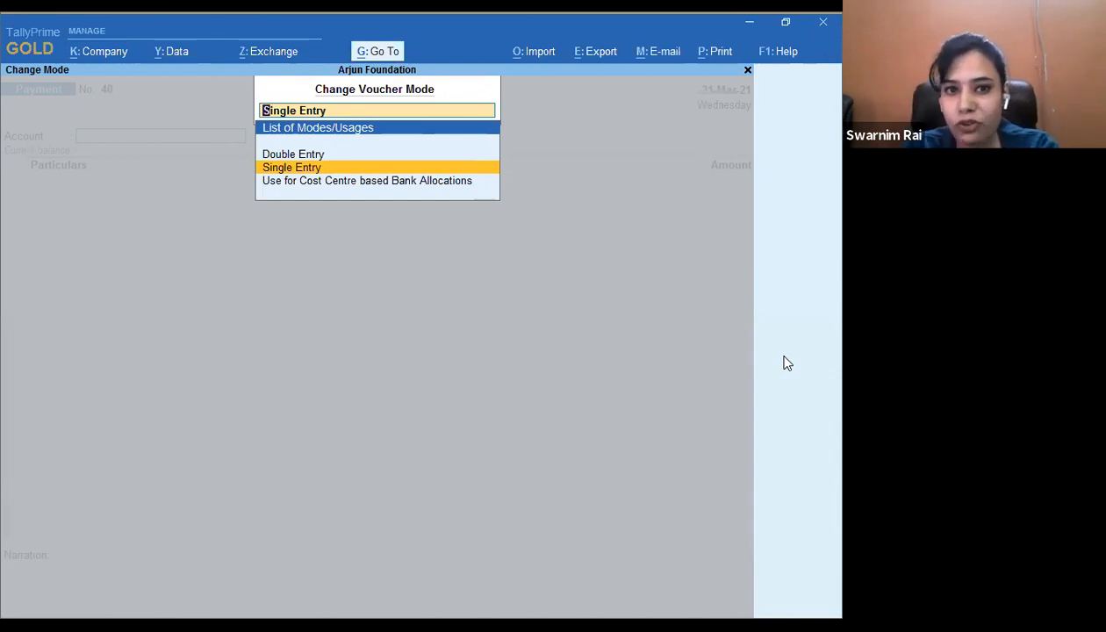
pyautogui.press('Return')
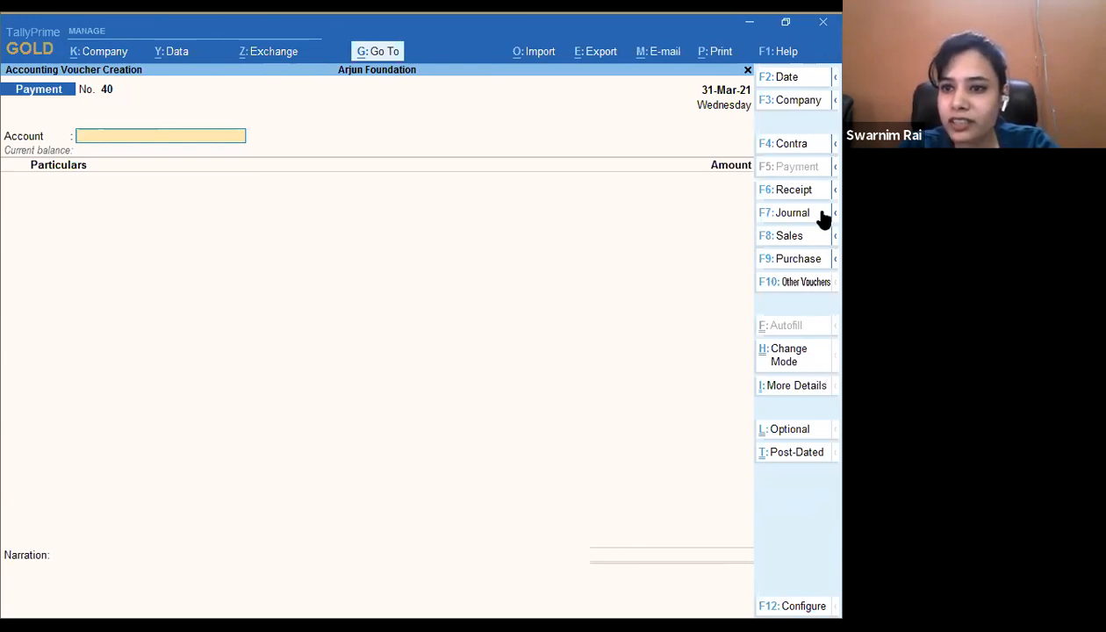
# - Use Switch To from the payment voucher to open the Balance Sheet, return to the Gateway of Tally, and switch to the presentation
pyautogui.moveTo(823, 214)
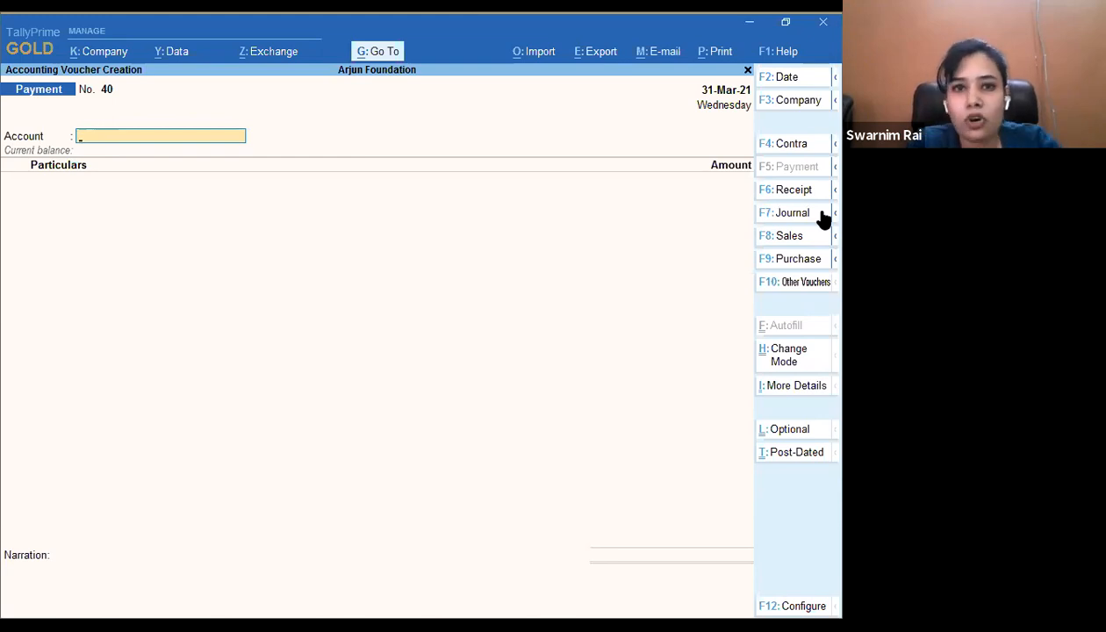
pyautogui.press('ctrl')
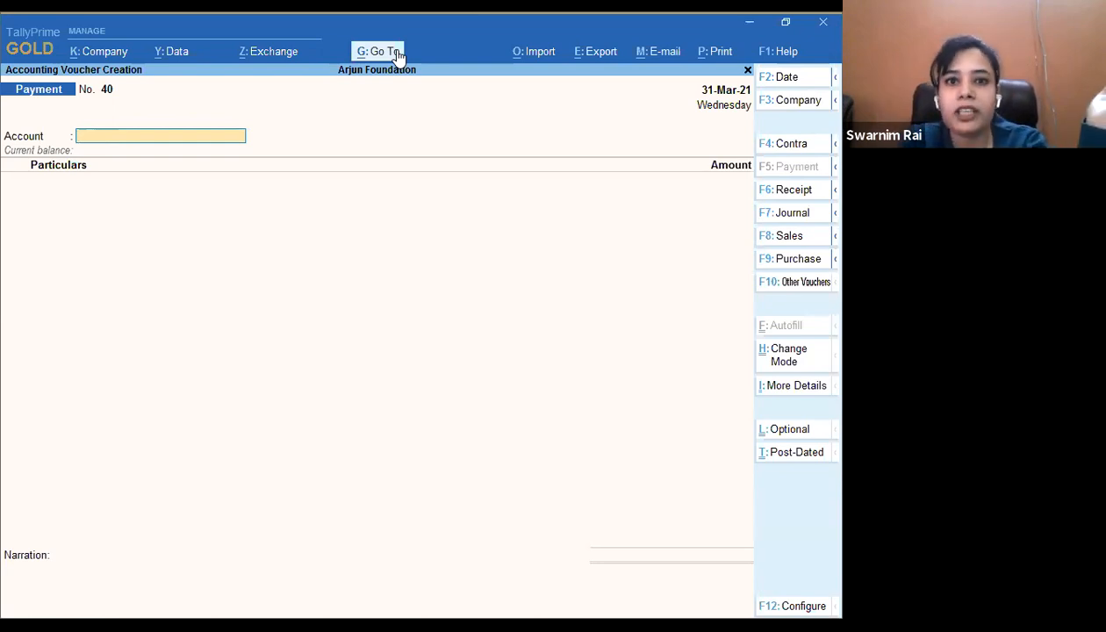
pyautogui.press('ctrl')
pyautogui.keyDown('ctrl'); pyautogui.click(397, 54); pyautogui.keyUp('ctrl')
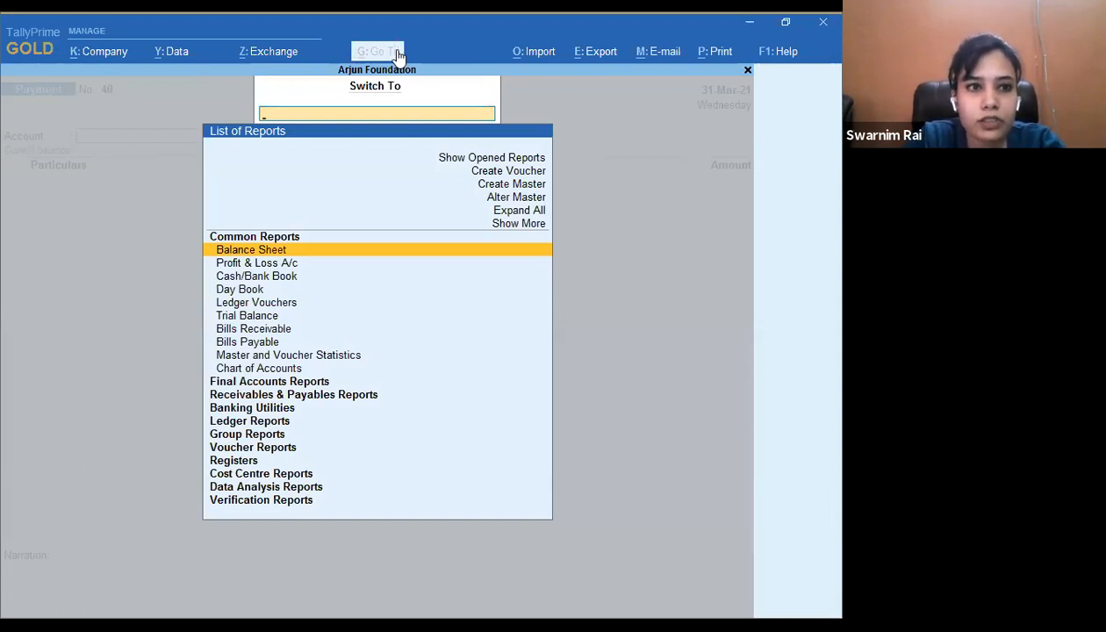
pyautogui.press('Return')
pyautogui.press('Escape')
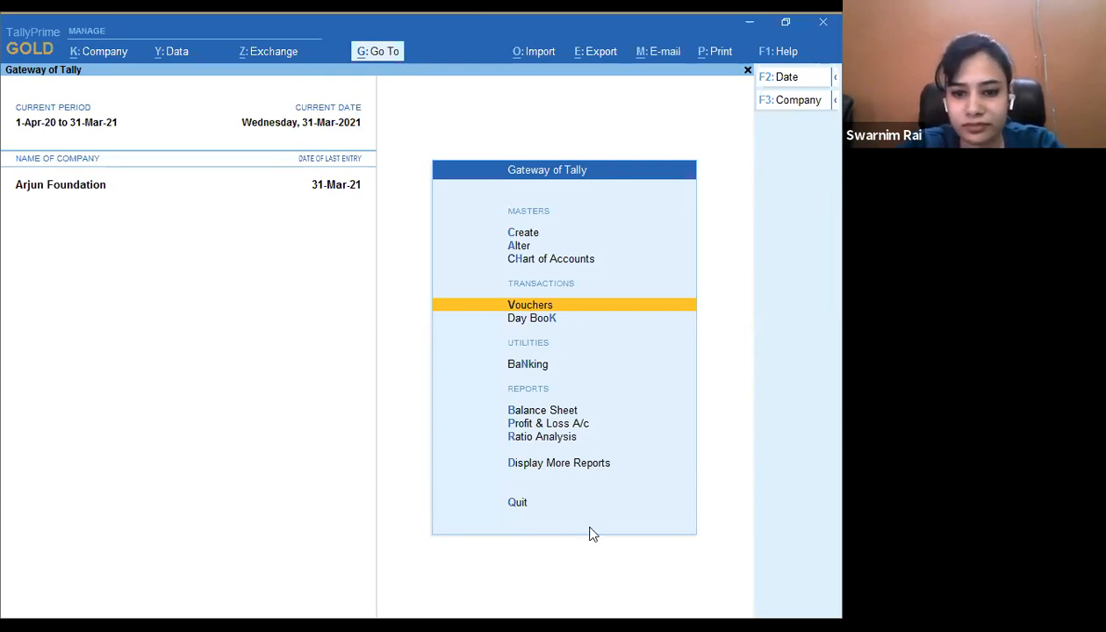
pyautogui.hotkey('alt', 'Tab')
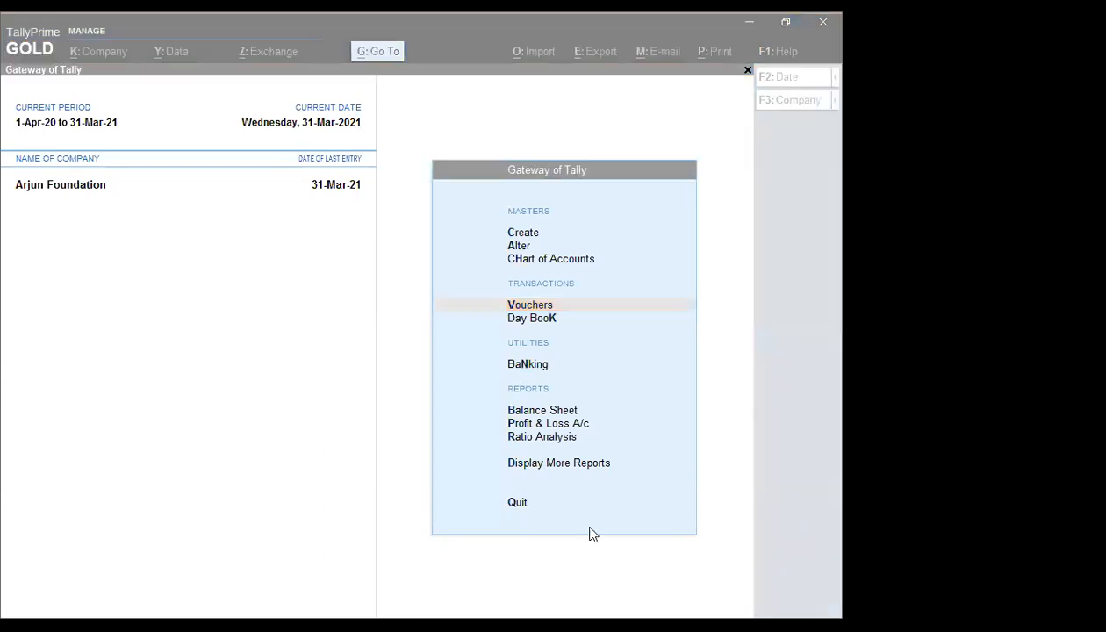